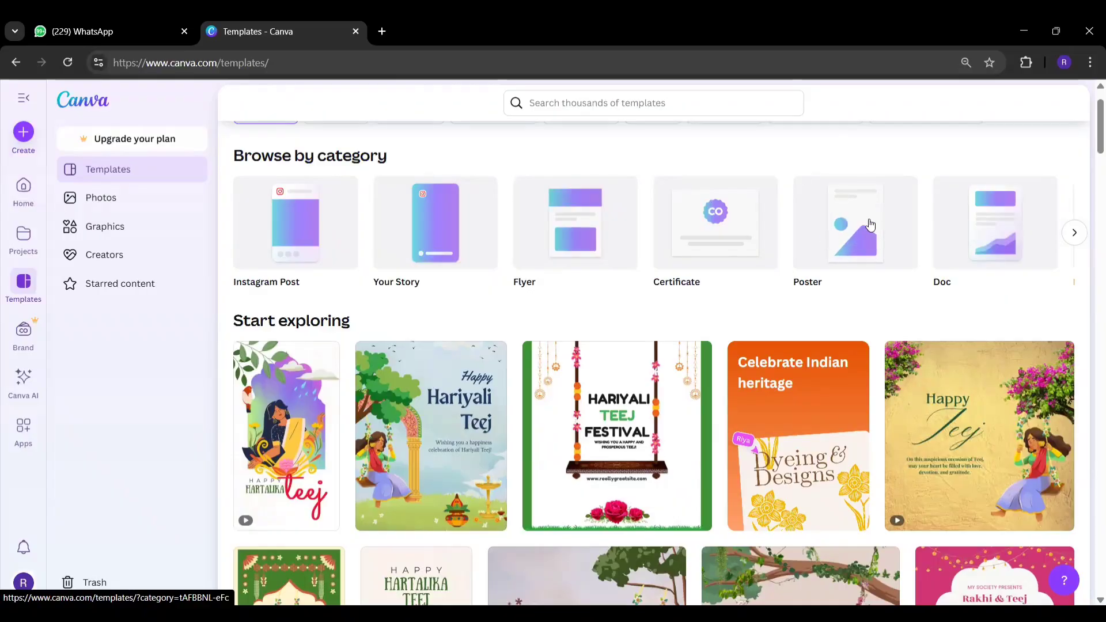
- From the Instagram Post templates, open the Yellow and White Corporate Business Consultant with Phone Mockup template for customising
{"action": "left_click", "coordinate": [292, 227]}
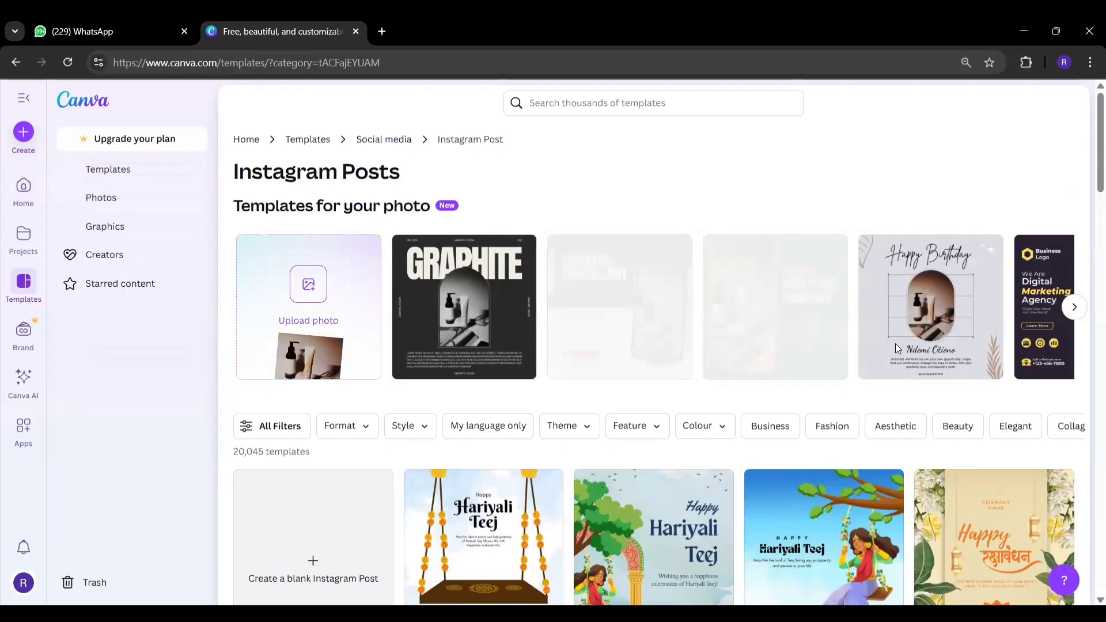
{"action": "mouse_move", "coordinate": [1091, 168]}
{"action": "left_mouse_down"}
{"action": "mouse_move", "coordinate": [1090, 198]}
{"action": "mouse_move", "coordinate": [1091, 182]}
{"action": "left_mouse_up"}
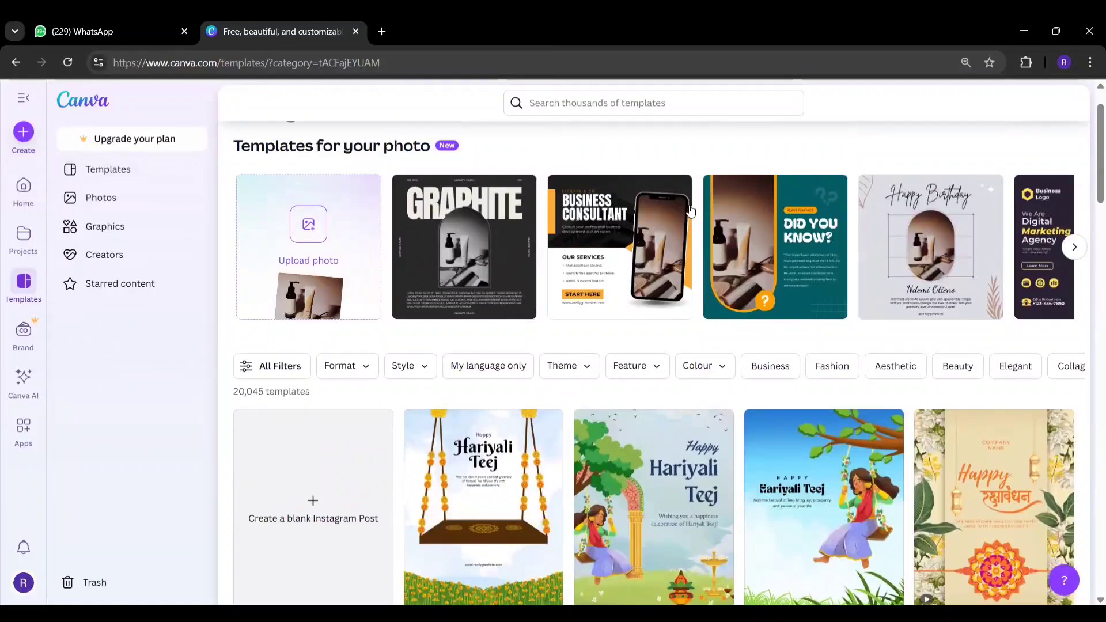
{"action": "left_click", "coordinate": [655, 233]}
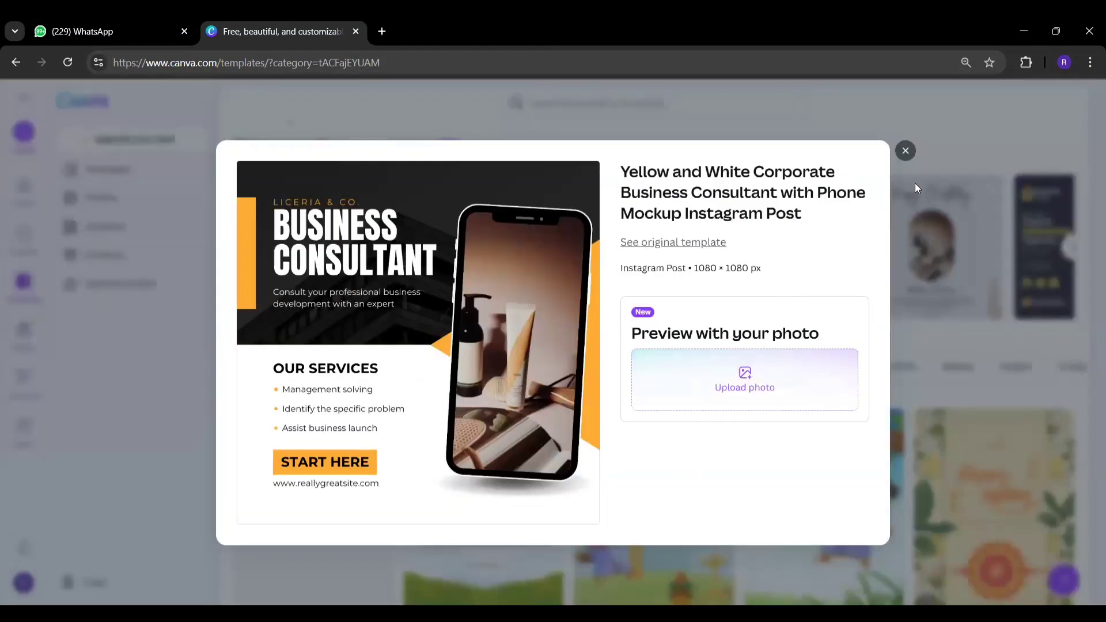
{"action": "left_click", "coordinate": [673, 243]}
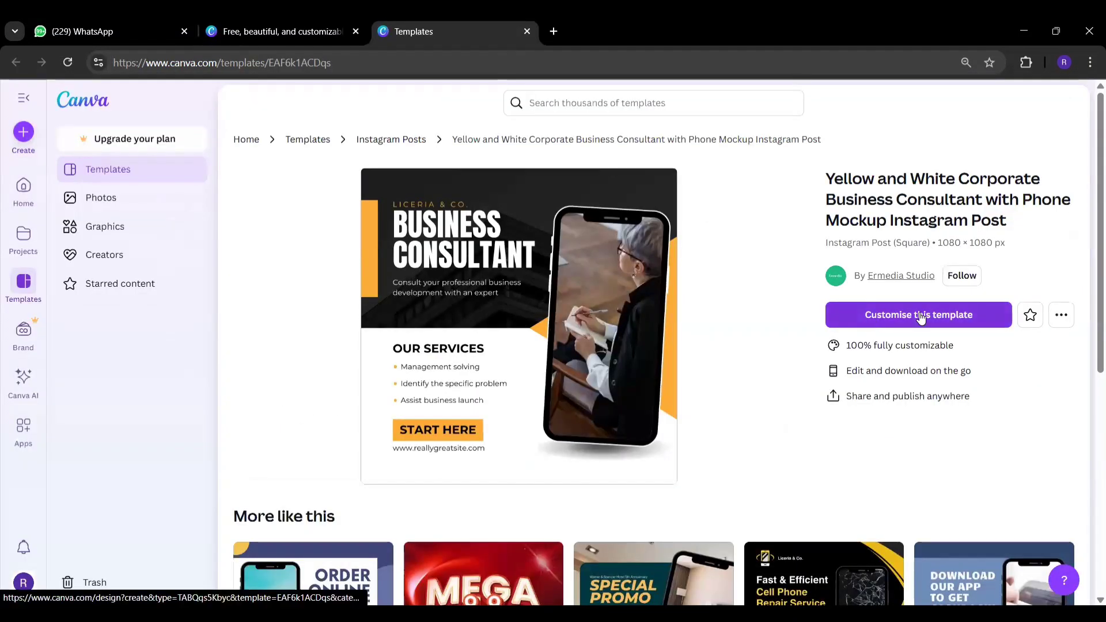
{"action": "left_click", "coordinate": [921, 316]}
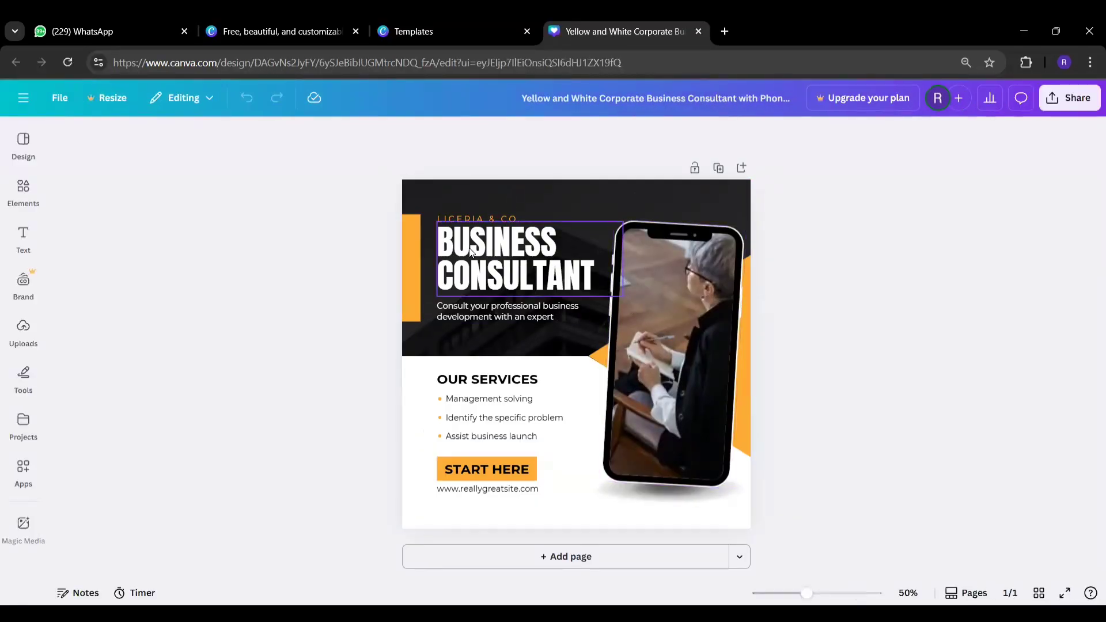
- Replace the LICERIA & CO. line with MEDIA WORKSHOP - DAY 2, widened to fit one line and raised above the headline
{"action": "left_click", "coordinate": [492, 218]}
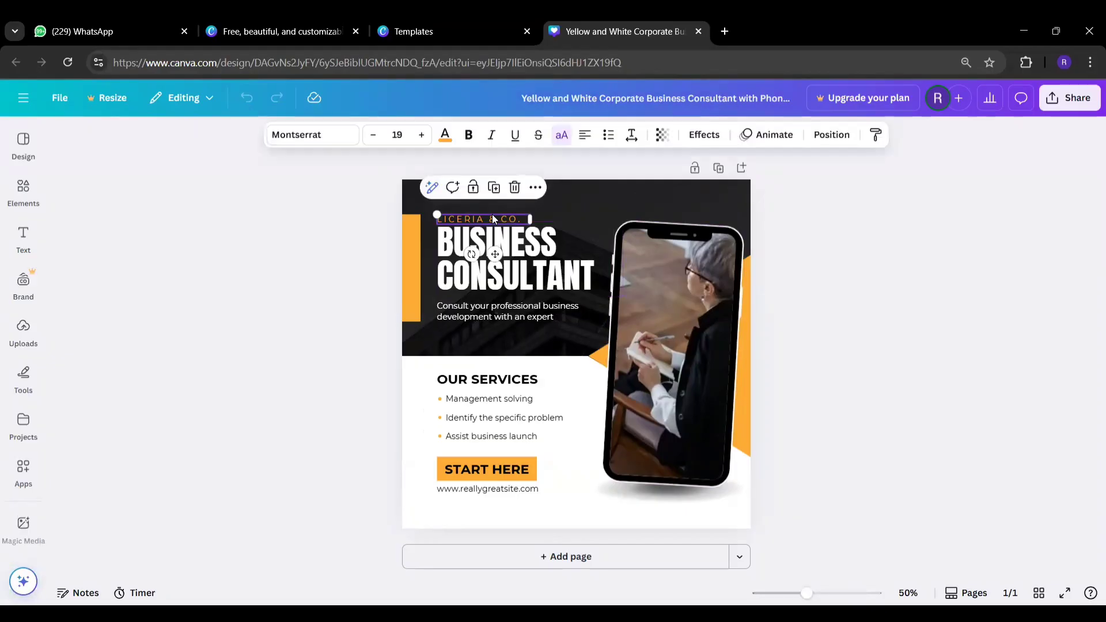
{"action": "left_click", "coordinate": [494, 216]}
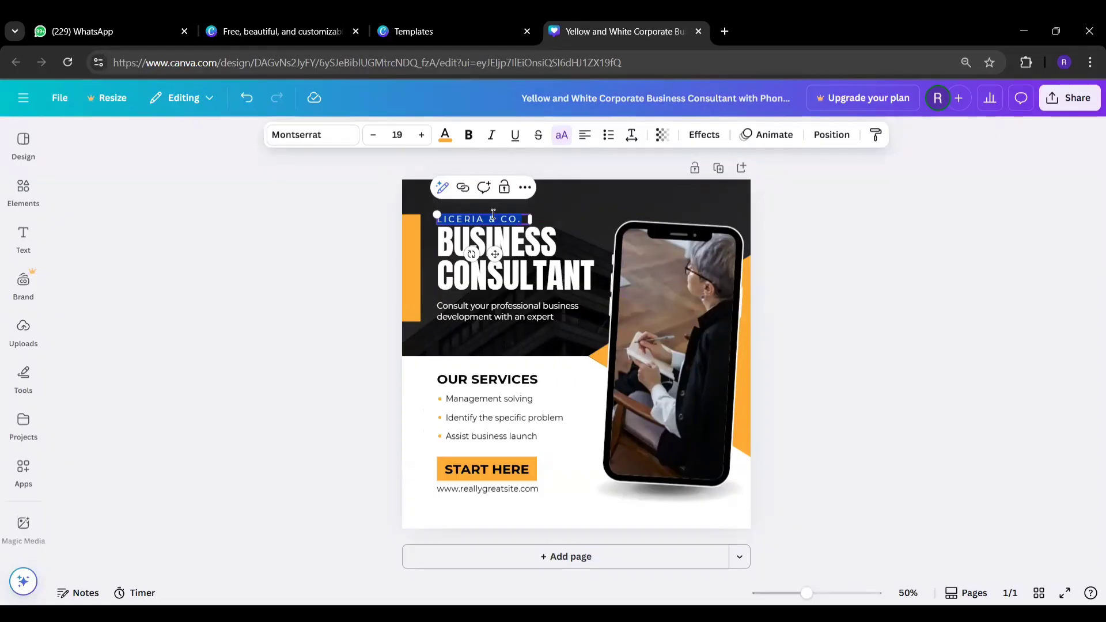
{"action": "type", "text": "MEDIA"}
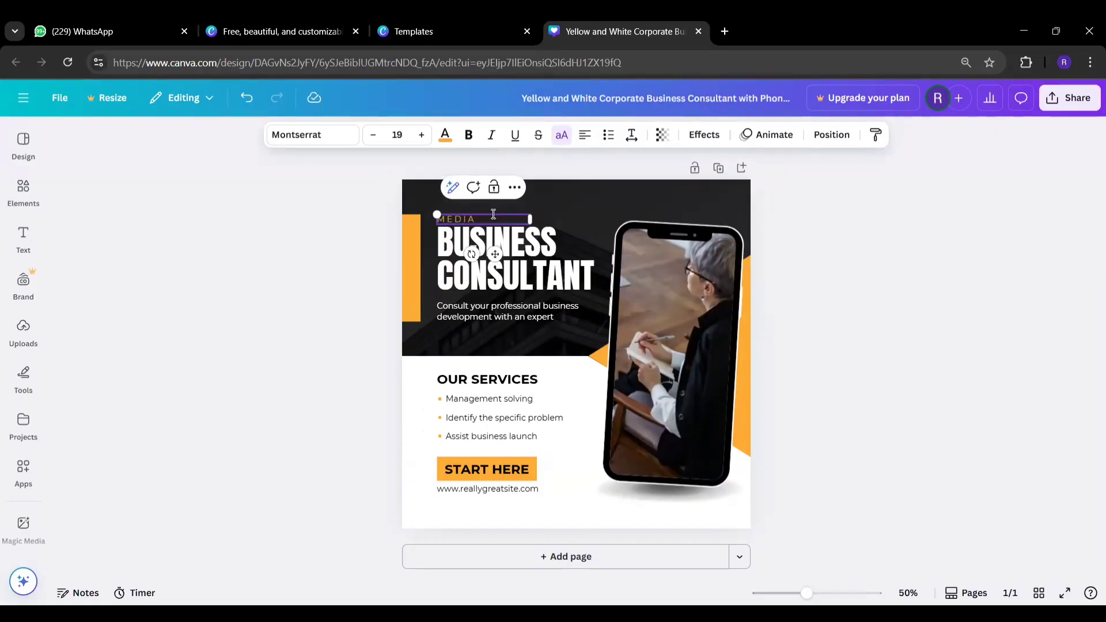
{"action": "type", "text": " WO"}
{"action": "type", "text": "RJKSJAOP"}
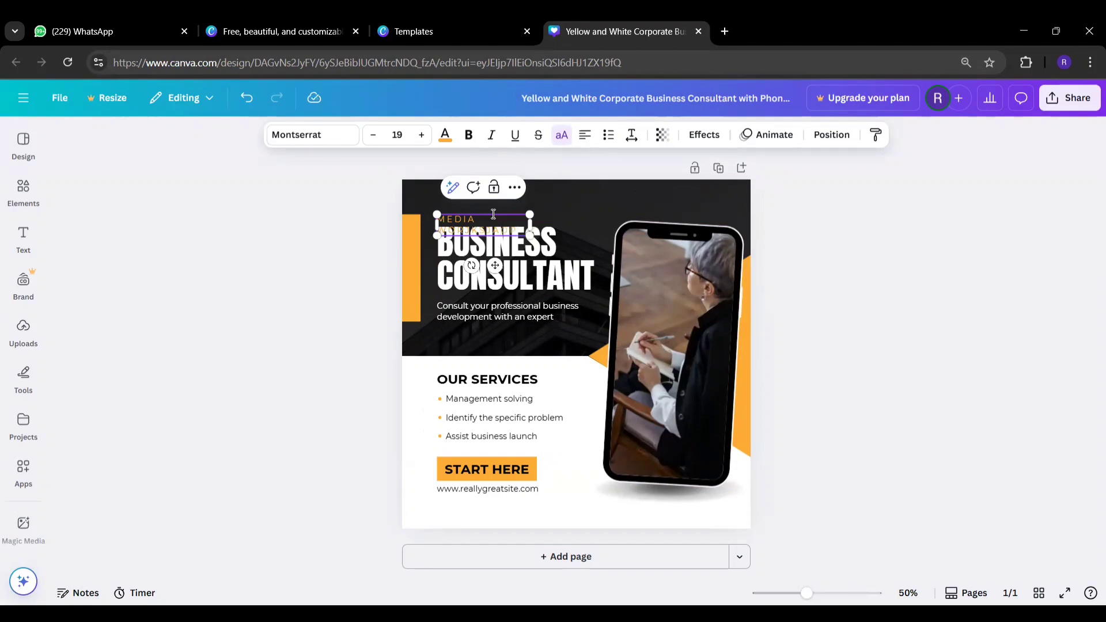
{"action": "type", "text": "SH"}
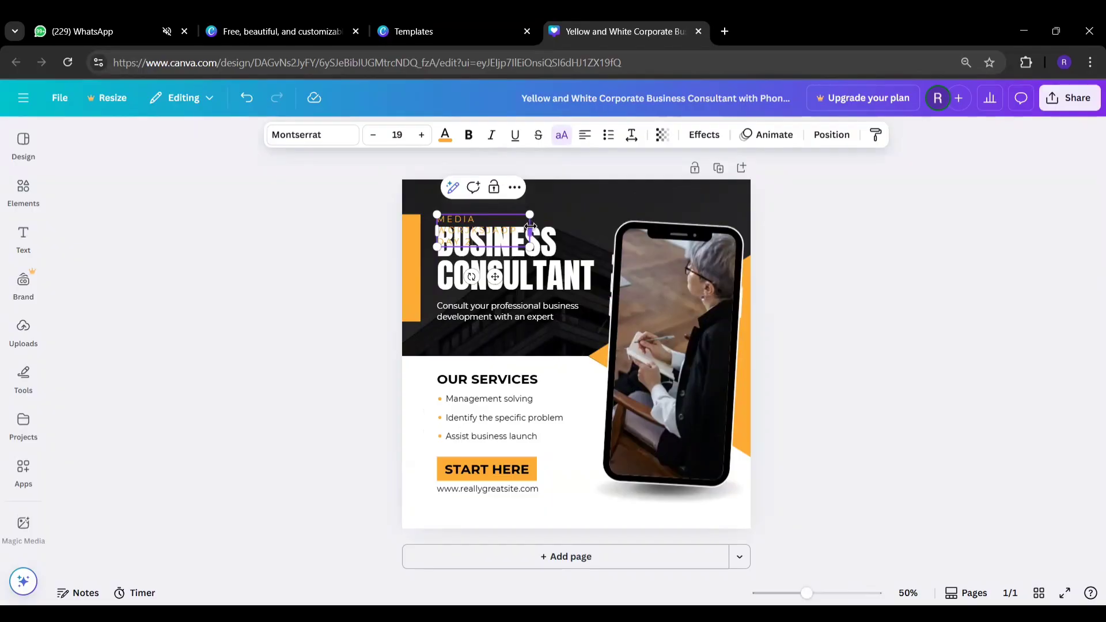
{"action": "left_click_drag", "start_coordinate": [530, 230], "coordinate": [617, 219]}
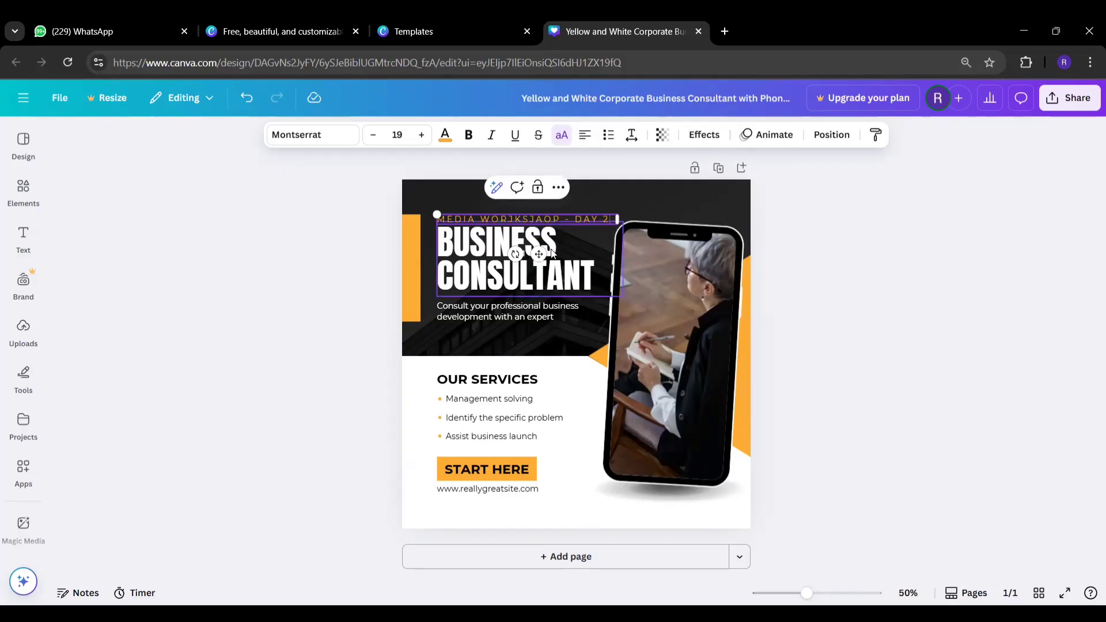
{"action": "left_click_drag", "start_coordinate": [538, 253], "coordinate": [538, 242]}
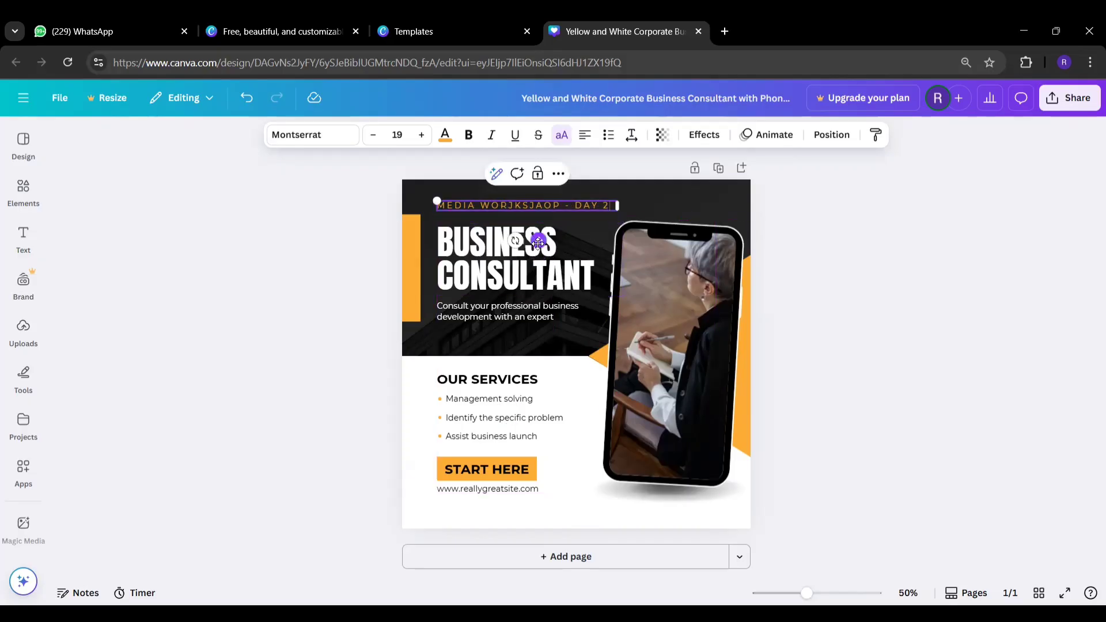
{"action": "scroll", "coordinate": [539, 242], "scroll_direction": "up", "scroll_amount": 5}
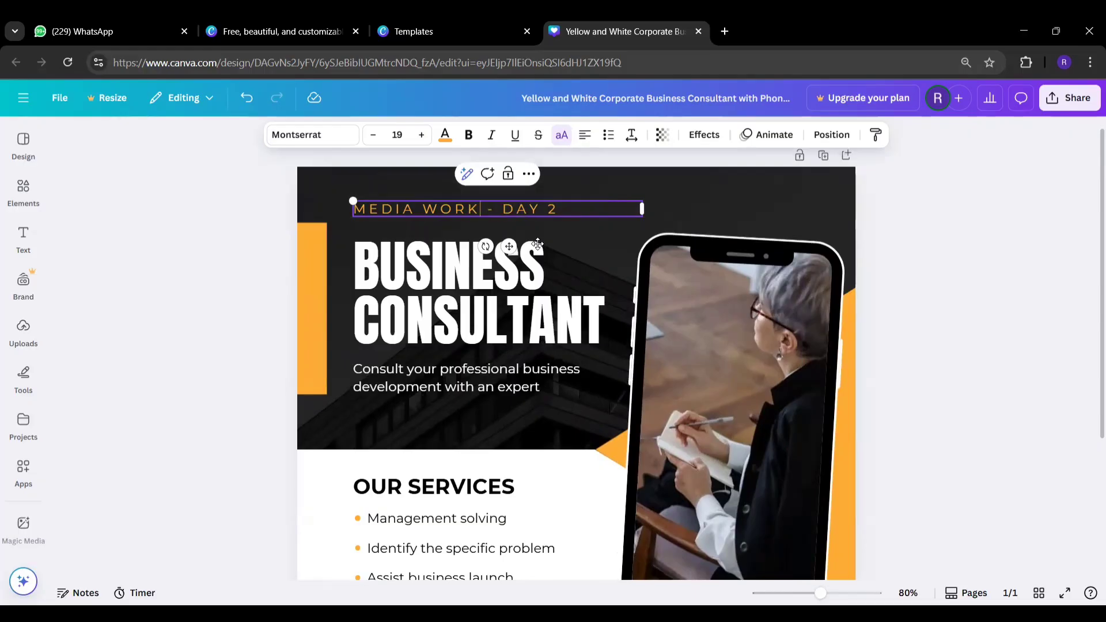
{"action": "type", "text": "SHOP"}
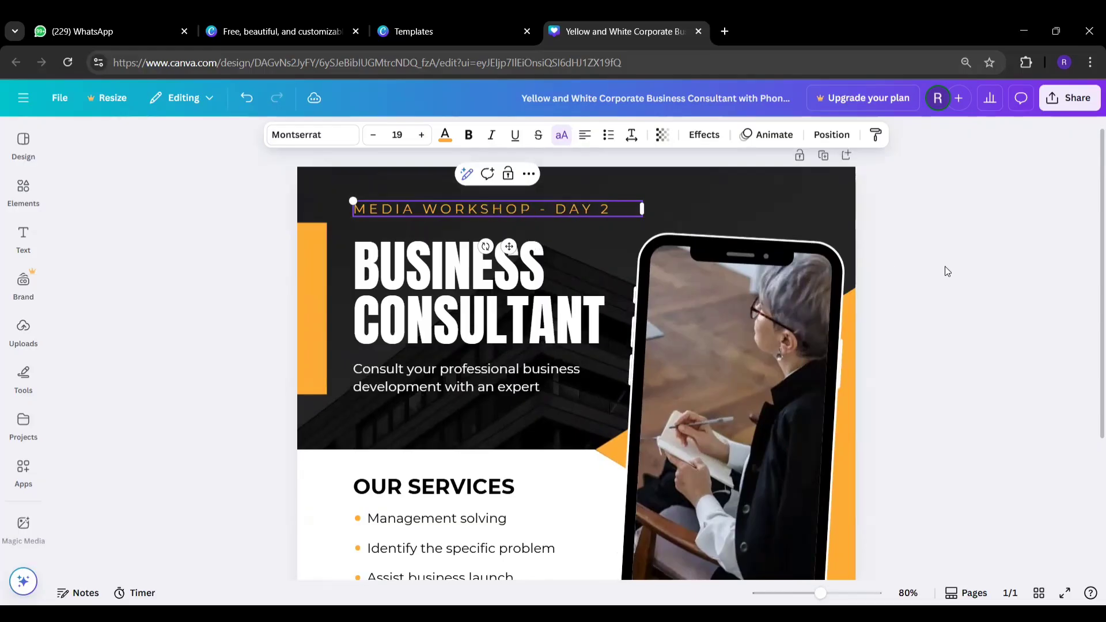
{"action": "left_click", "coordinate": [874, 271]}
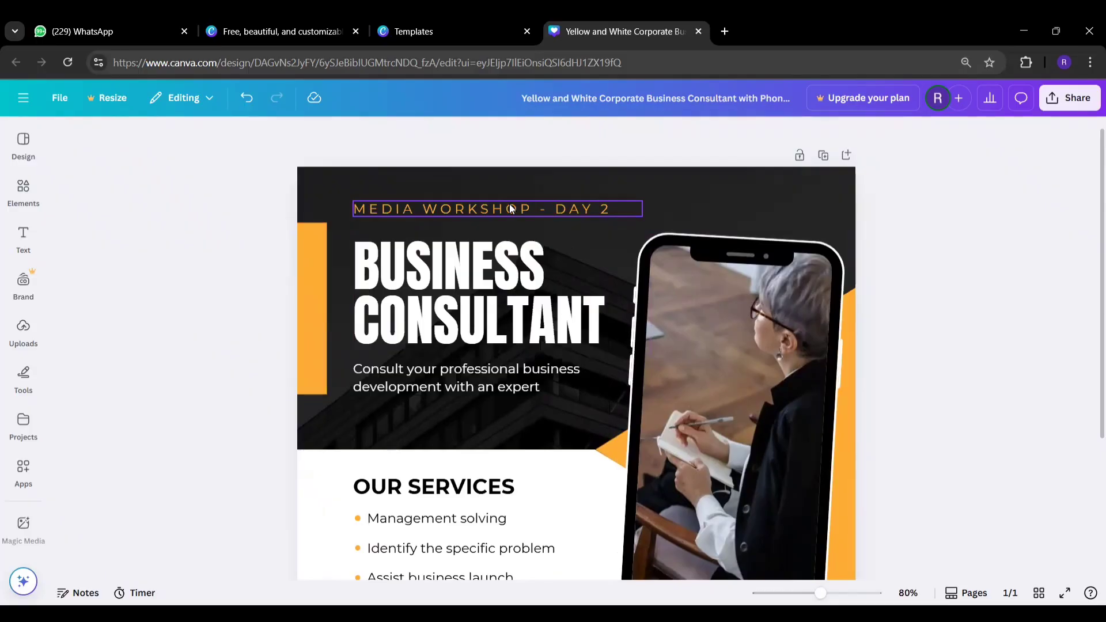
- Replace the BUSINESS CONSULTANT headline with INSTAGRAM POST
{"action": "double_click", "coordinate": [495, 275]}
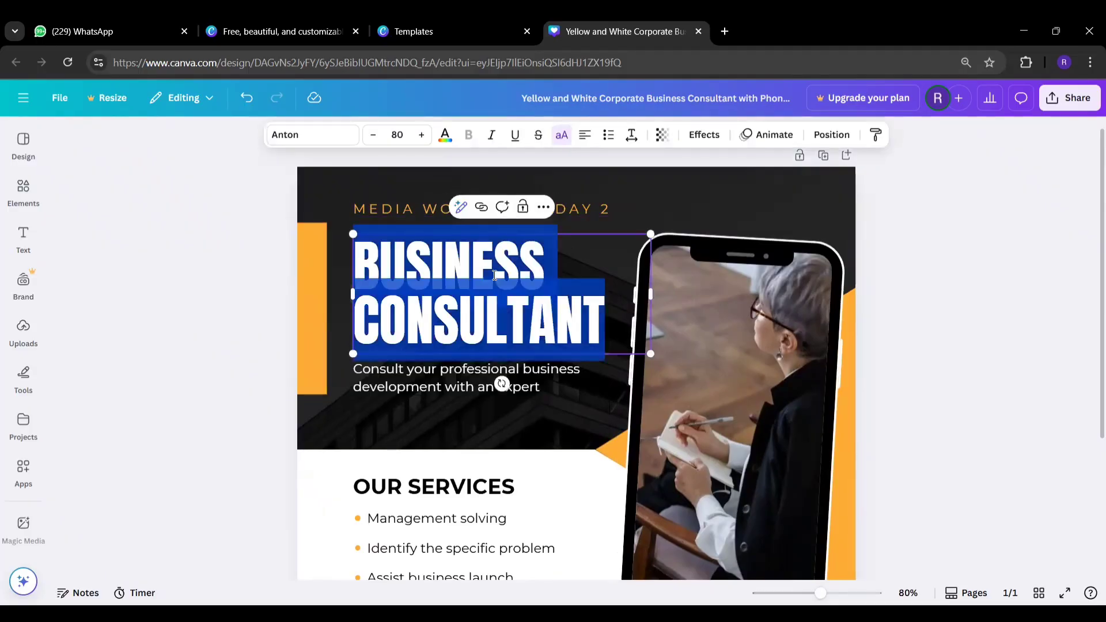
{"action": "key", "text": "BackSpace"}
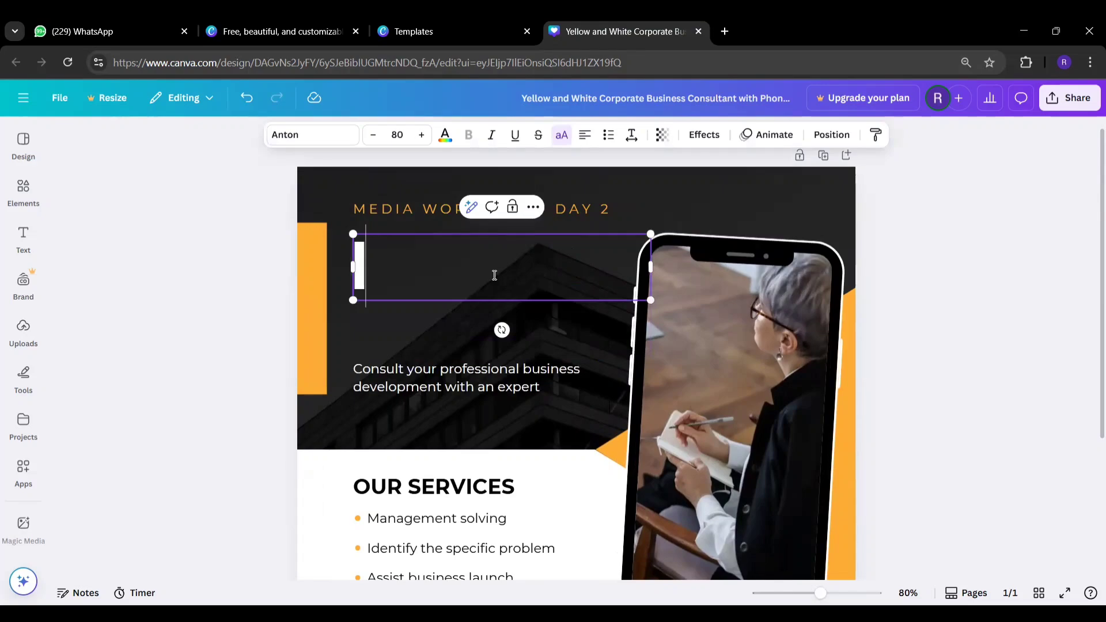
{"action": "type", "text": "INSTAGRAM POST"}
{"action": "left_click", "coordinate": [983, 284]}
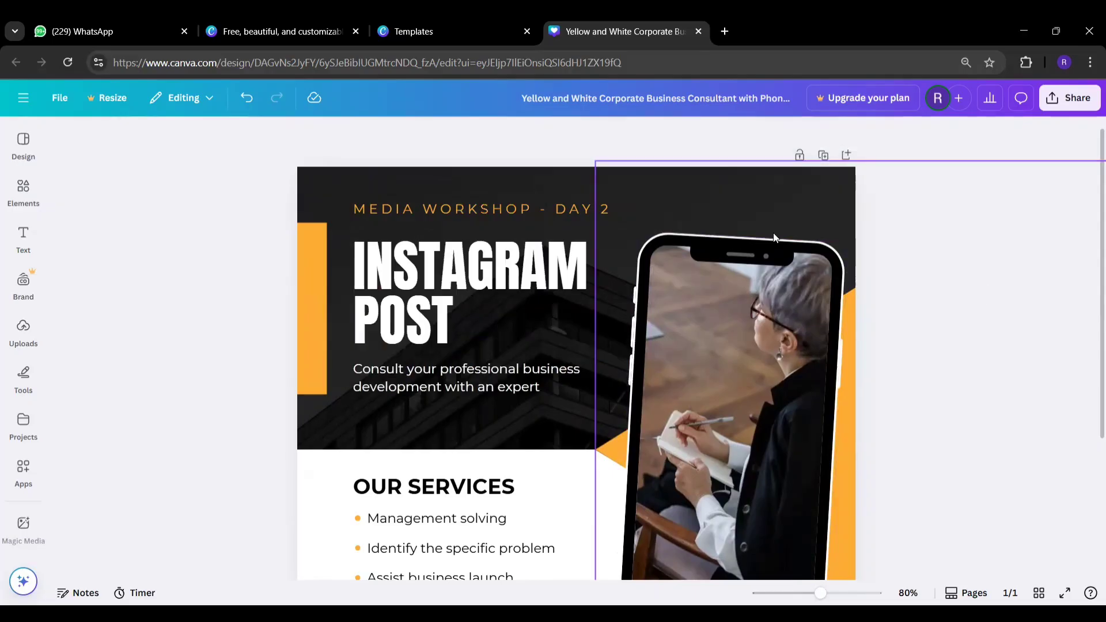
{"action": "scroll", "coordinate": [773, 238], "scroll_direction": "down", "scroll_amount": 5}
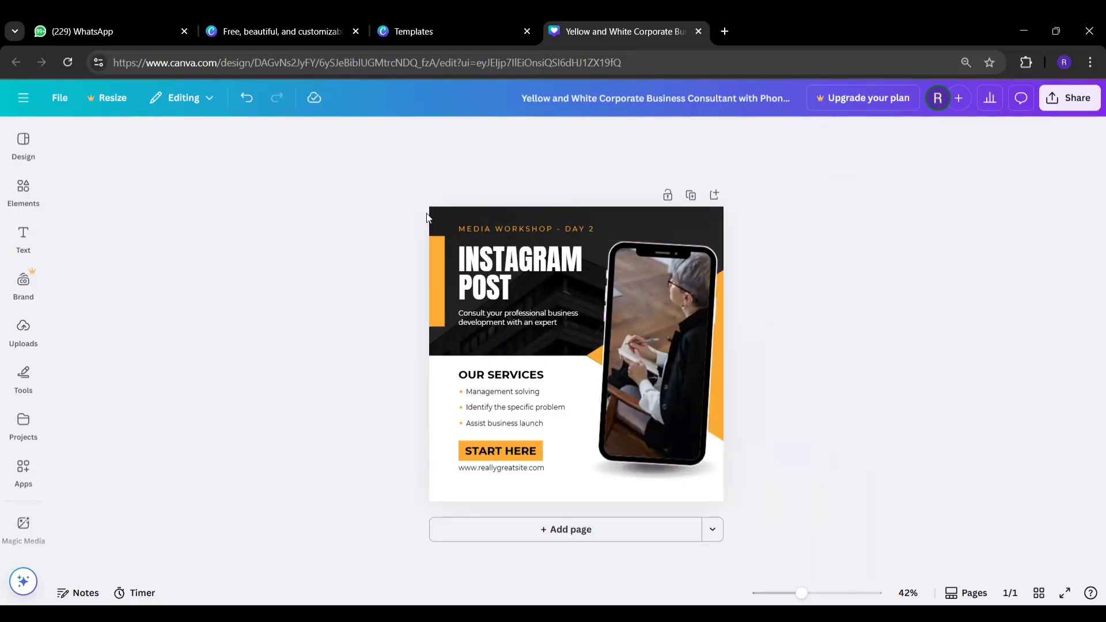
- Switch to WhatsApp, examine the Importance of Education poster in the training workshop group up close, and return to the Canva design
{"action": "left_click", "coordinate": [116, 34]}
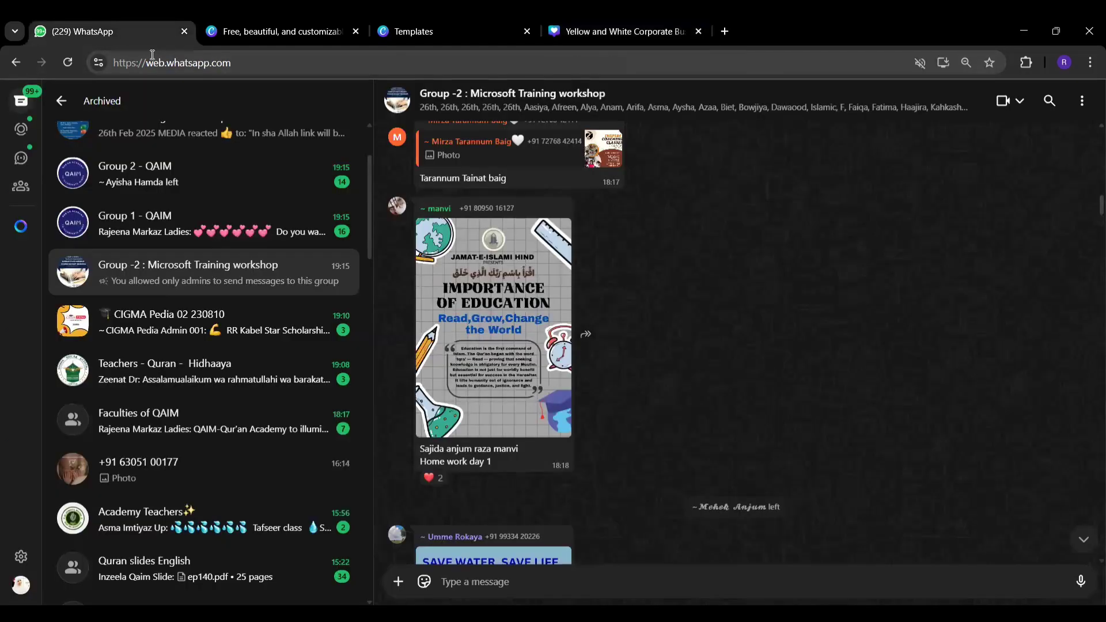
{"action": "left_click", "coordinate": [497, 299]}
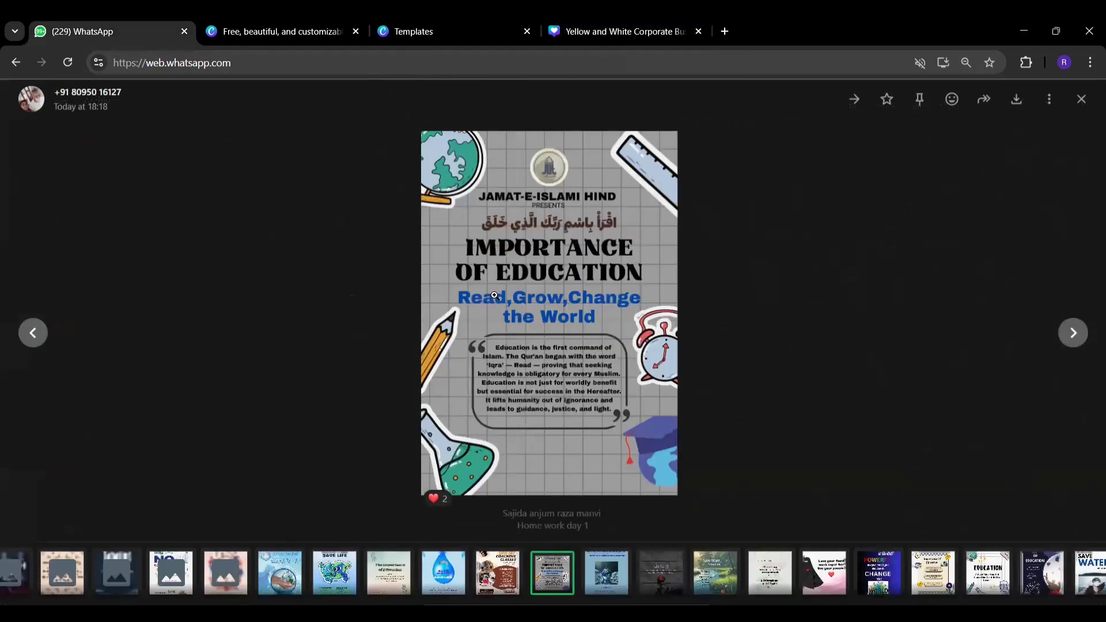
{"action": "left_click", "coordinate": [531, 313]}
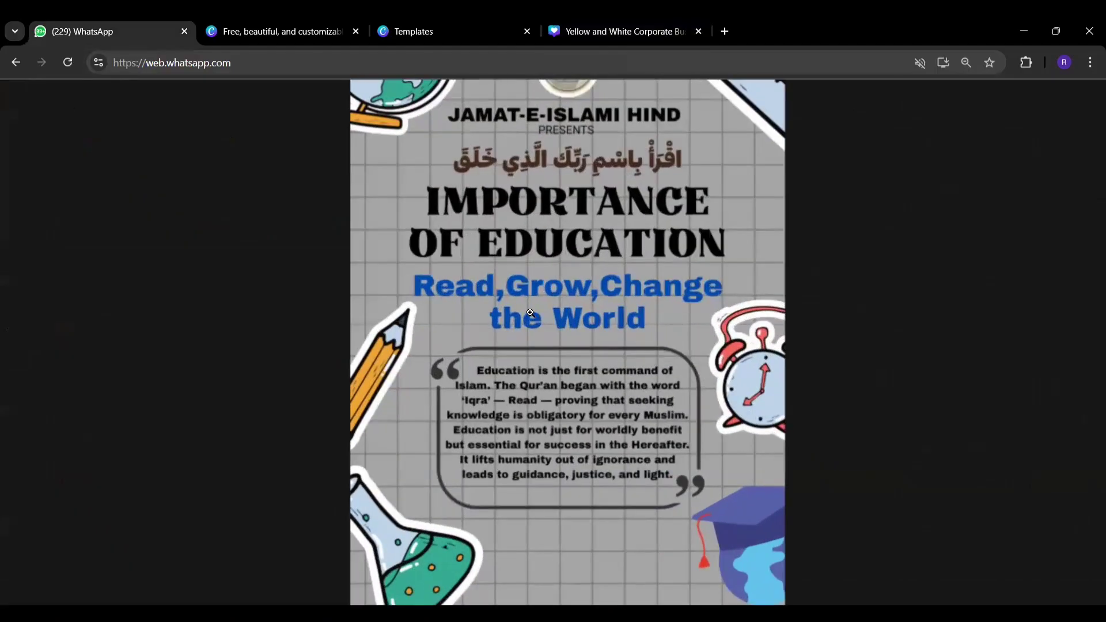
{"action": "left_click", "coordinate": [531, 313]}
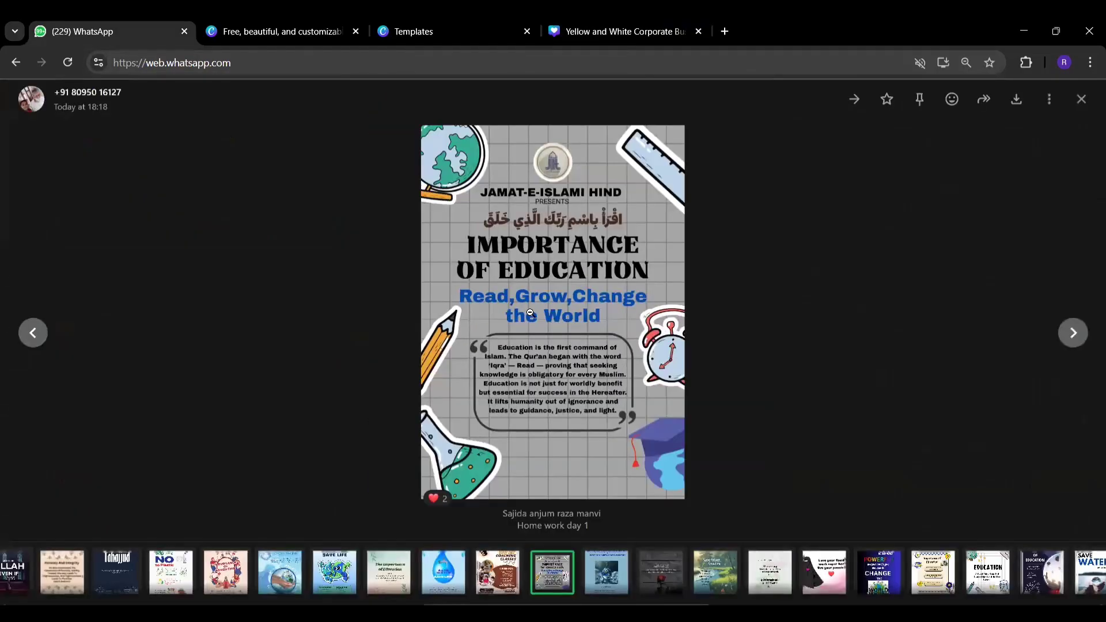
{"action": "left_click", "coordinate": [531, 313]}
{"action": "left_click", "coordinate": [564, 284]}
{"action": "left_click", "coordinate": [1080, 101]}
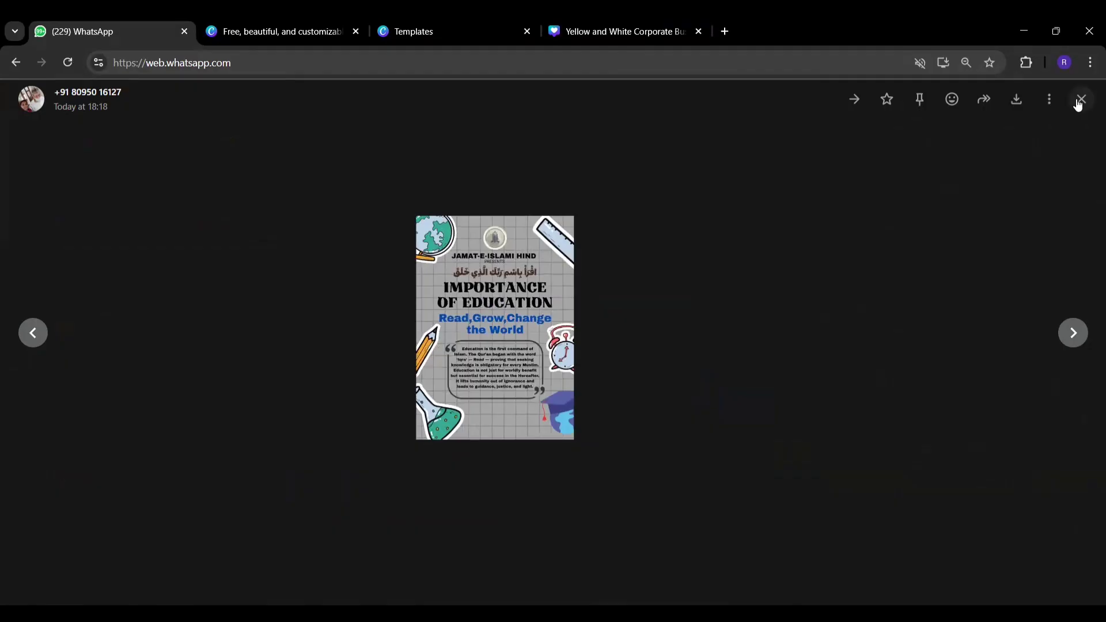
{"action": "left_click", "coordinate": [605, 33]}
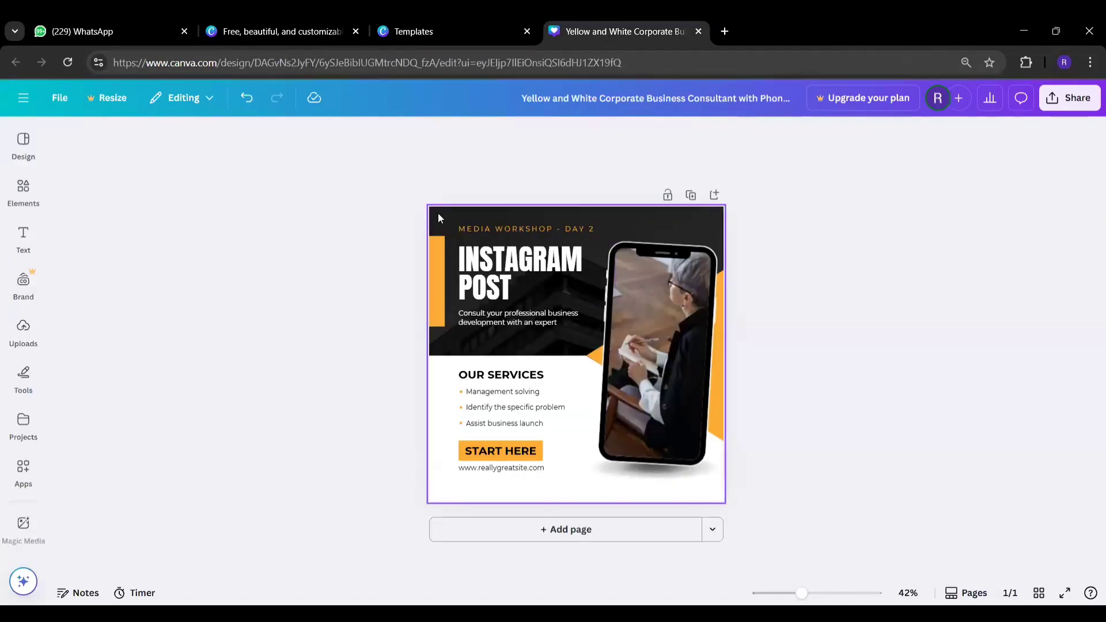
- Delete the photo inside the phone mockup frame
{"action": "left_click", "coordinate": [723, 483]}
{"action": "key", "text": "Delete"}
- Find "best friends girls" graphics among the elements and place the black-and-white drawing of two standing friends on the phone screen
{"action": "left_click", "coordinate": [23, 282]}
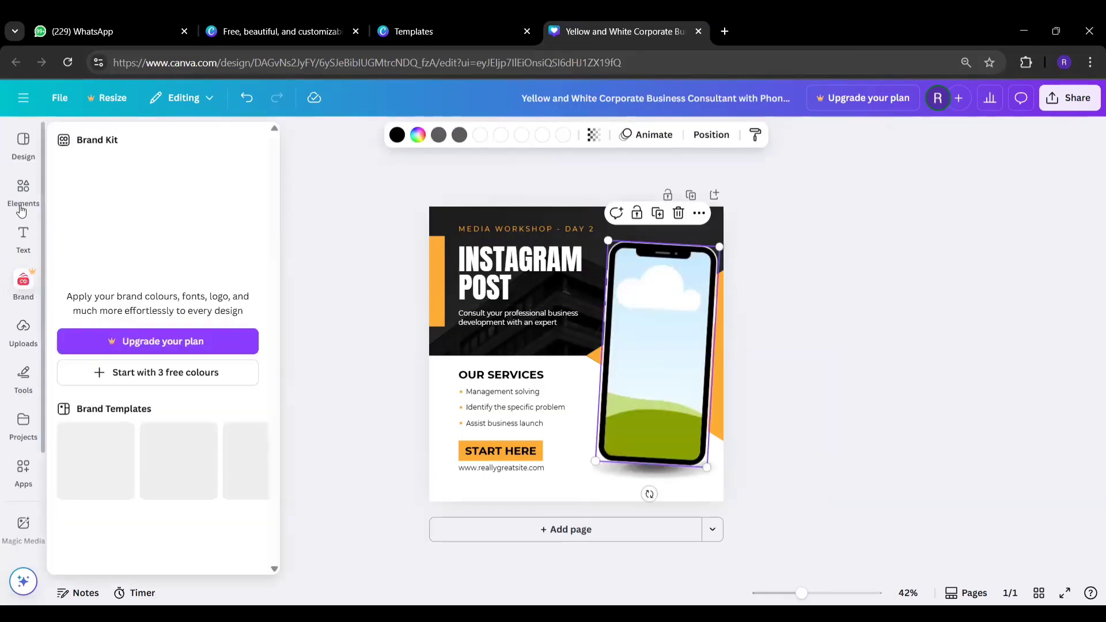
{"action": "left_click", "coordinate": [23, 191]}
{"action": "left_click", "coordinate": [23, 145]}
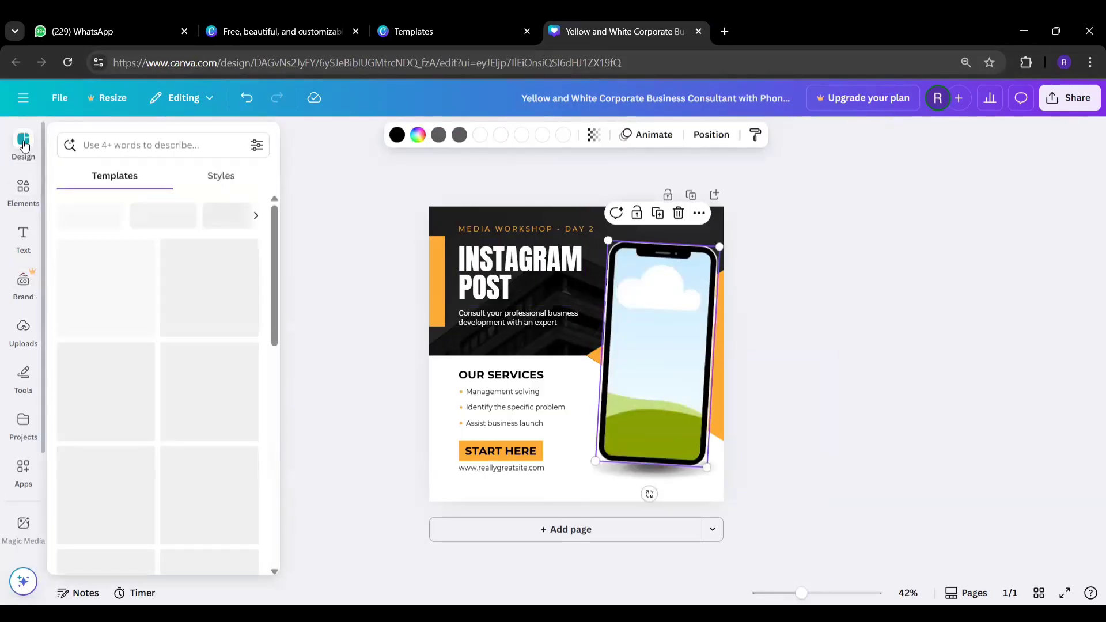
{"action": "left_click", "coordinate": [24, 190]}
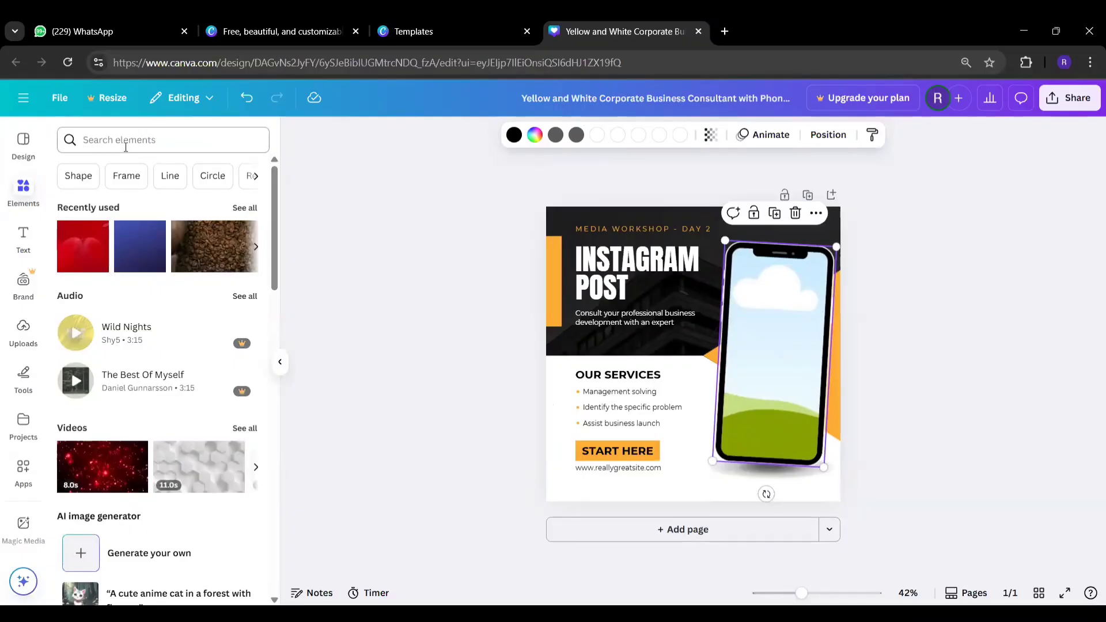
{"action": "left_click", "coordinate": [126, 144]}
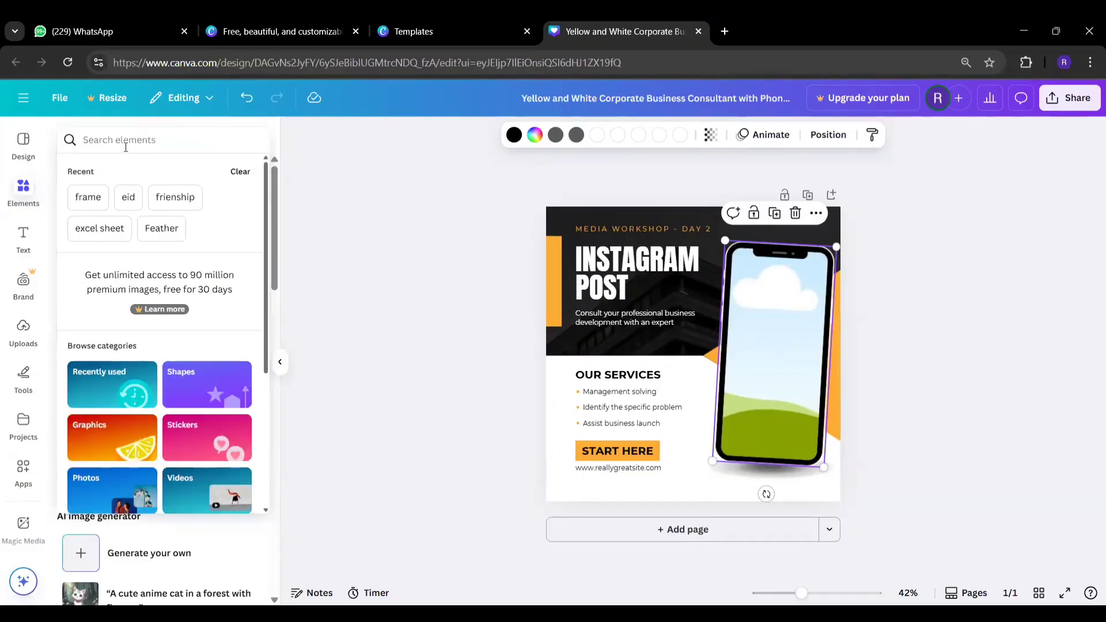
{"action": "type", "text": "GIRLS"}
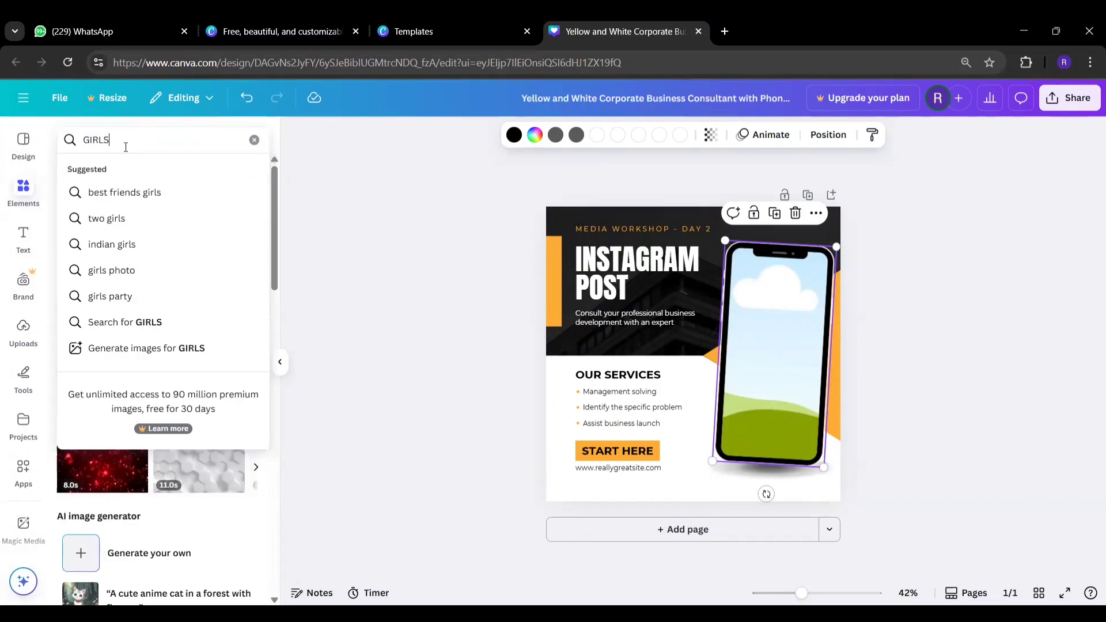
{"action": "left_click", "coordinate": [128, 192]}
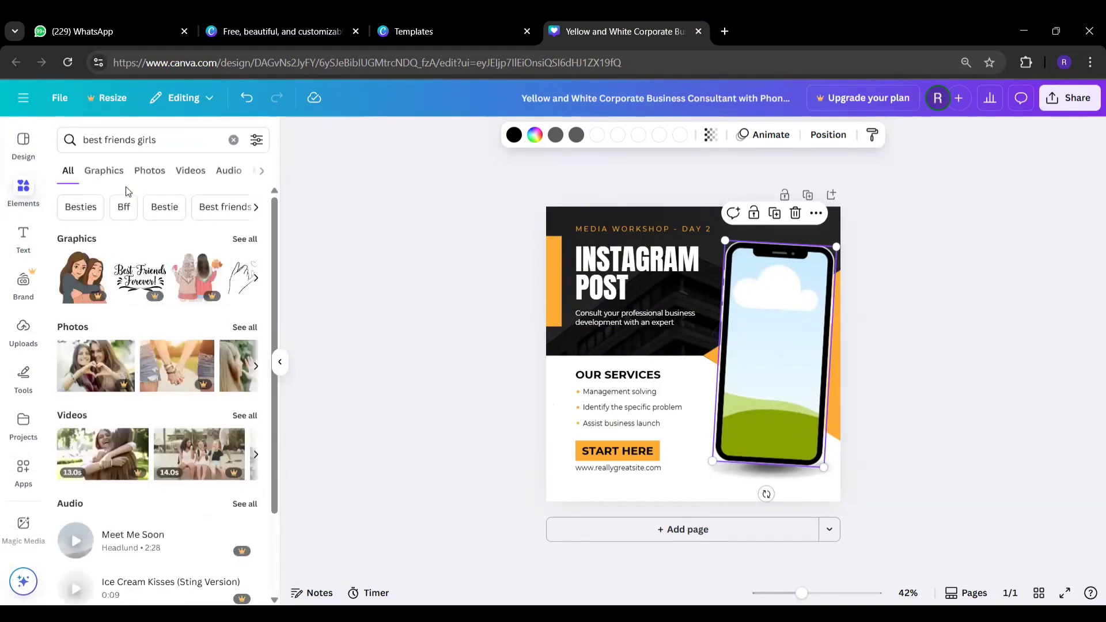
{"action": "left_click", "coordinate": [246, 239]}
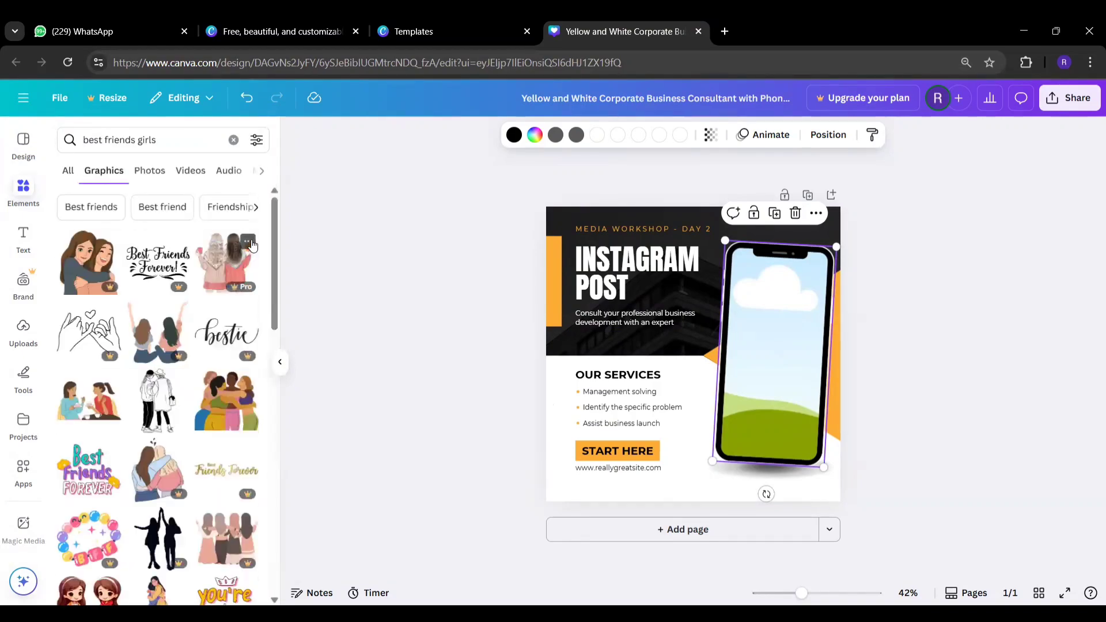
{"action": "left_click", "coordinate": [159, 400]}
{"action": "left_click_drag", "start_coordinate": [685, 349], "coordinate": [768, 333]}
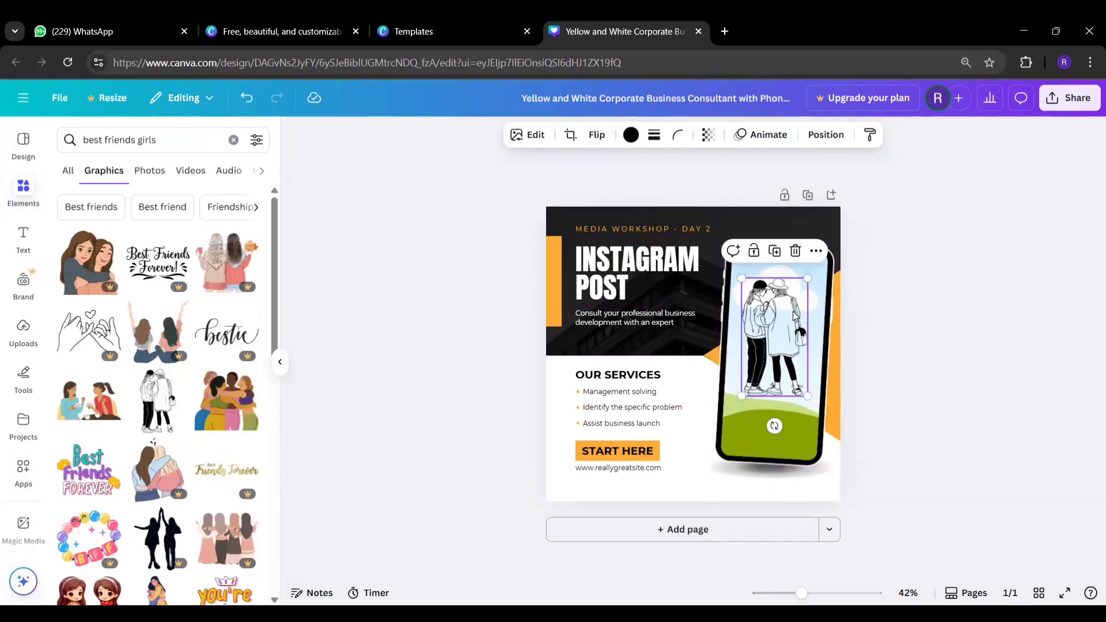
- Search Google Images for BEST FRIENDS in a new browser tab
{"action": "left_click", "coordinate": [725, 32]}
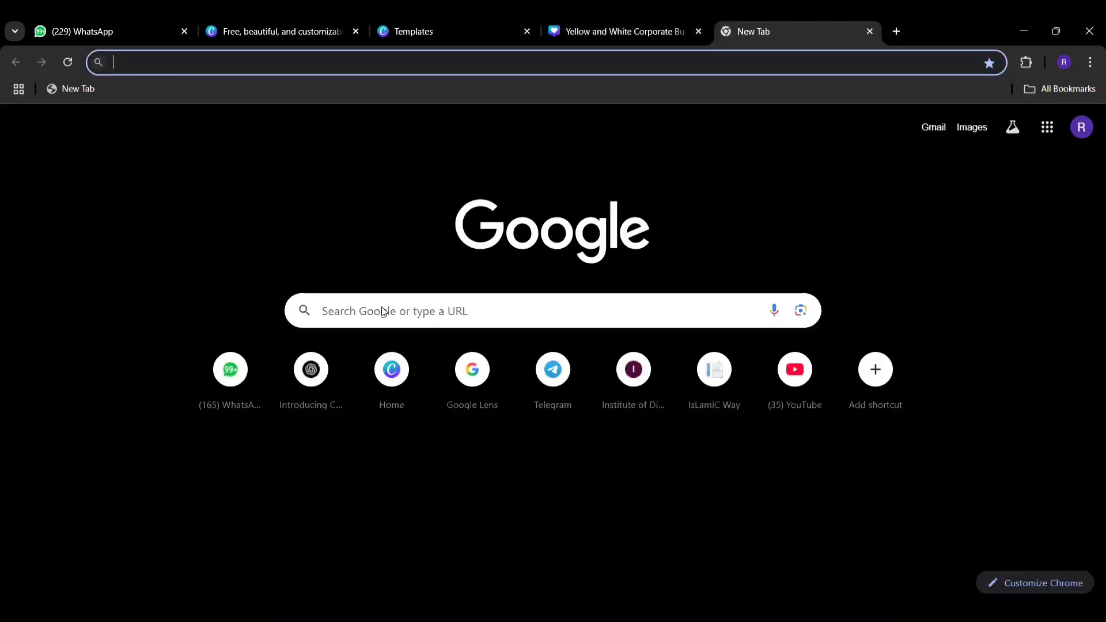
{"action": "left_click", "coordinate": [353, 315]}
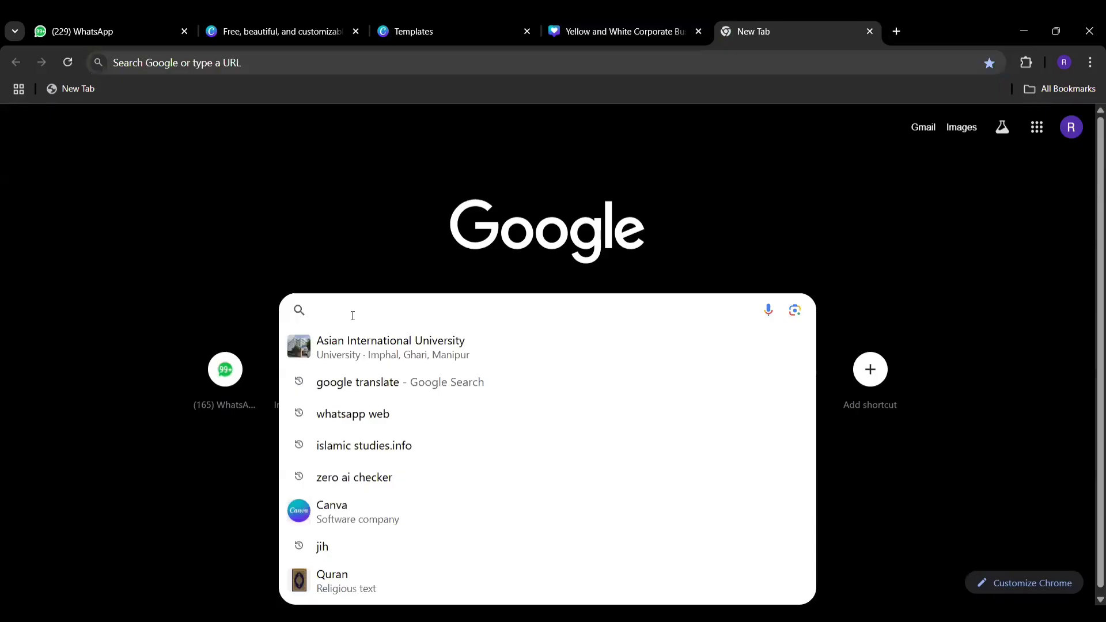
{"action": "type", "text": "BEST"}
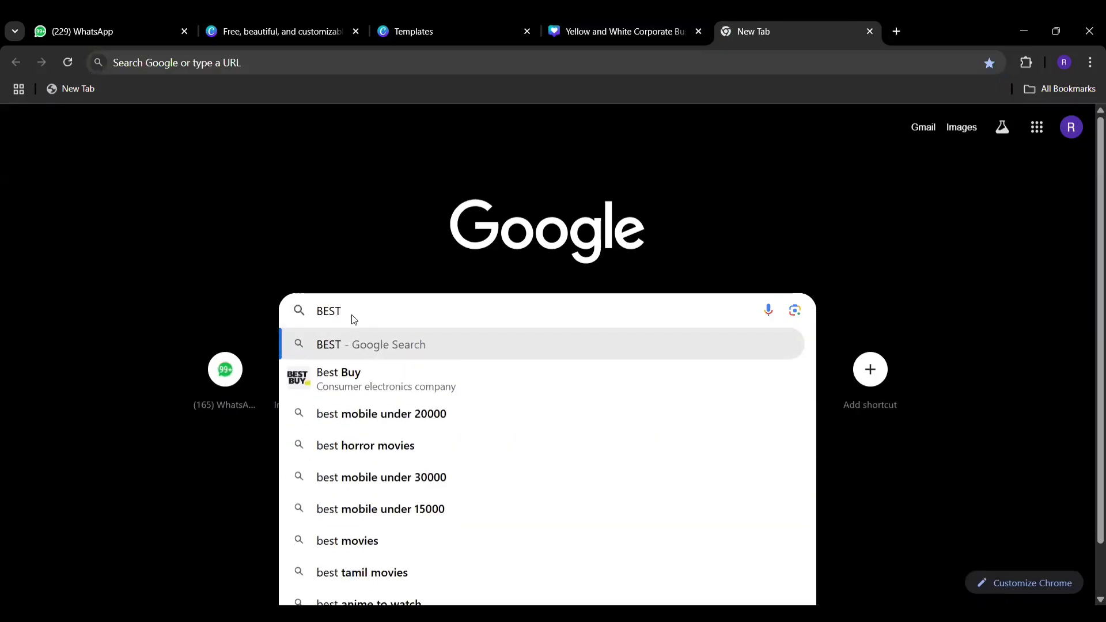
{"action": "type", "text": " FRIENDS"}
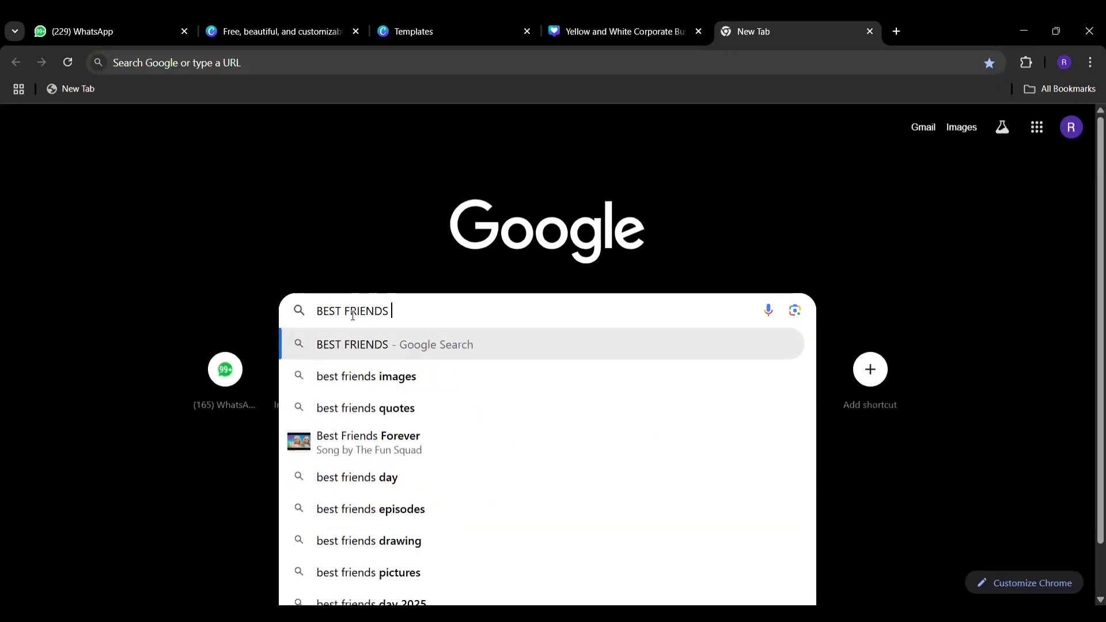
{"action": "key", "text": "Return"}
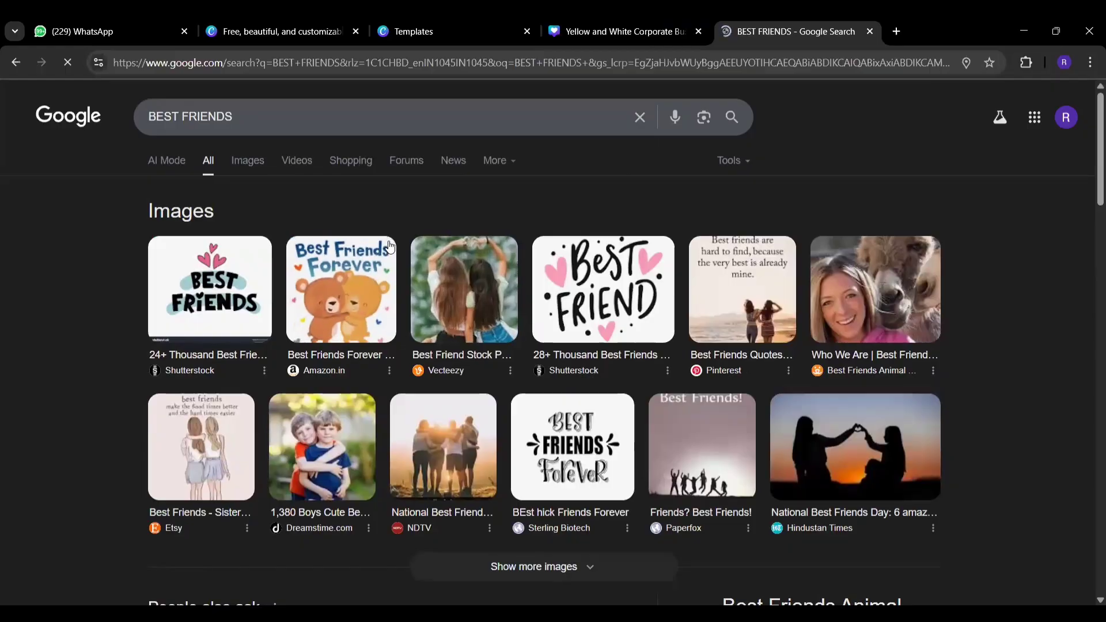
{"action": "left_click", "coordinate": [247, 164]}
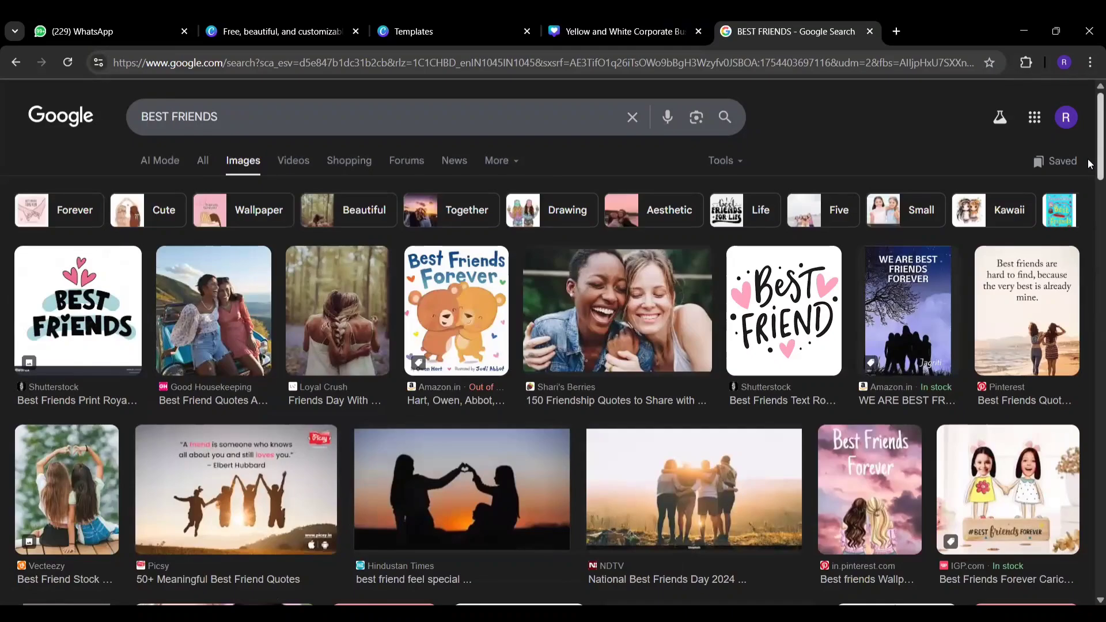
- Copy the Hindustan Times sunset silhouette of two friends forming a heart with their hands from the image results
{"action": "left_click_drag", "start_coordinate": [1089, 164], "coordinate": [1090, 212]}
{"action": "left_click", "coordinate": [472, 220]}
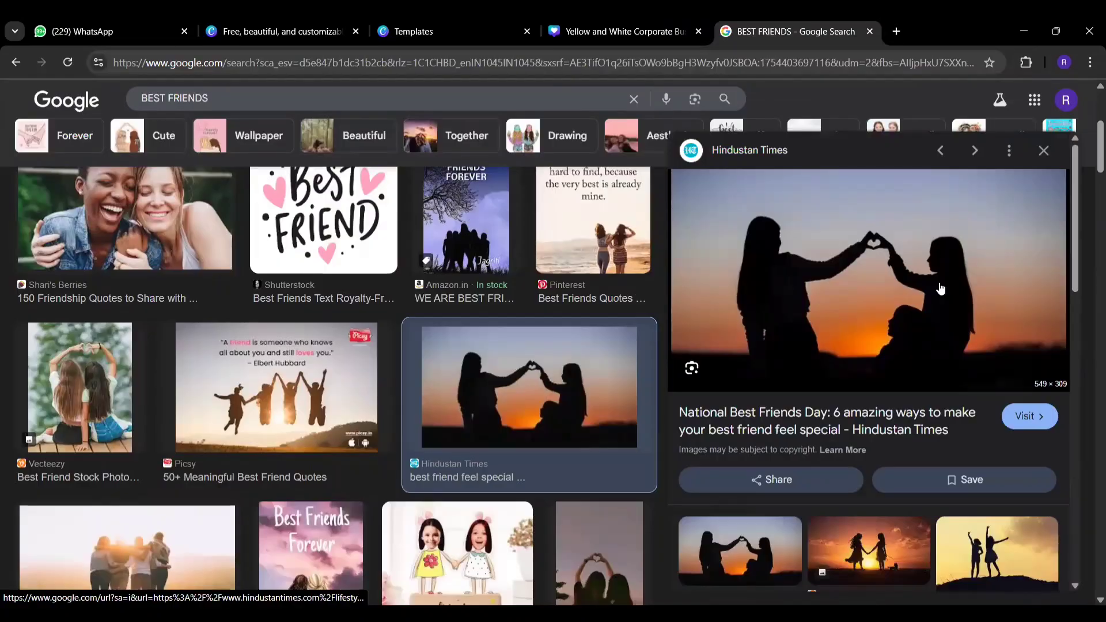
{"action": "right_click", "coordinate": [940, 288]}
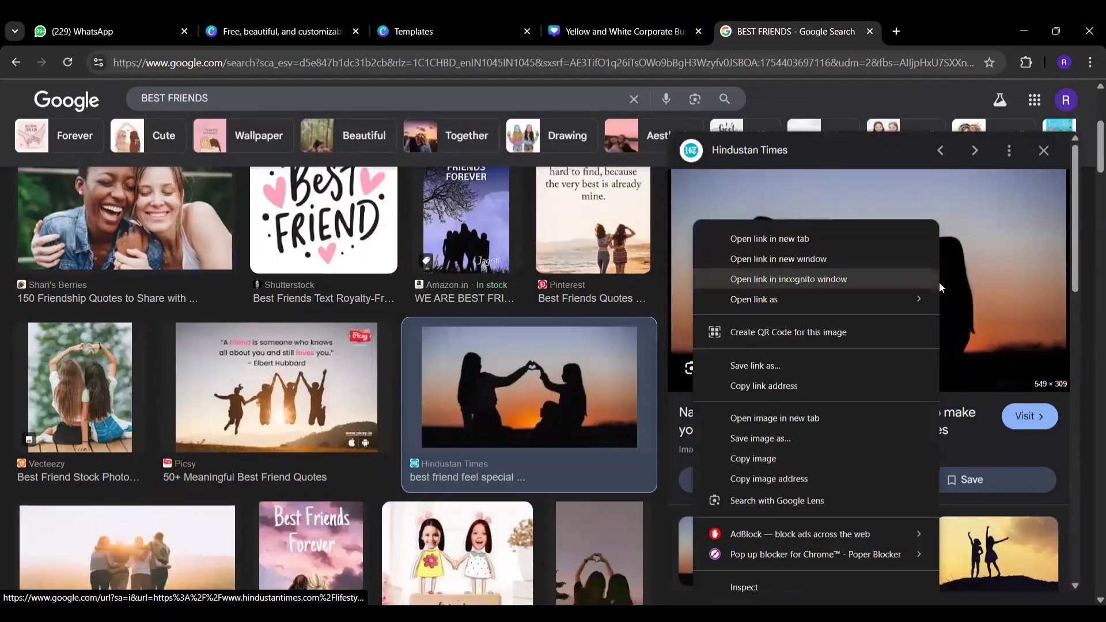
{"action": "left_click", "coordinate": [798, 460]}
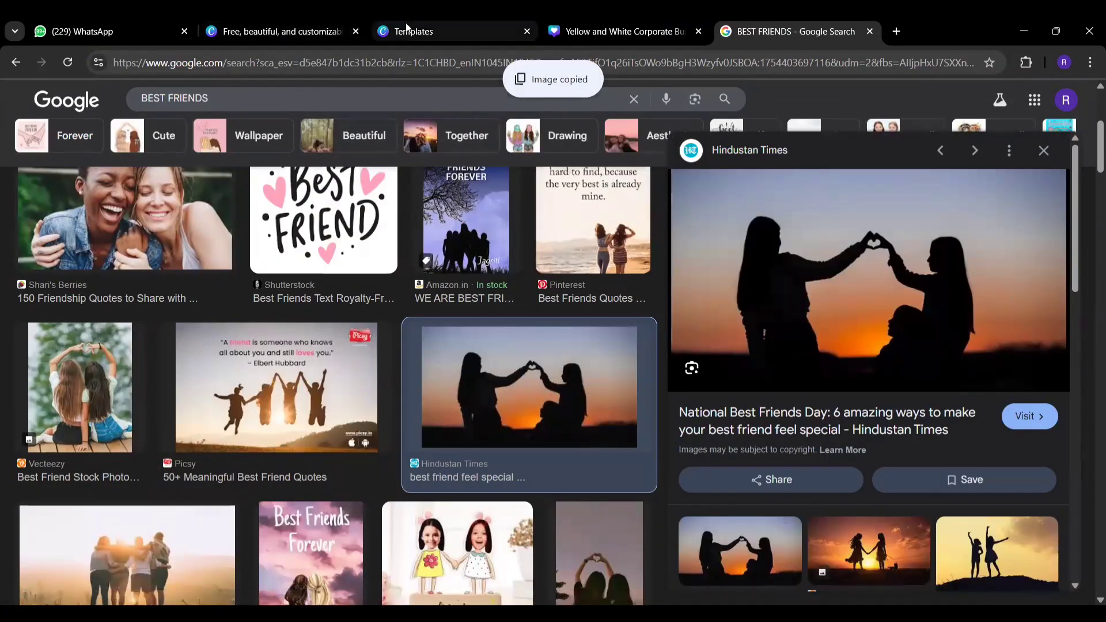
- Return to the Canva design and delete the black-and-white drawing of two friends from the phone screen
{"action": "key", "text": "ctrl+3"}
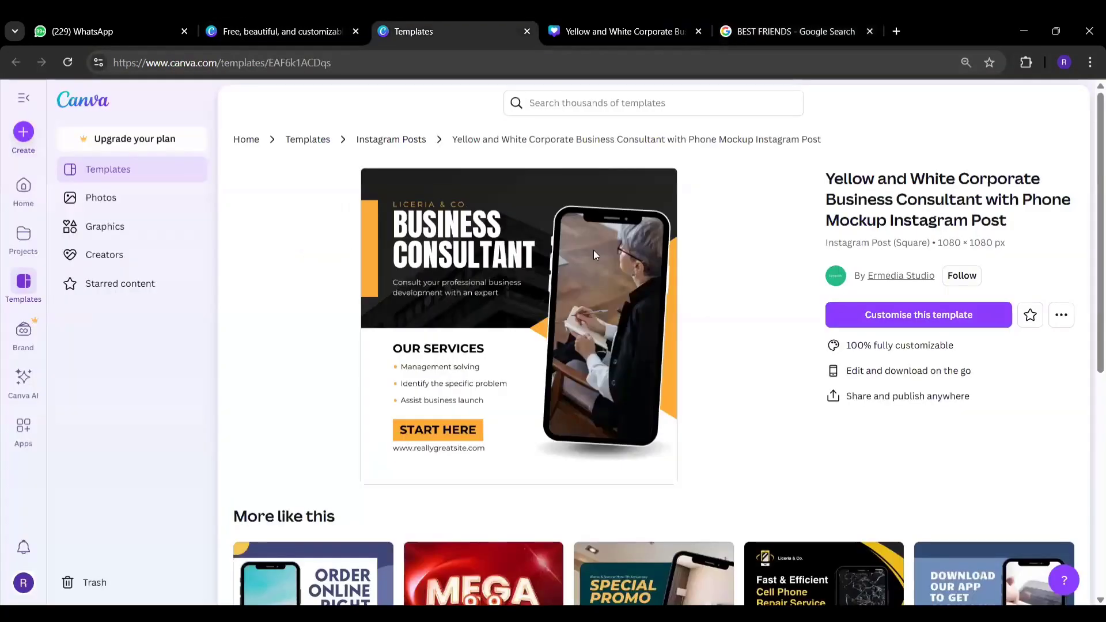
{"action": "left_click", "coordinate": [634, 32]}
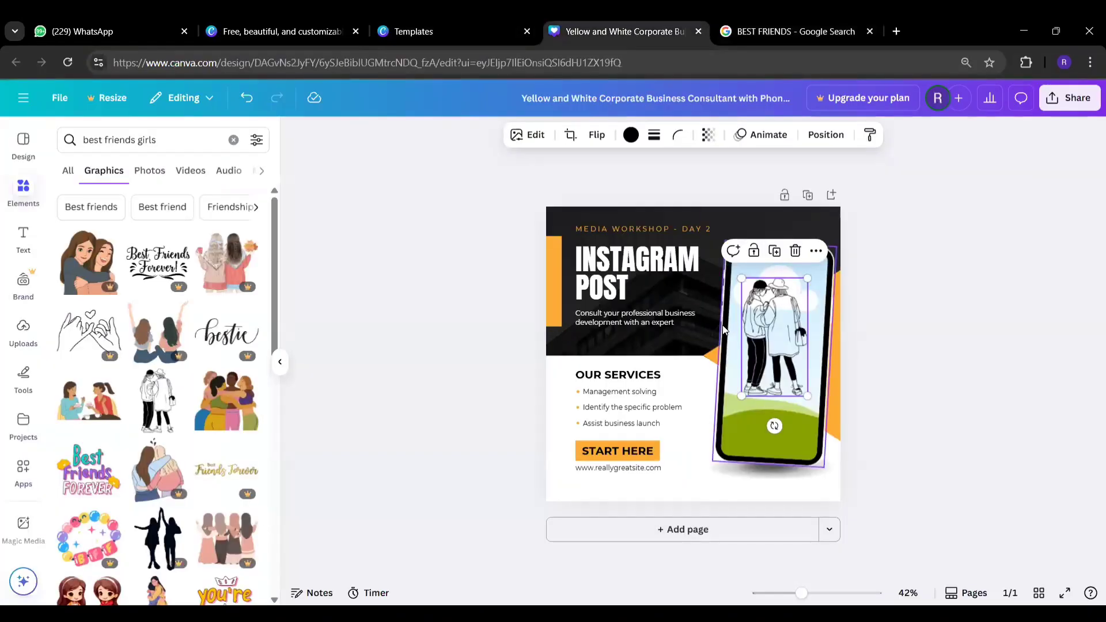
{"action": "left_click", "coordinate": [795, 251]}
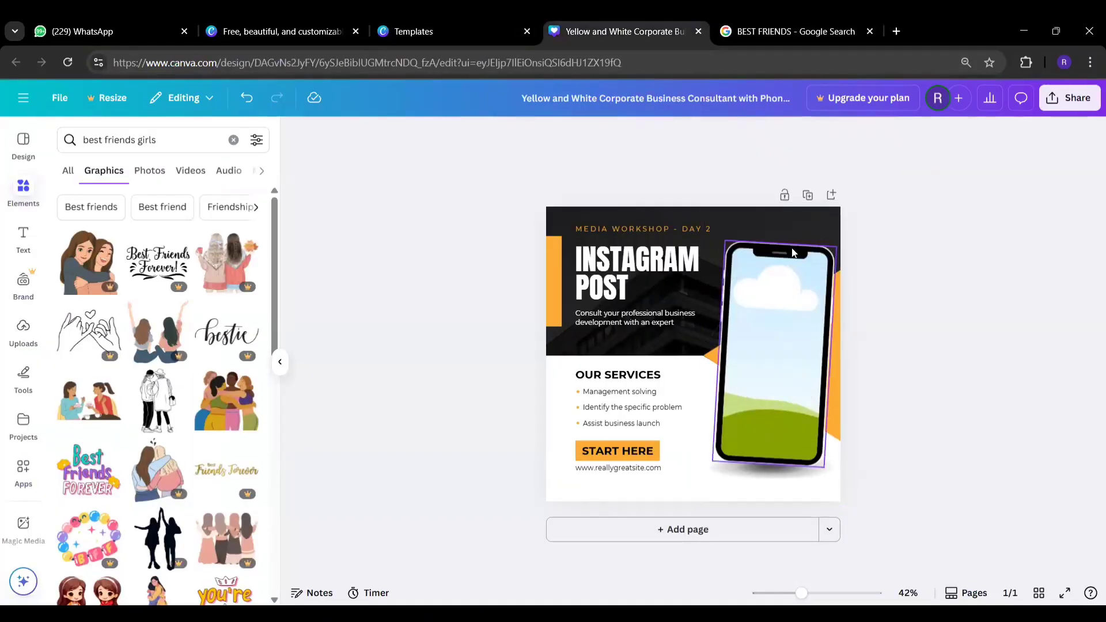
- Paste the copied sunset silhouette into the design, place it inside the phone mockup frame and check its crop
{"action": "right_click", "coordinate": [784, 291]}
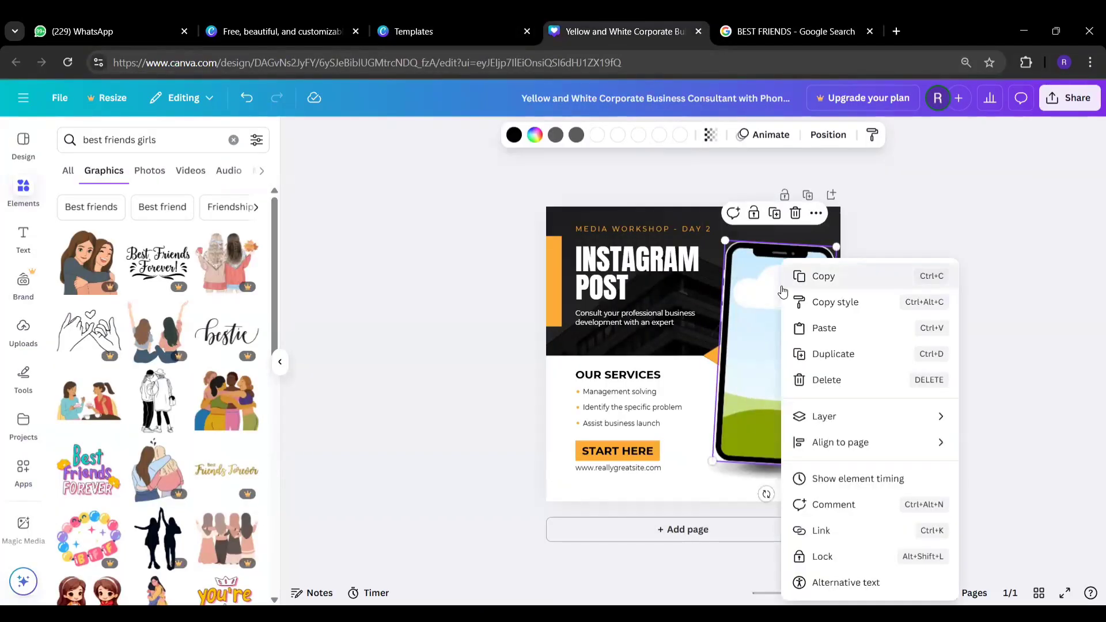
{"action": "left_click", "coordinate": [819, 329]}
{"action": "left_click_drag", "start_coordinate": [714, 353], "coordinate": [776, 336]}
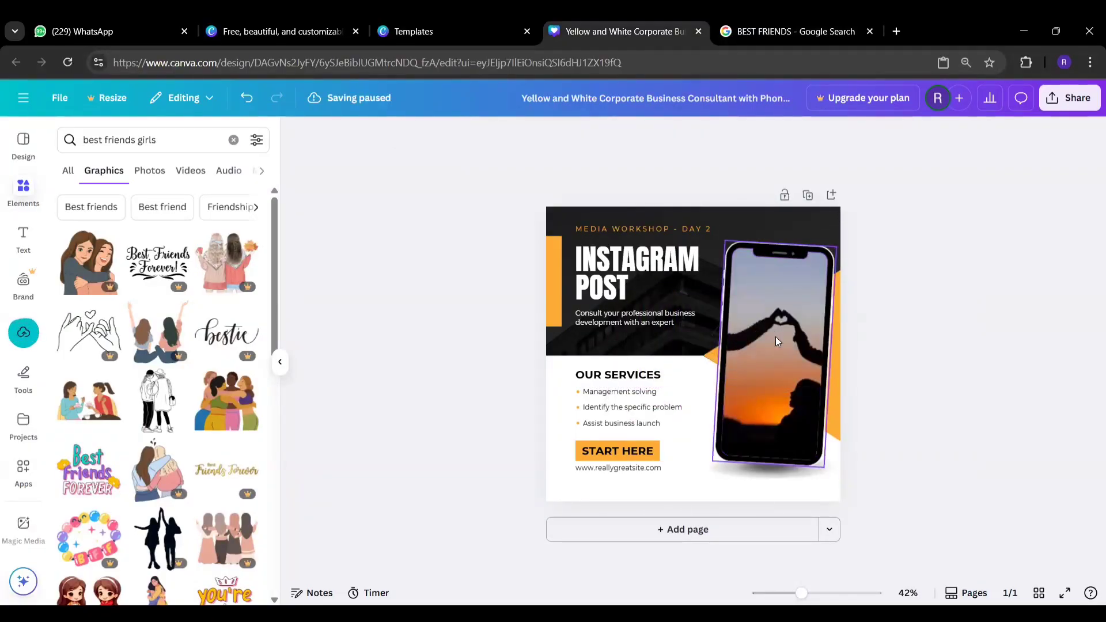
{"action": "double_click", "coordinate": [775, 337]}
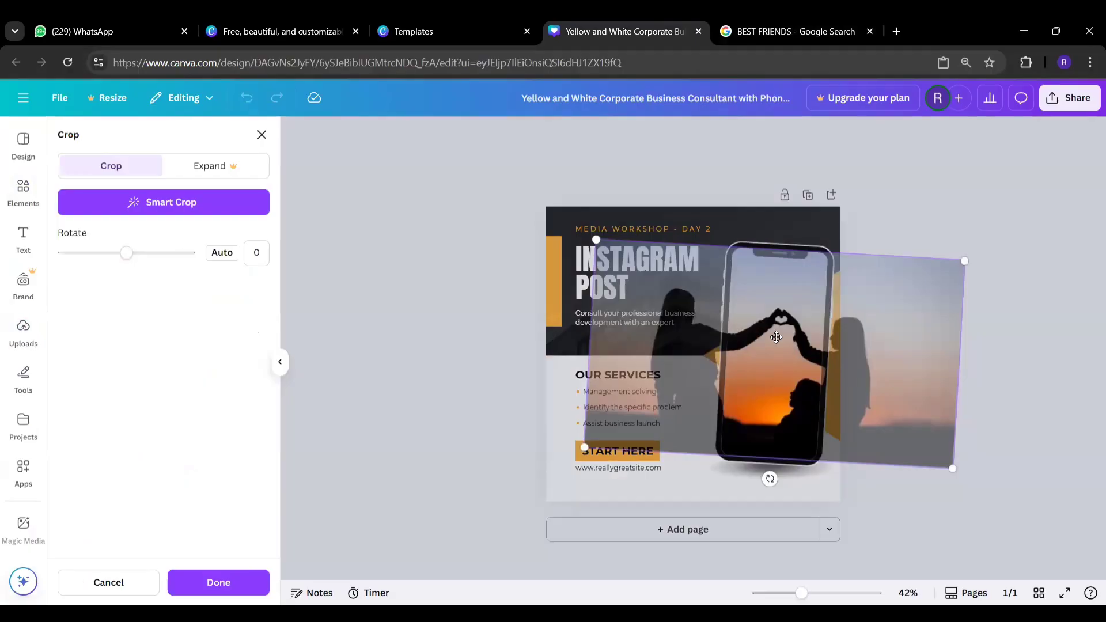
{"action": "left_click", "coordinate": [909, 184]}
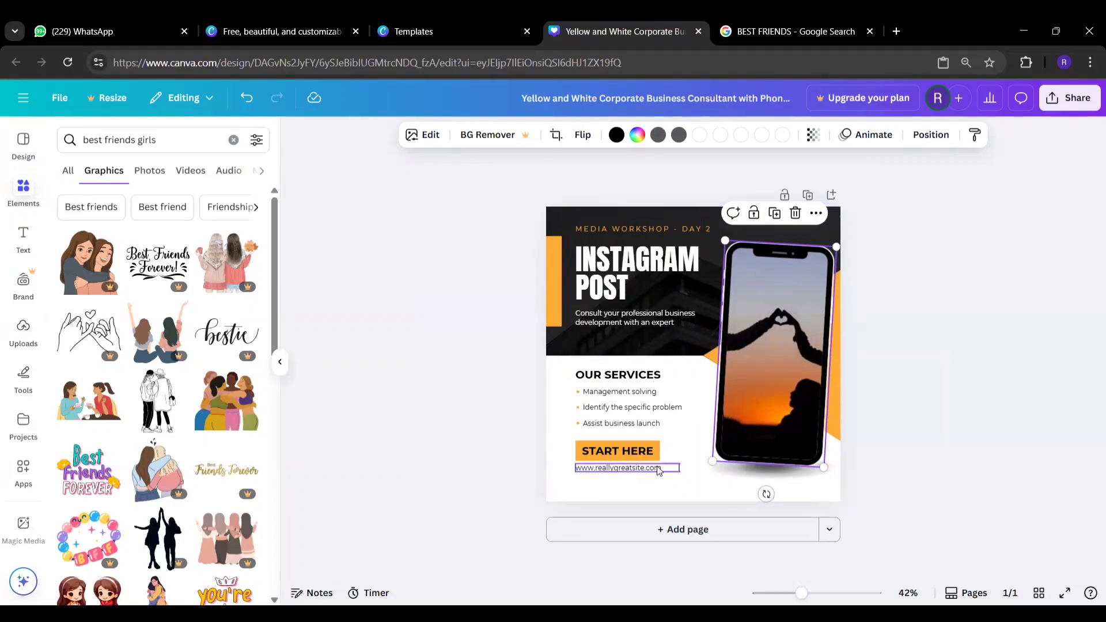
- Search Google for QURAN in a new browser tab, open Quran.com and copy its web address
{"action": "scroll", "coordinate": [663, 471], "scroll_direction": "up", "scroll_amount": 3}
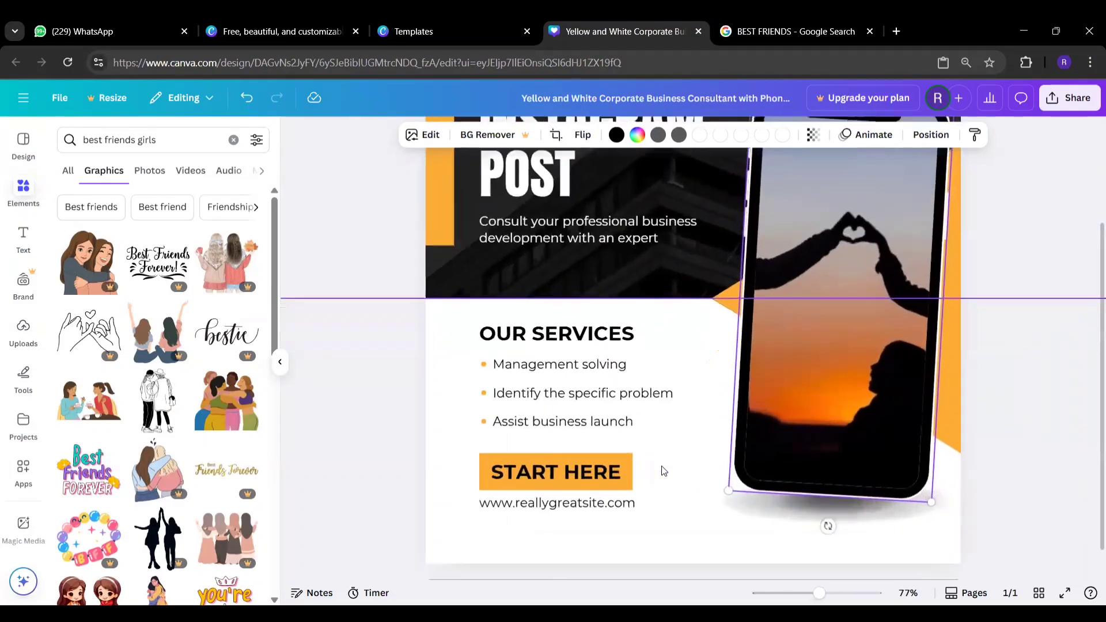
{"action": "scroll", "coordinate": [663, 471], "scroll_direction": "up", "scroll_amount": 1}
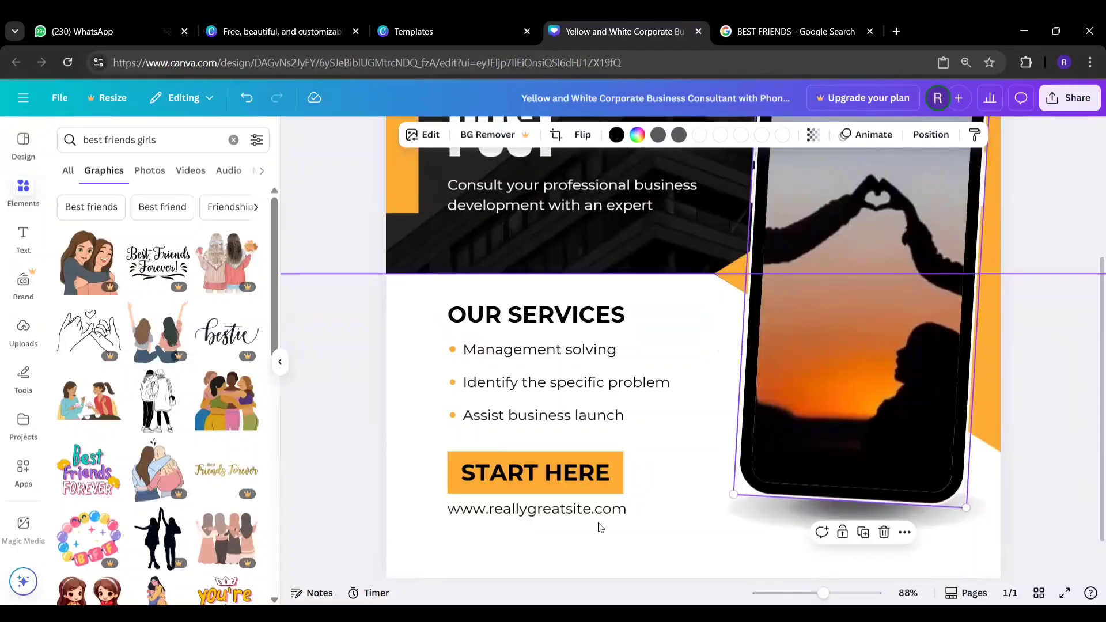
{"action": "scroll", "coordinate": [600, 528], "scroll_direction": "up", "scroll_amount": 2}
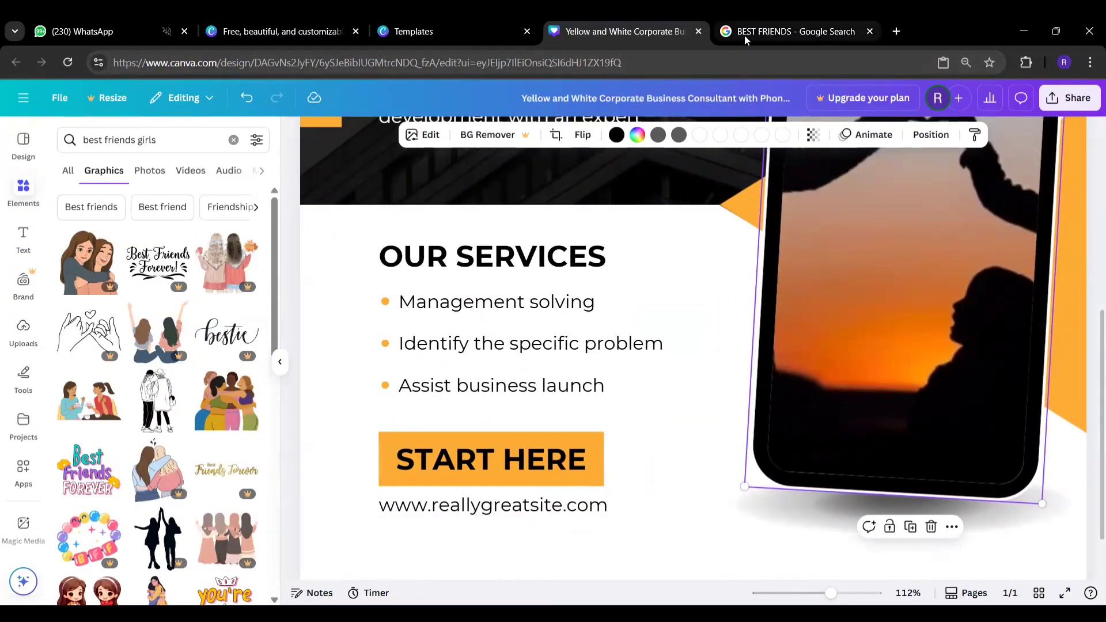
{"action": "left_click", "coordinate": [895, 31]}
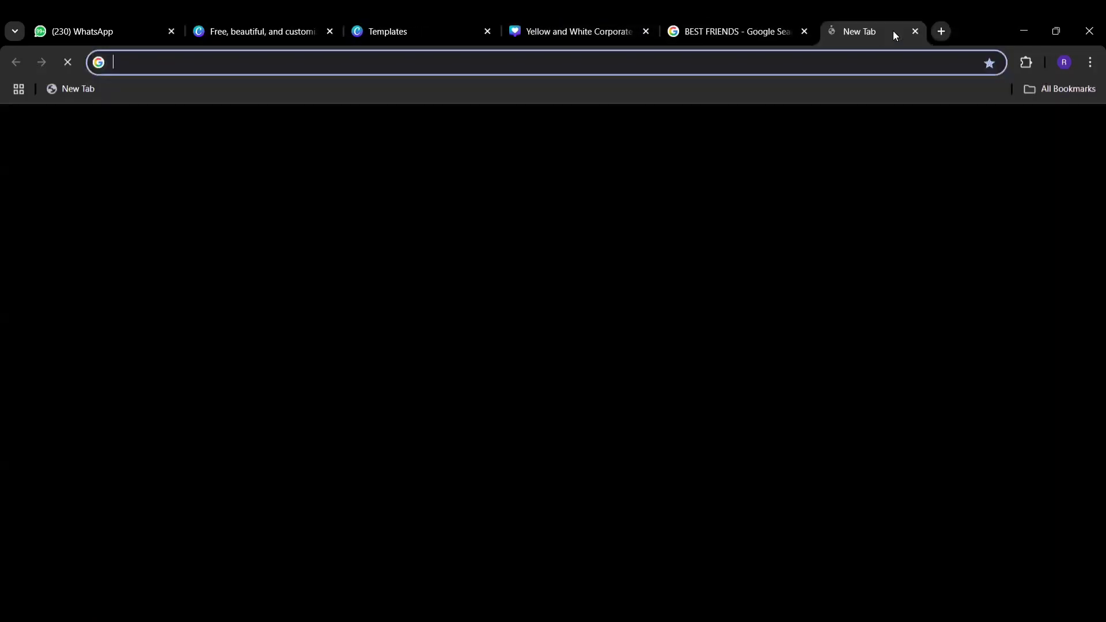
{"action": "left_click", "coordinate": [412, 305]}
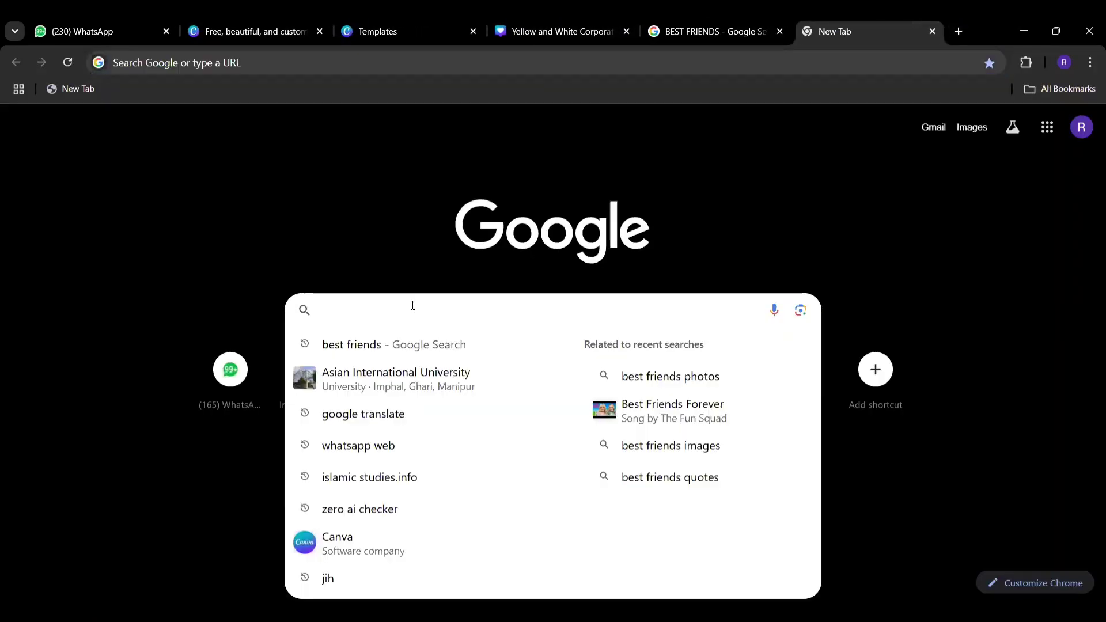
{"action": "type", "text": "QURAN"}
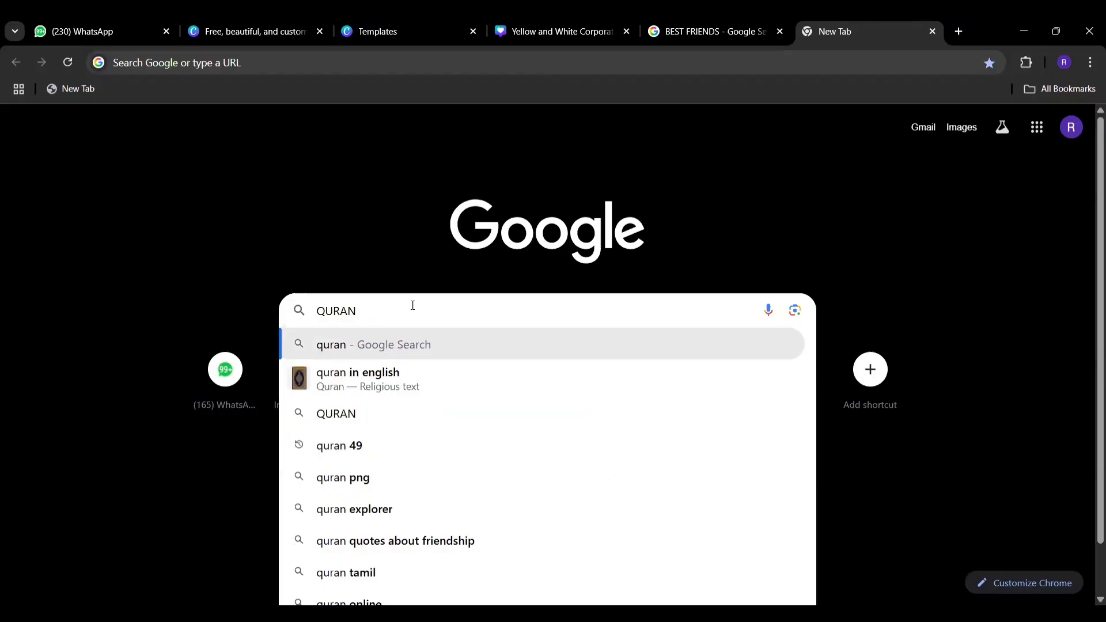
{"action": "key", "text": "Return"}
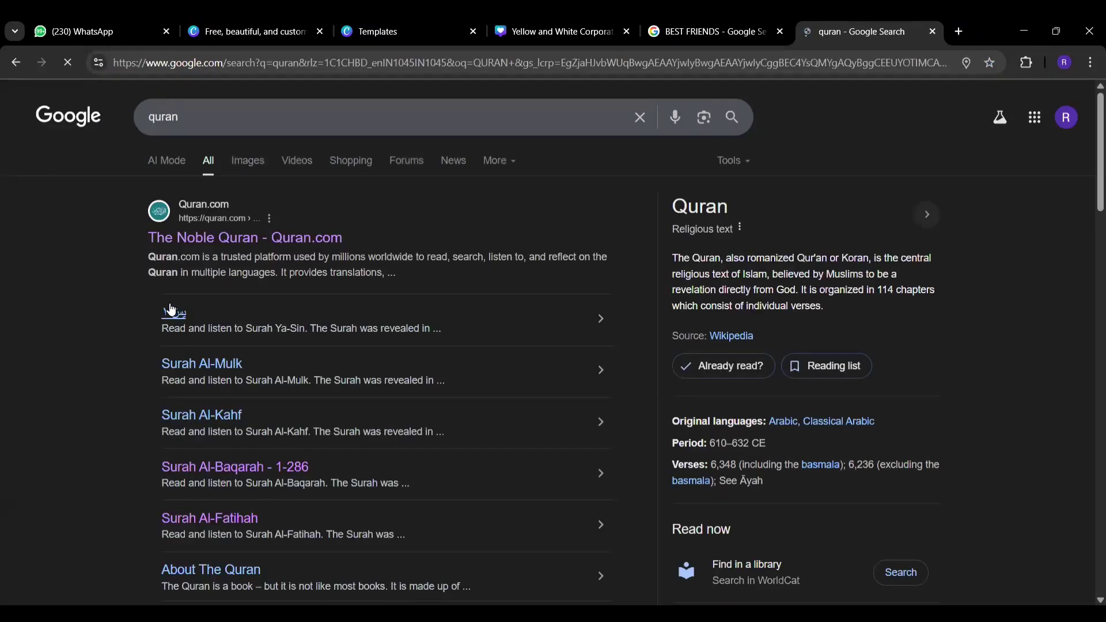
{"action": "left_click", "coordinate": [223, 240]}
{"action": "left_click", "coordinate": [223, 64]}
{"action": "key", "text": "ctrl+c"}
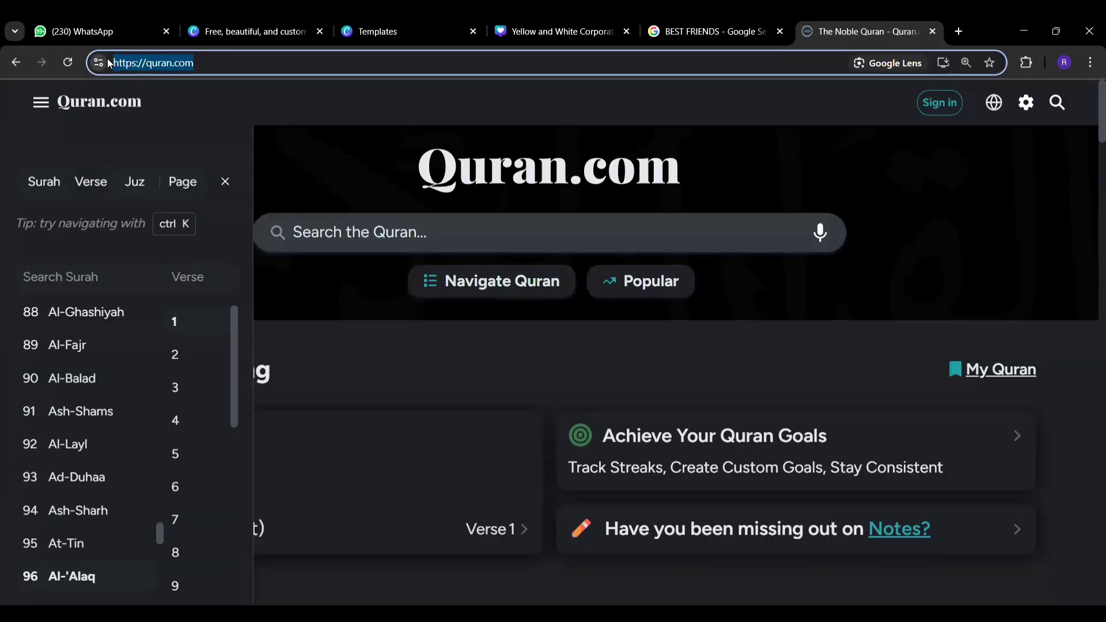
{"action": "left_click", "coordinate": [518, 33]}
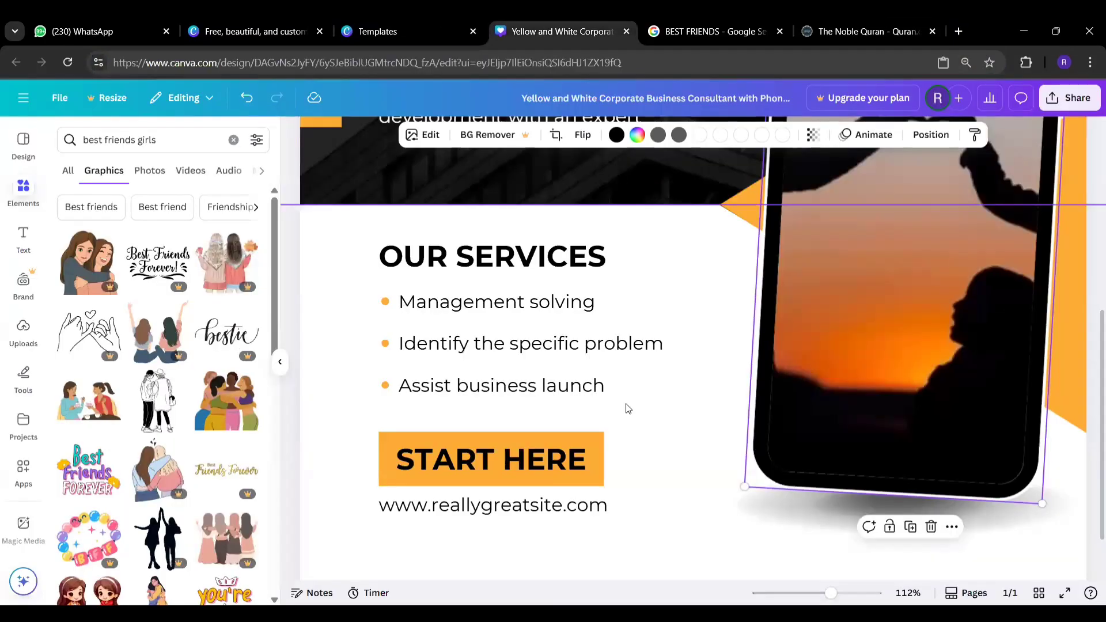
{"action": "left_click", "coordinate": [608, 512]}
{"action": "left_click", "coordinate": [610, 508]}
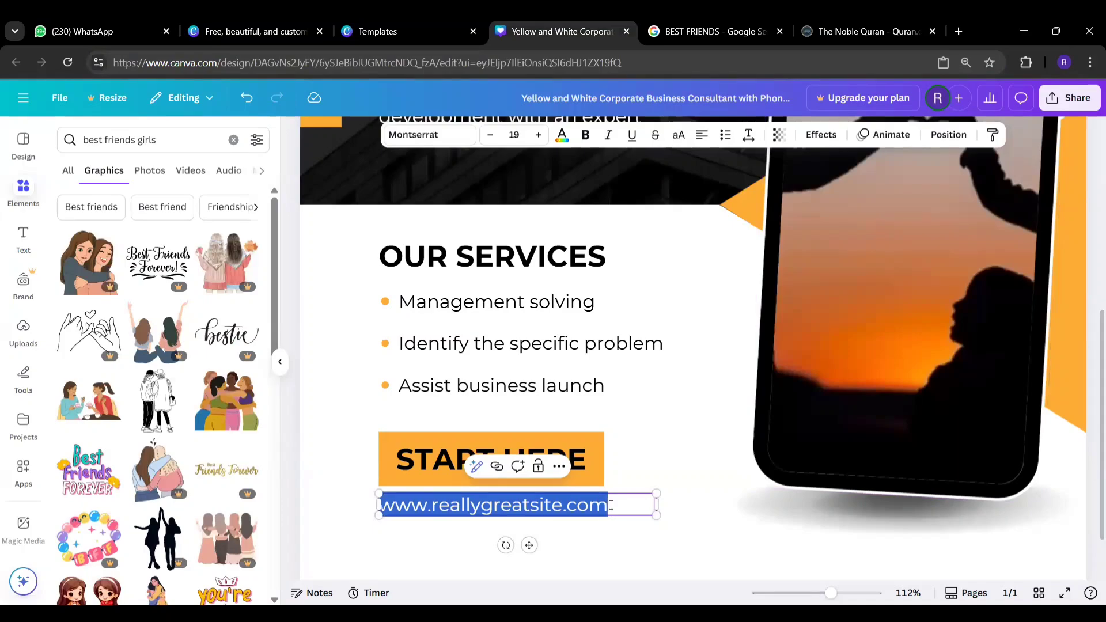
{"action": "left_click_drag", "start_coordinate": [611, 506], "coordinate": [397, 506]}
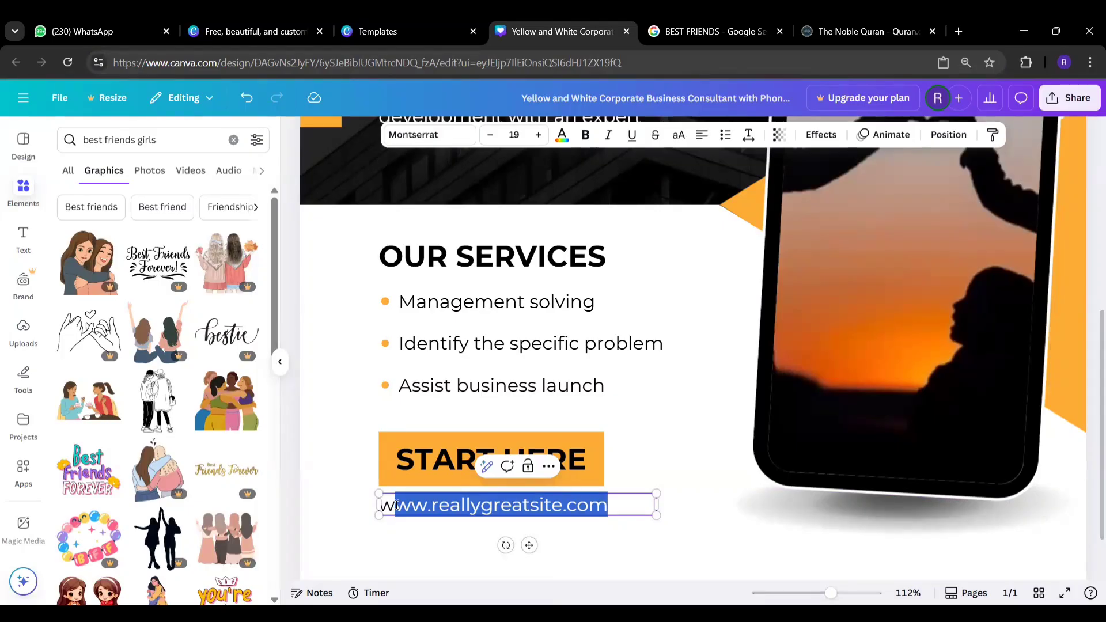
{"action": "key", "text": "ctrl+v"}
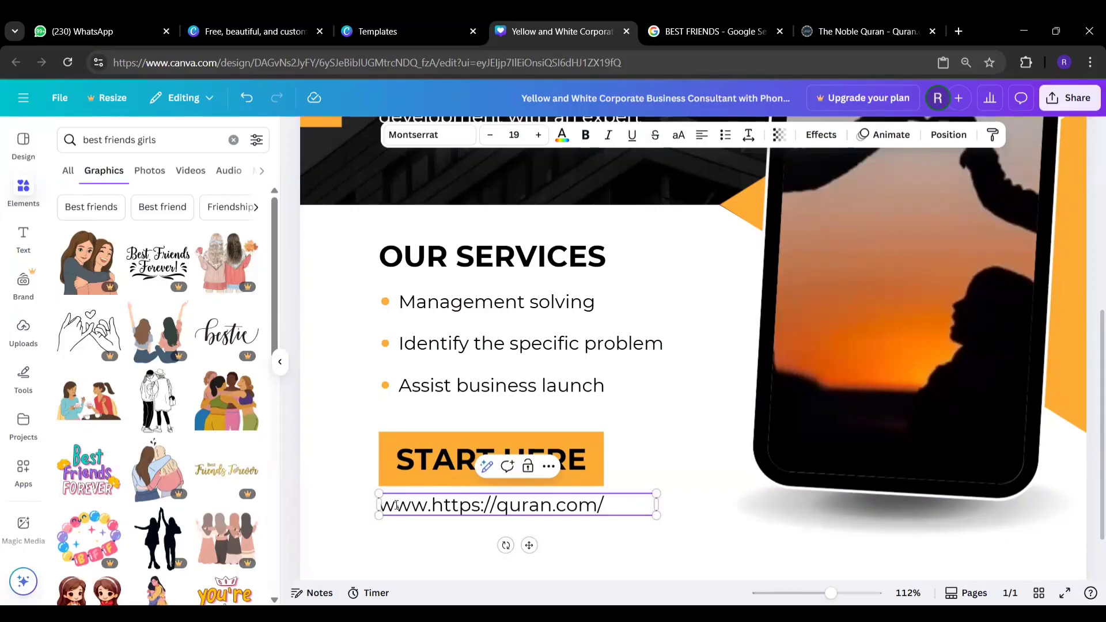
{"action": "key", "text": "BackSpace"}
{"action": "key", "text": "BackSpace"}
{"action": "key", "text": "BackSpace"}
{"action": "key", "text": "BackSpace"}
{"action": "left_click", "coordinate": [645, 440]}
{"action": "scroll", "coordinate": [645, 440], "scroll_direction": "down", "scroll_amount": 4}
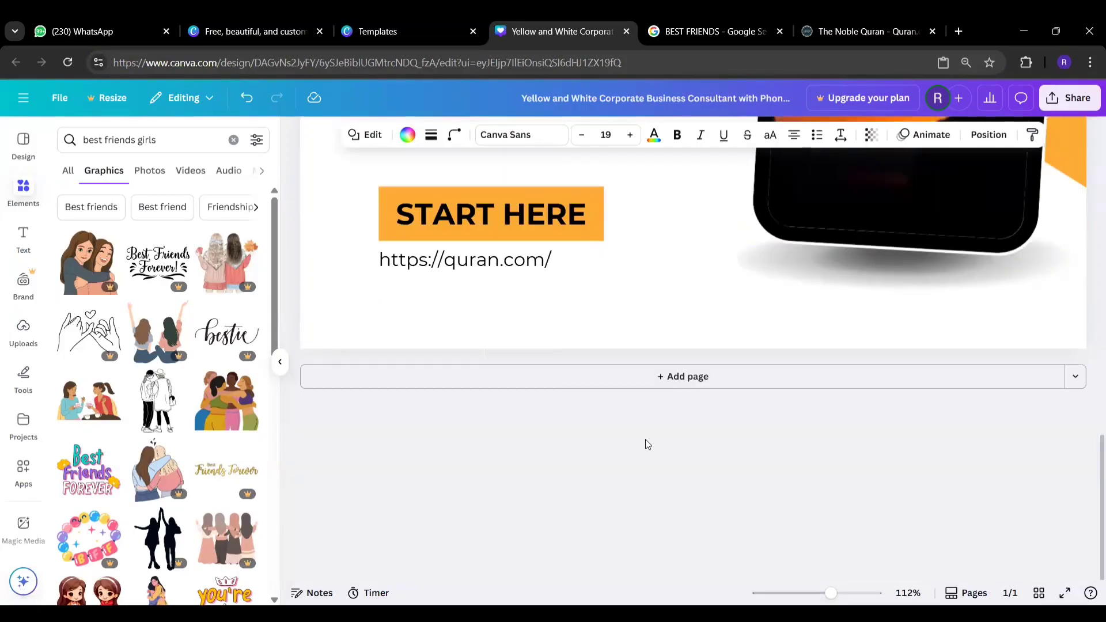
{"action": "scroll", "coordinate": [623, 252], "scroll_direction": "down", "scroll_amount": 5}
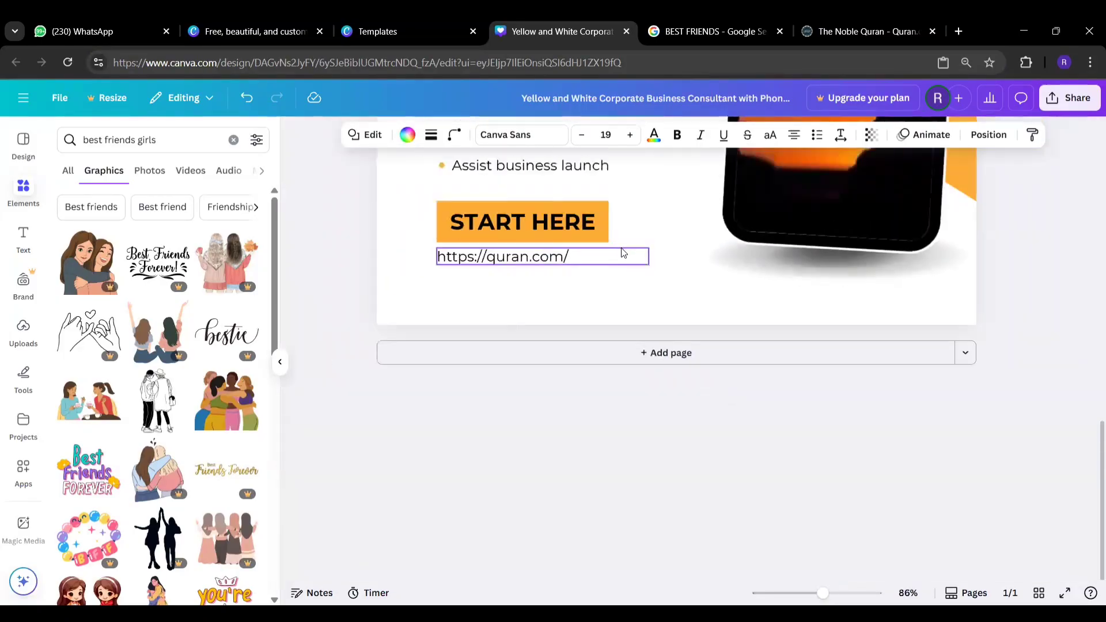
{"action": "scroll", "coordinate": [622, 252], "scroll_direction": "down", "scroll_amount": 2}
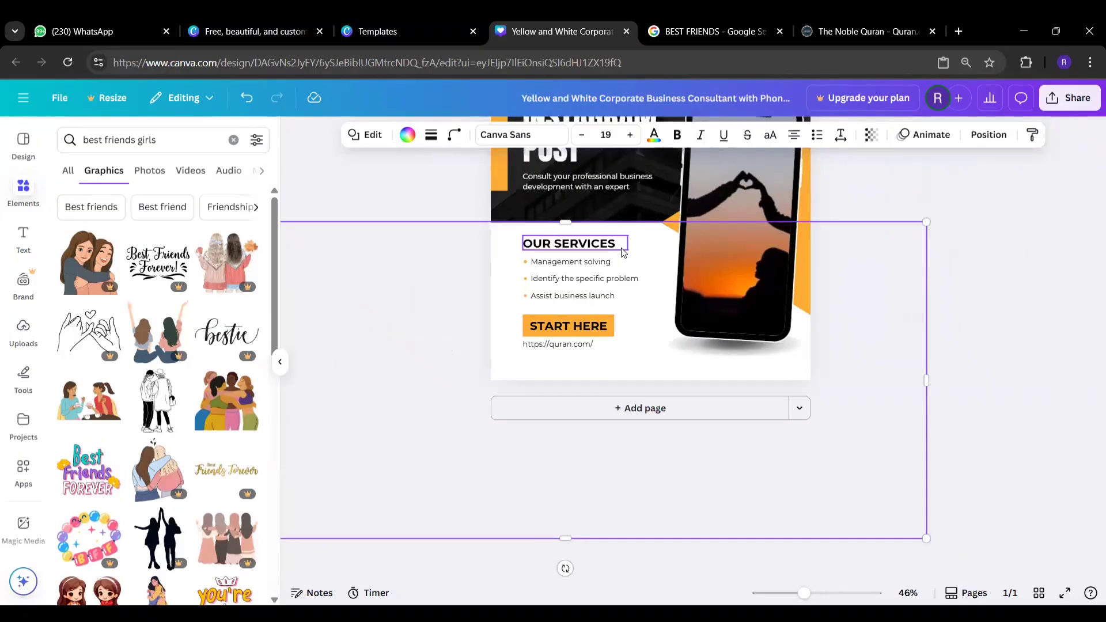
{"action": "left_click", "coordinate": [988, 230]}
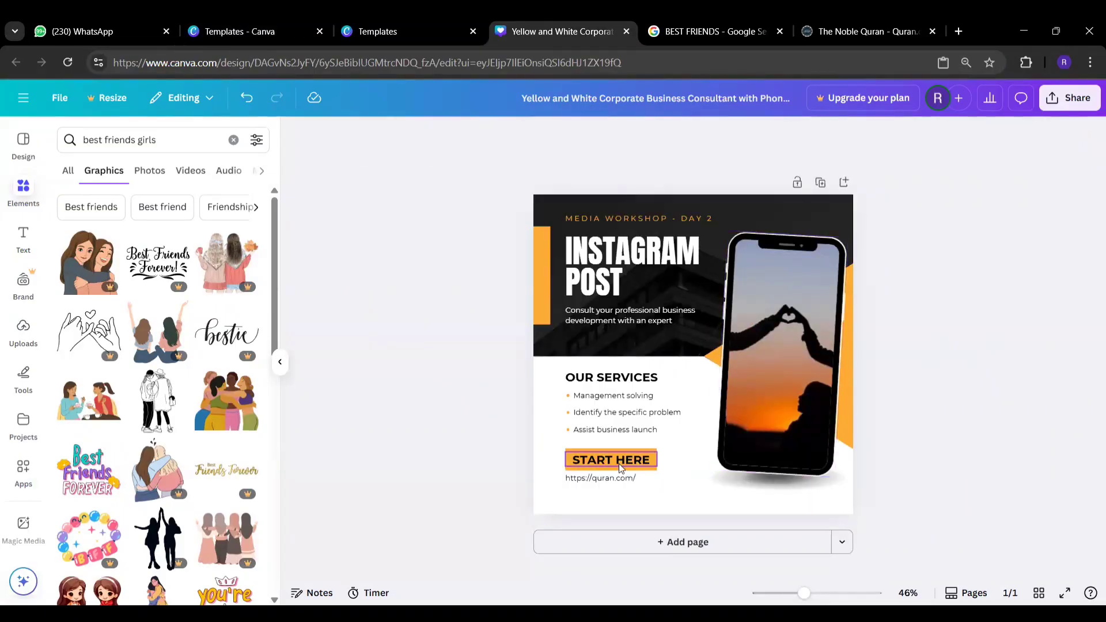
- Switch to WhatsApp Web and download the Media Training & Workshop QR code image from the archived self-chat
{"action": "left_click", "coordinate": [74, 29]}
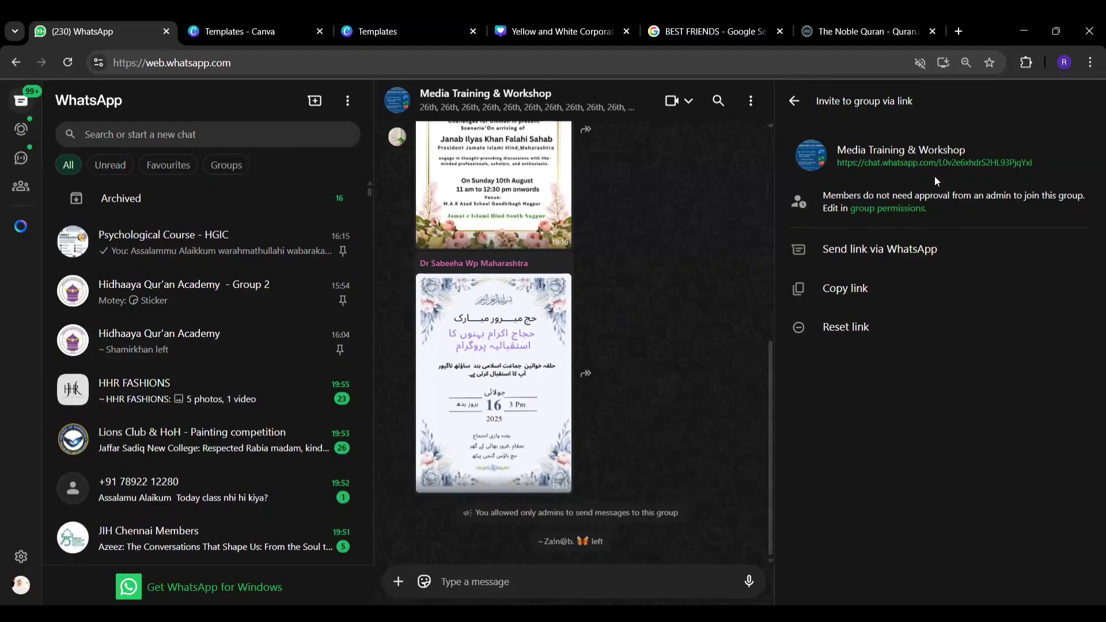
{"action": "mouse_move", "coordinate": [503, 34]}
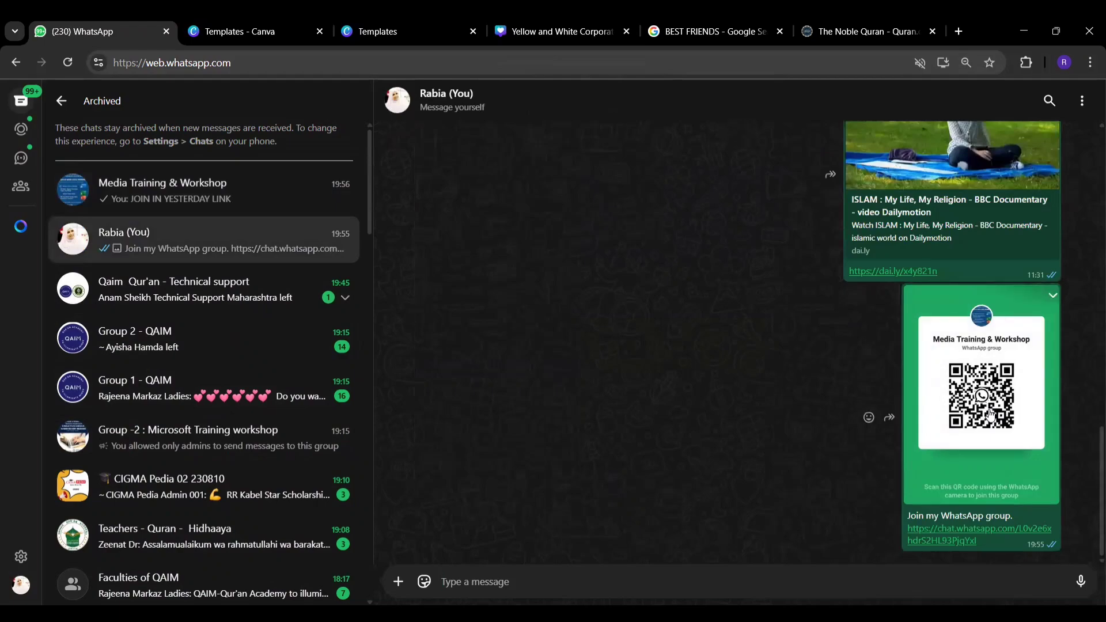
{"action": "left_click", "coordinate": [1053, 295]}
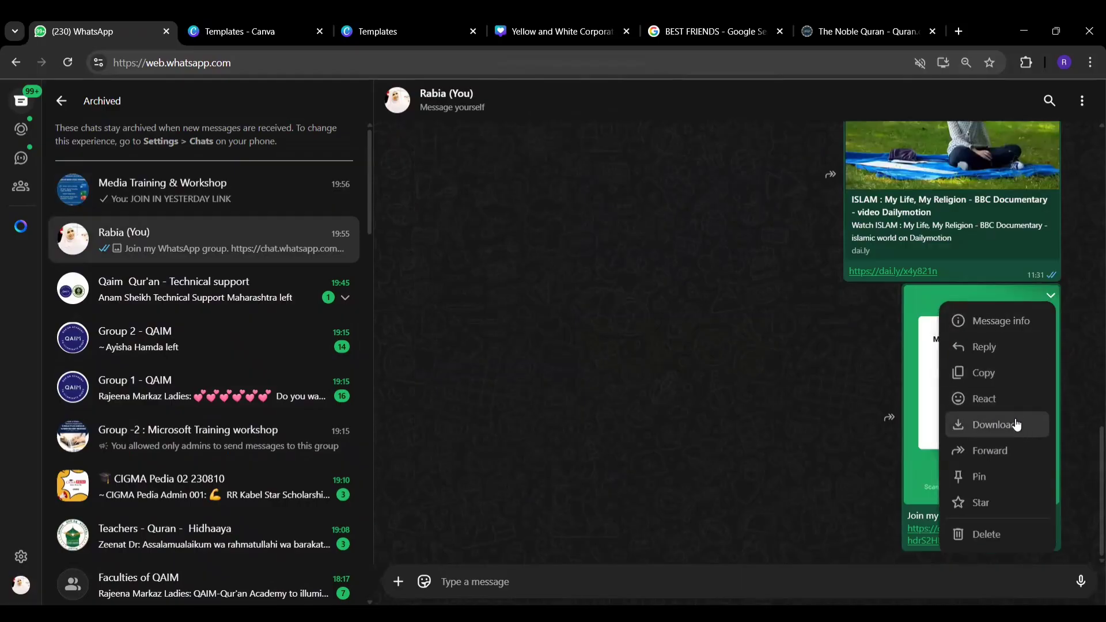
- Return to the Canva design, upload WhatsApp Image 2025-08-05 at 19.55.44 from Downloads and add it to the page
{"action": "left_click", "coordinate": [539, 34]}
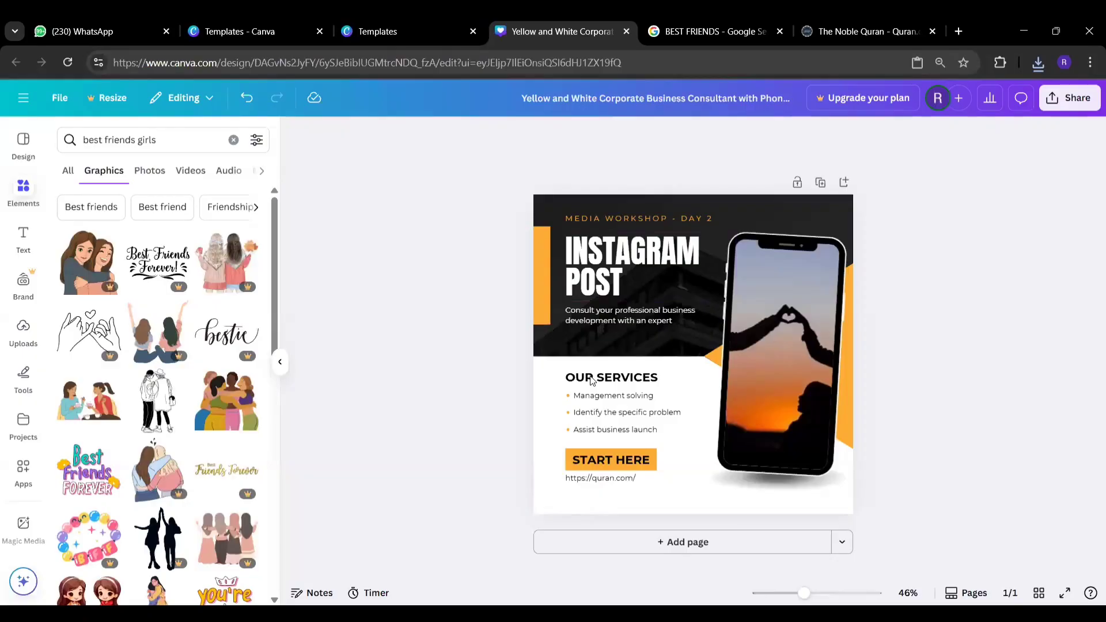
{"action": "left_click", "coordinate": [25, 334]}
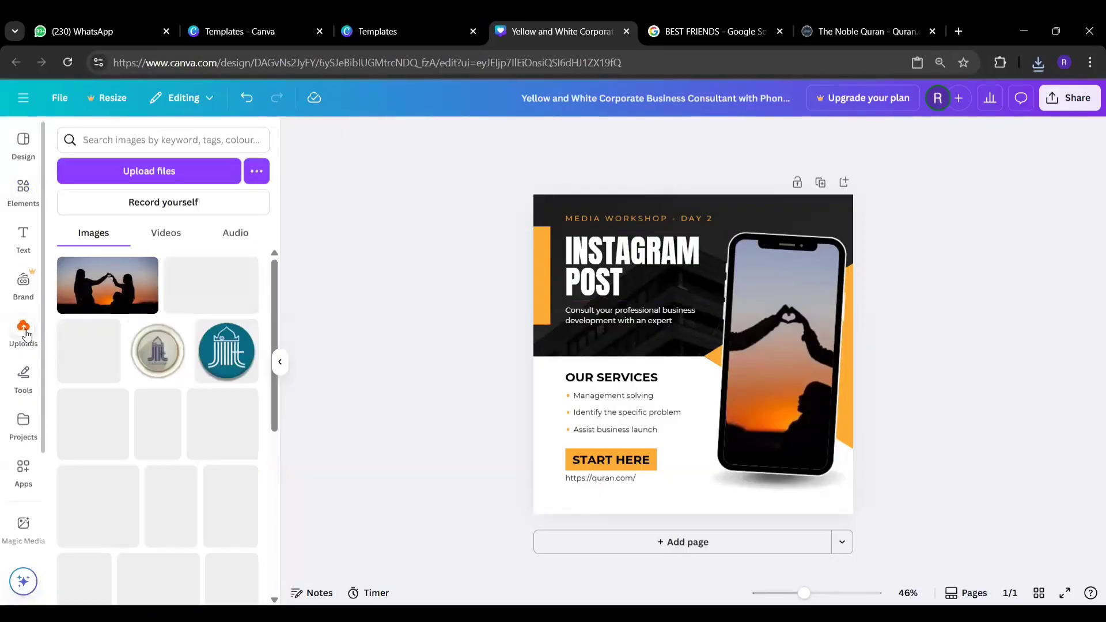
{"action": "left_click", "coordinate": [147, 170]}
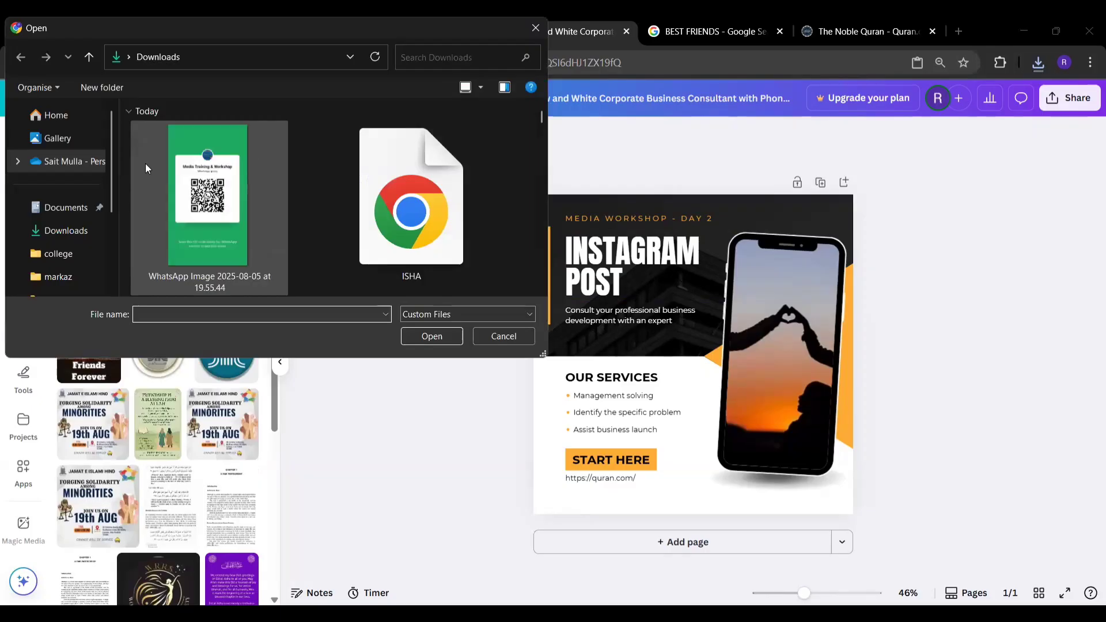
{"action": "left_click", "coordinate": [145, 163]}
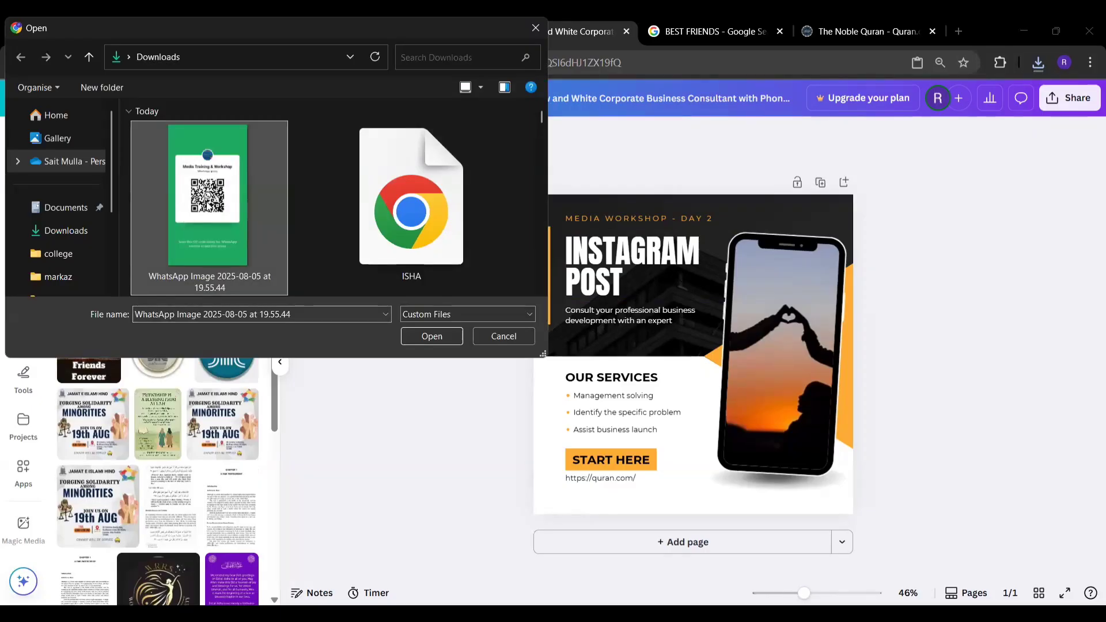
{"action": "left_click", "coordinate": [426, 341]}
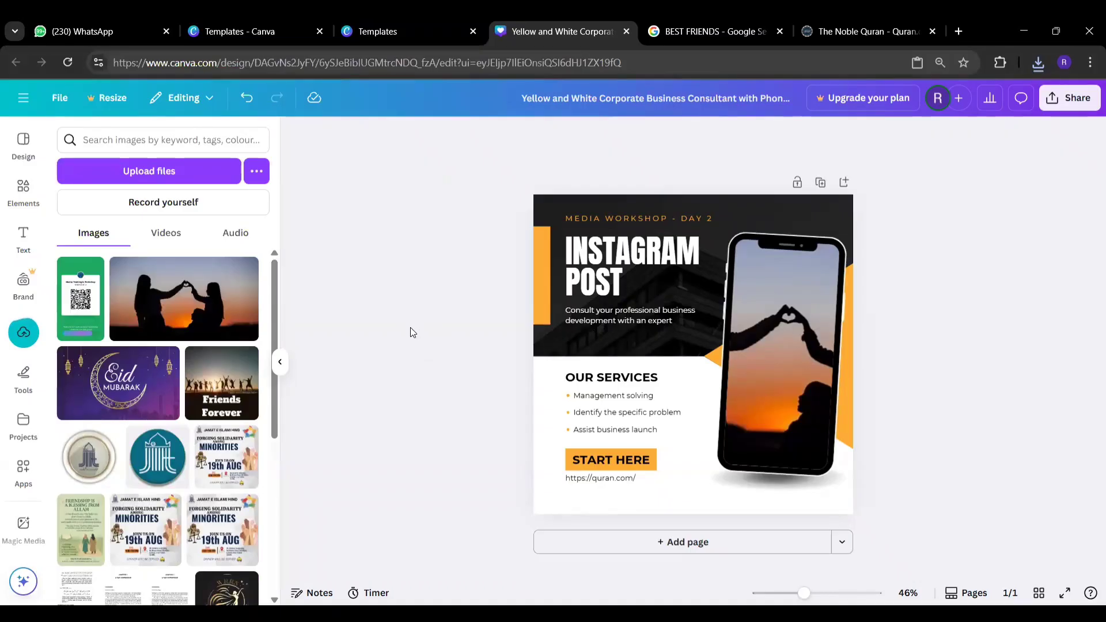
{"action": "left_click", "coordinate": [80, 299]}
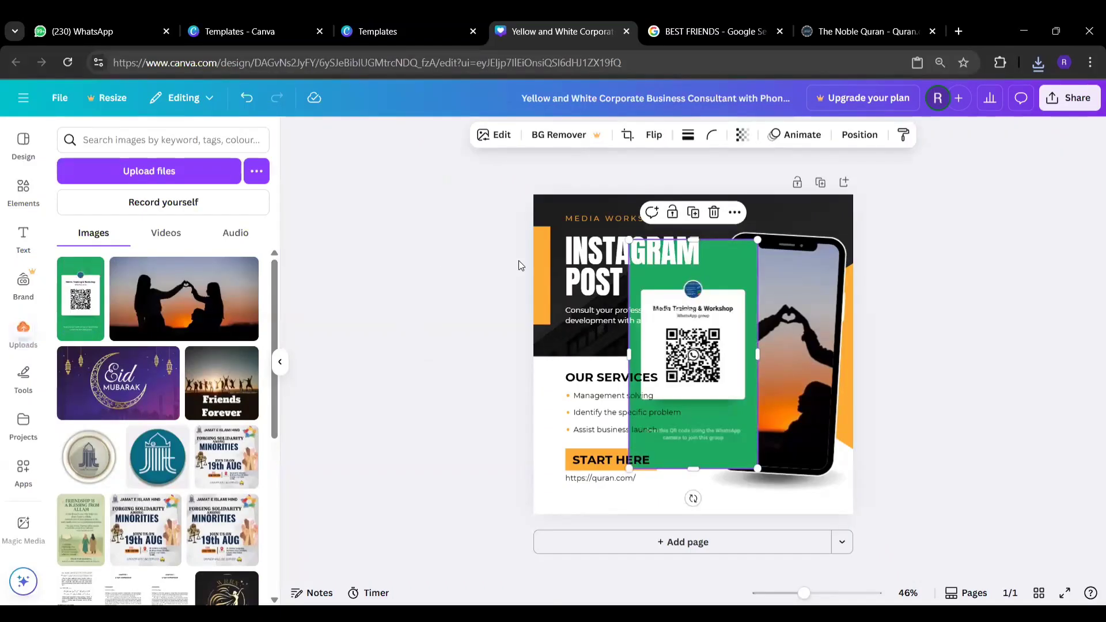
- Crop the QR image's green areas above and below the white card, shrink it and place it beneath the phone mockup
{"action": "left_click_drag", "start_coordinate": [693, 240], "coordinate": [699, 280]}
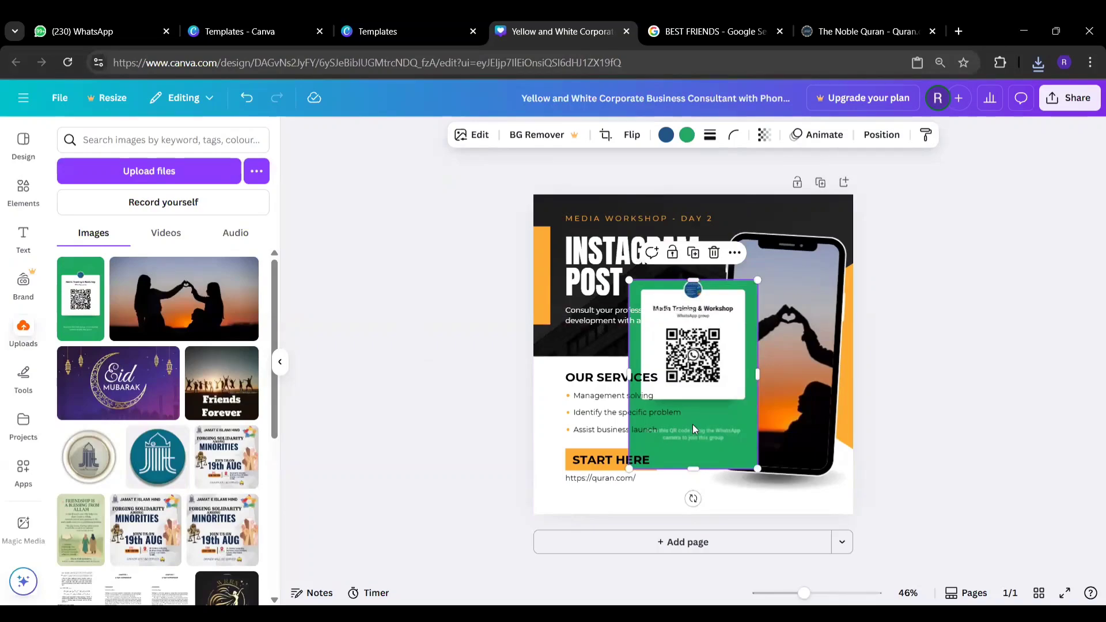
{"action": "left_click_drag", "start_coordinate": [690, 466], "coordinate": [693, 399]}
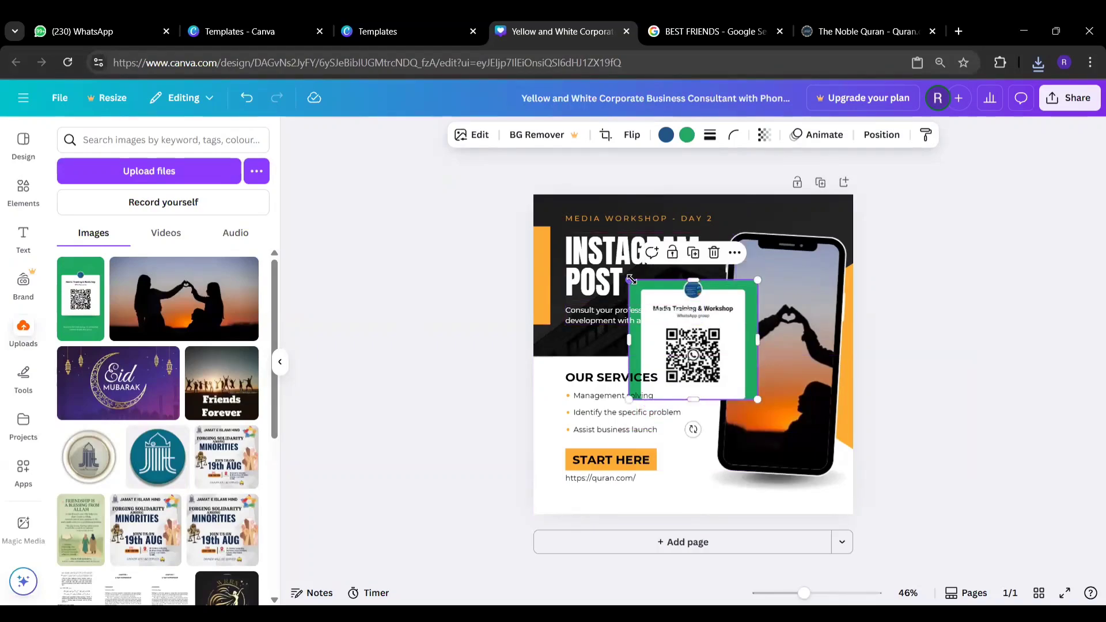
{"action": "left_click_drag", "start_coordinate": [631, 280], "coordinate": [701, 329]}
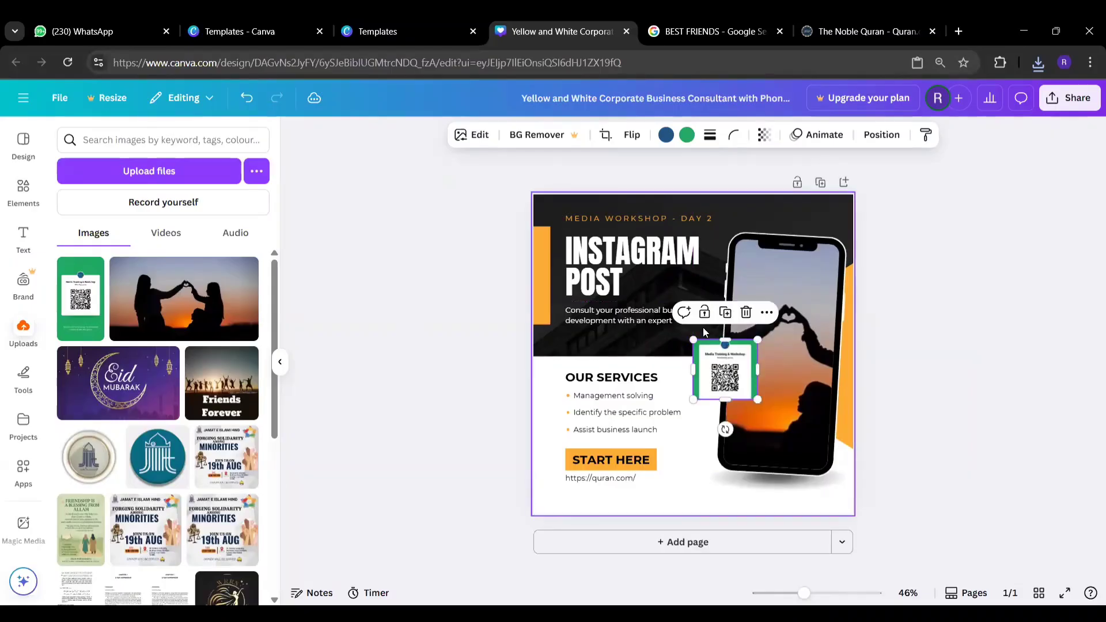
{"action": "left_click_drag", "start_coordinate": [725, 372], "coordinate": [744, 502]}
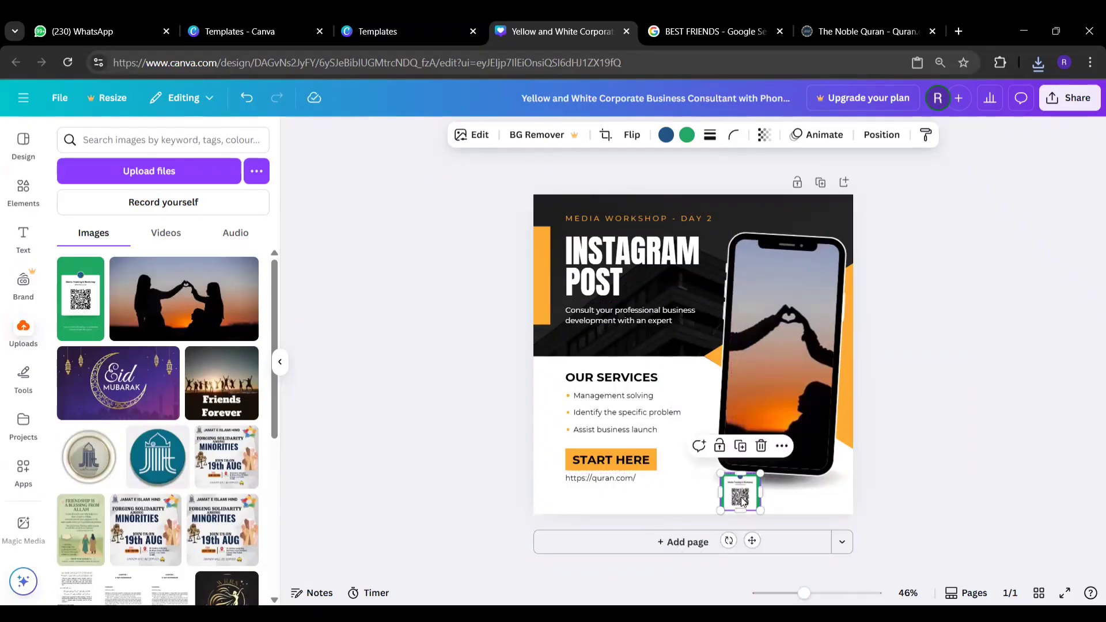
- Preview the silhouette of two friends holding hands in the Google BEST FRIENDS image results, close it and return to the Canva design
{"action": "left_click", "coordinate": [714, 32]}
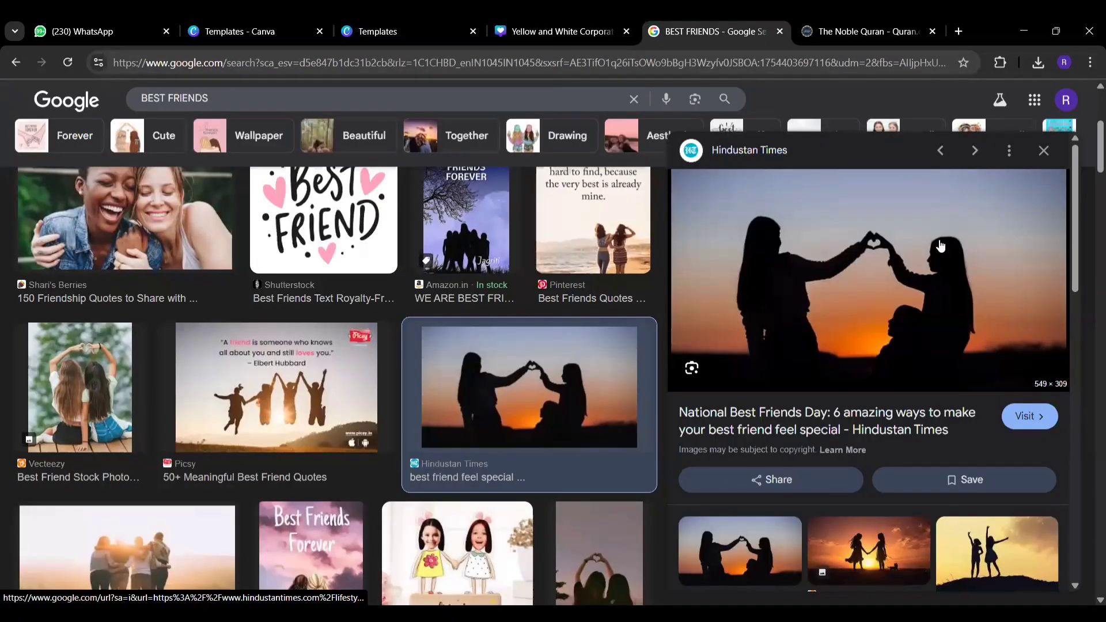
{"action": "left_click_drag", "start_coordinate": [1074, 239], "coordinate": [1076, 318]}
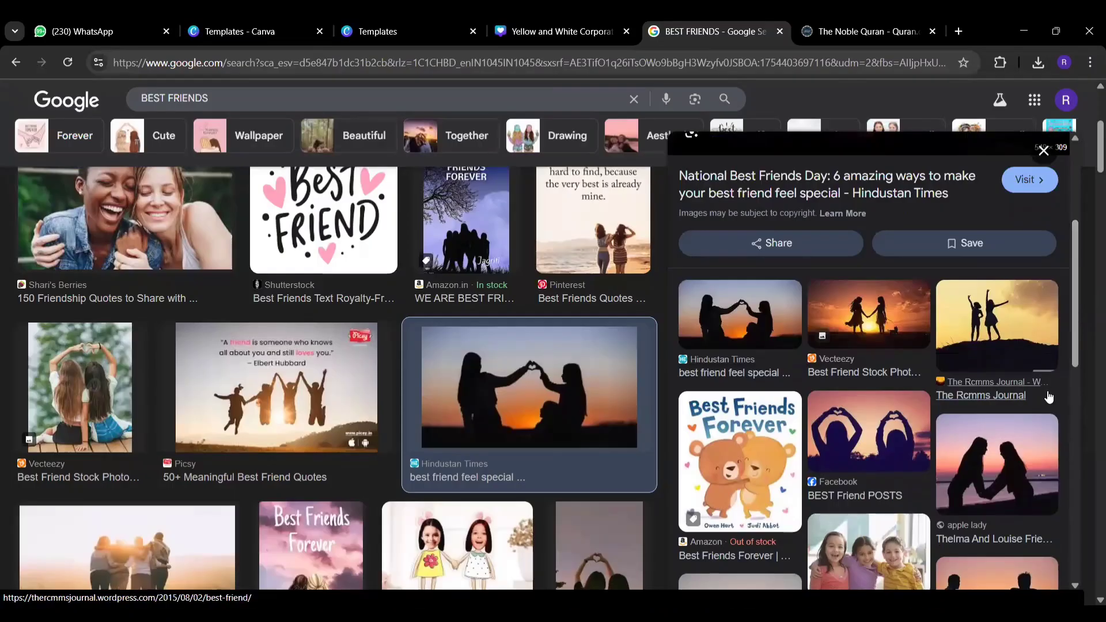
{"action": "left_click", "coordinate": [992, 475]}
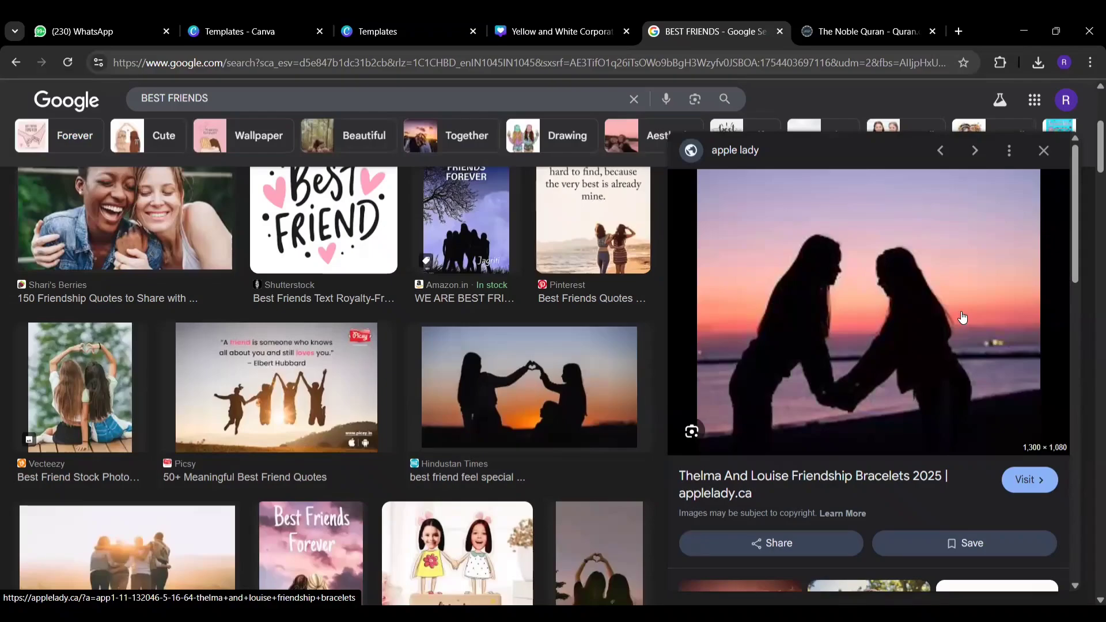
{"action": "left_click", "coordinate": [1044, 151]}
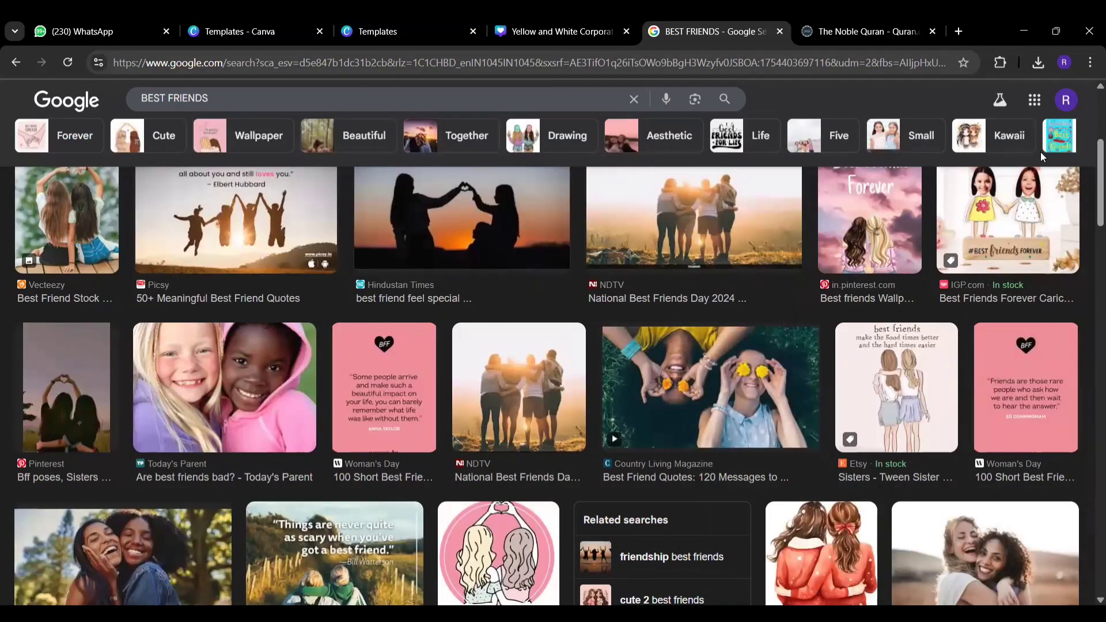
{"action": "left_click", "coordinate": [561, 32]}
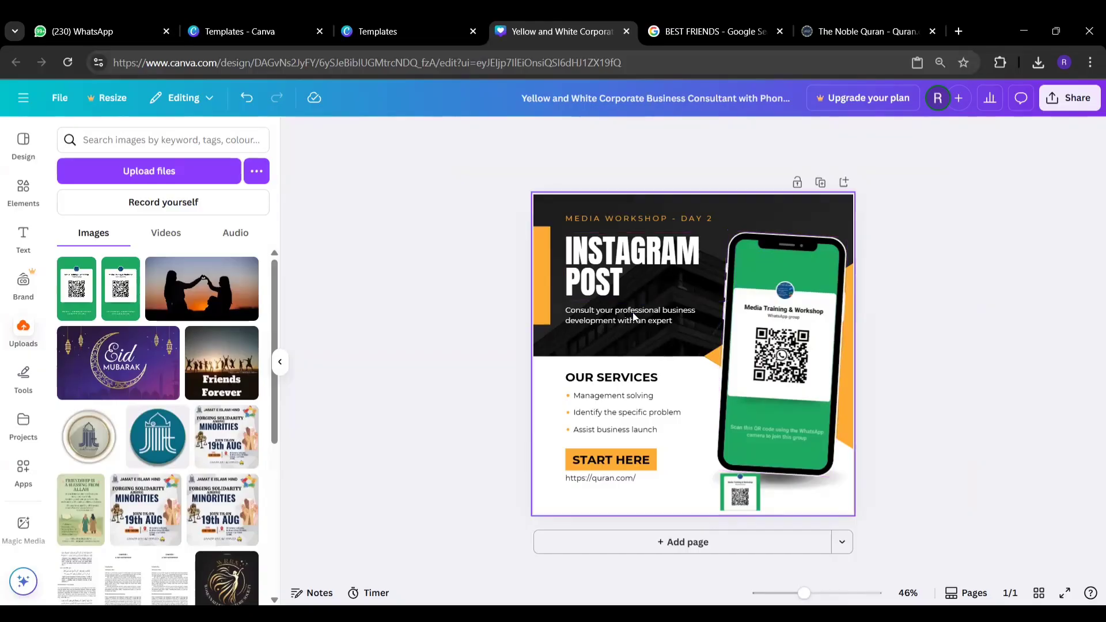
- Switch to the Canva templates tab and browse the Your Story templates
{"action": "left_click", "coordinate": [101, 33]}
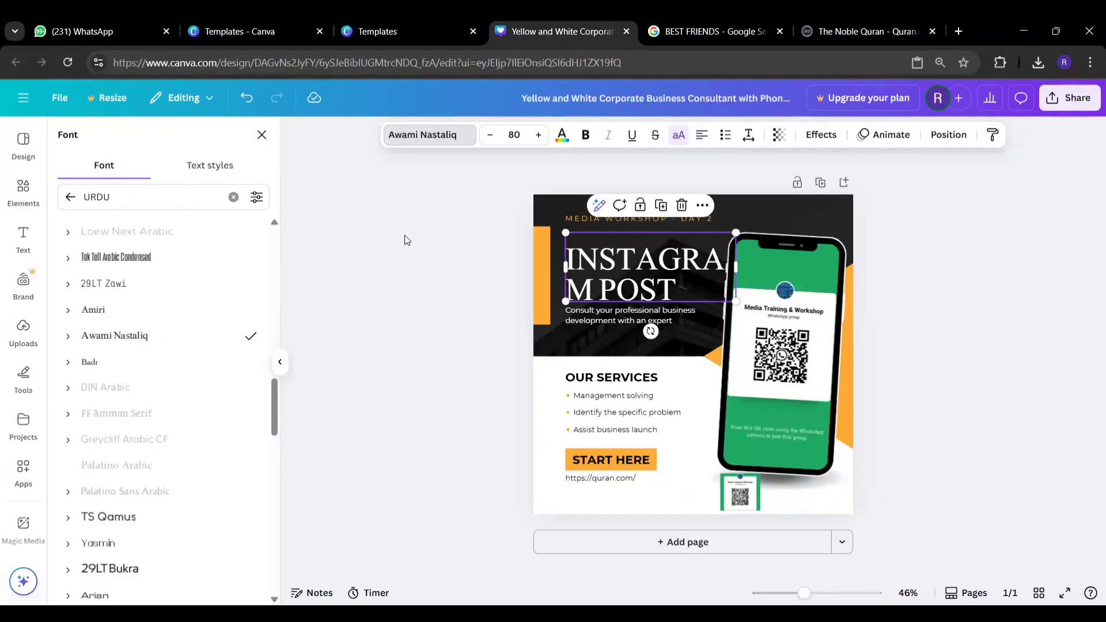
{"action": "left_click", "coordinate": [244, 33]}
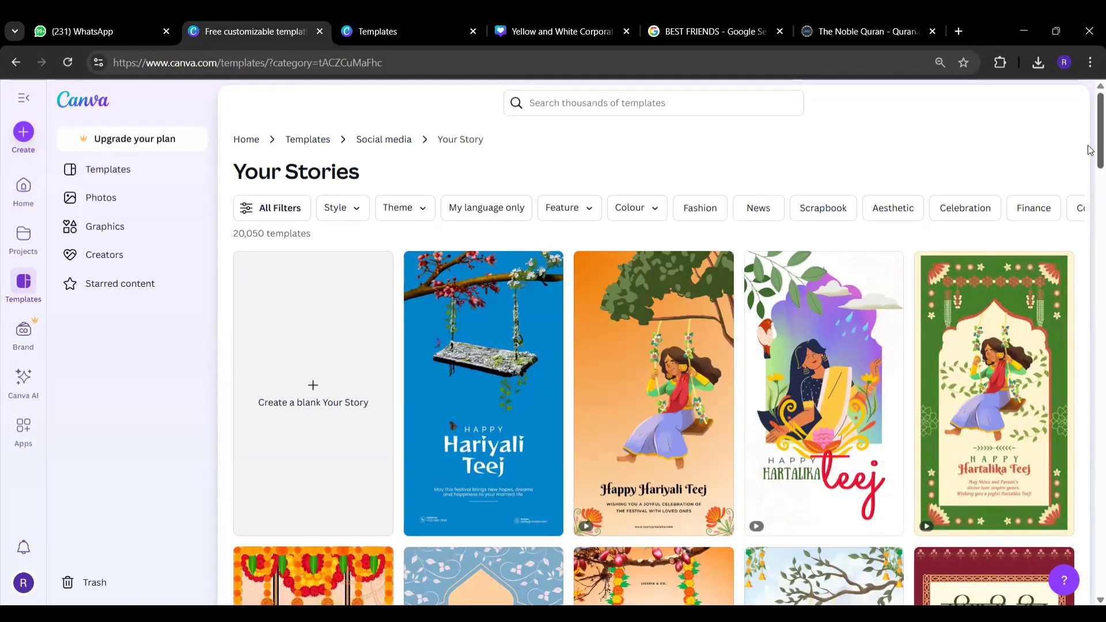
{"action": "left_click_drag", "start_coordinate": [1089, 150], "coordinate": [1088, 151]}
{"action": "scroll", "coordinate": [1091, 161], "scroll_direction": "down", "scroll_amount": 2}
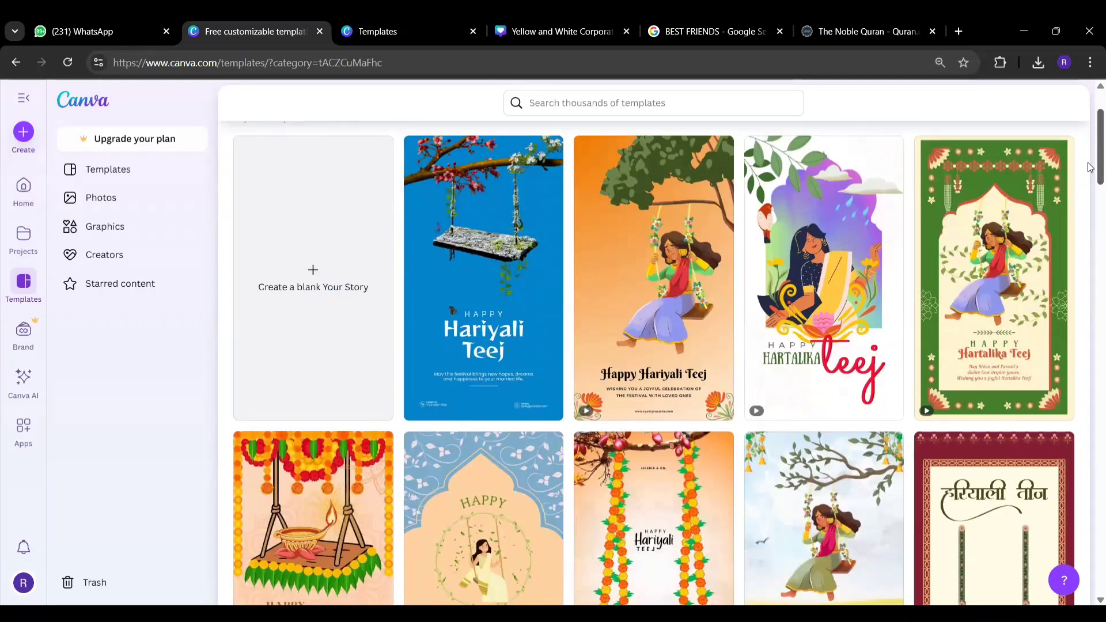
{"action": "scroll", "coordinate": [1091, 168], "scroll_direction": "up", "scroll_amount": 2}
{"action": "scroll", "coordinate": [1091, 167], "scroll_direction": "down", "scroll_amount": 2}
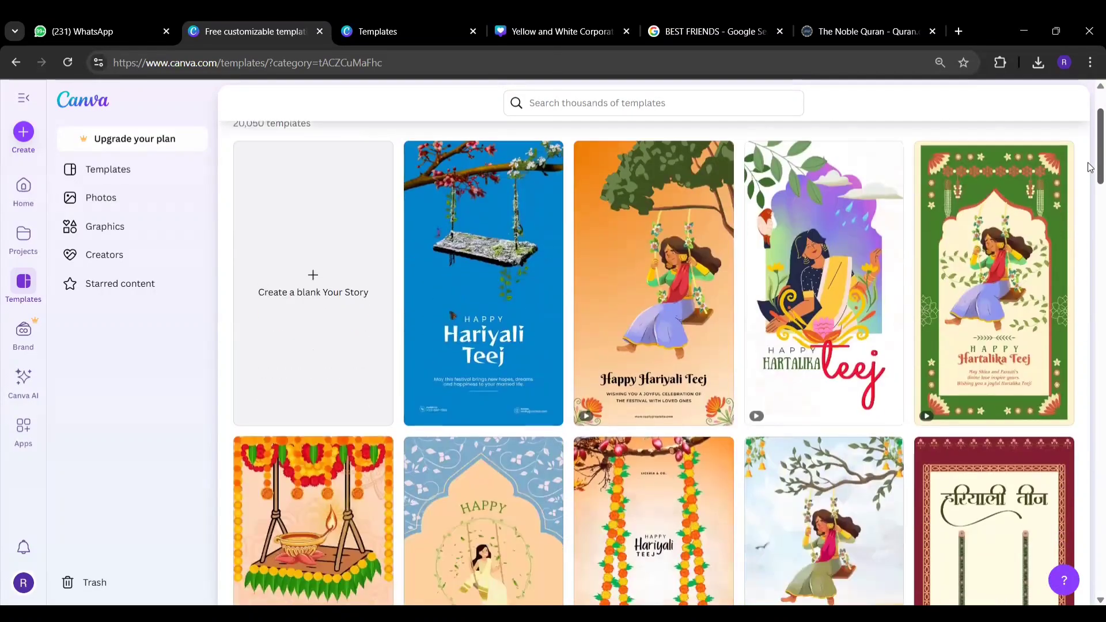
{"action": "scroll", "coordinate": [1091, 167], "scroll_direction": "down", "scroll_amount": 1}
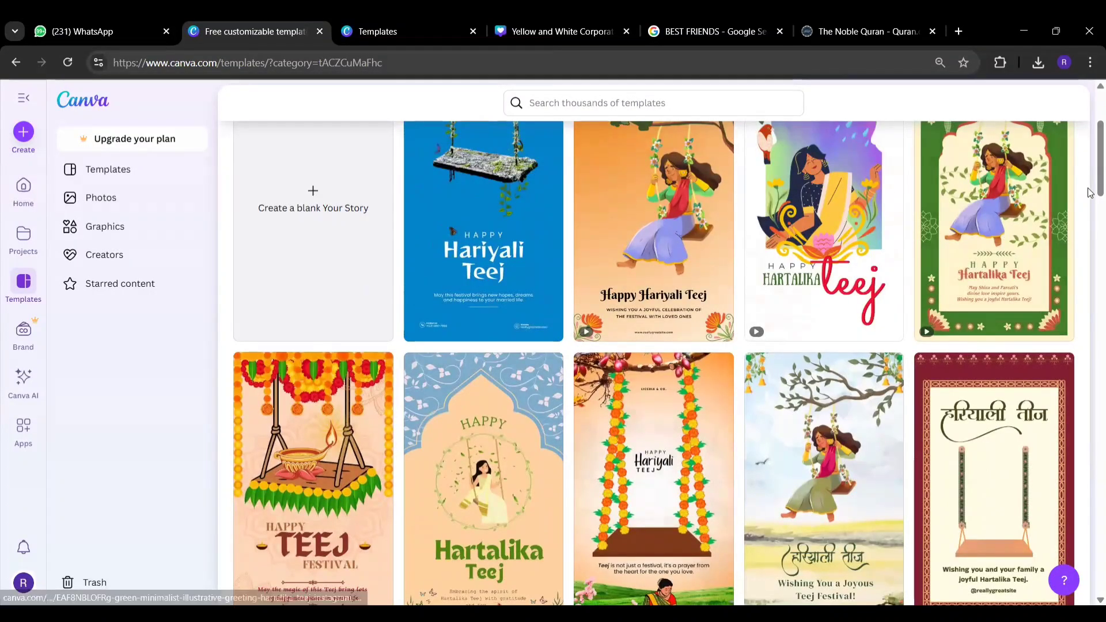
{"action": "scroll", "coordinate": [1091, 217], "scroll_direction": "down", "scroll_amount": 2}
{"action": "scroll", "coordinate": [1091, 217], "scroll_direction": "down", "scroll_amount": 2}
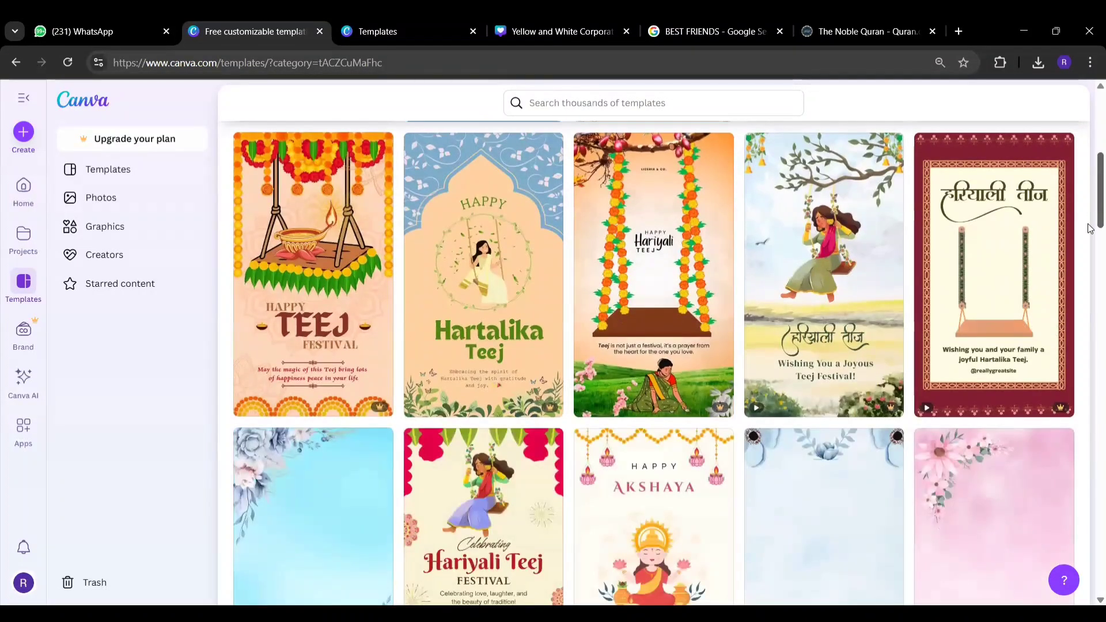
{"action": "scroll", "coordinate": [1091, 217], "scroll_direction": "down", "scroll_amount": 1}
- Try to use the Green Pink and Yellow Illustrated Hariyali Teej Festival template, and look through the YouTube Thumbnail templates
{"action": "left_click", "coordinate": [828, 265]}
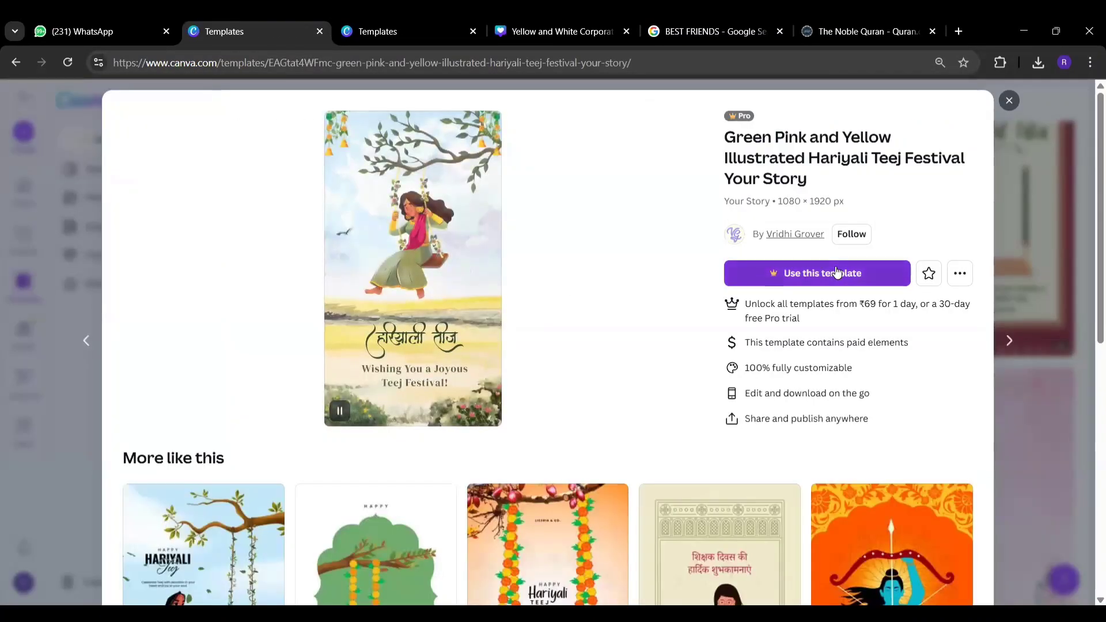
{"action": "left_click", "coordinate": [836, 268]}
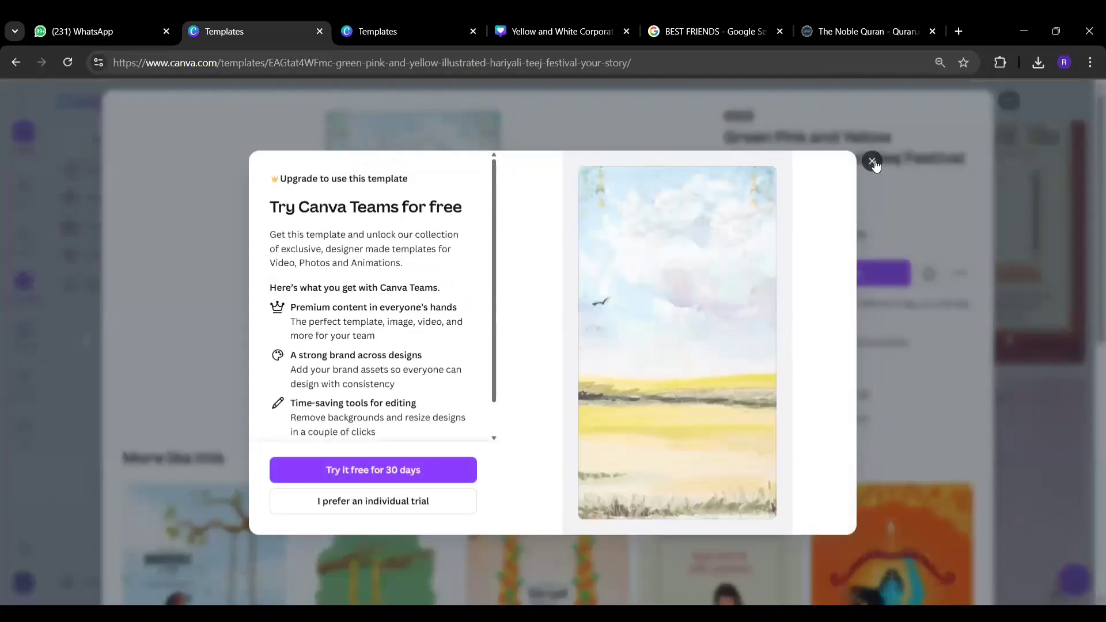
{"action": "left_click", "coordinate": [872, 161]}
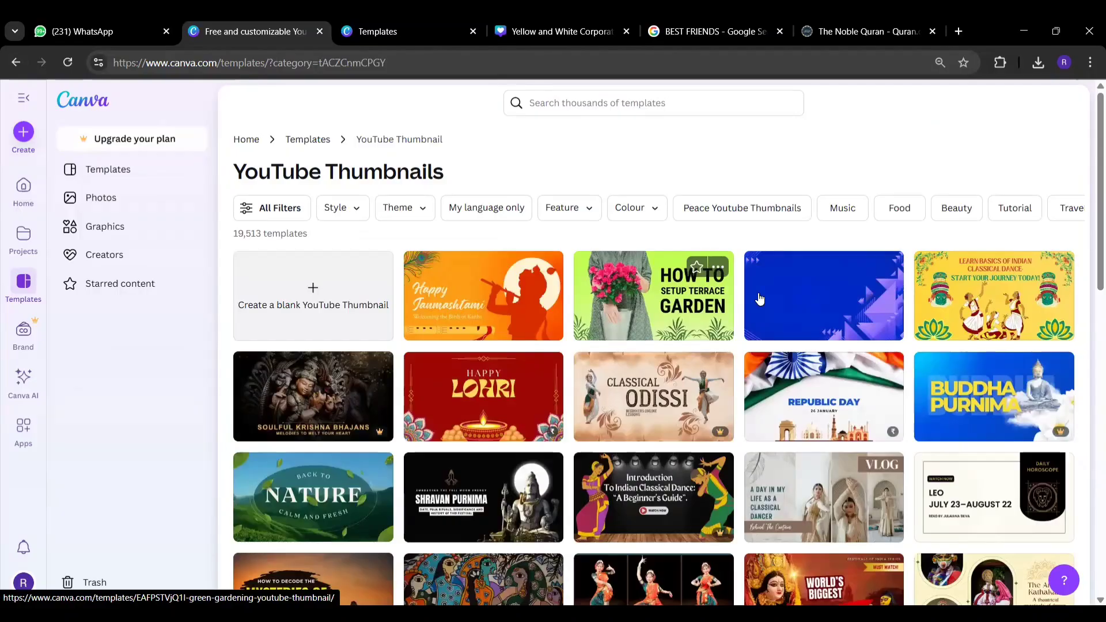
{"action": "scroll", "coordinate": [1090, 233], "scroll_direction": "down", "scroll_amount": 1}
{"action": "scroll", "coordinate": [1090, 233], "scroll_direction": "down", "scroll_amount": 3}
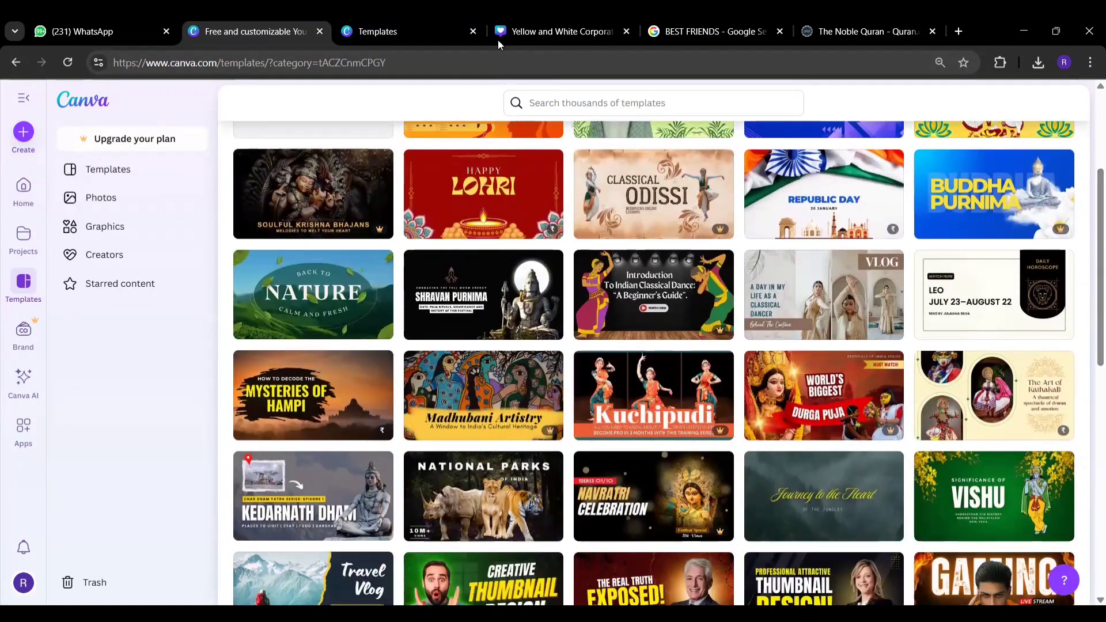
- Switch to WhatsApp Web, close the SAVE WATER SAVE LIFE poster and return from the archived chats to the main chat list
{"action": "left_click", "coordinate": [113, 30]}
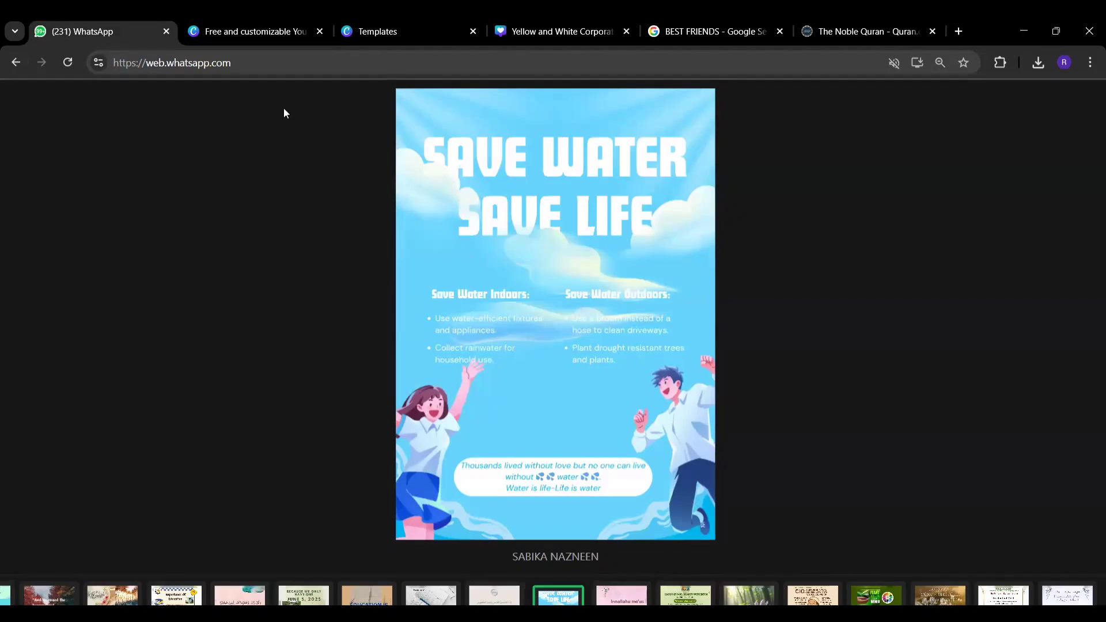
{"action": "left_click", "coordinate": [1007, 265]}
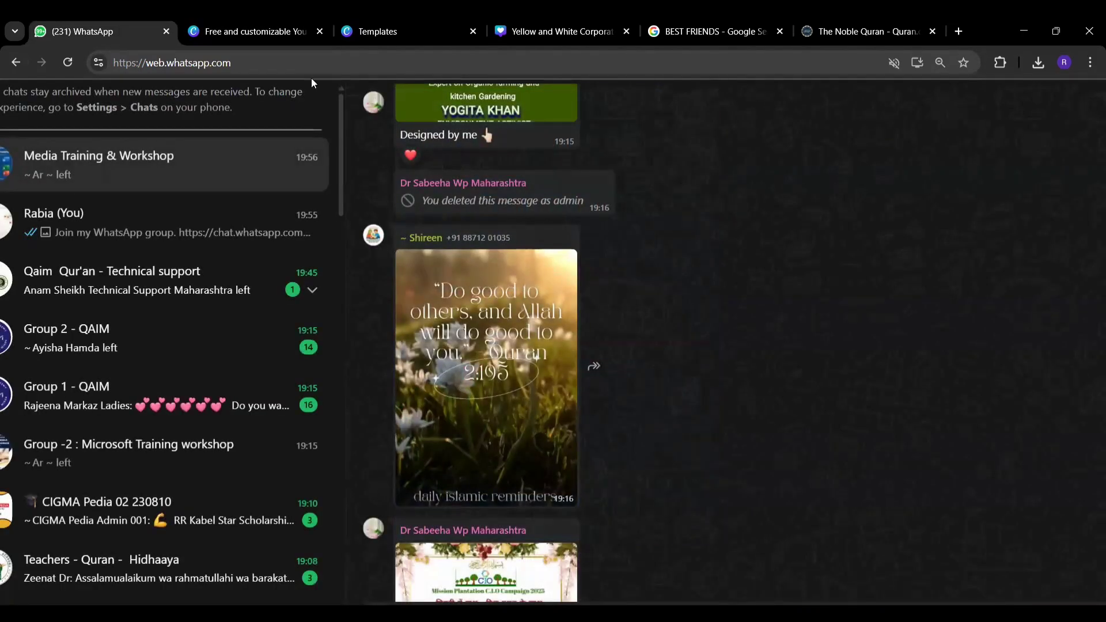
{"action": "left_click", "coordinate": [16, 62]}
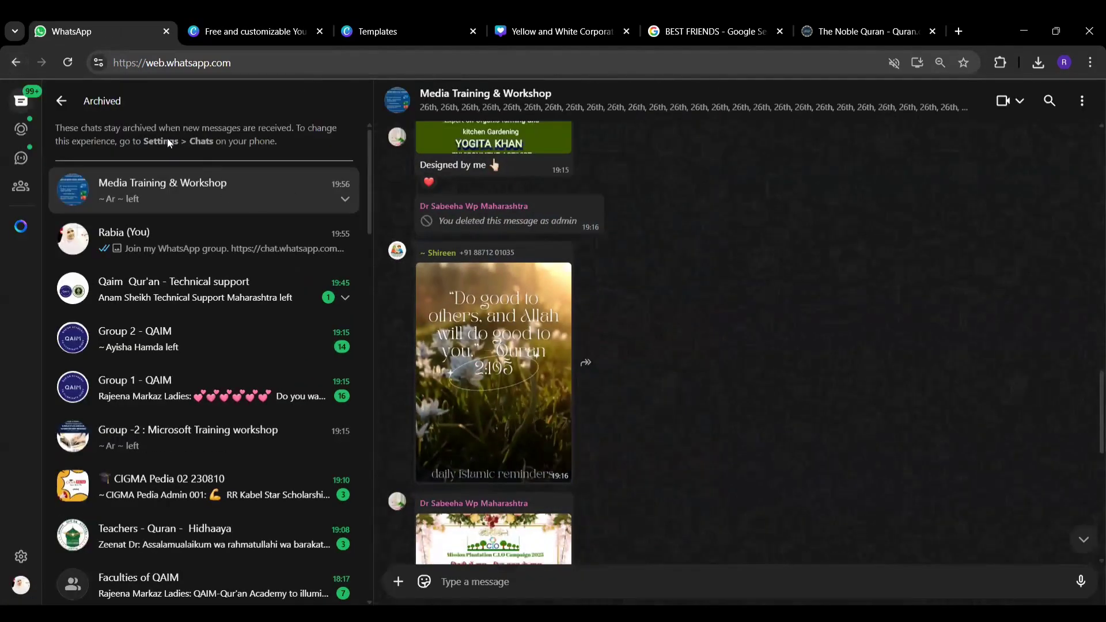
{"action": "left_click", "coordinate": [61, 101]}
- Search the chats for CAMP and open the CAMP BITES 2024 group
{"action": "left_click", "coordinate": [300, 131]}
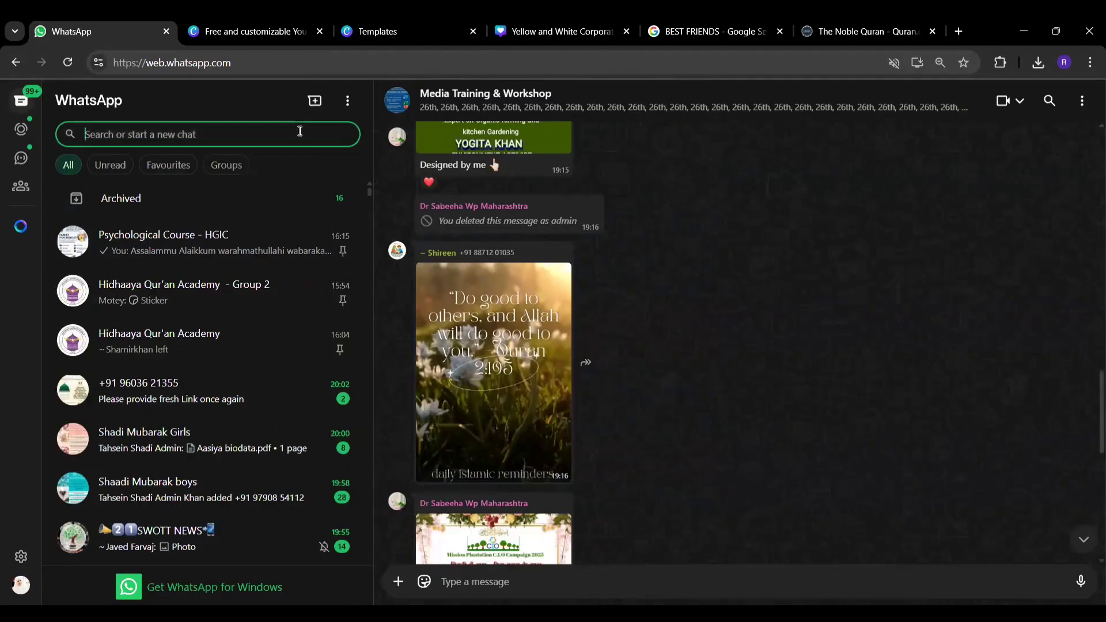
{"action": "type", "text": "CAMP"}
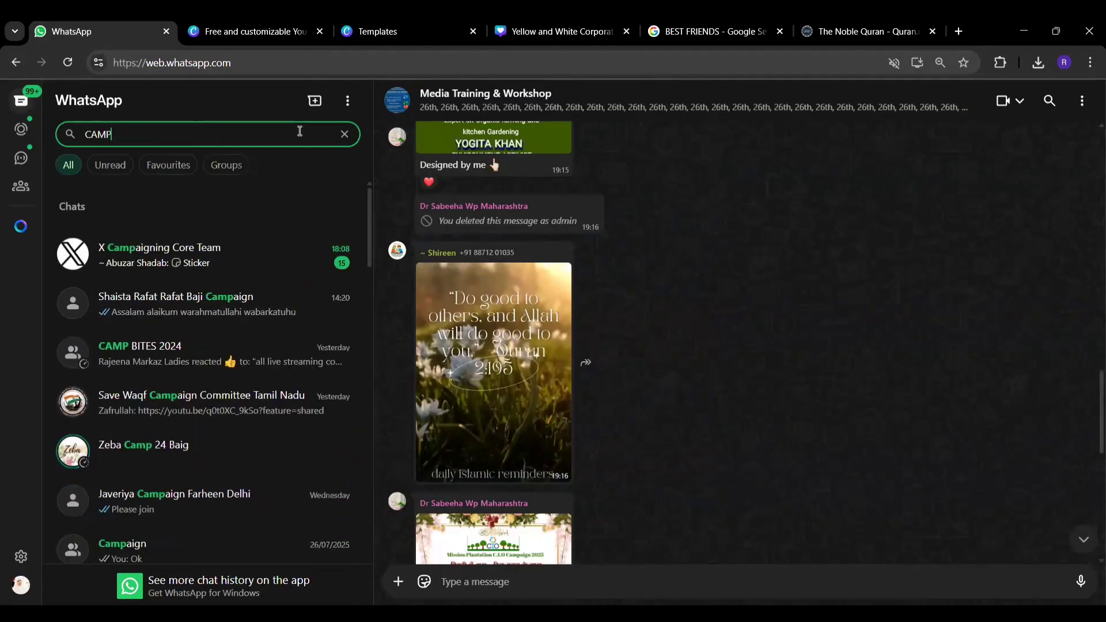
{"action": "key", "text": "Return"}
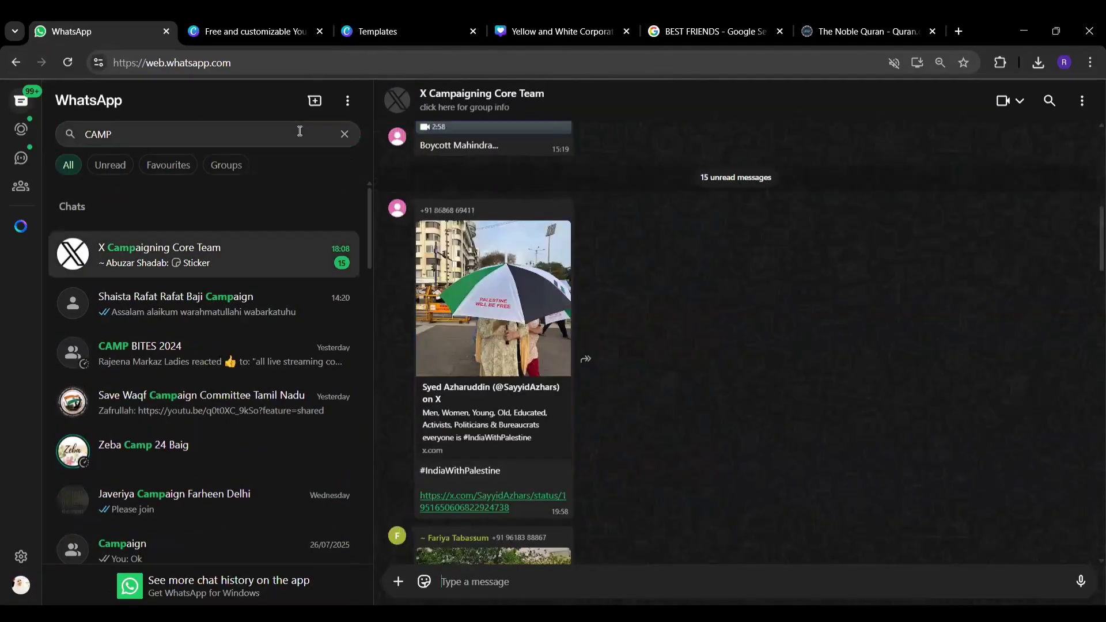
{"action": "left_click", "coordinate": [192, 346]}
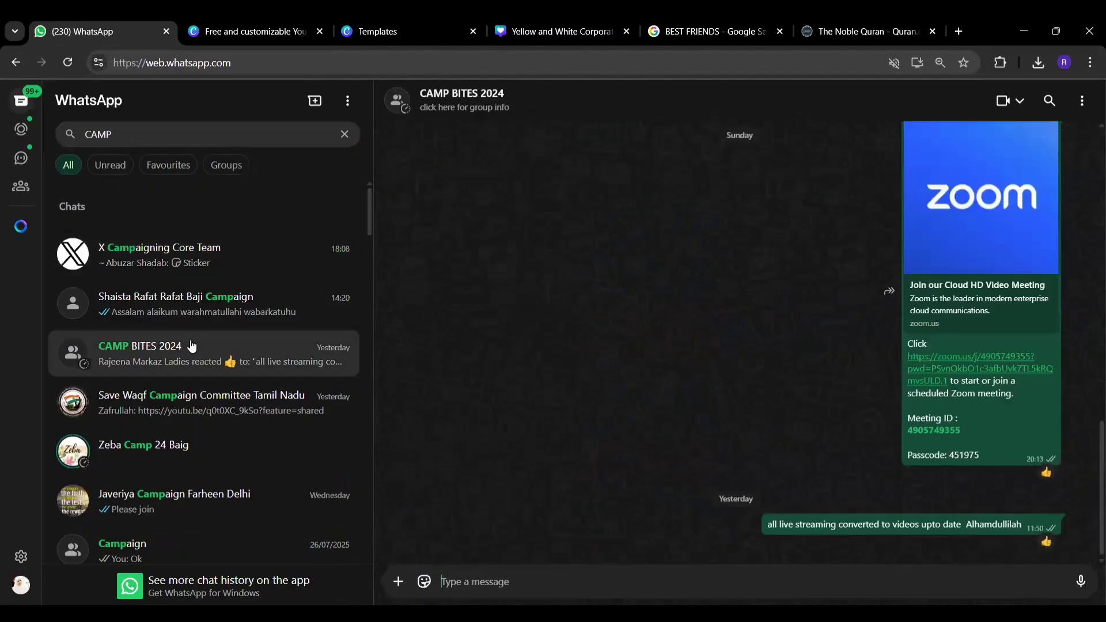
- Download al imran 103.jpg from the CAMP BITES 2024 chat and open the downloaded file
{"action": "scroll", "coordinate": [1089, 339], "scroll_direction": "up", "scroll_amount": 4}
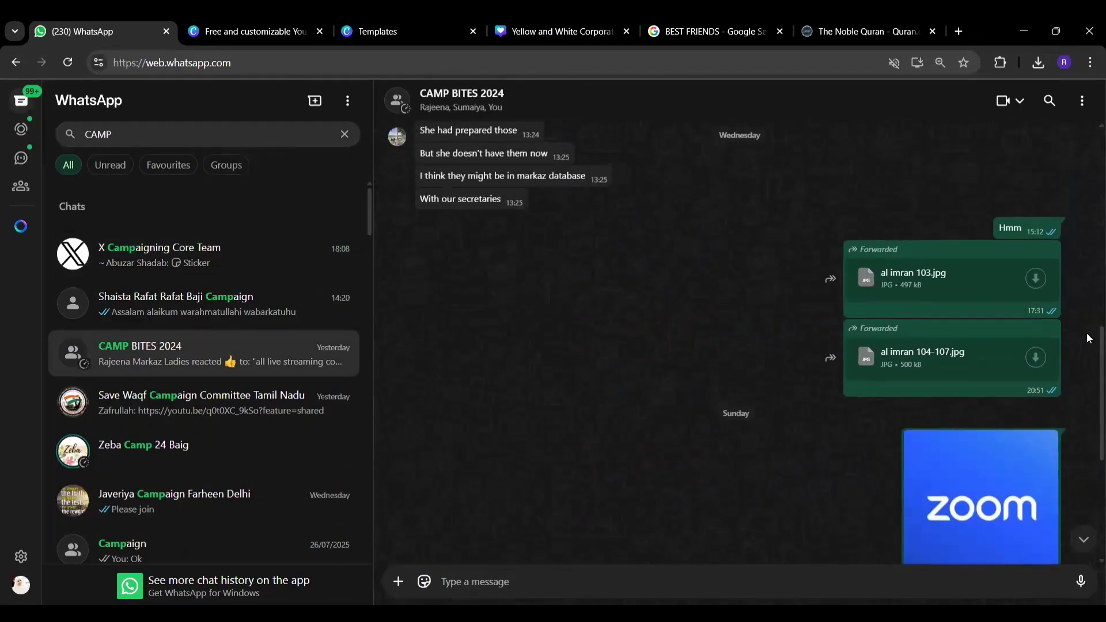
{"action": "left_click", "coordinate": [1032, 285]}
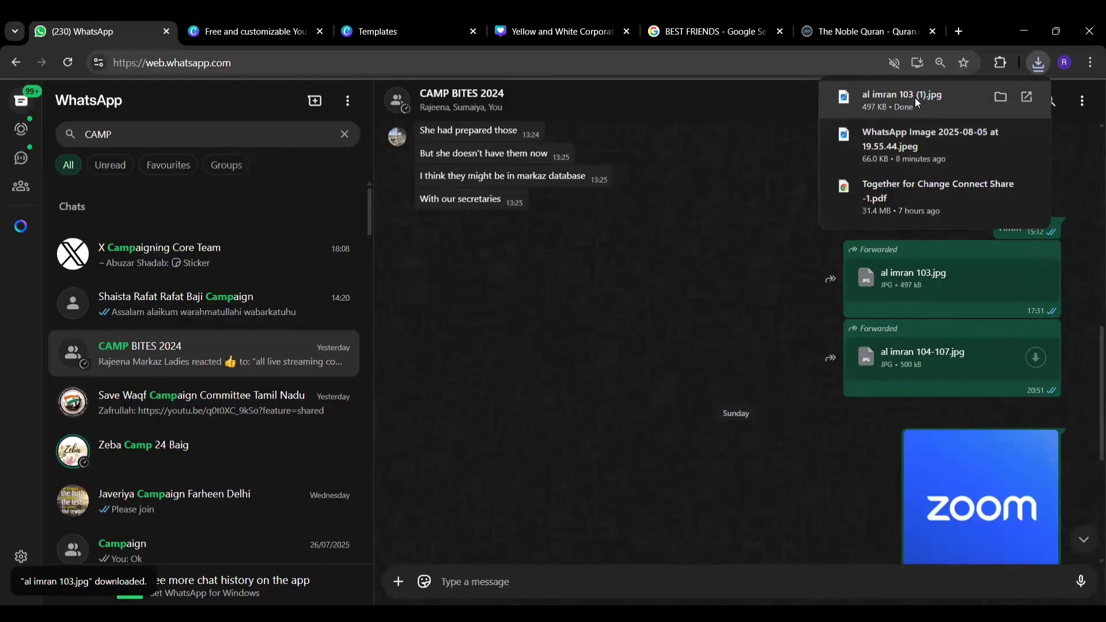
{"action": "left_click", "coordinate": [917, 102]}
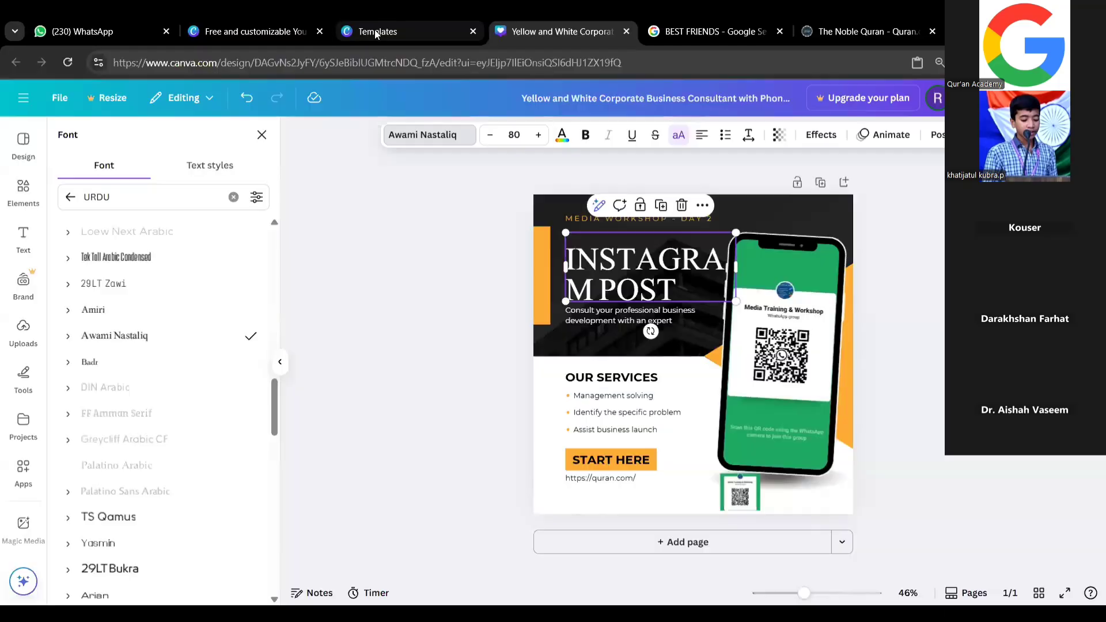
- Switch to the Canva YouTube Thumbnail templates and start customising the Yellow and White Minimalist Nature Youtube Thumbnail
{"action": "left_click", "coordinate": [375, 31]}
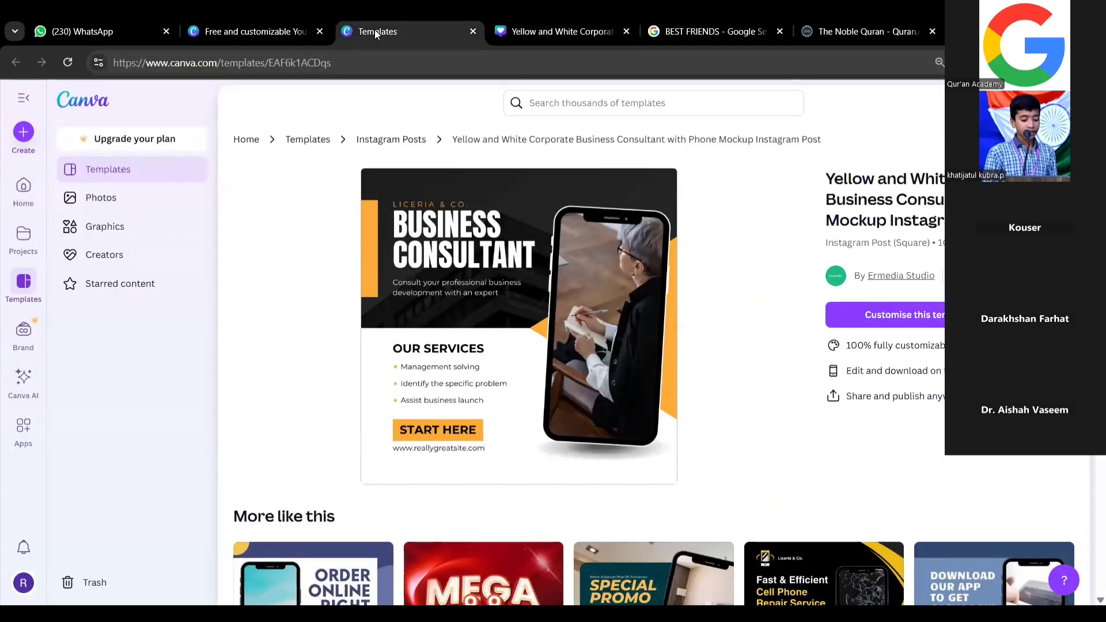
{"action": "left_click", "coordinate": [260, 31]}
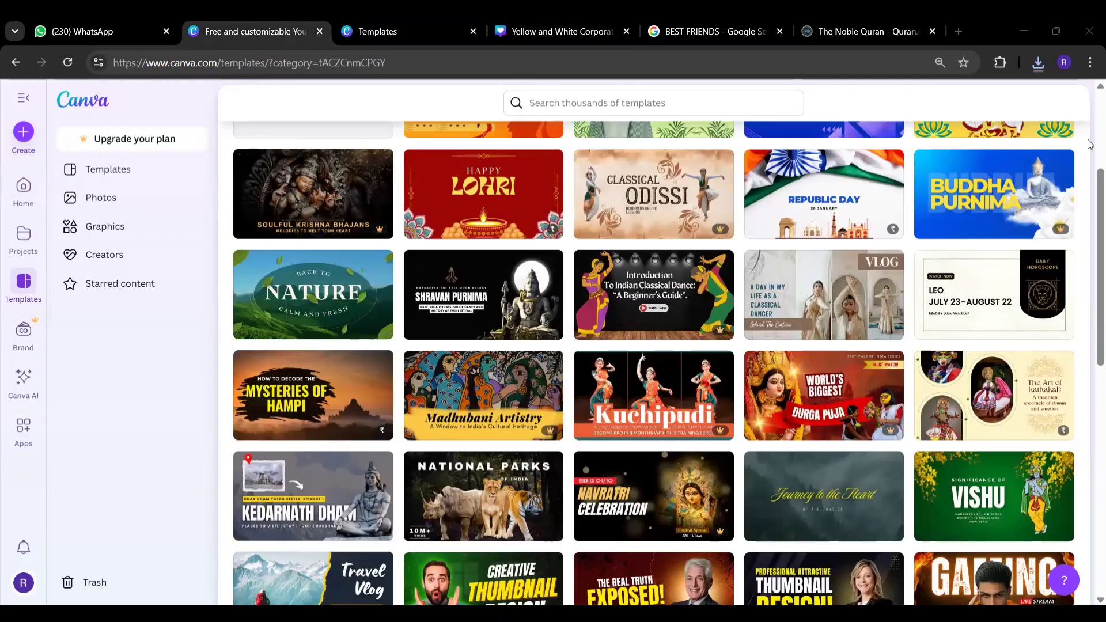
{"action": "left_click", "coordinate": [815, 503]}
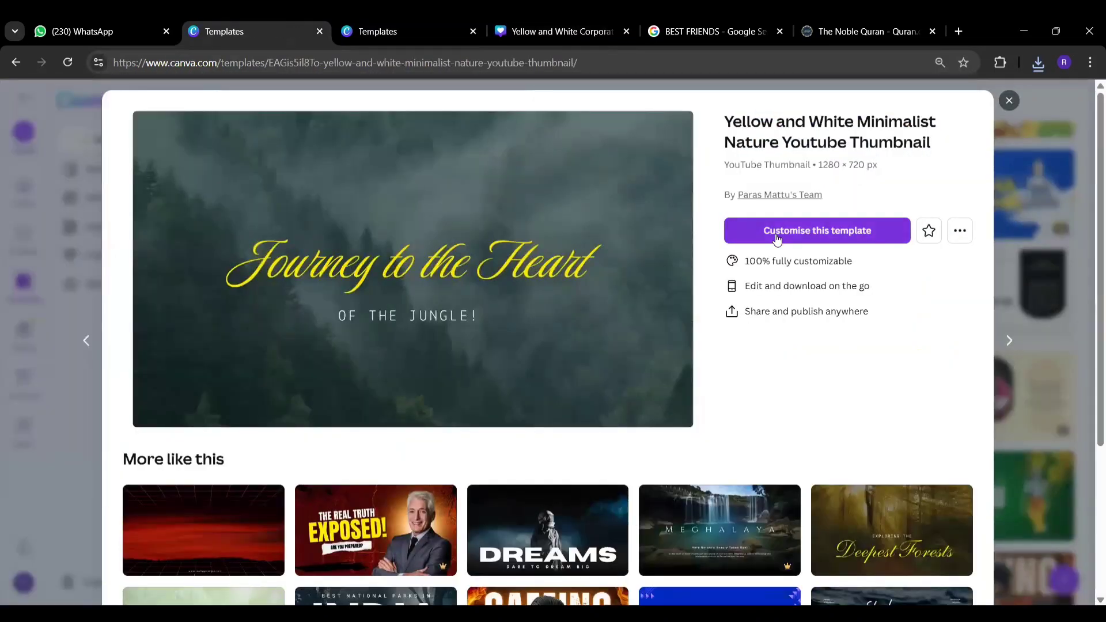
{"action": "left_click", "coordinate": [775, 235]}
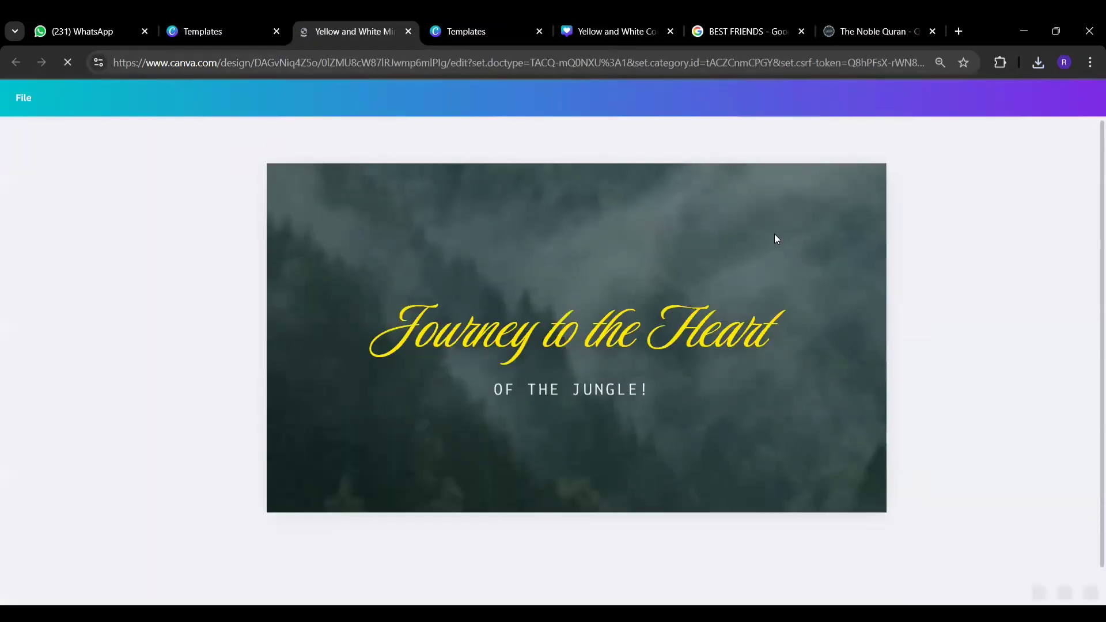
- Change the yellow heading to "Journey to LEARNING" and widen its text box towards the thumbnail's right edge
{"action": "left_click", "coordinate": [582, 323]}
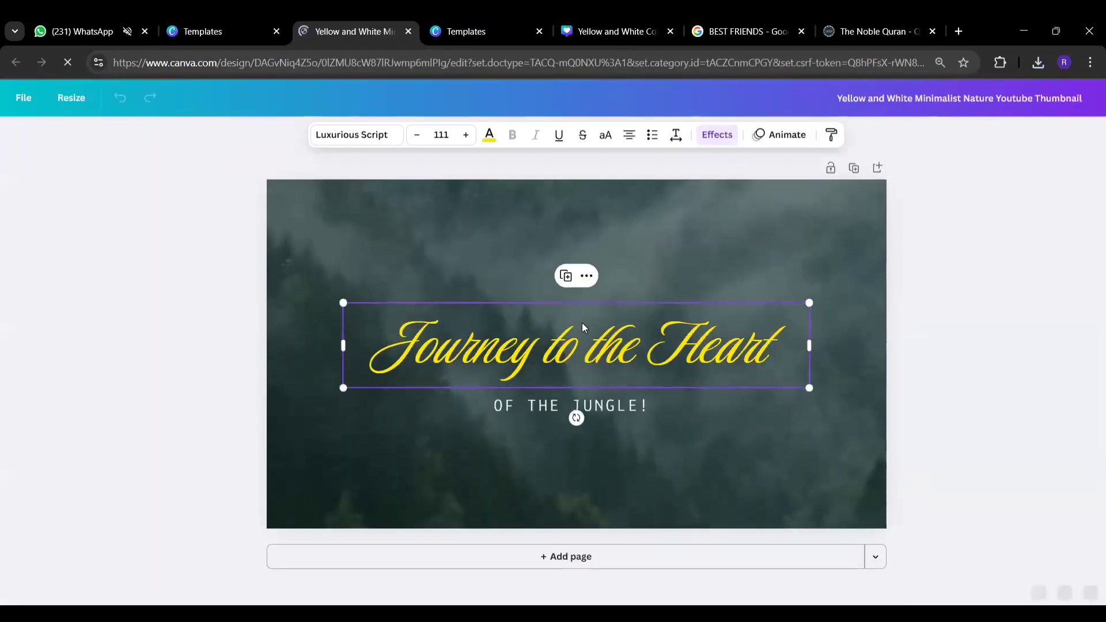
{"action": "left_click", "coordinate": [582, 323]}
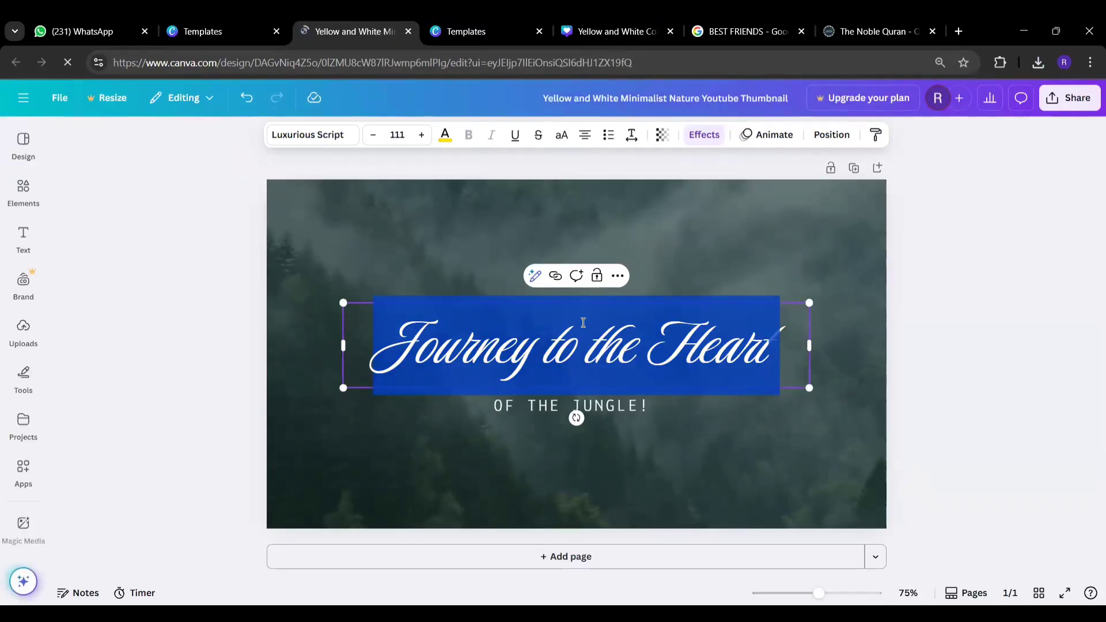
{"action": "type", "text": "ho"}
{"action": "key", "text": "BackSpace"}
{"action": "key", "text": "BackSpace"}
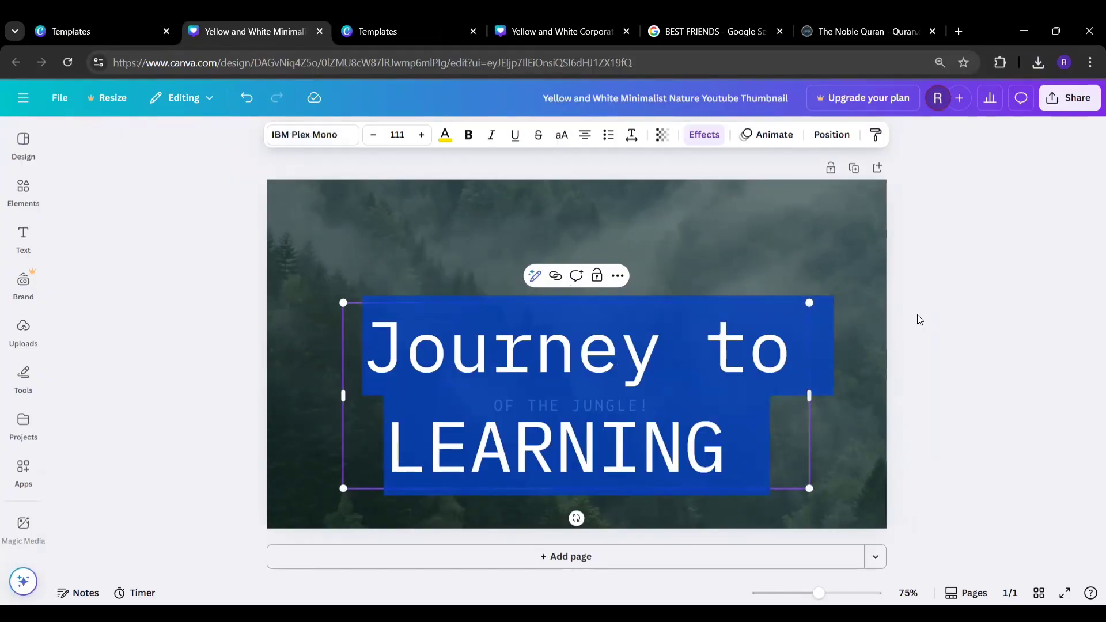
{"action": "left_click_drag", "start_coordinate": [809, 396], "coordinate": [869, 396]}
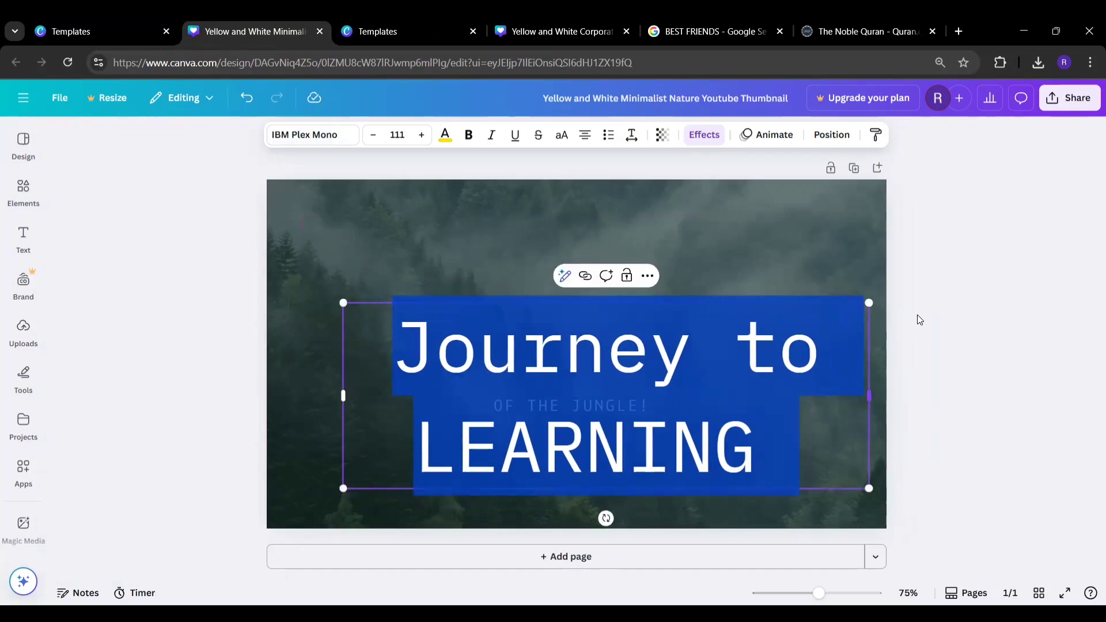
- Reduce the heading's font size to 66.7 so it fits on one line
{"action": "left_click", "coordinate": [486, 297]}
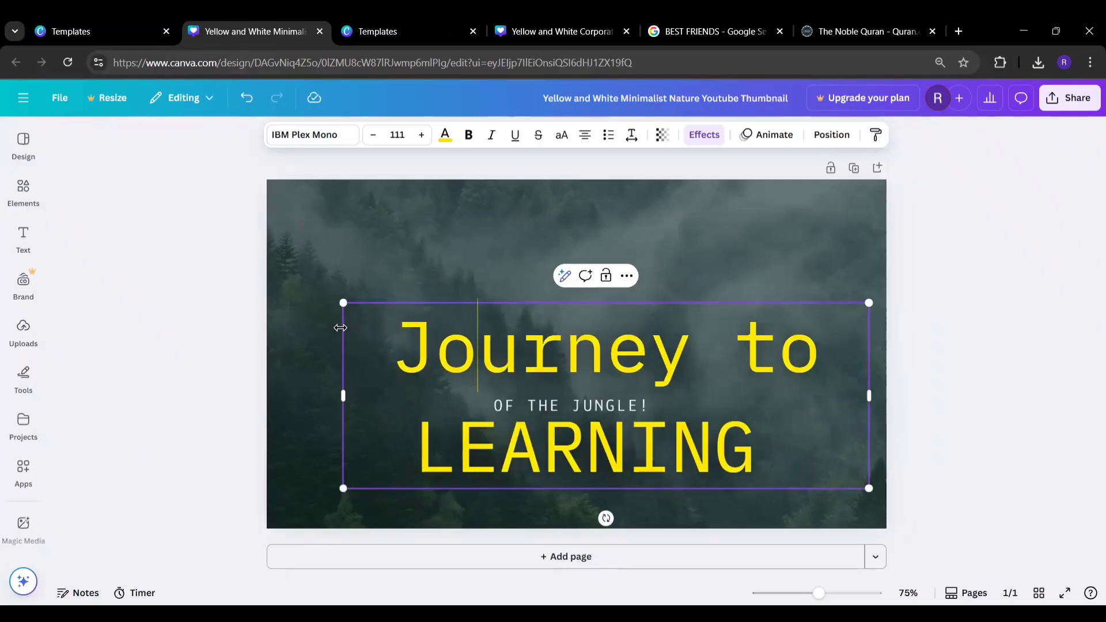
{"action": "left_click", "coordinate": [398, 225]}
{"action": "left_click", "coordinate": [424, 304]}
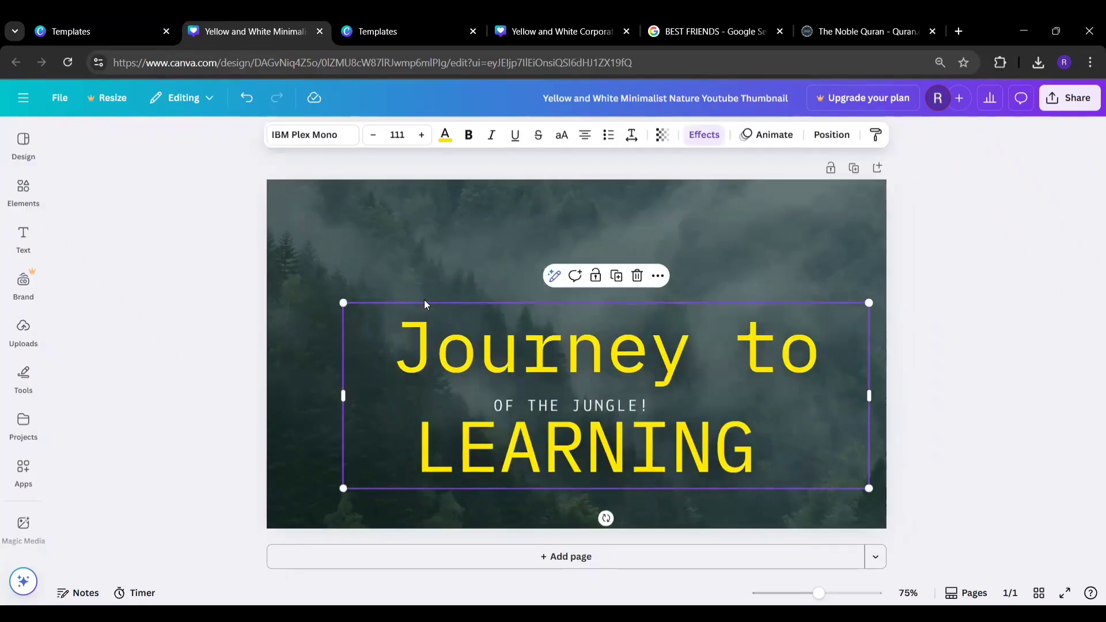
{"action": "left_click", "coordinate": [375, 140]}
{"action": "left_click", "coordinate": [375, 141]}
{"action": "left_click", "coordinate": [376, 141]}
{"action": "left_click", "coordinate": [375, 140]}
{"action": "left_click", "coordinate": [375, 141]}
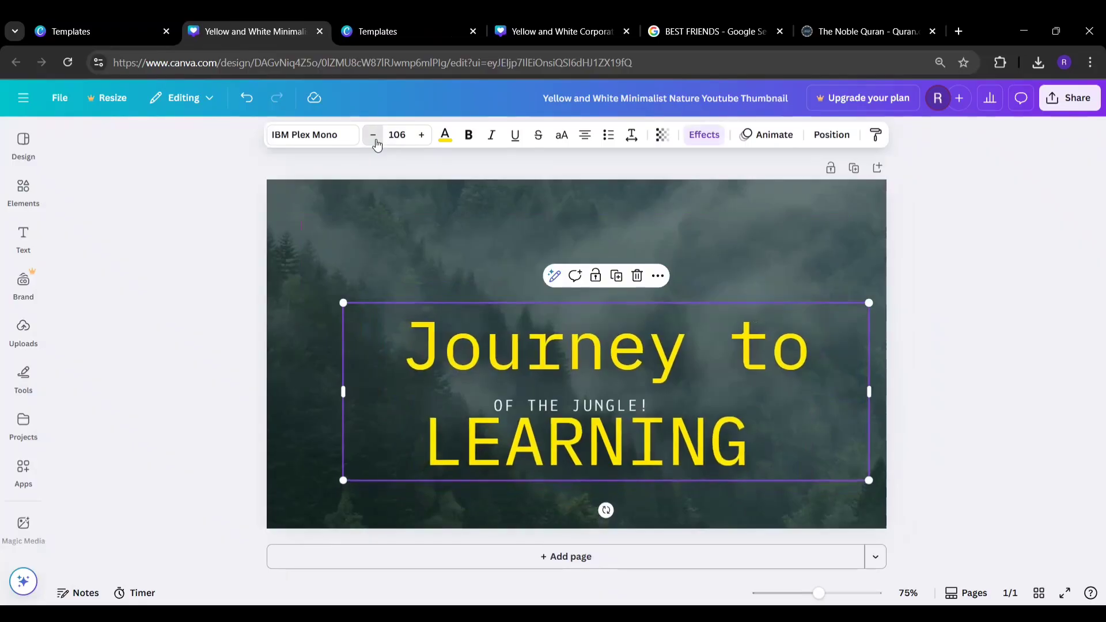
{"action": "left_click", "coordinate": [375, 140]}
{"action": "left_click", "coordinate": [375, 140]}
{"action": "left_click", "coordinate": [375, 140]}
{"action": "left_click", "coordinate": [375, 140]}
{"action": "left_click", "coordinate": [375, 140]}
{"action": "left_click", "coordinate": [375, 141]}
{"action": "left_click", "coordinate": [375, 141]}
{"action": "left_click", "coordinate": [375, 141]}
{"action": "left_click", "coordinate": [375, 140]}
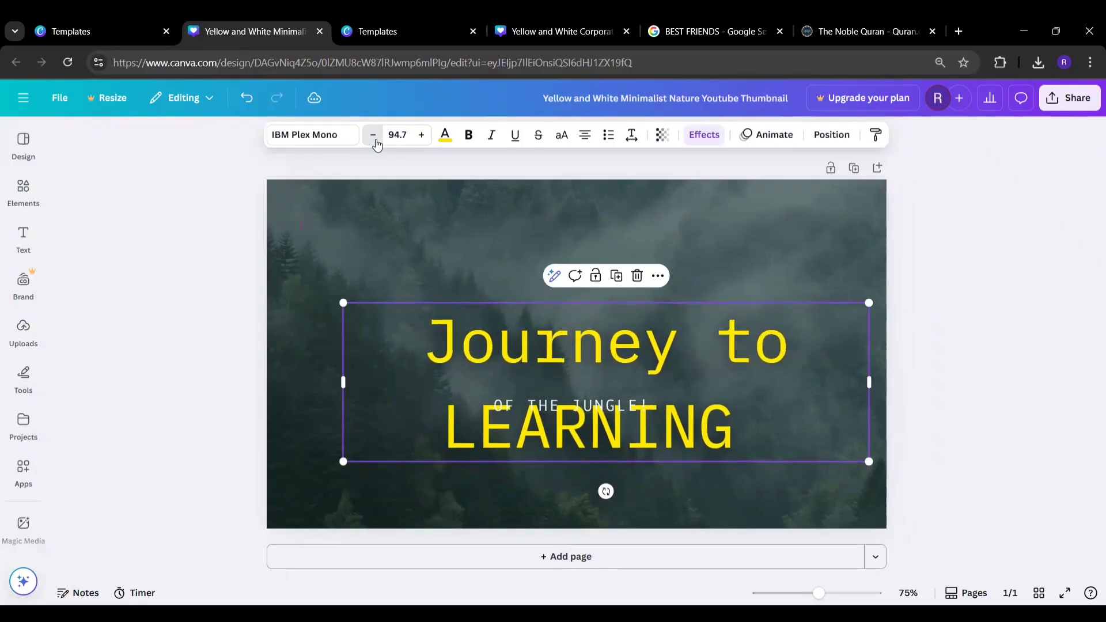
{"action": "left_click", "coordinate": [375, 141]}
{"action": "left_click", "coordinate": [375, 140]}
{"action": "left_click", "coordinate": [375, 141]}
{"action": "left_click", "coordinate": [375, 141]}
{"action": "left_click", "coordinate": [375, 141]}
{"action": "left_click", "coordinate": [375, 141]}
{"action": "left_click", "coordinate": [375, 140]}
{"action": "left_click", "coordinate": [375, 140]}
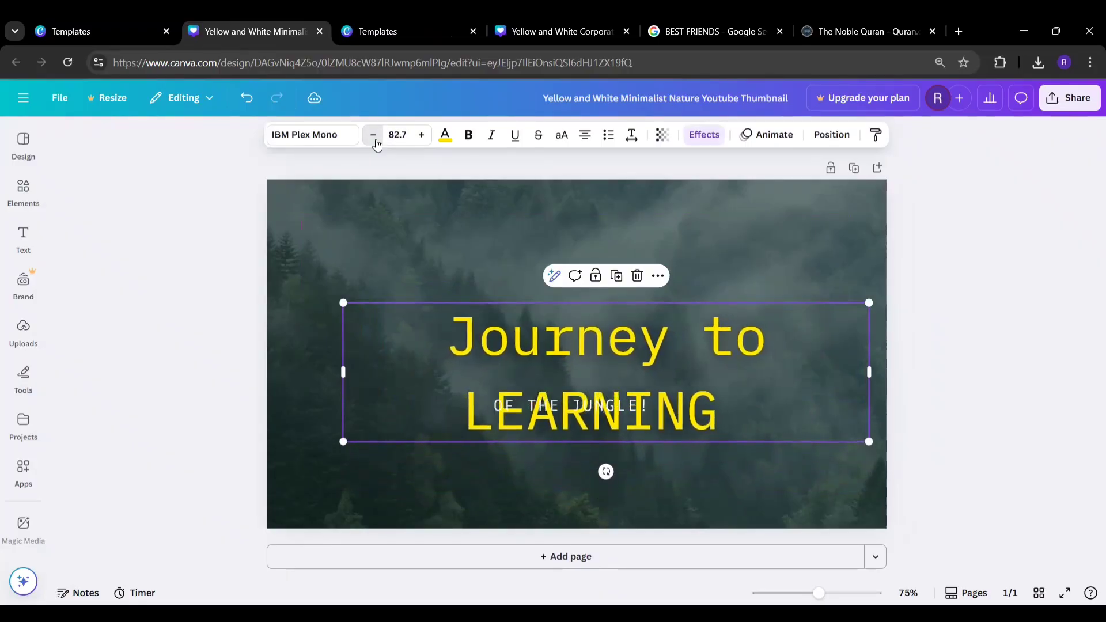
{"action": "left_click", "coordinate": [375, 140]}
{"action": "left_click", "coordinate": [375, 140]}
{"action": "left_click", "coordinate": [375, 141]}
{"action": "left_click", "coordinate": [375, 141]}
{"action": "left_click", "coordinate": [375, 141]}
{"action": "left_click", "coordinate": [375, 141]}
{"action": "left_click", "coordinate": [375, 140]}
{"action": "left_click", "coordinate": [375, 141]}
{"action": "left_click", "coordinate": [375, 141]}
{"action": "left_click", "coordinate": [376, 140]}
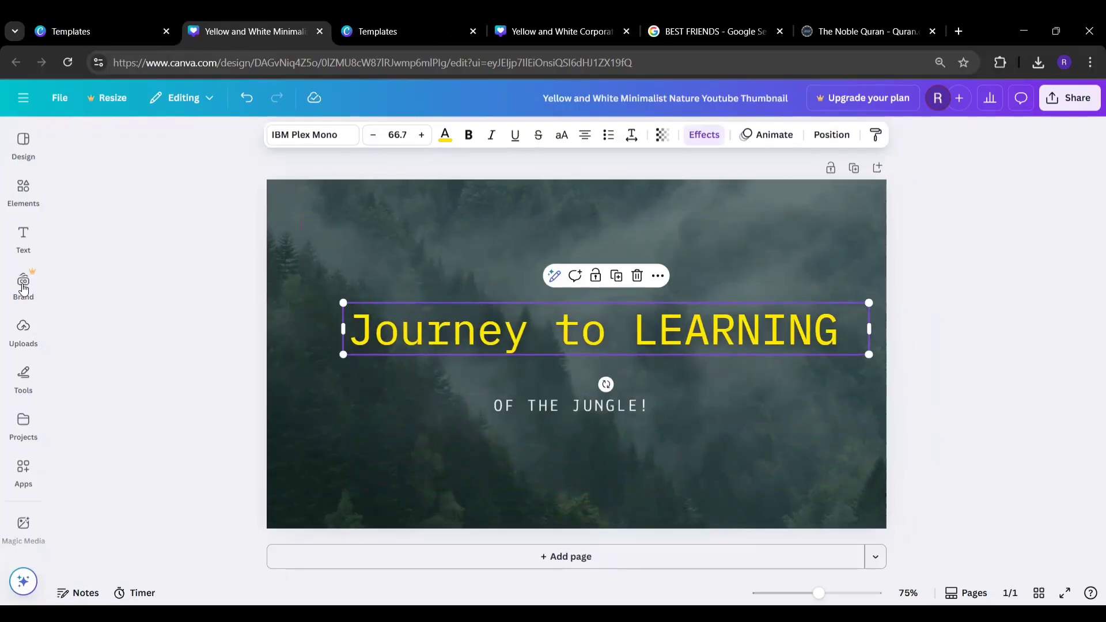
- Set the heading in all capitals and open the uploaded images
{"action": "left_click", "coordinate": [29, 334]}
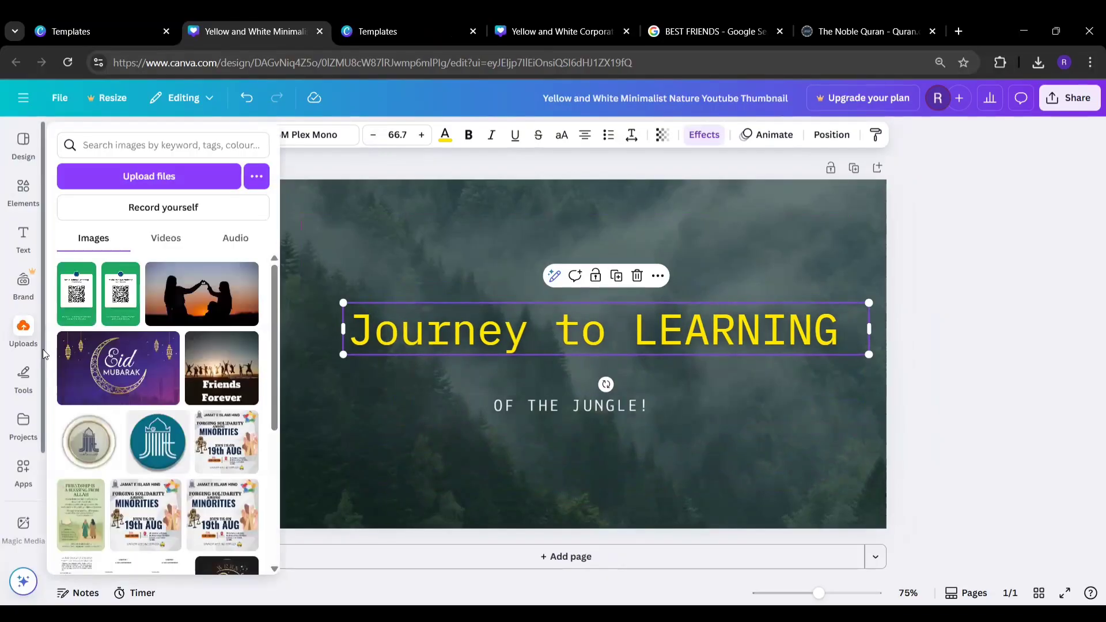
{"action": "left_click", "coordinate": [22, 341]}
{"action": "key", "text": "ctrl+shift+k"}
{"action": "left_click", "coordinate": [24, 330]}
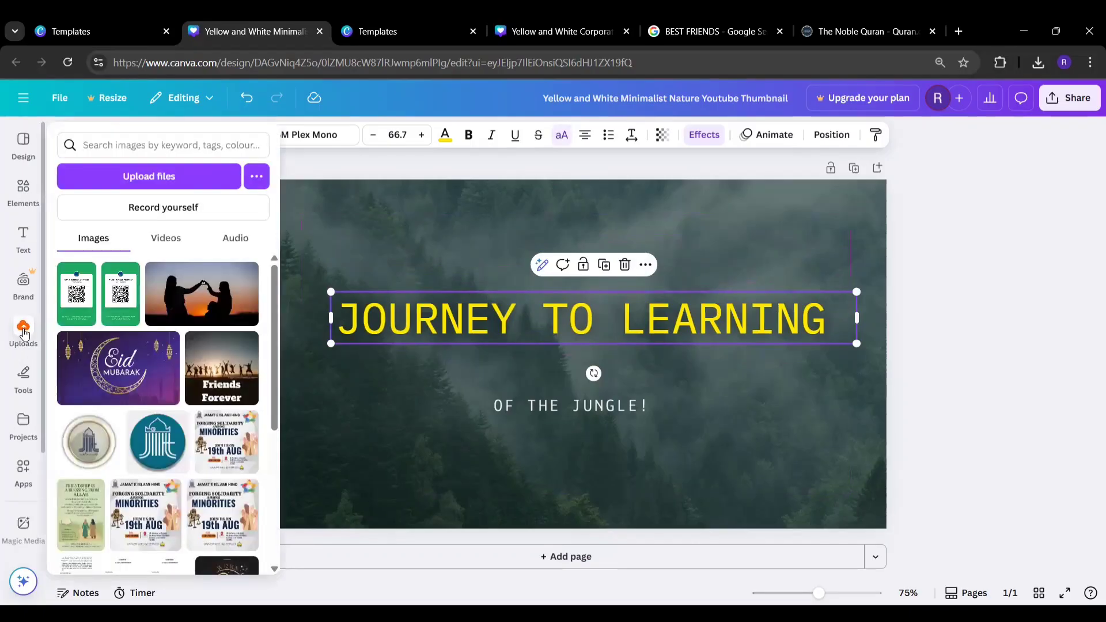
{"action": "left_click", "coordinate": [89, 441]}
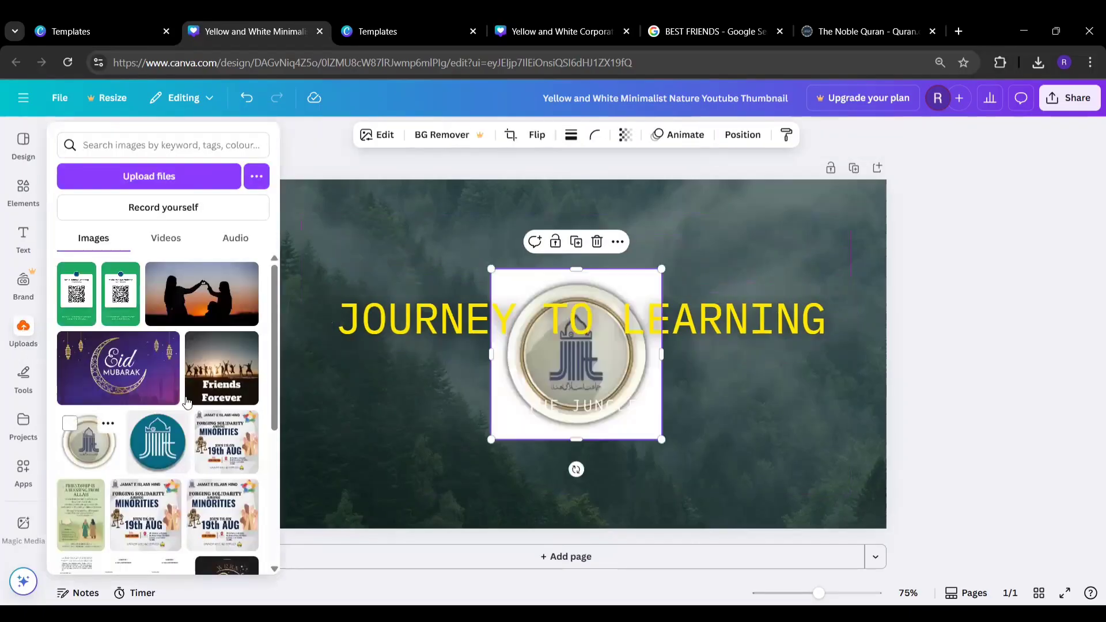
{"action": "left_click", "coordinate": [24, 328]}
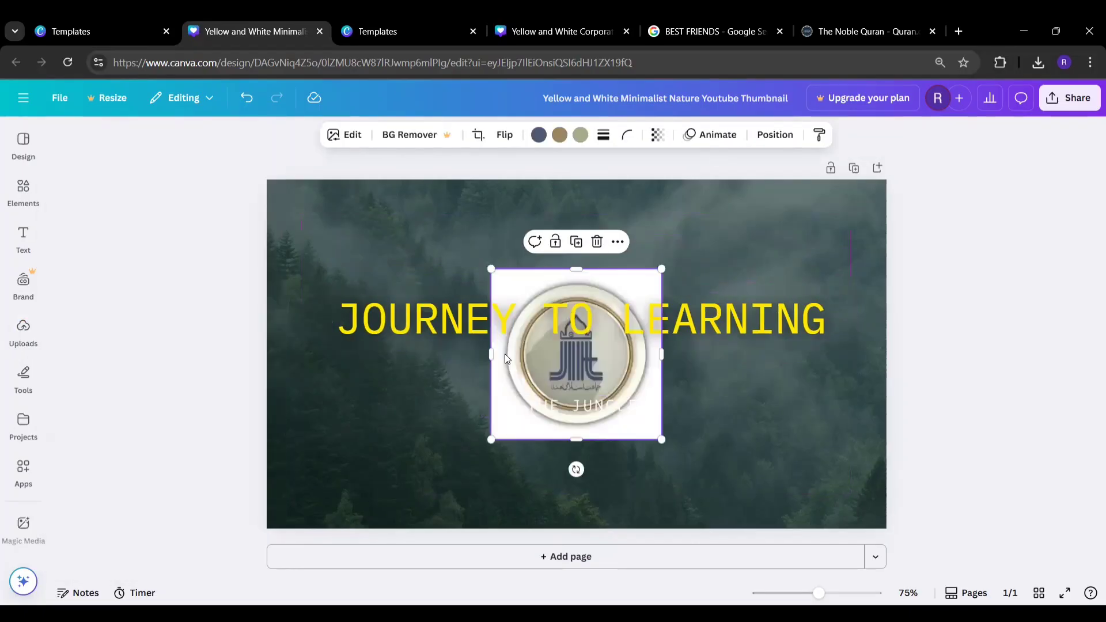
{"action": "left_click", "coordinate": [597, 242]}
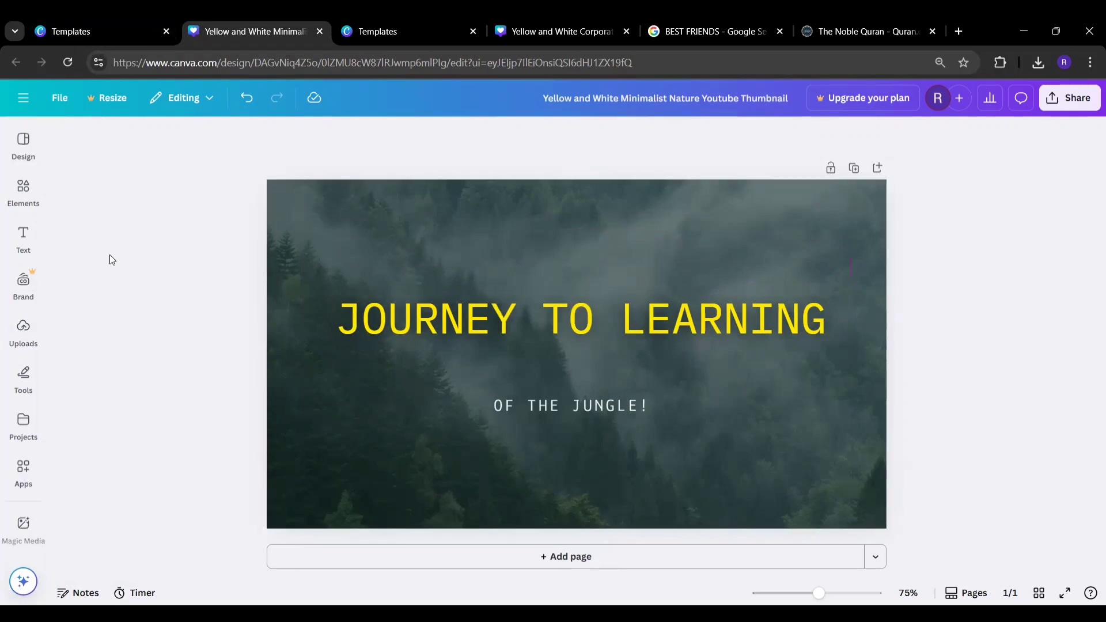
- Try placing the round beige logo, scaled down, in the thumbnail's upper-left corner, and delete it from the design
{"action": "left_click", "coordinate": [21, 339]}
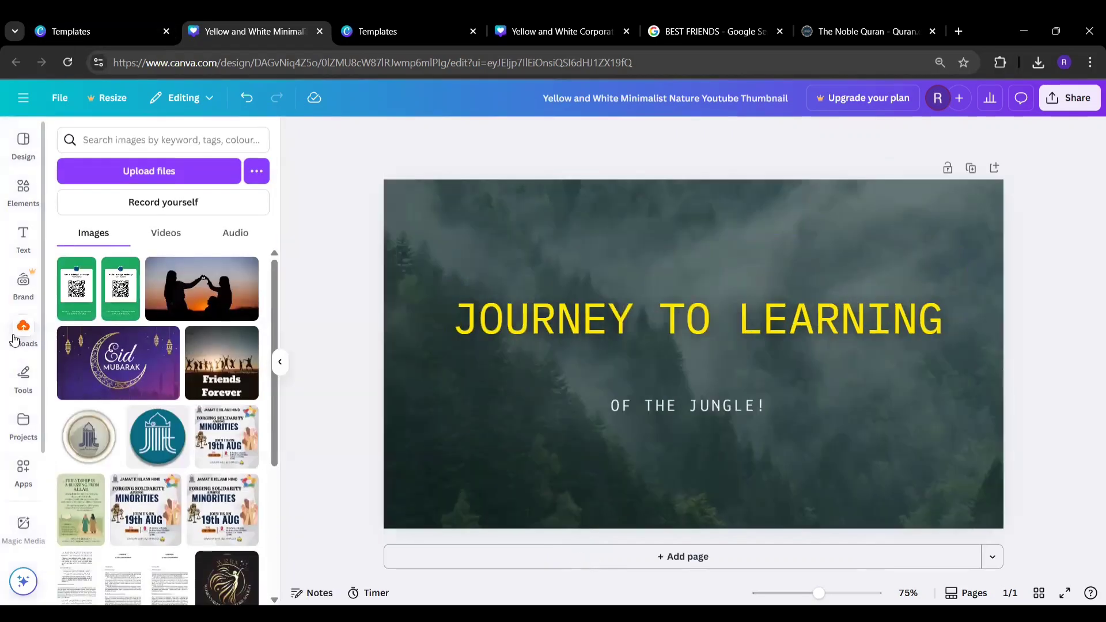
{"action": "left_click", "coordinate": [69, 419]}
{"action": "left_click_drag", "start_coordinate": [550, 339], "coordinate": [198, 401]}
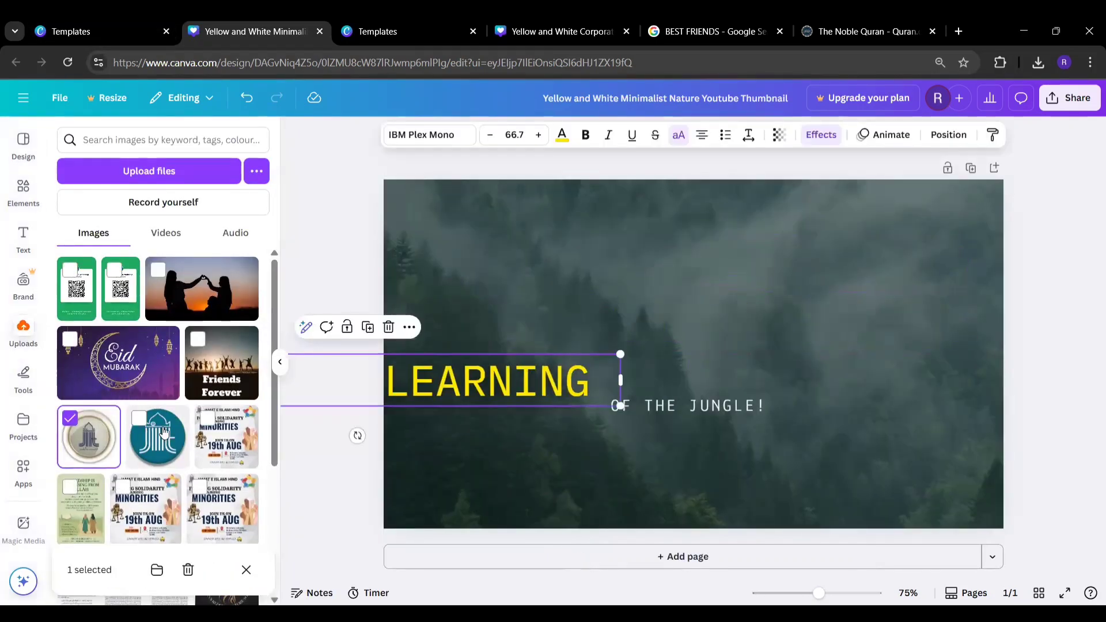
{"action": "left_click_drag", "start_coordinate": [503, 373], "coordinate": [828, 323]}
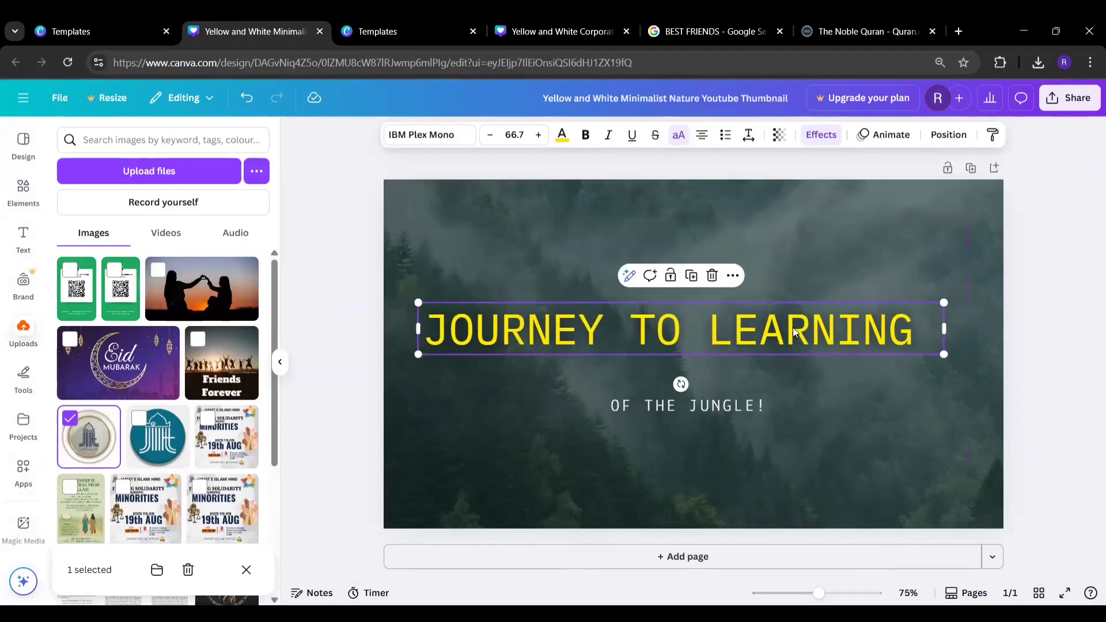
{"action": "left_click", "coordinate": [96, 450]}
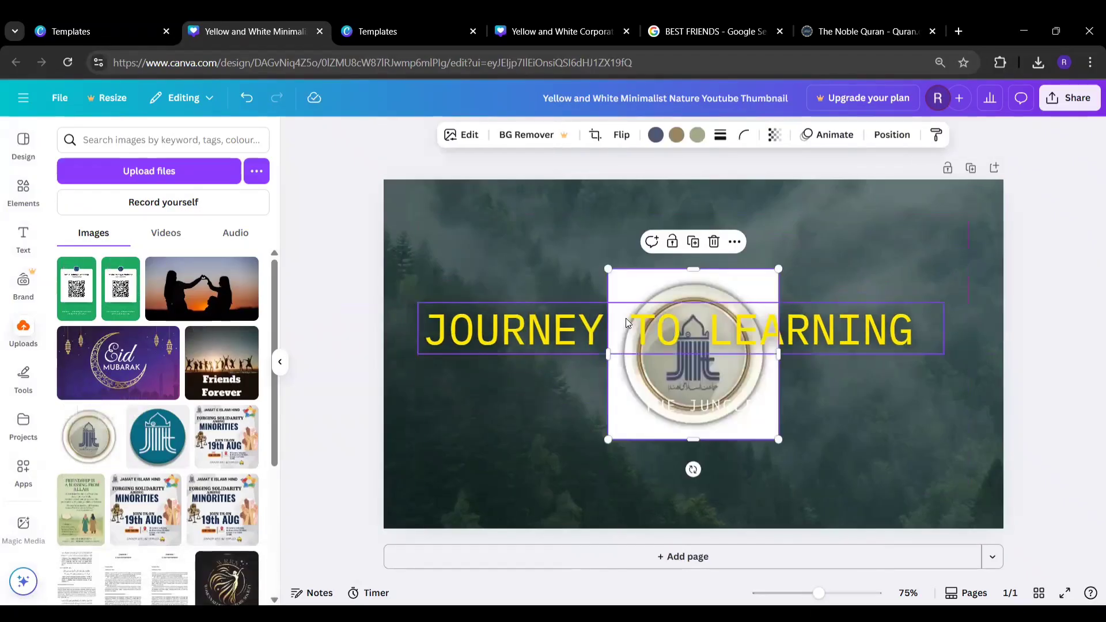
{"action": "left_click_drag", "start_coordinate": [635, 283], "coordinate": [514, 281]}
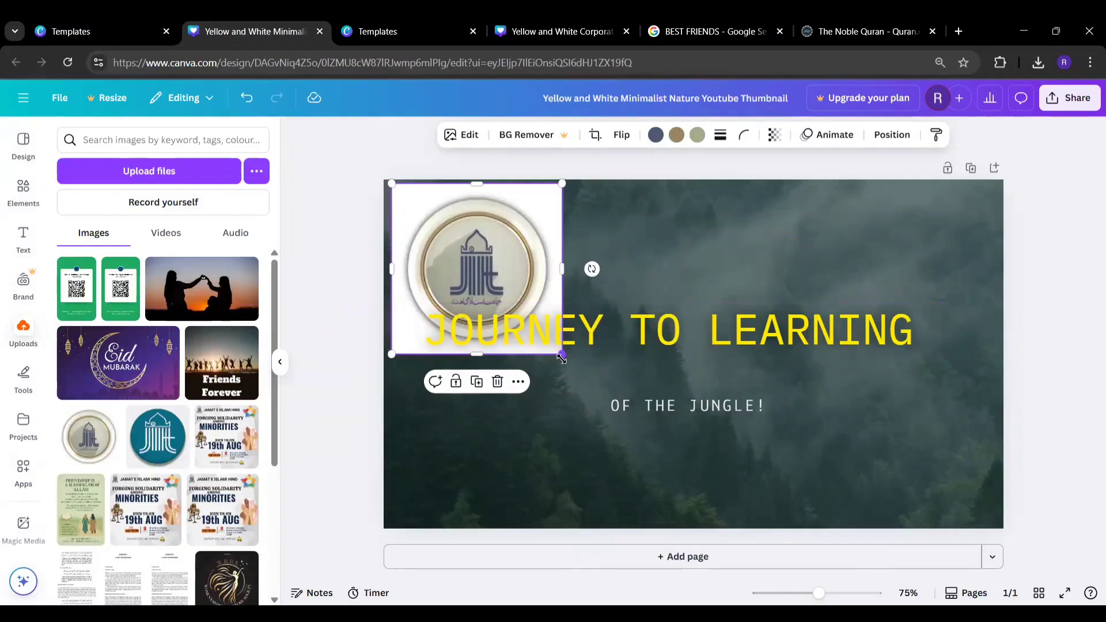
{"action": "left_click_drag", "start_coordinate": [562, 355], "coordinate": [464, 257]}
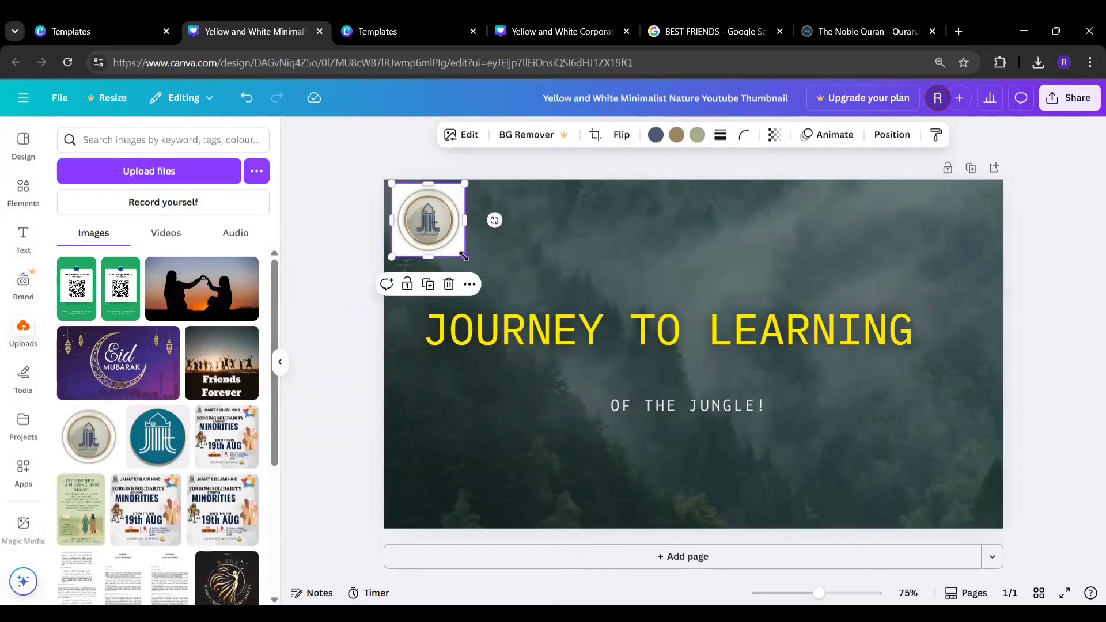
{"action": "left_click", "coordinate": [449, 284]}
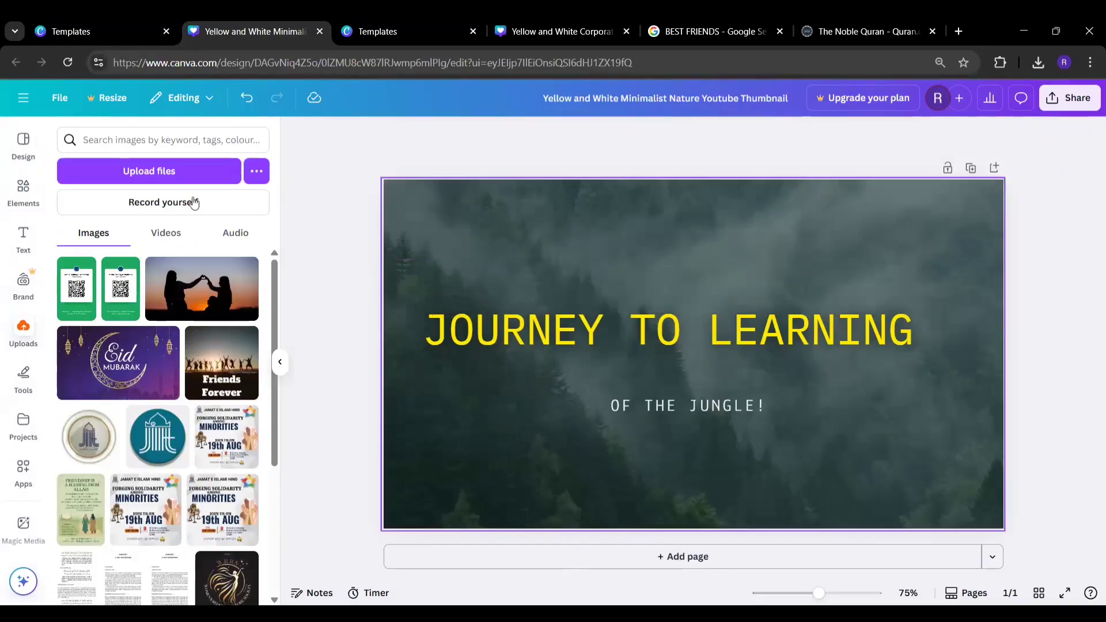
- Add a circular frame from the elements, shrink it to about half size and place it centred above the heading
{"action": "left_click", "coordinate": [23, 198]}
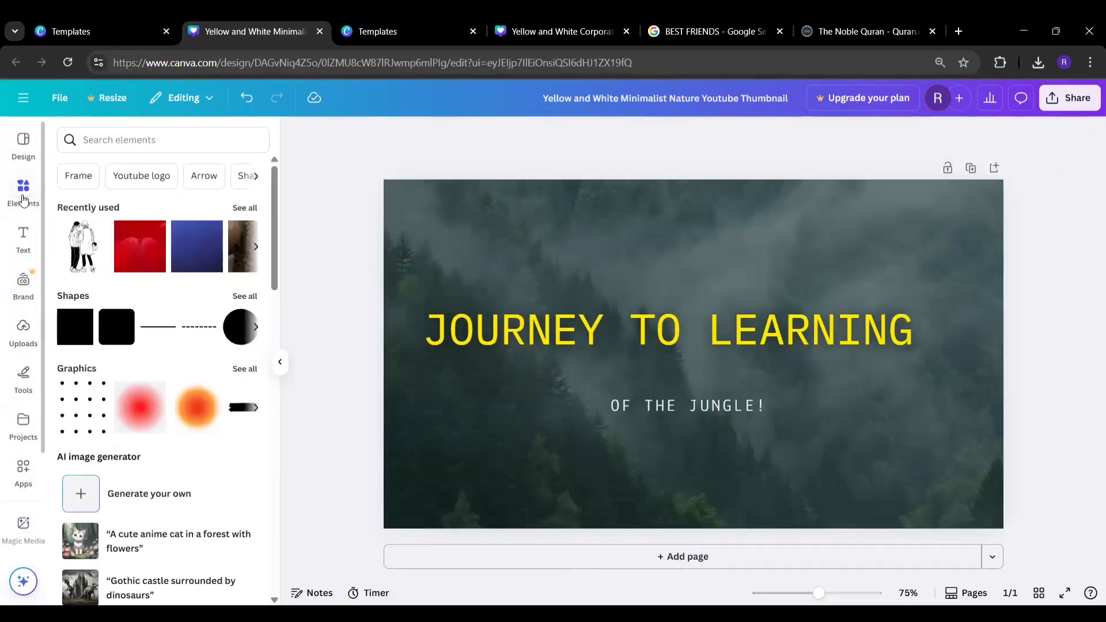
{"action": "left_click", "coordinate": [75, 183]}
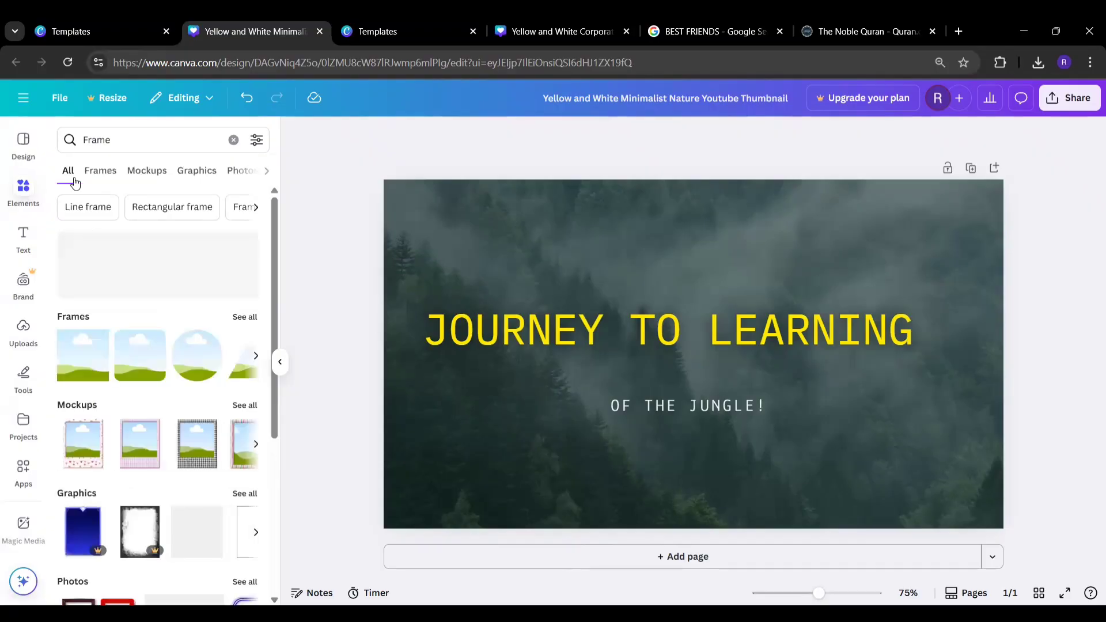
{"action": "left_click", "coordinate": [193, 363]}
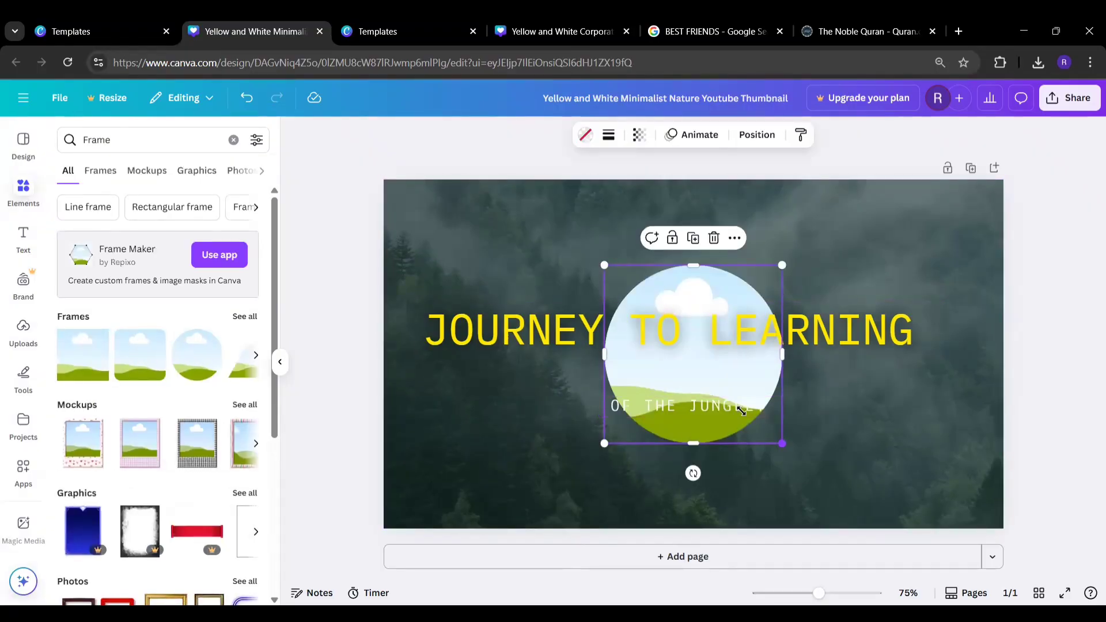
{"action": "left_click_drag", "start_coordinate": [782, 444], "coordinate": [693, 354]}
{"action": "left_click_drag", "start_coordinate": [644, 297], "coordinate": [699, 218]}
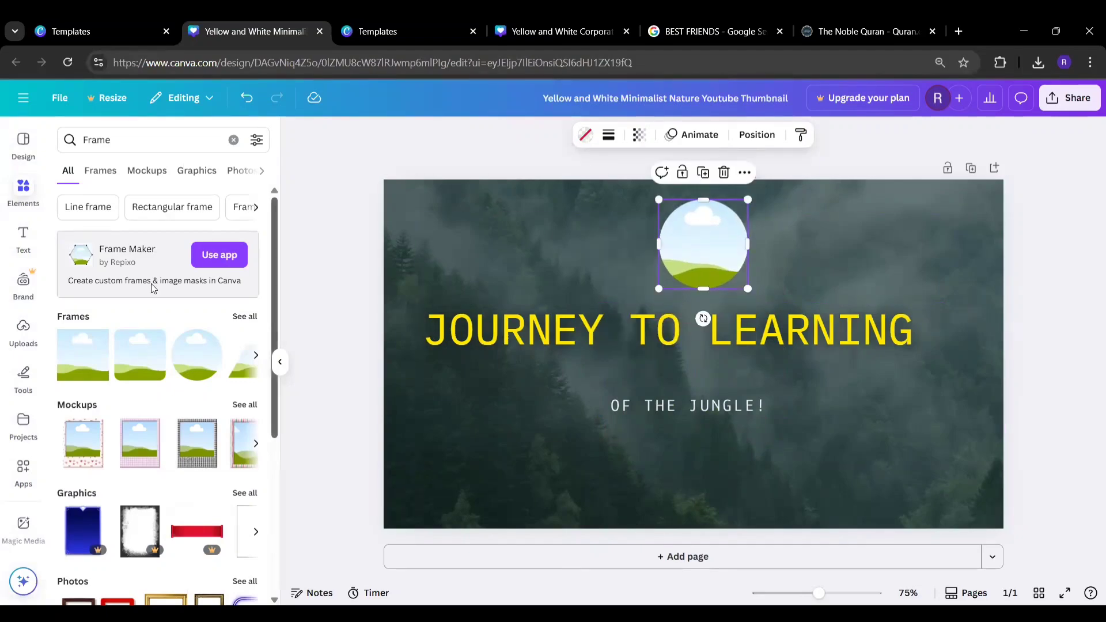
- Fill the circular frame above the heading with the round beige logo from the uploaded images
{"action": "left_click", "coordinate": [24, 340]}
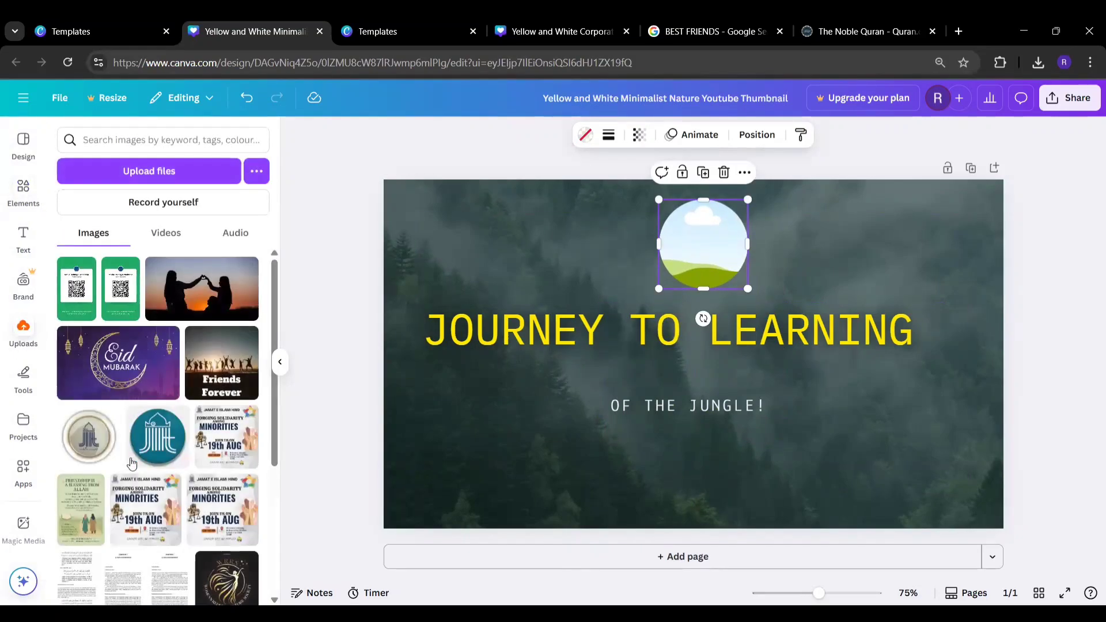
{"action": "left_click", "coordinate": [89, 448]}
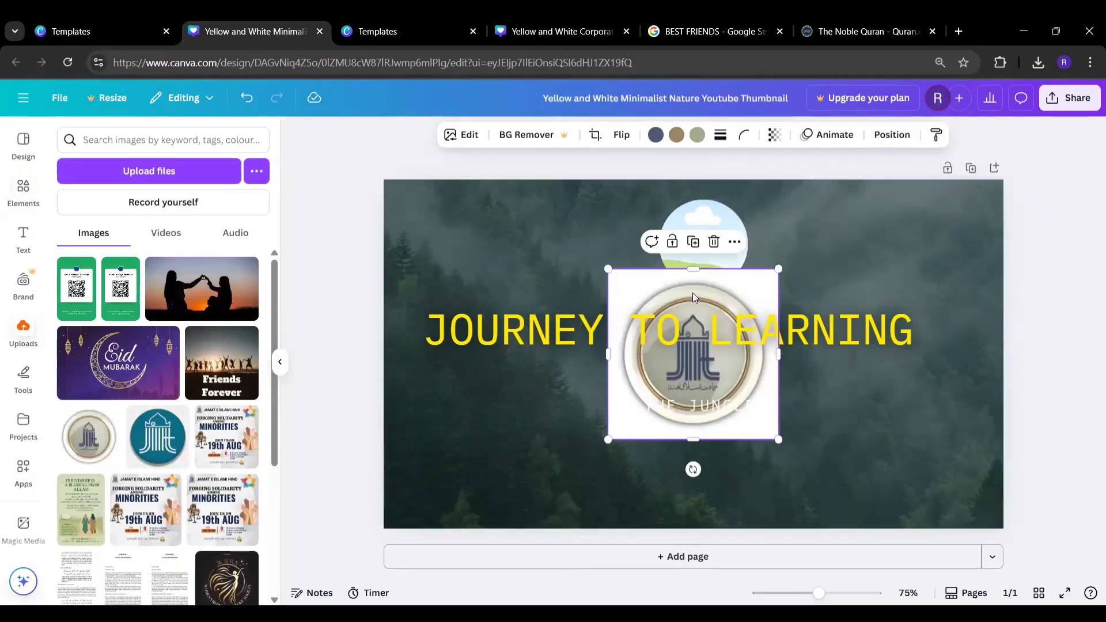
{"action": "left_click_drag", "start_coordinate": [707, 293], "coordinate": [712, 236]}
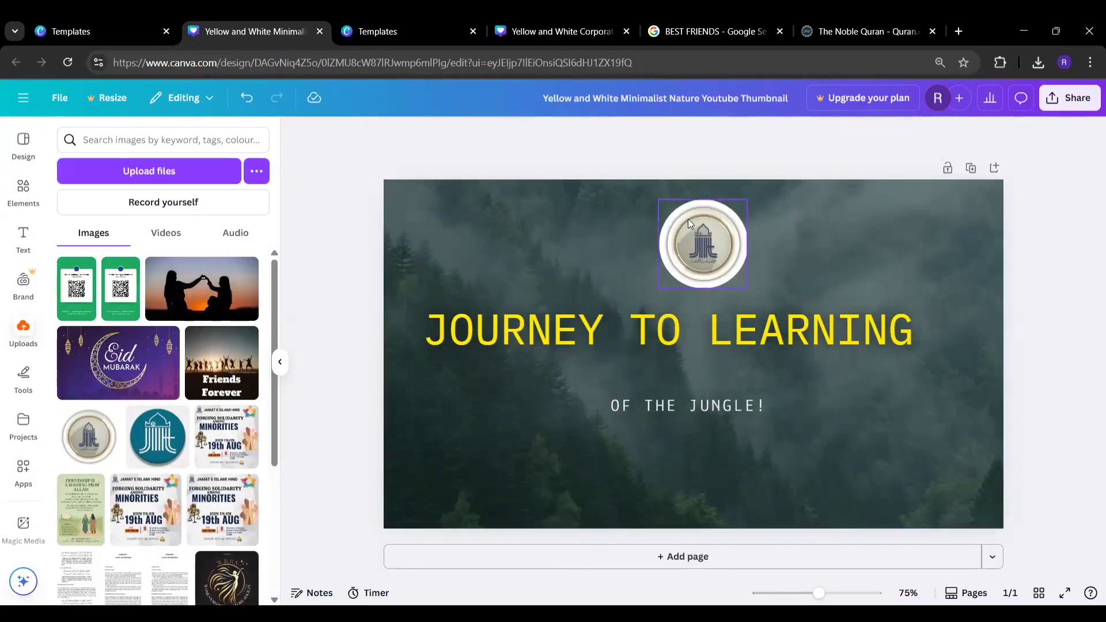
- Add another copy of the round beige logo, scaled to under half size, in the thumbnail's upper-left corner
{"action": "left_click", "coordinate": [92, 427]}
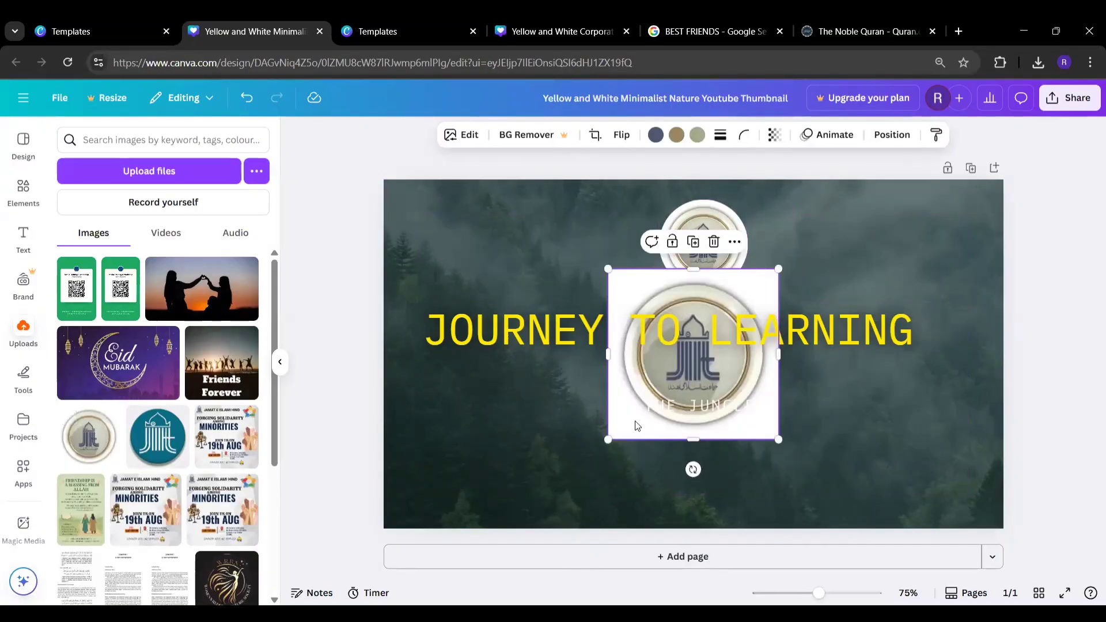
{"action": "left_click_drag", "start_coordinate": [636, 287], "coordinate": [409, 202]}
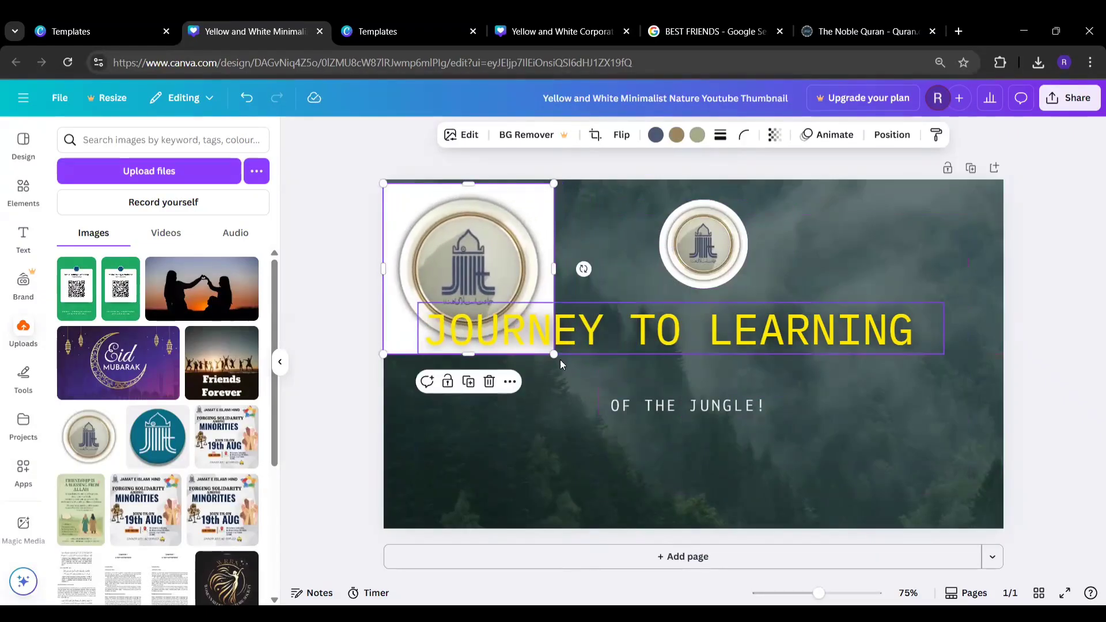
{"action": "left_click_drag", "start_coordinate": [552, 352], "coordinate": [459, 258]}
- Try placing the teal logo in the thumbnail's upper-right corner and delete it from the design
{"action": "left_click", "coordinate": [155, 438]}
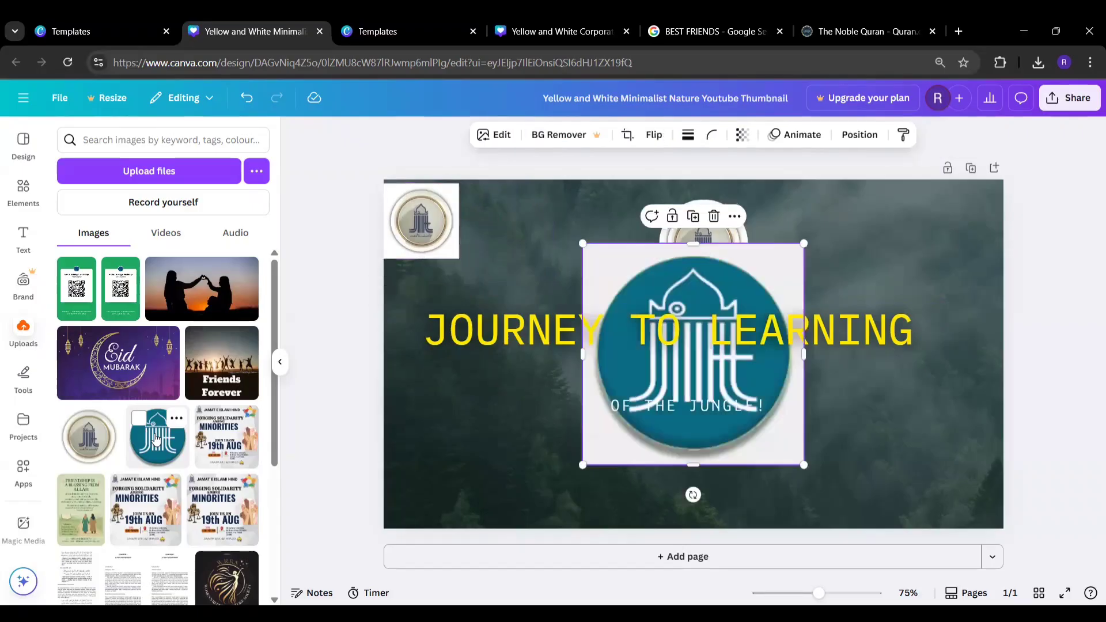
{"action": "left_click_drag", "start_coordinate": [795, 285], "coordinate": [999, 218]}
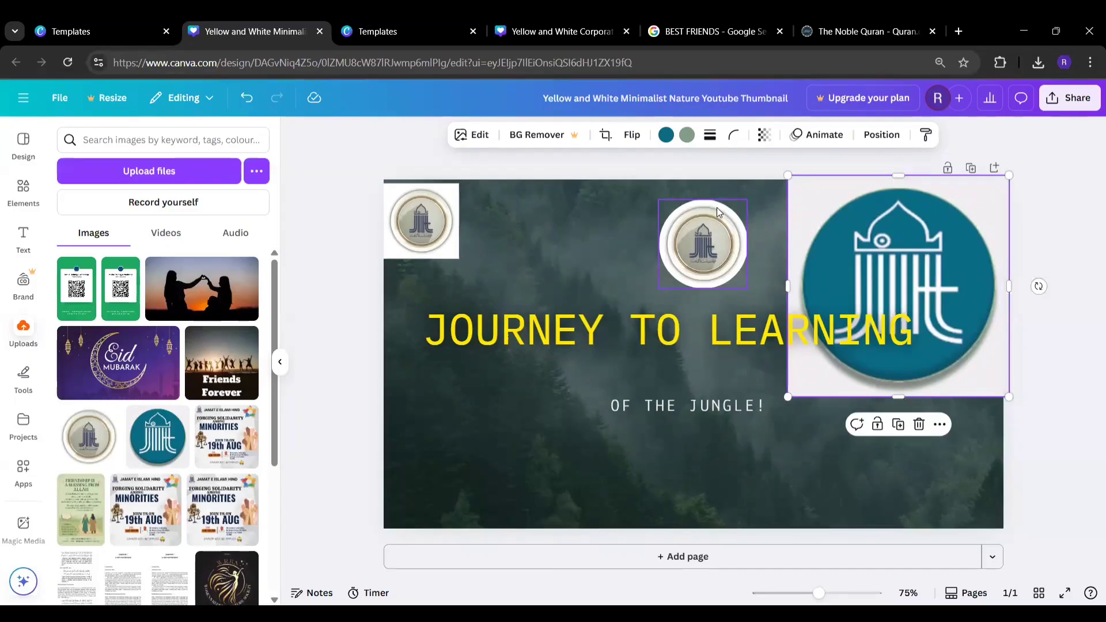
{"action": "key", "text": "Delete"}
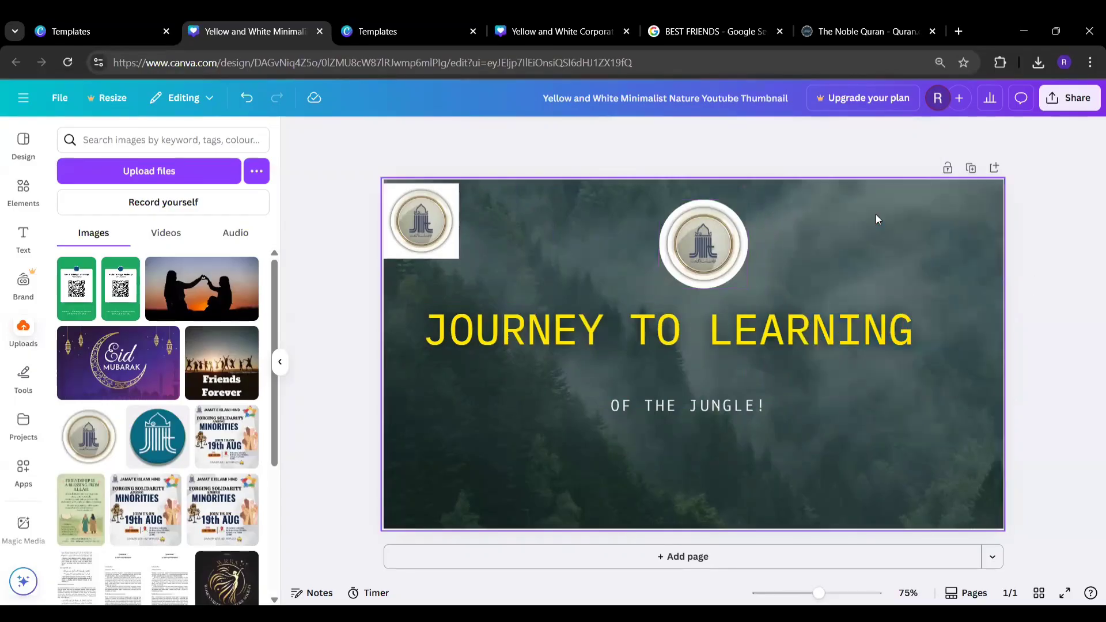
- Add a second circular frame at about half size in the thumbnail's upper-right corner and fill it with the corner logo copy
{"action": "left_click", "coordinate": [22, 187]}
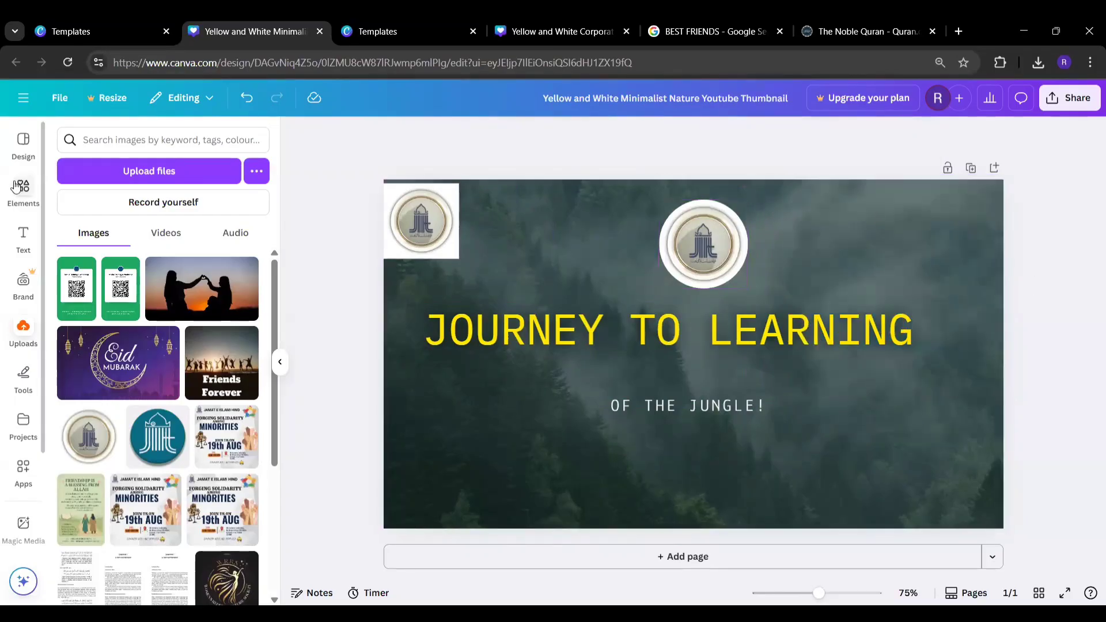
{"action": "left_click", "coordinate": [196, 369]}
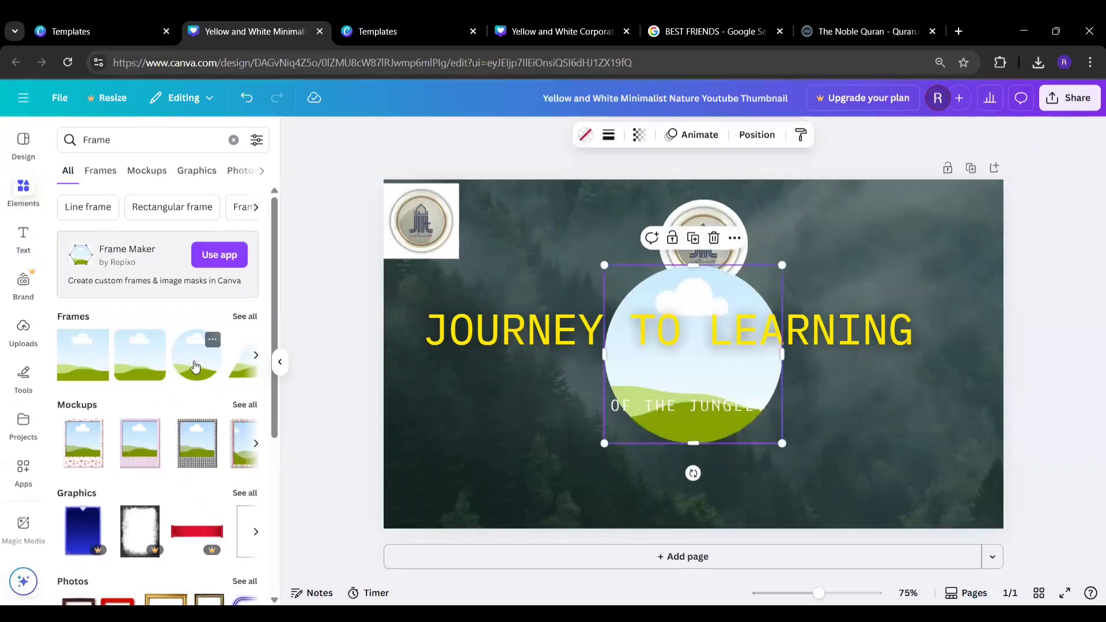
{"action": "left_click_drag", "start_coordinate": [713, 287], "coordinate": [928, 220]}
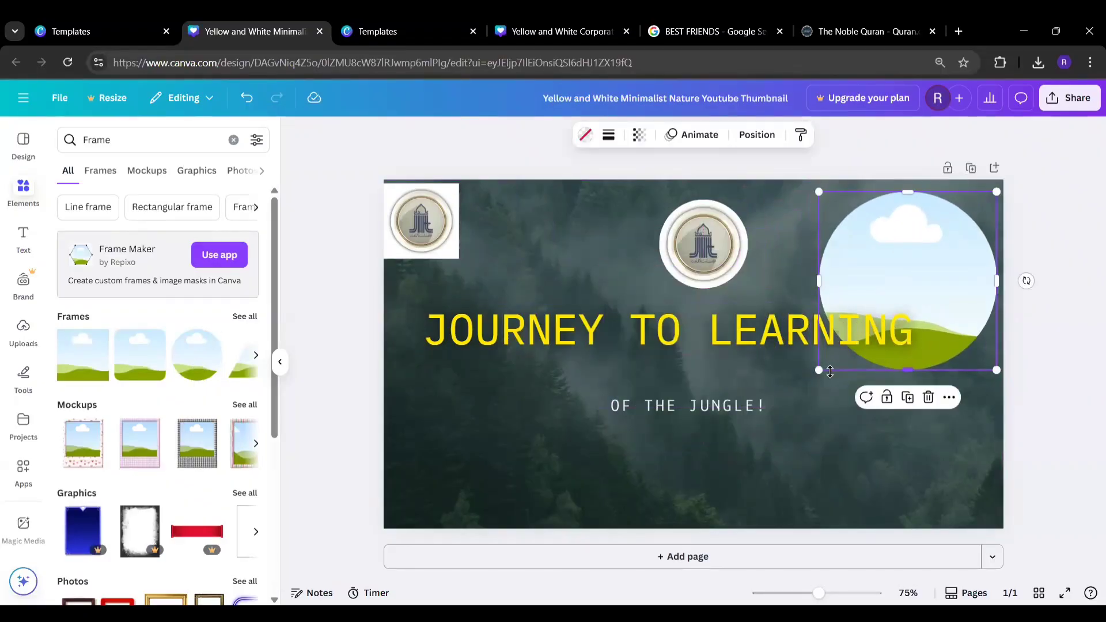
{"action": "left_click_drag", "start_coordinate": [820, 370], "coordinate": [883, 237]}
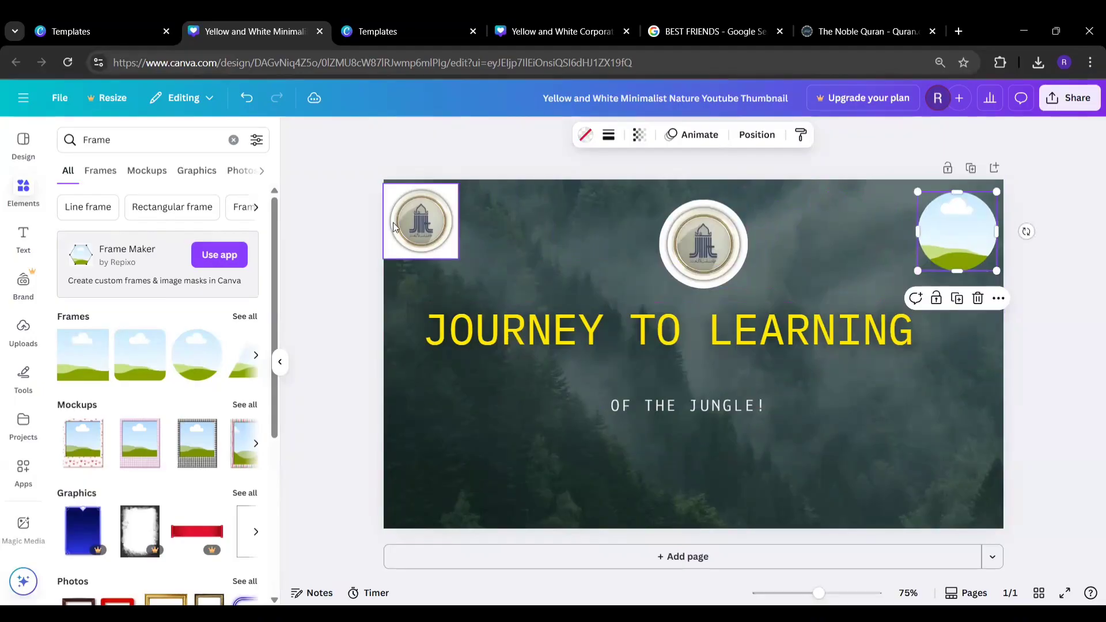
{"action": "left_click_drag", "start_coordinate": [421, 221], "coordinate": [959, 243]}
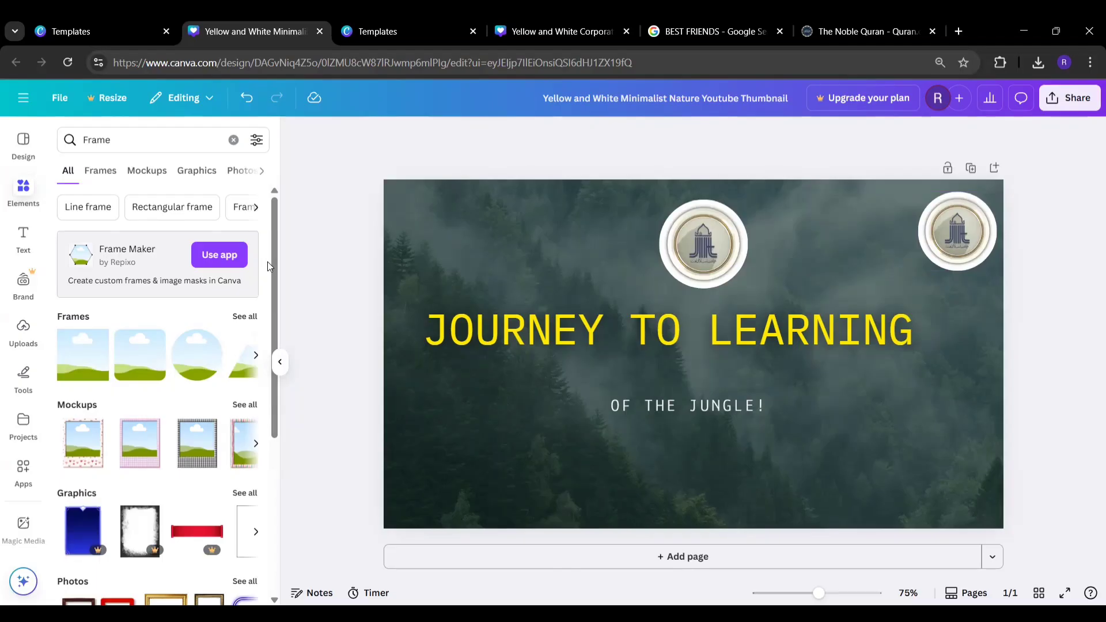
- Add a subheading reading "QAIM - QUR’AN ACADEMY" below the line "OF THE JUNGLE!"
{"action": "left_click_drag", "start_coordinate": [275, 287], "coordinate": [276, 428]}
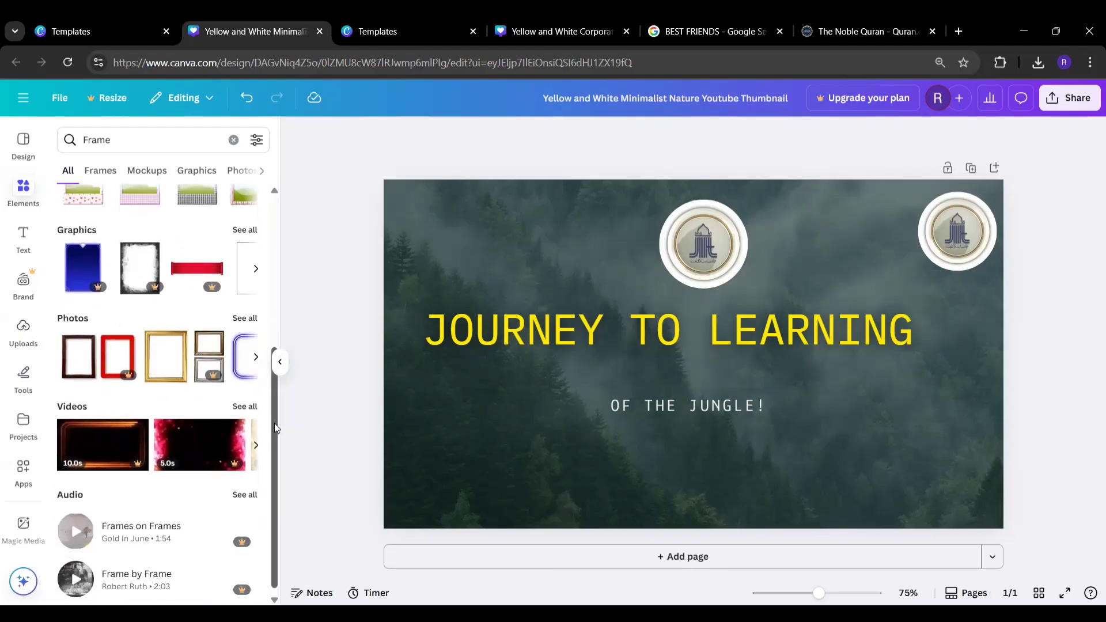
{"action": "left_click", "coordinate": [21, 238]}
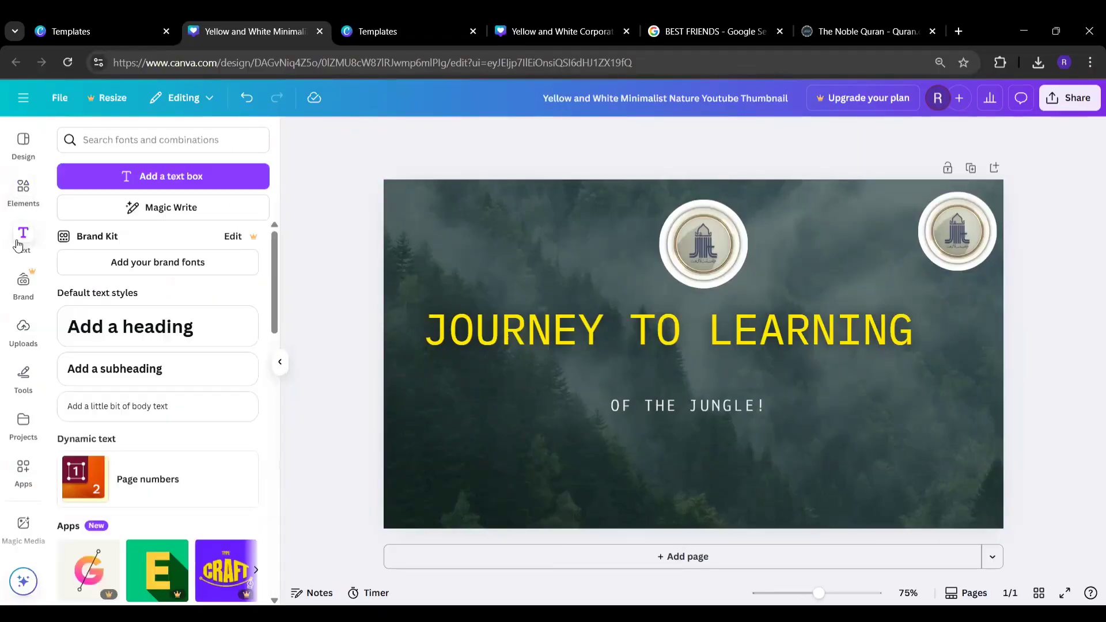
{"action": "left_click", "coordinate": [158, 377]}
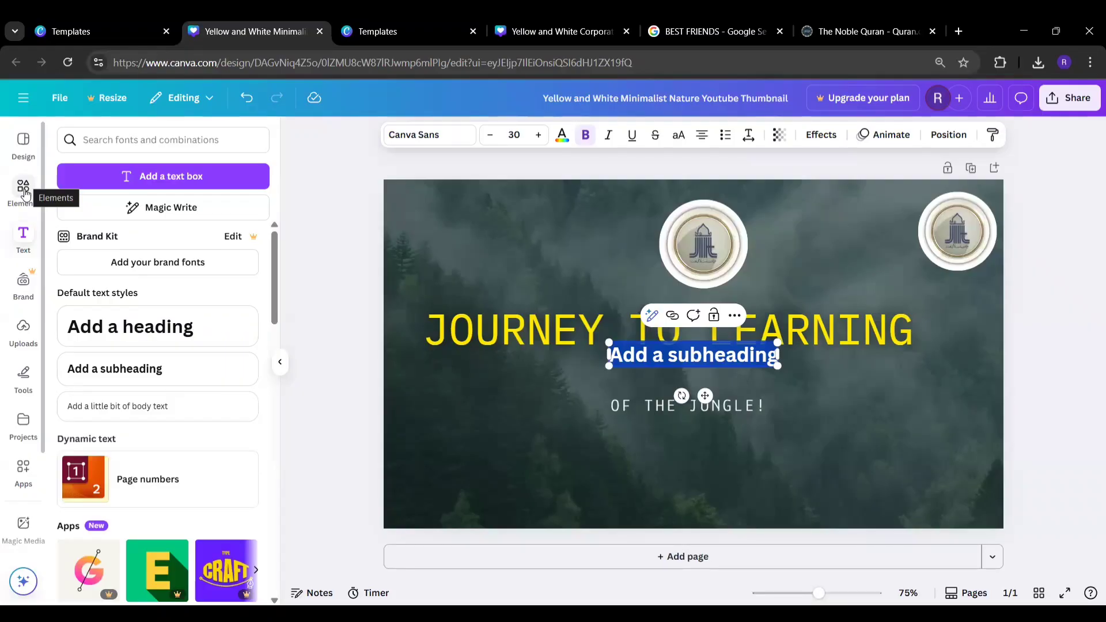
{"action": "left_click_drag", "start_coordinate": [705, 396], "coordinate": [701, 488]}
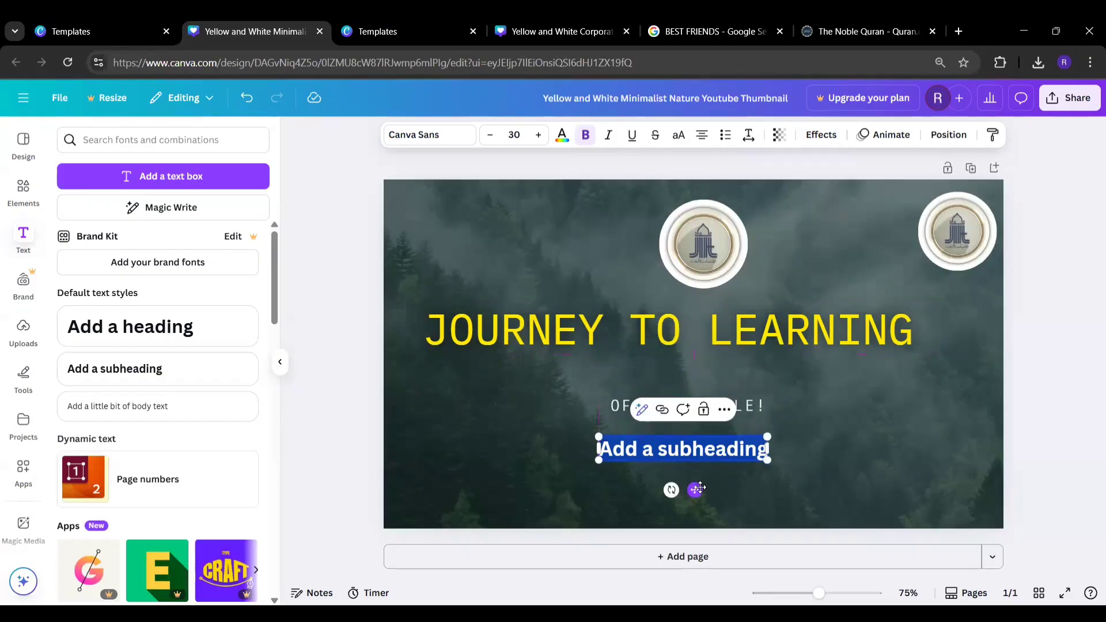
{"action": "type", "text": "Q"}
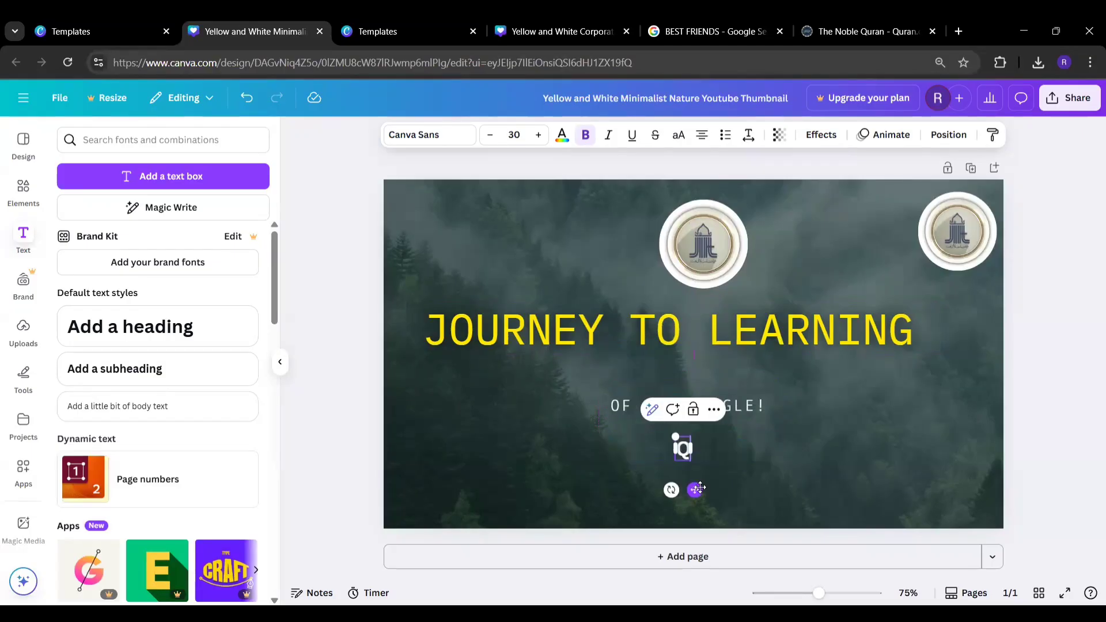
{"action": "type", "text": "AIM - QUR’AN ACADEMY!"}
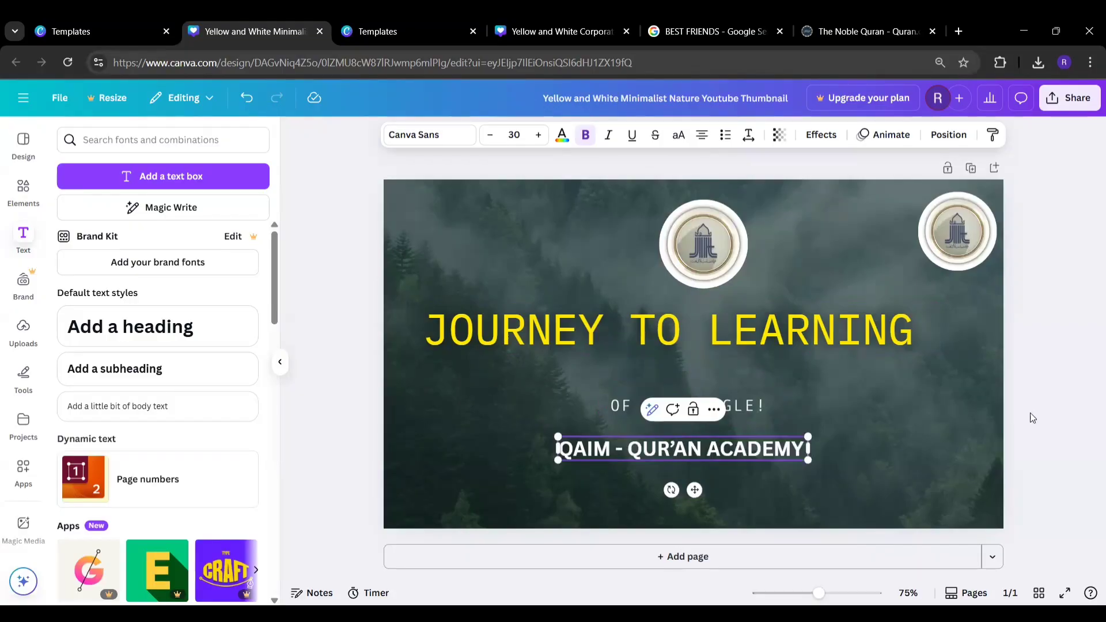
{"action": "left_click", "coordinate": [1031, 415]}
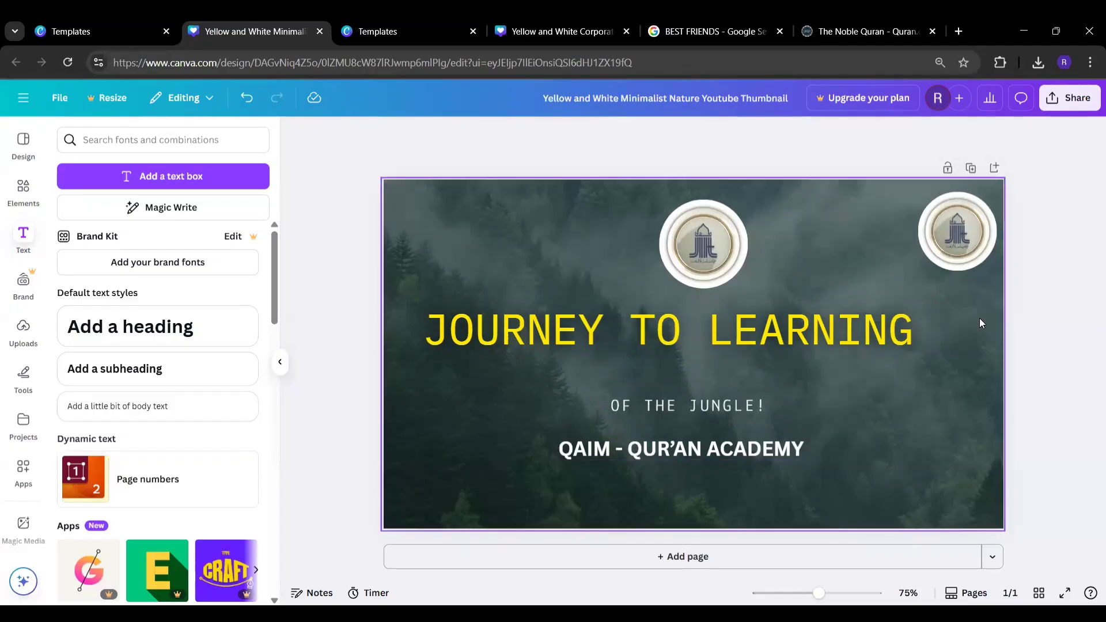
- Delete the logo and its circular frame from the thumbnail's upper-right corner
{"action": "left_click", "coordinate": [970, 251]}
{"action": "key", "text": "Delete"}
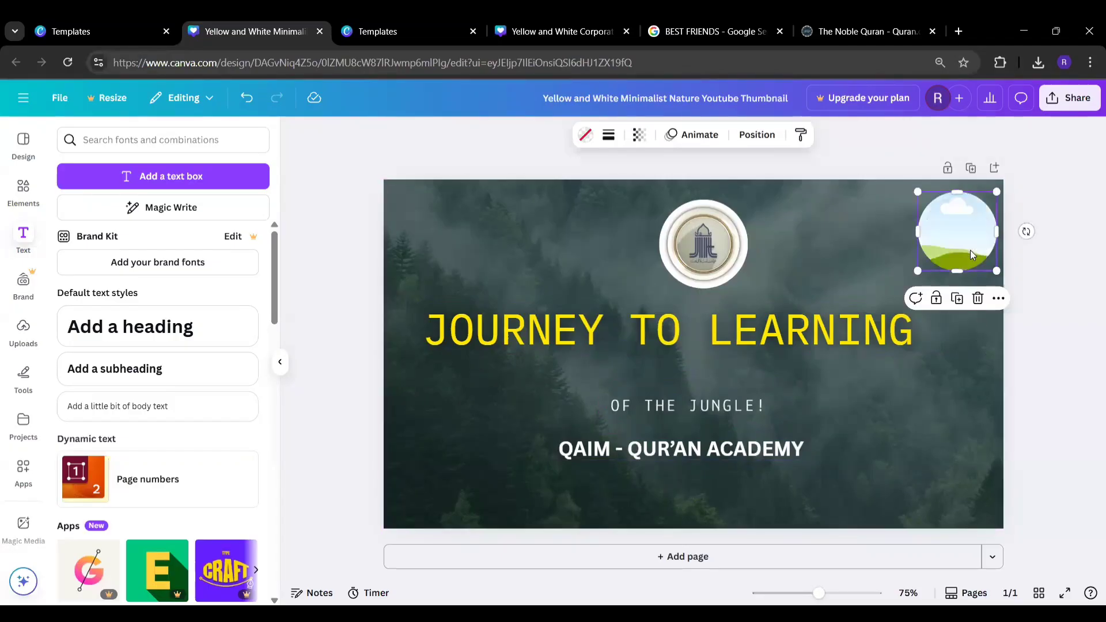
{"action": "key", "text": "Delete"}
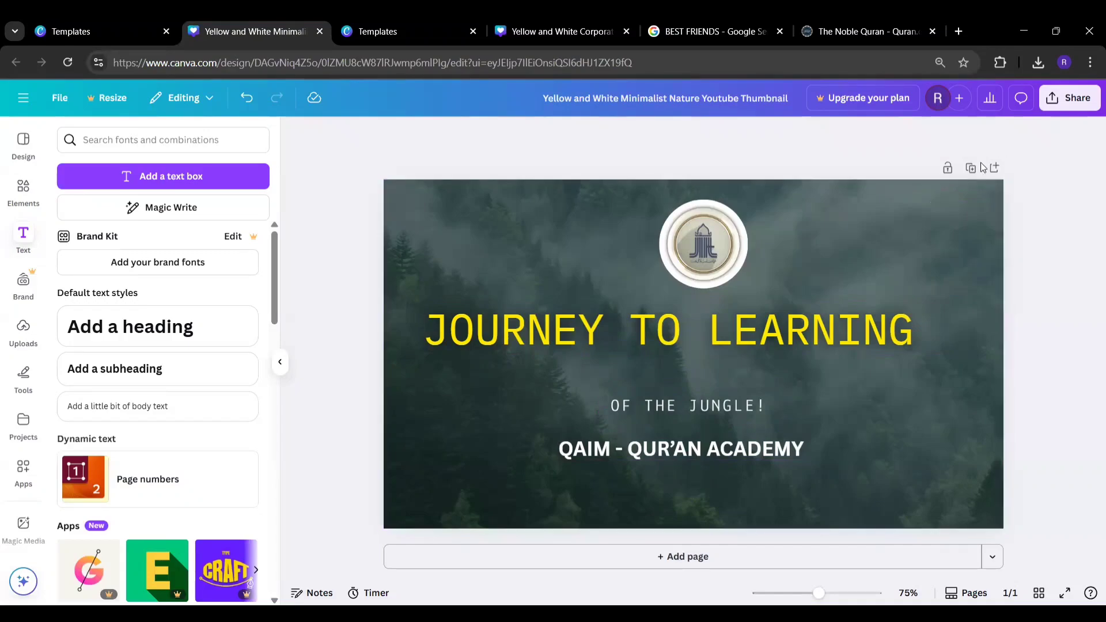
- Open the design's download settings and choose JPG as the file type
{"action": "left_click", "coordinate": [1061, 102]}
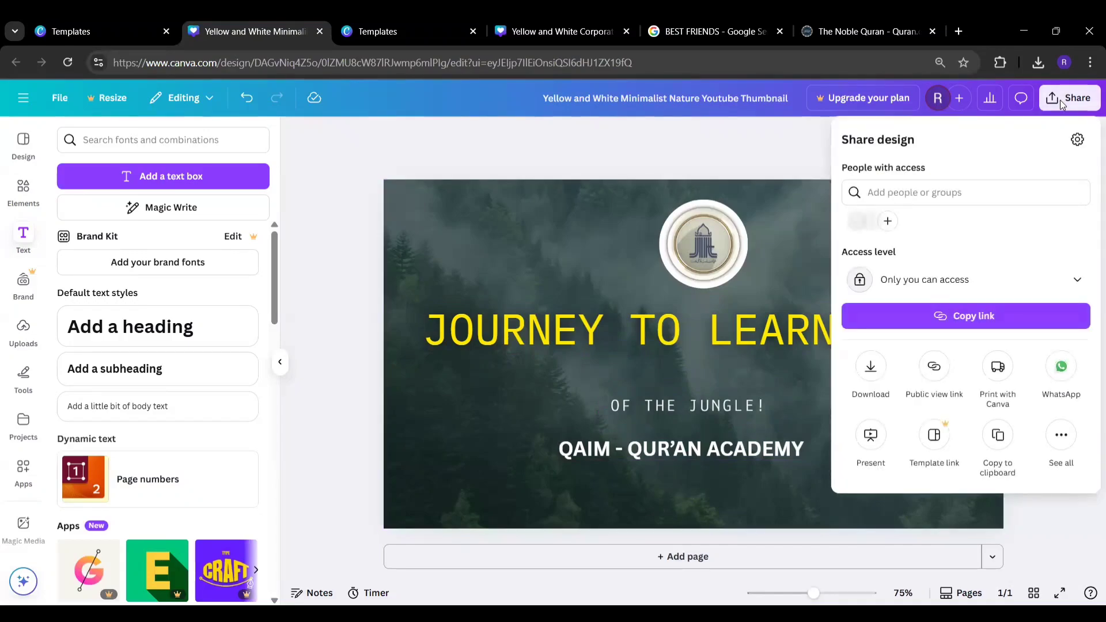
{"action": "left_click", "coordinate": [872, 369]}
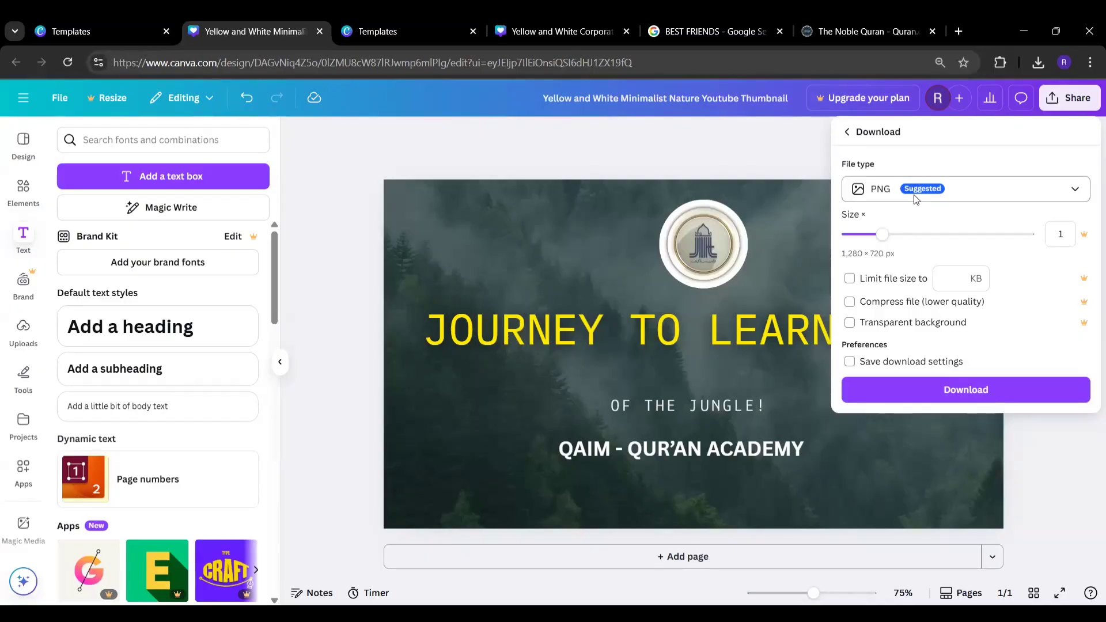
{"action": "left_click", "coordinate": [1081, 193]}
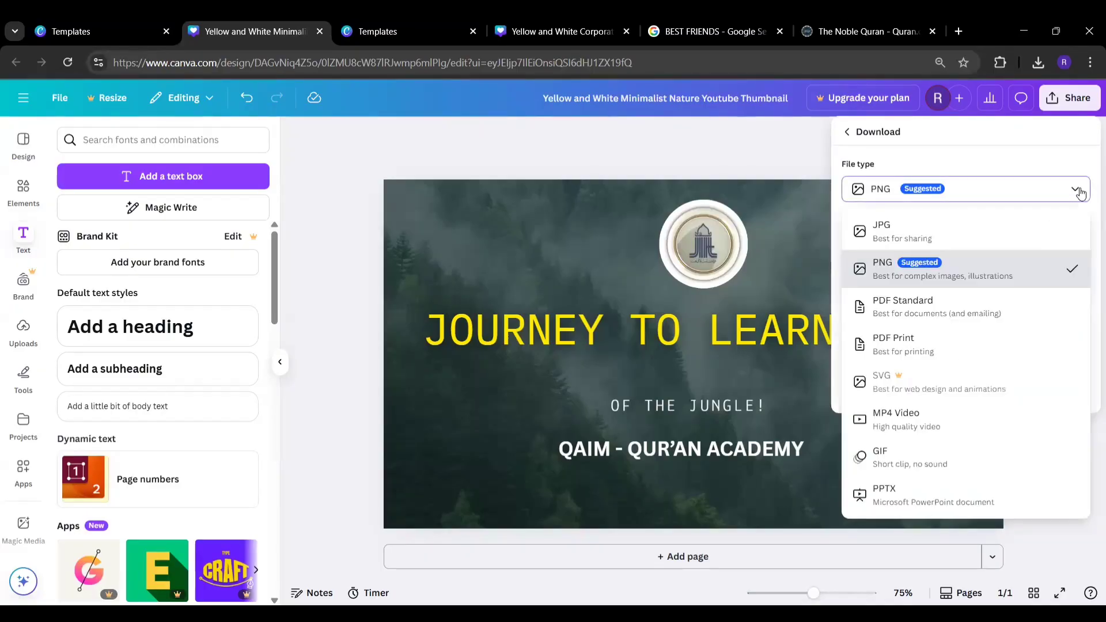
{"action": "left_click", "coordinate": [893, 229]}
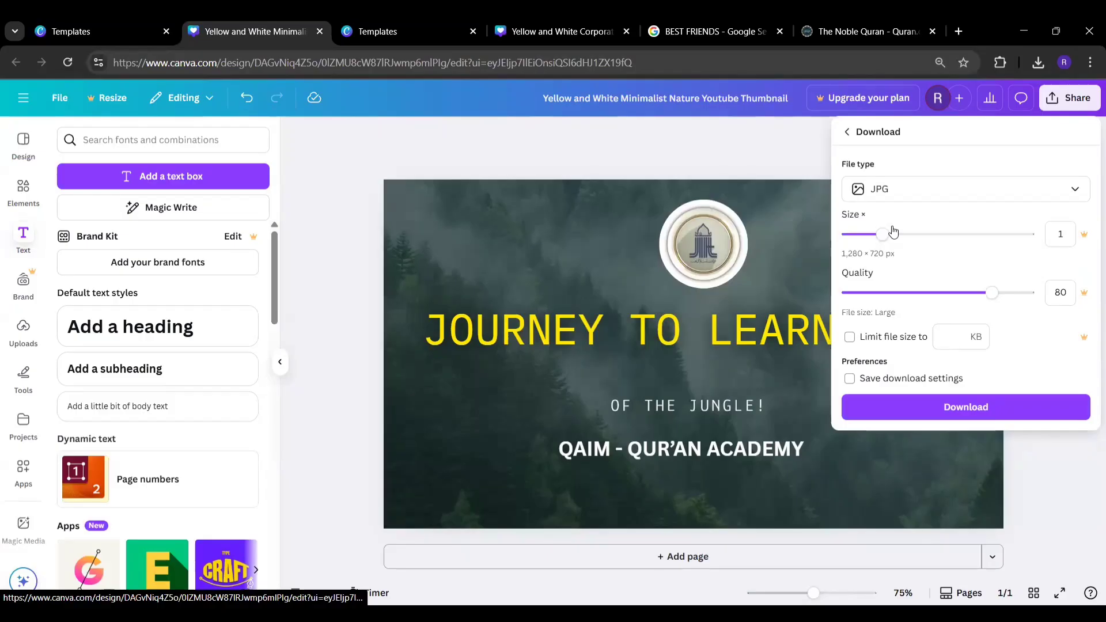
- Switch to the yellow and white Instagram post design and delete the small QR code image below the phone
{"action": "left_click", "coordinate": [106, 30]}
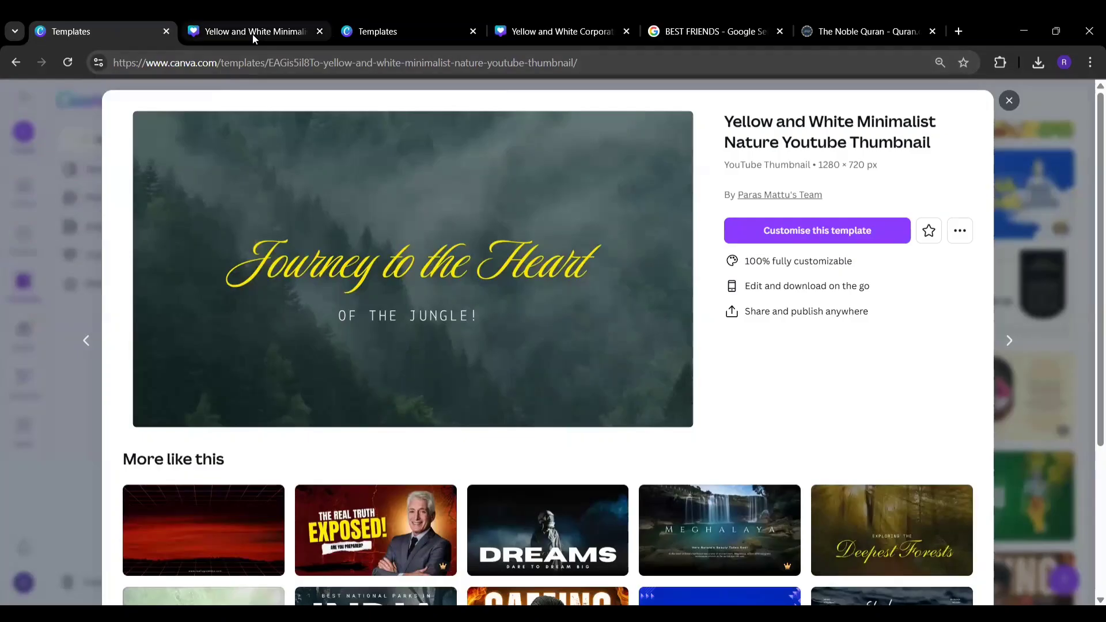
{"action": "left_click", "coordinate": [566, 39]}
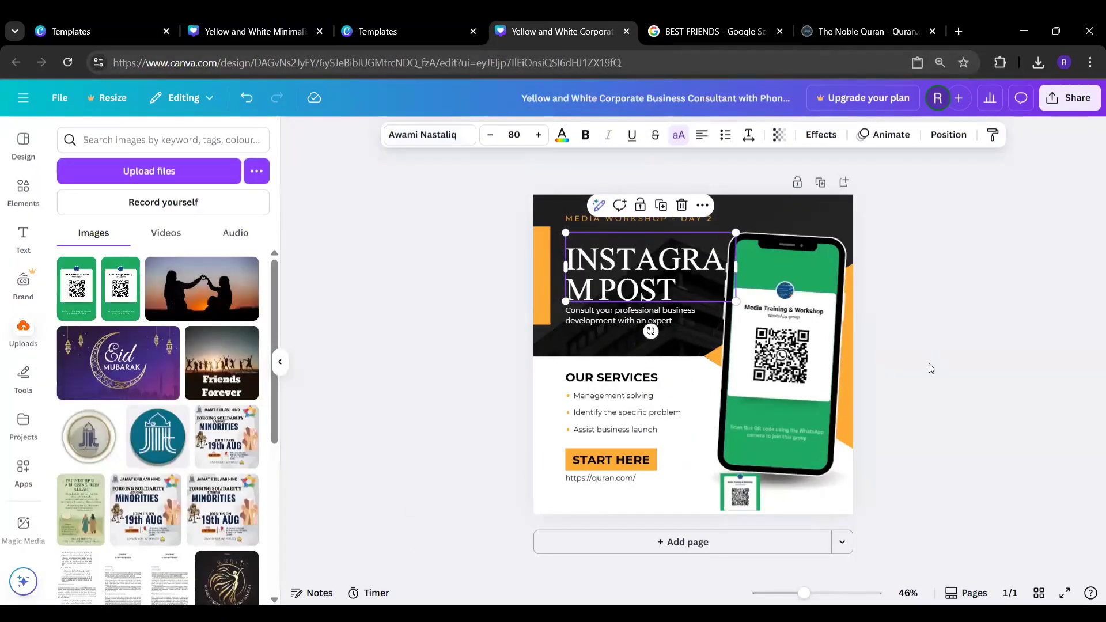
{"action": "left_click", "coordinate": [753, 490]}
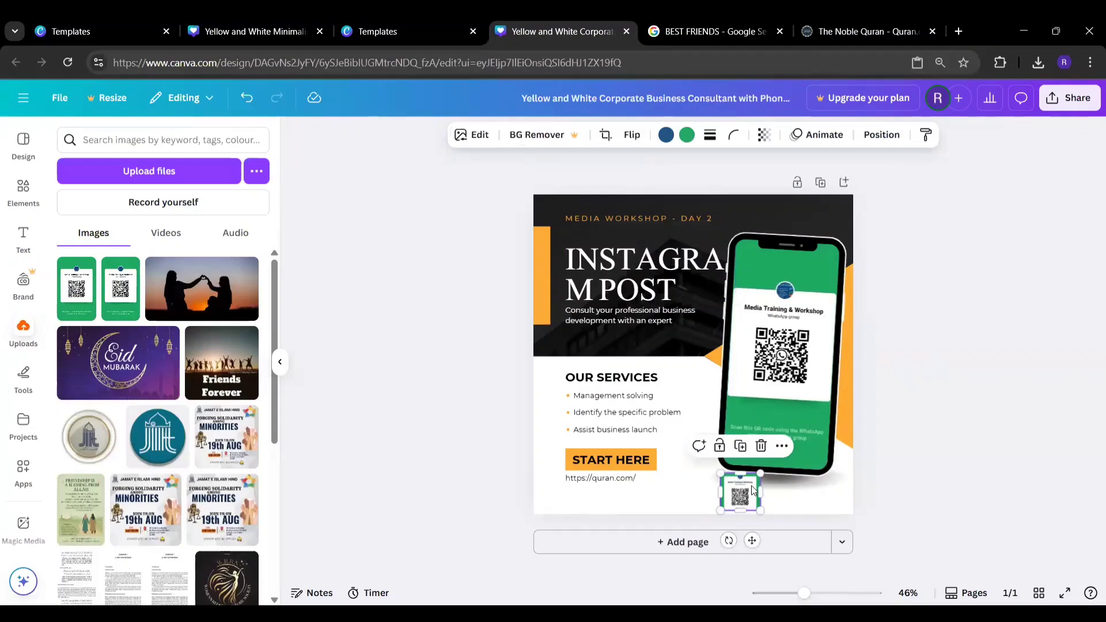
{"action": "left_click", "coordinate": [763, 456]}
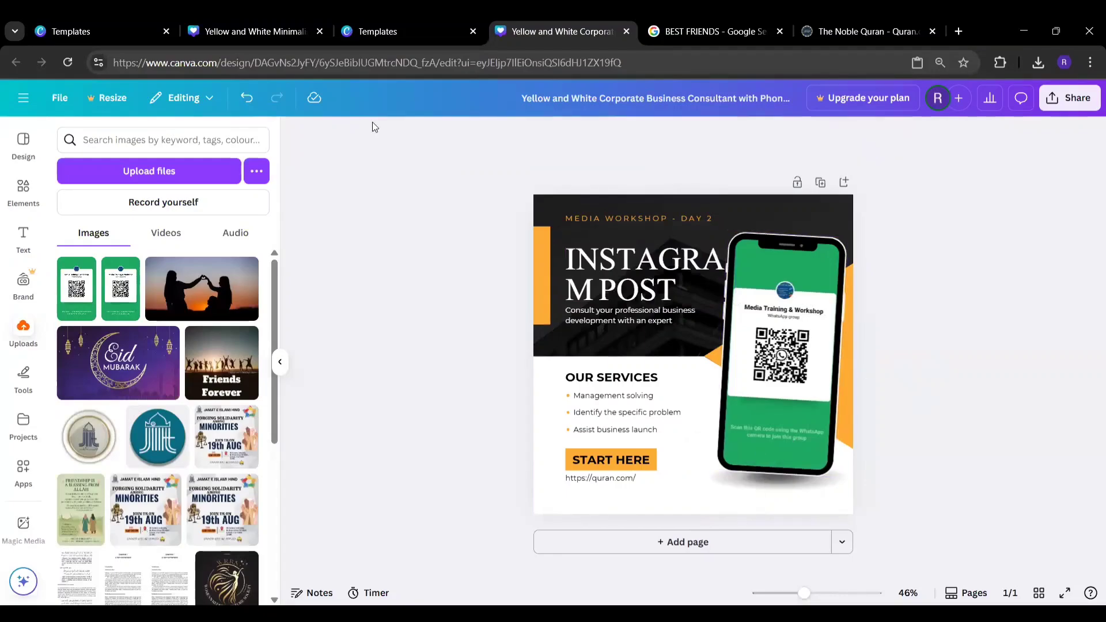
- Search the element graphics for "boarder" and add the plain black square border to the Instagram post
{"action": "left_click", "coordinate": [26, 190]}
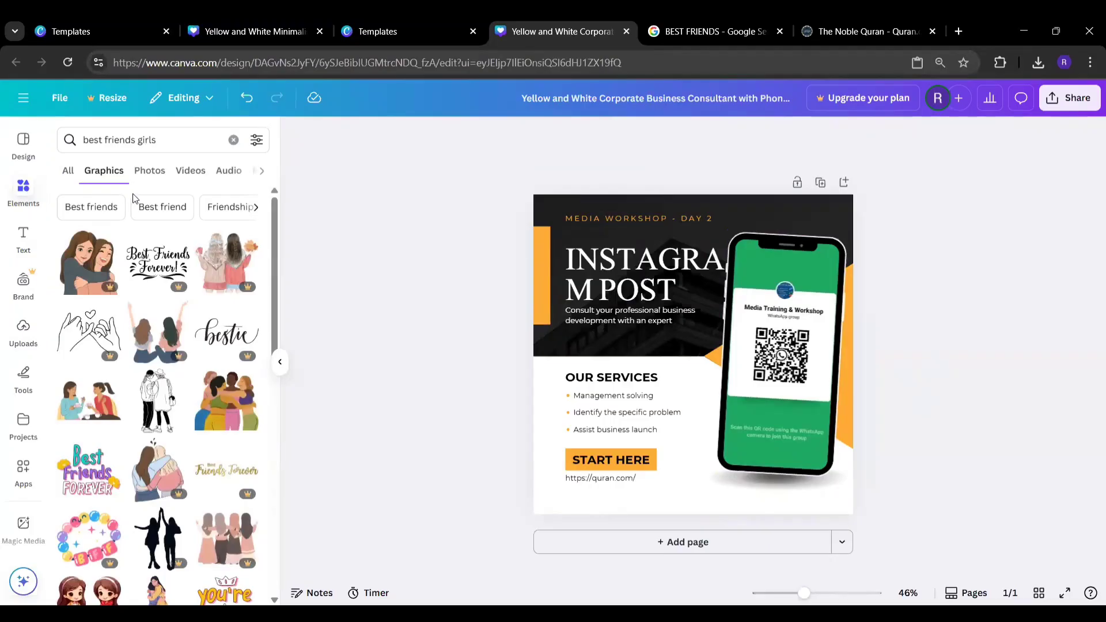
{"action": "left_click", "coordinate": [233, 140]}
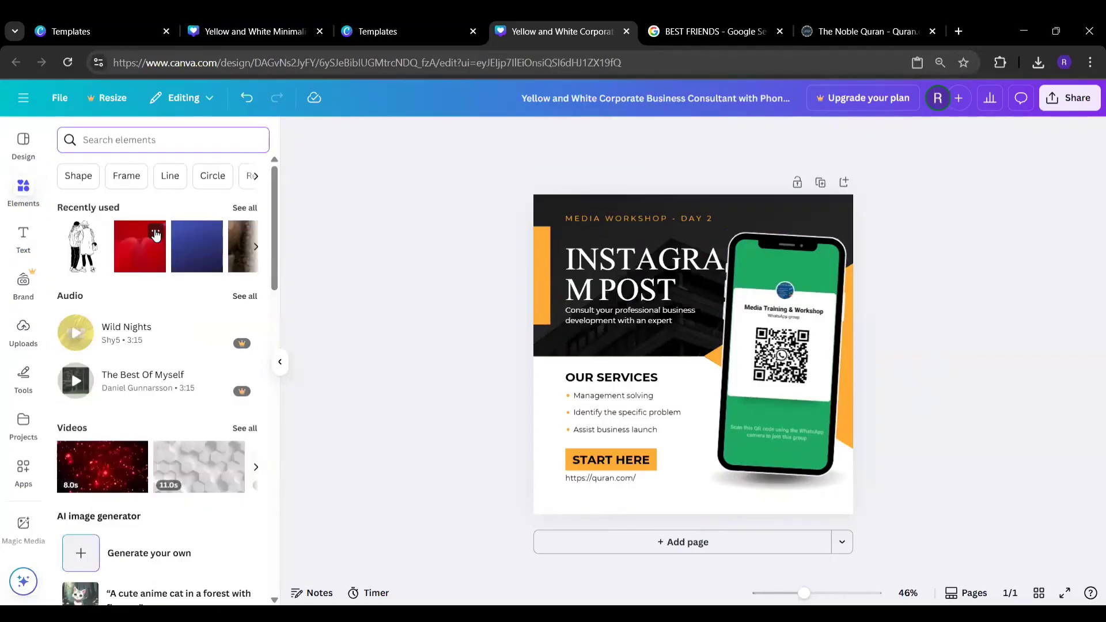
{"action": "left_click", "coordinate": [172, 180]}
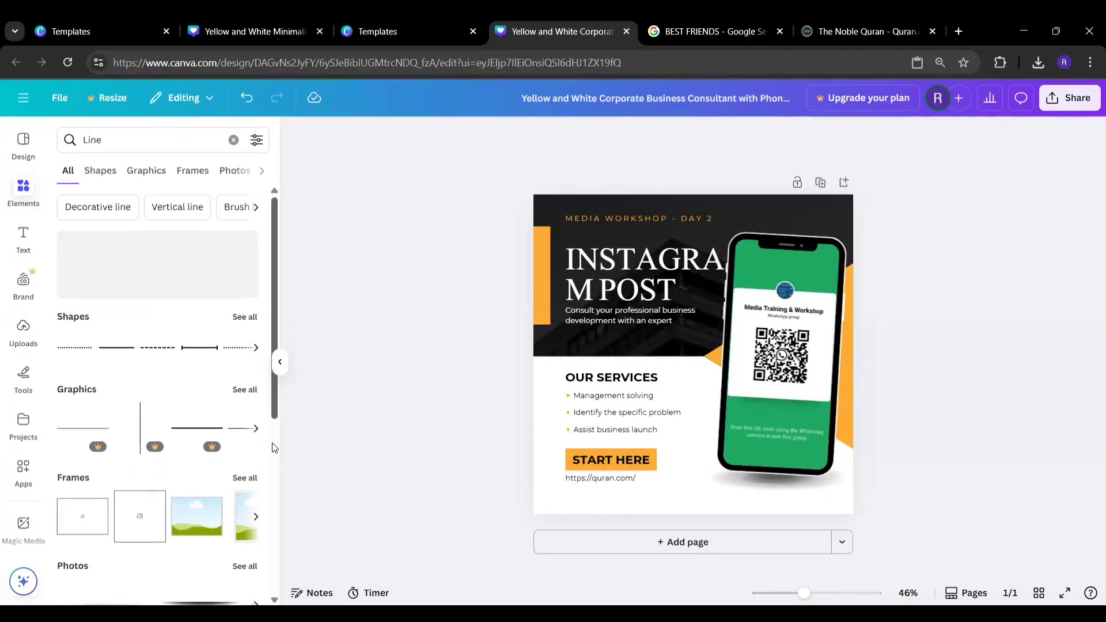
{"action": "scroll", "coordinate": [275, 448], "scroll_direction": "down", "scroll_amount": 3}
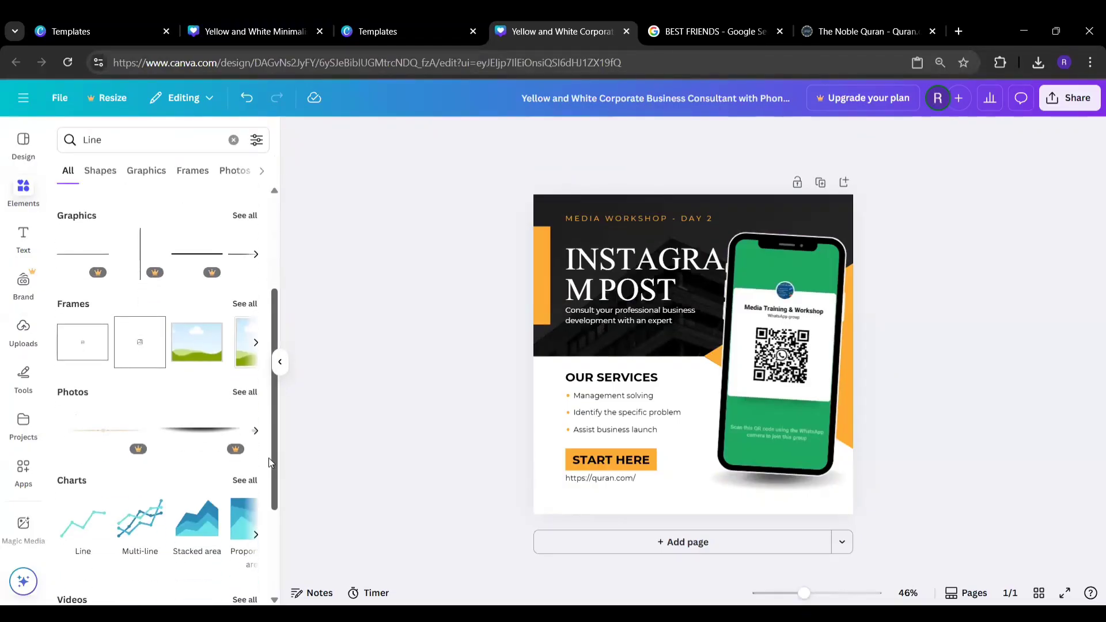
{"action": "left_click", "coordinate": [146, 360]}
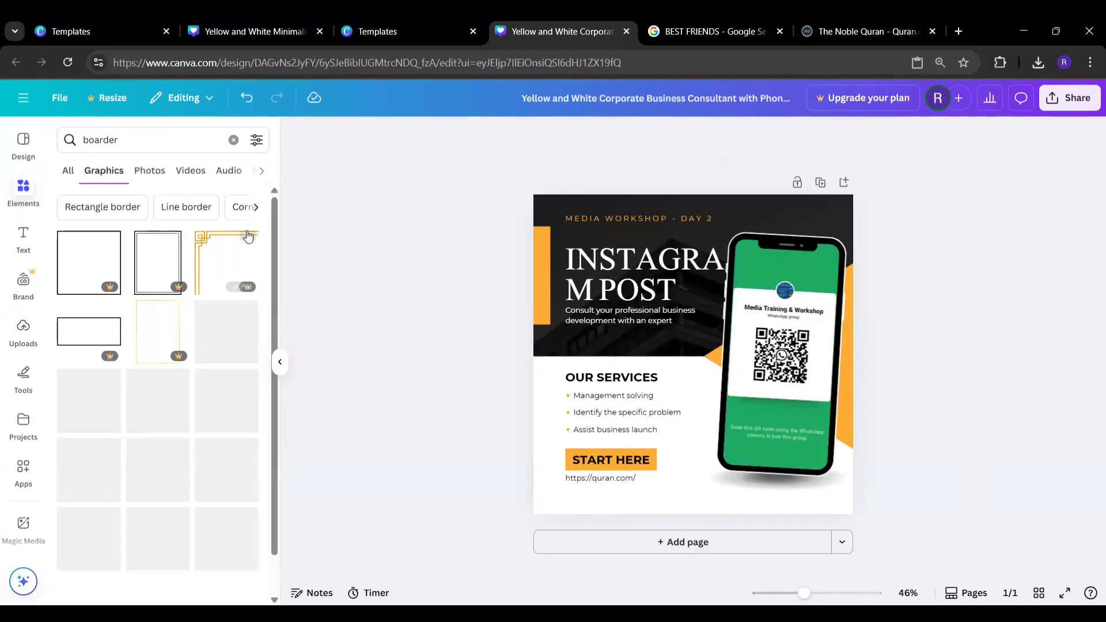
{"action": "left_click", "coordinate": [87, 282]}
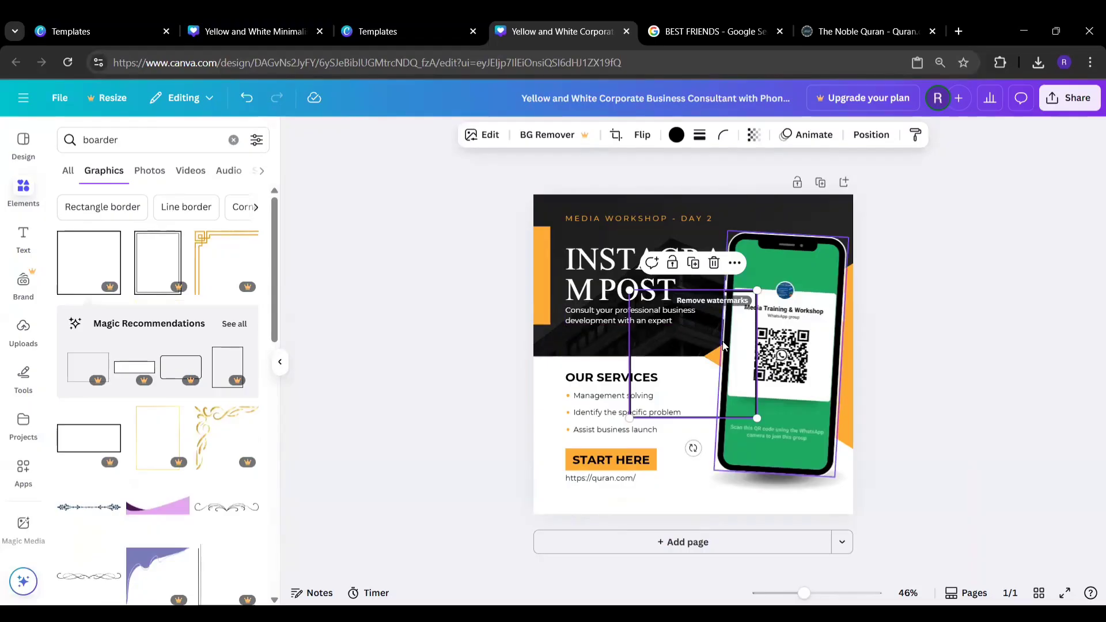
- Enlarge the black square border and centre it so it frames nearly the whole post
{"action": "left_click_drag", "start_coordinate": [754, 416], "coordinate": [858, 483]}
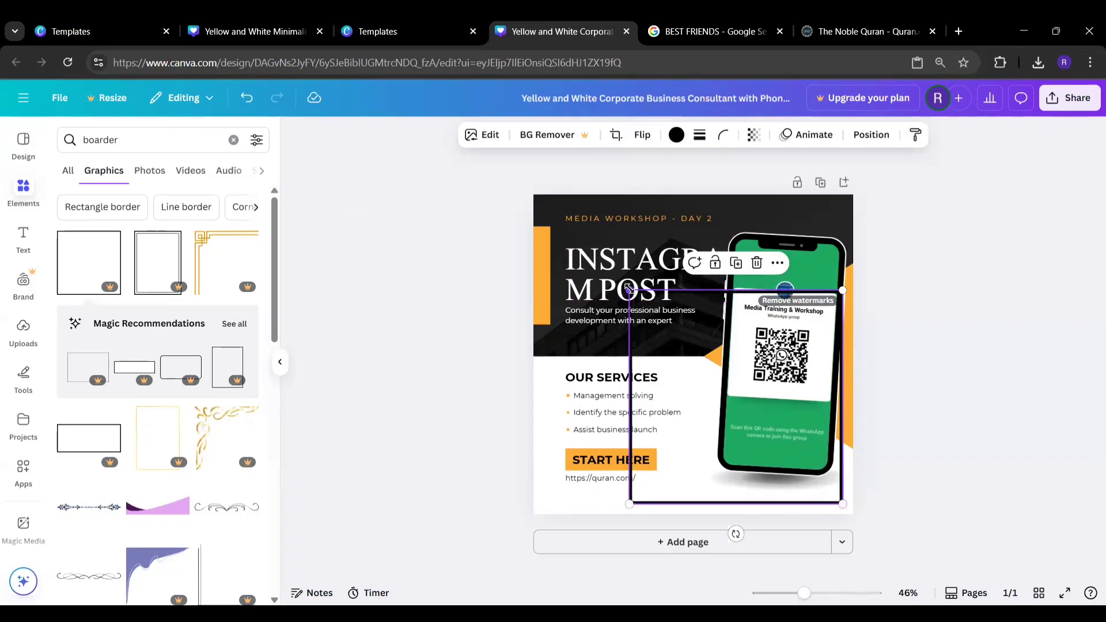
{"action": "left_click_drag", "start_coordinate": [629, 291], "coordinate": [514, 227]}
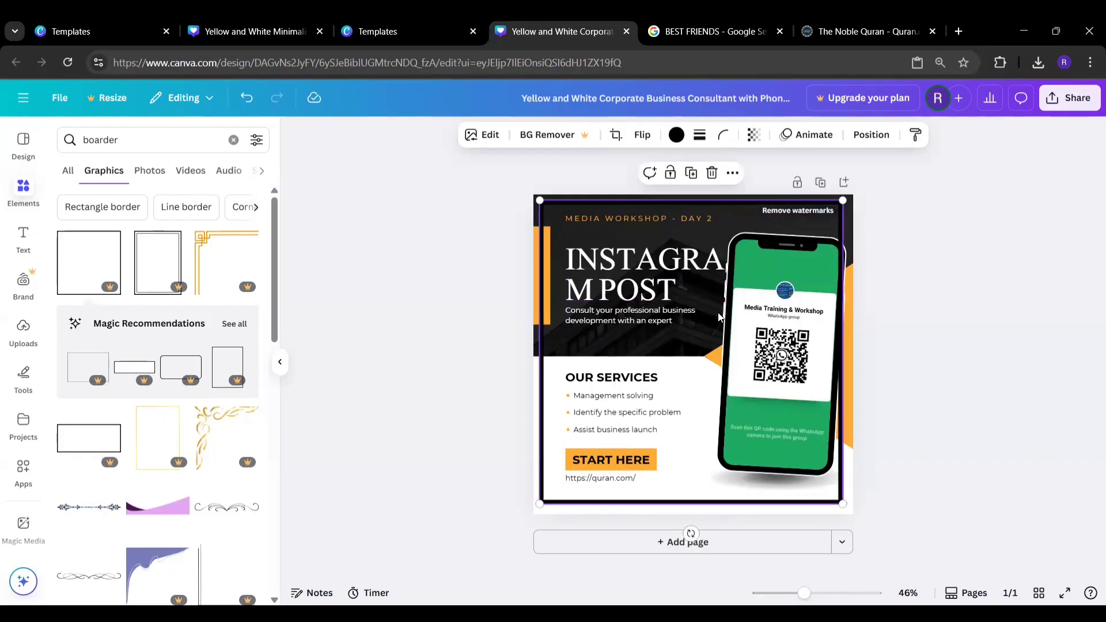
{"action": "left_click_drag", "start_coordinate": [688, 379], "coordinate": [688, 380]}
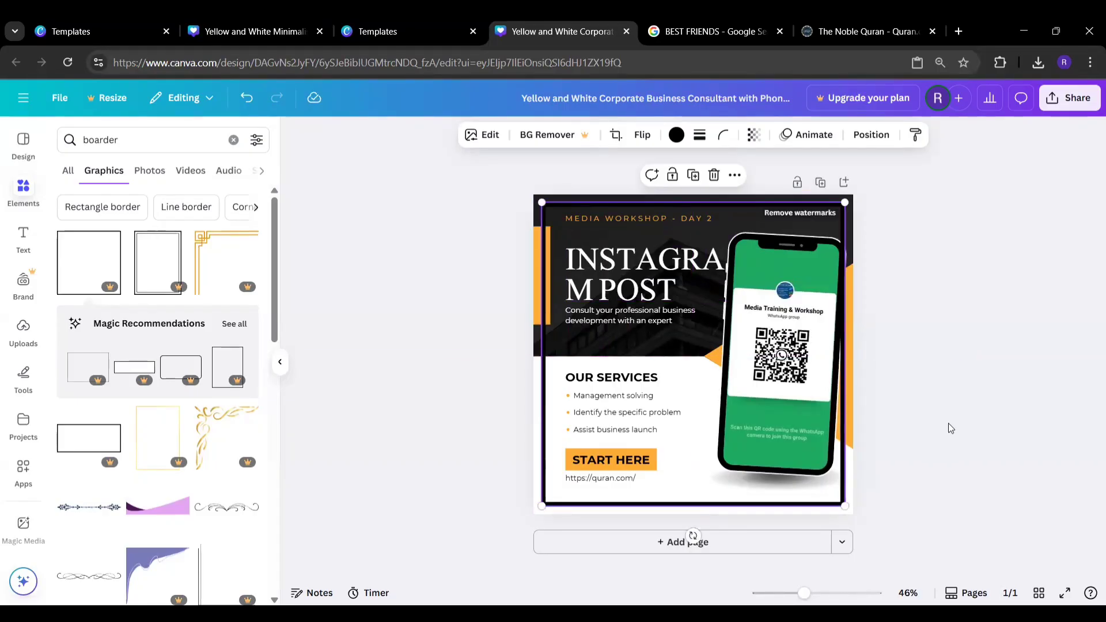
{"action": "left_click", "coordinate": [1030, 436]}
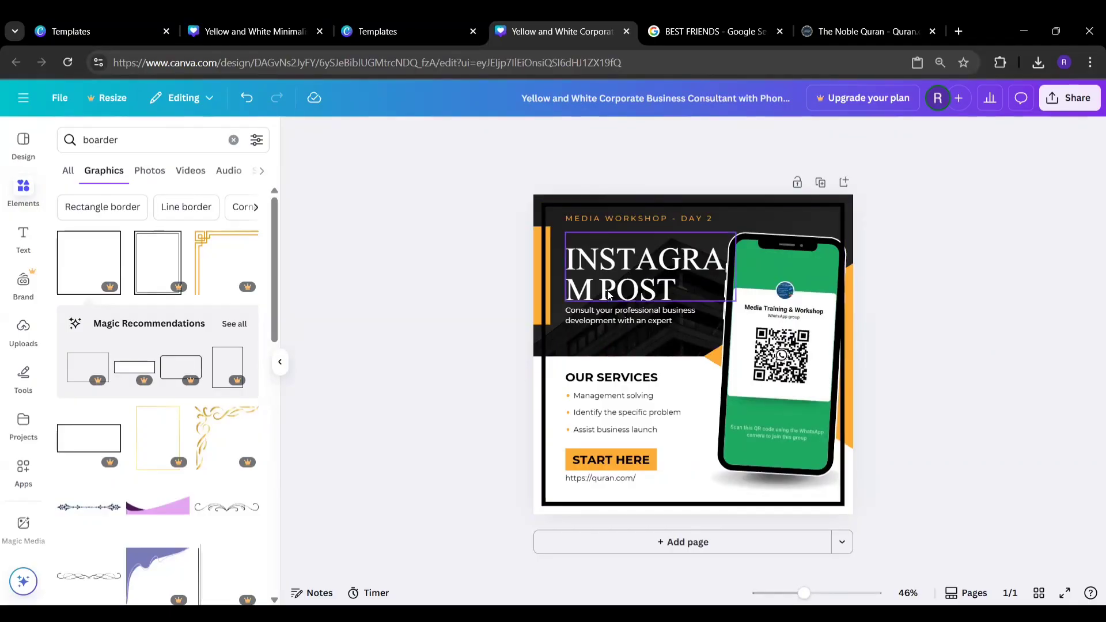
- Search the graphics for "FLOWER boarder" and add the multicoloured rectangular flower border to the post, slightly enlarged
{"action": "left_click", "coordinate": [148, 140]}
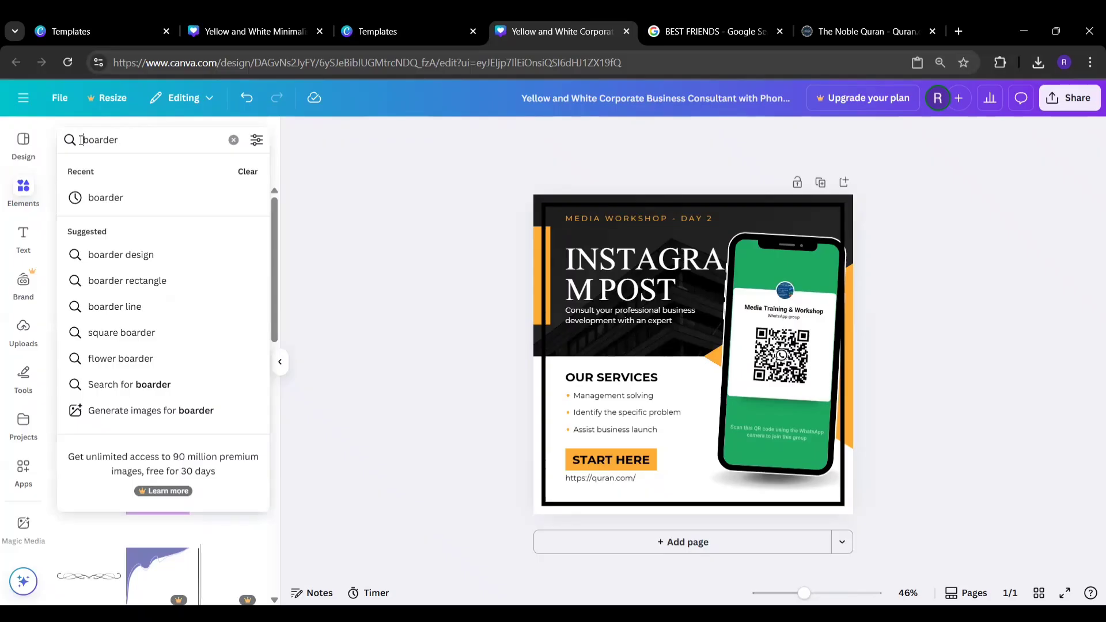
{"action": "left_click", "coordinate": [80, 140]}
{"action": "type", "text": "FLOWER"}
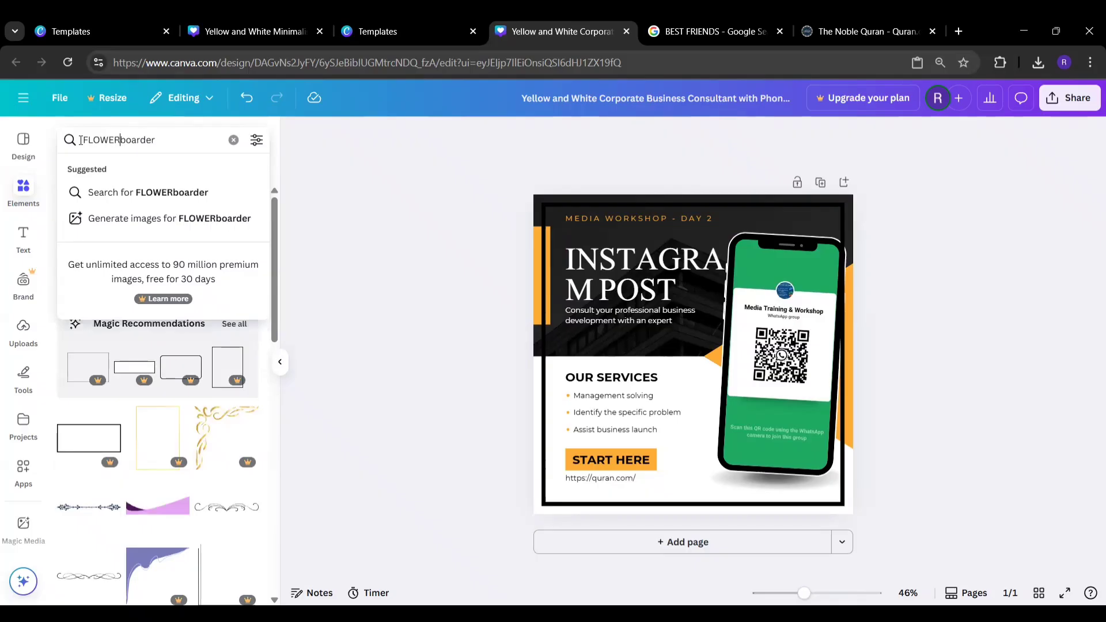
{"action": "key", "text": "Return"}
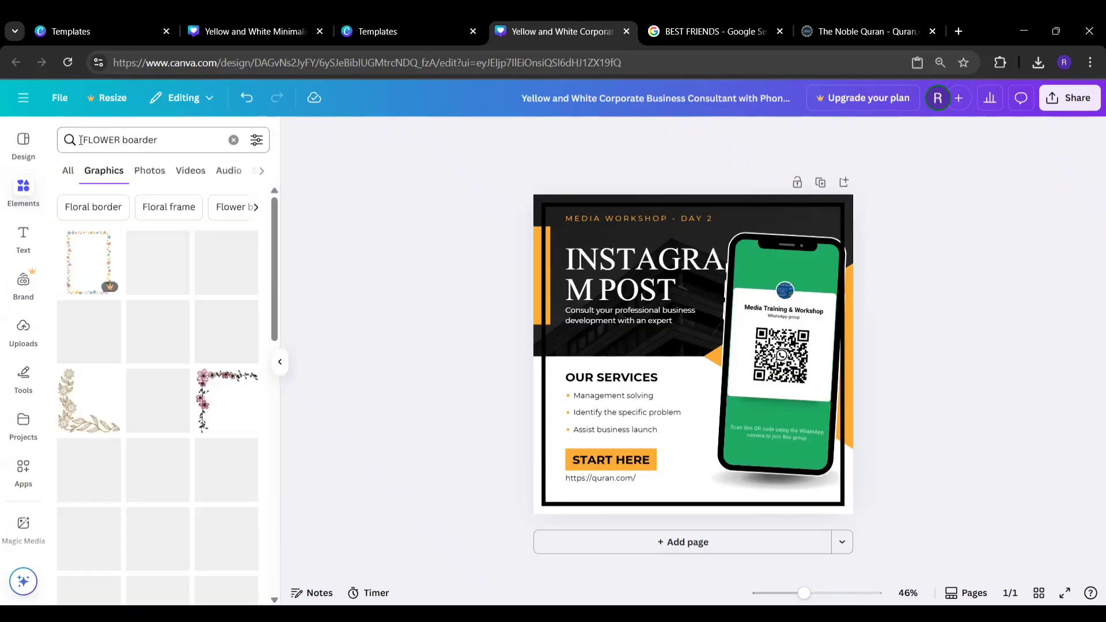
{"action": "left_click", "coordinate": [90, 261]}
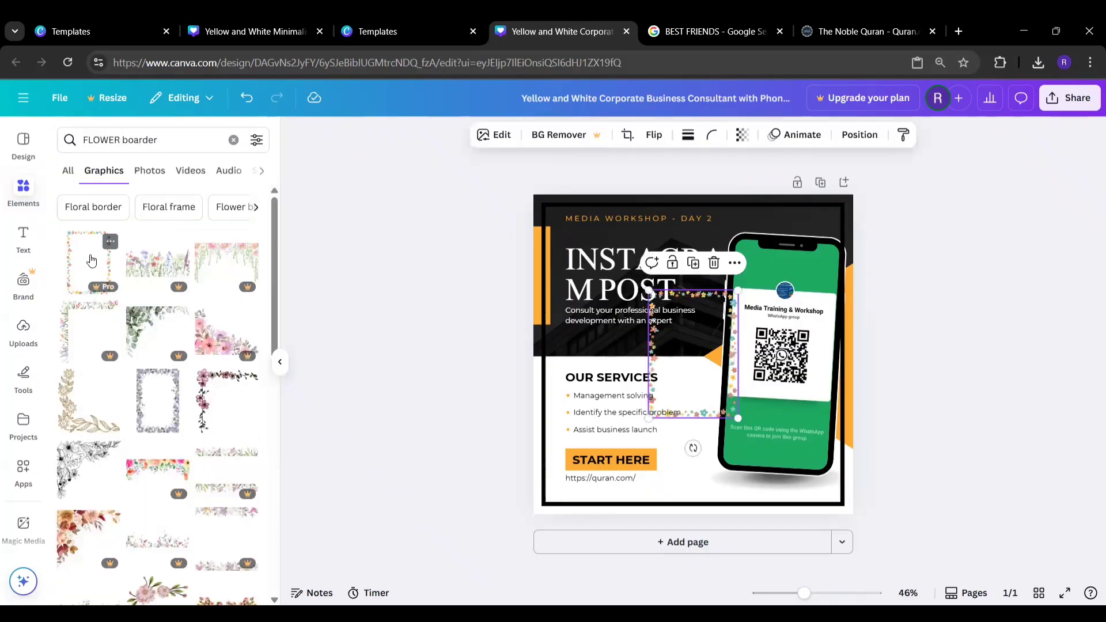
{"action": "left_click_drag", "start_coordinate": [738, 419], "coordinate": [807, 464]}
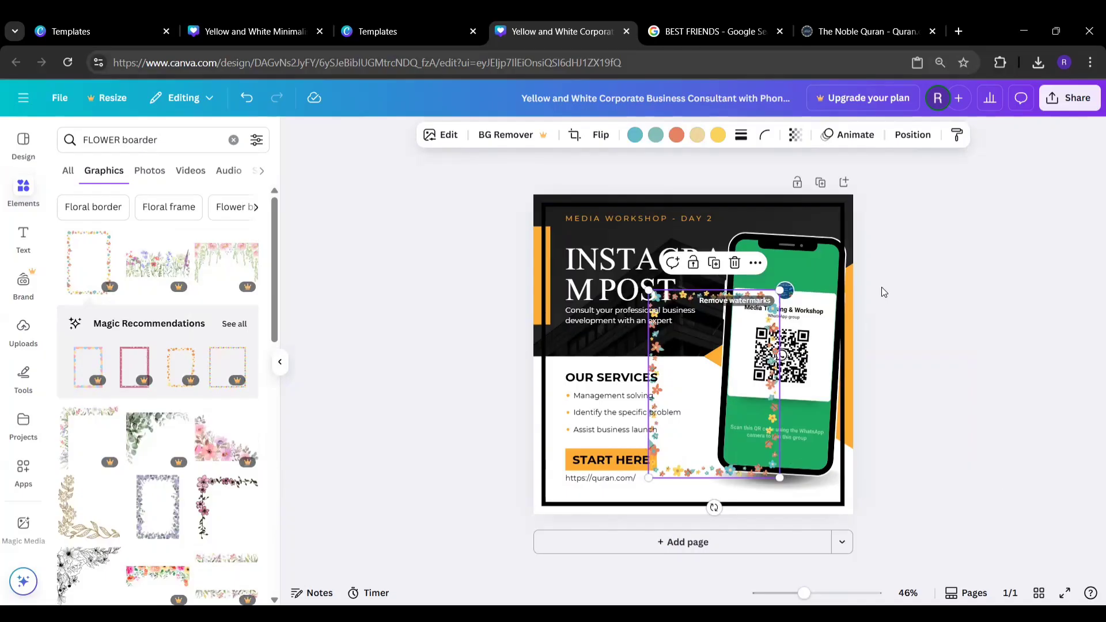
- Add a second page and place the multicoloured flower border on it, enlarged to nearly the page's full height
{"action": "left_click", "coordinate": [759, 549]}
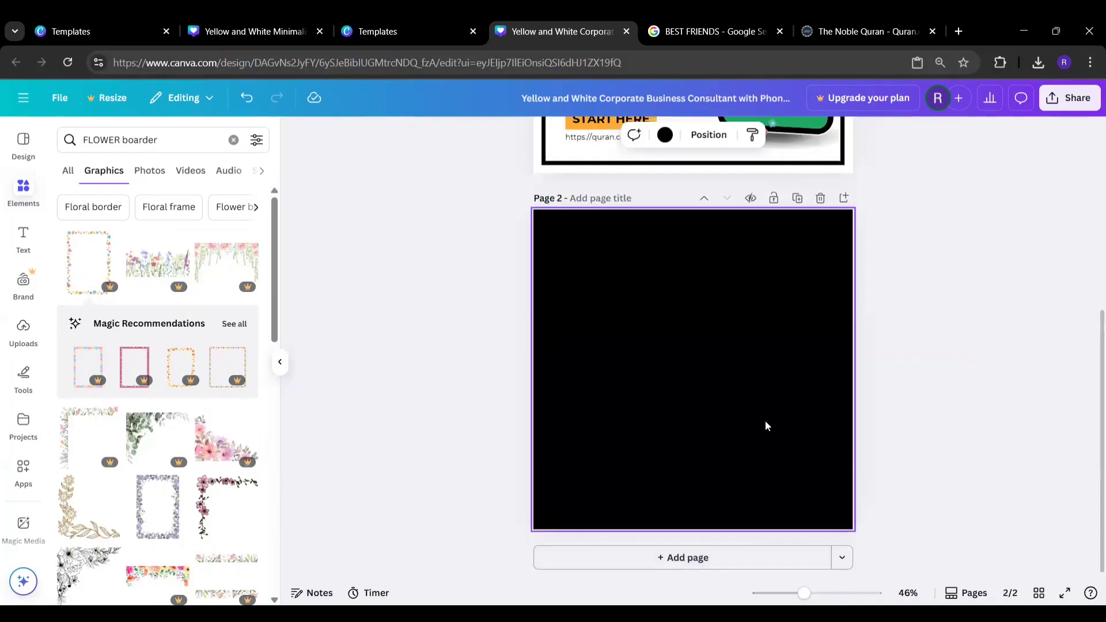
{"action": "left_click", "coordinate": [91, 264]}
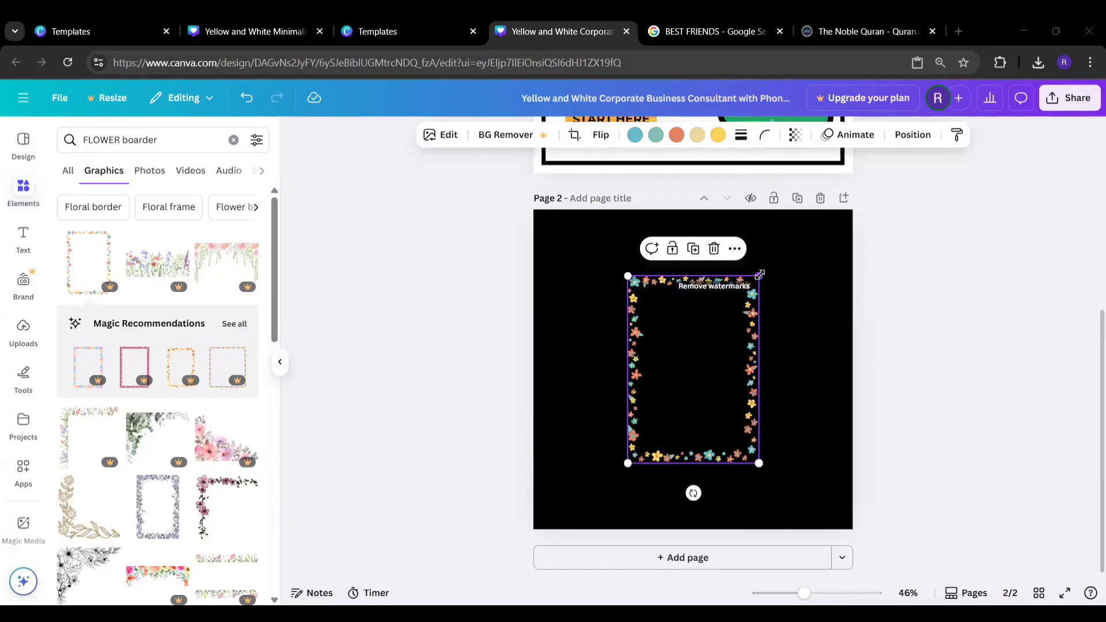
{"action": "left_click_drag", "start_coordinate": [759, 276], "coordinate": [798, 222]}
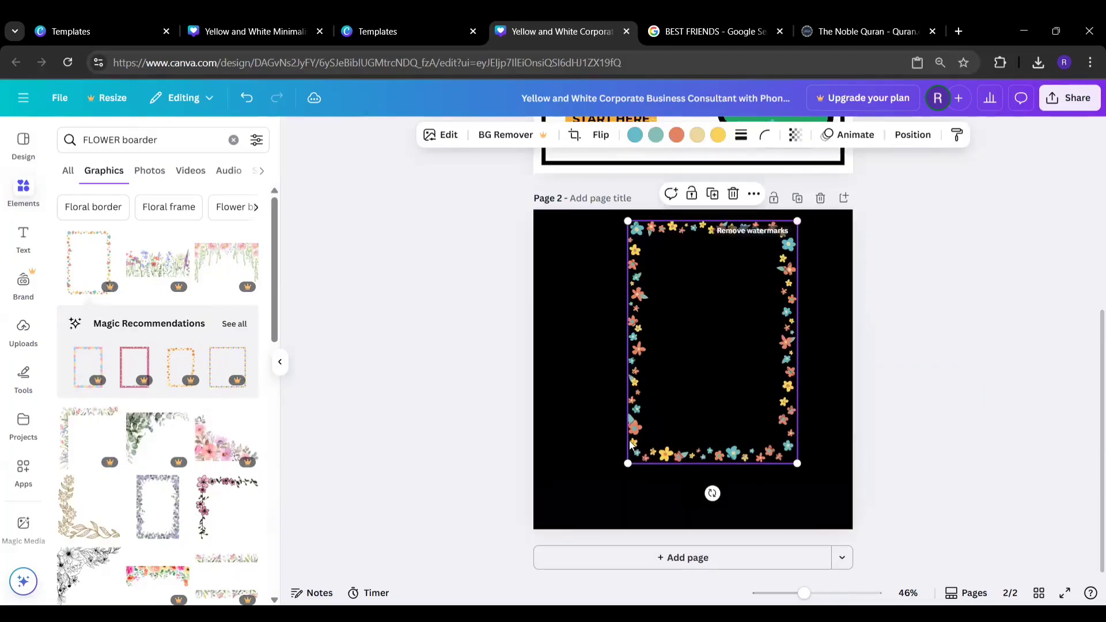
{"action": "left_click_drag", "start_coordinate": [625, 458], "coordinate": [585, 506]}
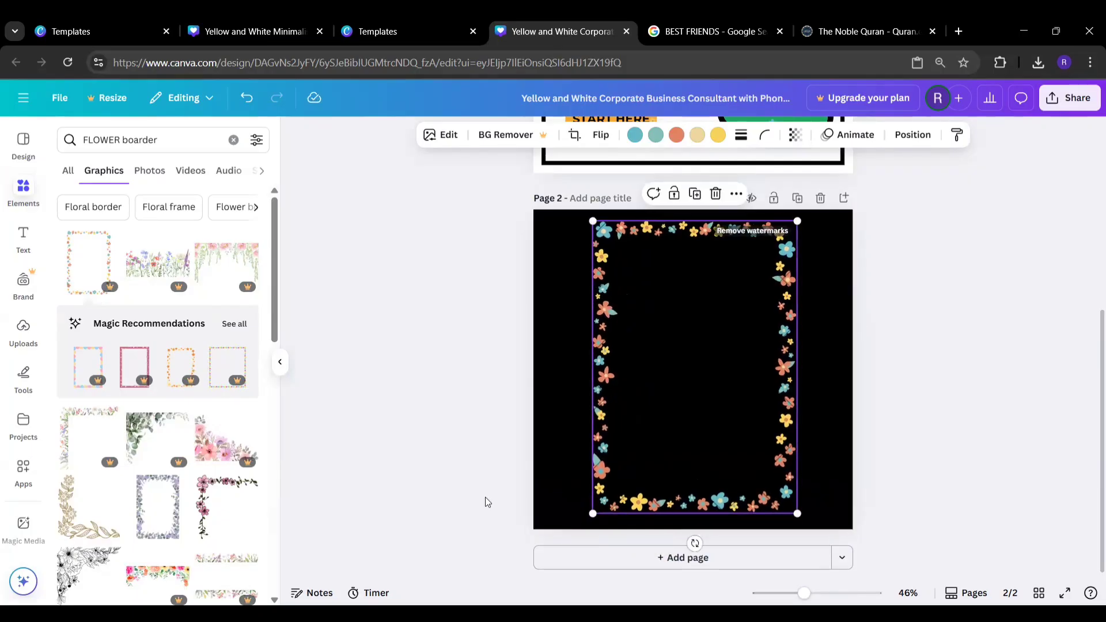
- Replace the multicoloured flower border on page 2 with the gold floral corner graphic, placed in the page's lower-left corner
{"action": "left_click", "coordinate": [280, 366]}
{"action": "left_click", "coordinate": [43, 194]}
{"action": "left_click", "coordinate": [95, 495]}
{"action": "left_click", "coordinate": [602, 250]}
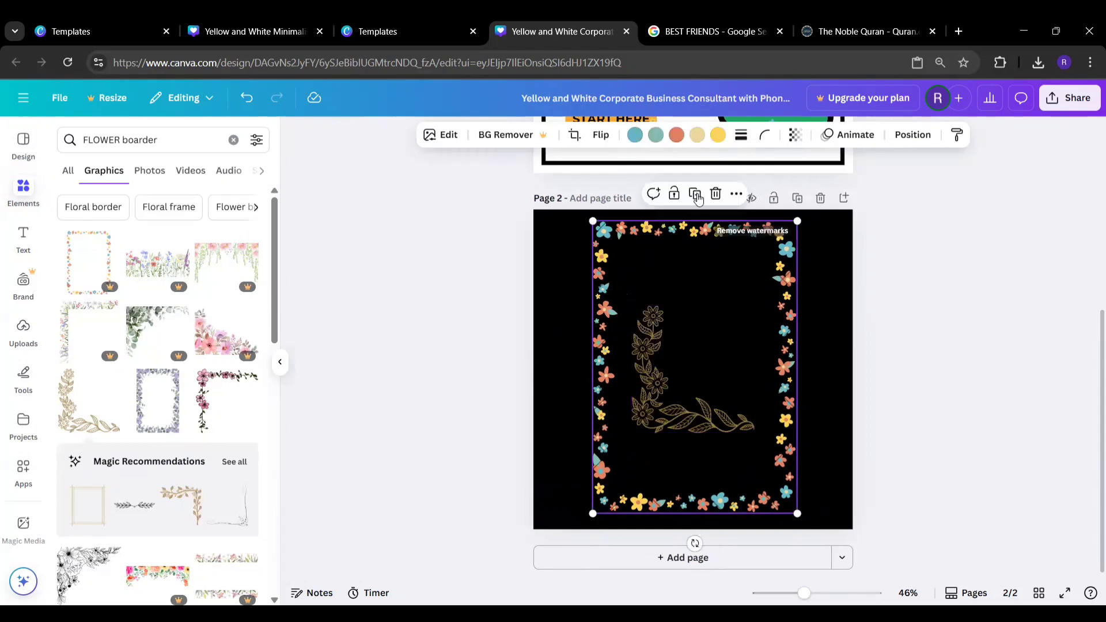
{"action": "left_click", "coordinate": [718, 197]}
{"action": "left_click_drag", "start_coordinate": [602, 424], "coordinate": [550, 464]}
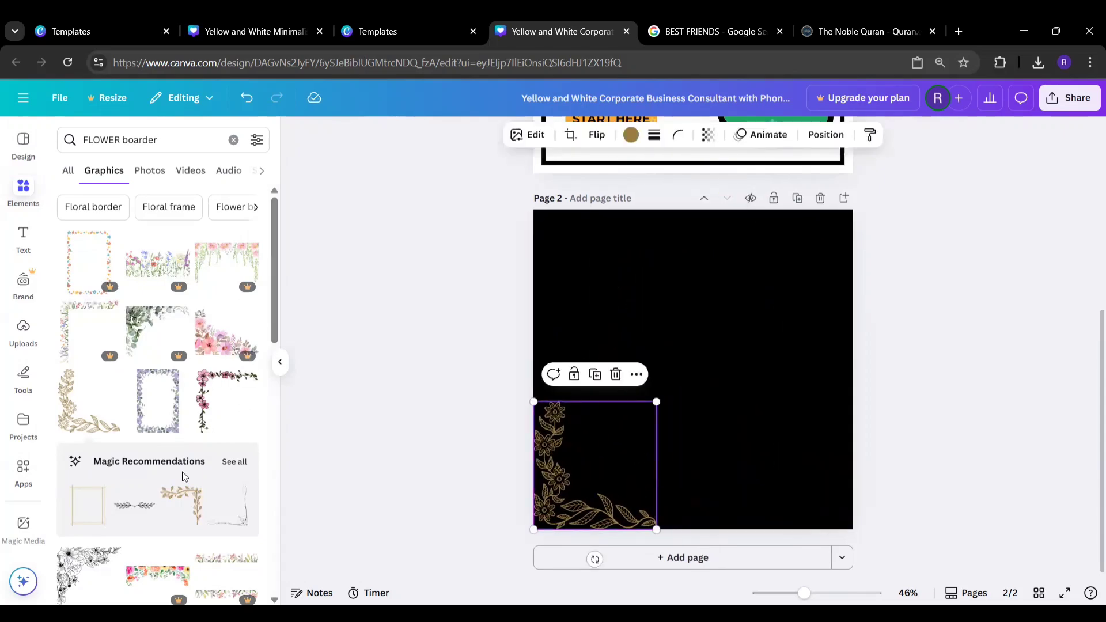
- Add the recommended golden-brown leafy branch corner graphic to page 2 and place it in the page's upper-right corner
{"action": "left_click", "coordinate": [191, 494]}
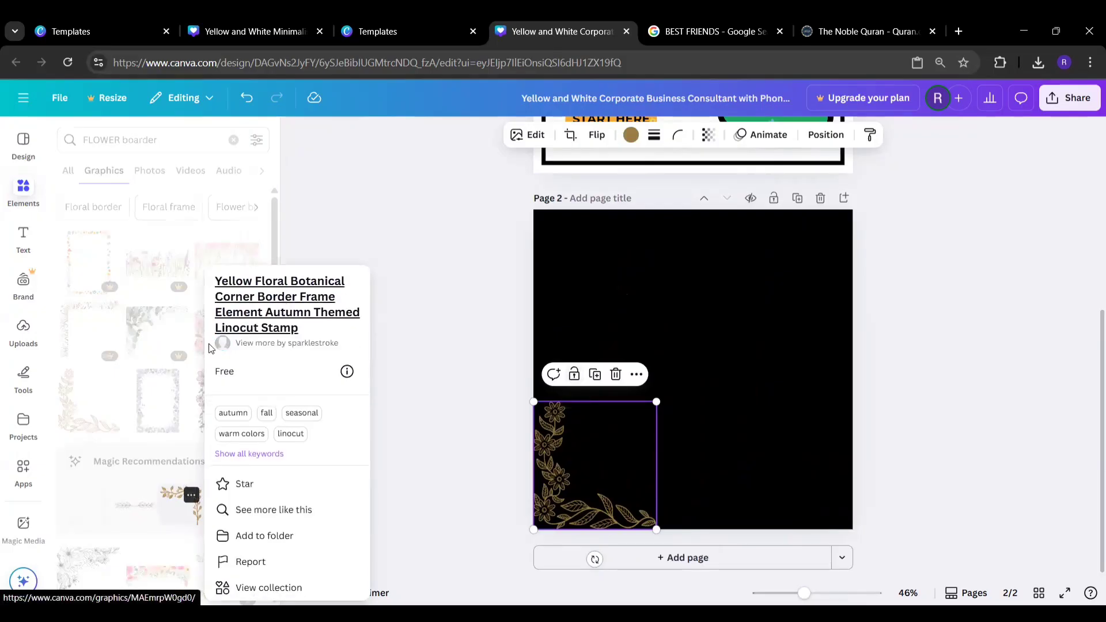
{"action": "left_click", "coordinate": [419, 436]}
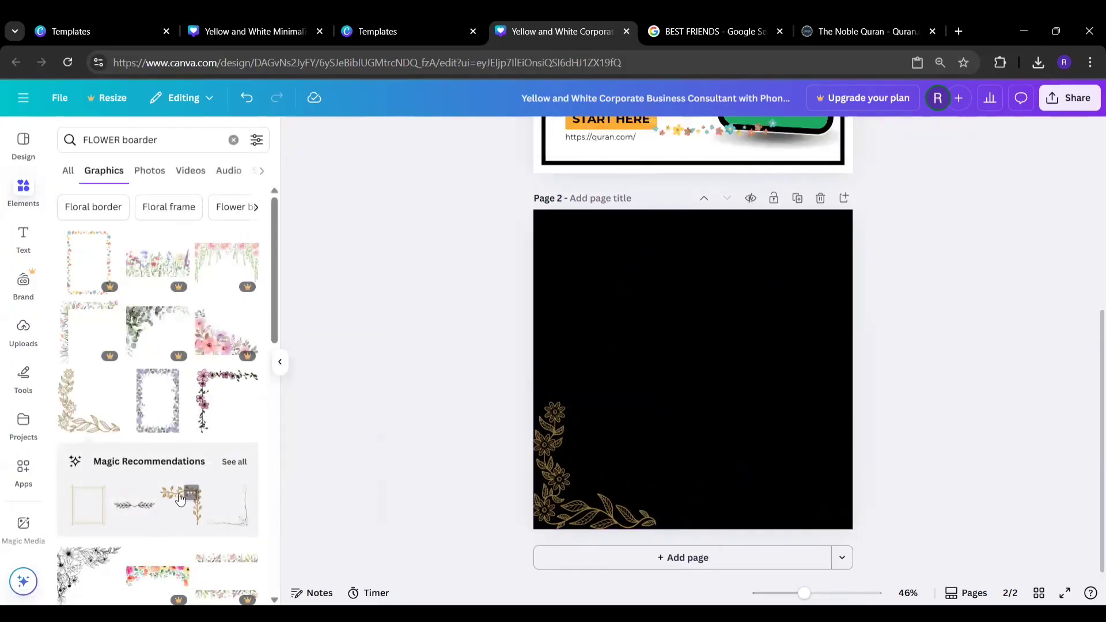
{"action": "left_click", "coordinate": [179, 493]}
{"action": "left_click_drag", "start_coordinate": [739, 351], "coordinate": [840, 246]}
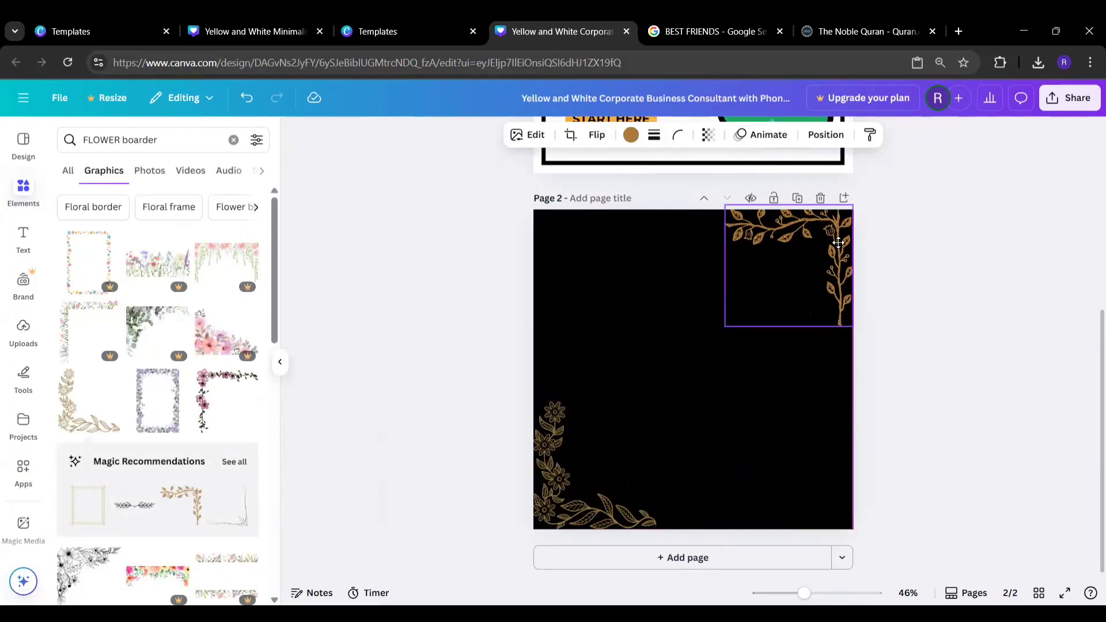
{"action": "left_click", "coordinate": [990, 286]}
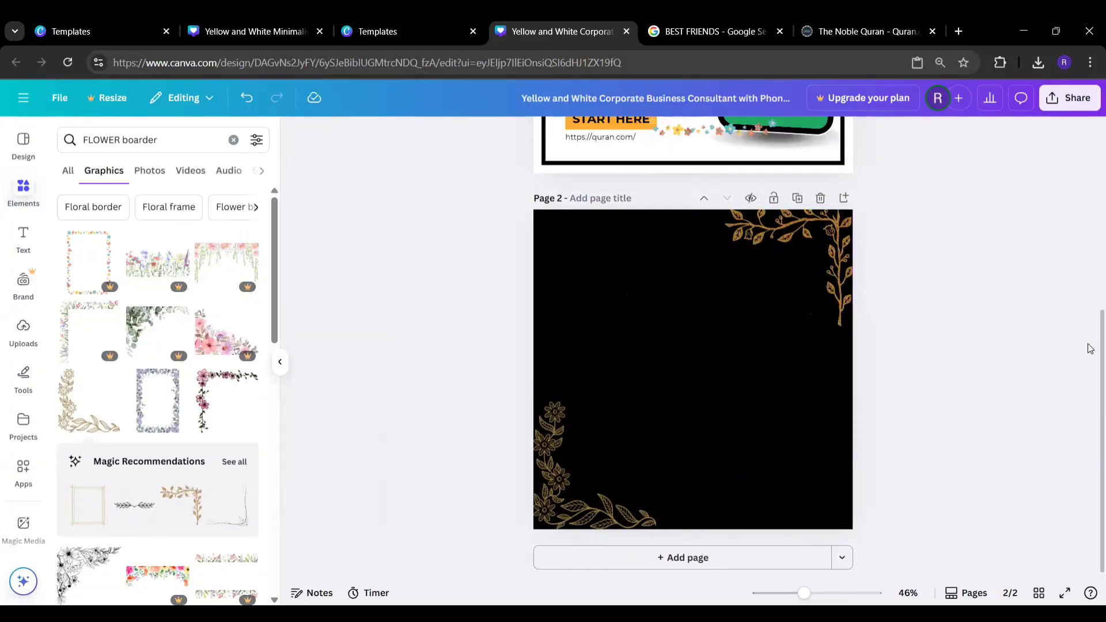
- Add the pink blossom corner graphic to page 2 and place it in the page's upper-left corner
{"action": "left_click", "coordinate": [225, 382]}
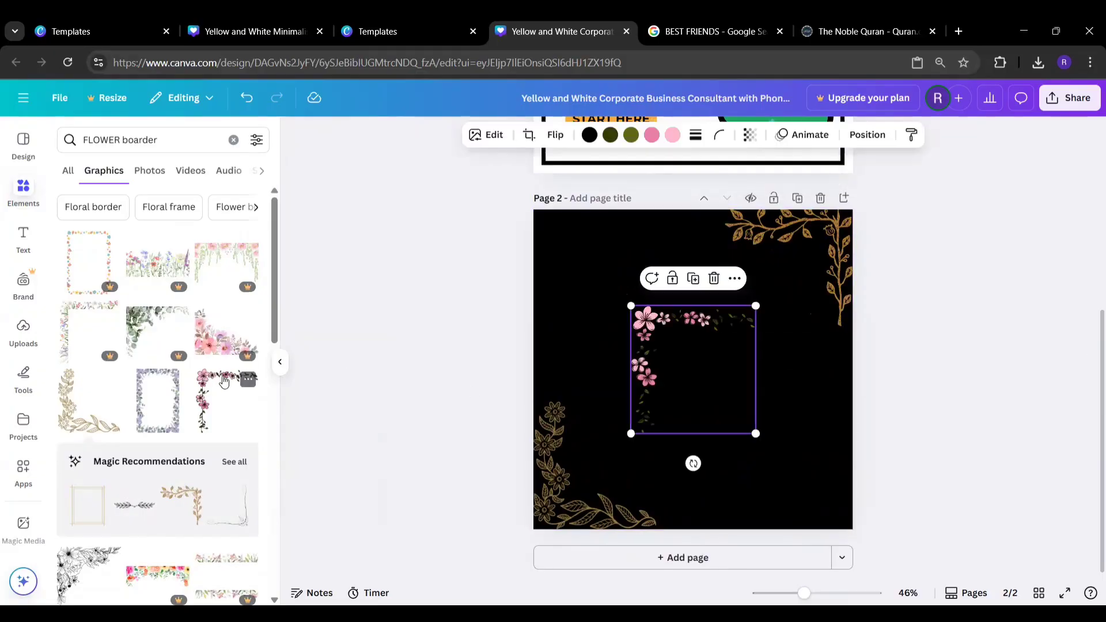
{"action": "left_click_drag", "start_coordinate": [646, 339], "coordinate": [548, 243]}
{"action": "left_click", "coordinate": [979, 296]}
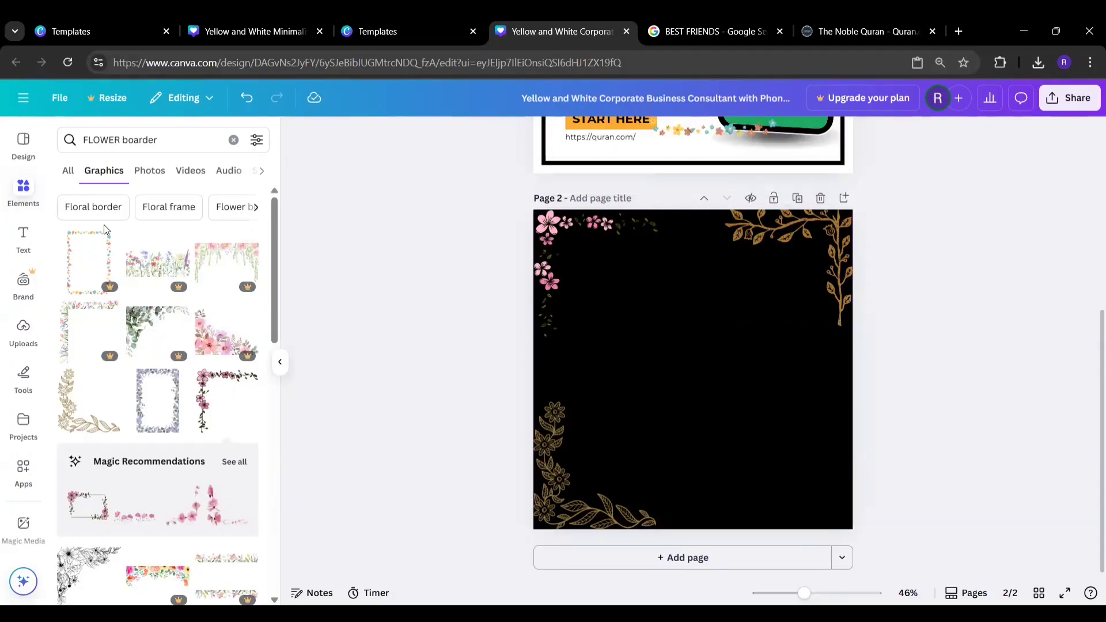
- Browse the other element categories for flower borders and add the round picture frame with blue petals to page 2
{"action": "left_click", "coordinate": [259, 175]}
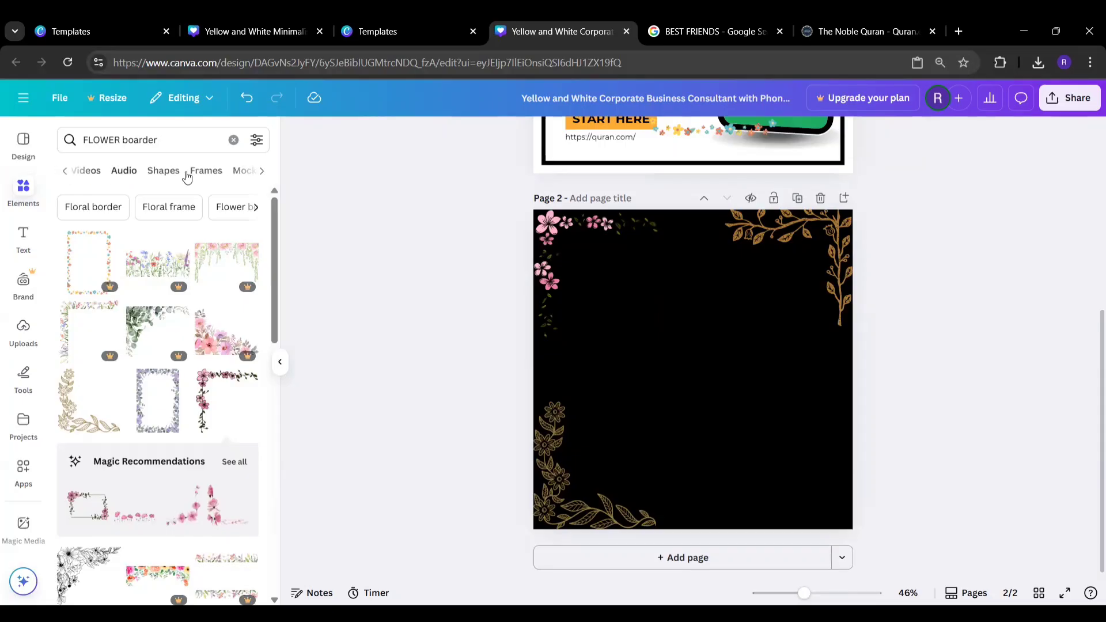
{"action": "left_click", "coordinate": [238, 177]}
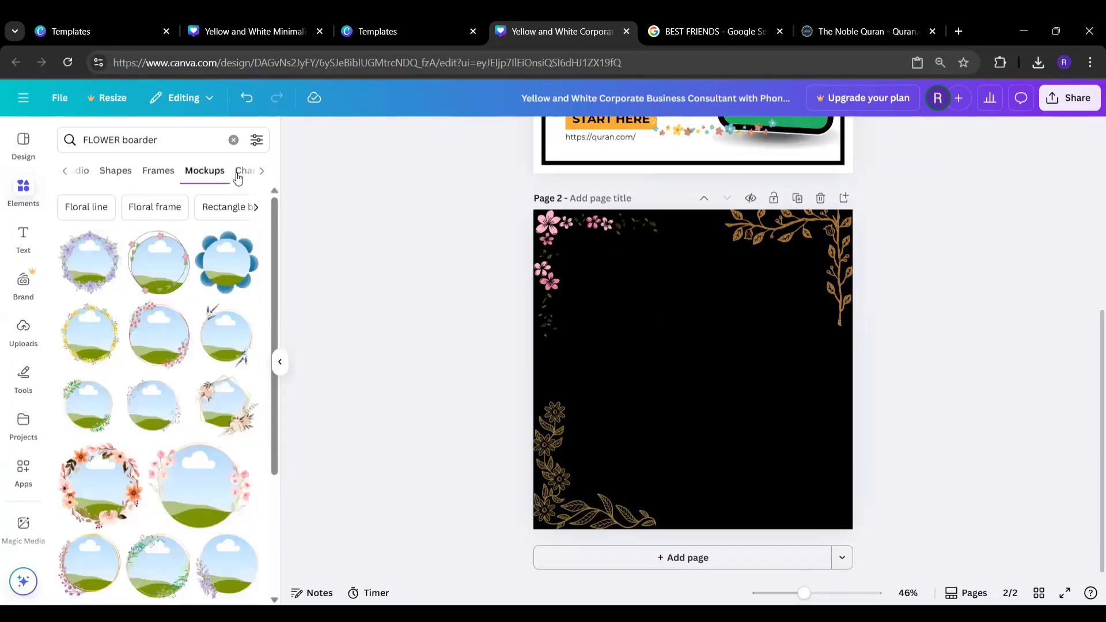
{"action": "left_click", "coordinate": [222, 272]}
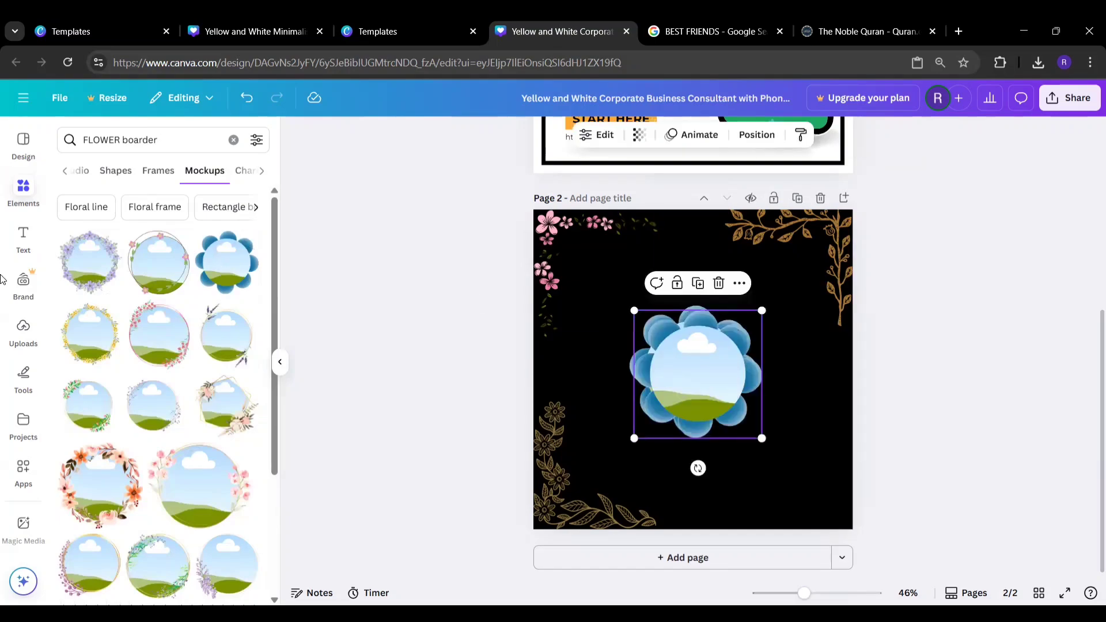
- Try adding the uploaded blue-grey wings image on white to page 2, and undo its insertion
{"action": "left_click", "coordinate": [23, 329]}
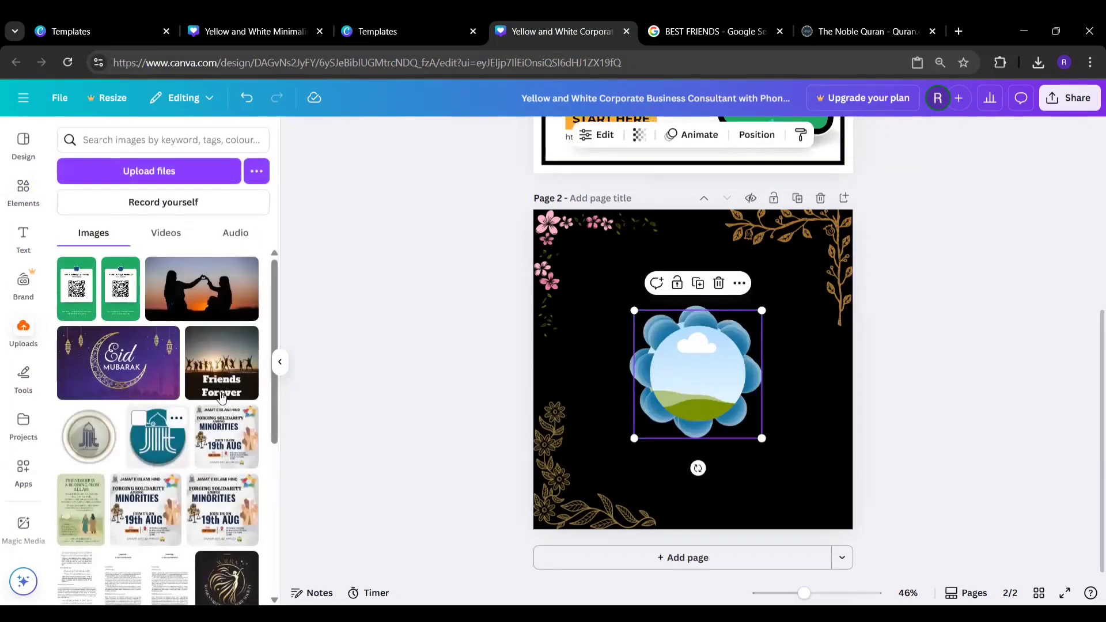
{"action": "scroll", "coordinate": [271, 392], "scroll_direction": "down", "scroll_amount": 10}
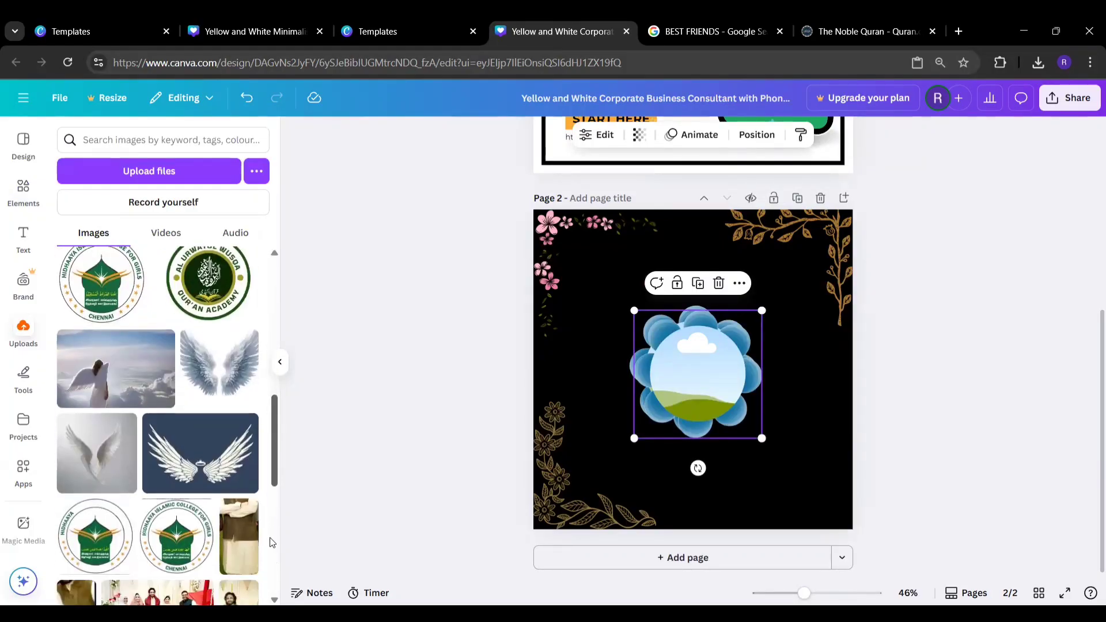
{"action": "scroll", "coordinate": [270, 556], "scroll_direction": "down", "scroll_amount": 2}
{"action": "scroll", "coordinate": [267, 569], "scroll_direction": "up", "scroll_amount": 1}
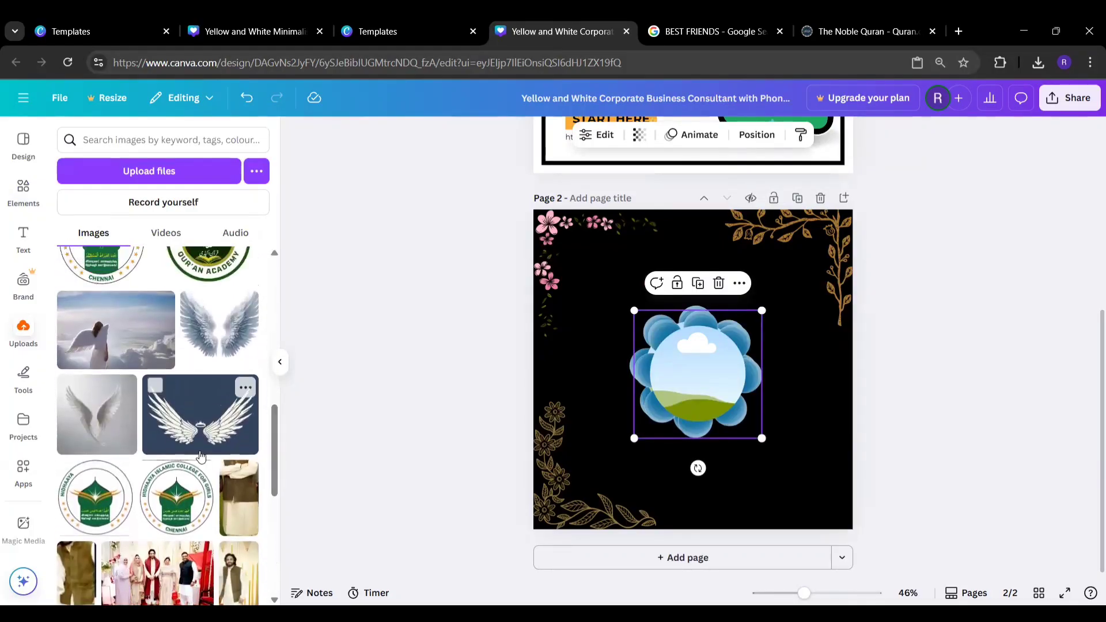
{"action": "left_click", "coordinate": [219, 342]}
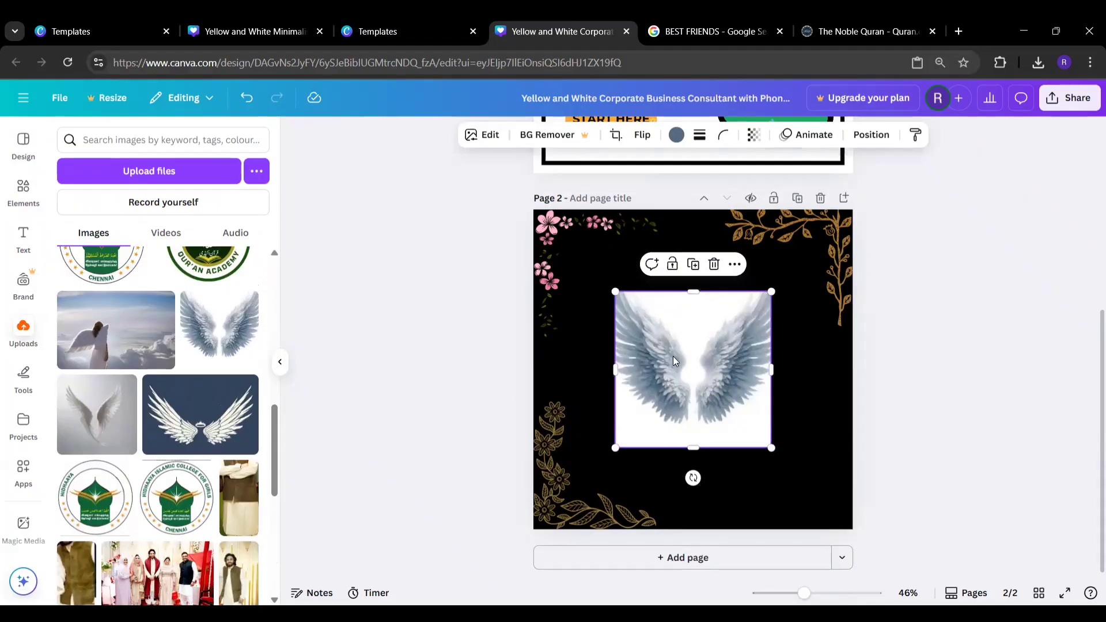
{"action": "key", "text": "ctrl+z"}
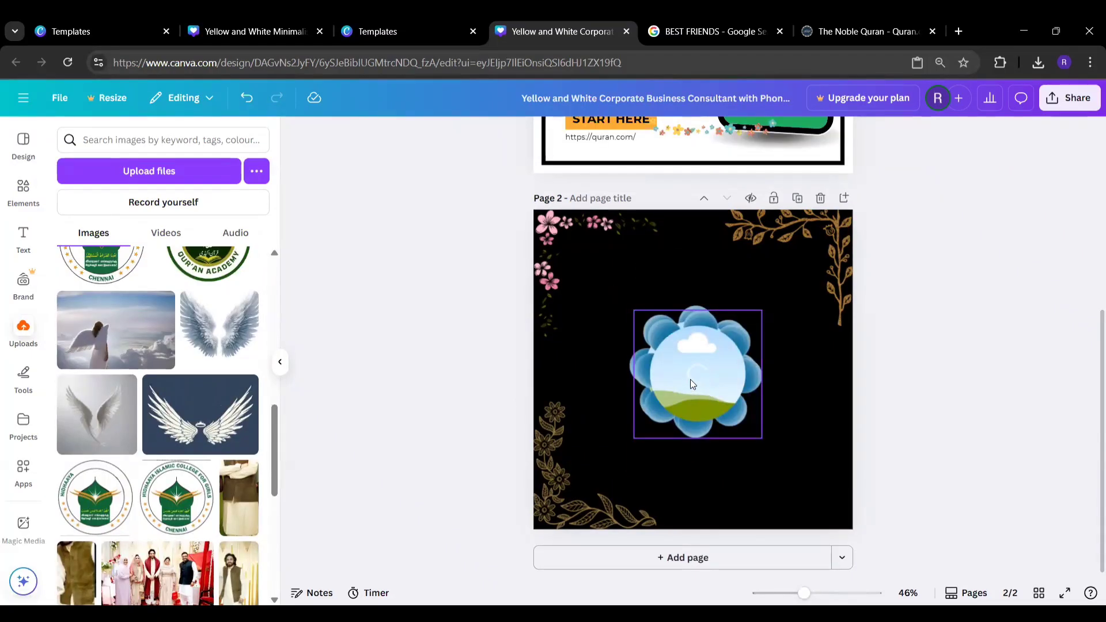
- Fill the round blue-petal frame on page 2 with the uploaded blue-grey wings image, and add a blank third page
{"action": "left_click", "coordinate": [691, 380]}
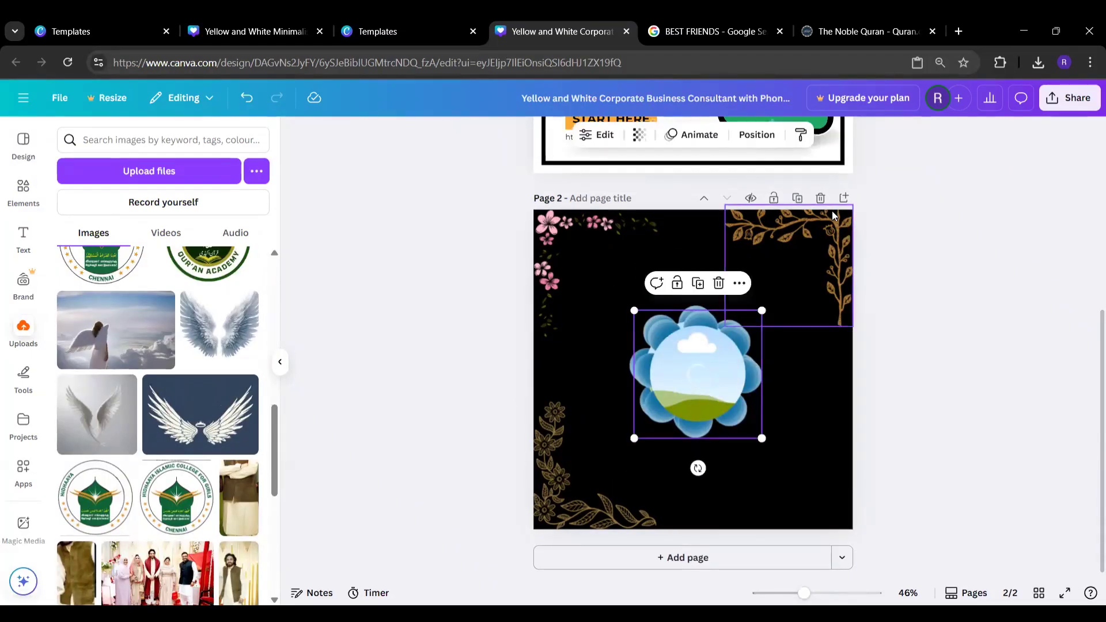
{"action": "key", "text": "ctrl+y"}
{"action": "left_click", "coordinate": [923, 216]}
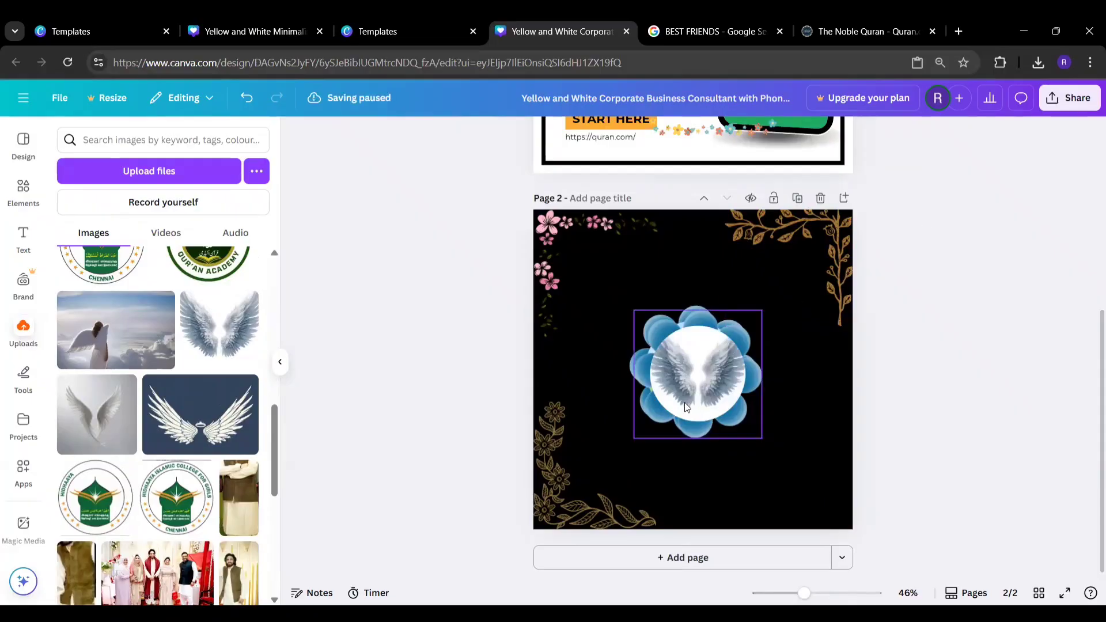
{"action": "scroll", "coordinate": [694, 376], "scroll_direction": "up", "scroll_amount": 5}
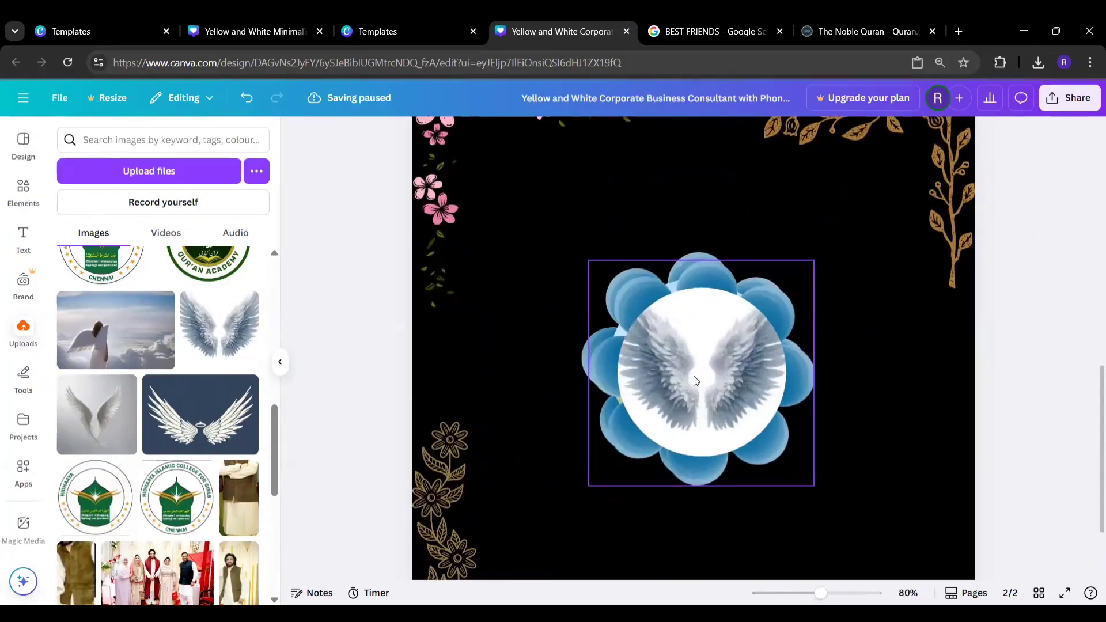
{"action": "scroll", "coordinate": [695, 380], "scroll_direction": "up", "scroll_amount": 3}
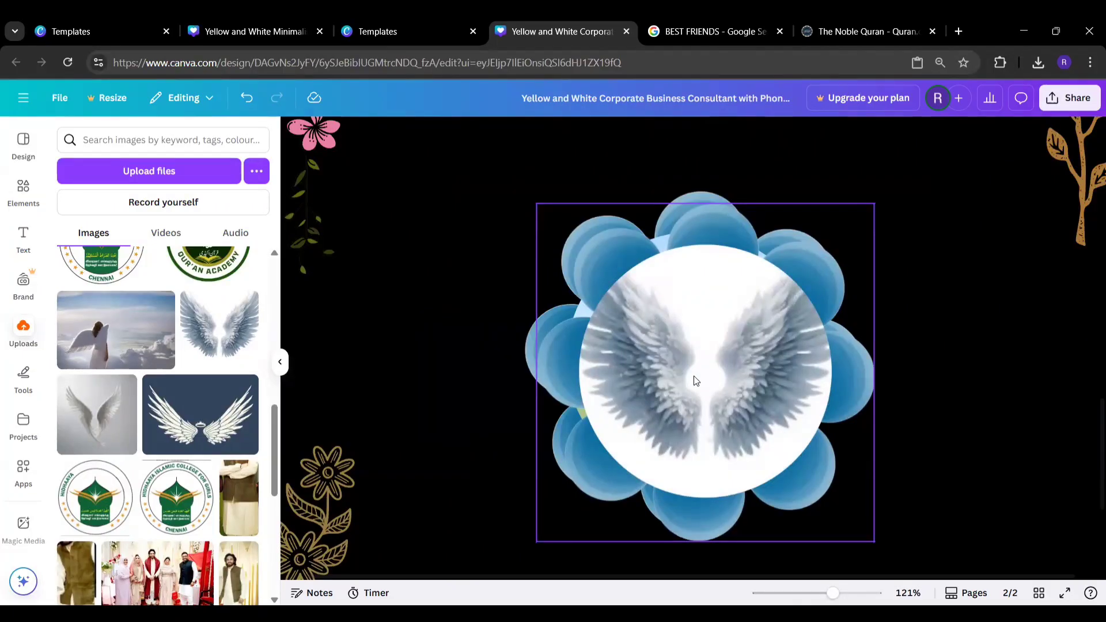
{"action": "scroll", "coordinate": [745, 300], "scroll_direction": "down", "scroll_amount": 6}
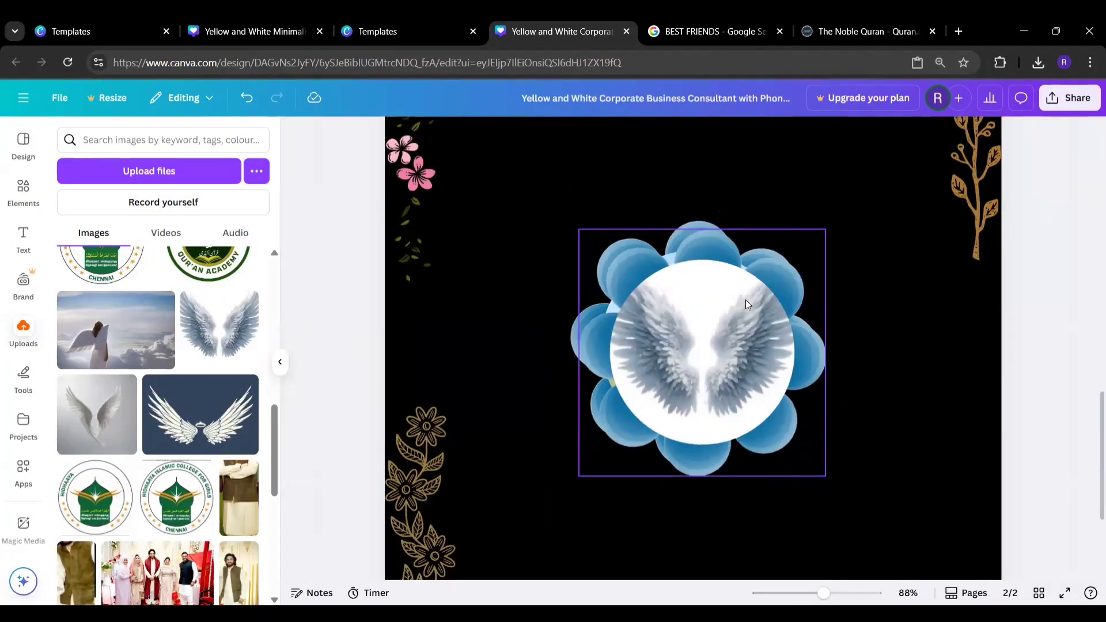
{"action": "left_click", "coordinate": [708, 557]}
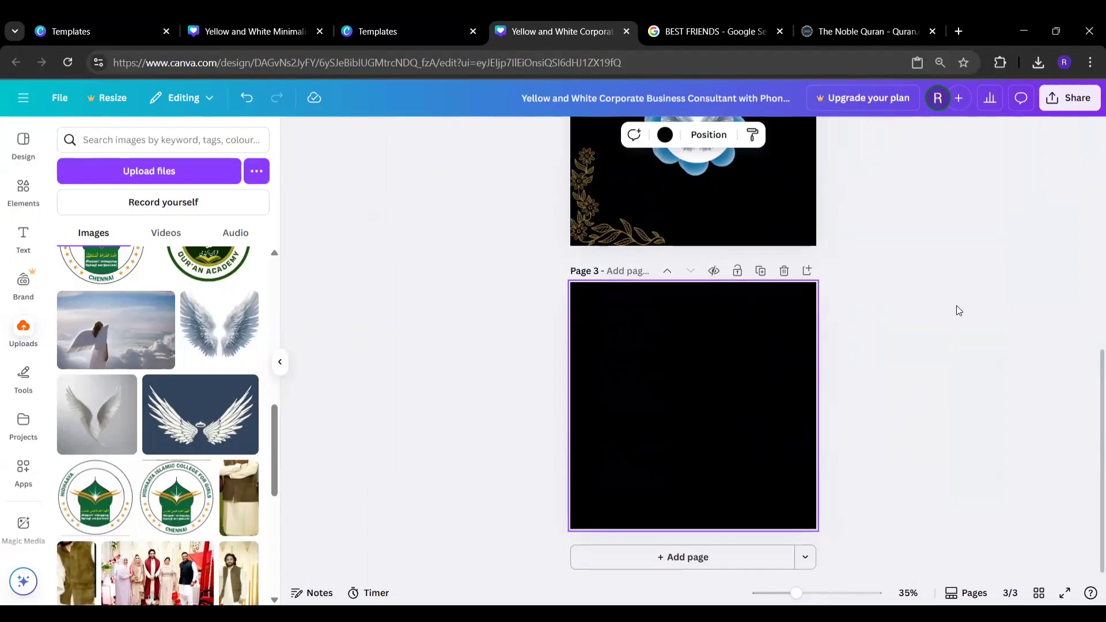
- Open the Instagram Post template category in the templates browser tab and create a blank Instagram post from it
{"action": "key", "text": "ctrl+1"}
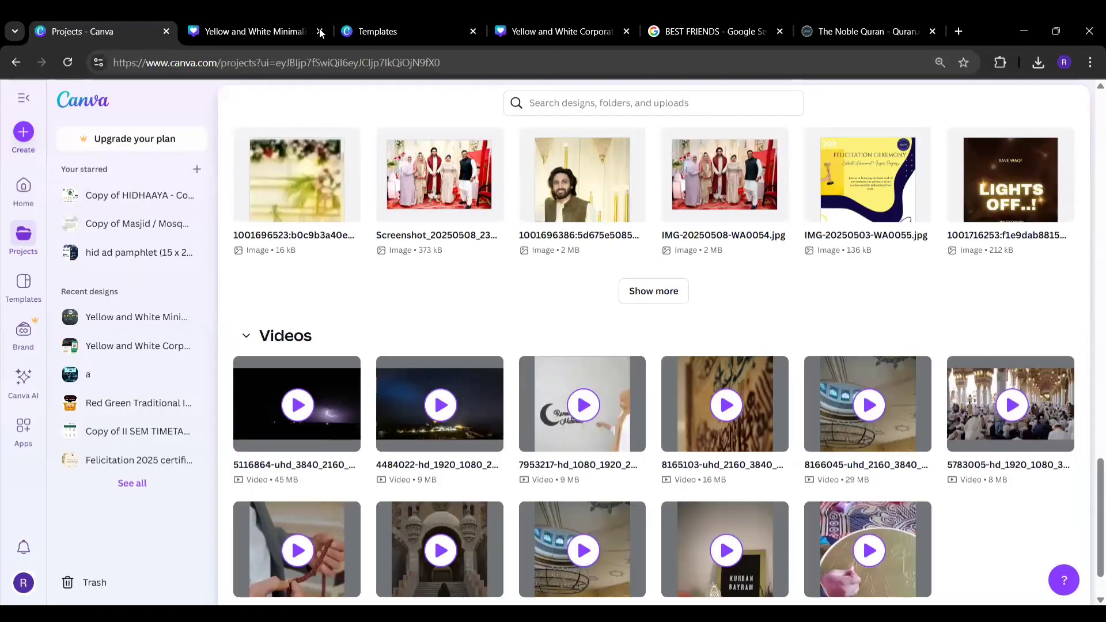
{"action": "key", "text": "ctrl+3"}
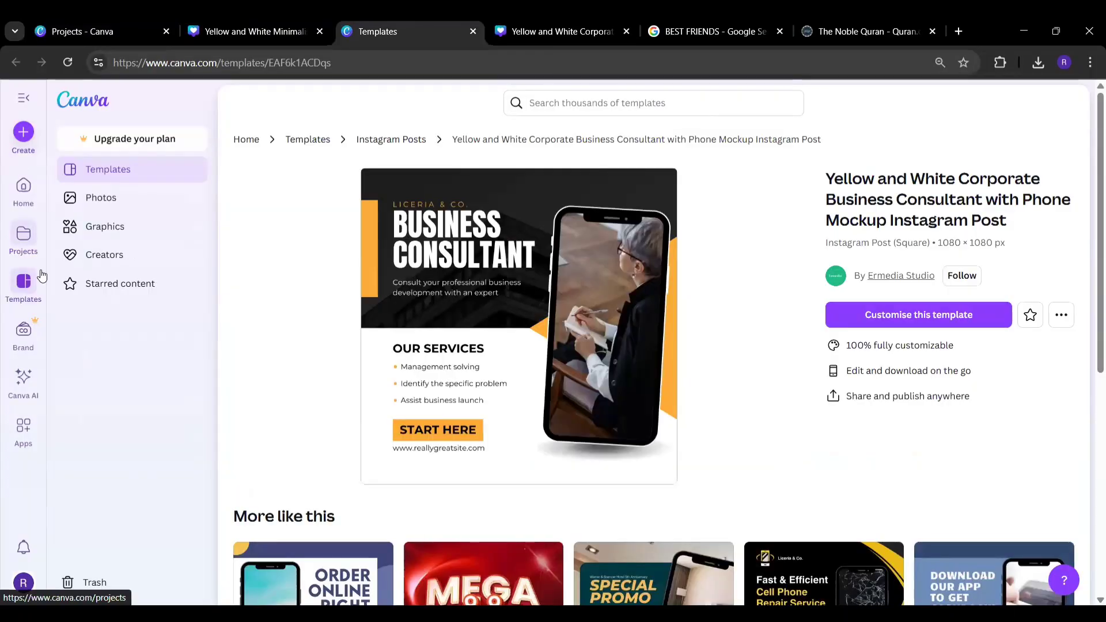
{"action": "left_click", "coordinate": [24, 284]}
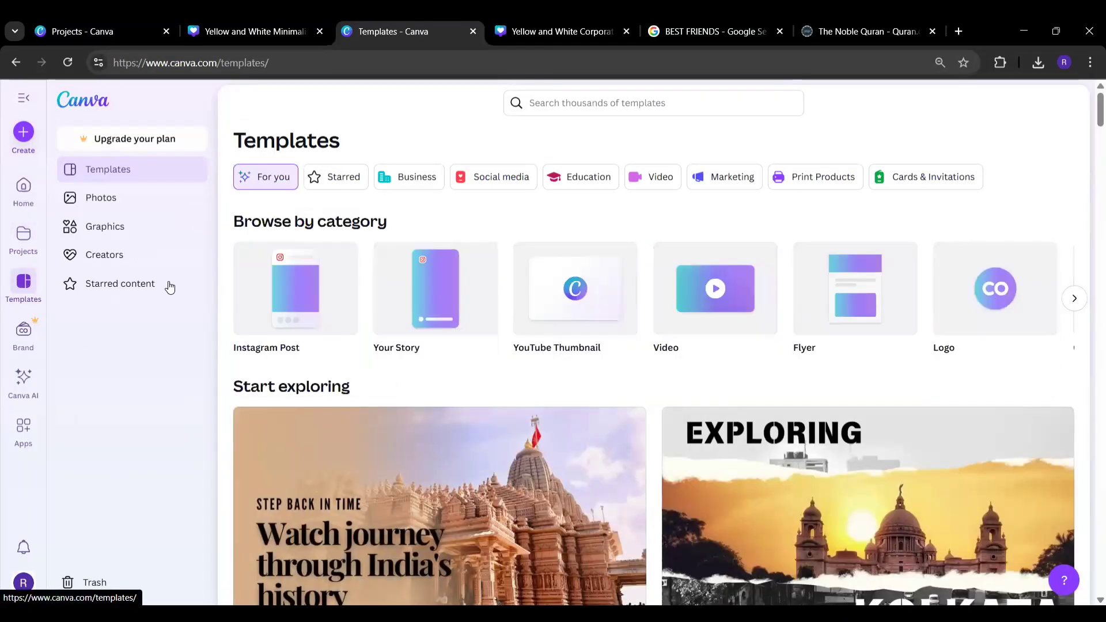
{"action": "left_click", "coordinate": [300, 295]}
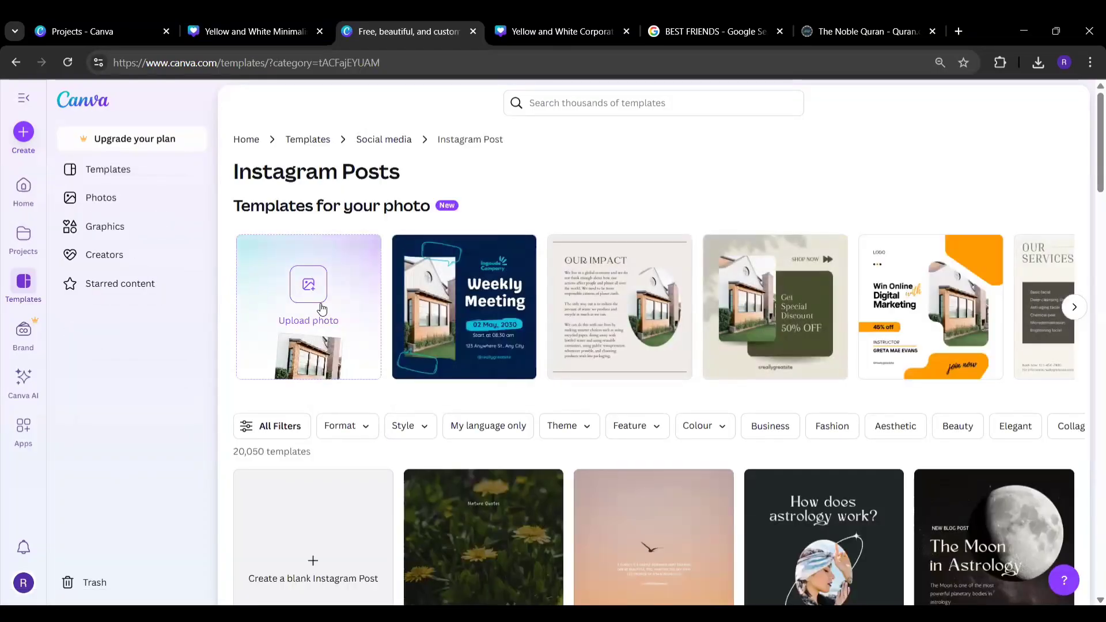
{"action": "left_click", "coordinate": [317, 300]}
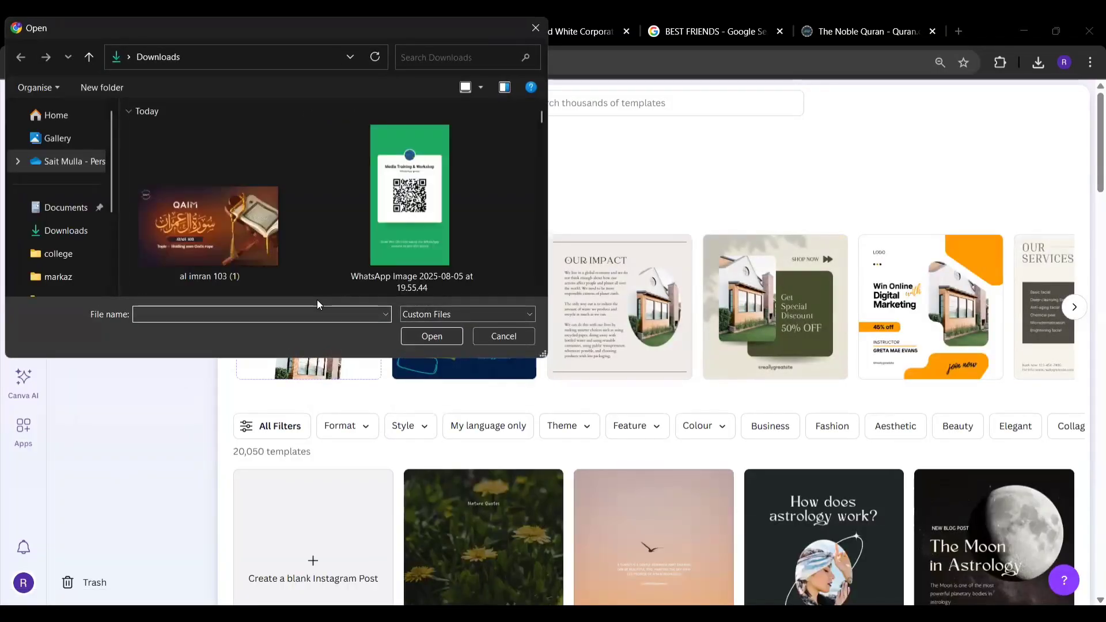
{"action": "left_click", "coordinate": [496, 344]}
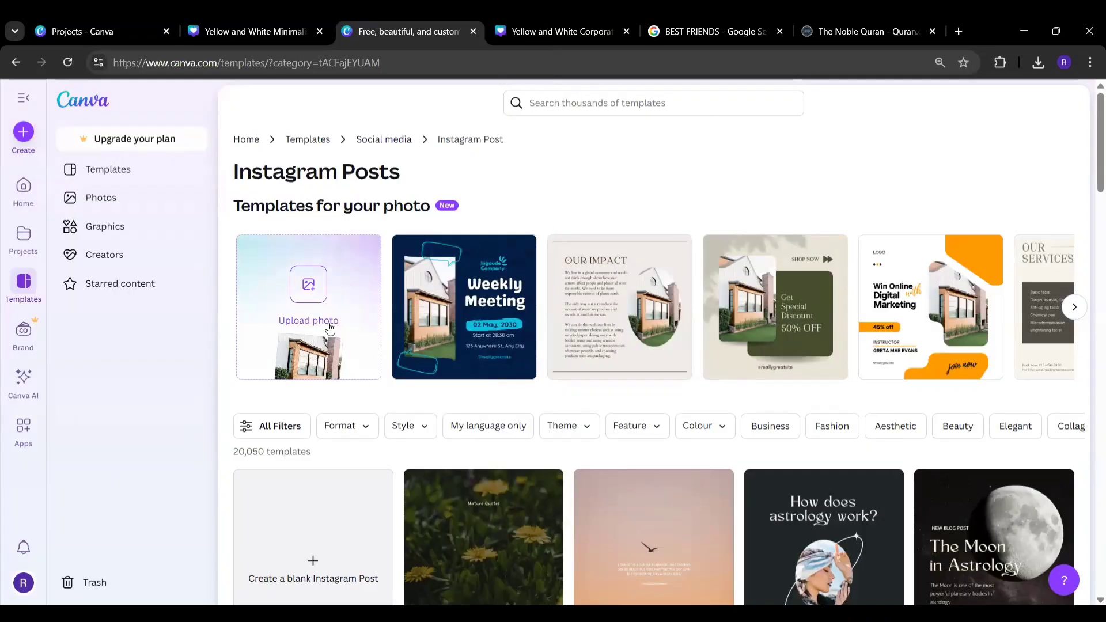
{"action": "left_click", "coordinate": [310, 528]}
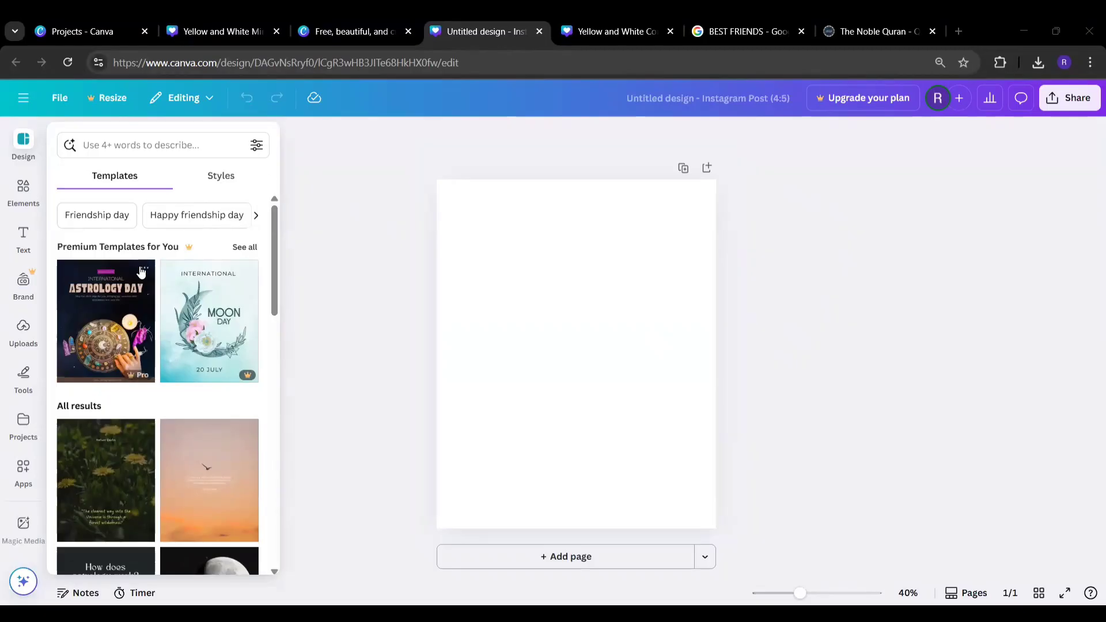
- Add a heading reading "Morality is freedom" near the upper edge of the blank post
{"action": "left_click", "coordinate": [23, 195]}
{"action": "left_click", "coordinate": [20, 251]}
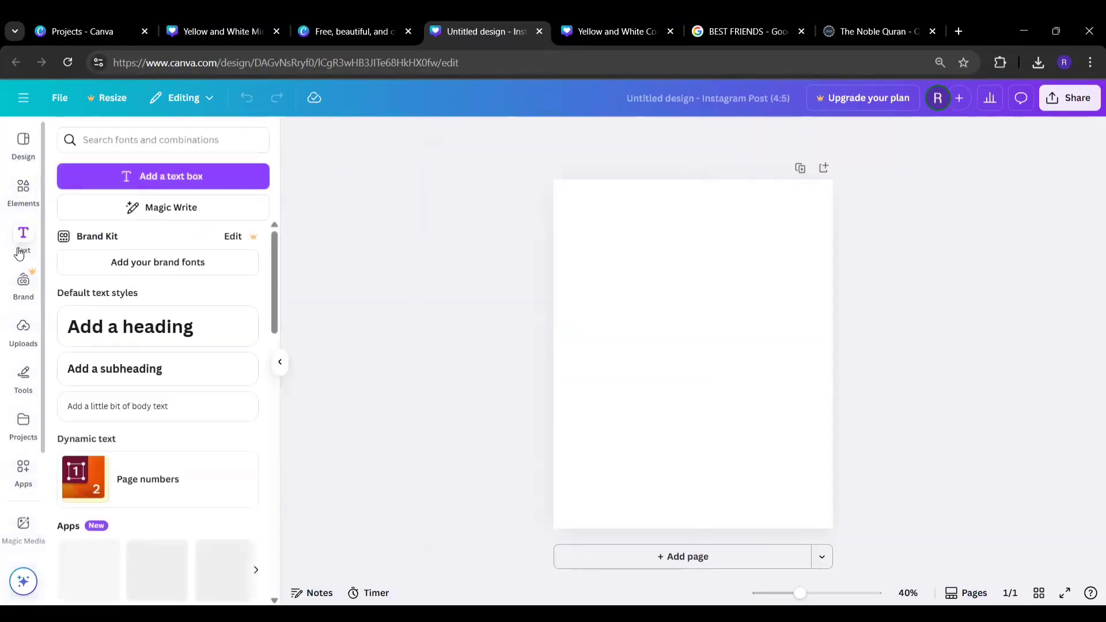
{"action": "left_click", "coordinate": [144, 327]}
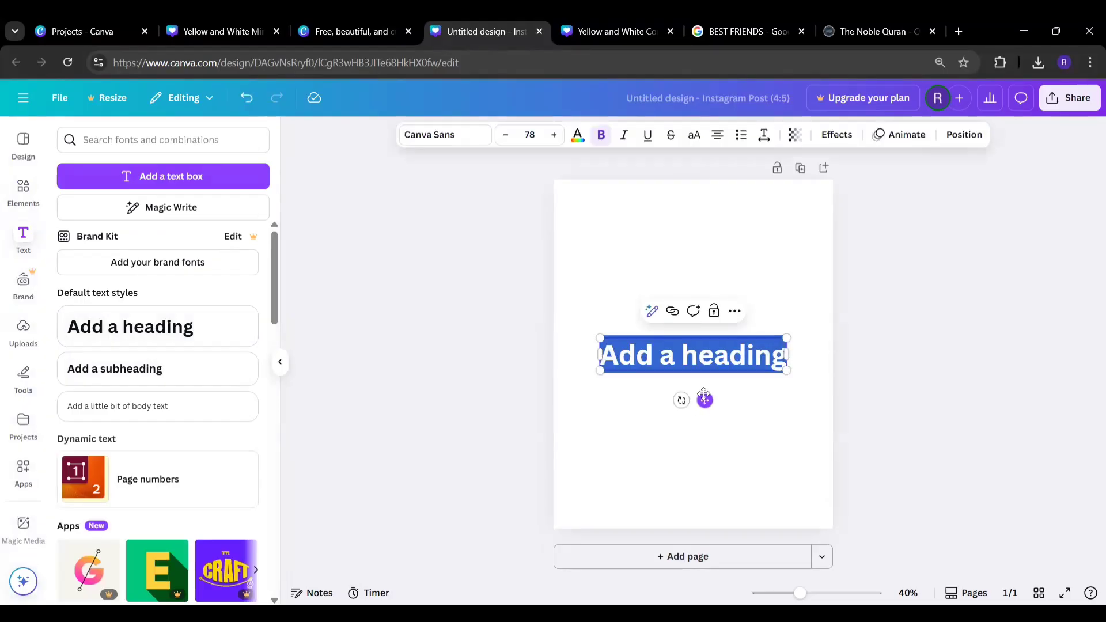
{"action": "left_click_drag", "start_coordinate": [704, 400], "coordinate": [696, 263]}
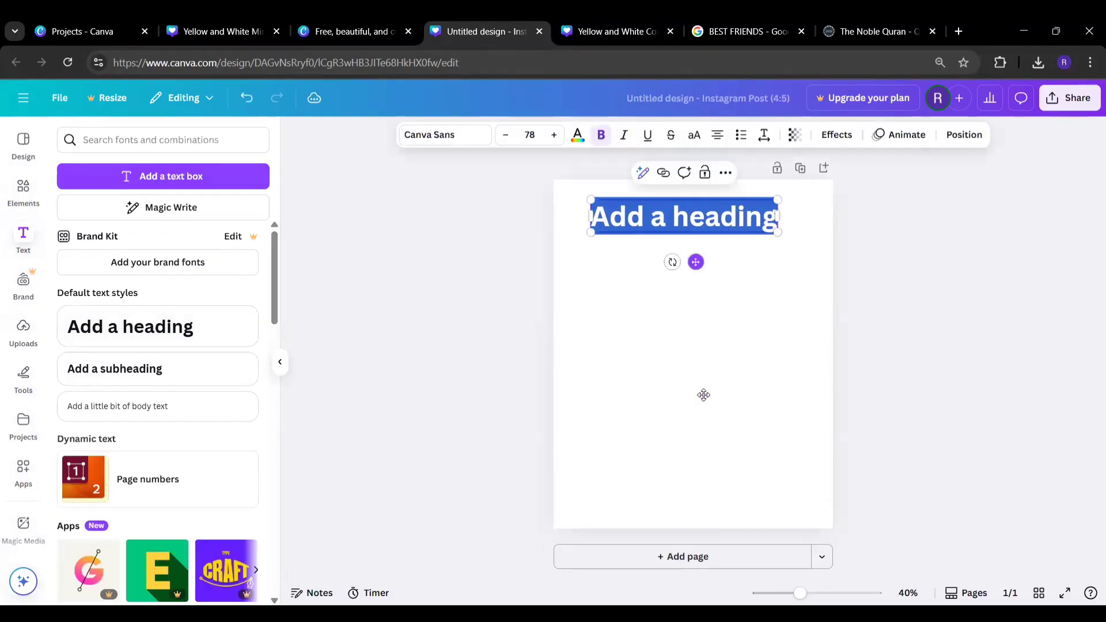
{"action": "type", "text": "M"}
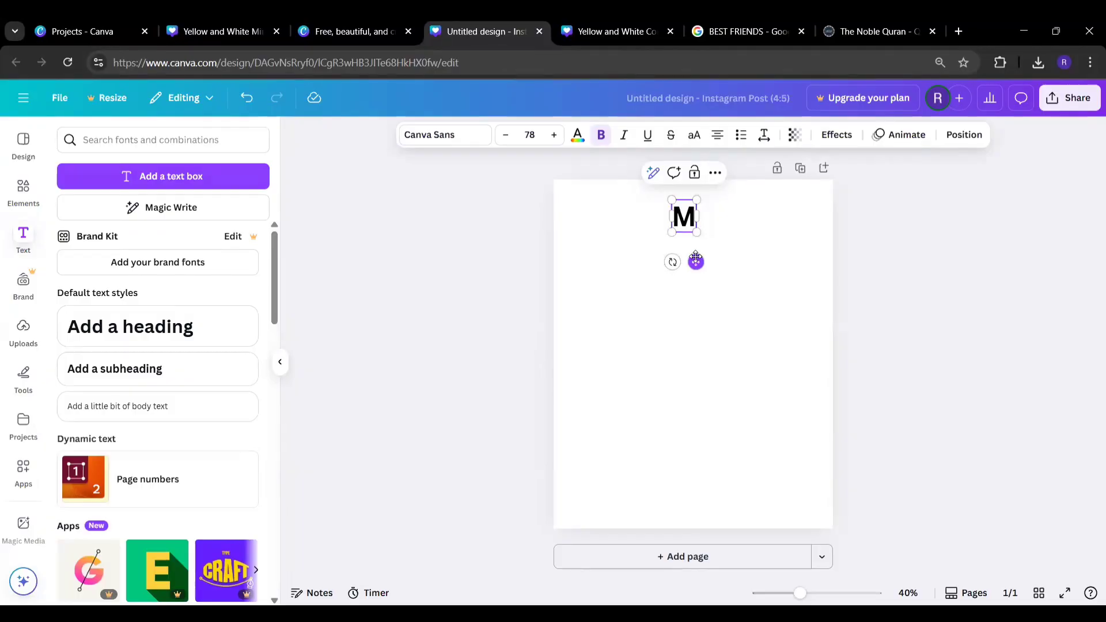
{"action": "type", "text": "orality is freedom"}
{"action": "left_click", "coordinate": [1012, 356]}
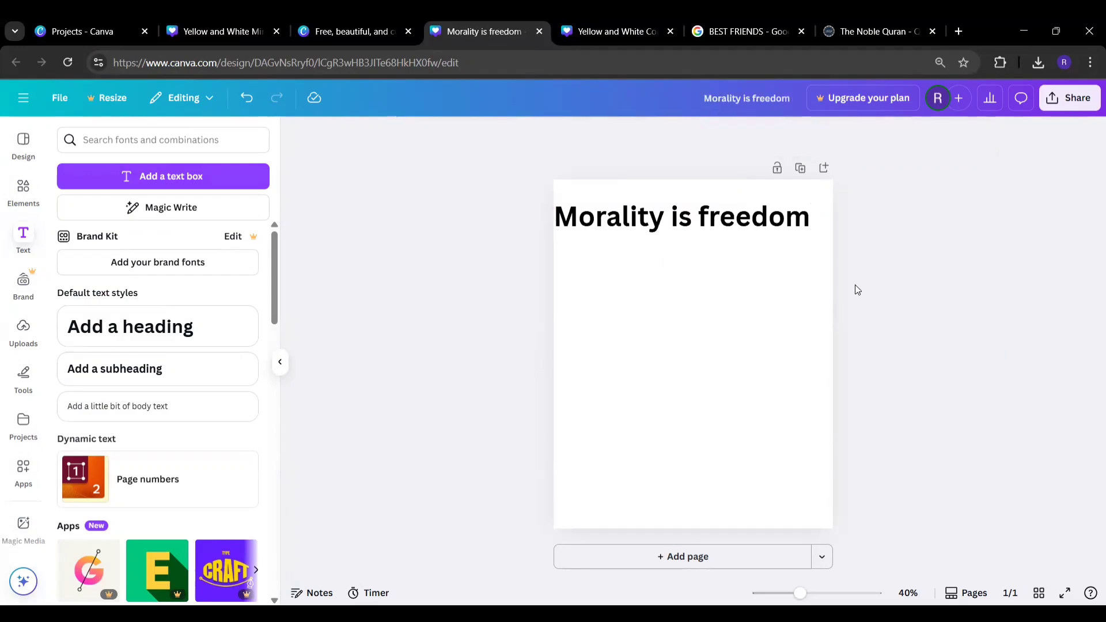
- Centre the "Morality is freedom" heading horizontally on the page and set its font to IBM Plex Mono
{"action": "left_click", "coordinate": [768, 231]}
{"action": "left_click_drag", "start_coordinate": [767, 231], "coordinate": [777, 232]}
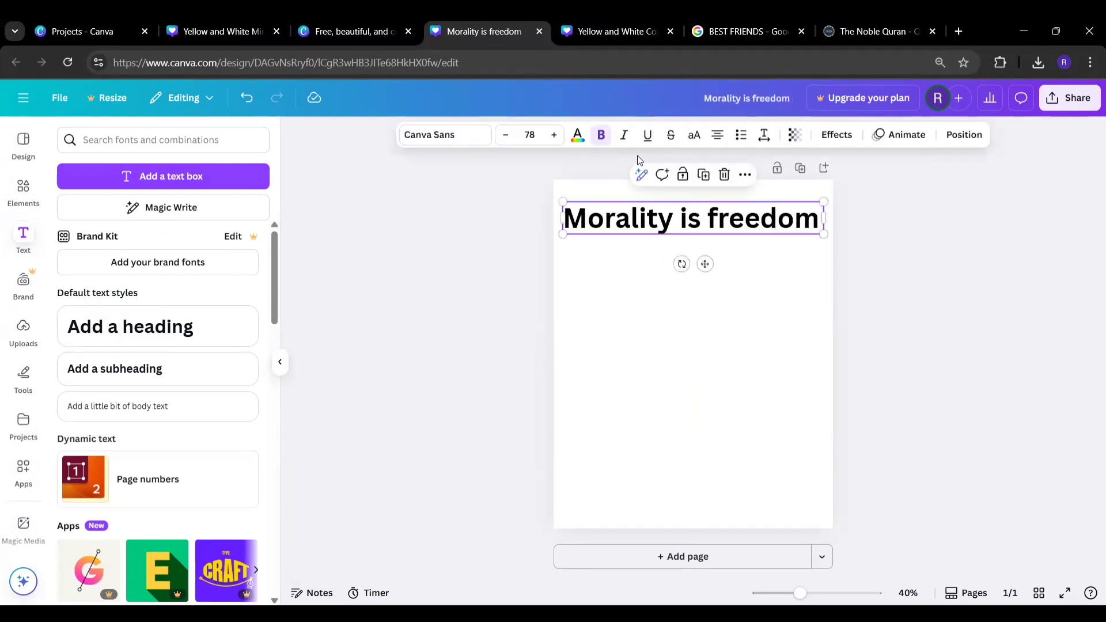
{"action": "left_click", "coordinate": [457, 139]}
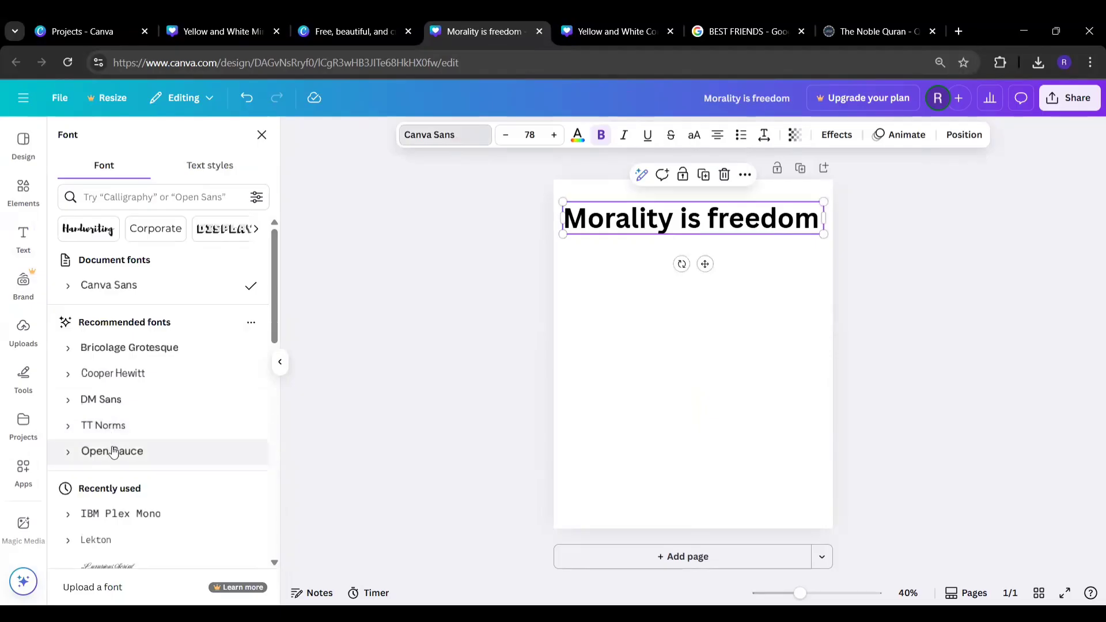
{"action": "left_click", "coordinate": [119, 519]}
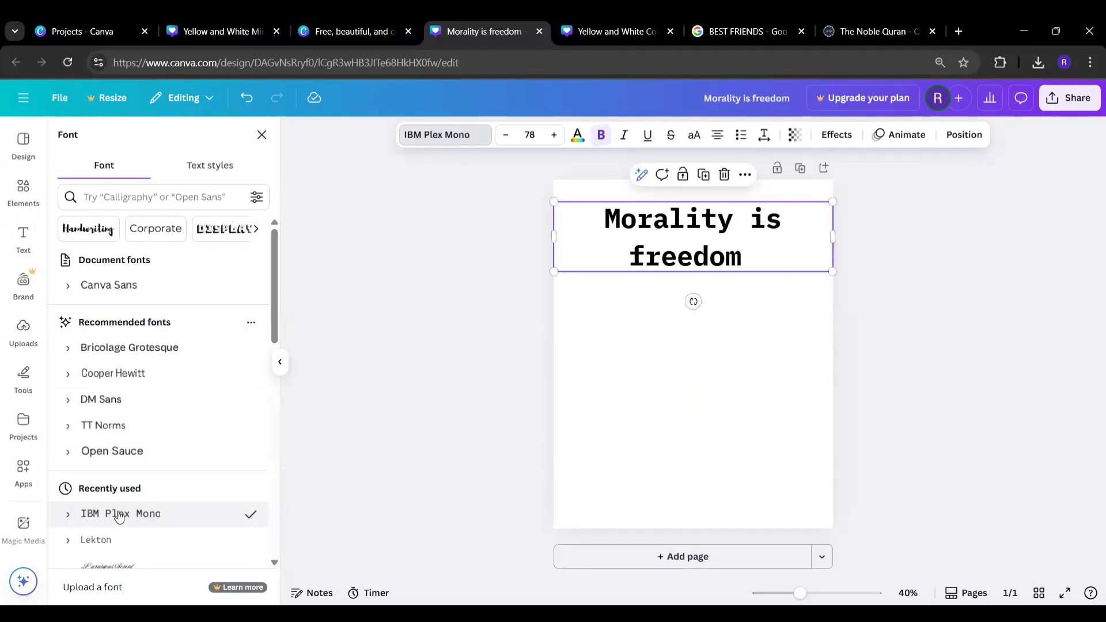
- Reduce the heading's font size to 71 so that it fits on one line
{"action": "left_click", "coordinate": [505, 138]}
{"action": "left_click", "coordinate": [505, 137]}
{"action": "left_click", "coordinate": [505, 137]}
{"action": "left_click", "coordinate": [504, 137]}
{"action": "left_click", "coordinate": [505, 137]}
{"action": "left_click", "coordinate": [505, 137]}
{"action": "left_click", "coordinate": [505, 138]}
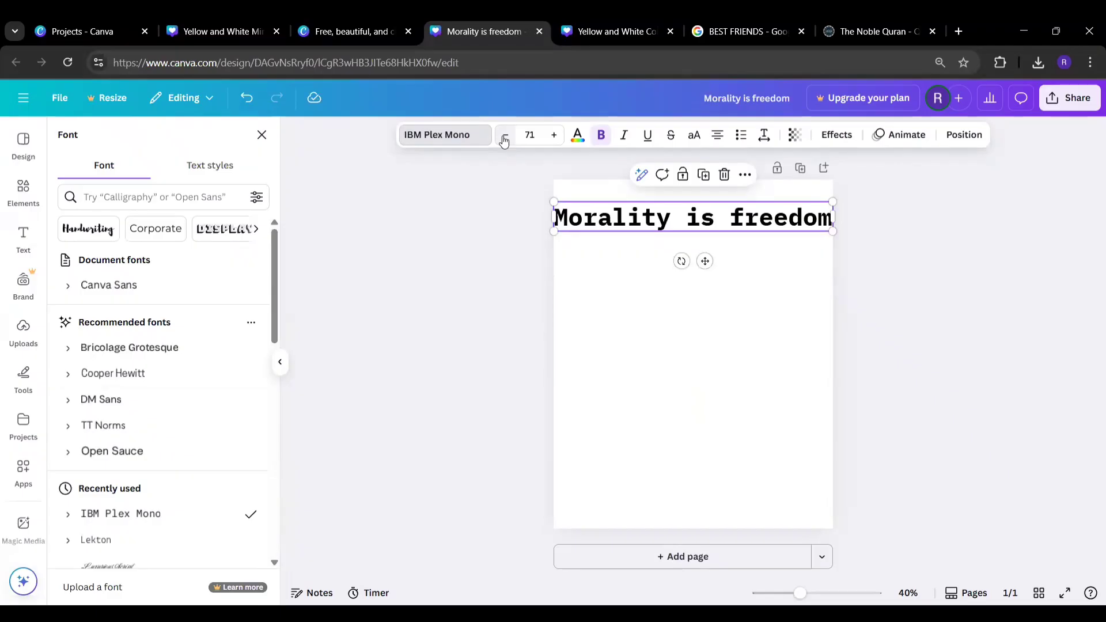
{"action": "left_click", "coordinate": [984, 305]}
{"action": "left_click", "coordinate": [890, 236]}
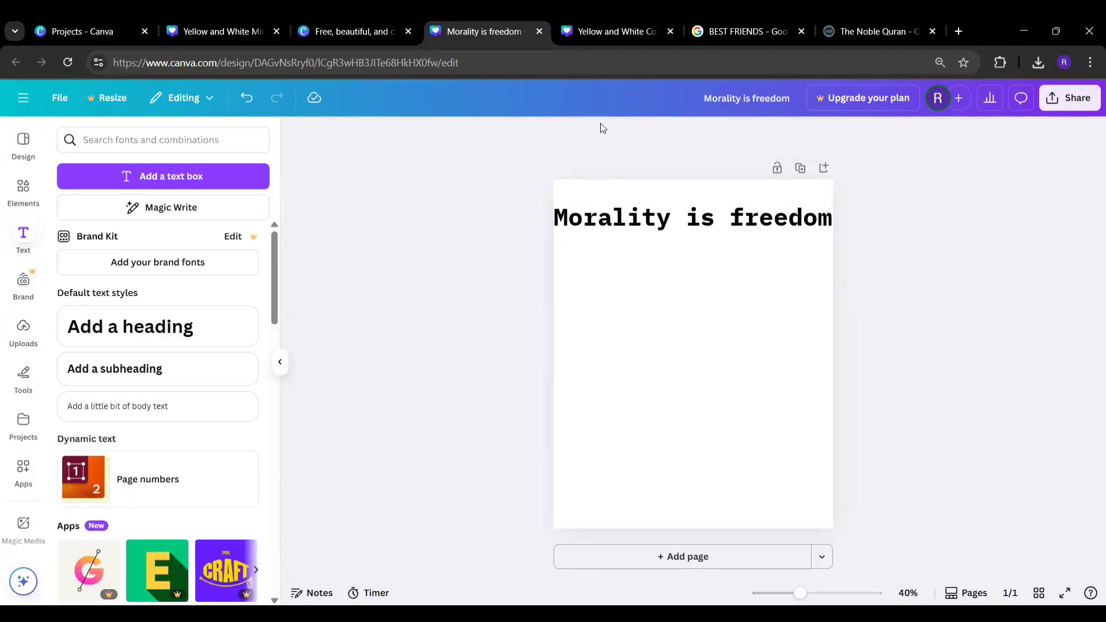
{"action": "left_click", "coordinate": [577, 218]}
{"action": "left_click", "coordinate": [255, 276]}
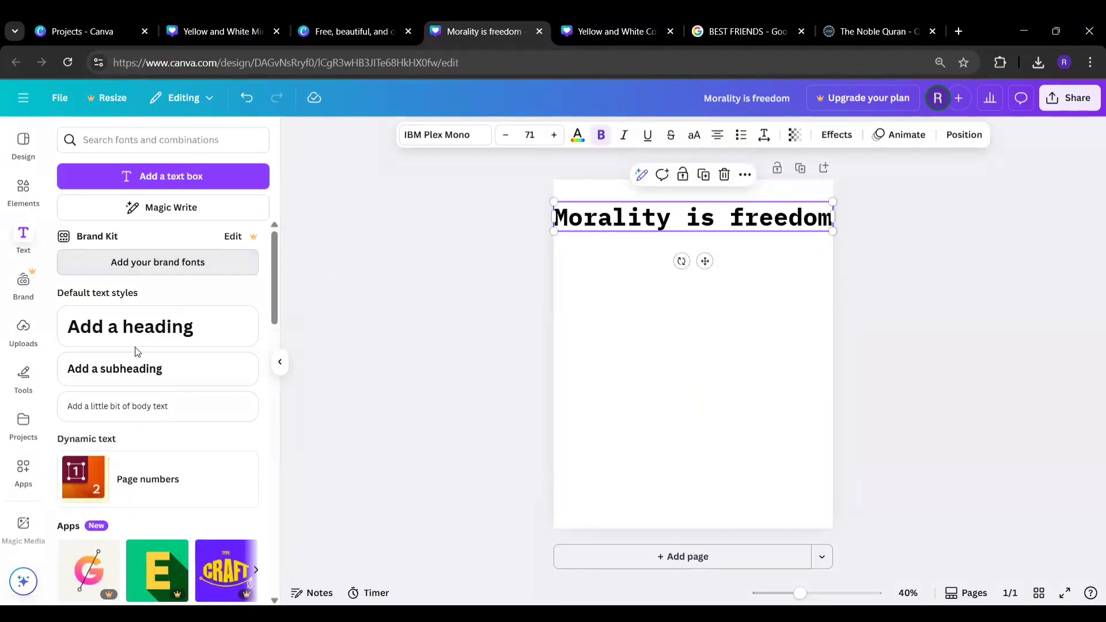
{"action": "left_click", "coordinate": [872, 161]}
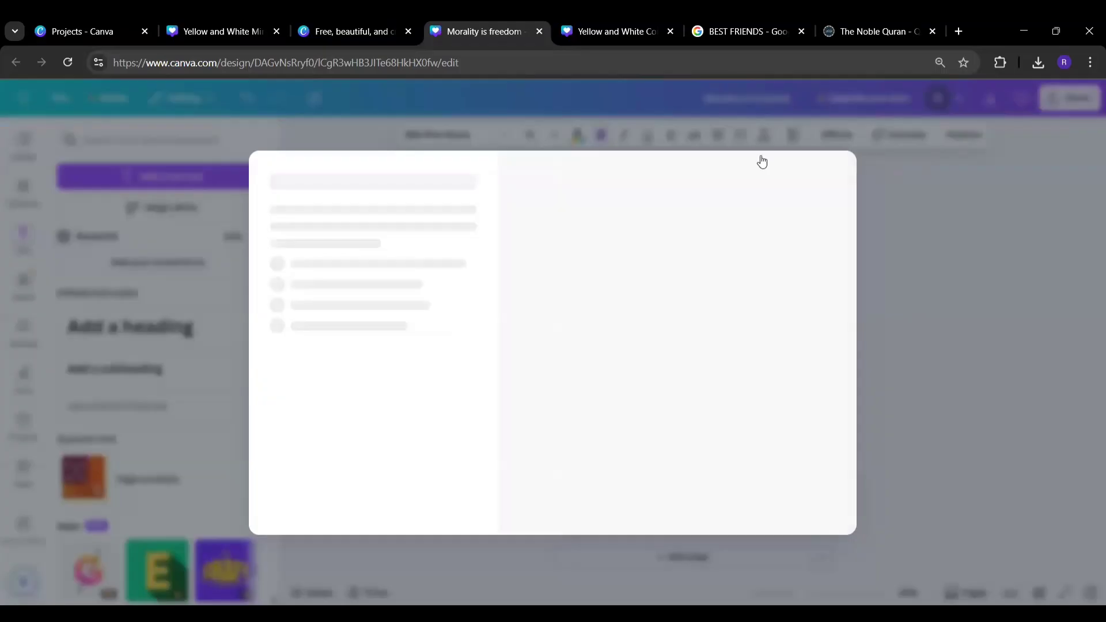
- Add a subheading reading "nation wide - Campaign" directly beneath the heading
{"action": "left_click", "coordinate": [122, 371]}
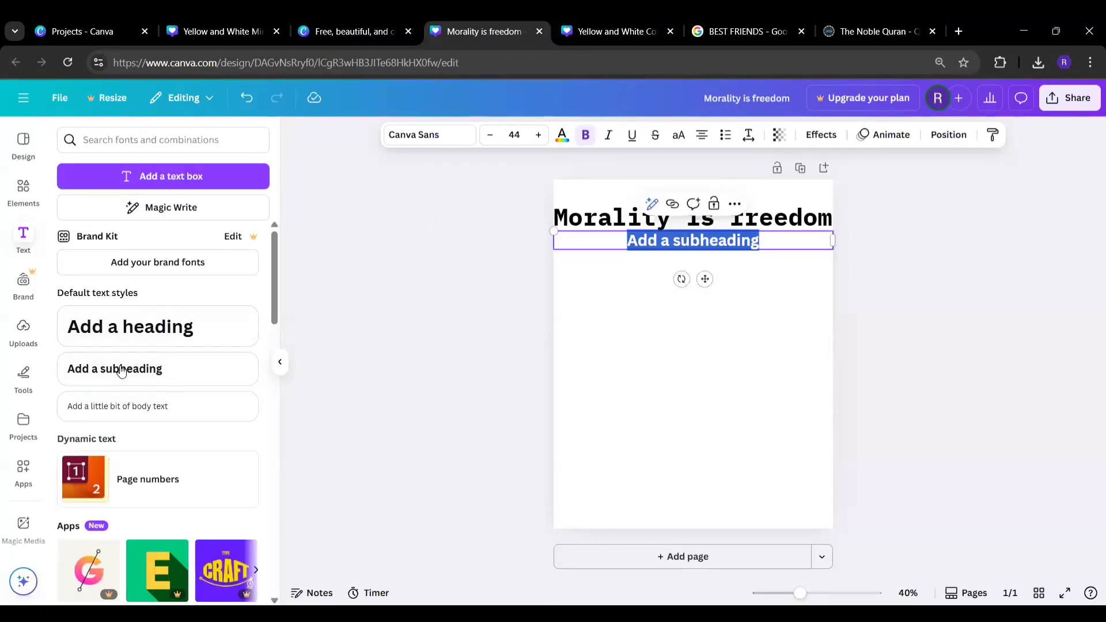
{"action": "type", "text": "B"}
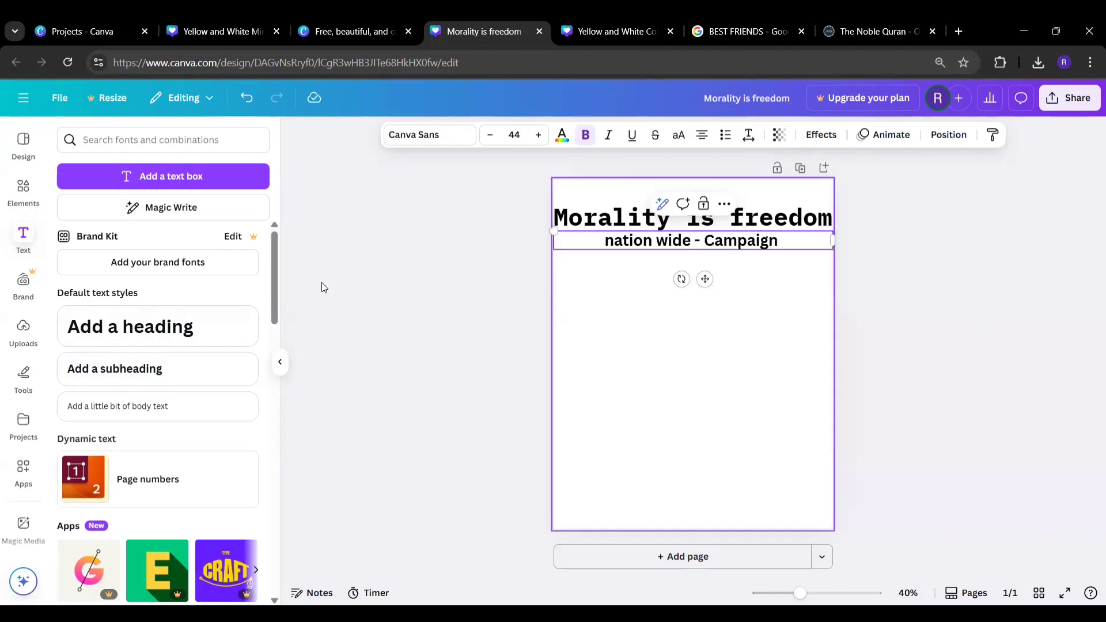
{"action": "left_click", "coordinate": [322, 287]}
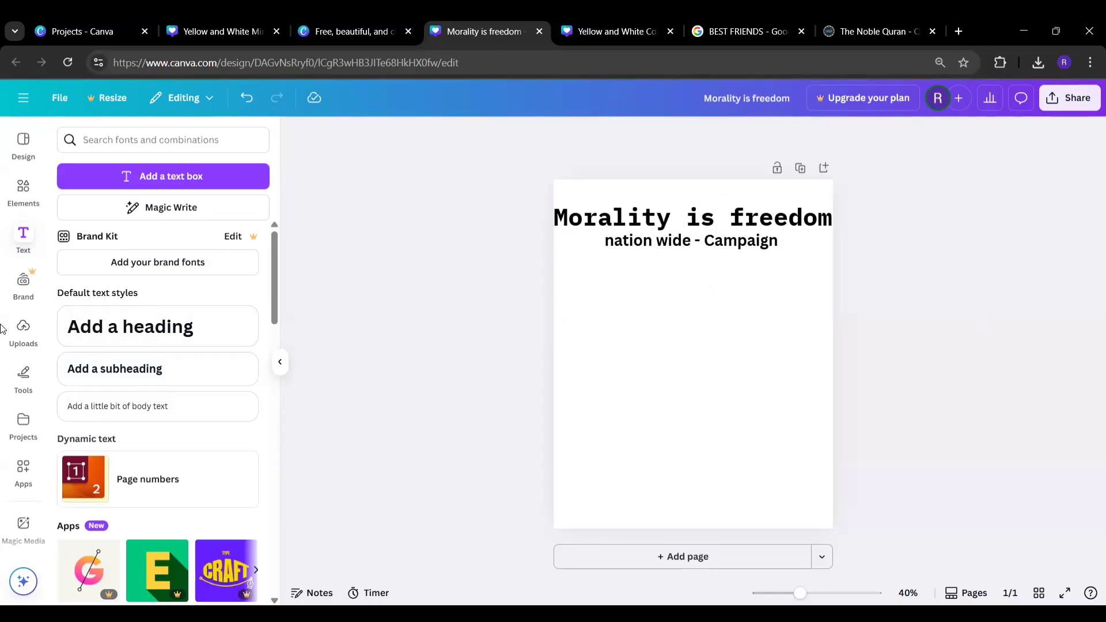
- Find the round cream-coloured logo among the uploaded images and add it to the page
{"action": "left_click", "coordinate": [23, 328]}
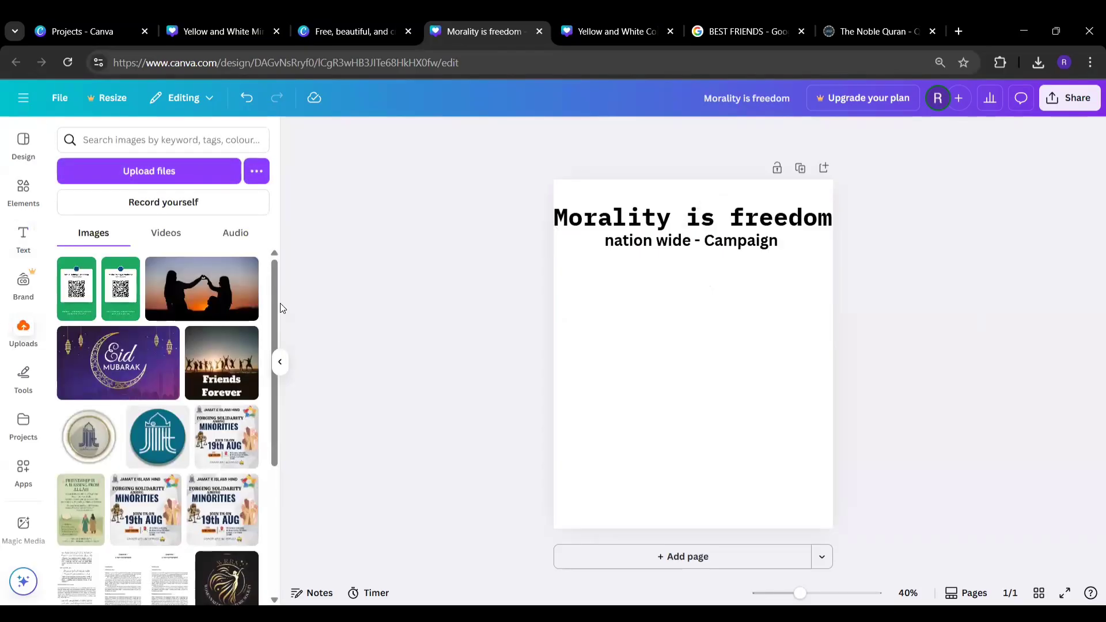
{"action": "scroll", "coordinate": [274, 302], "scroll_direction": "down", "scroll_amount": 10}
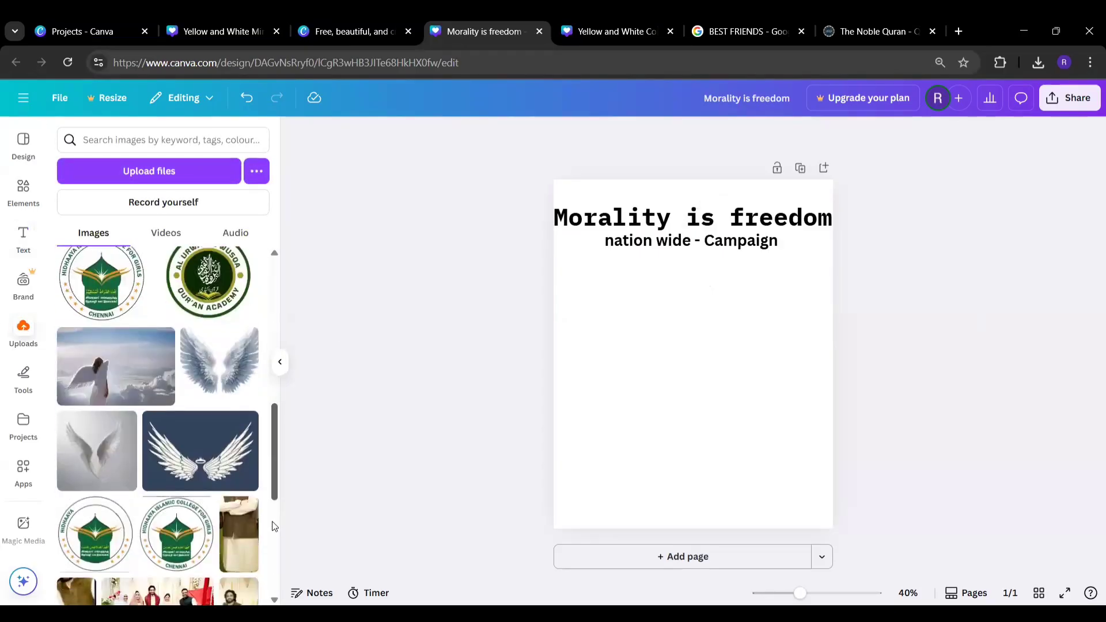
{"action": "left_click_drag", "start_coordinate": [273, 539], "coordinate": [274, 604]}
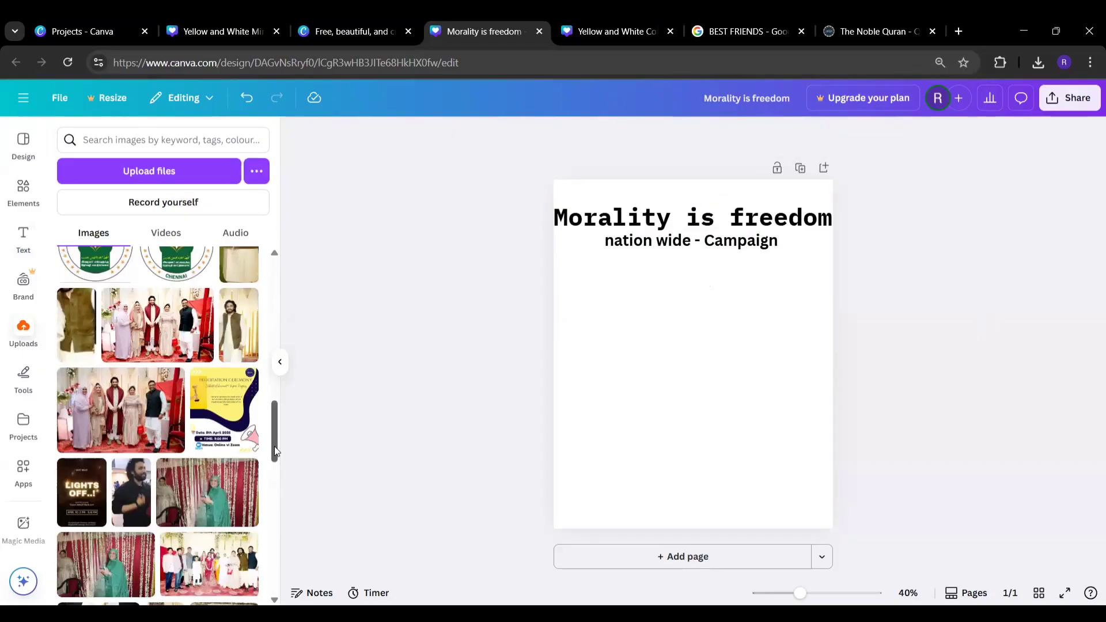
{"action": "left_click_drag", "start_coordinate": [276, 453], "coordinate": [280, 561]}
{"action": "scroll", "coordinate": [278, 560], "scroll_direction": "down", "scroll_amount": 10}
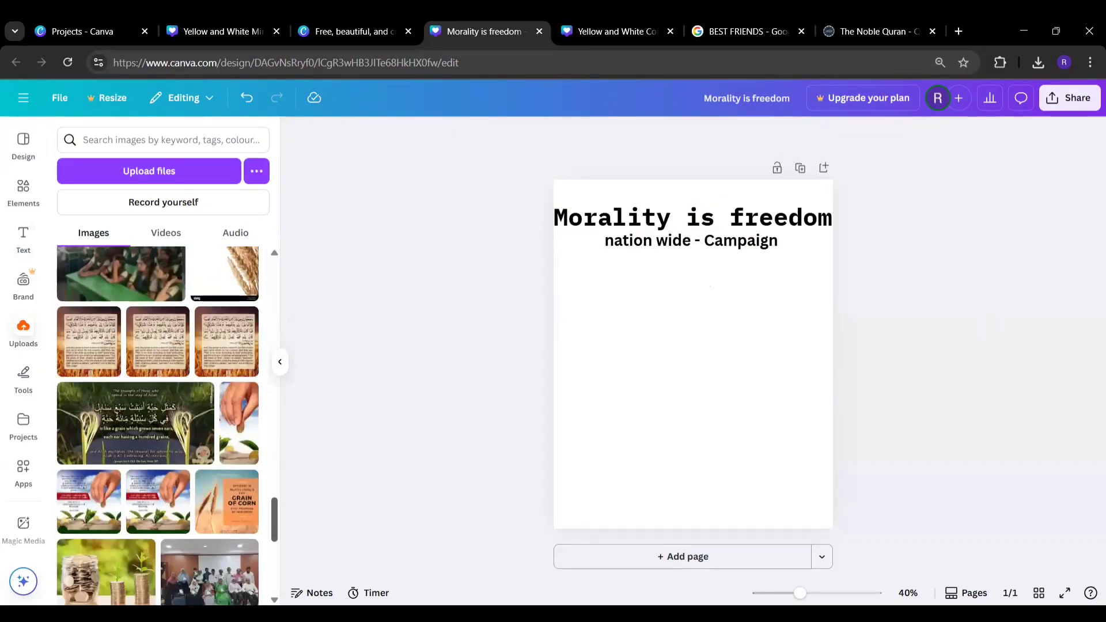
{"action": "scroll", "coordinate": [276, 570], "scroll_direction": "down", "scroll_amount": 10}
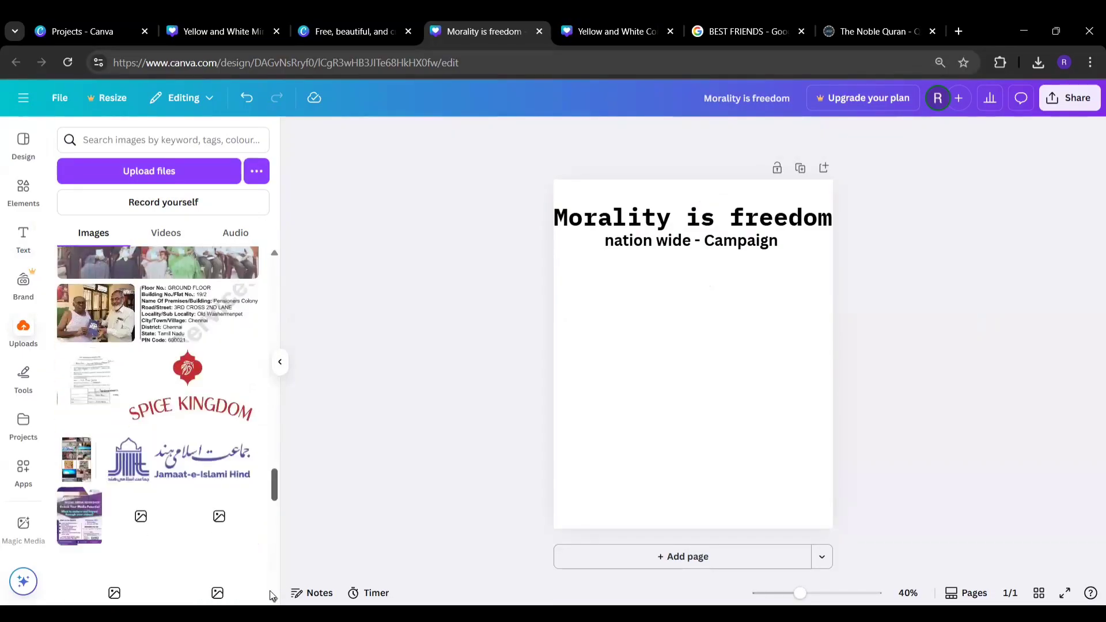
{"action": "scroll", "coordinate": [271, 596], "scroll_direction": "down", "scroll_amount": 5}
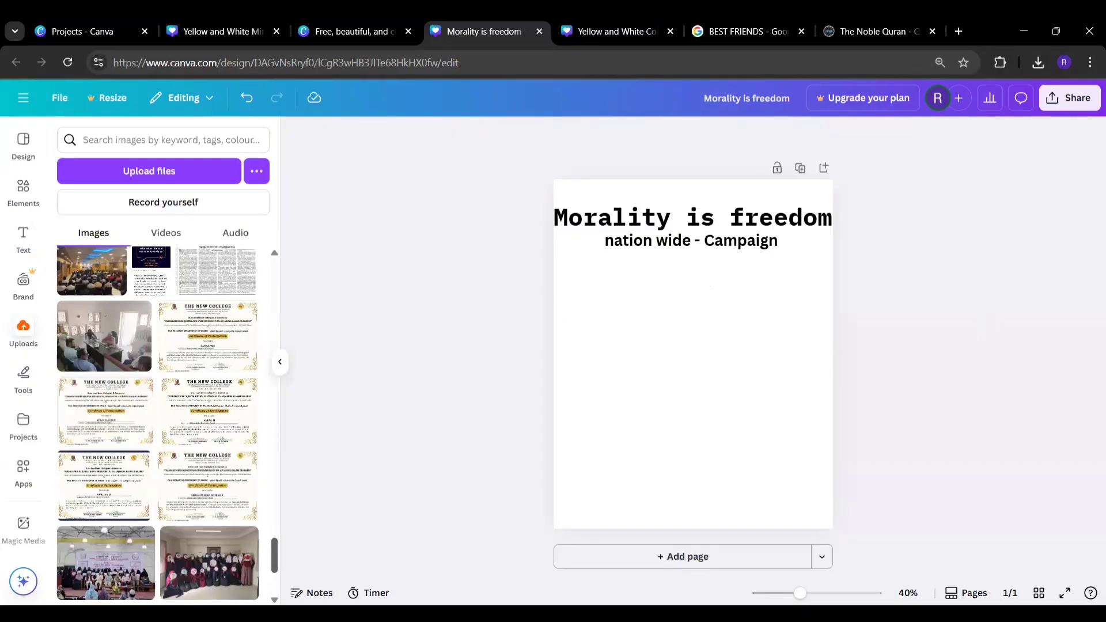
{"action": "scroll", "coordinate": [268, 585], "scroll_direction": "down", "scroll_amount": 10}
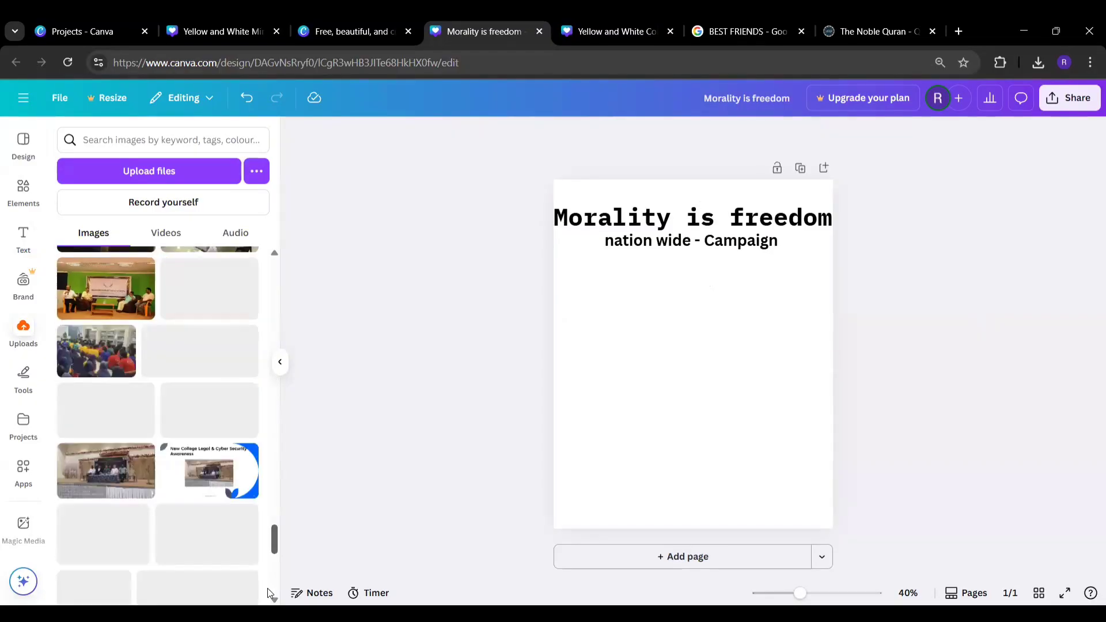
{"action": "scroll", "coordinate": [268, 589], "scroll_direction": "down", "scroll_amount": 10}
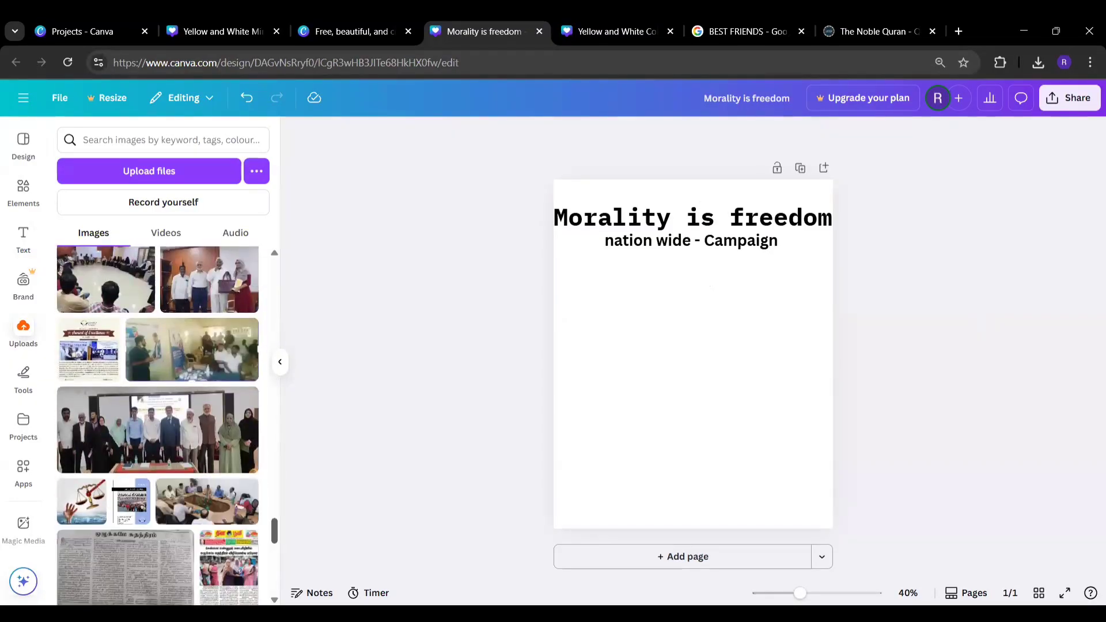
{"action": "left_click_drag", "start_coordinate": [274, 542], "coordinate": [237, 343]}
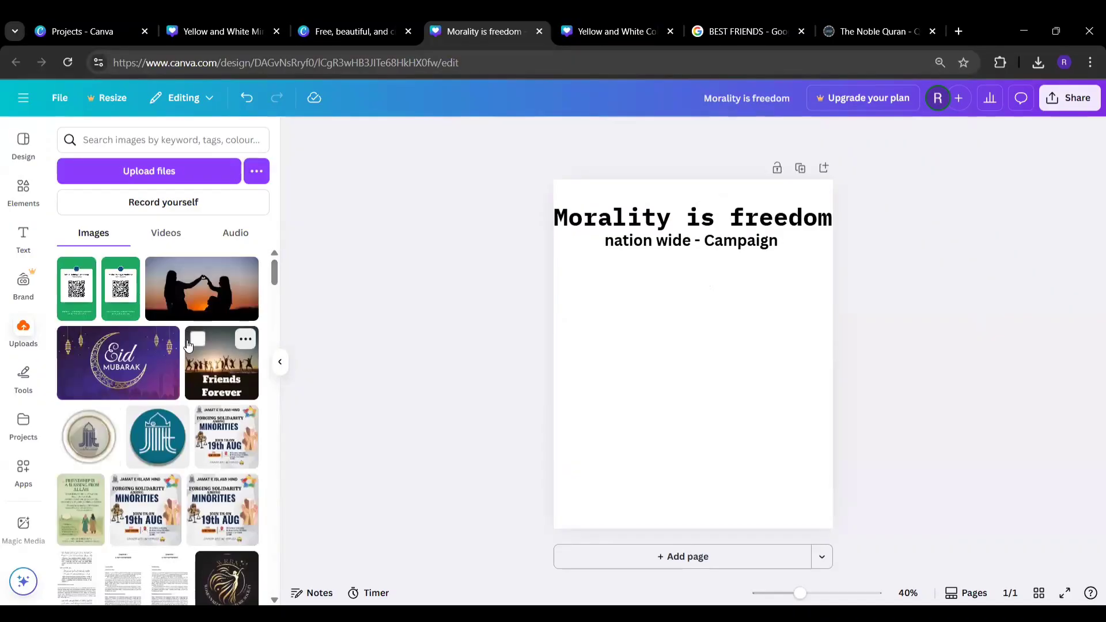
{"action": "left_click", "coordinate": [100, 432]}
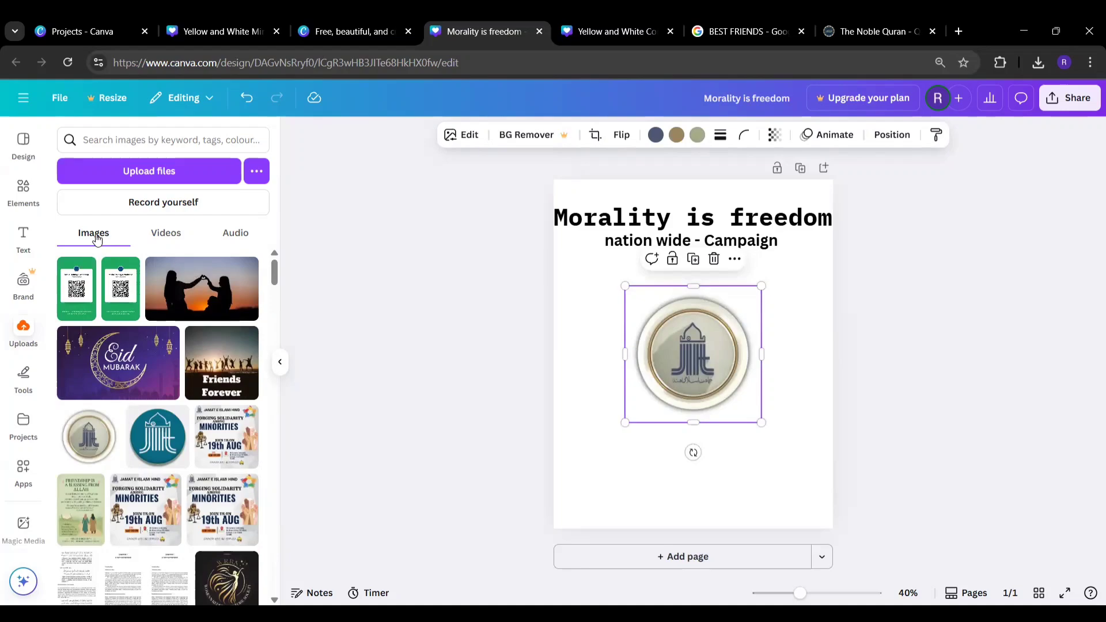
- Add a circular frame, shrink it and place it over the heading at the page's upper edge
{"action": "left_click", "coordinate": [28, 195]}
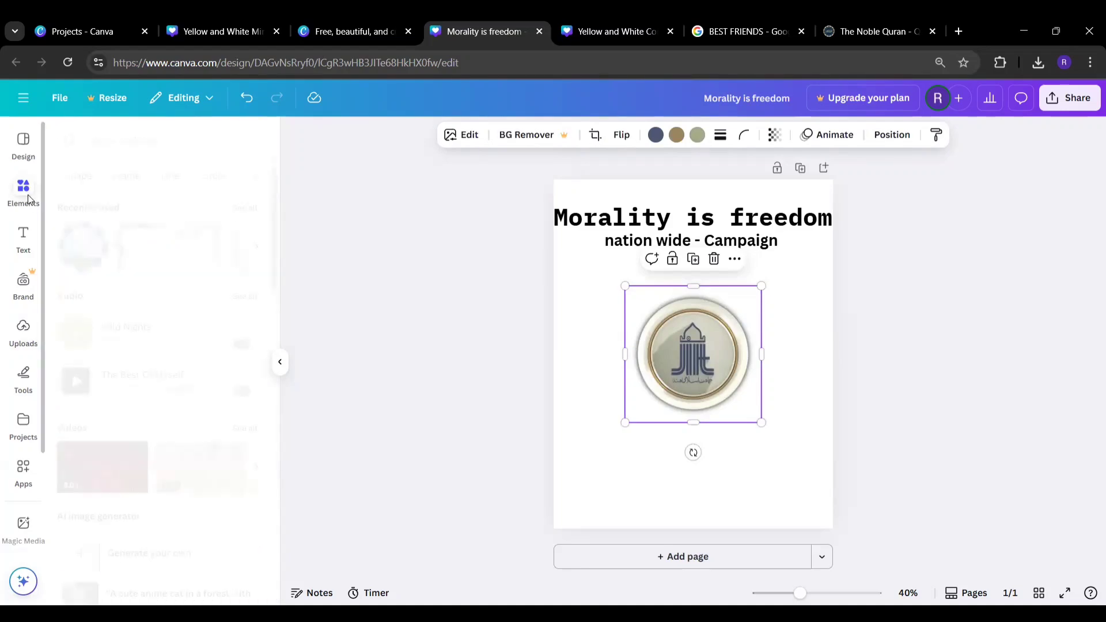
{"action": "left_click", "coordinate": [128, 176]}
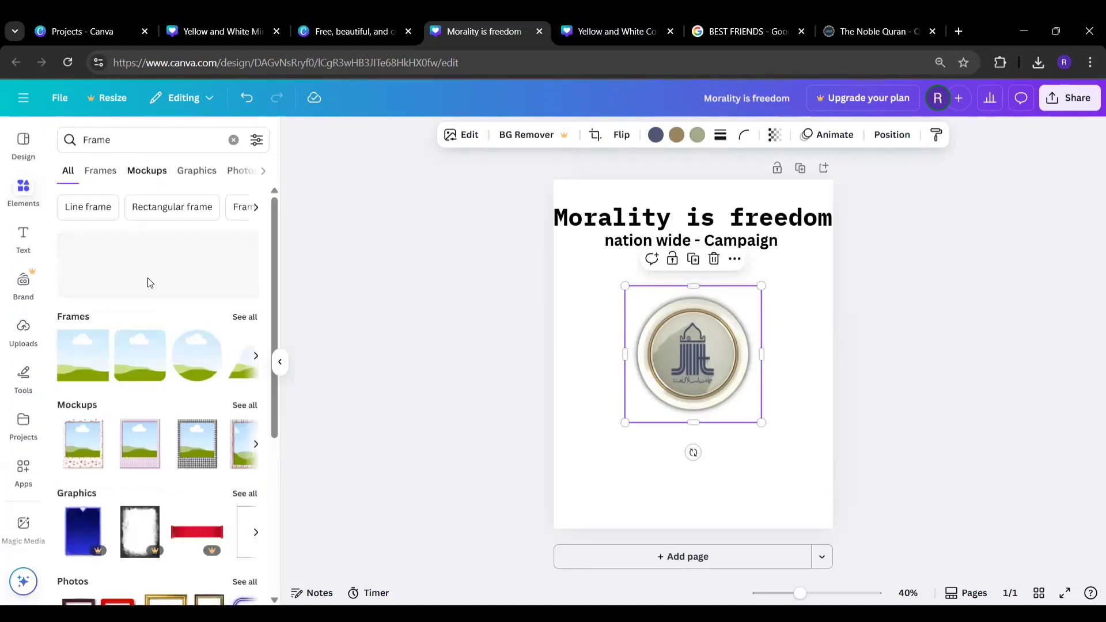
{"action": "left_click", "coordinate": [197, 356]}
{"action": "left_click_drag", "start_coordinate": [752, 396], "coordinate": [634, 346]}
{"action": "left_click_drag", "start_coordinate": [655, 383], "coordinate": [680, 195]}
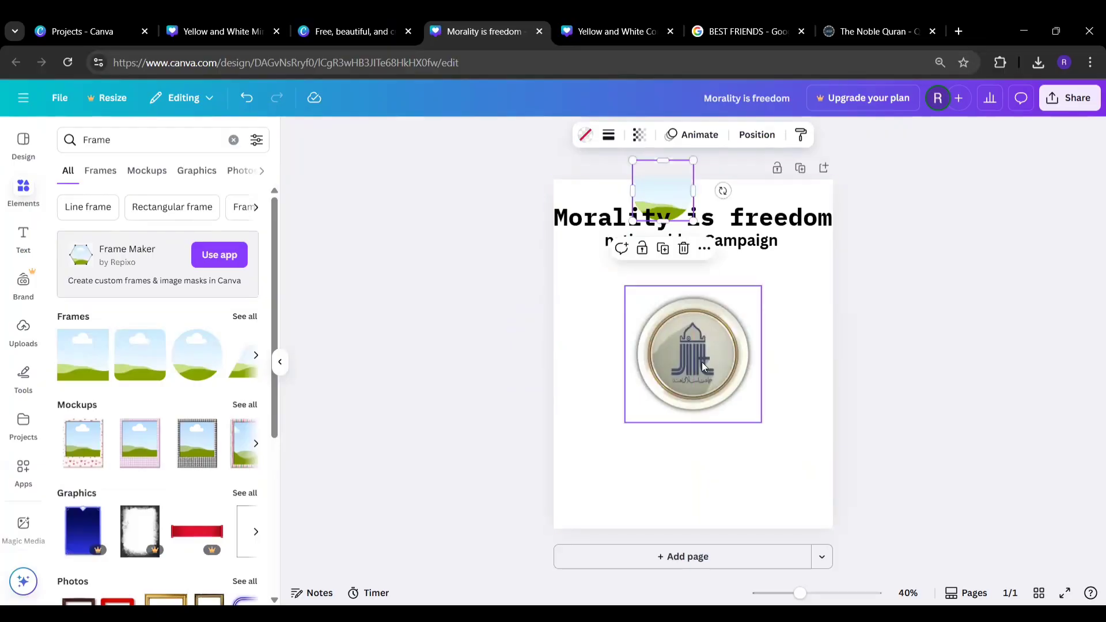
- Delete the loose logo, add it again from the uploaded images and shrink it over the heading
{"action": "left_click_drag", "start_coordinate": [702, 362], "coordinate": [716, 383]}
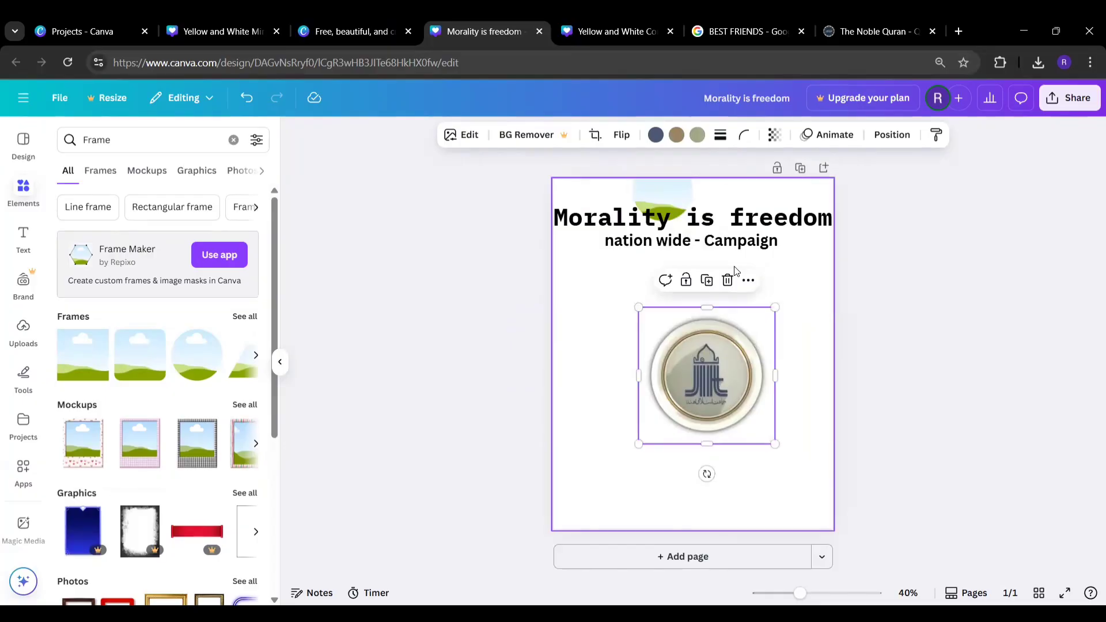
{"action": "left_click", "coordinate": [727, 280]}
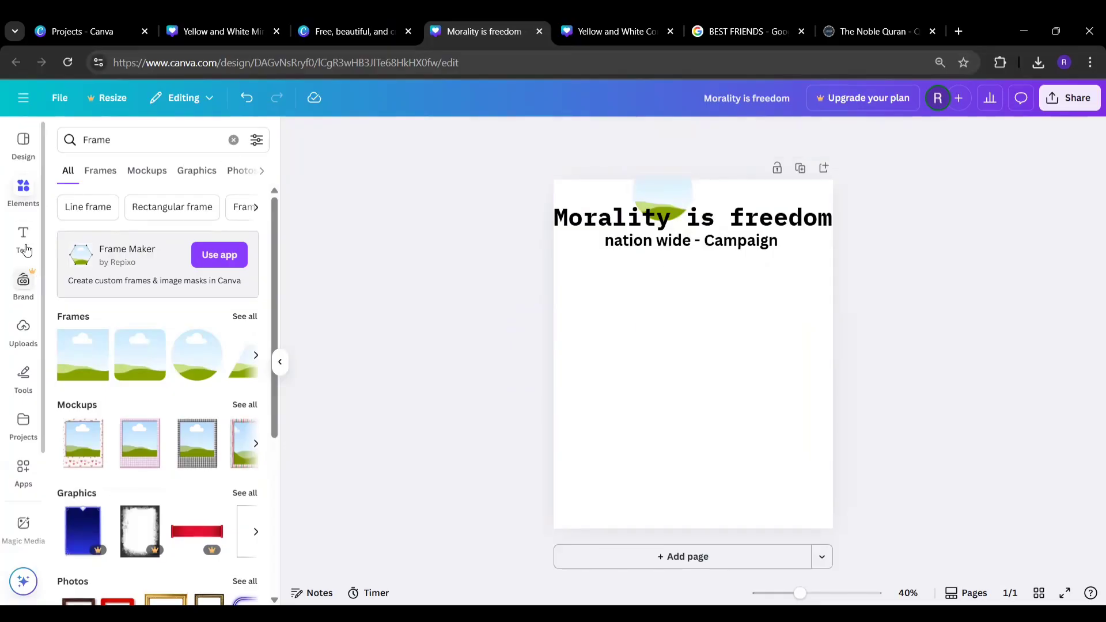
{"action": "left_click", "coordinate": [22, 329]}
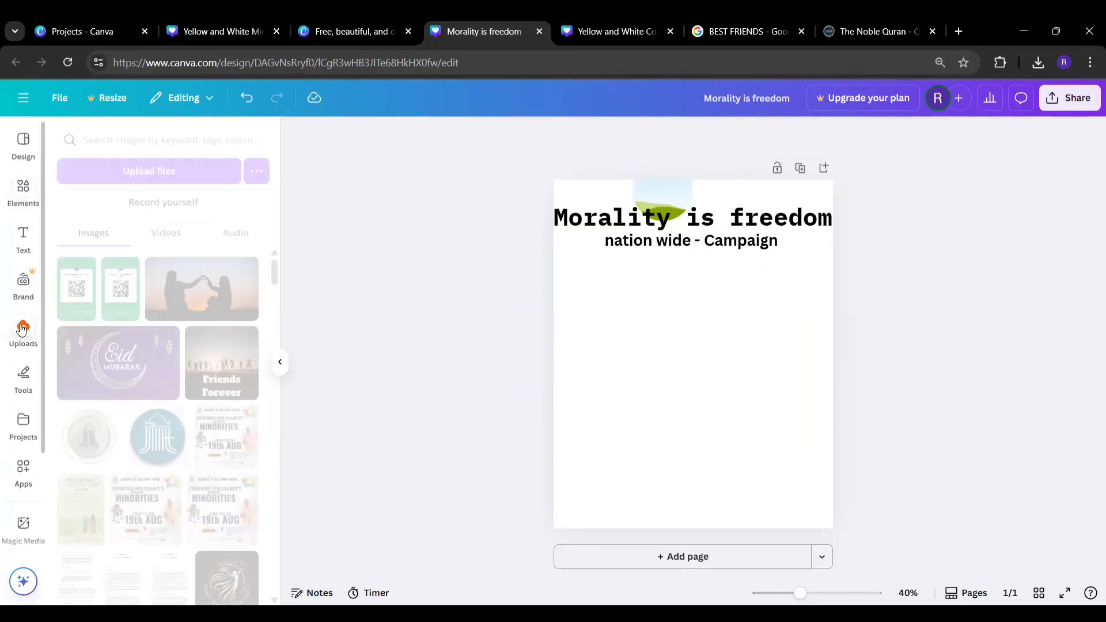
{"action": "left_click", "coordinate": [102, 440]}
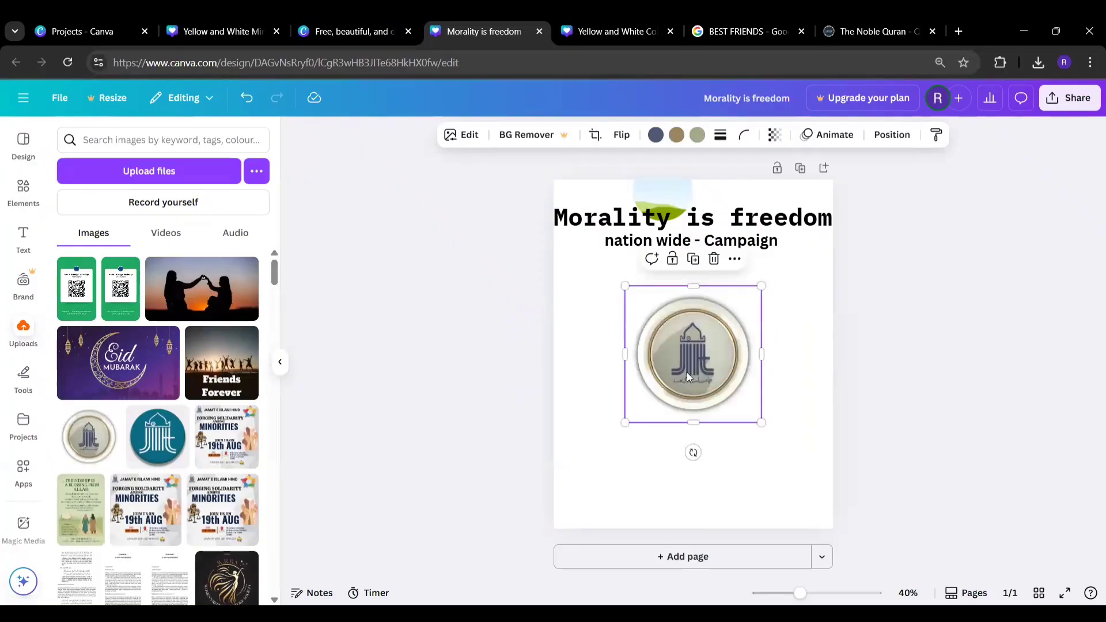
{"action": "left_click_drag", "start_coordinate": [688, 377], "coordinate": [667, 229]}
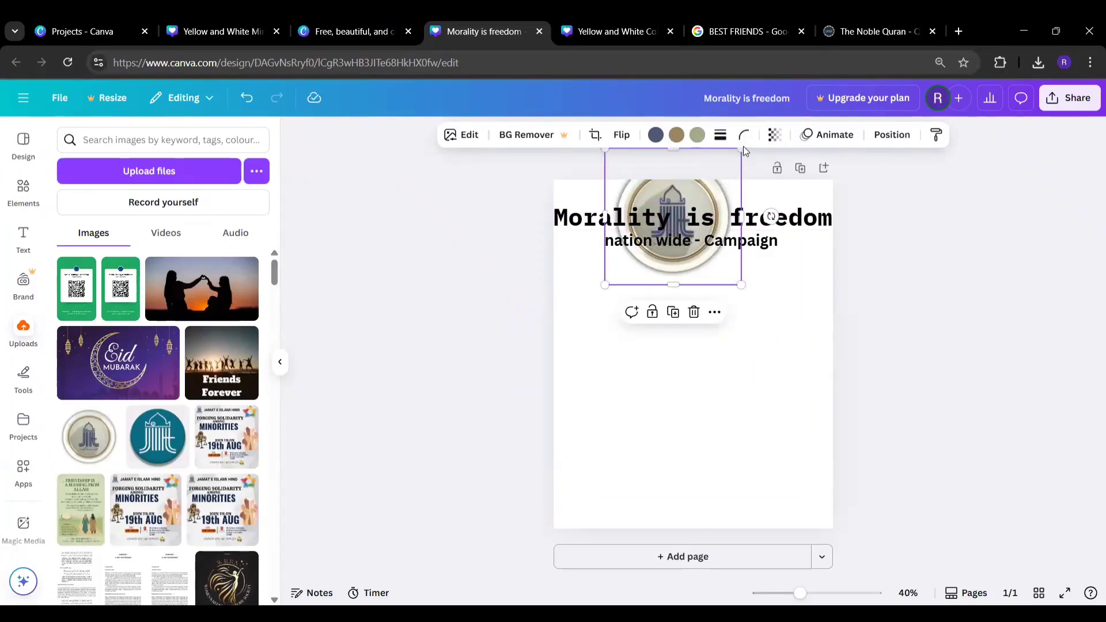
{"action": "left_click_drag", "start_coordinate": [742, 151], "coordinate": [699, 190]}
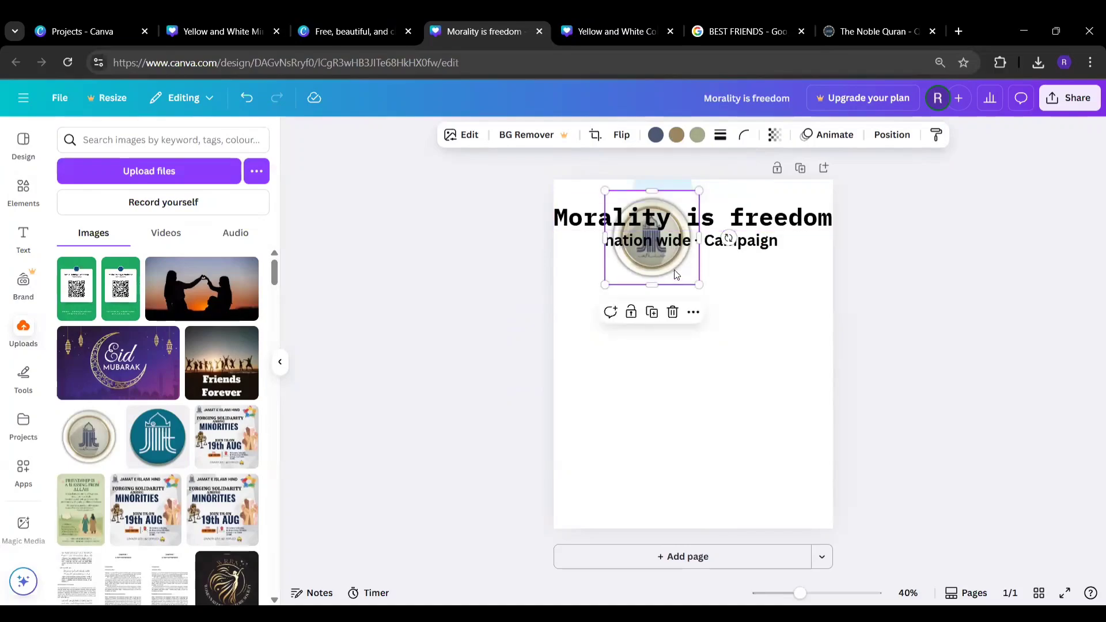
- Move the heading and subheading further down the page and place the logo above them
{"action": "left_click_drag", "start_coordinate": [667, 270], "coordinate": [744, 274]}
{"action": "left_click", "coordinate": [742, 248]}
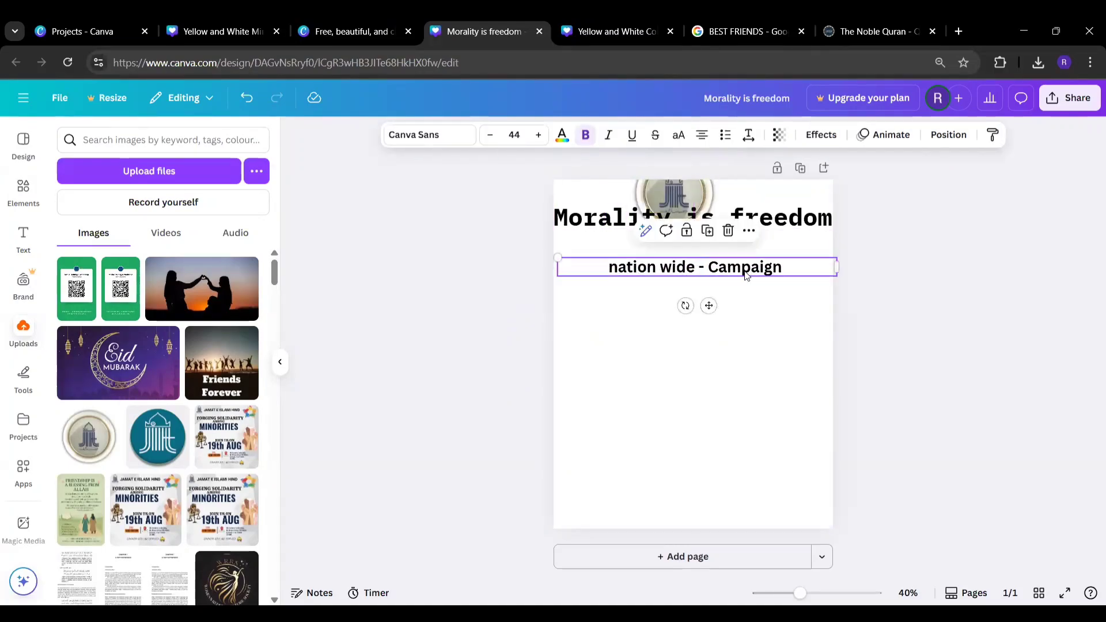
{"action": "left_click_drag", "start_coordinate": [792, 218], "coordinate": [785, 273]}
{"action": "left_click_drag", "start_coordinate": [701, 204], "coordinate": [706, 224]}
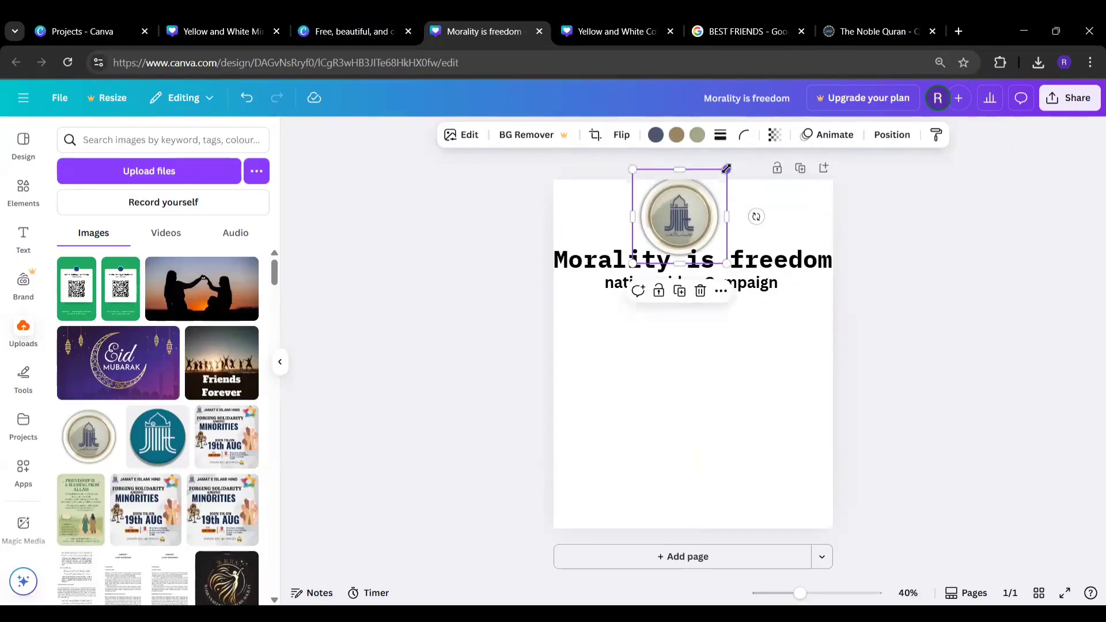
- Shrink the logo and the circular frame, fill the frame with the logo and place it in the page's upper-left corner
{"action": "left_click_drag", "start_coordinate": [727, 169], "coordinate": [687, 229]}
{"action": "left_click", "coordinate": [685, 213]}
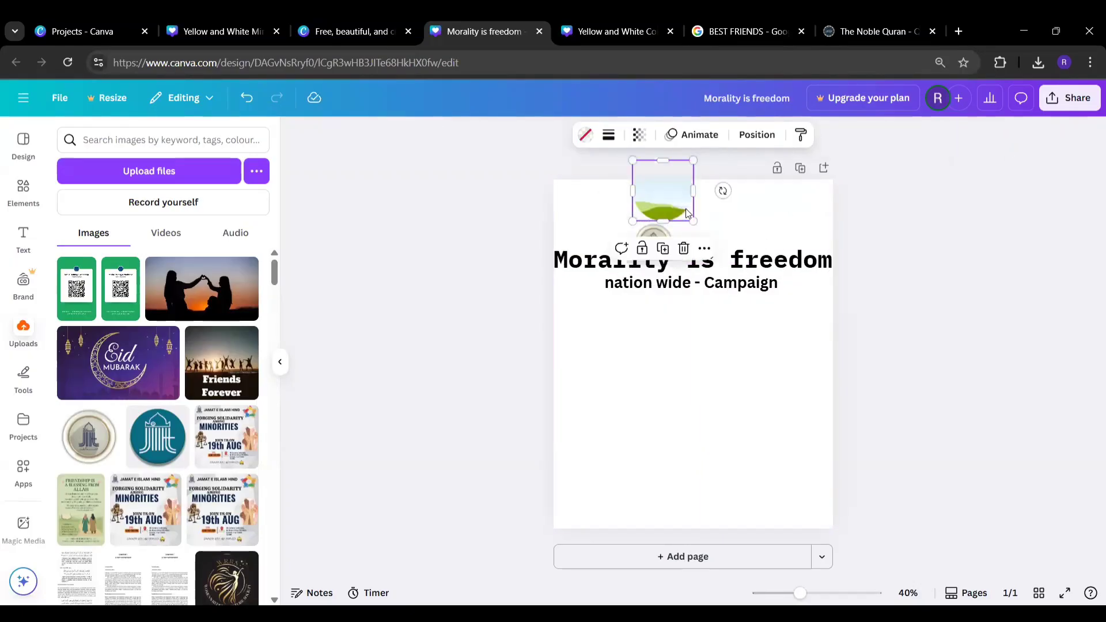
{"action": "left_click_drag", "start_coordinate": [693, 159], "coordinate": [661, 194]}
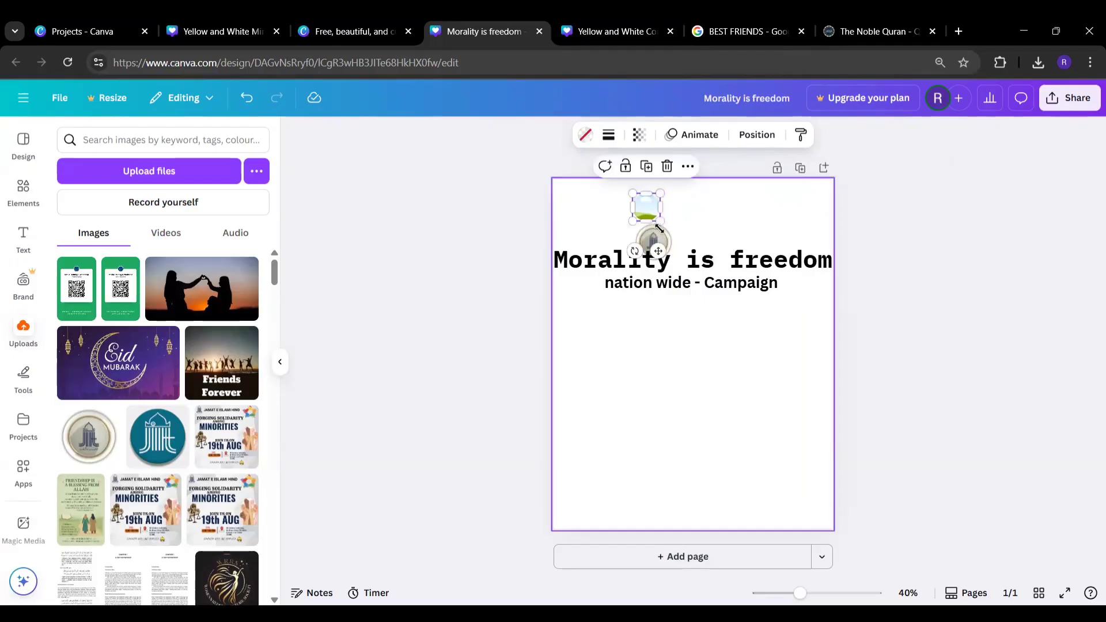
{"action": "left_click", "coordinate": [648, 245]}
{"action": "left_click_drag", "start_coordinate": [653, 241], "coordinate": [585, 204]}
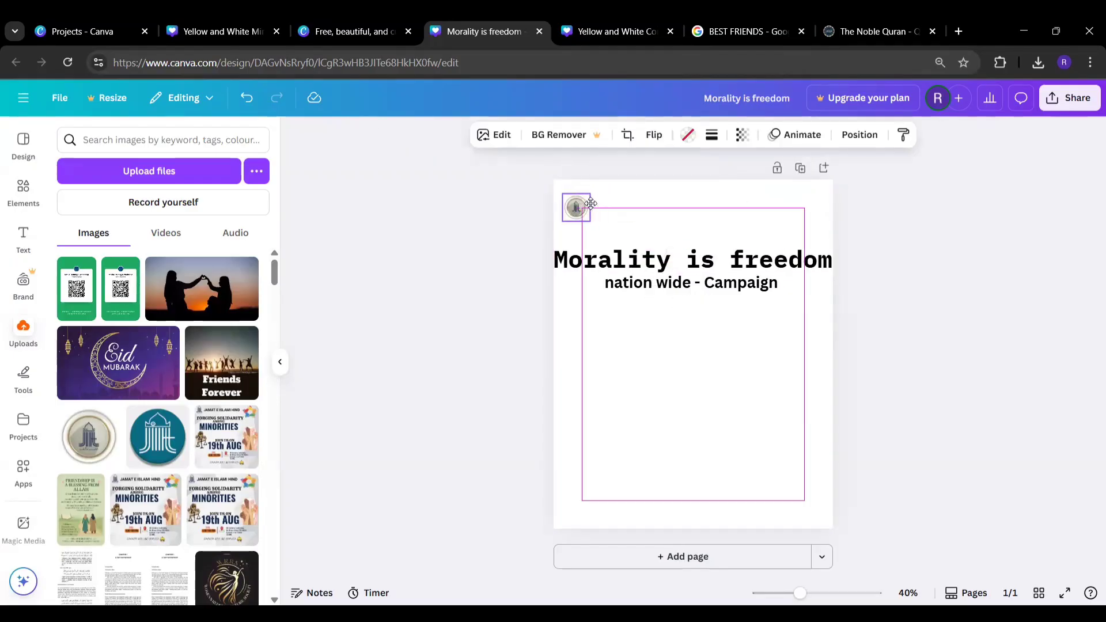
- Reduce the "Morality is freedom" heading's font size to 66 and nudge the heading slightly to recentre it
{"action": "left_click", "coordinate": [708, 261]}
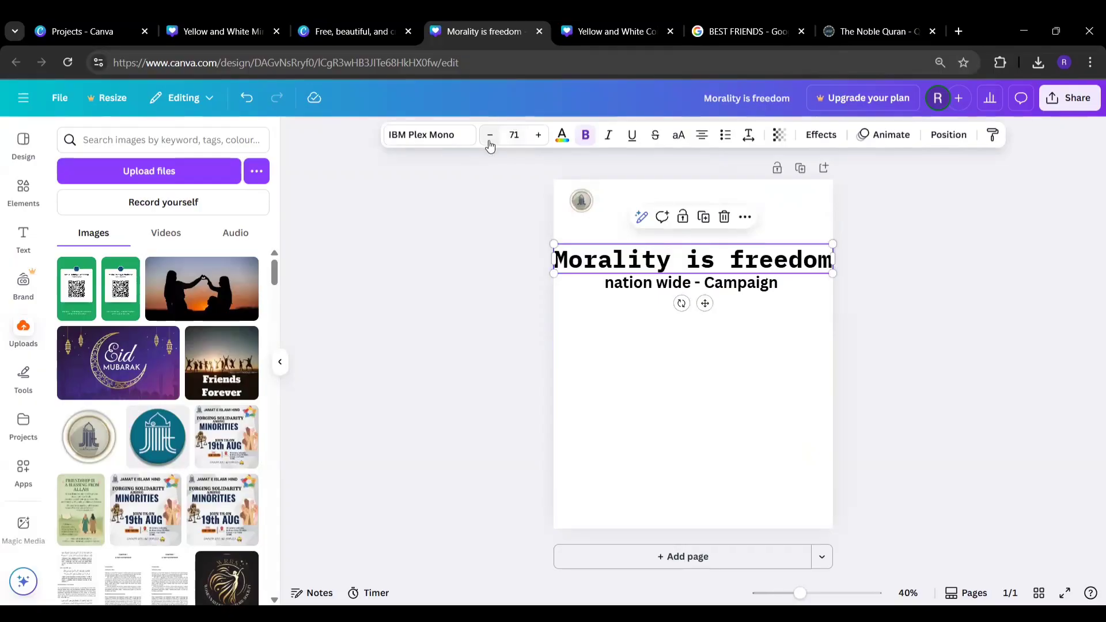
{"action": "left_click", "coordinate": [490, 134]}
{"action": "left_click", "coordinate": [489, 134]}
{"action": "left_click", "coordinate": [490, 134]}
{"action": "left_click", "coordinate": [490, 134]}
{"action": "left_click", "coordinate": [490, 134]}
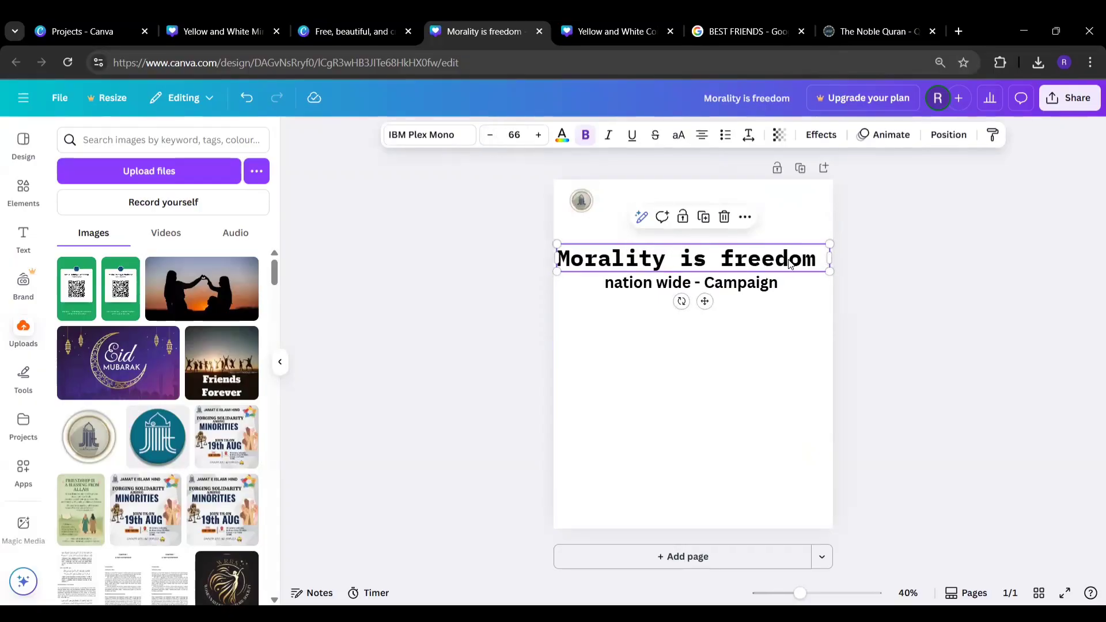
{"action": "left_click_drag", "start_coordinate": [790, 266], "coordinate": [794, 264]}
{"action": "left_click", "coordinate": [980, 316]}
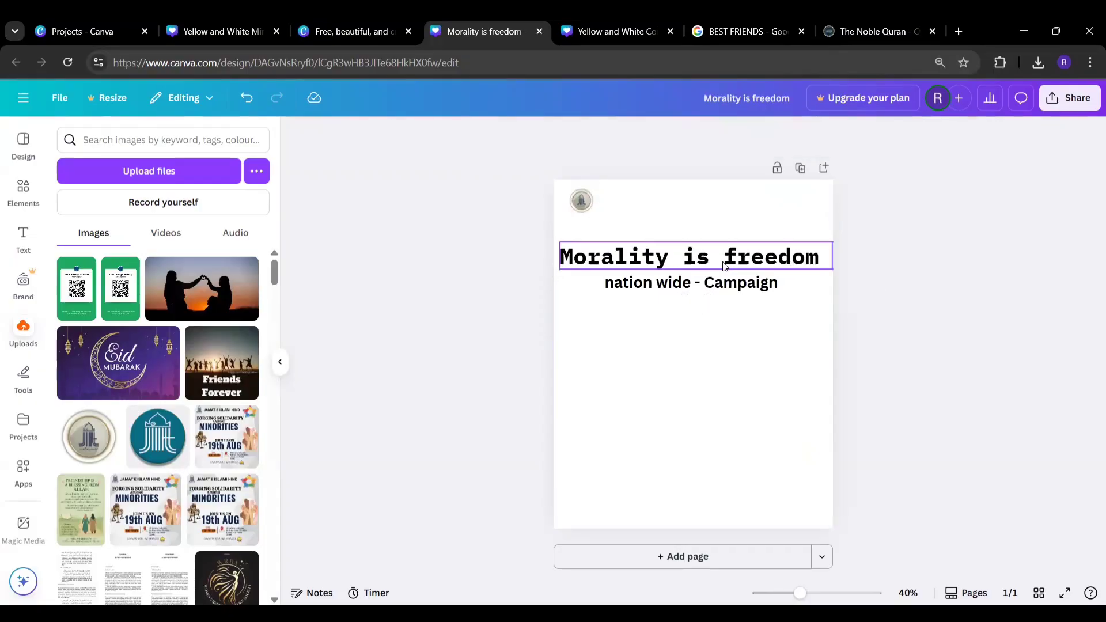
- Move the heading and subheading together slightly upward, closer to the logo
{"action": "left_click_drag", "start_coordinate": [565, 233], "coordinate": [791, 330]}
{"action": "mouse_move", "coordinate": [785, 273]}
{"action": "left_mouse_down"}
{"action": "mouse_move", "coordinate": [789, 392]}
{"action": "mouse_move", "coordinate": [818, 384]}
{"action": "mouse_move", "coordinate": [787, 254]}
{"action": "left_mouse_up"}
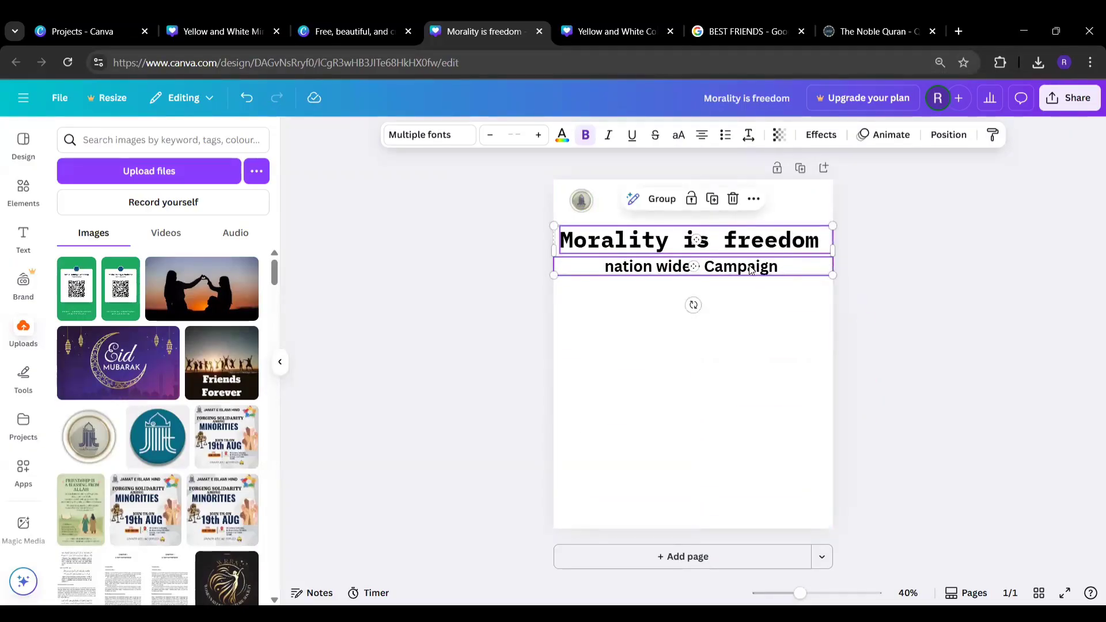
{"action": "left_click", "coordinate": [953, 298]}
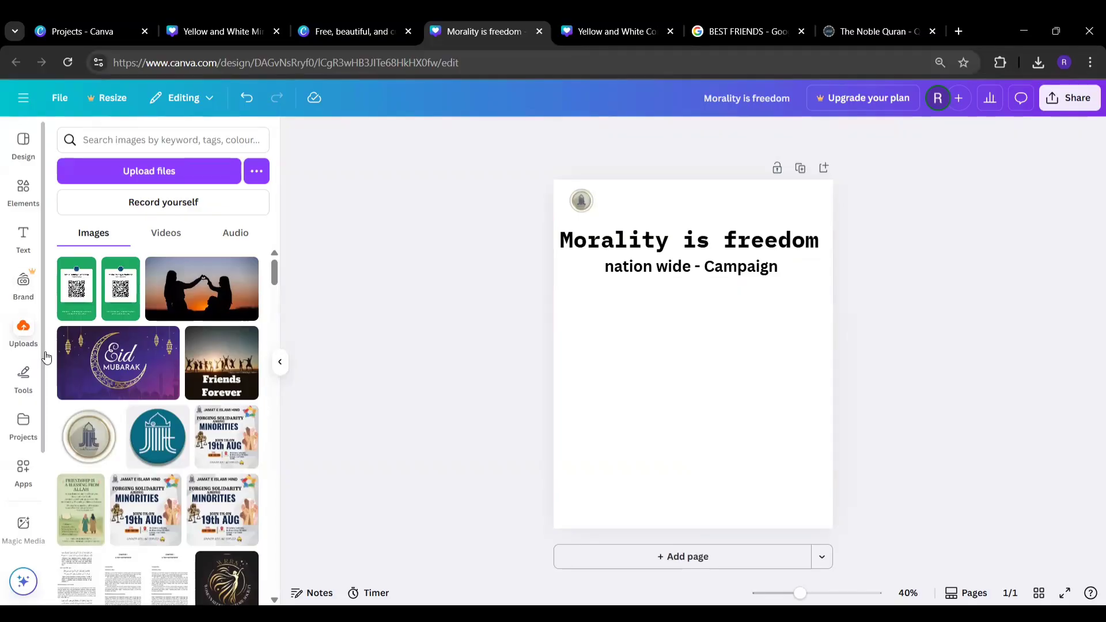
- Try the glass flask and ivy photo as the page background, then replace it with the cloudy sky photo
{"action": "scroll", "coordinate": [41, 415], "scroll_direction": "down", "scroll_amount": 3}
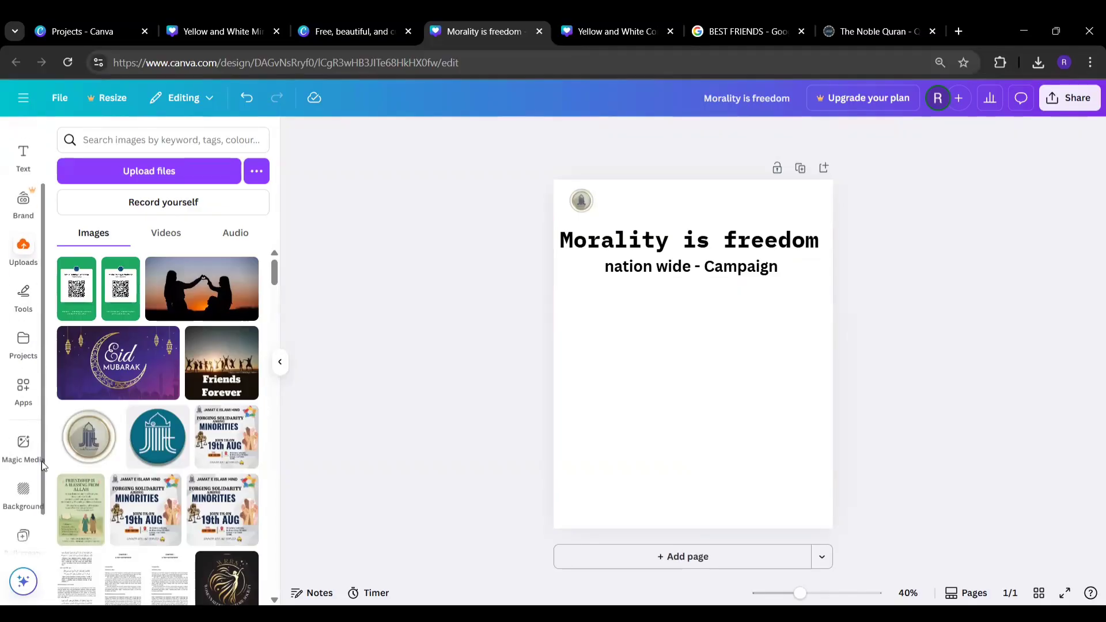
{"action": "left_click", "coordinate": [23, 436]}
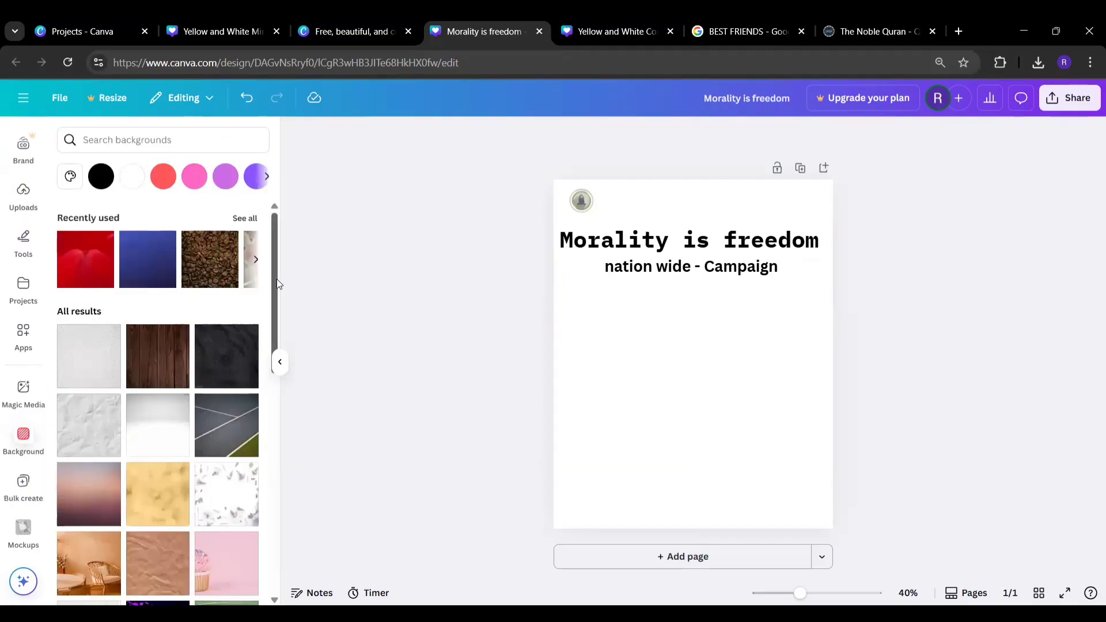
{"action": "scroll", "coordinate": [277, 282], "scroll_direction": "down", "scroll_amount": 8}
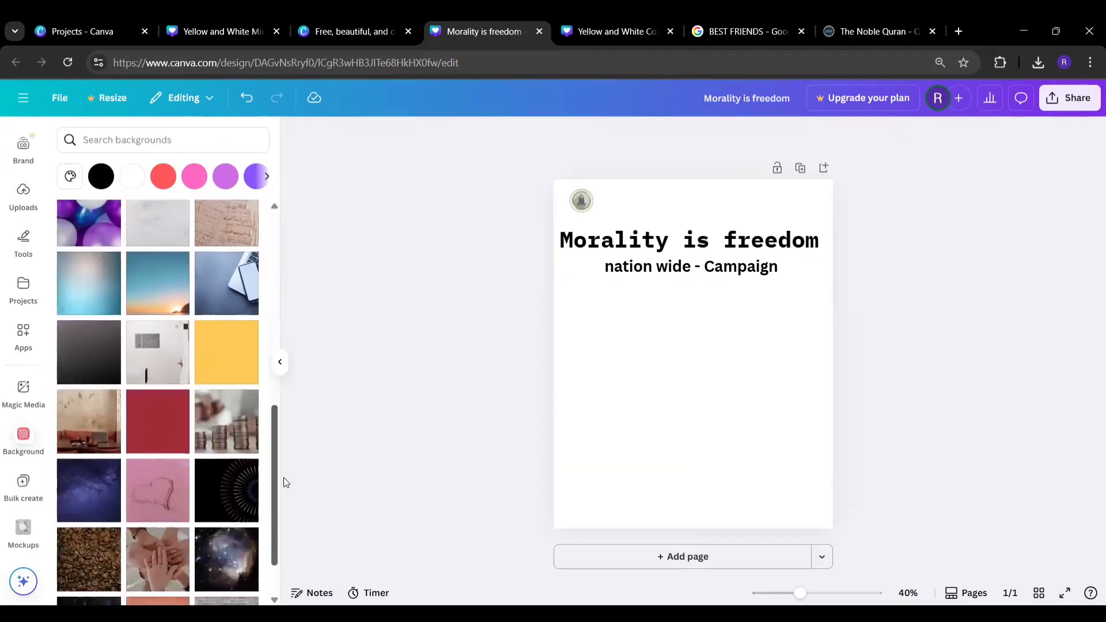
{"action": "scroll", "coordinate": [288, 520], "scroll_direction": "down", "scroll_amount": 4}
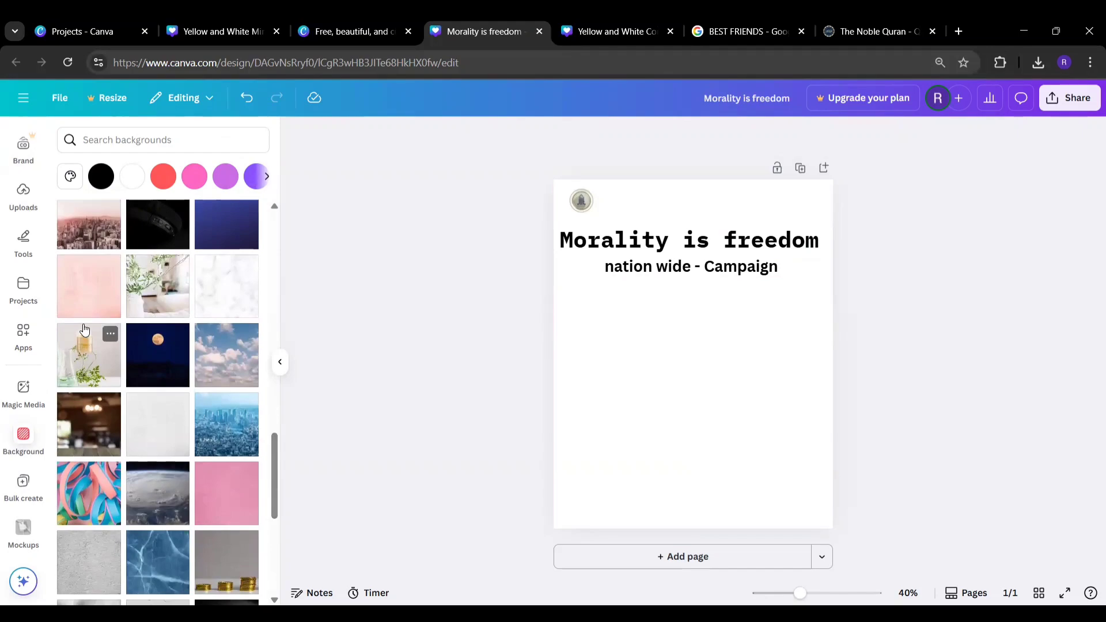
{"action": "left_click", "coordinate": [84, 329]}
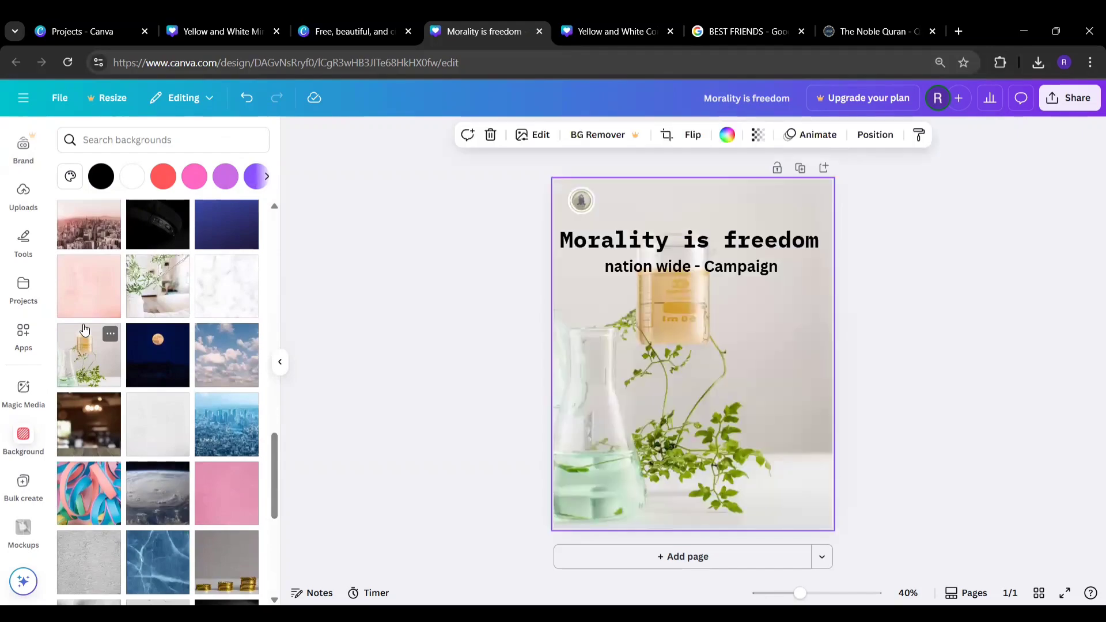
{"action": "left_click", "coordinate": [225, 361]}
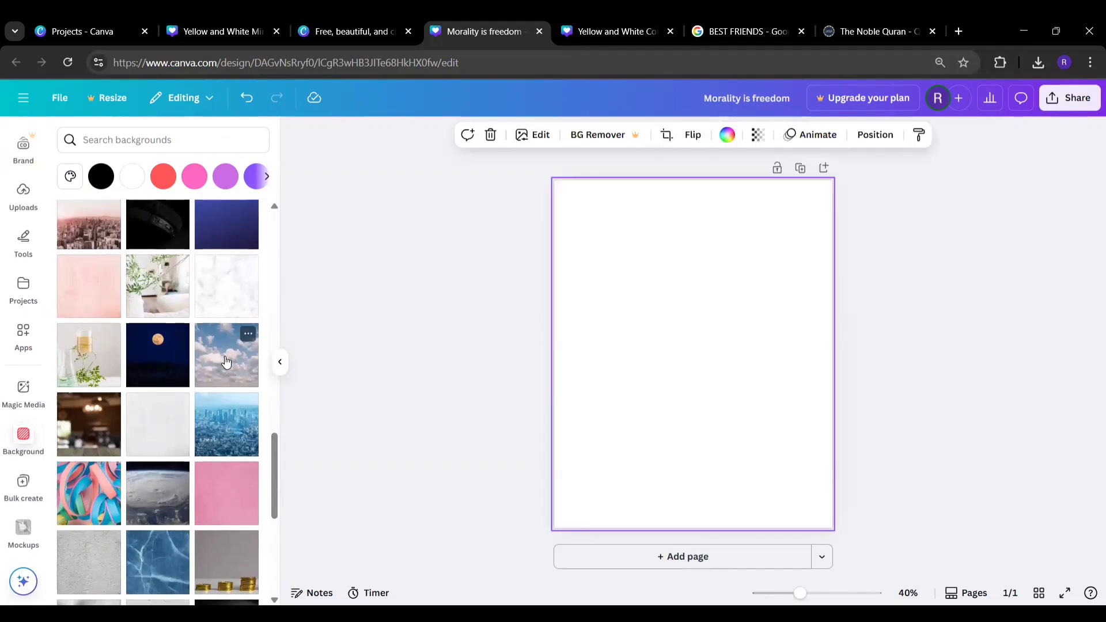
- Try the full moon night photo as the page background, then replace it with the hurricane seen from space
{"action": "left_click", "coordinate": [155, 374]}
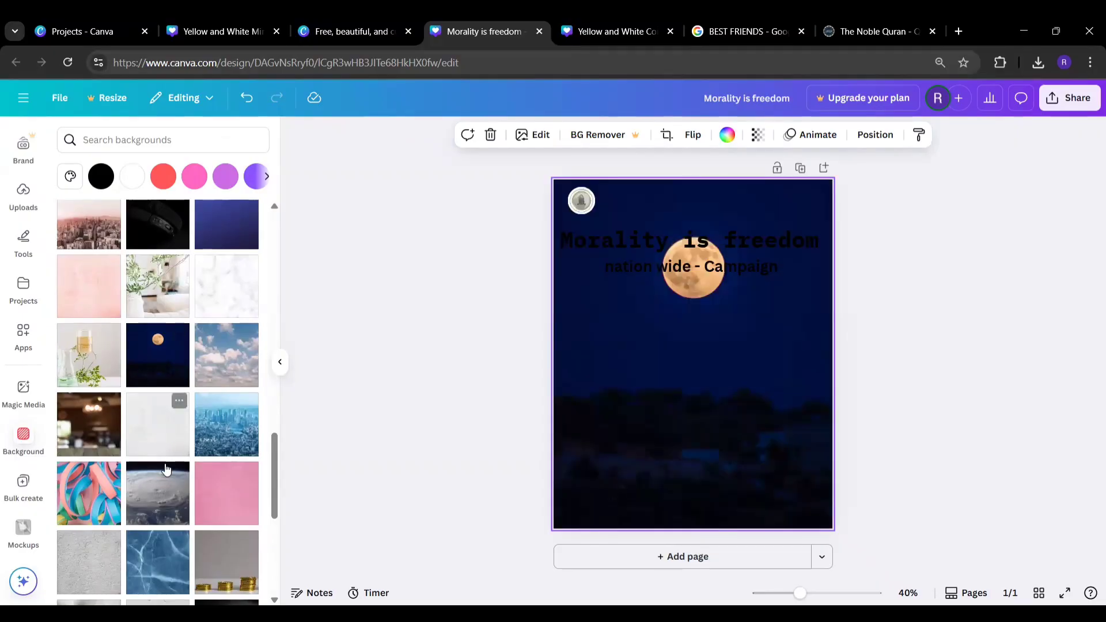
{"action": "left_click", "coordinate": [167, 494]}
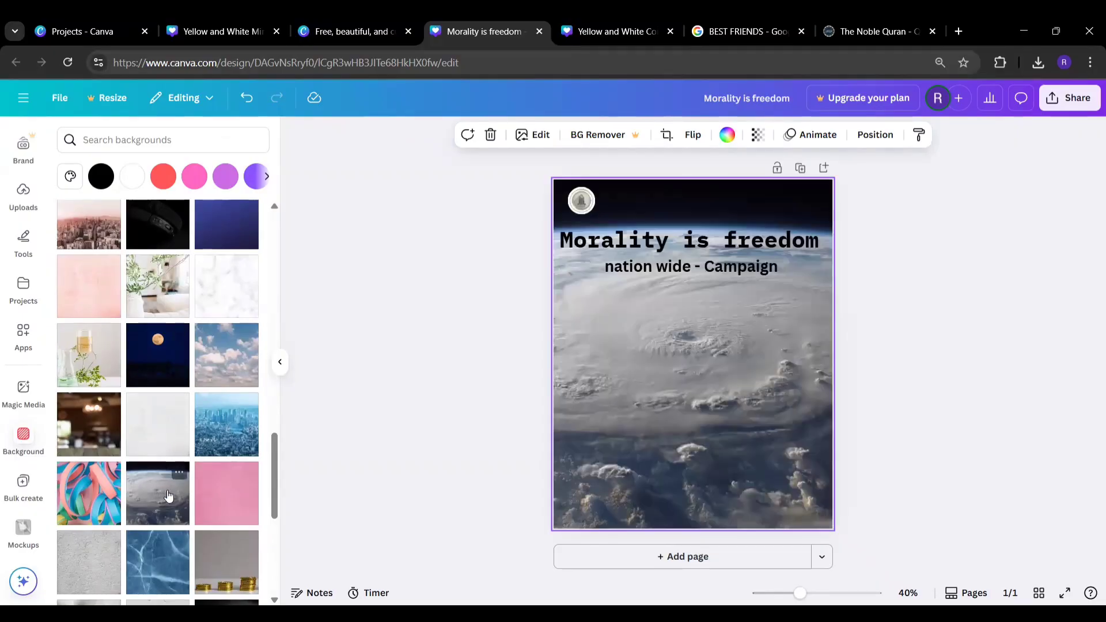
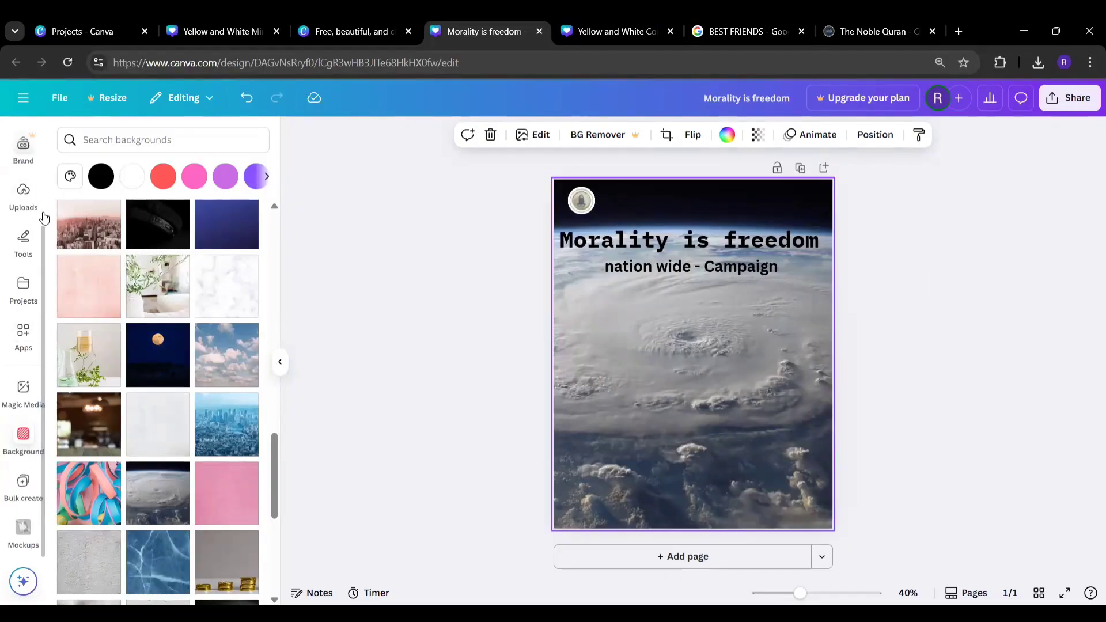
- Add a subheading reading "Pos" in the middle of the page, below the existing heading text
{"action": "scroll", "coordinate": [41, 240], "scroll_direction": "up", "scroll_amount": 3}
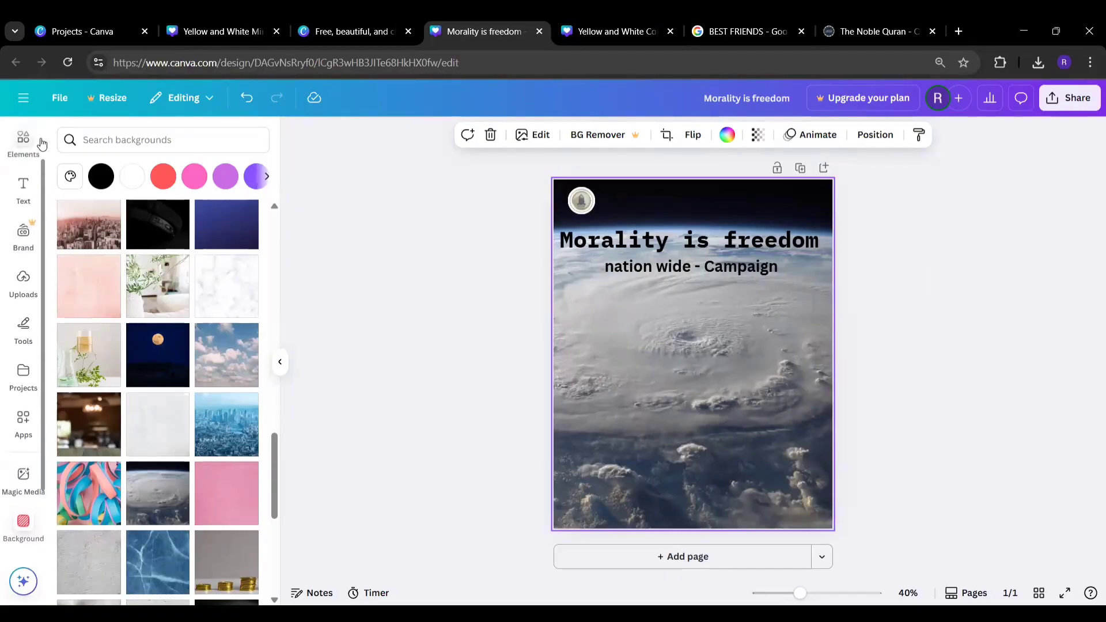
{"action": "left_click", "coordinate": [23, 205]}
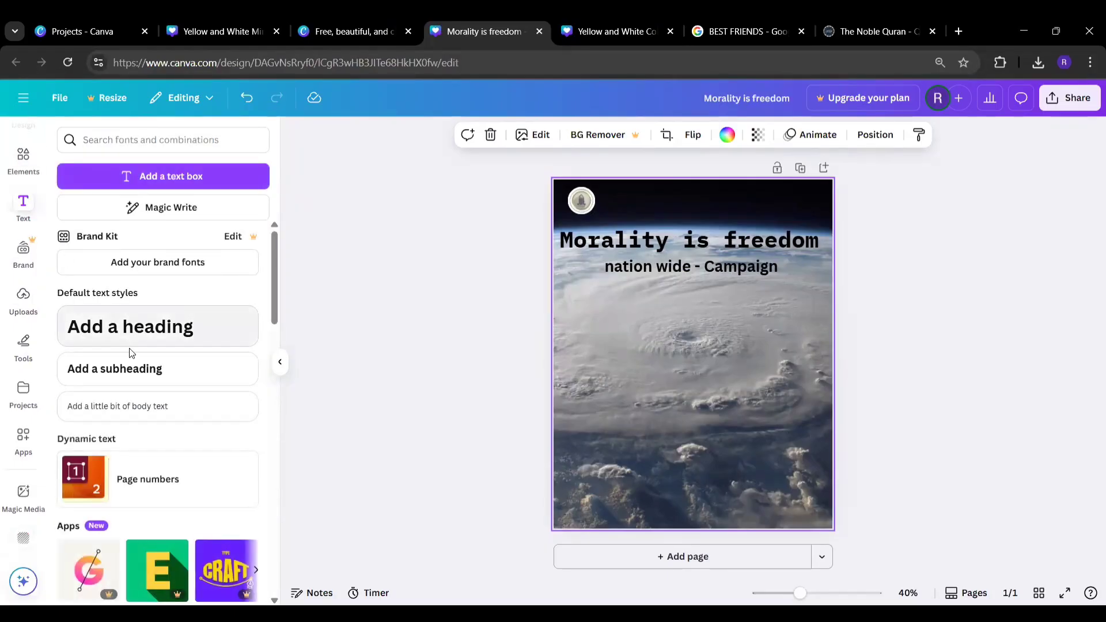
{"action": "left_click", "coordinate": [129, 369]}
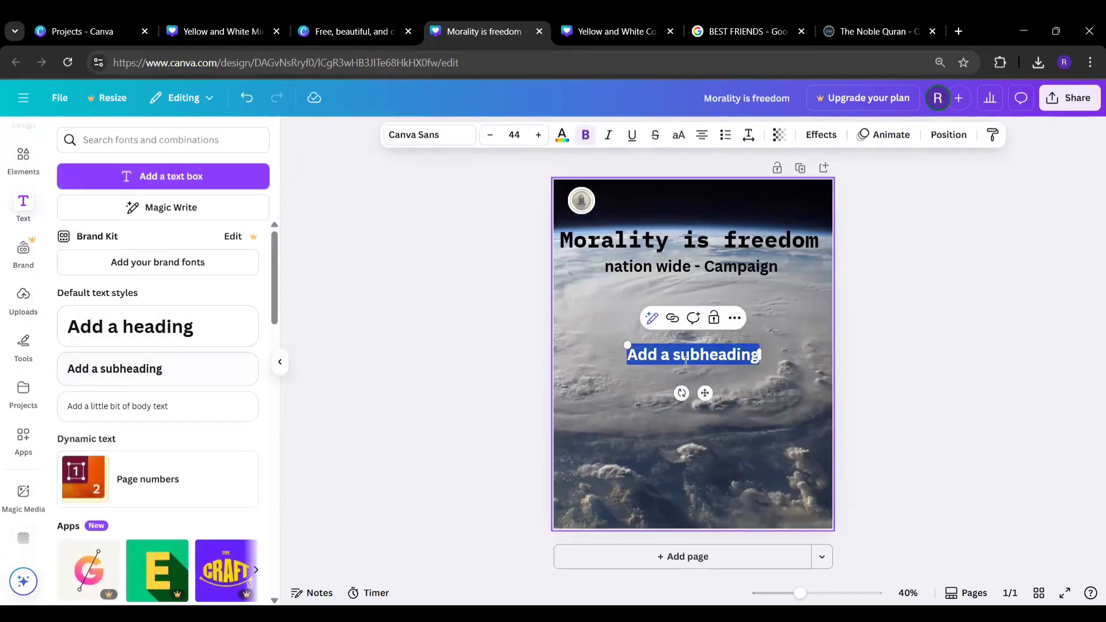
{"action": "type", "text": "P"}
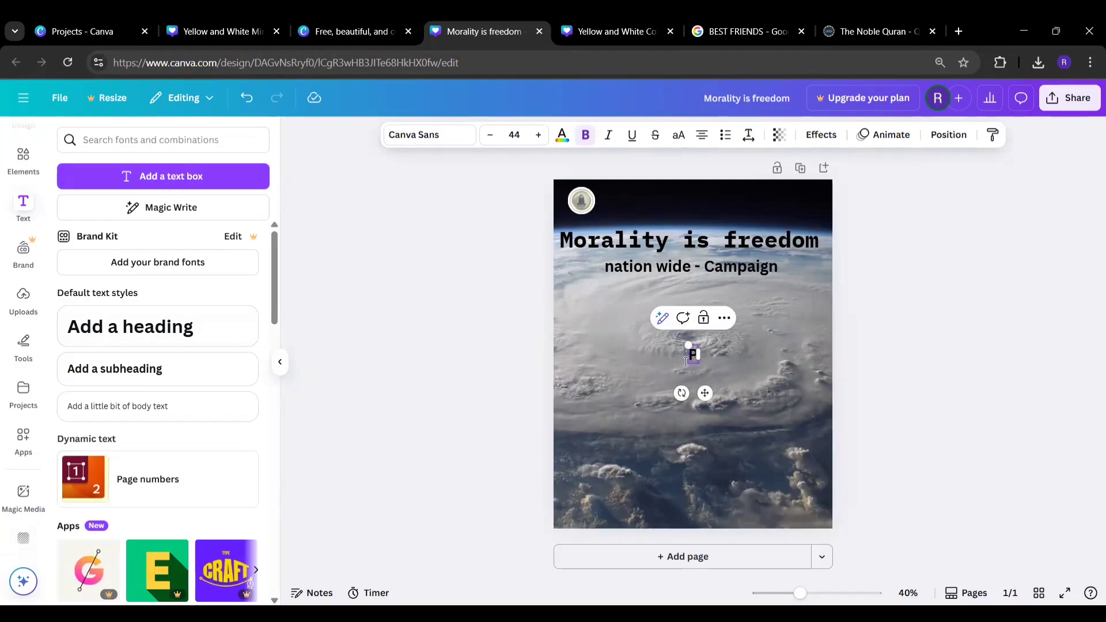
{"action": "type", "text": "os"}
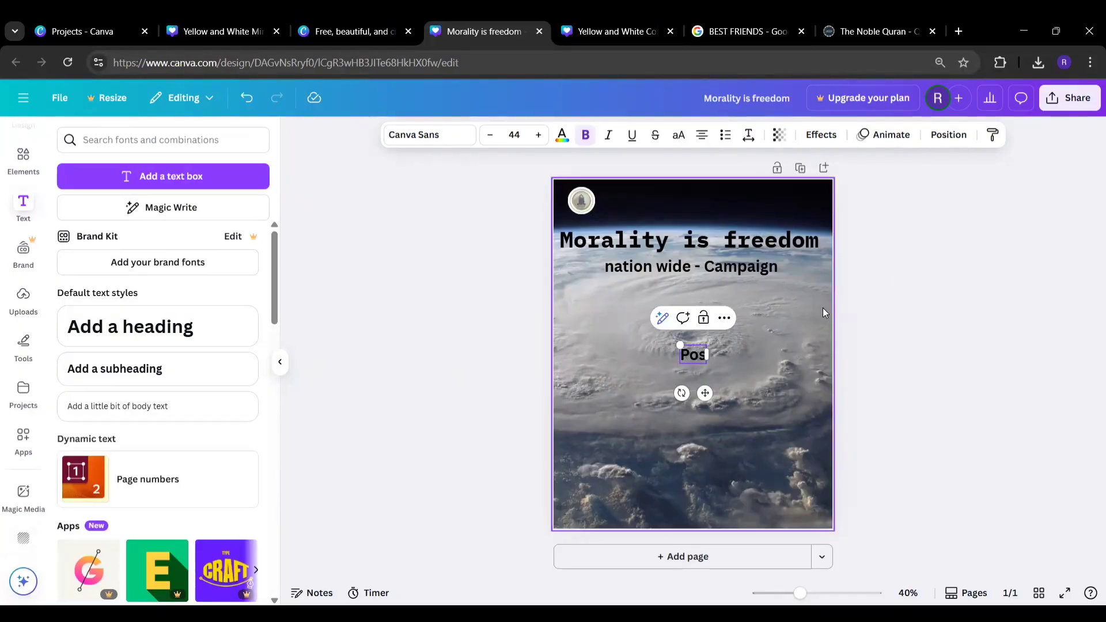
{"action": "left_click", "coordinate": [798, 312]}
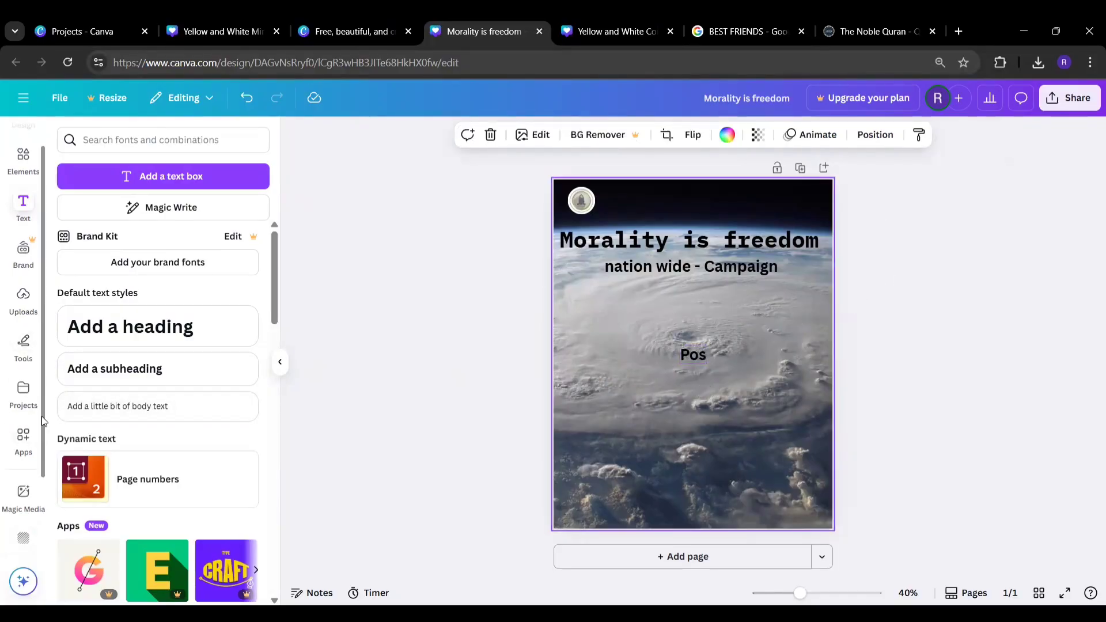
{"action": "scroll", "coordinate": [41, 416], "scroll_direction": "down", "scroll_amount": 2}
{"action": "left_click", "coordinate": [24, 482]}
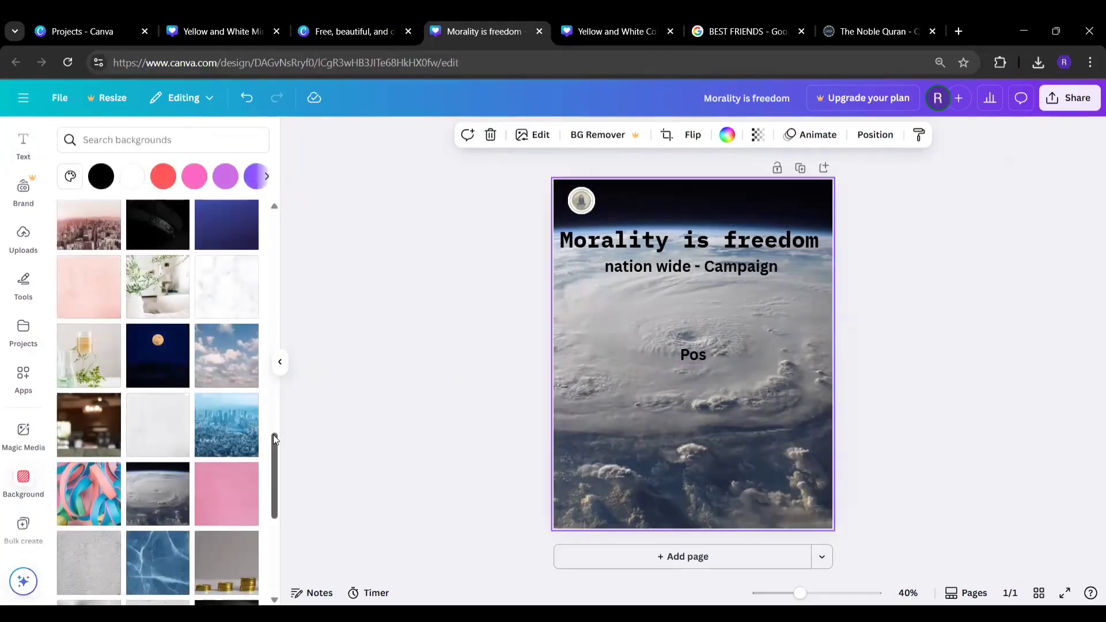
{"action": "left_click_drag", "start_coordinate": [274, 433], "coordinate": [278, 556]}
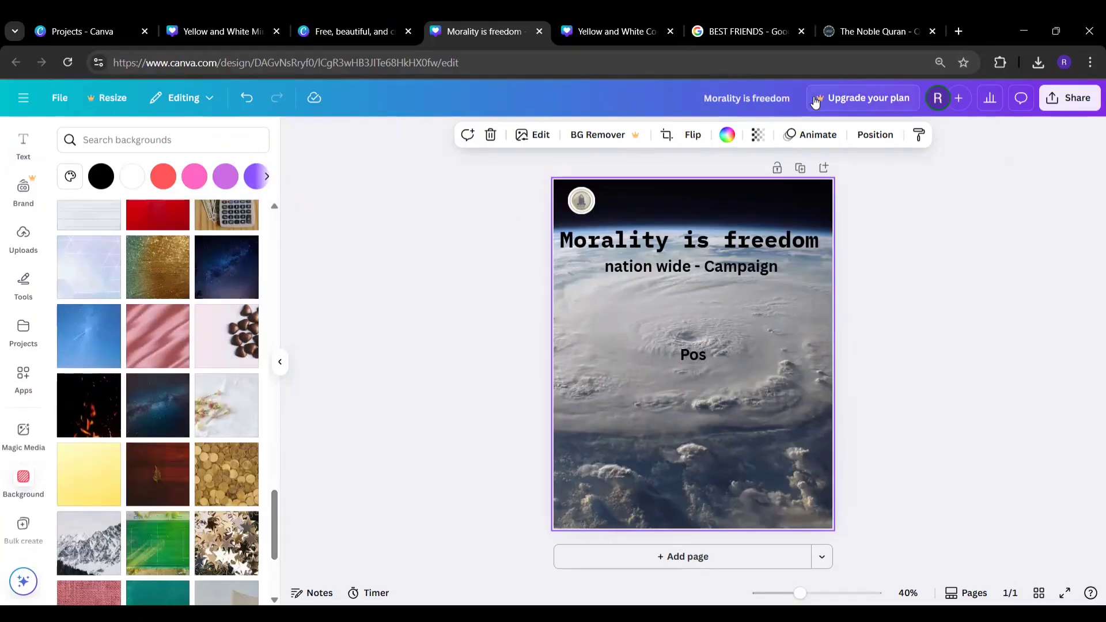
- Search Google for "green picture background" in a new browser tab
{"action": "left_click", "coordinate": [959, 30]}
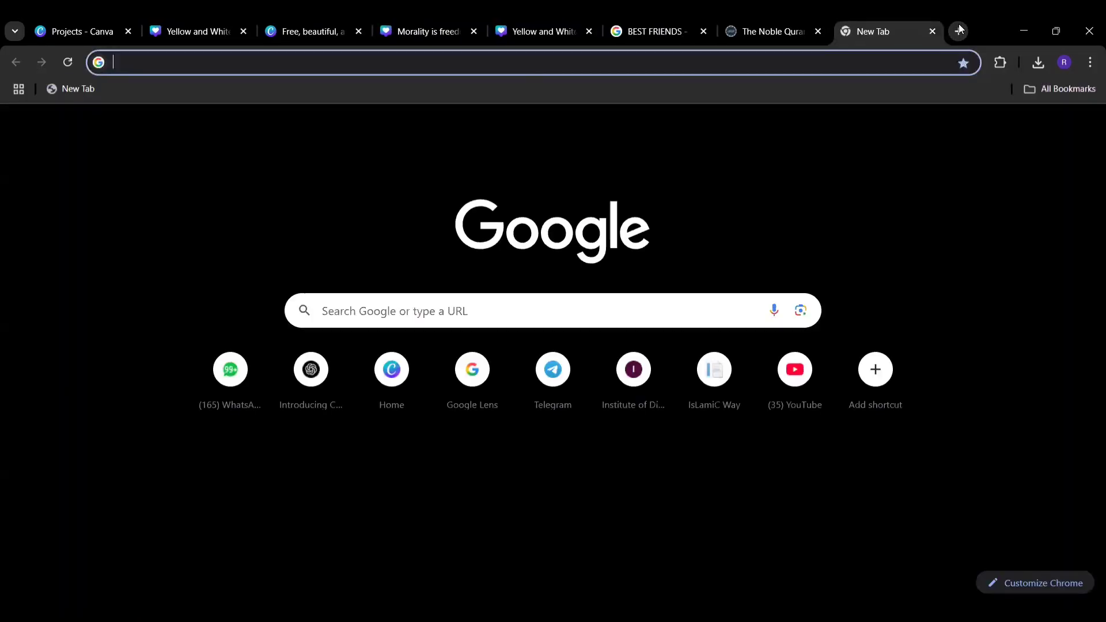
{"action": "left_click", "coordinate": [381, 312]}
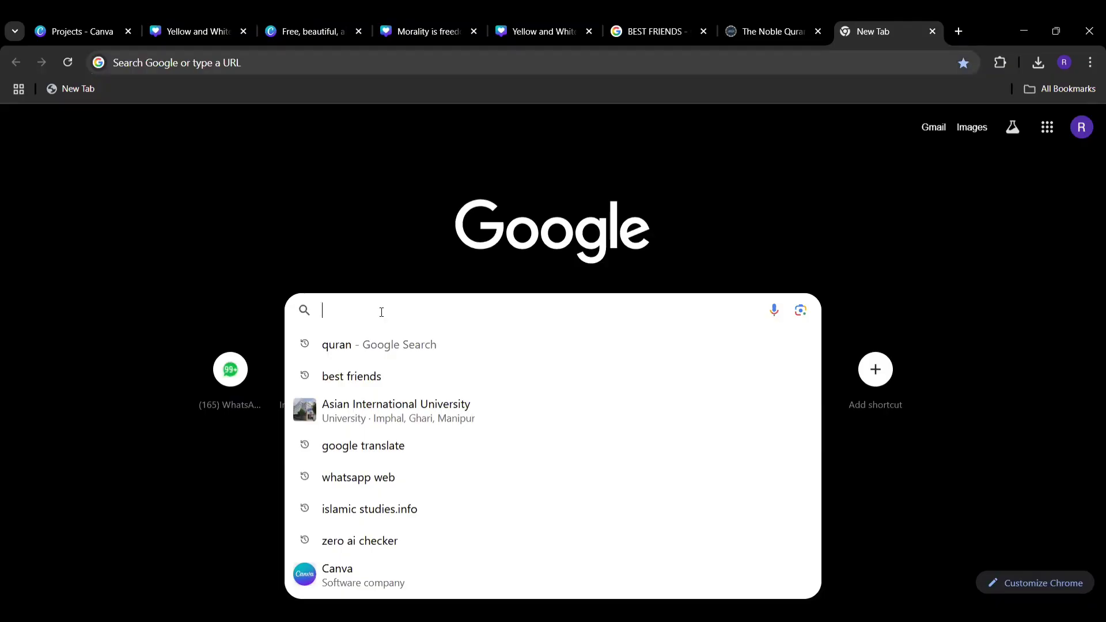
{"action": "type", "text": "green "}
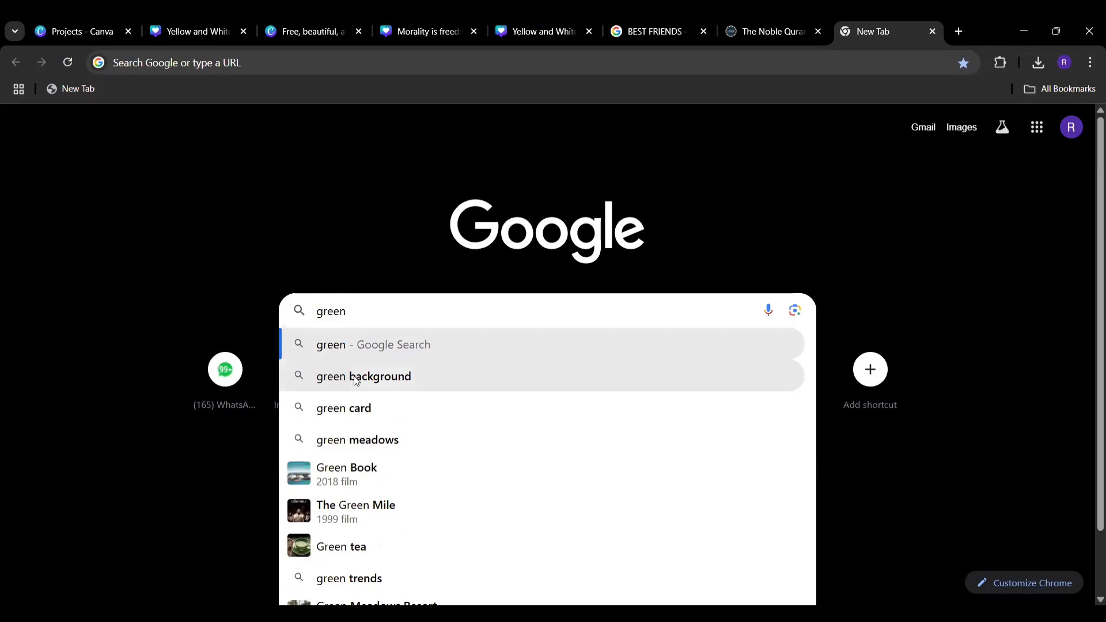
{"action": "type", "text": "picture"}
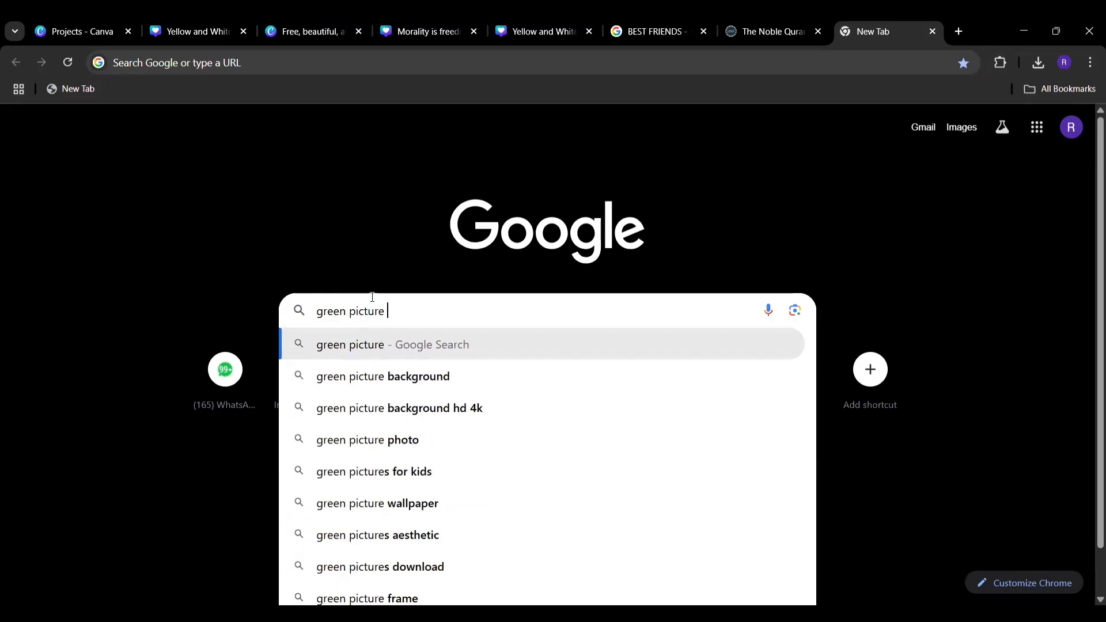
{"action": "left_click", "coordinate": [363, 377]}
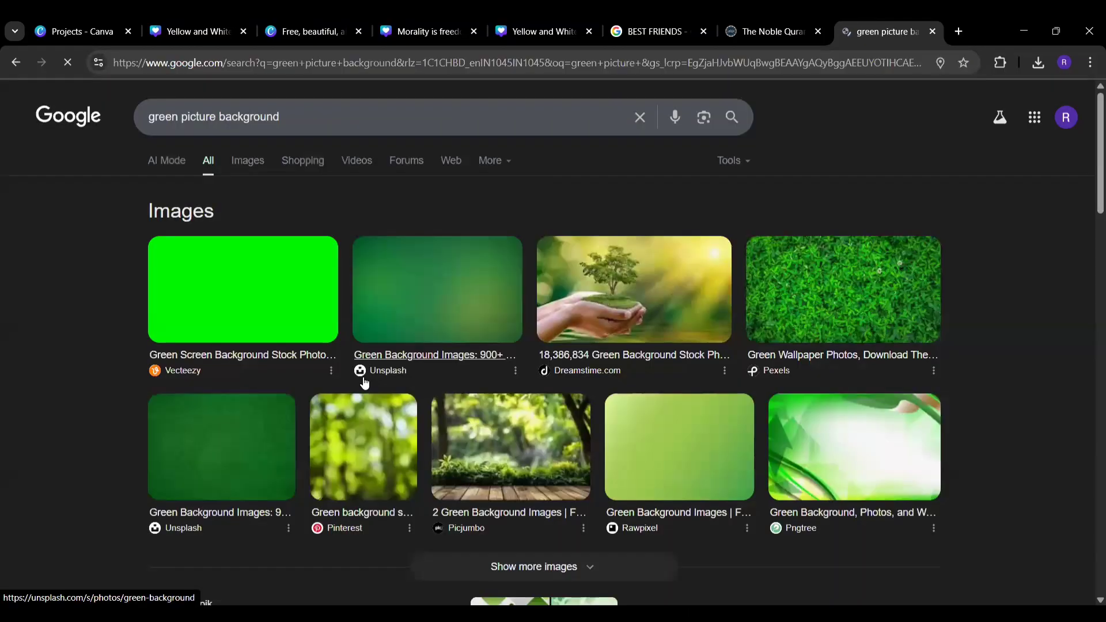
- Open the Dreamstime photo of hands holding a small tree from the image results and copy it
{"action": "left_click", "coordinate": [625, 303]}
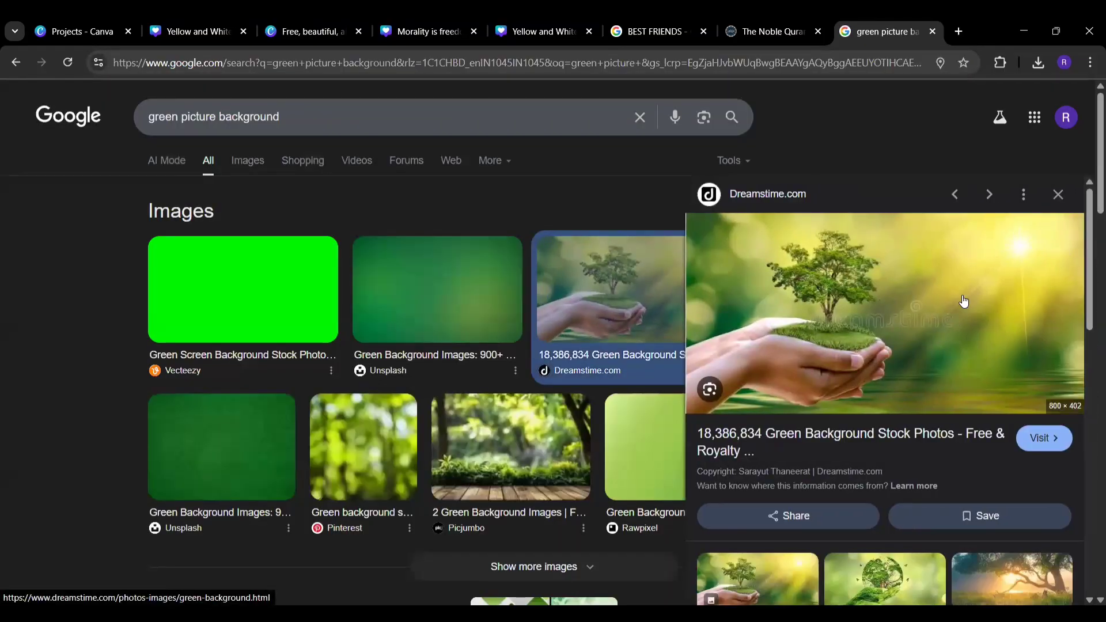
{"action": "right_click", "coordinate": [946, 329]}
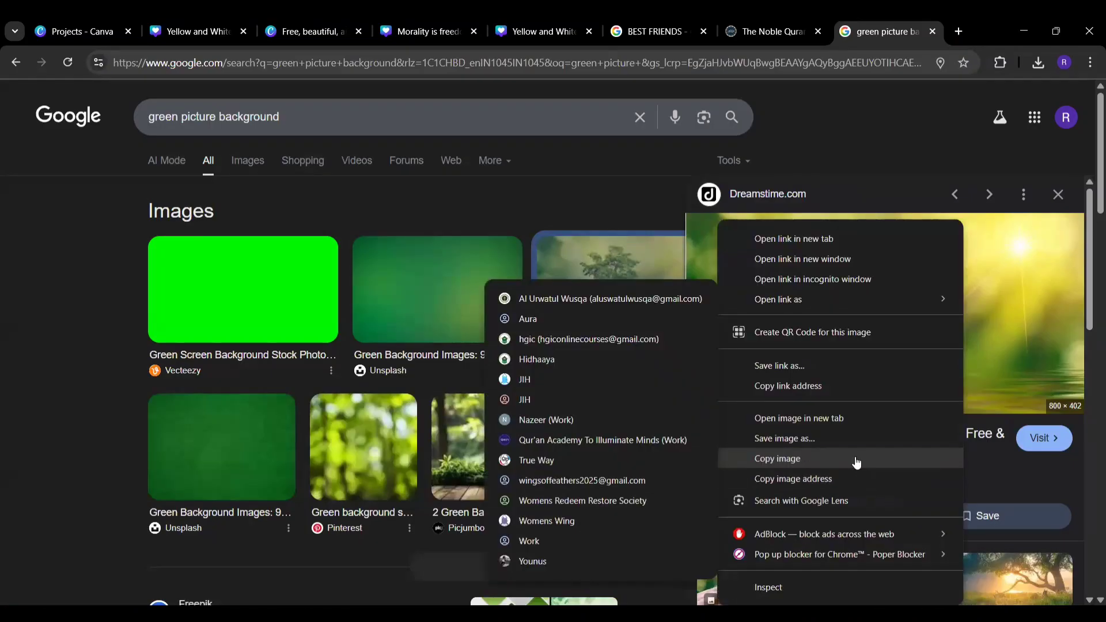
{"action": "left_click", "coordinate": [857, 463]}
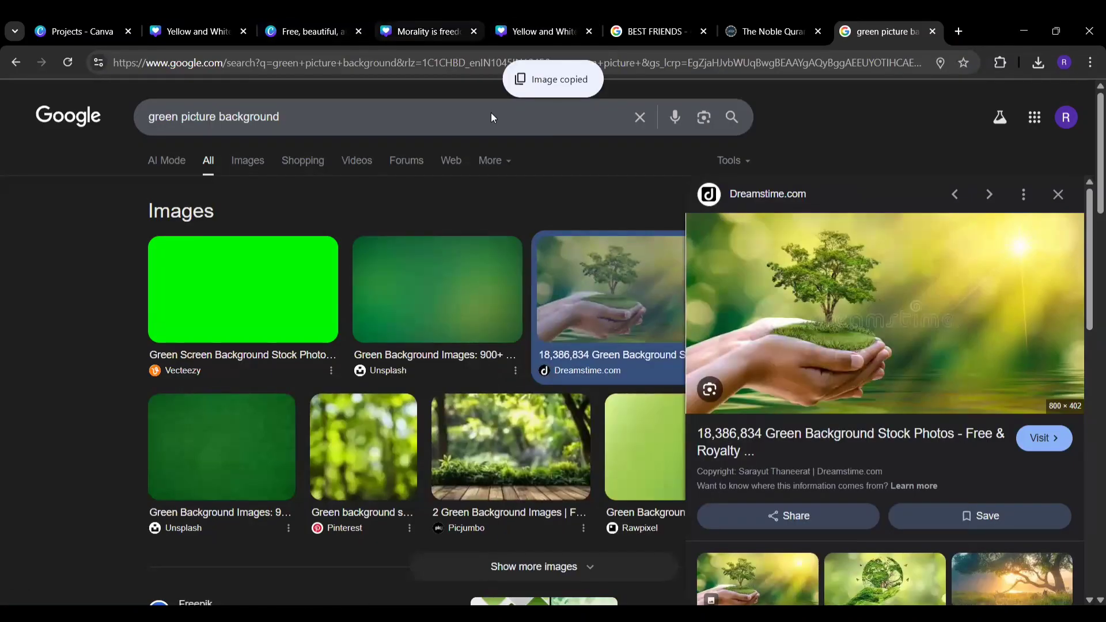
- Paste the copied tree photo onto the "Morality is freedom" page in Canva, and place it enlarged behind the heading and subheading
{"action": "key", "text": "ctrl+4"}
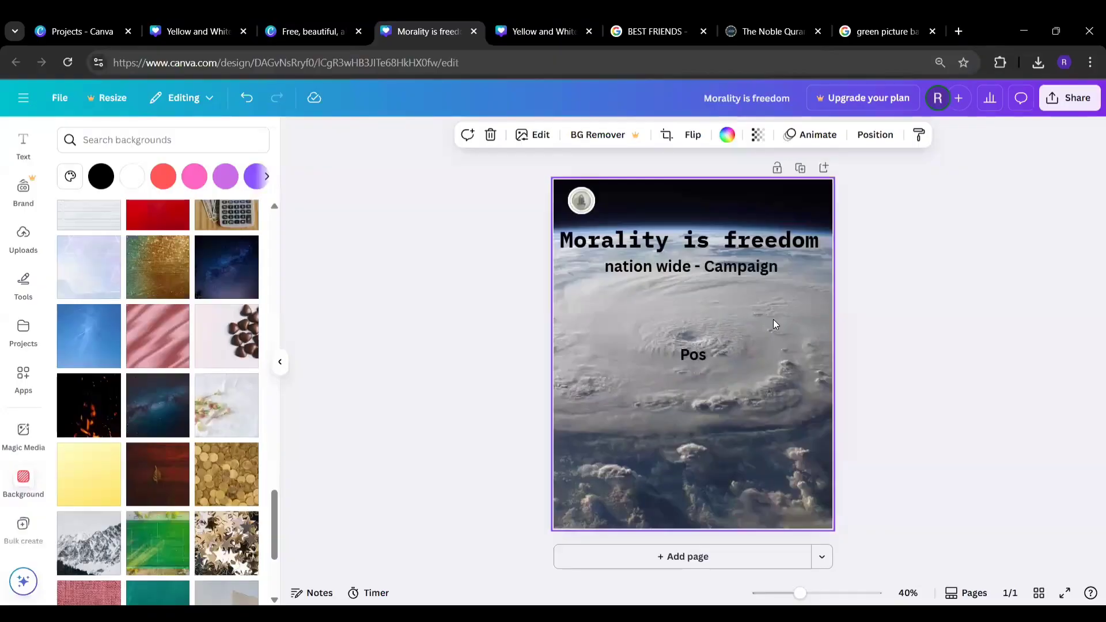
{"action": "right_click", "coordinate": [774, 324]}
{"action": "left_click", "coordinate": [823, 333]}
{"action": "left_click_drag", "start_coordinate": [777, 310], "coordinate": [791, 207]}
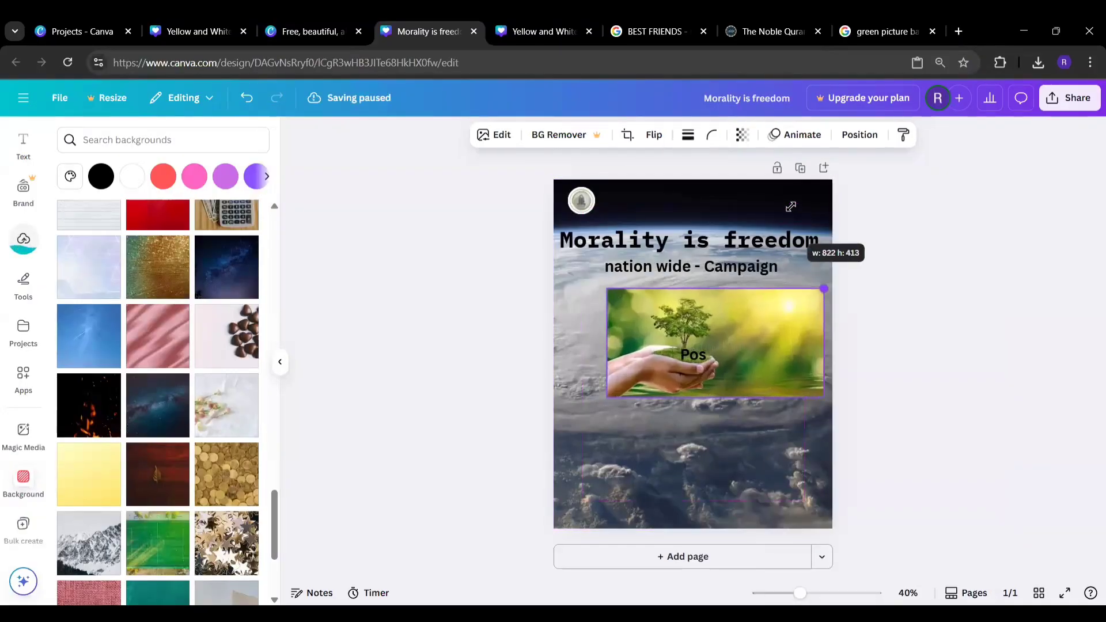
{"action": "left_click_drag", "start_coordinate": [634, 330], "coordinate": [587, 243]}
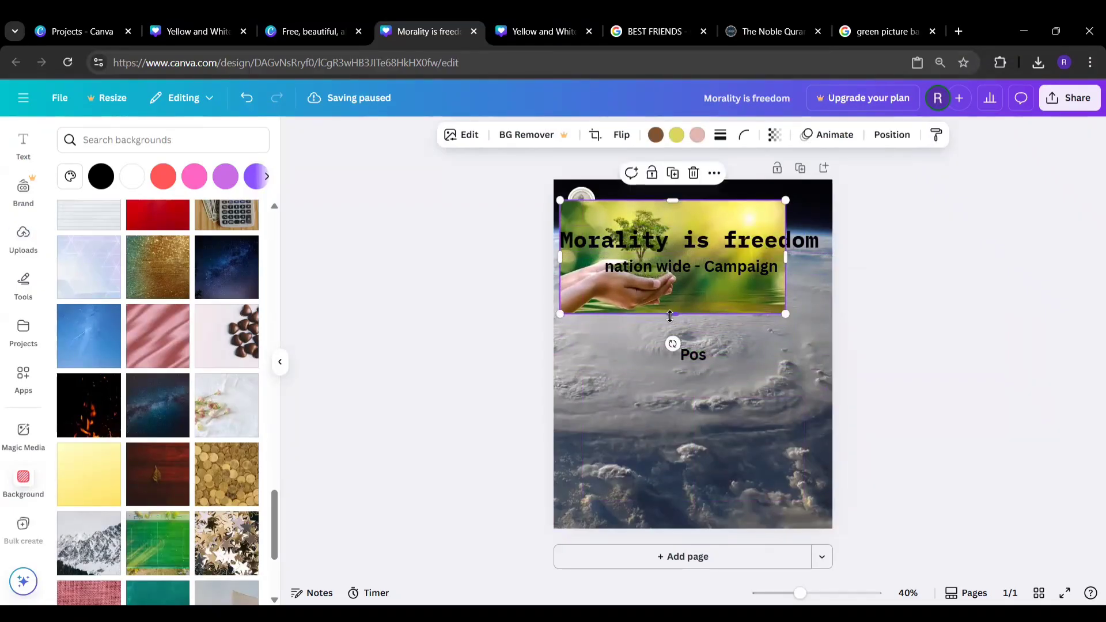
- Stretch the tree photo down to near the page's lower edge and widen it to the page's left edge
{"action": "left_click_drag", "start_coordinate": [671, 316], "coordinate": [739, 517]}
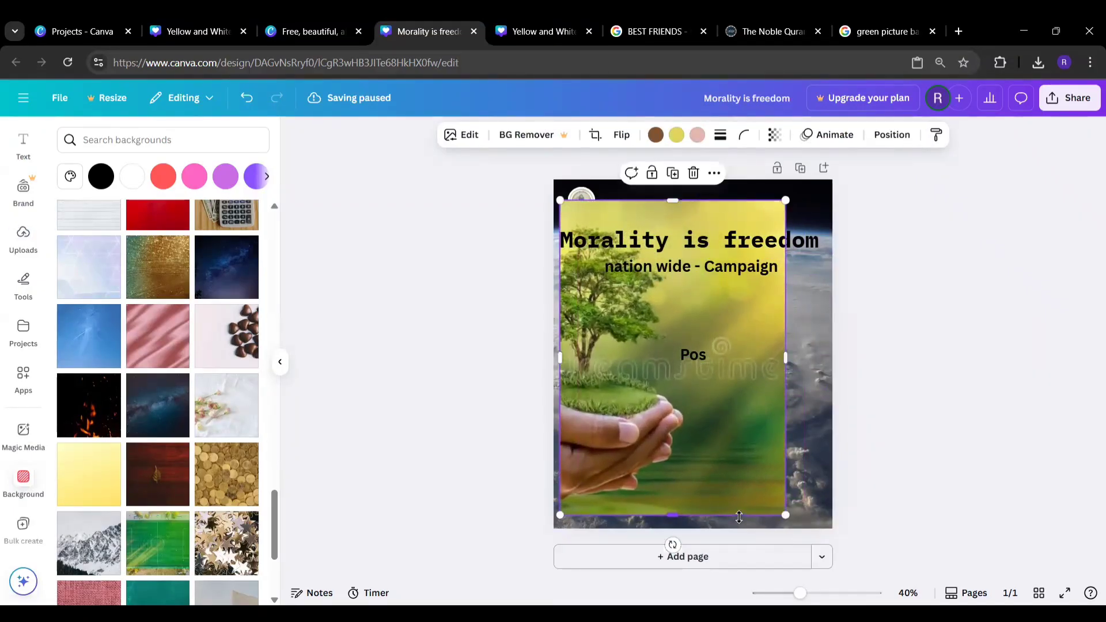
{"action": "left_click_drag", "start_coordinate": [729, 461], "coordinate": [743, 462]}
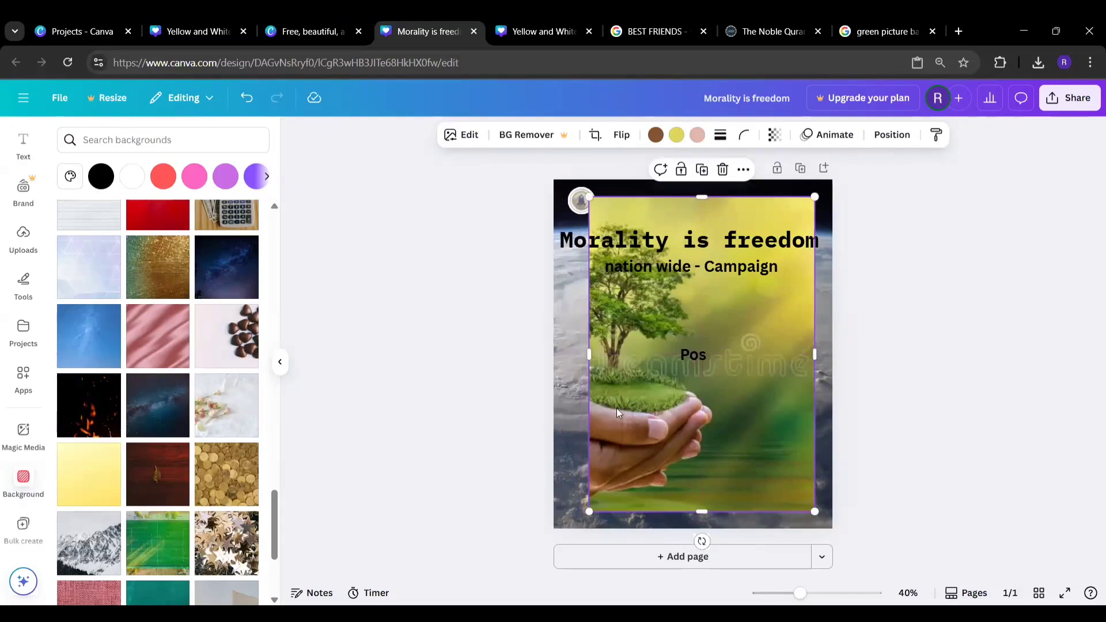
{"action": "left_click_drag", "start_coordinate": [586, 361], "coordinate": [550, 364]}
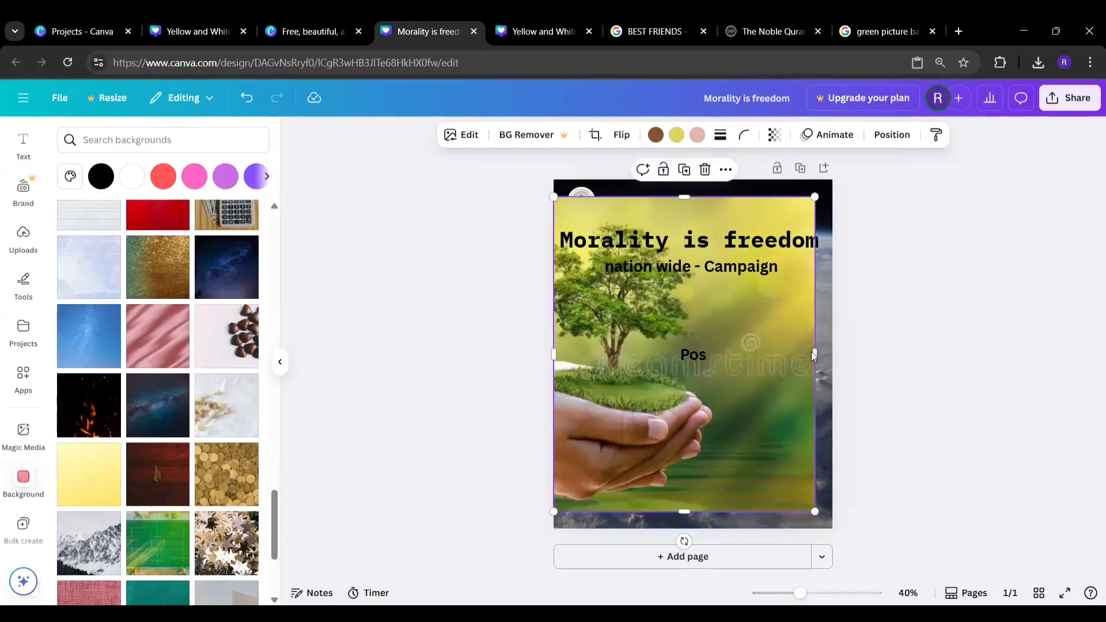
- Stretch the photo of hands holding a tree until it covers the whole page
{"action": "left_click_drag", "start_coordinate": [815, 351], "coordinate": [833, 353]}
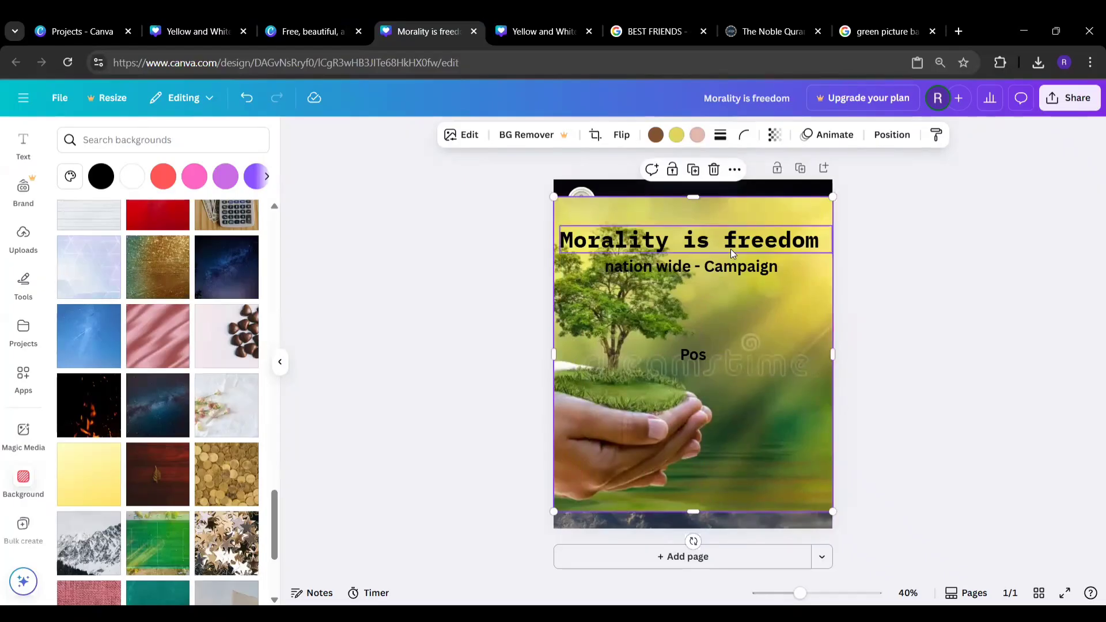
{"action": "left_click_drag", "start_coordinate": [688, 199], "coordinate": [689, 171]}
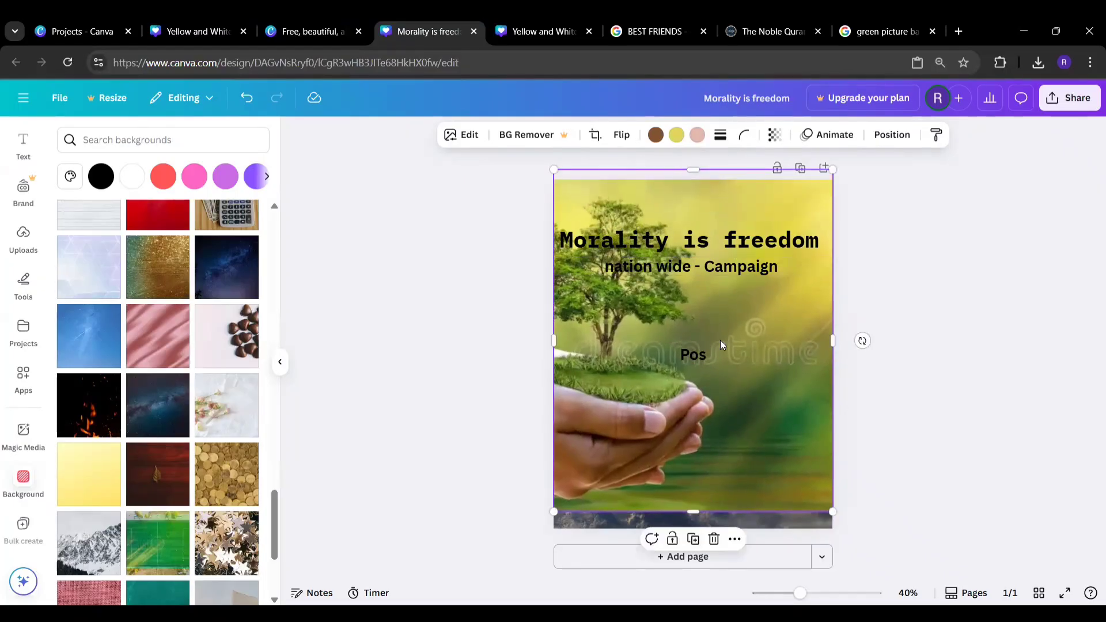
{"action": "left_click_drag", "start_coordinate": [694, 513], "coordinate": [696, 536]}
{"action": "left_click", "coordinate": [927, 422]}
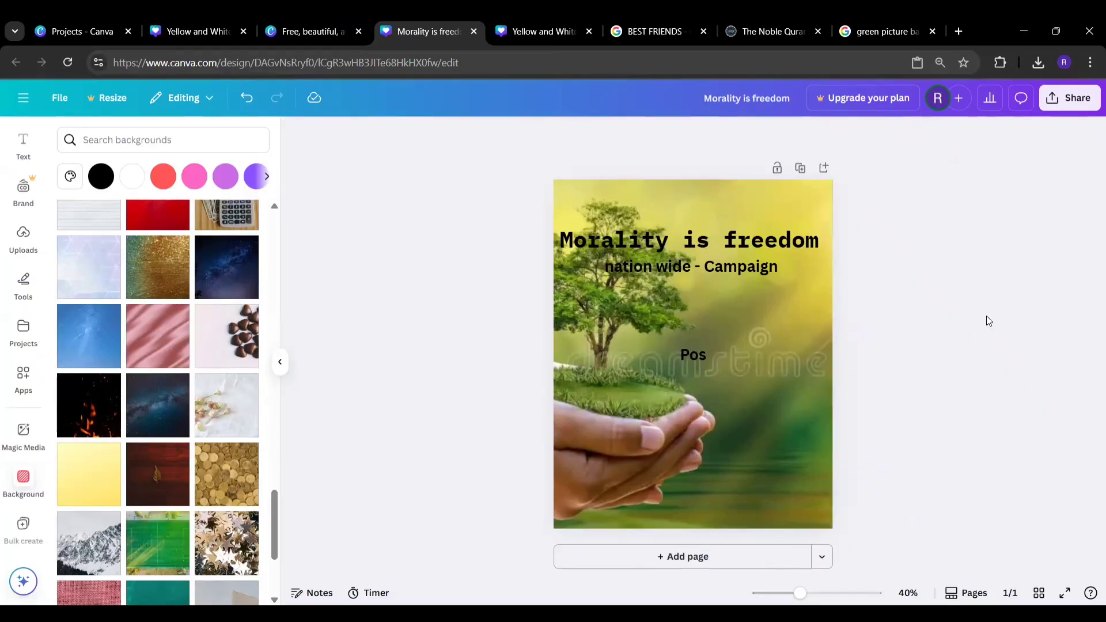
- Switch to the Google "green picture background" search, browse its image results and copy the Pngtree green abstract image with the white centre
{"action": "left_click", "coordinate": [881, 32]}
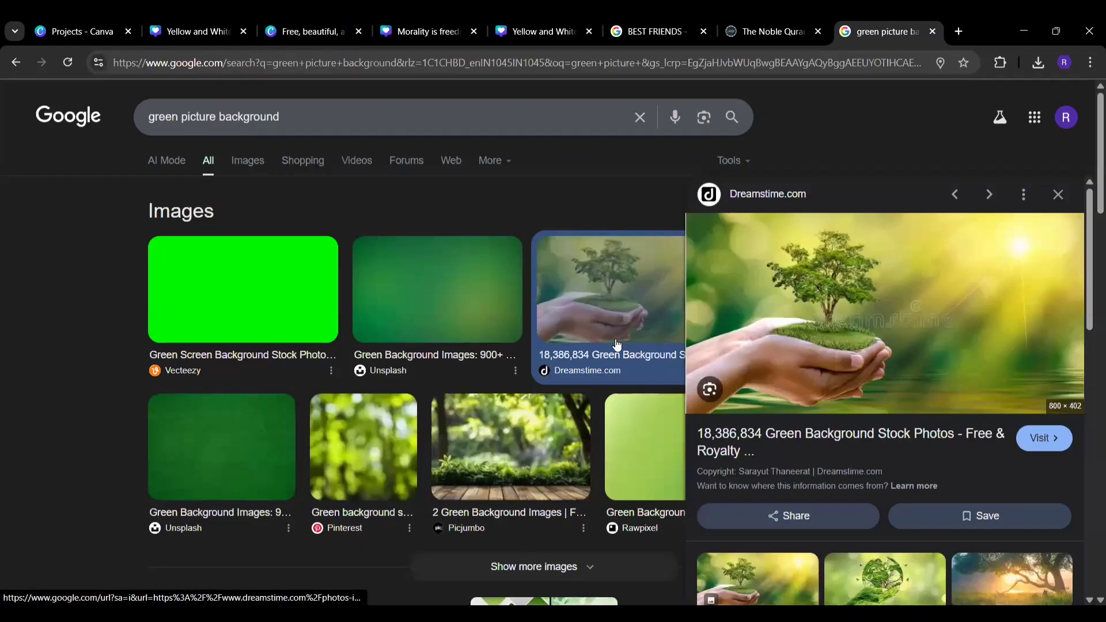
{"action": "left_click", "coordinate": [518, 442]}
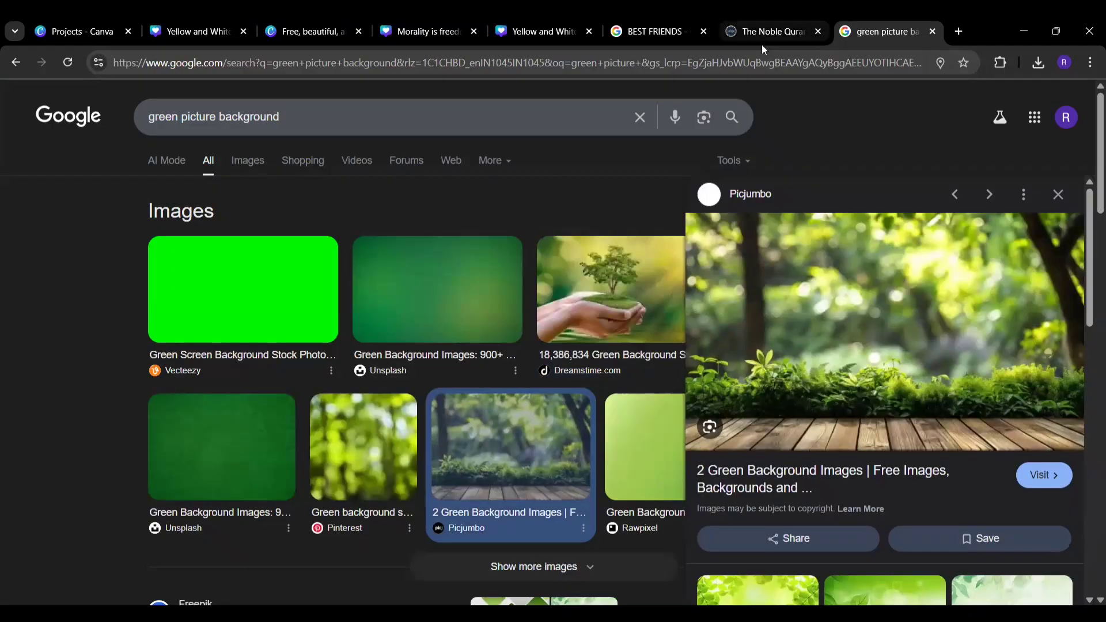
{"action": "left_click", "coordinate": [438, 36]}
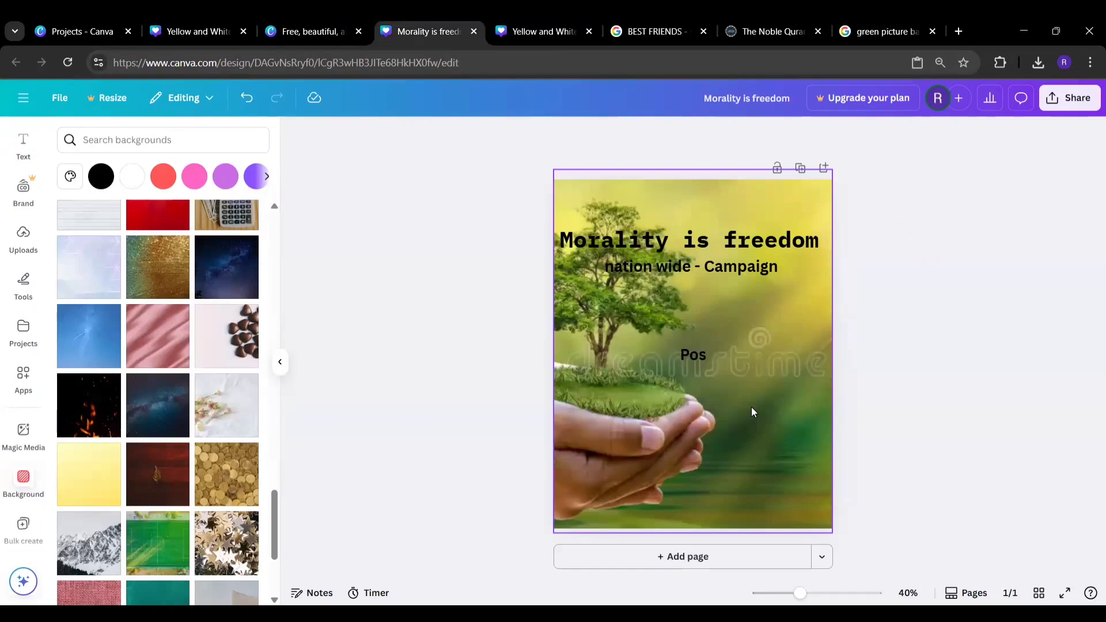
{"action": "mouse_move", "coordinate": [273, 503]}
{"action": "left_mouse_down"}
{"action": "mouse_move", "coordinate": [257, 248]}
{"action": "mouse_move", "coordinate": [268, 263]}
{"action": "mouse_move", "coordinate": [272, 504]}
{"action": "left_mouse_up"}
{"action": "scroll", "coordinate": [271, 500], "scroll_direction": "down", "scroll_amount": 3}
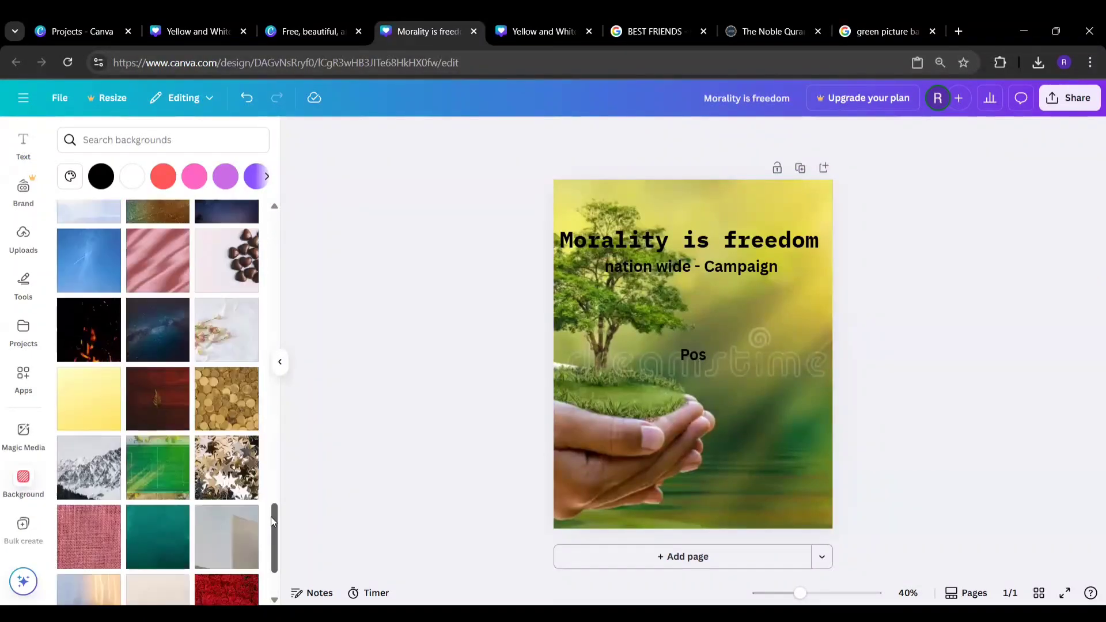
{"action": "left_click", "coordinate": [872, 31]}
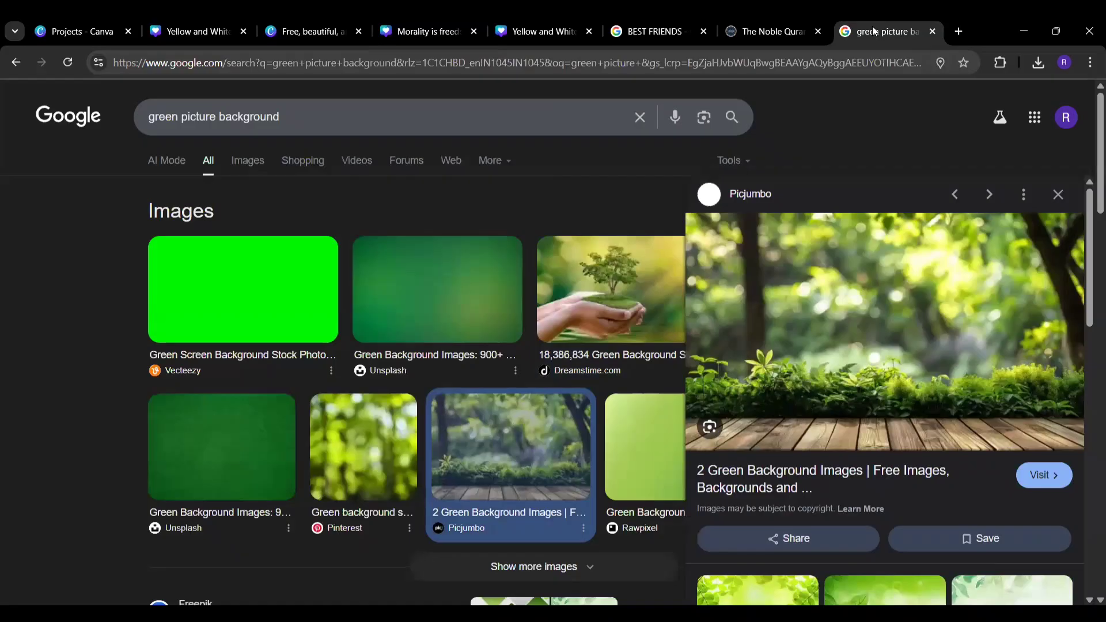
{"action": "left_click", "coordinate": [1066, 192]}
{"action": "left_click", "coordinate": [247, 158]}
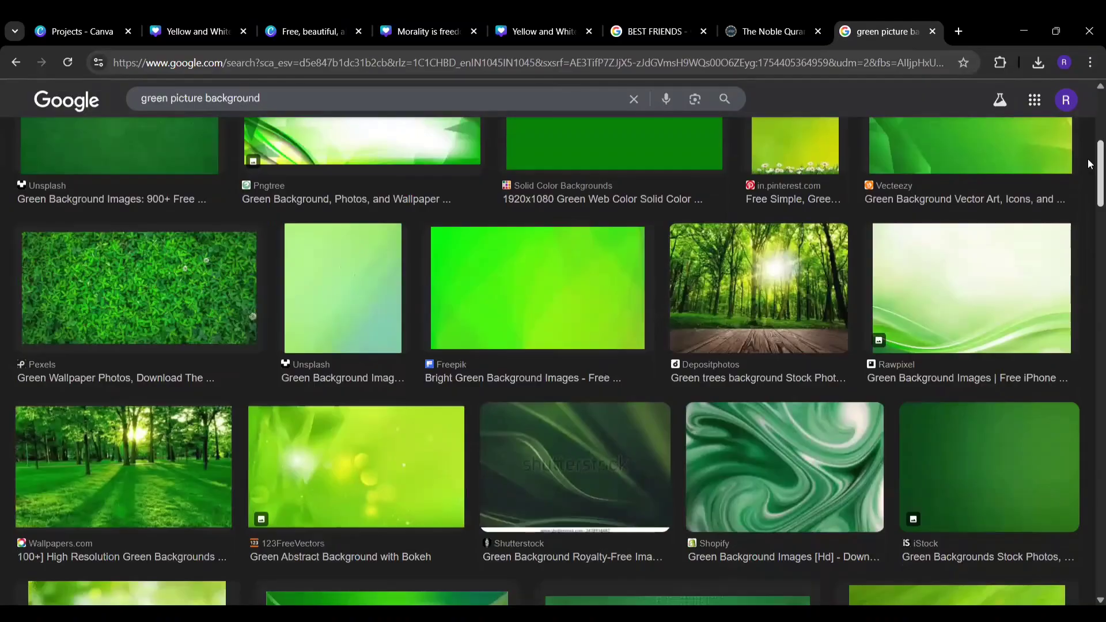
{"action": "scroll", "coordinate": [1089, 164], "scroll_direction": "up", "scroll_amount": 3}
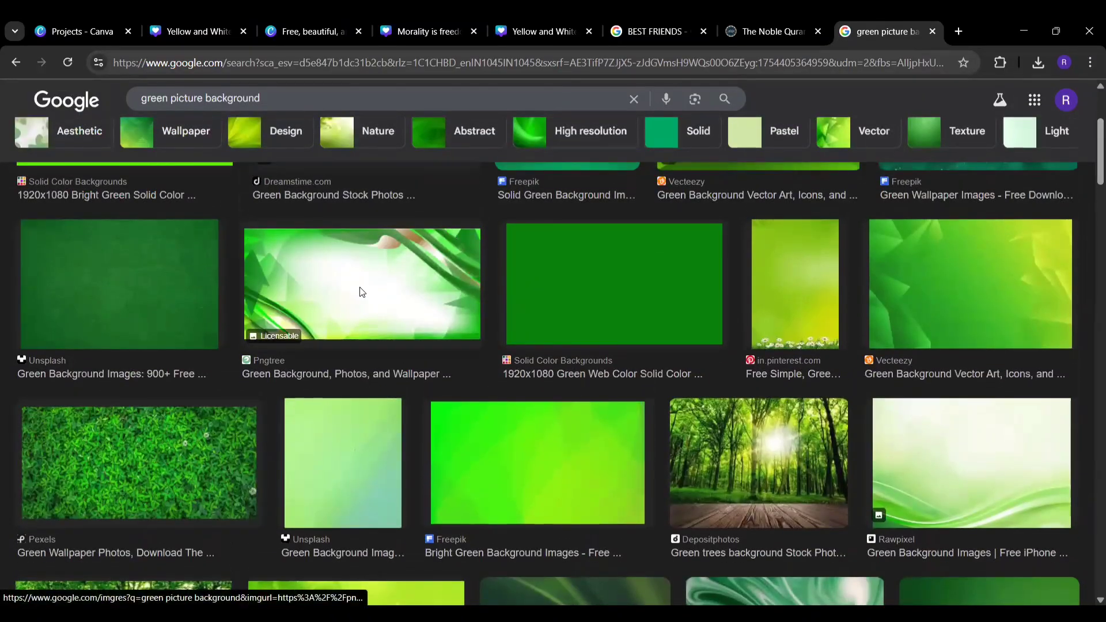
{"action": "right_click", "coordinate": [362, 293]}
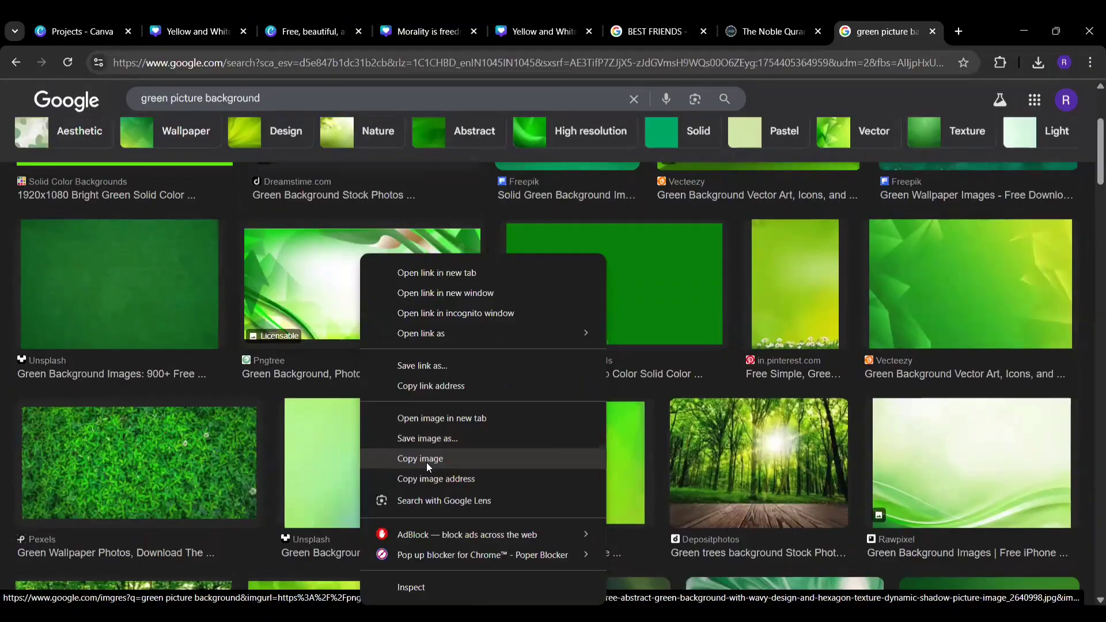
{"action": "left_click", "coordinate": [427, 463]}
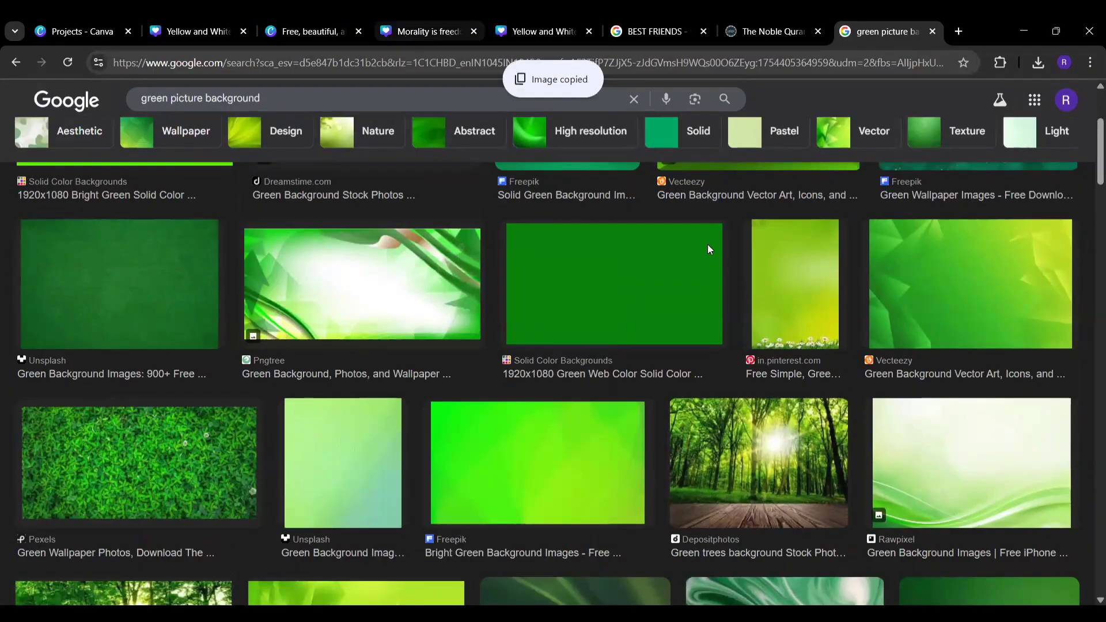
- Return to the Canva "Morality is freedom" design and delete the tree photo and the storm-cloud background
{"action": "key", "text": "ctrl+4"}
{"action": "left_click", "coordinate": [704, 182]}
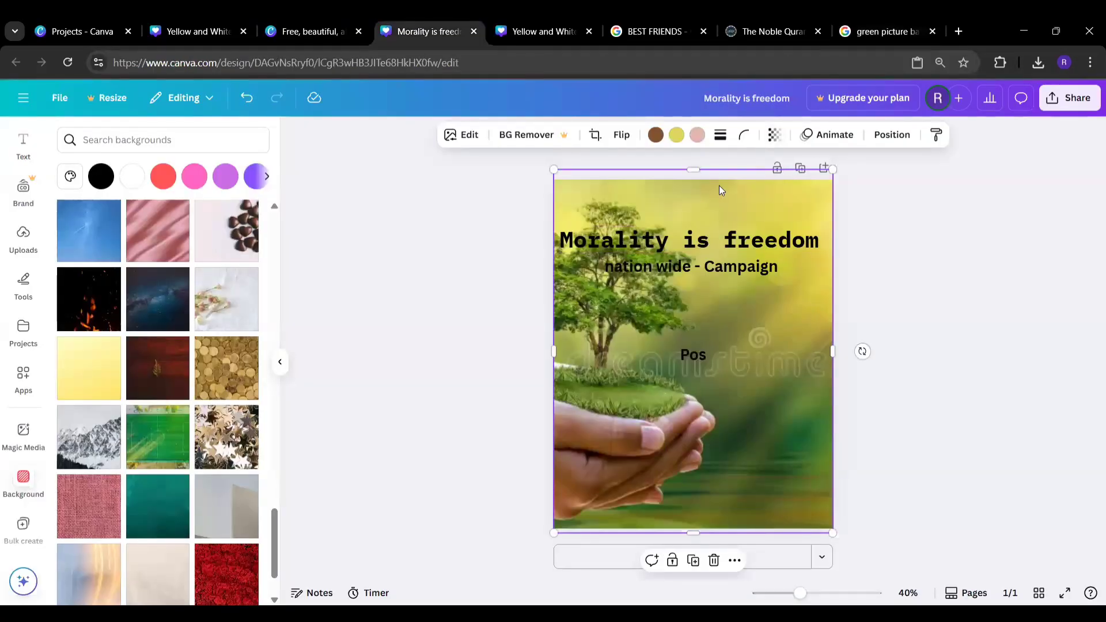
{"action": "key", "text": "ctrl+v"}
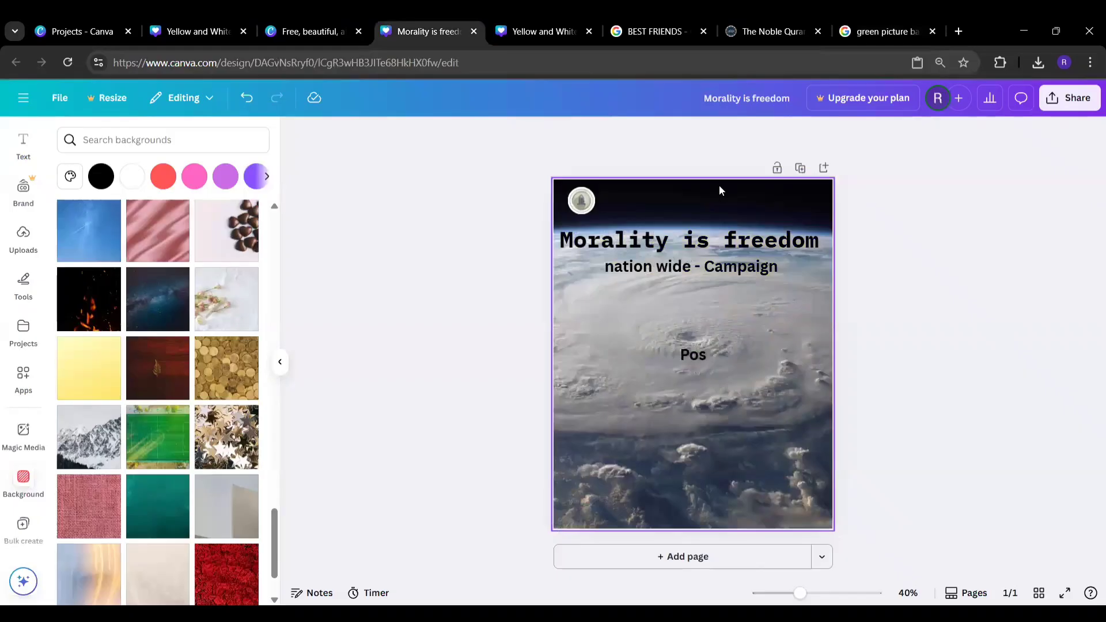
{"action": "key", "text": "Delete"}
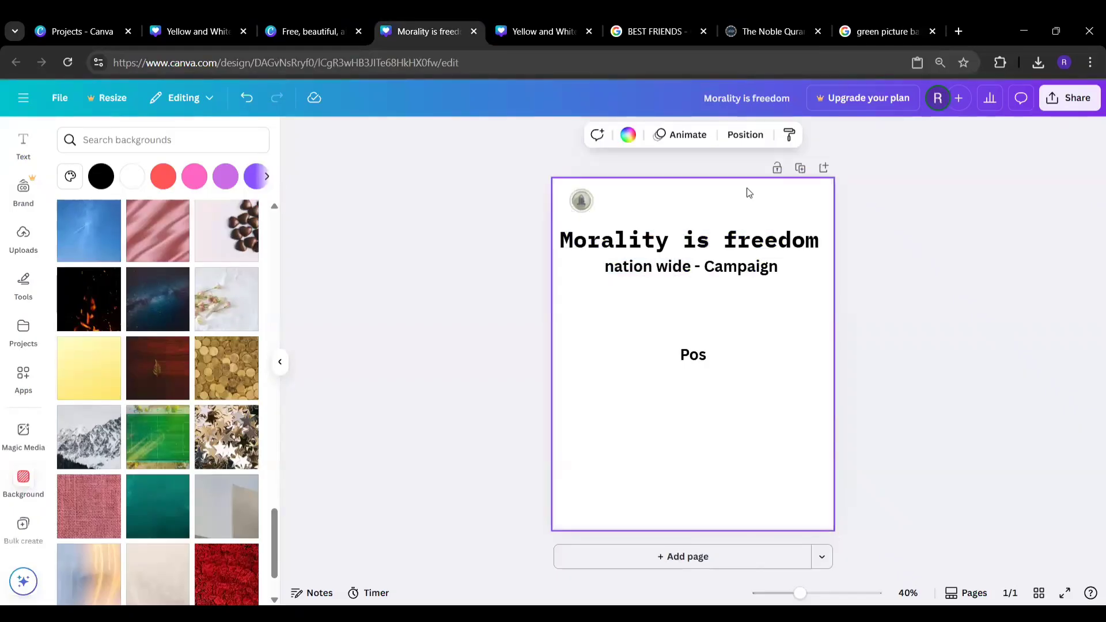
- Paste the copied green abstract image and stretch it to fill the whole 1080 × 1350 px page
{"action": "right_click", "coordinate": [750, 192]}
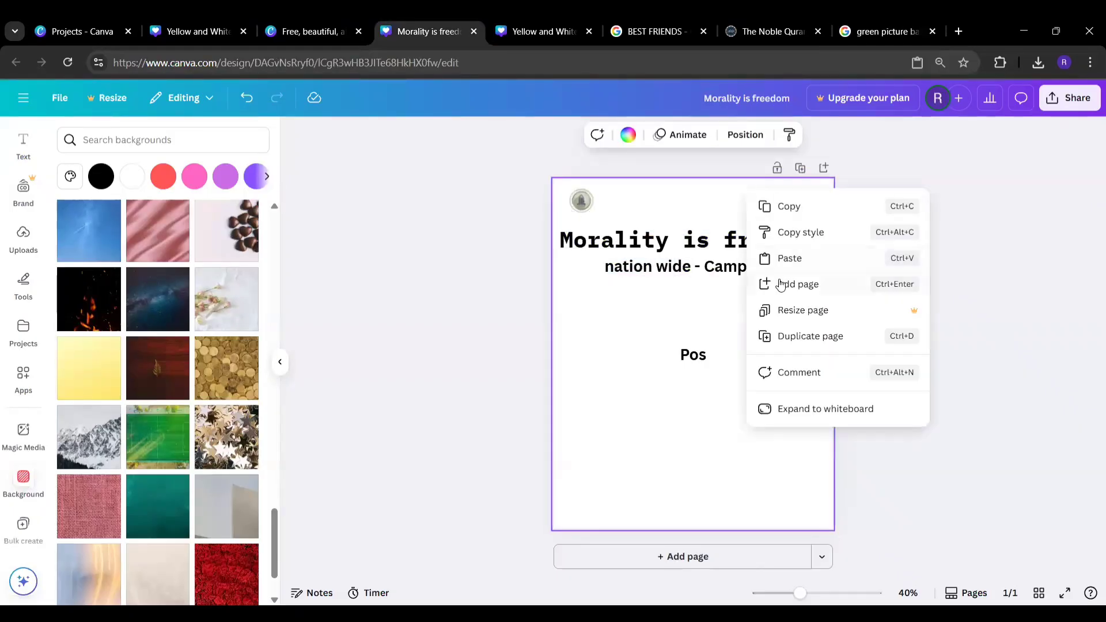
{"action": "left_click", "coordinate": [780, 259]}
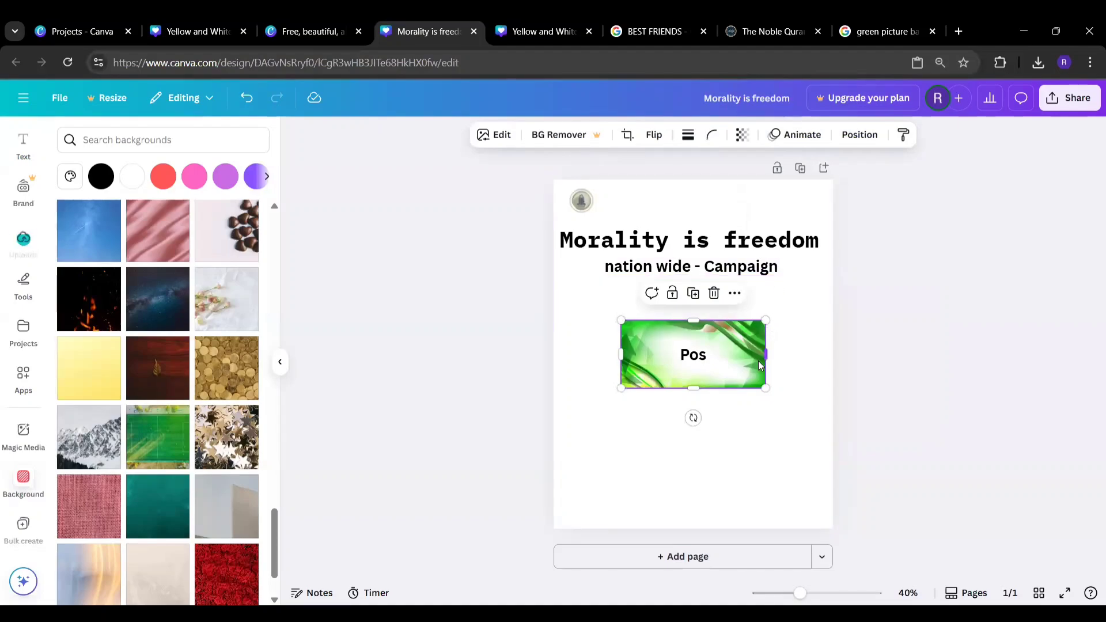
{"action": "left_click_drag", "start_coordinate": [694, 321], "coordinate": [676, 179]}
{"action": "left_click_drag", "start_coordinate": [619, 285], "coordinate": [553, 288]}
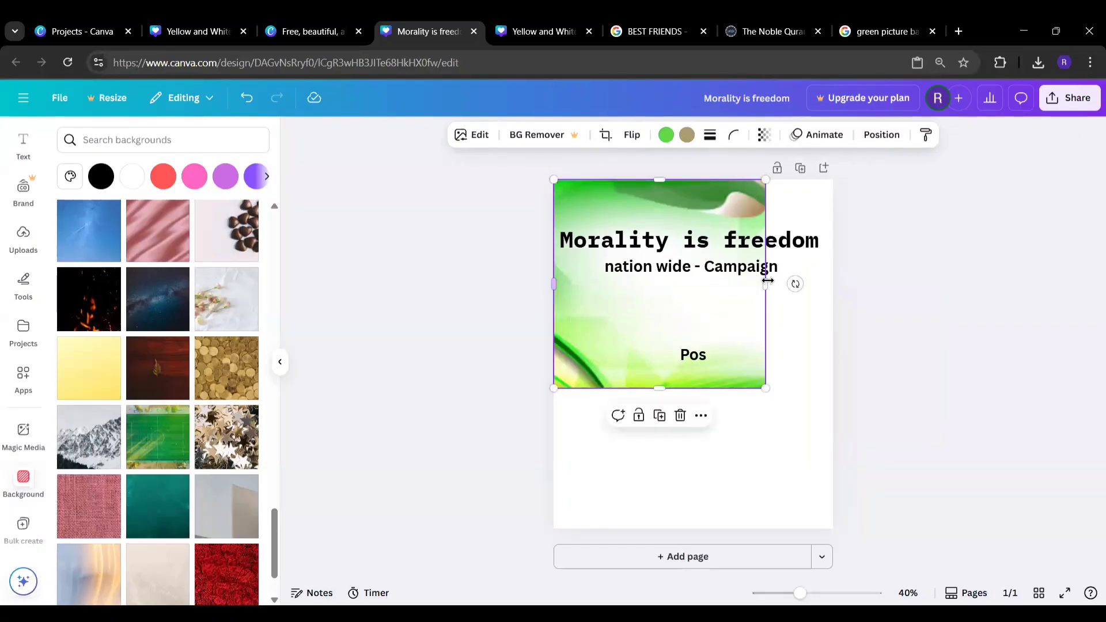
{"action": "left_click_drag", "start_coordinate": [766, 281], "coordinate": [834, 283]}
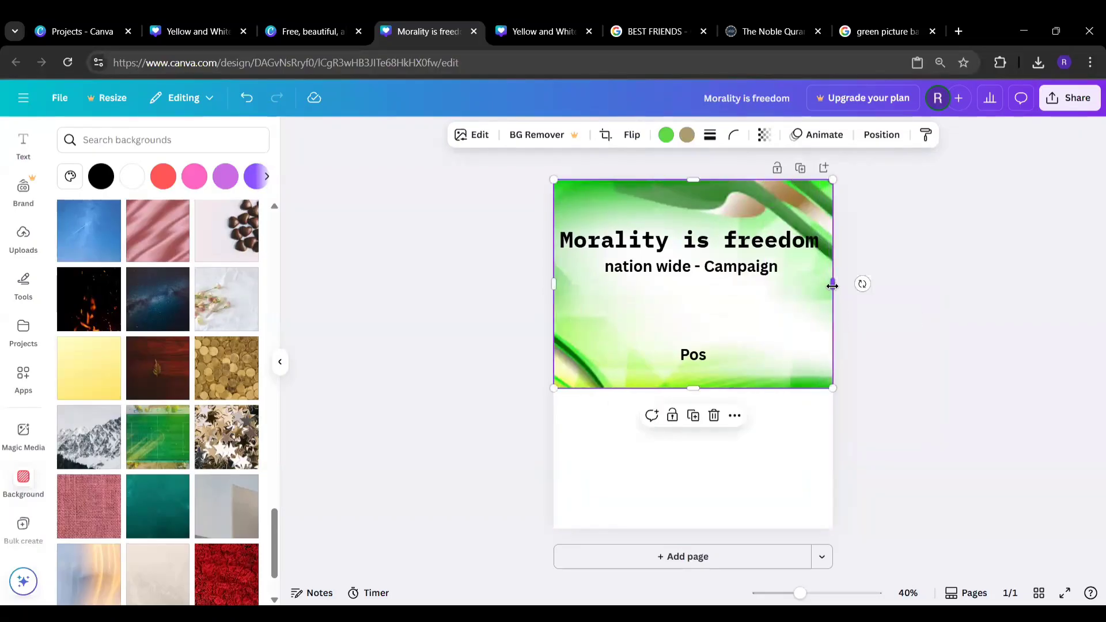
{"action": "left_click_drag", "start_coordinate": [693, 386], "coordinate": [692, 524]}
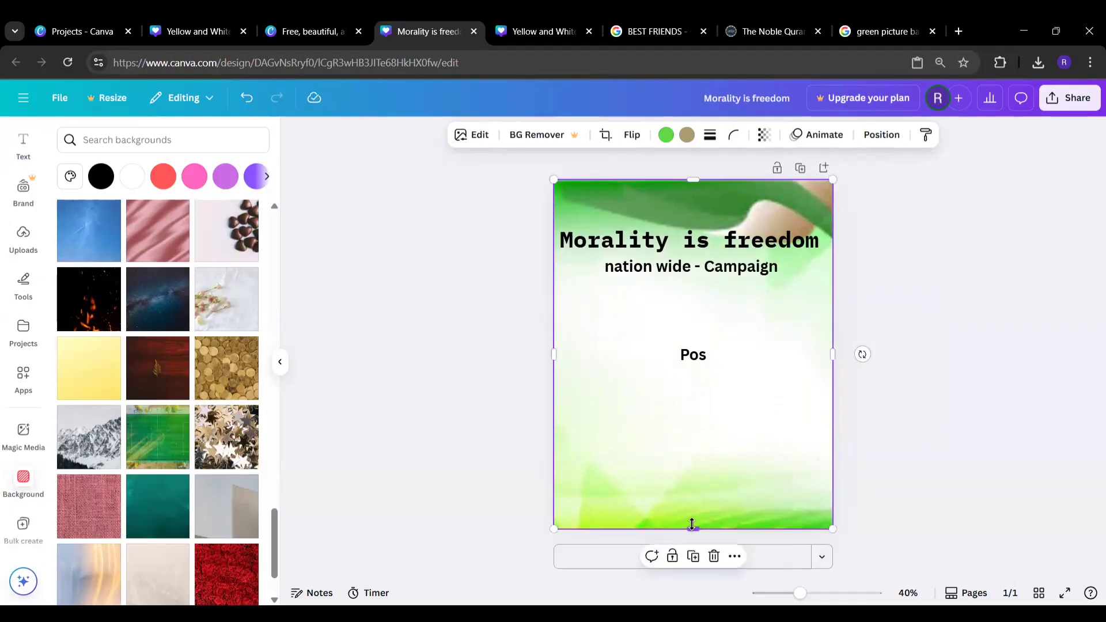
- Send the green image behind the logo and all text, and delete the stray "Pos" text
{"action": "left_click", "coordinate": [874, 137]}
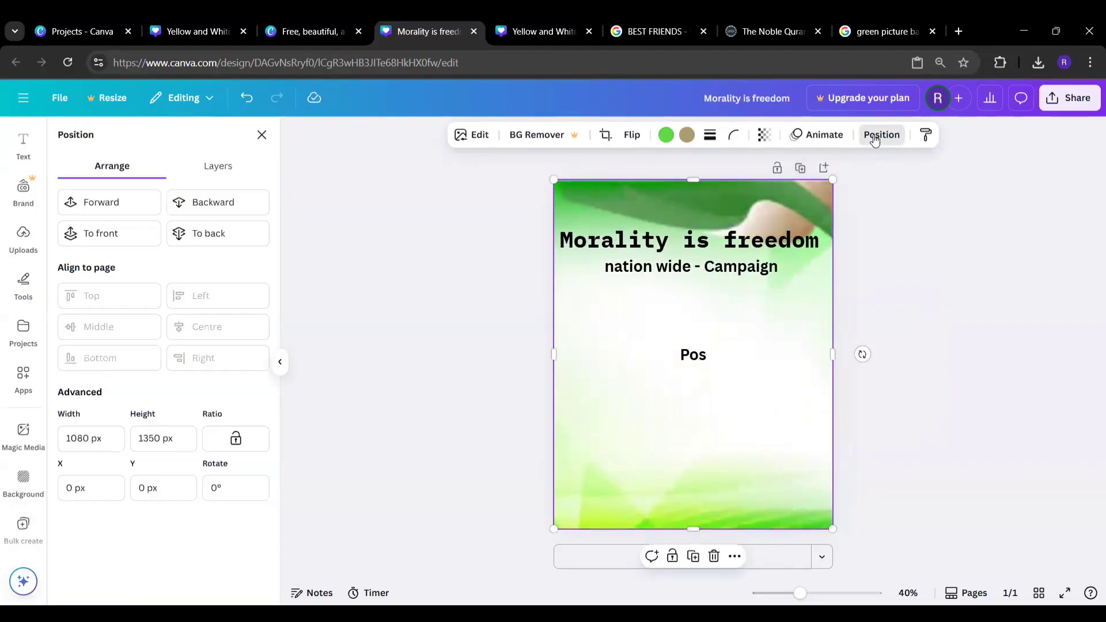
{"action": "left_click", "coordinate": [117, 202]}
{"action": "left_click", "coordinate": [117, 203]}
{"action": "left_click", "coordinate": [197, 203]}
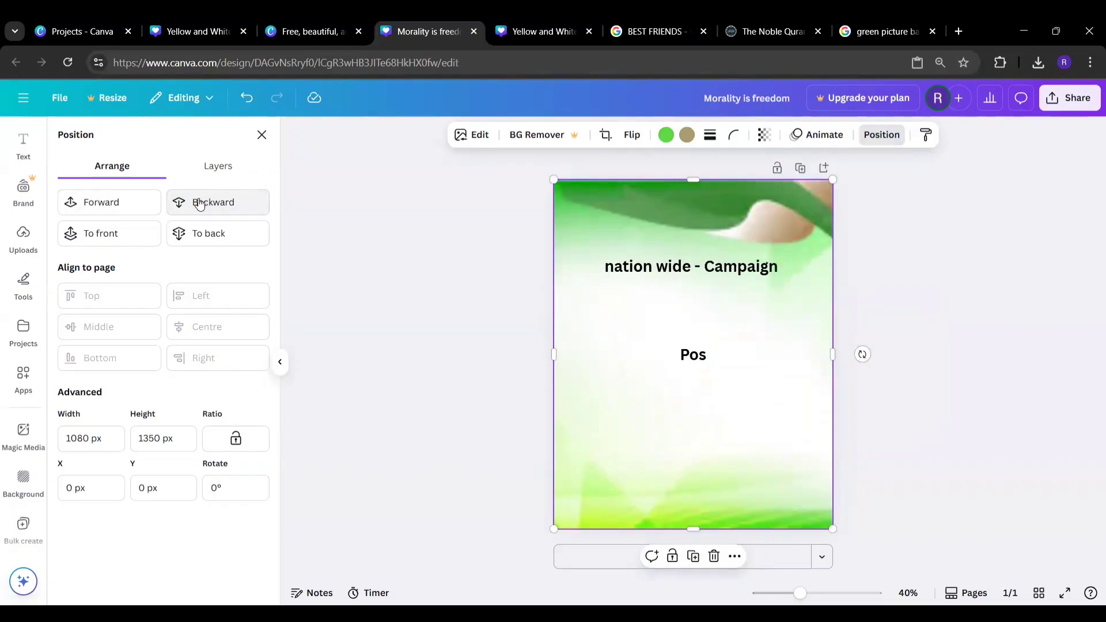
{"action": "left_click", "coordinate": [197, 203]}
{"action": "left_click", "coordinate": [197, 201]}
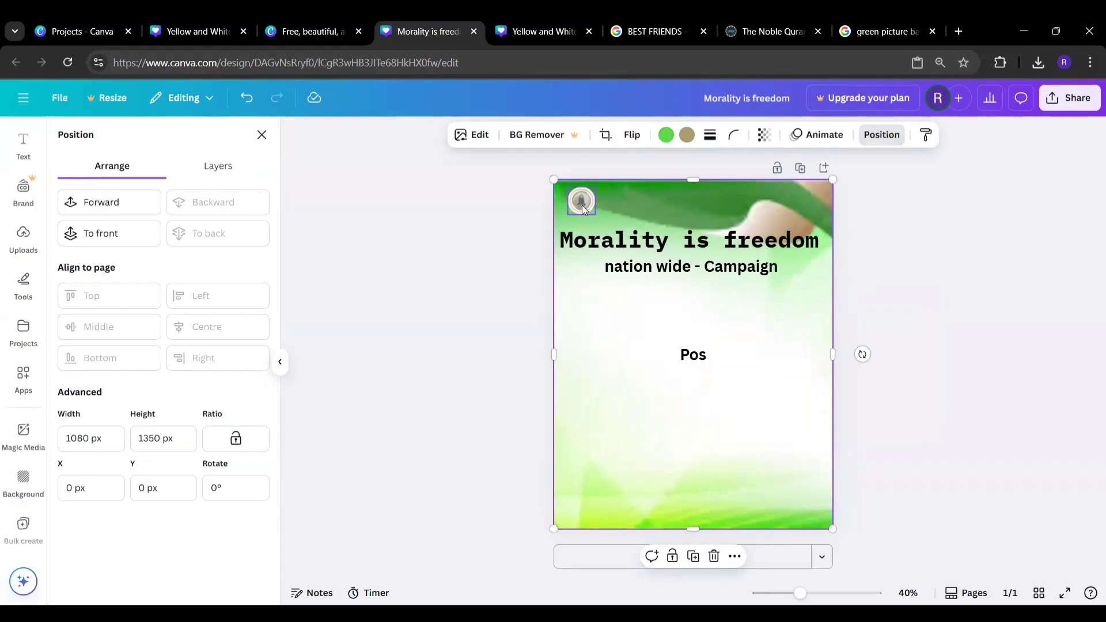
{"action": "left_click", "coordinate": [726, 324]}
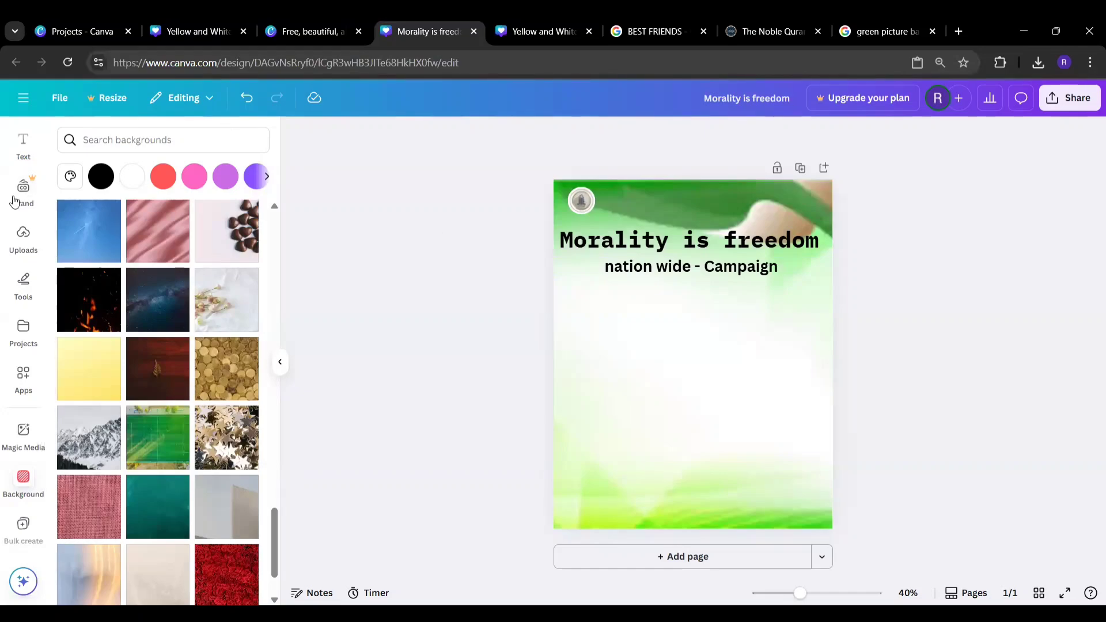
- Add the uploaded green QR code image, crop it around the code and place it small in the page's lower-right corner
{"action": "left_click", "coordinate": [23, 254]}
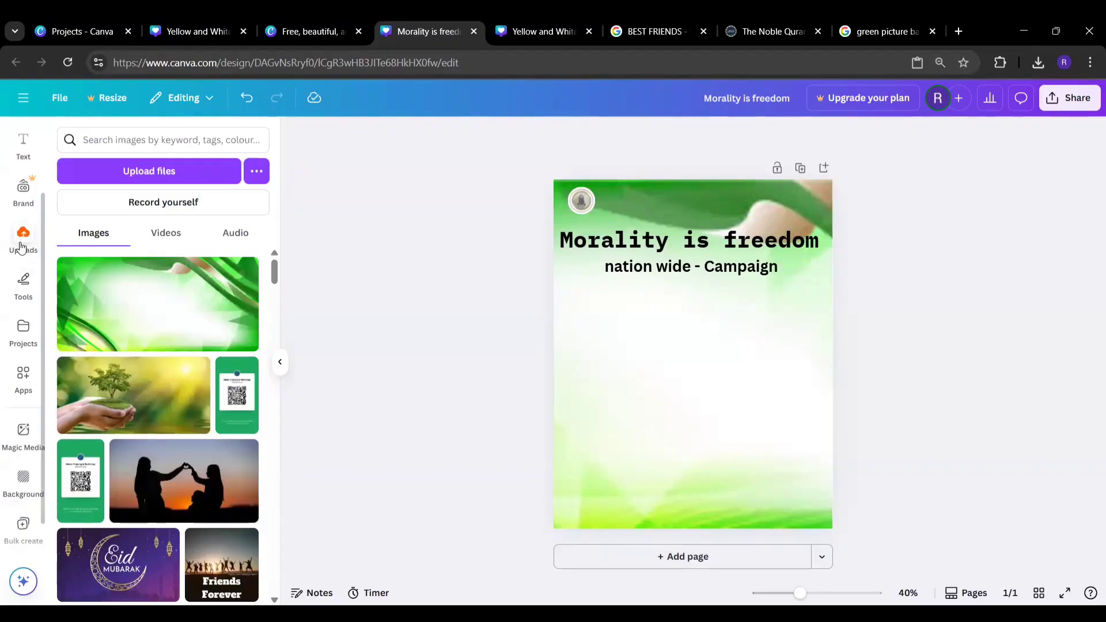
{"action": "left_click", "coordinate": [237, 395]}
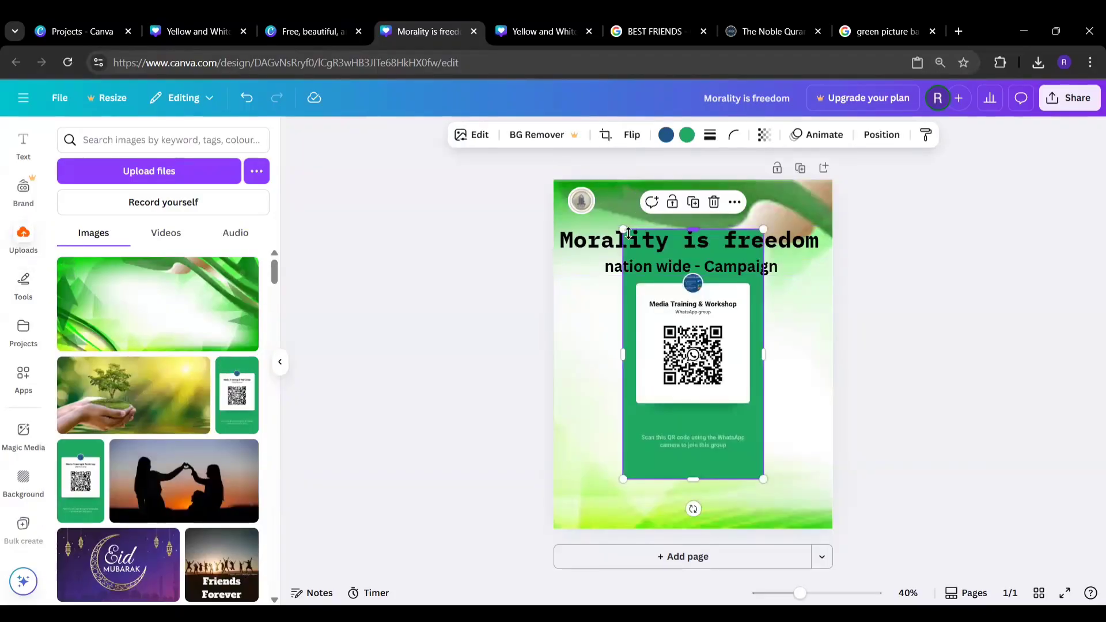
{"action": "left_click_drag", "start_coordinate": [624, 229], "coordinate": [736, 430]}
{"action": "left_click_drag", "start_coordinate": [747, 479], "coordinate": [812, 497]}
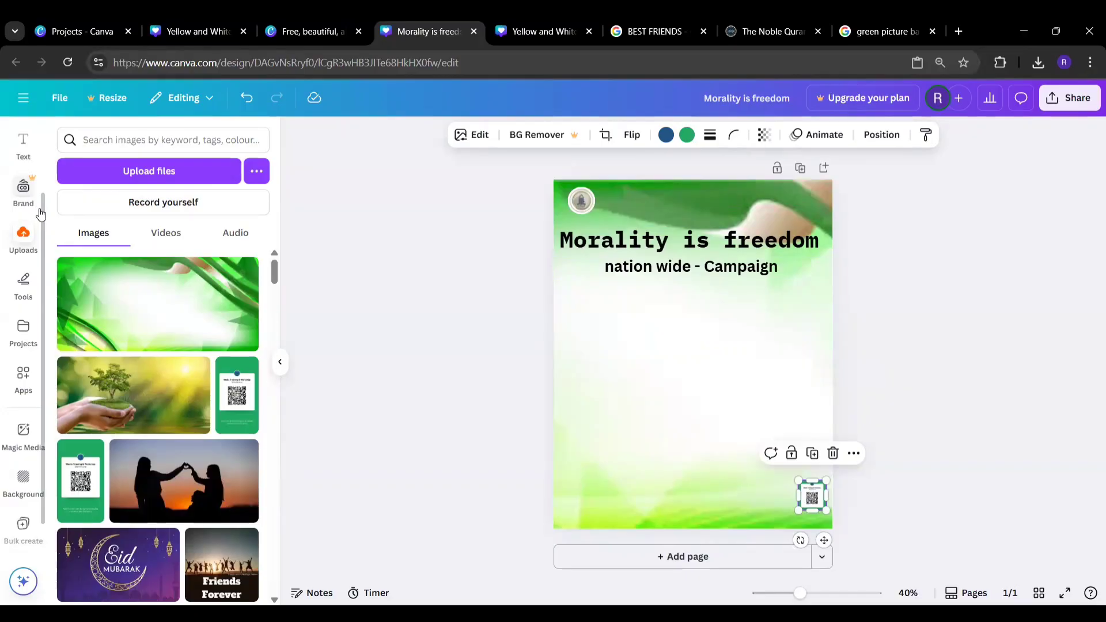
- Search the design elements for "date icon" and show all matching graphics
{"action": "scroll", "coordinate": [35, 207], "scroll_direction": "up", "scroll_amount": 3}
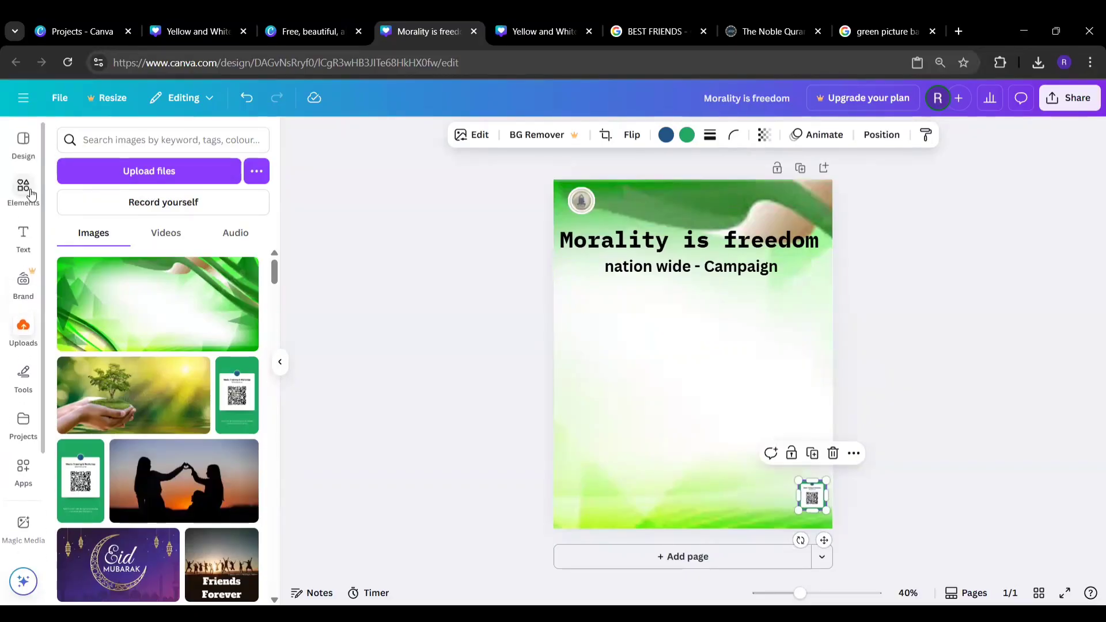
{"action": "left_click", "coordinate": [32, 194]}
{"action": "left_click", "coordinate": [229, 140]}
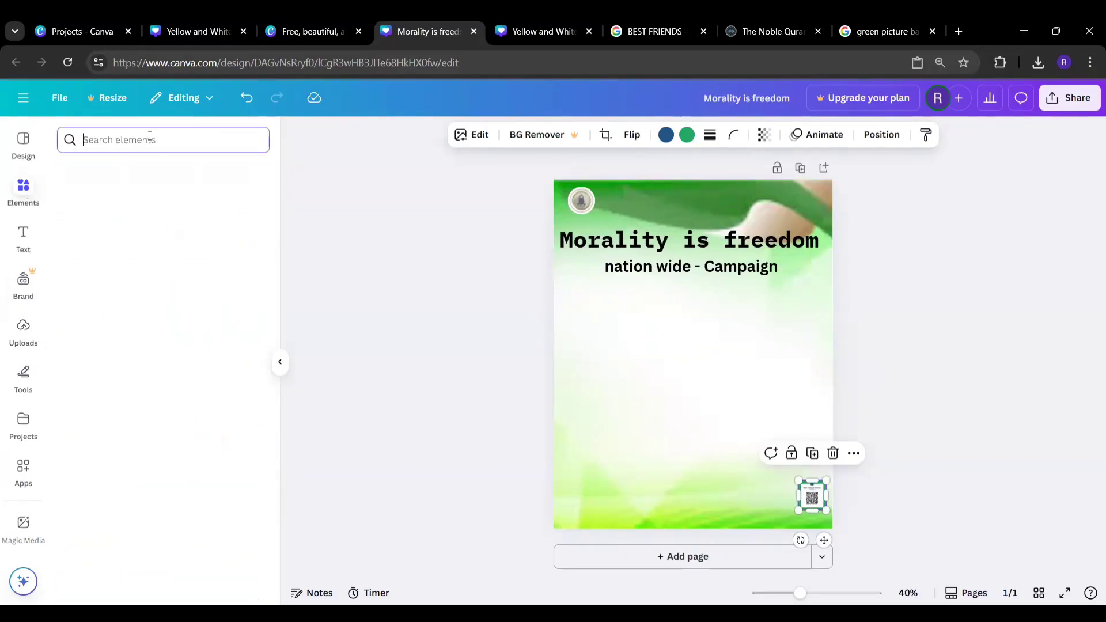
{"action": "type", "text": "date"}
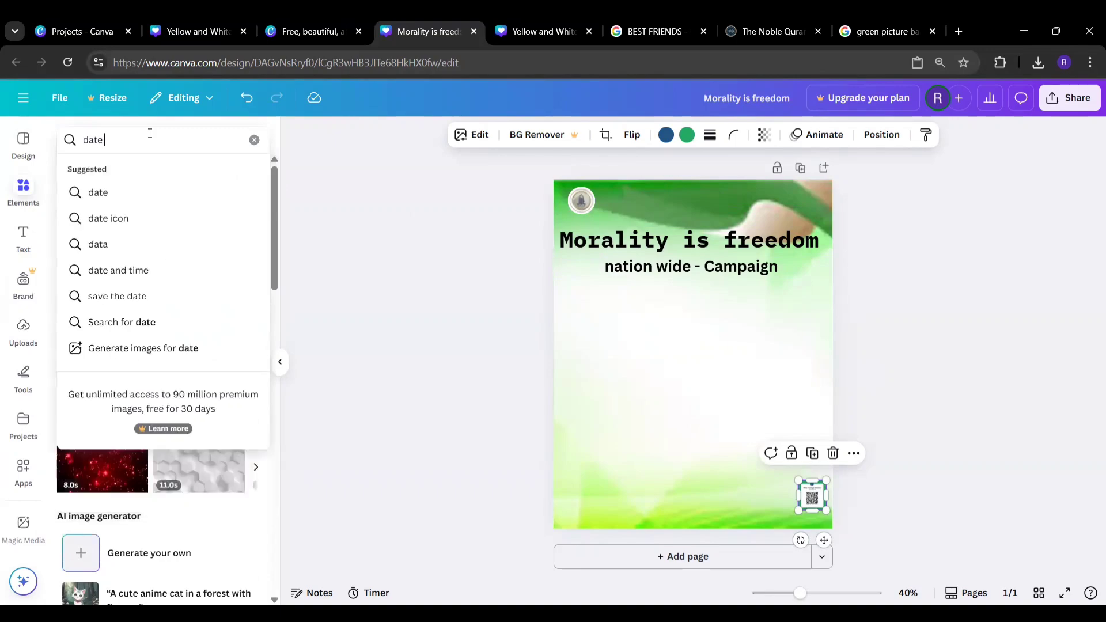
{"action": "left_click", "coordinate": [122, 219]}
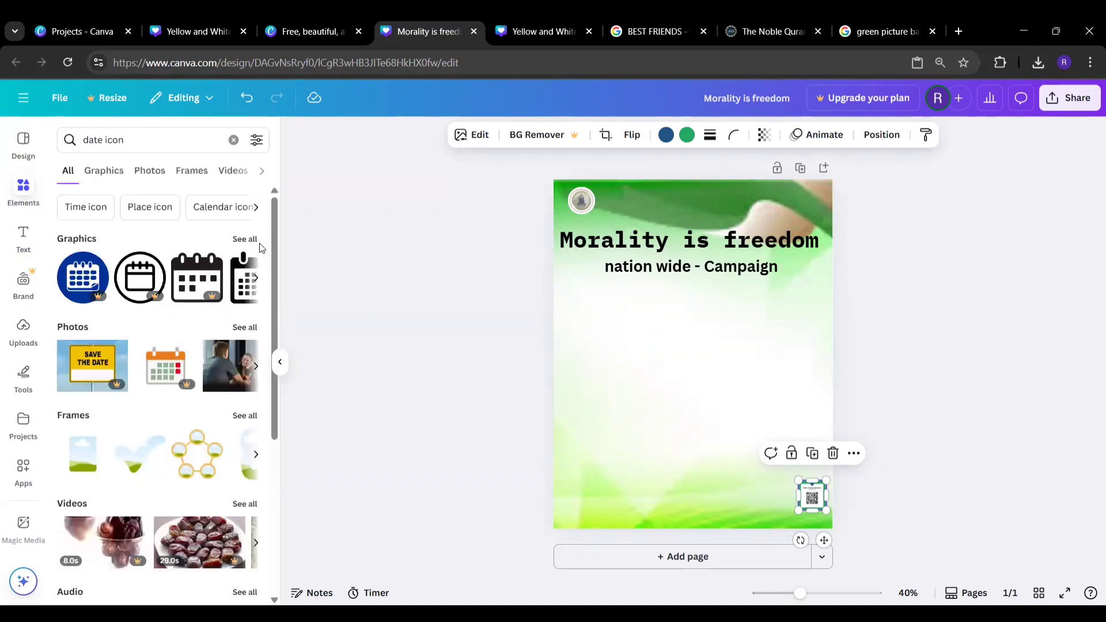
{"action": "left_click", "coordinate": [246, 238]}
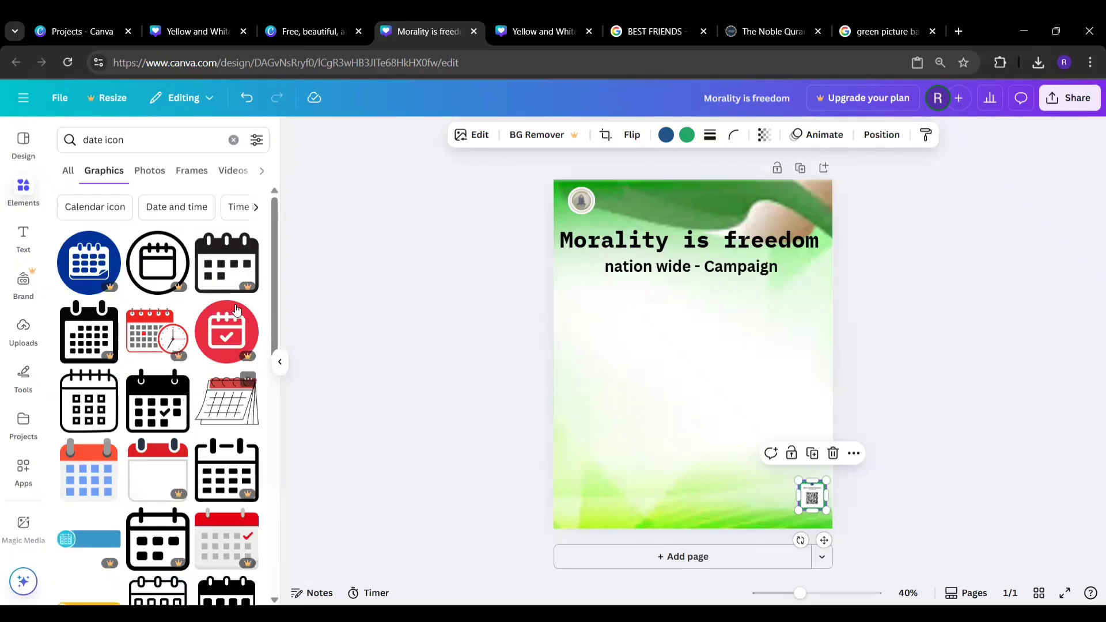
- Add the outlined calendar icon with nine squares and shrink it near the page's lower-left edge
{"action": "left_click", "coordinate": [85, 402]}
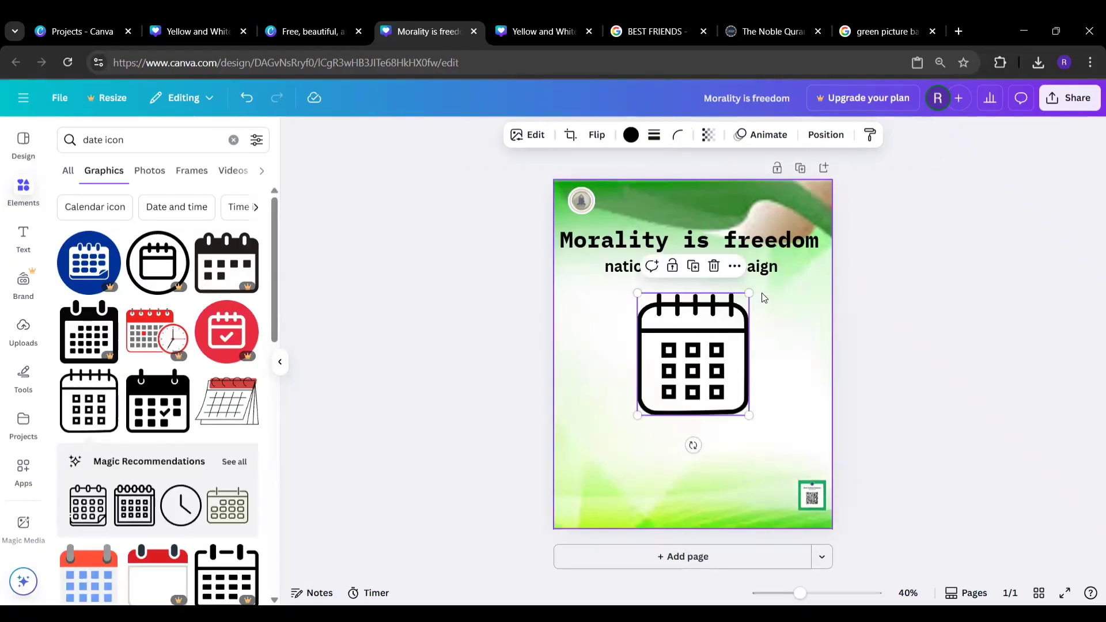
{"action": "left_click_drag", "start_coordinate": [740, 309], "coordinate": [598, 448]}
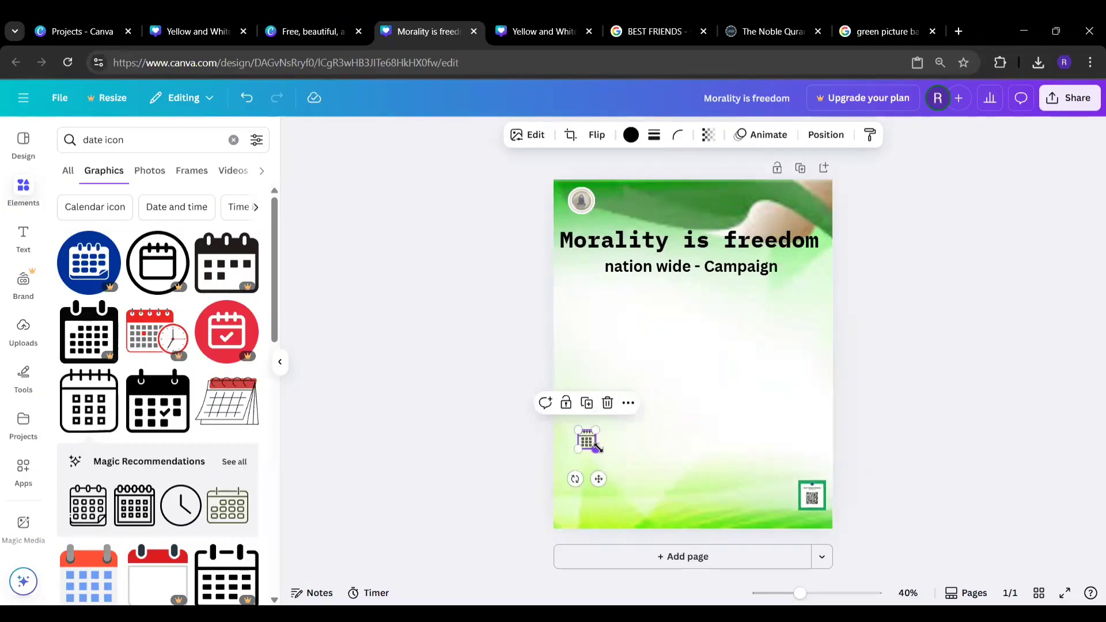
{"action": "left_click", "coordinate": [649, 444]}
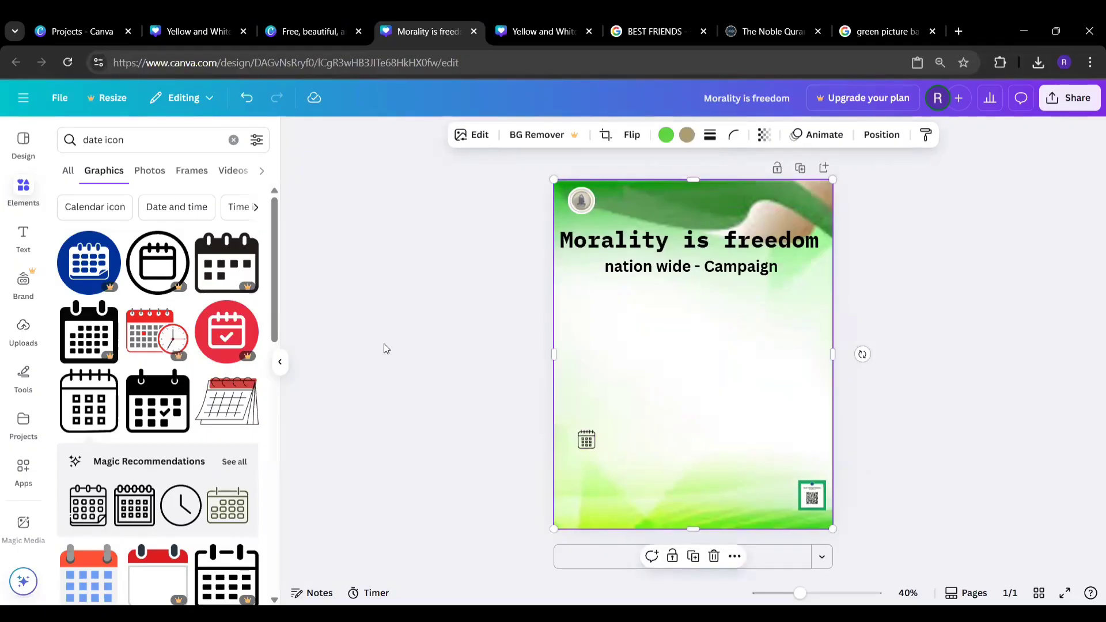
- Add the body text "5th August 2025" and place it directly beside the calendar icon
{"action": "left_click", "coordinate": [23, 236]}
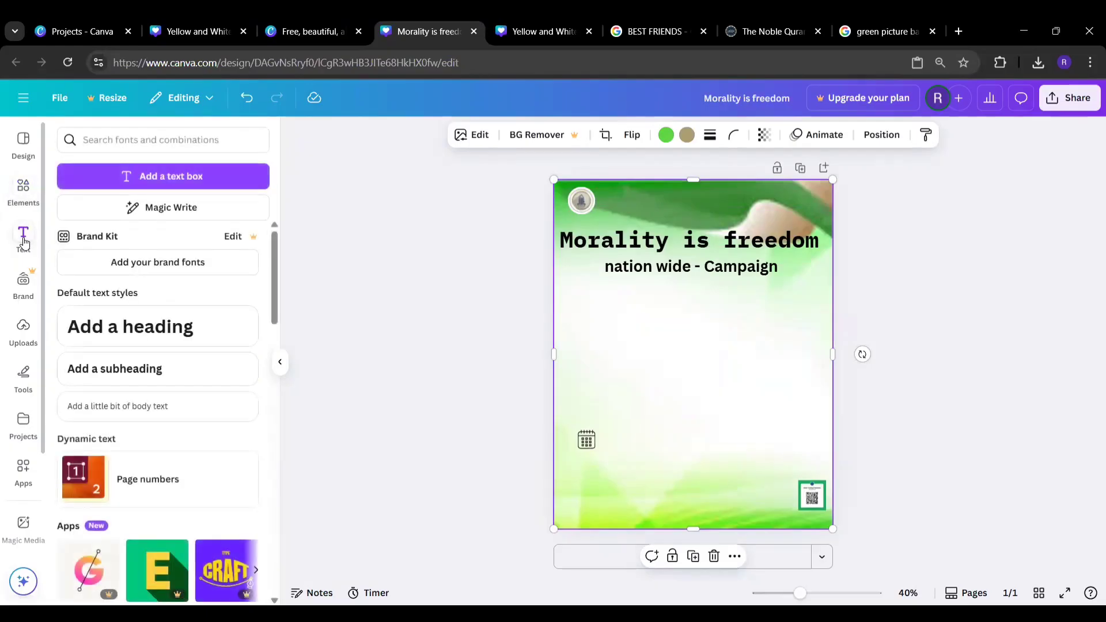
{"action": "left_click", "coordinate": [104, 410]}
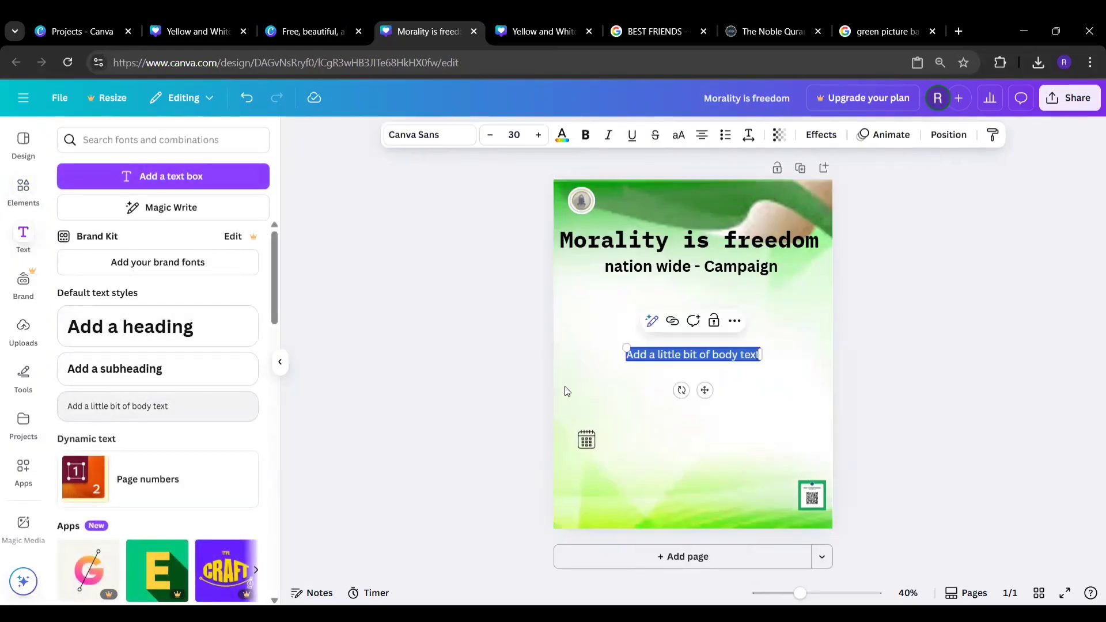
{"action": "left_click_drag", "start_coordinate": [704, 390], "coordinate": [685, 477]}
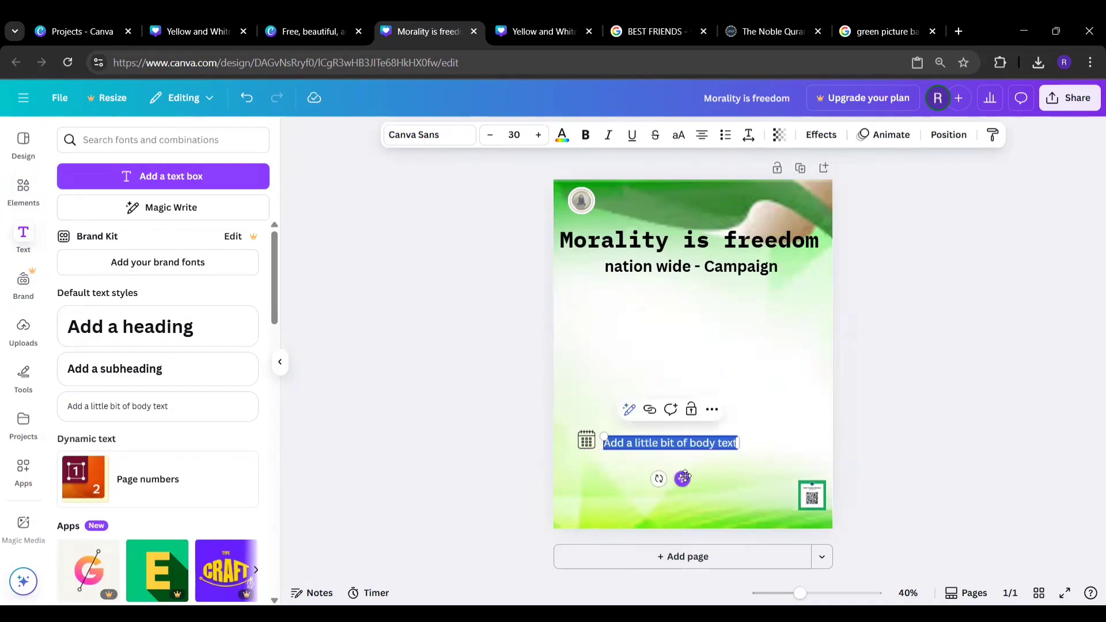
{"action": "type", "text": "5th August 2025"}
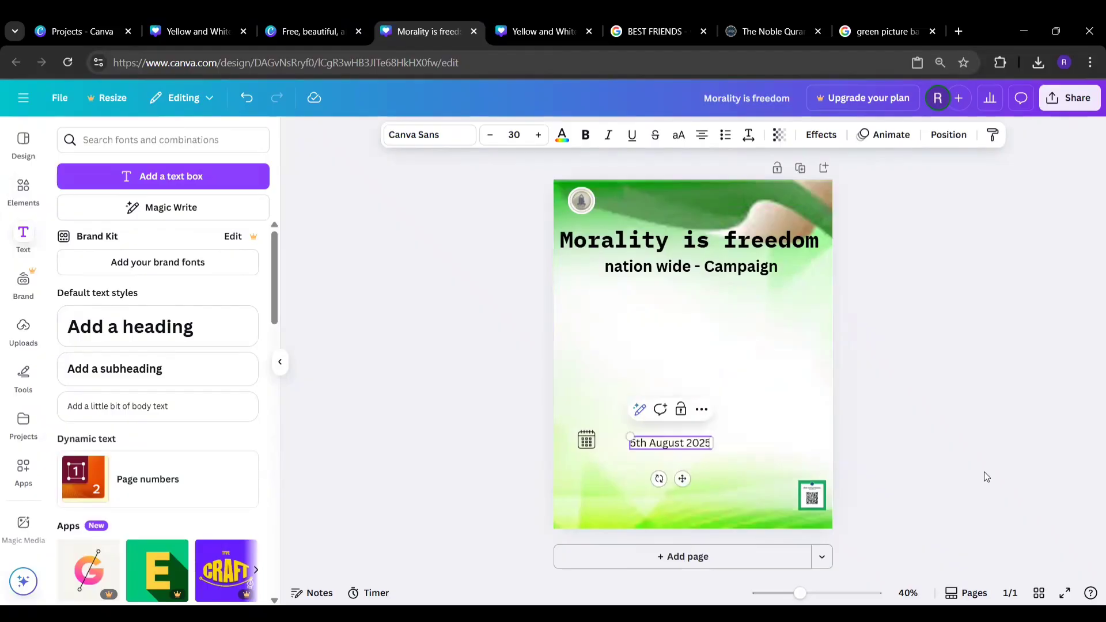
{"action": "left_click", "coordinate": [983, 477]}
{"action": "left_click_drag", "start_coordinate": [647, 452], "coordinate": [620, 450]}
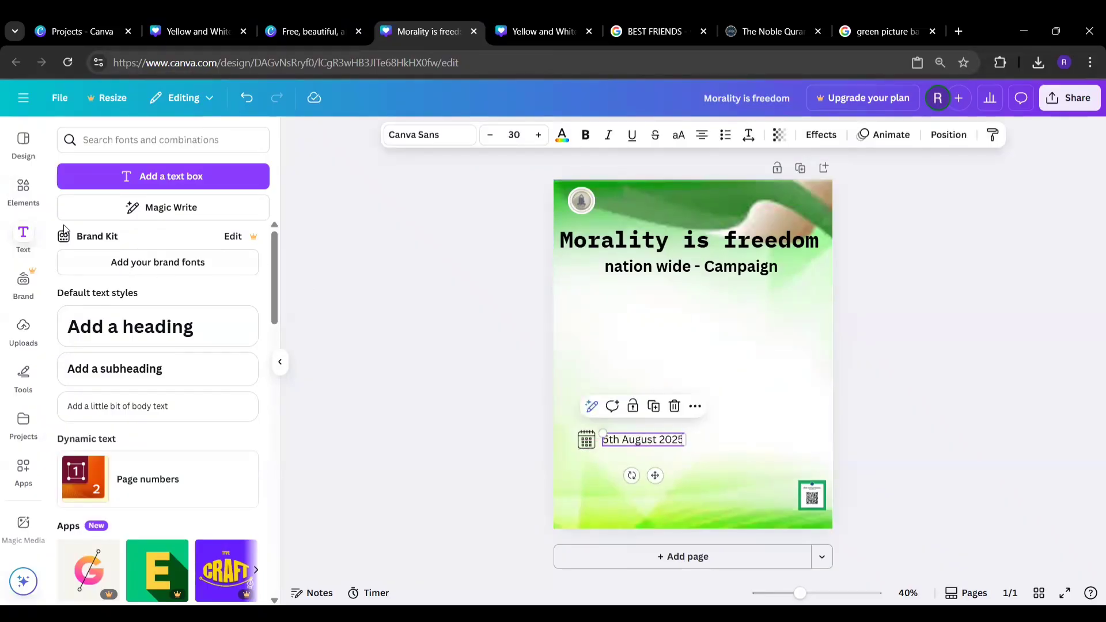
- Search the graphics for "youtube", add the round red play icon with a white ring and shrink it below the calendar icon
{"action": "left_click", "coordinate": [23, 189]}
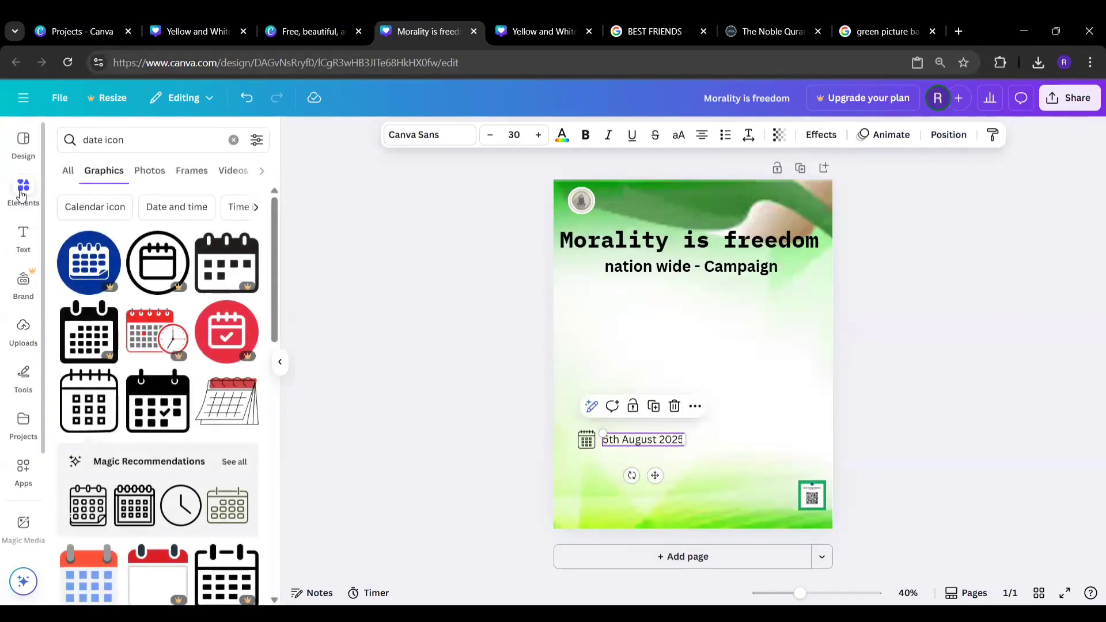
{"action": "left_click", "coordinate": [234, 139]}
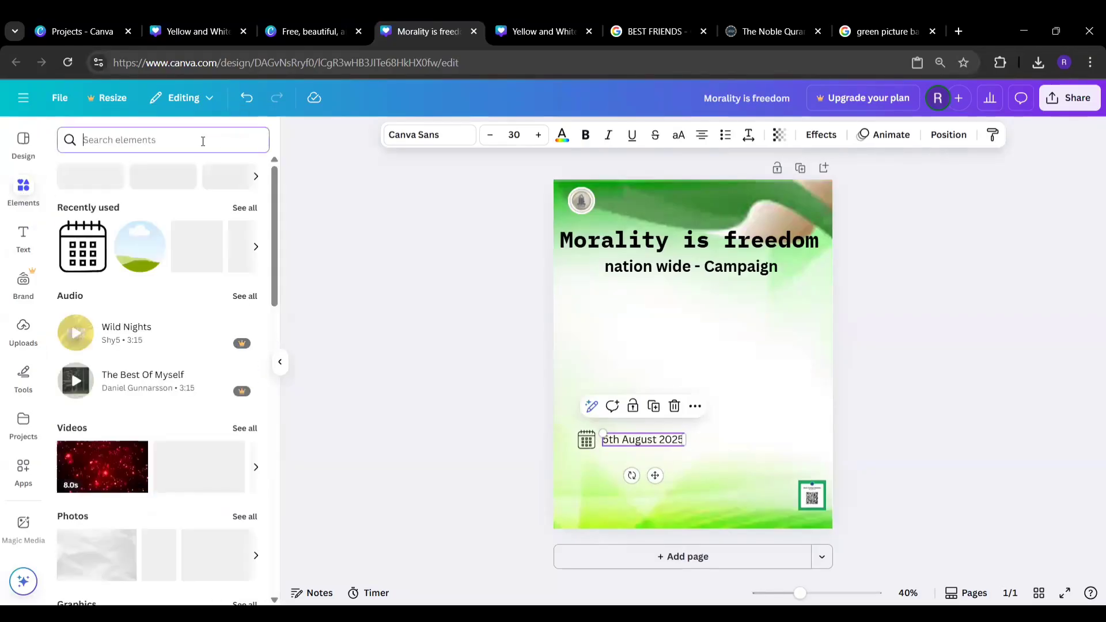
{"action": "type", "text": "youtube"}
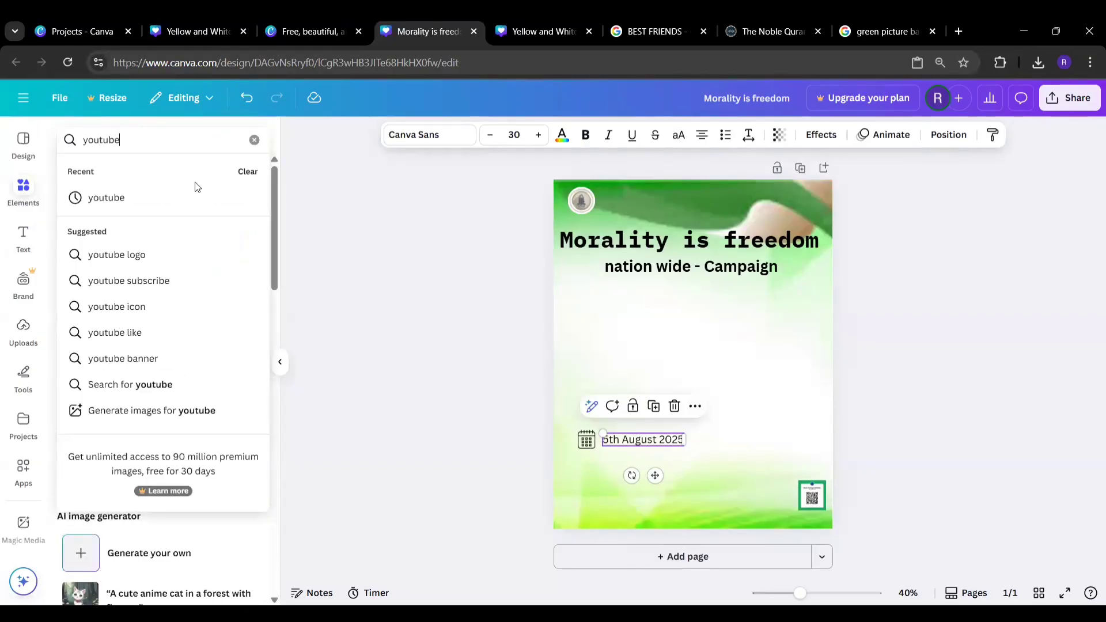
{"action": "left_click", "coordinate": [160, 200]}
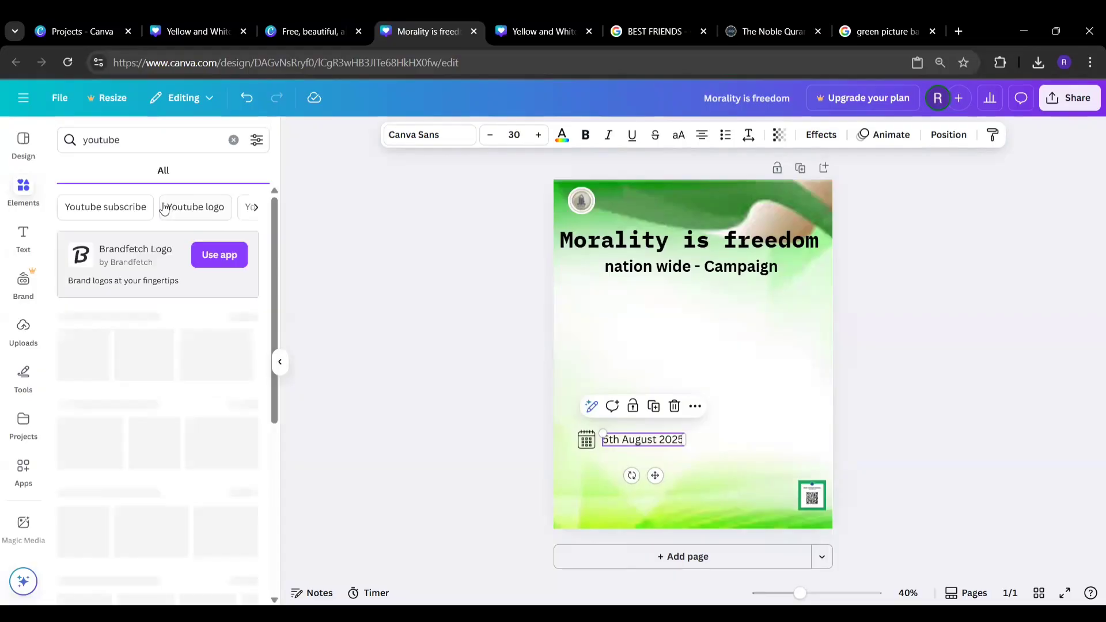
{"action": "left_click", "coordinate": [252, 316]}
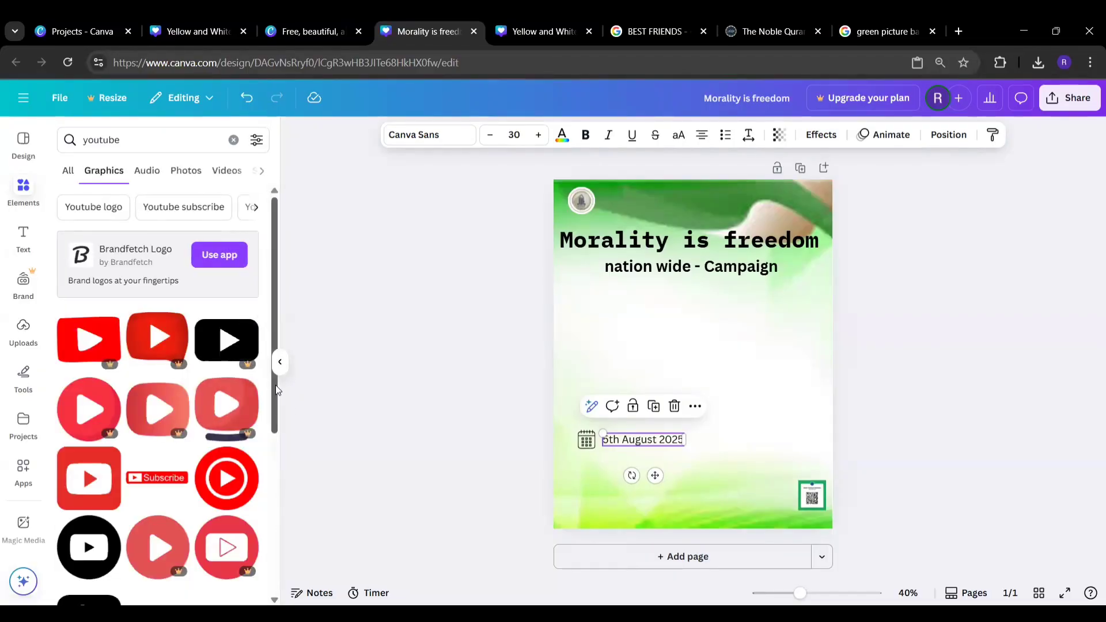
{"action": "left_click", "coordinate": [224, 479]}
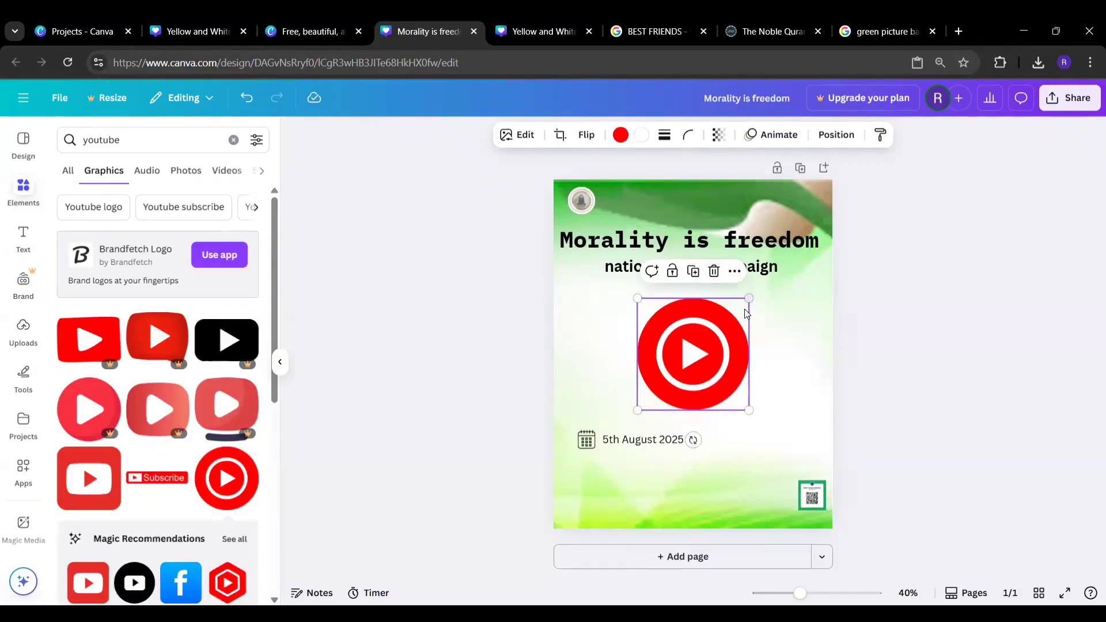
{"action": "left_click_drag", "start_coordinate": [749, 299], "coordinate": [595, 478]}
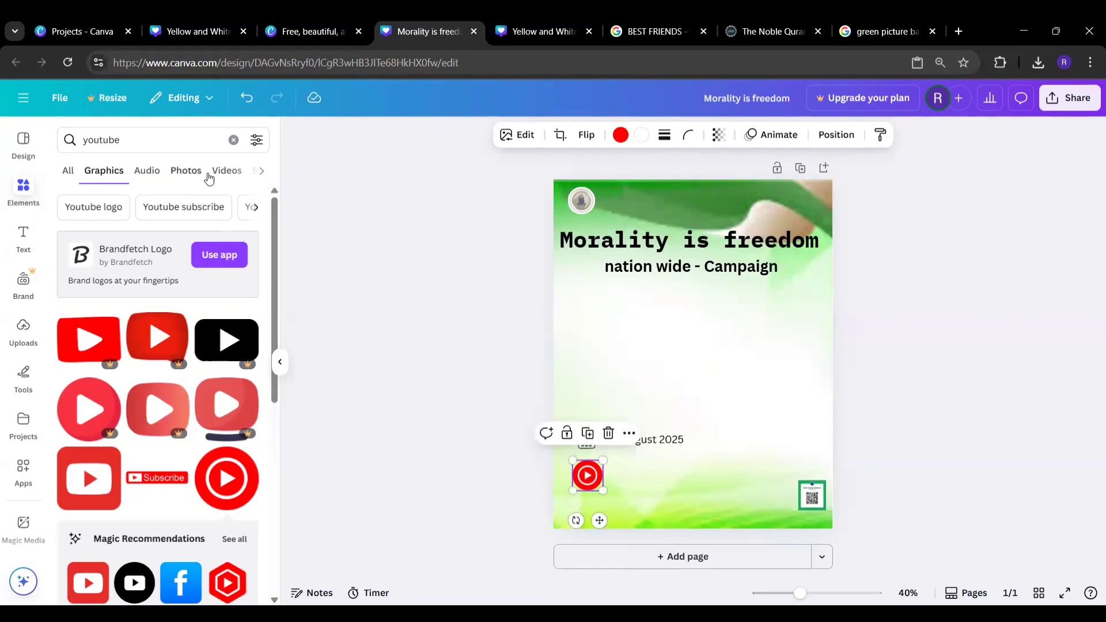
- Search the graphics for "zoom meeting", add the blue Zoom logo and shrink it below the YouTube icon
{"action": "left_click", "coordinate": [234, 140]}
{"action": "type", "text": "zoom"}
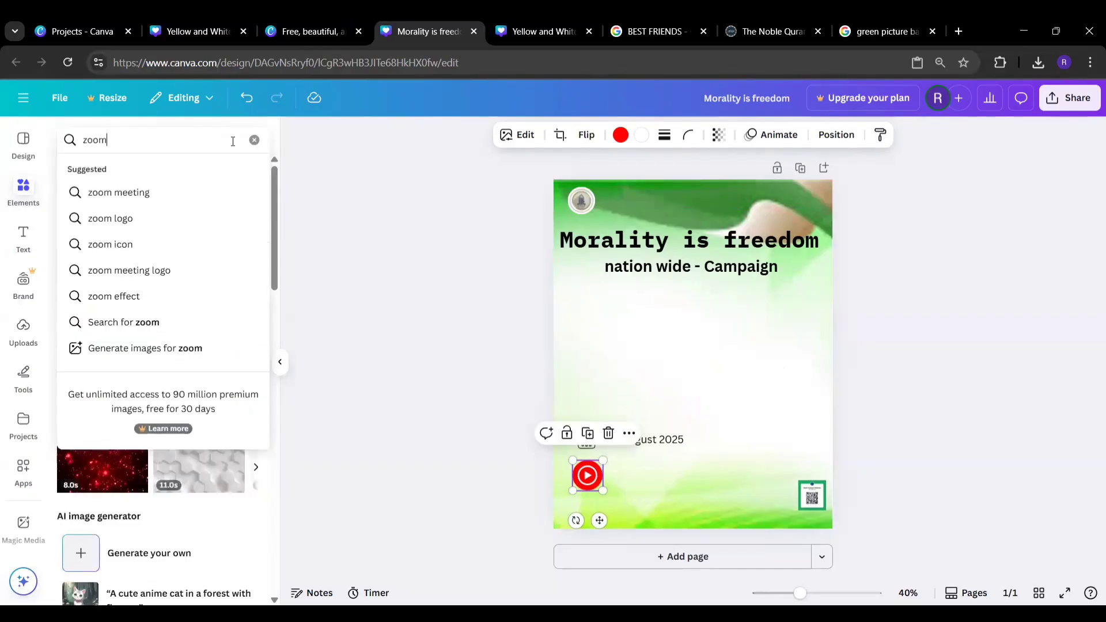
{"action": "left_click", "coordinate": [148, 192]}
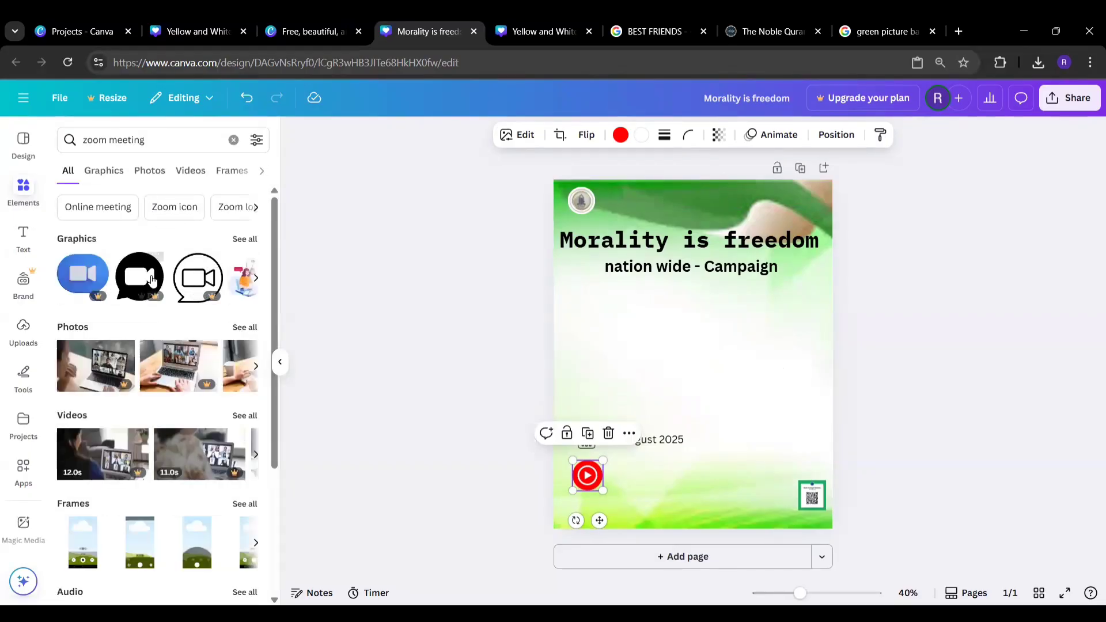
{"action": "left_click", "coordinate": [245, 239]}
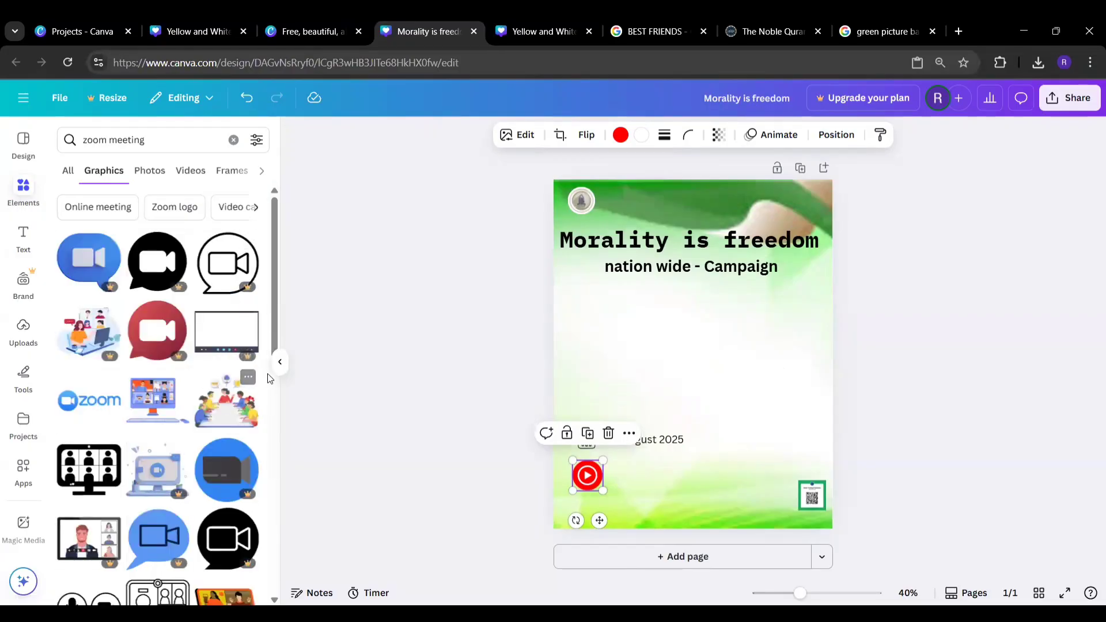
{"action": "left_click", "coordinate": [101, 405]}
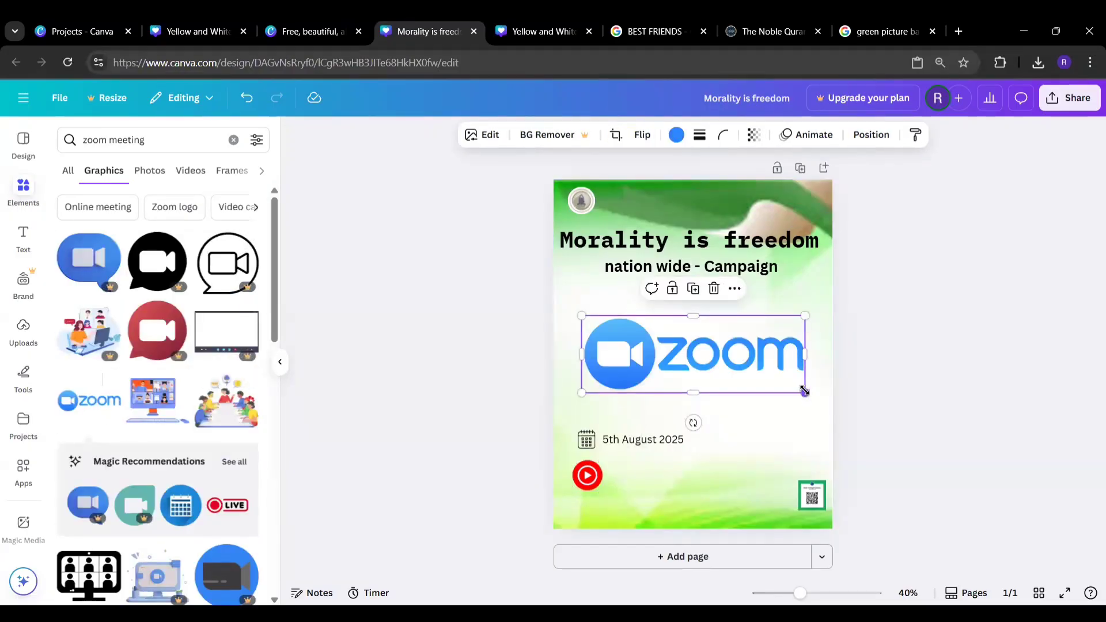
{"action": "left_click_drag", "start_coordinate": [805, 391], "coordinate": [626, 515]}
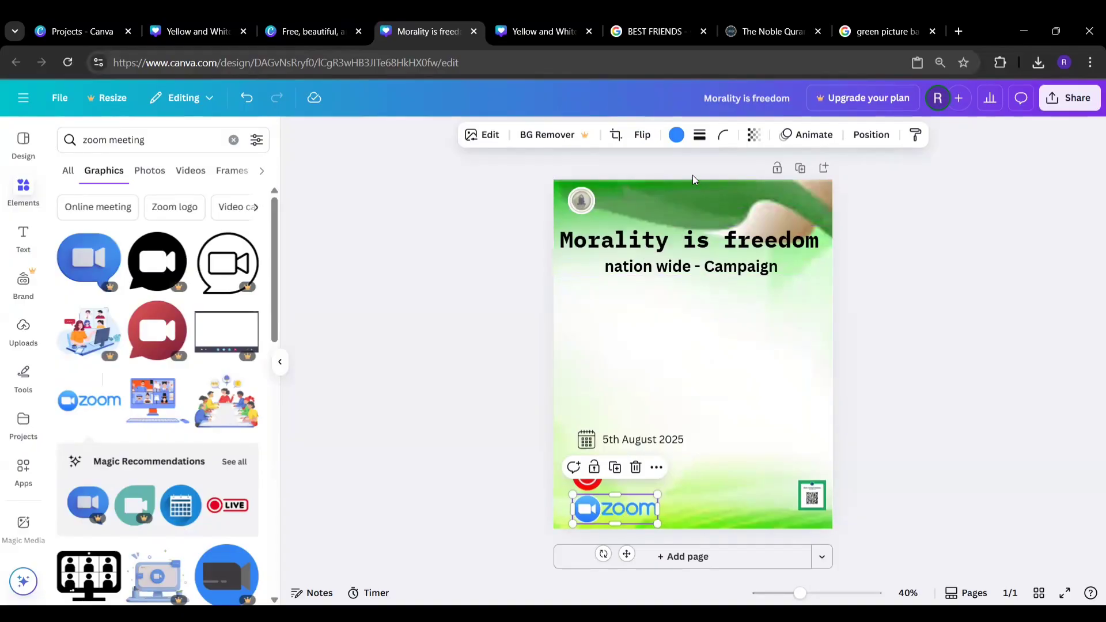
- Recolour the "Morality is freedom" title with the light green from the background image's photo colours
{"action": "left_click", "coordinate": [683, 242]}
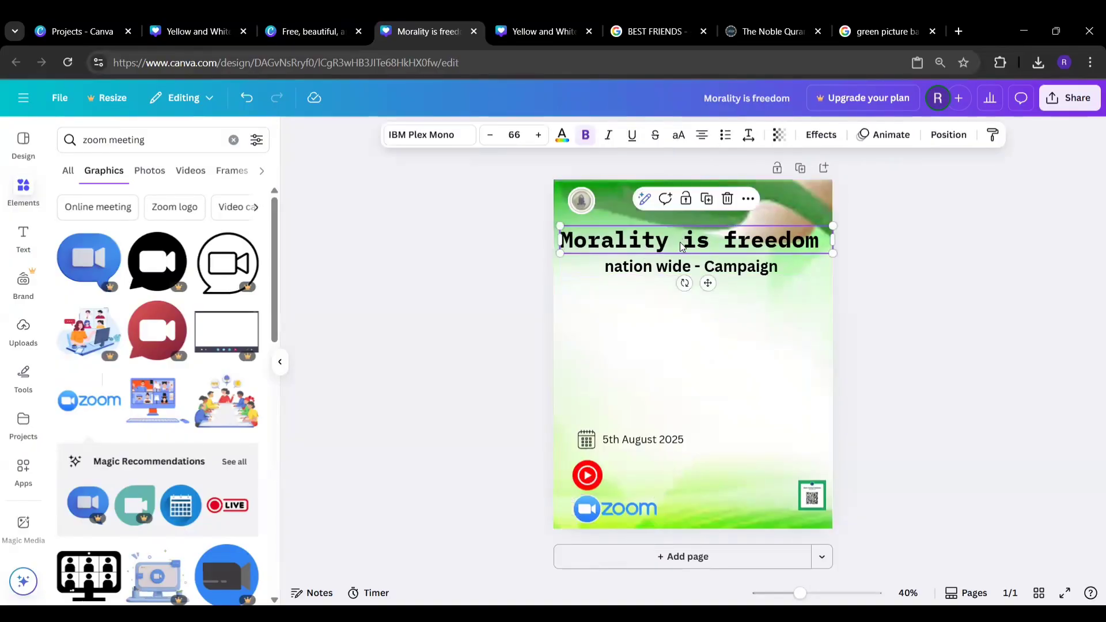
{"action": "left_click", "coordinate": [563, 137]}
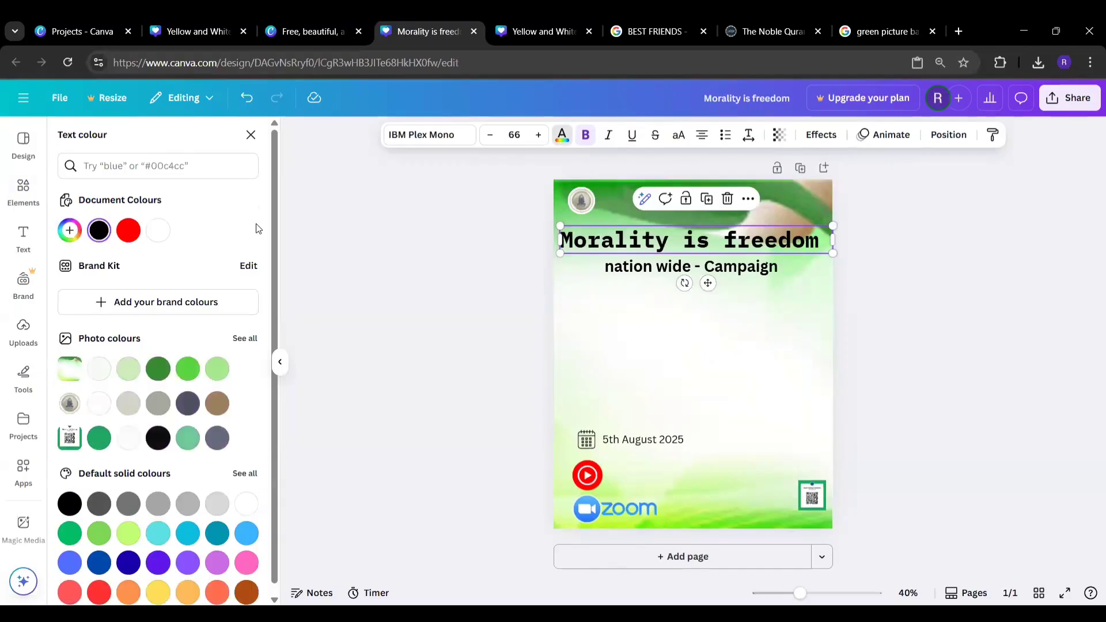
{"action": "left_click", "coordinate": [158, 369]}
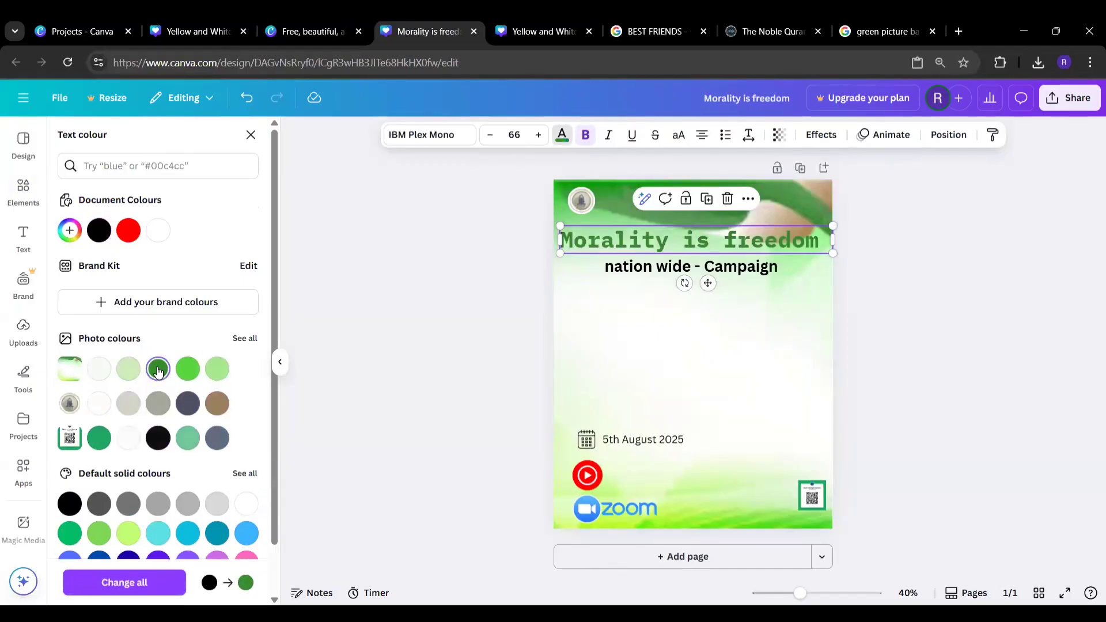
{"action": "left_click", "coordinate": [187, 375]}
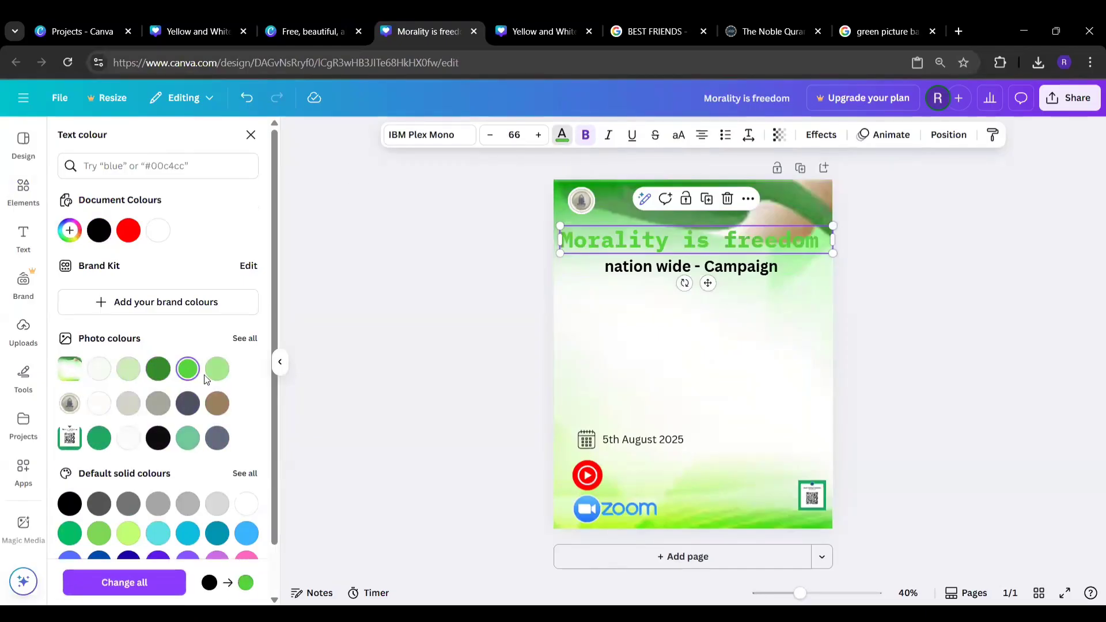
{"action": "left_click", "coordinate": [213, 376]}
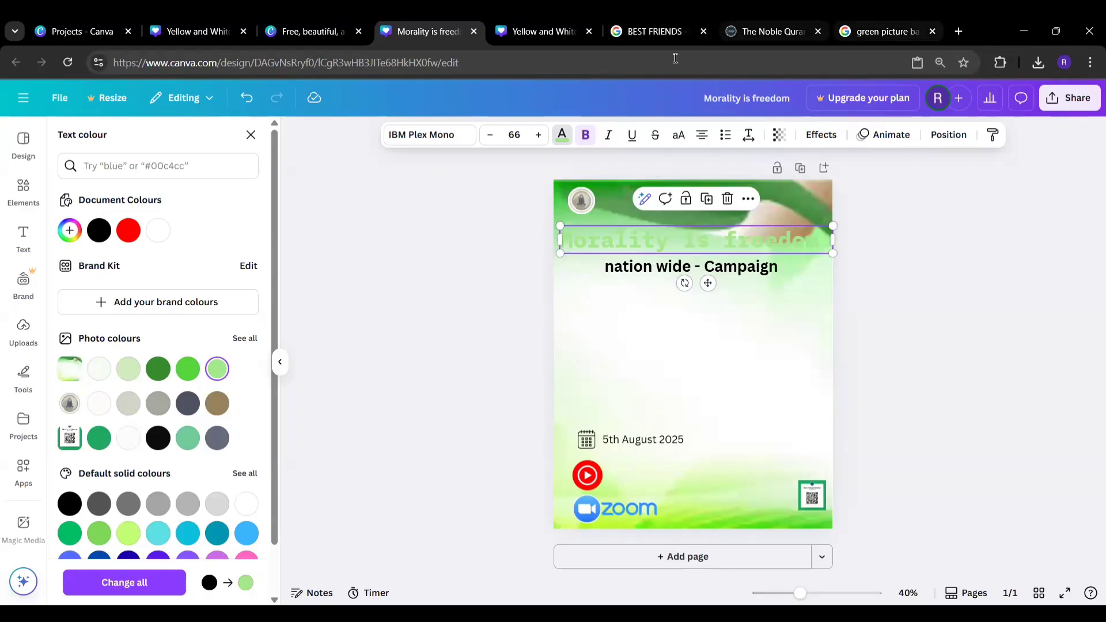
- Move the green background image and the photo of a tree in a hand from the uploads to the trash
{"action": "left_click", "coordinate": [24, 335]}
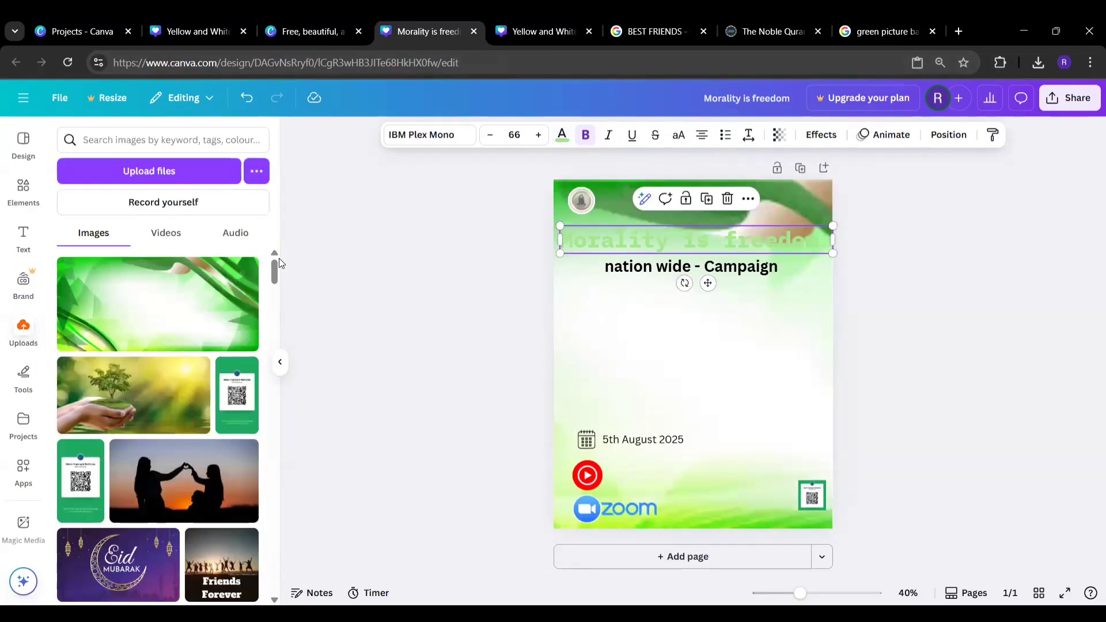
{"action": "left_click", "coordinate": [246, 269]}
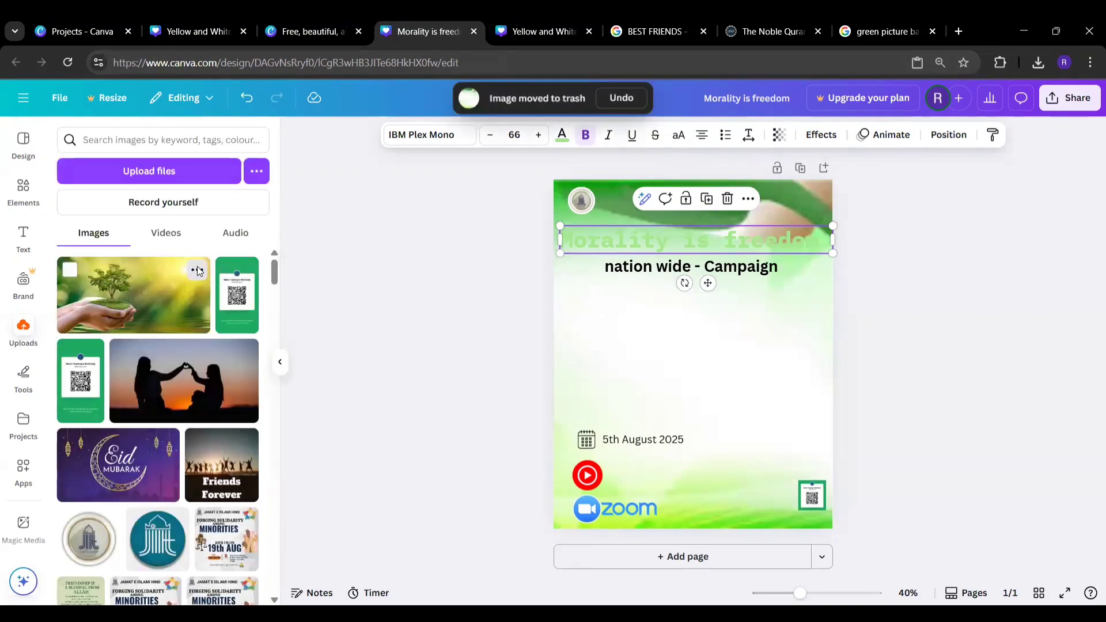
{"action": "left_click", "coordinate": [197, 269]}
{"action": "left_click", "coordinate": [277, 425]}
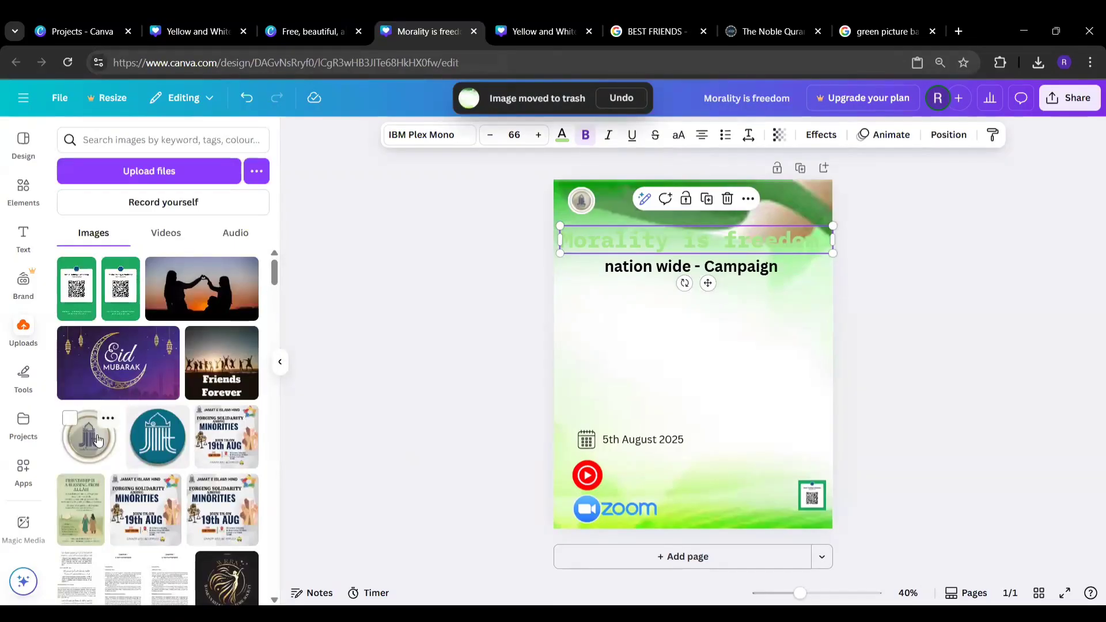
{"action": "left_click", "coordinate": [97, 441]}
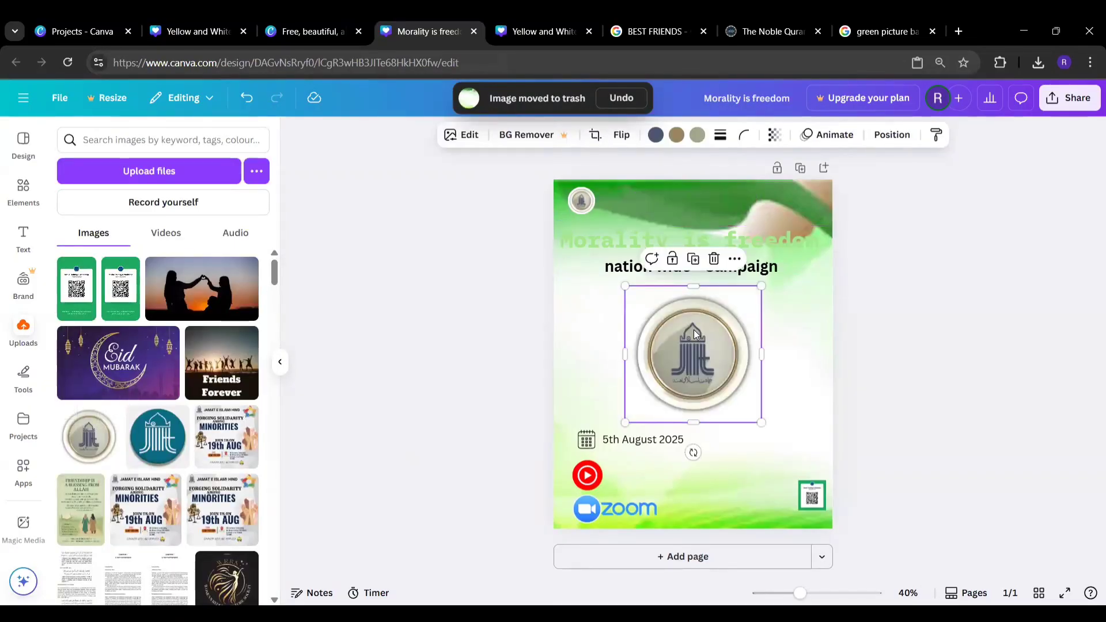
{"action": "left_click_drag", "start_coordinate": [696, 333], "coordinate": [674, 337]}
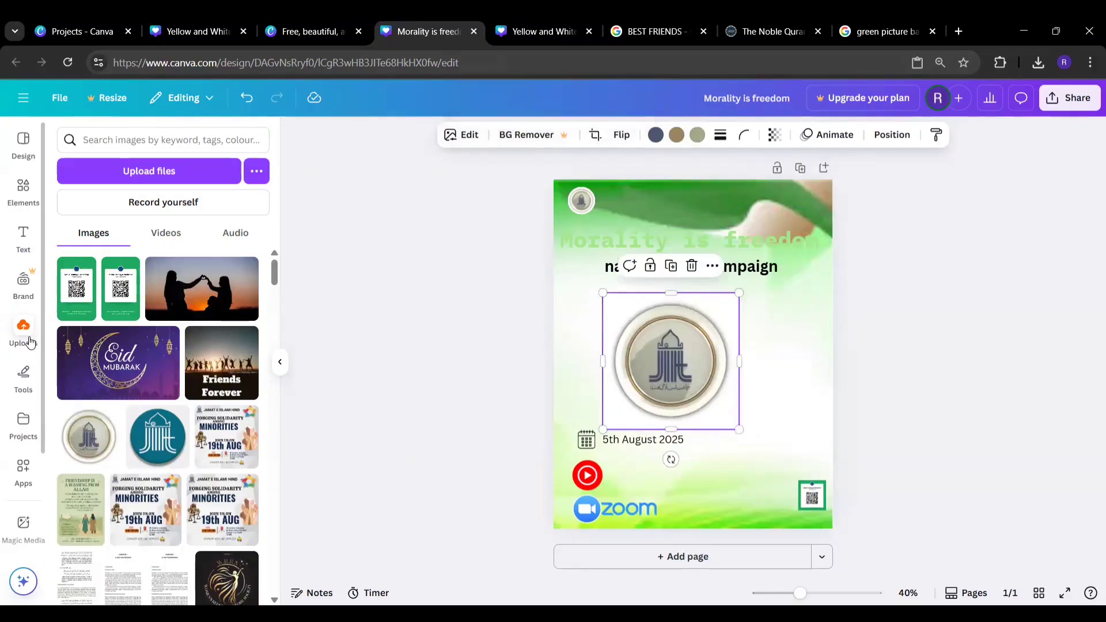
{"action": "left_click", "coordinate": [691, 265]}
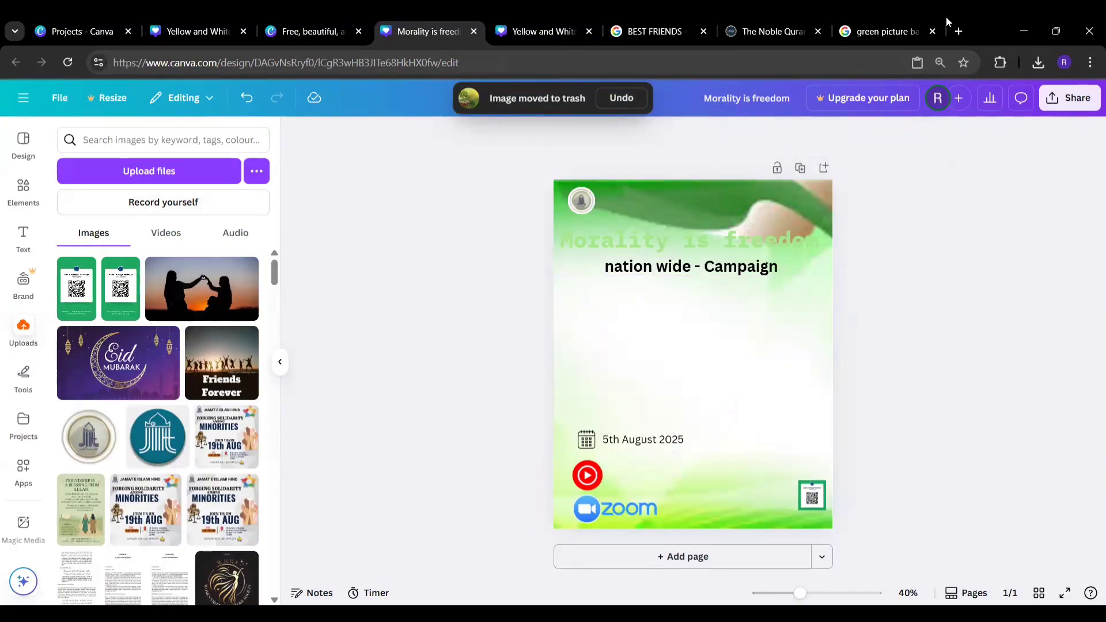
- Search Google in a new browser tab for "morality is freedom logo" and preview the Facebook image of the campaign logo
{"action": "left_click", "coordinate": [959, 31]}
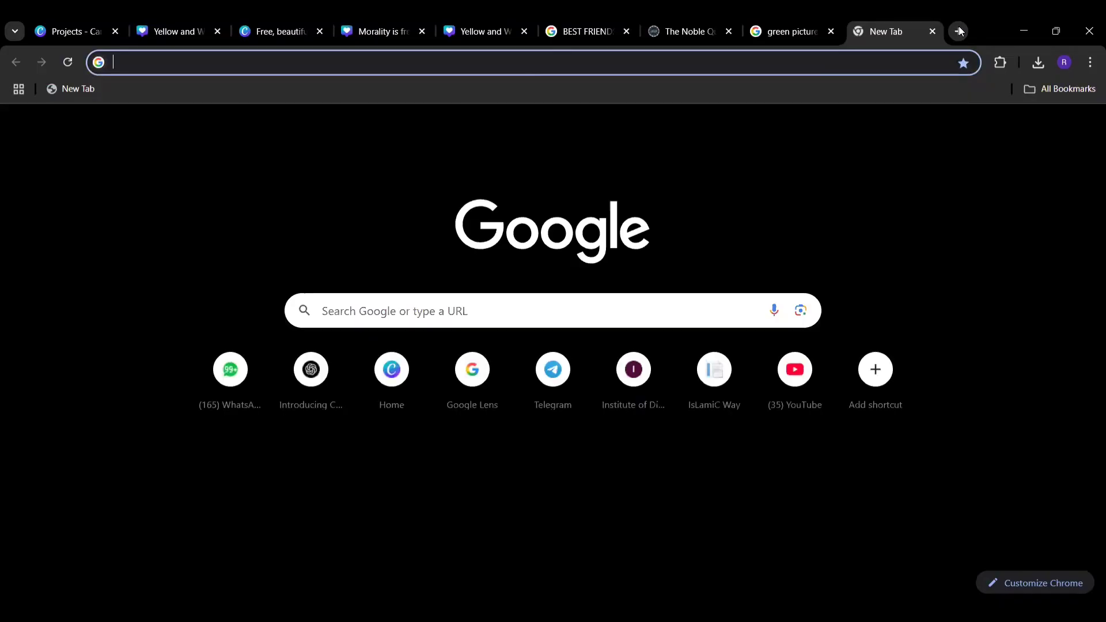
{"action": "left_click", "coordinate": [441, 309]}
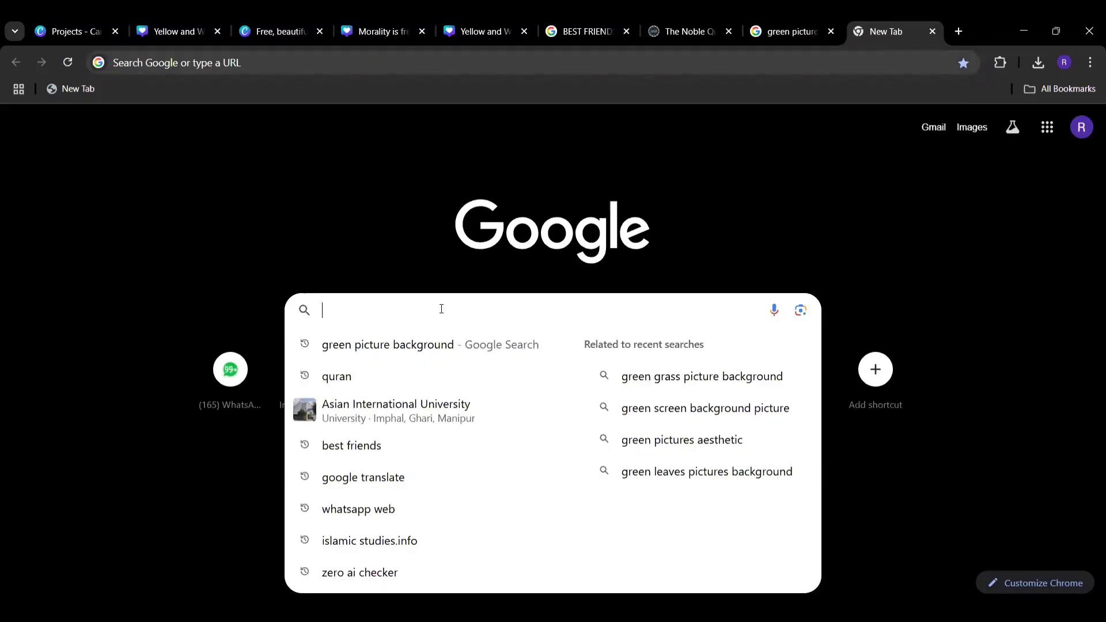
{"action": "type", "text": "morality "}
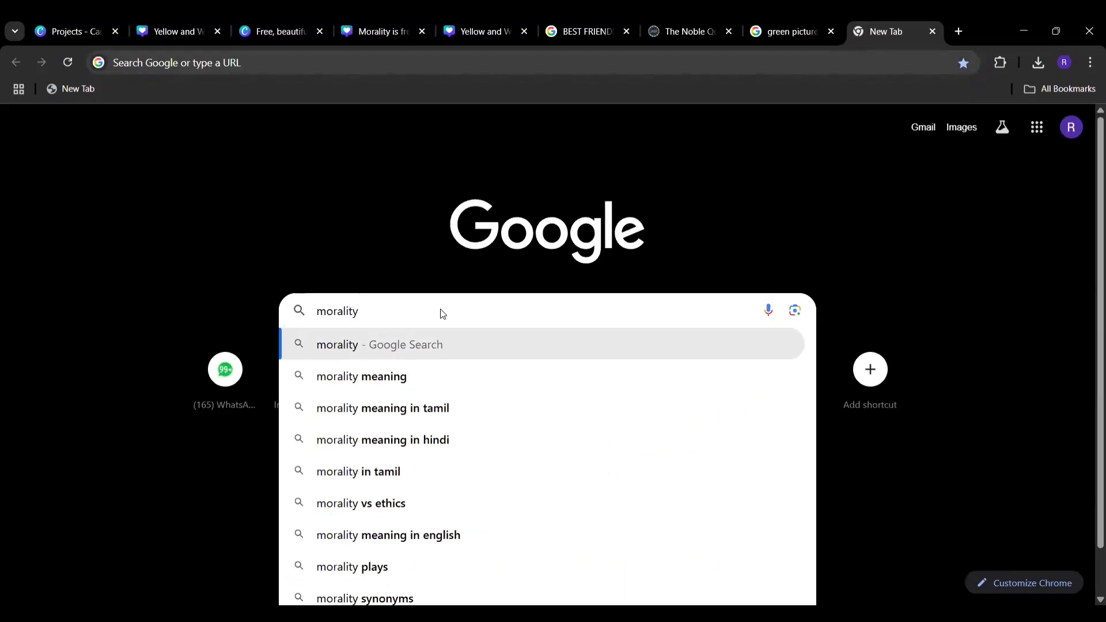
{"action": "type", "text": "is f"}
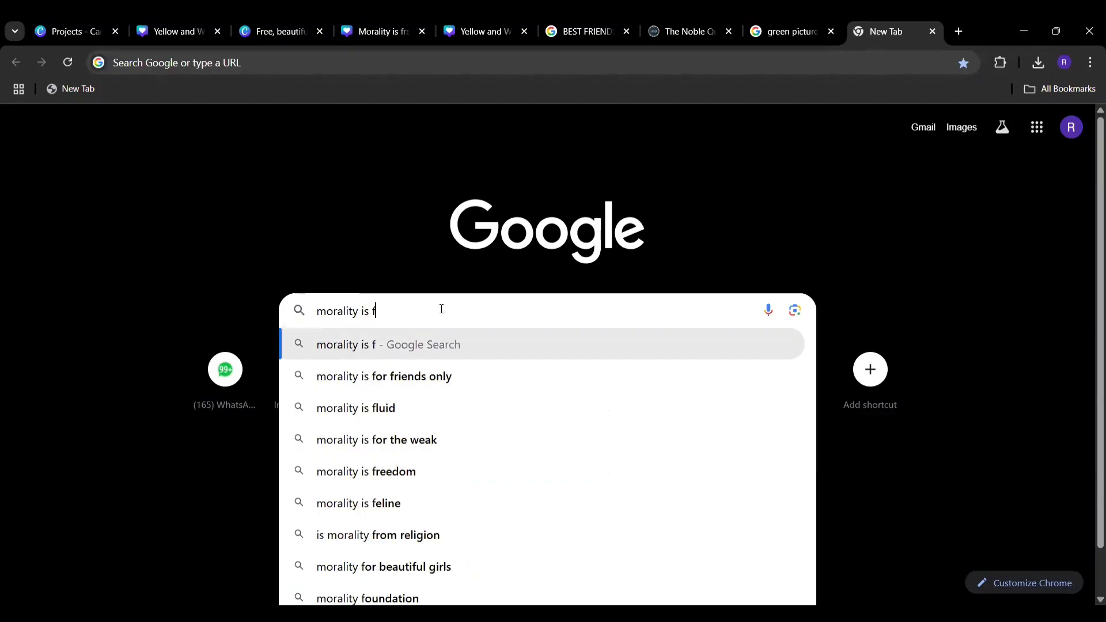
{"action": "type", "text": "reedom logo"}
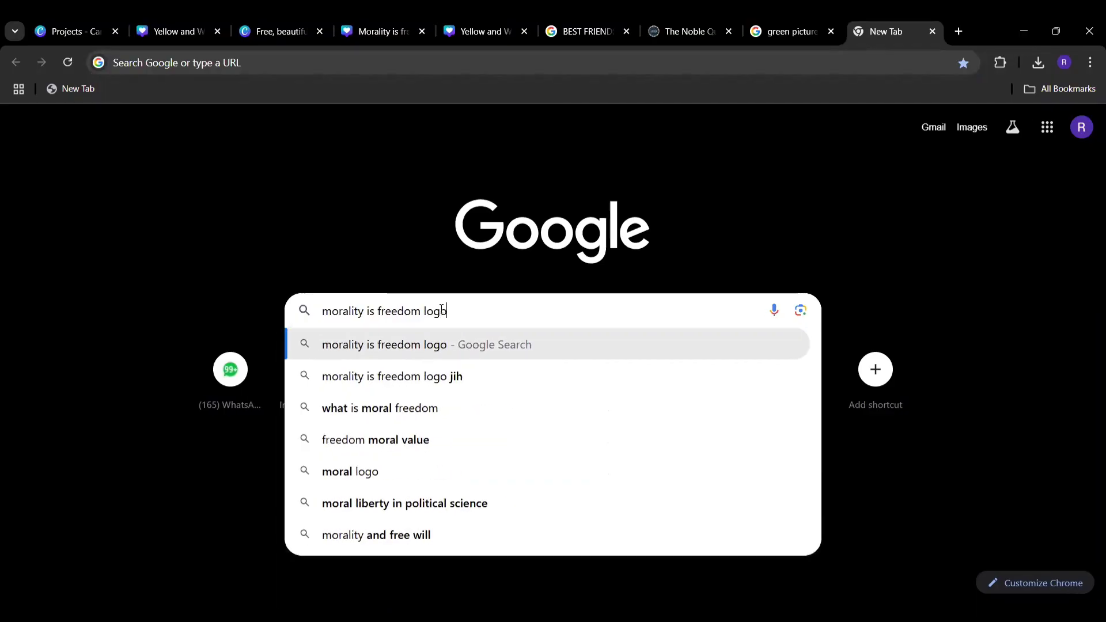
{"action": "key", "text": "Return"}
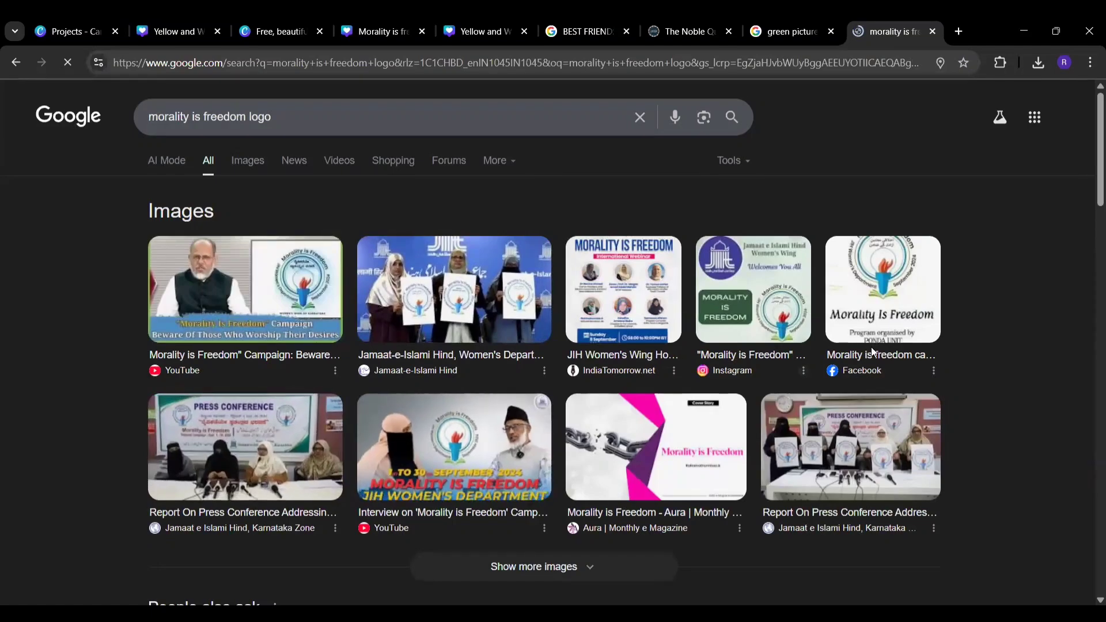
{"action": "left_click", "coordinate": [878, 268]}
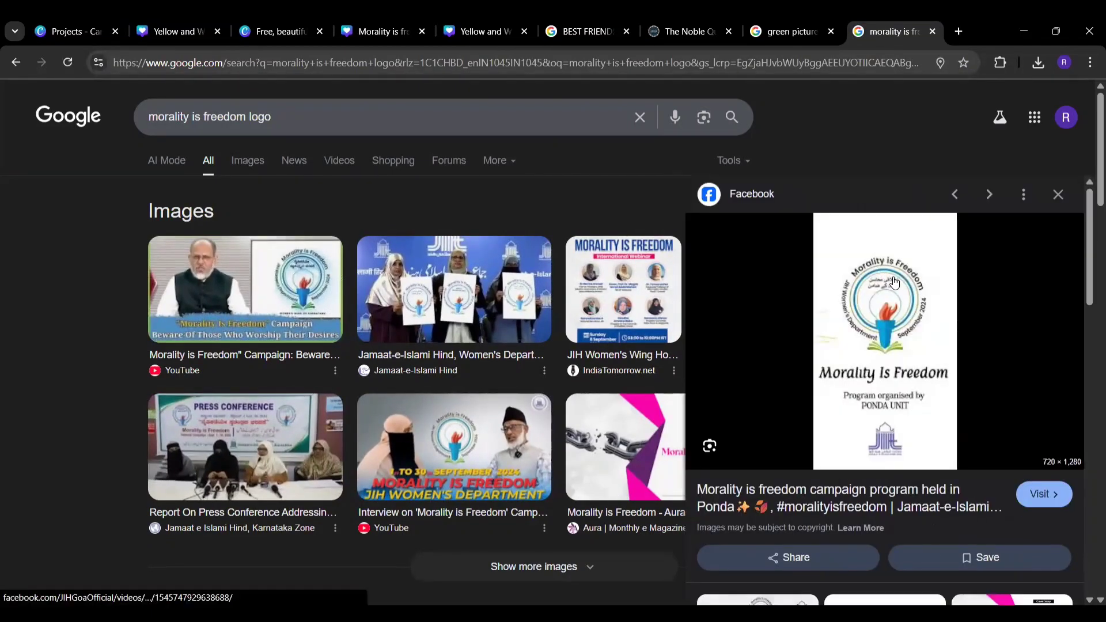
- Copy the campaign logo image from the Google preview, paste it onto the Canva poster, crop away its lower text and shrink it
{"action": "right_click", "coordinate": [893, 276]}
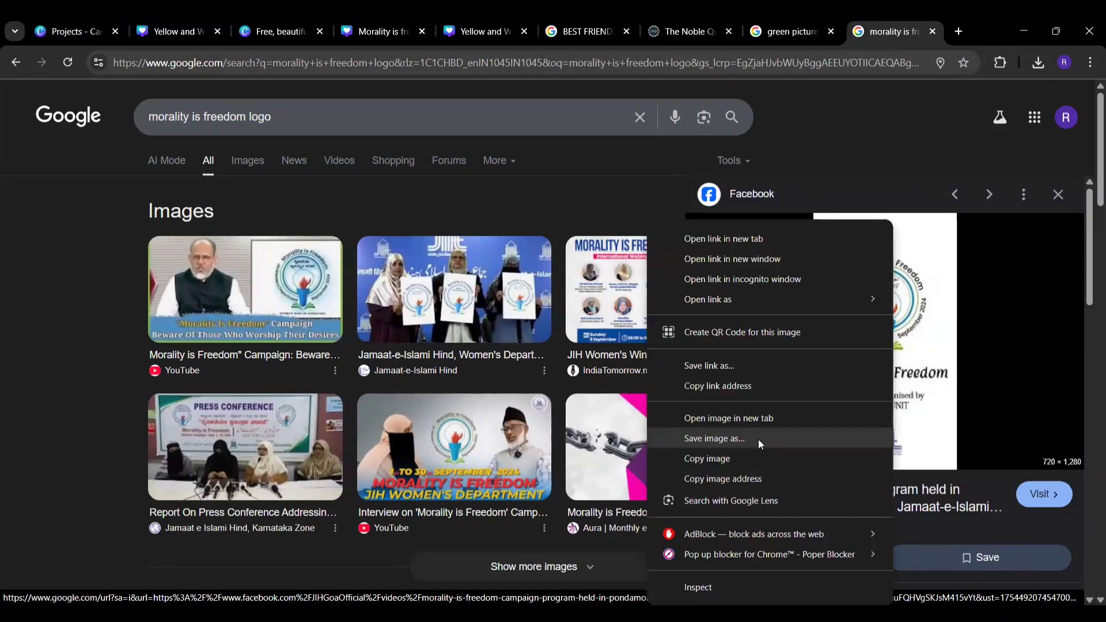
{"action": "left_click", "coordinate": [729, 463]}
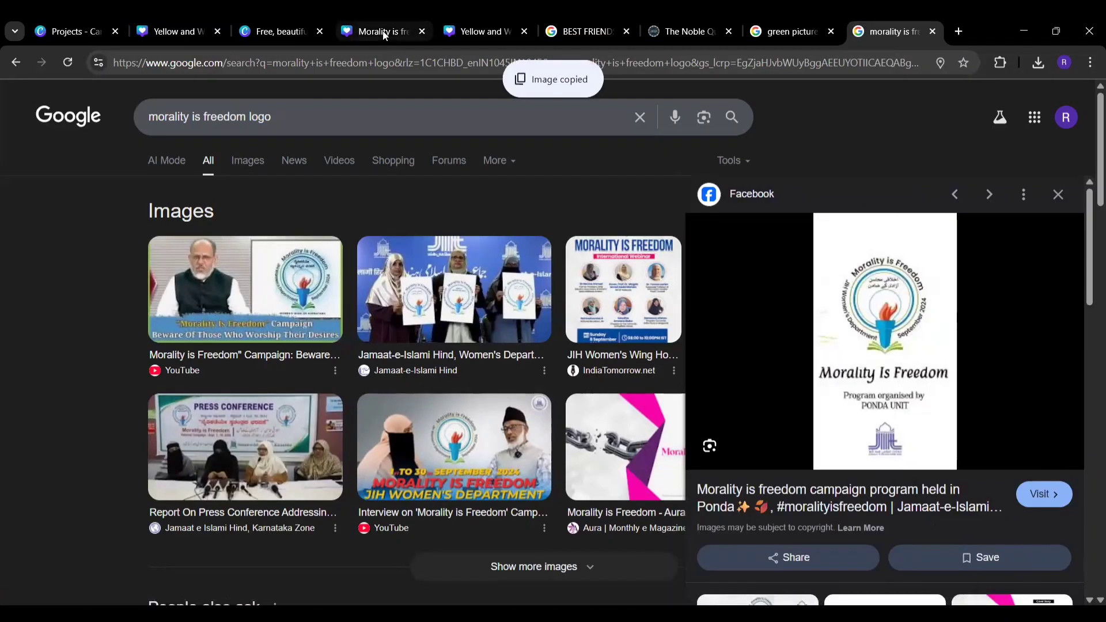
{"action": "left_click", "coordinate": [385, 36]}
{"action": "right_click", "coordinate": [609, 354]}
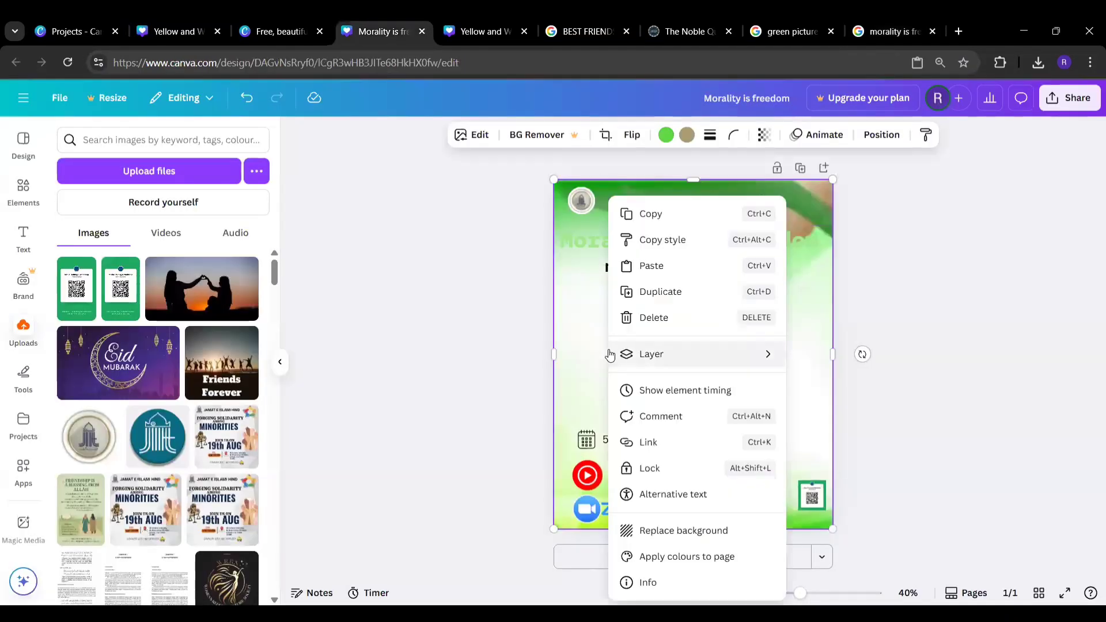
{"action": "left_click", "coordinate": [658, 268]}
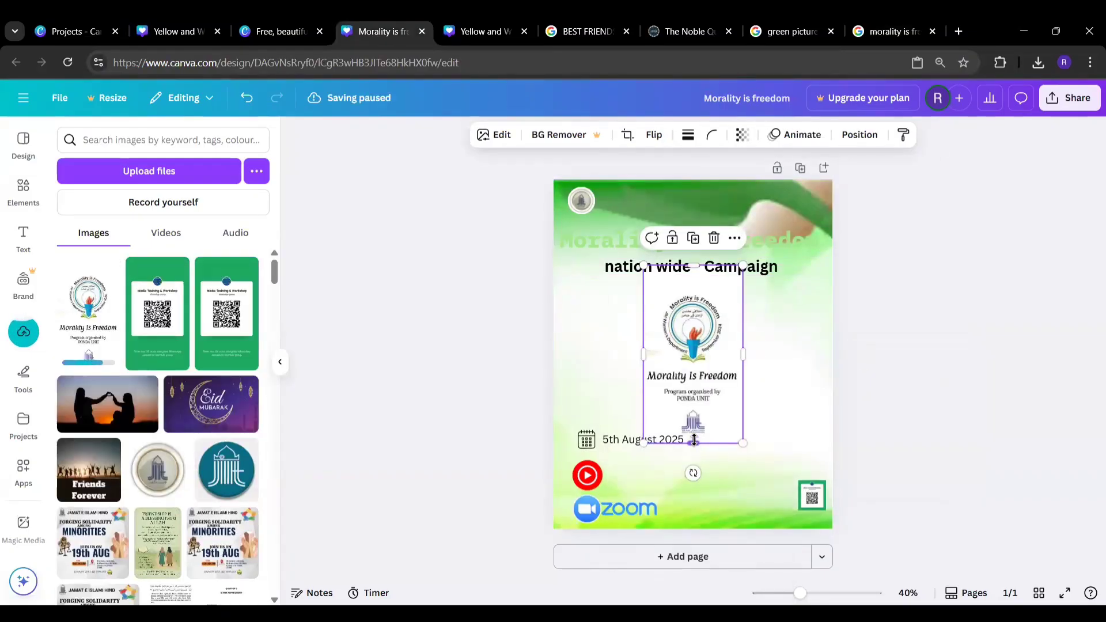
{"action": "left_click_drag", "start_coordinate": [694, 445], "coordinate": [695, 367]}
{"action": "left_click_drag", "start_coordinate": [743, 265], "coordinate": [725, 309]}
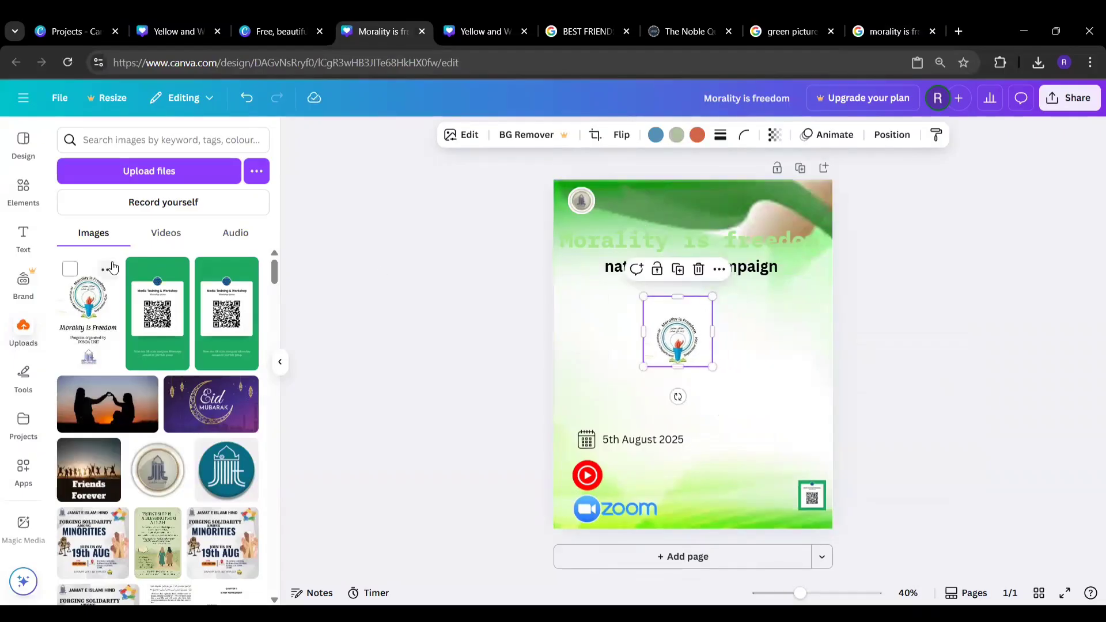
- Add a small circle frame, fill it with the campaign logo and place it below the subtitle on the poster's left side
{"action": "left_click", "coordinate": [22, 205]}
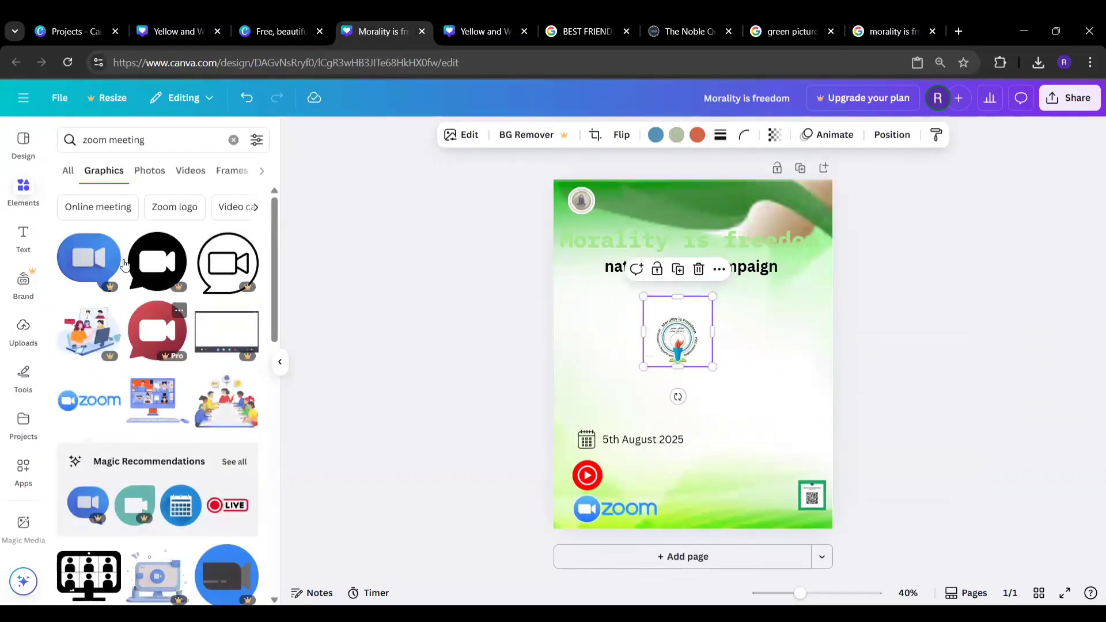
{"action": "left_click", "coordinate": [238, 144]}
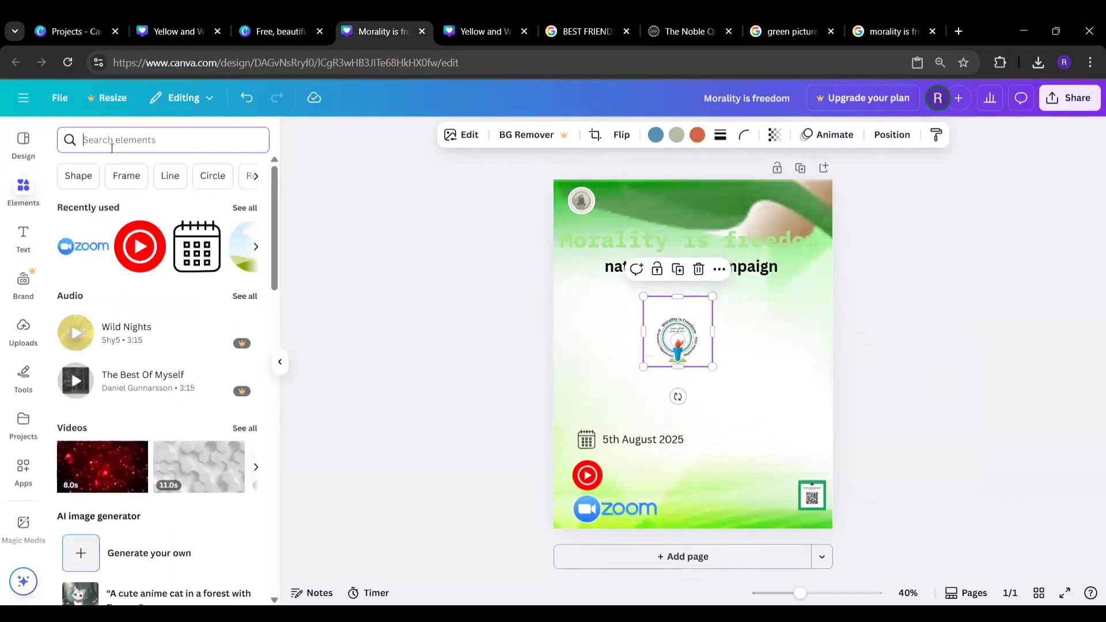
{"action": "left_click", "coordinate": [125, 176]}
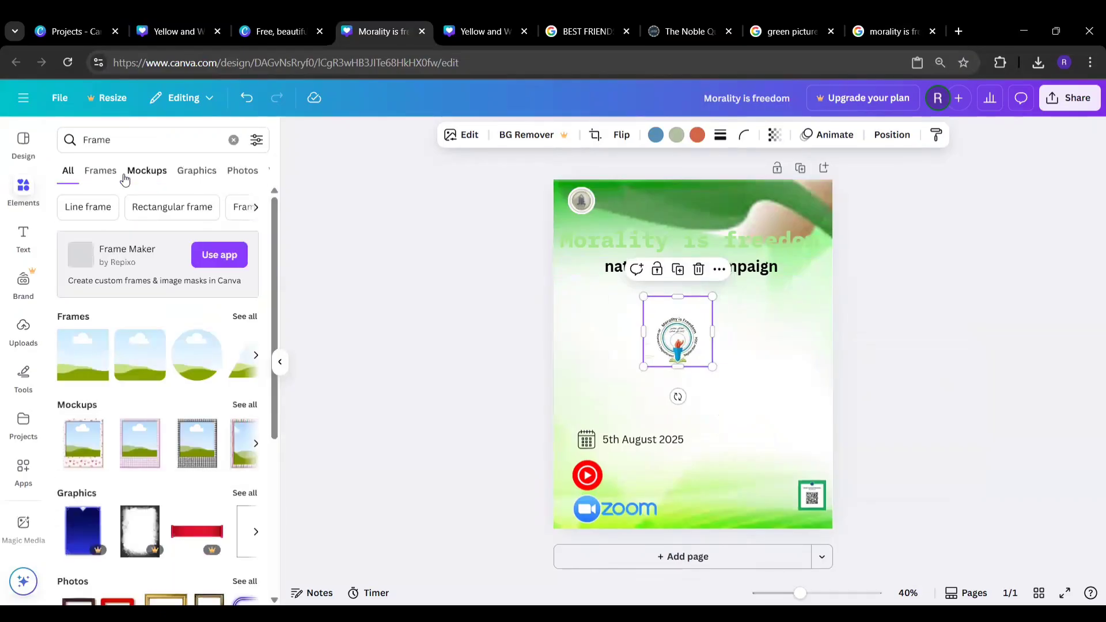
{"action": "left_click", "coordinate": [196, 353]}
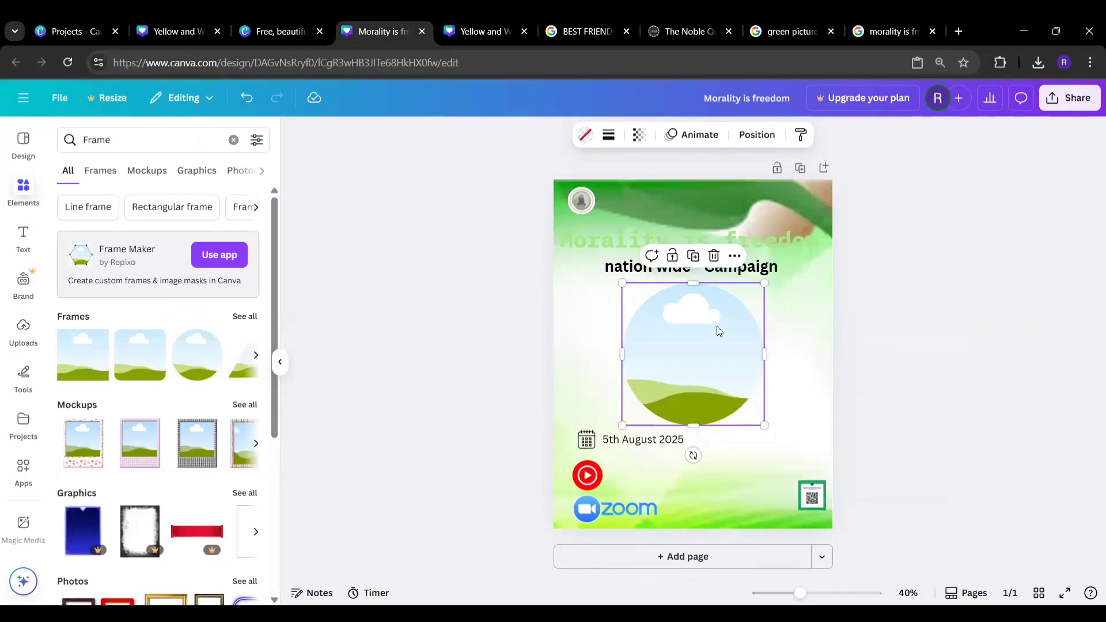
{"action": "left_click_drag", "start_coordinate": [765, 283], "coordinate": [702, 346]}
{"action": "left_click_drag", "start_coordinate": [667, 396], "coordinate": [778, 332]}
{"action": "left_click_drag", "start_coordinate": [674, 335], "coordinate": [764, 329]}
{"action": "double_click", "coordinate": [774, 330]}
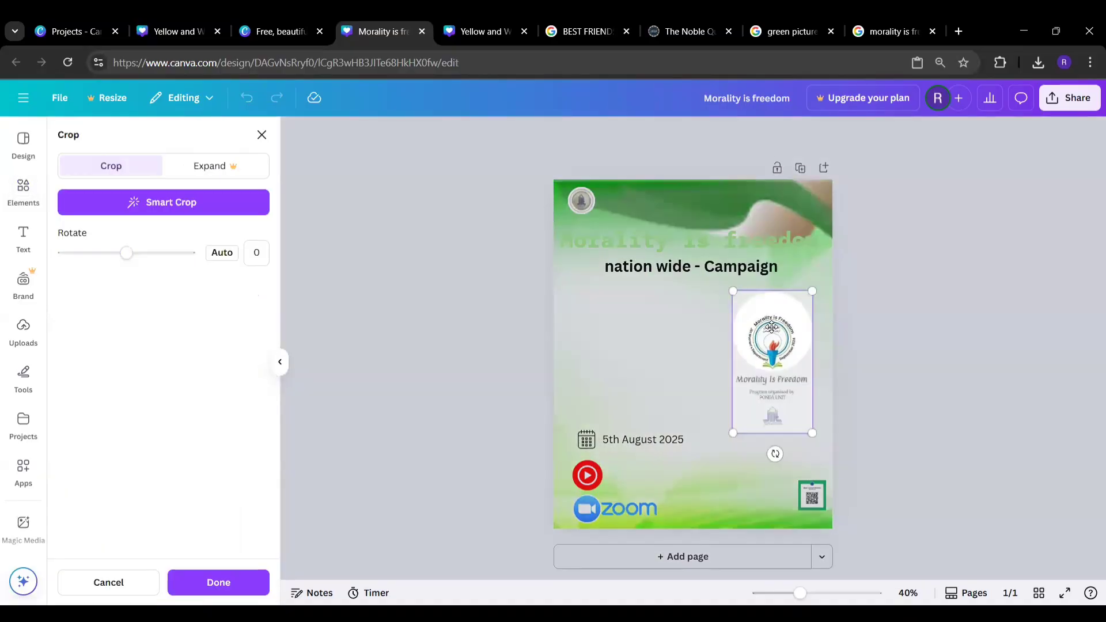
{"action": "left_click", "coordinate": [909, 324]}
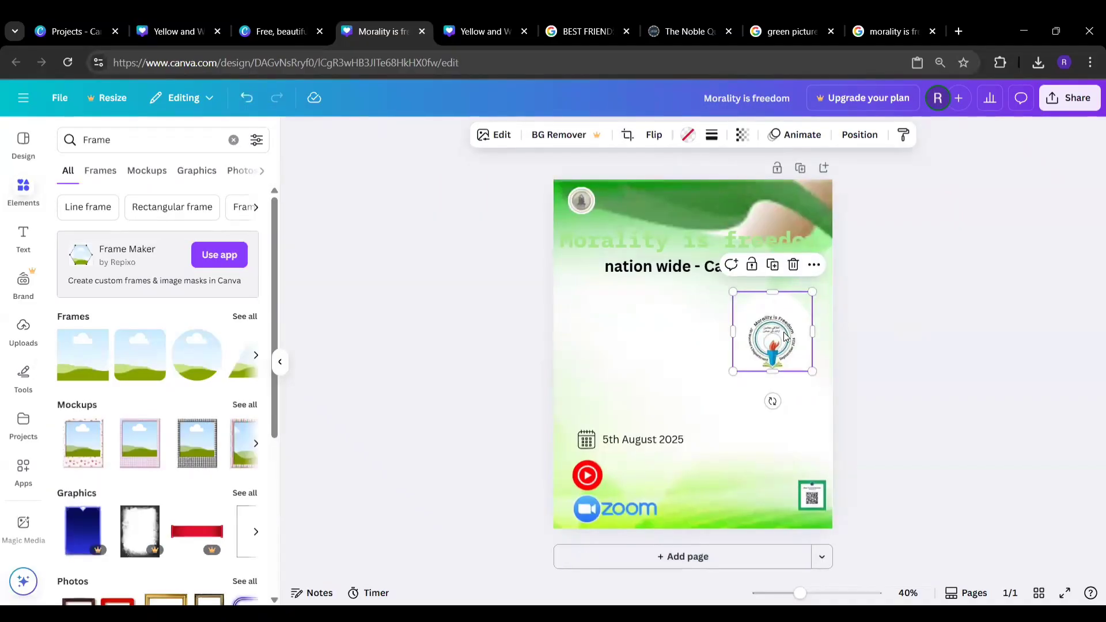
{"action": "left_click_drag", "start_coordinate": [779, 338], "coordinate": [623, 330]}
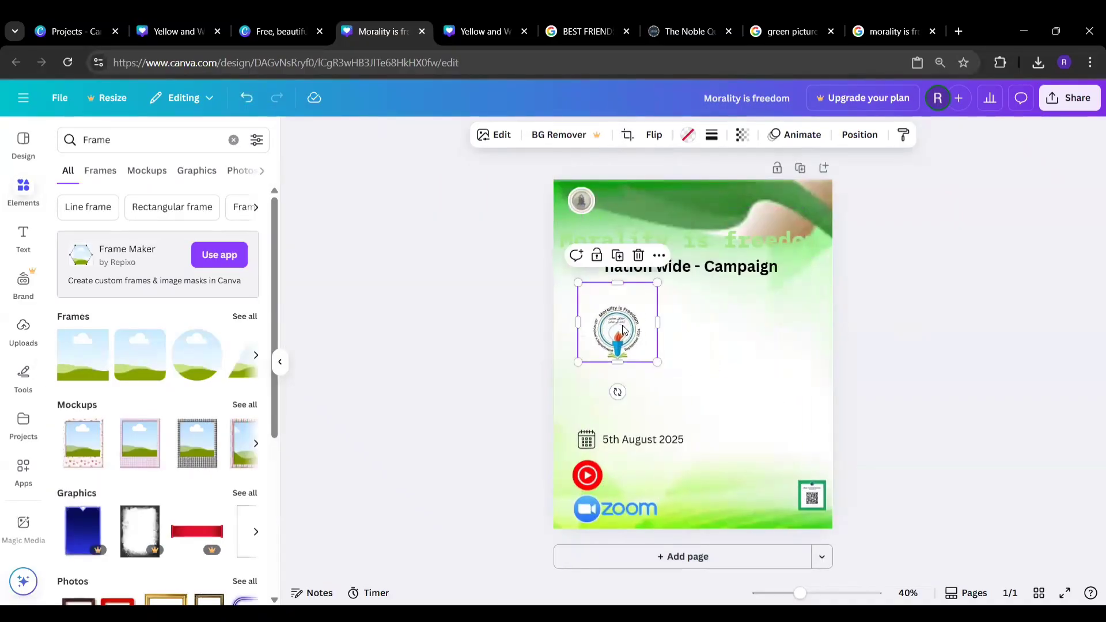
- Close the logo image preview in the Google results and return to the Canva poster
{"action": "left_click", "coordinate": [894, 30]}
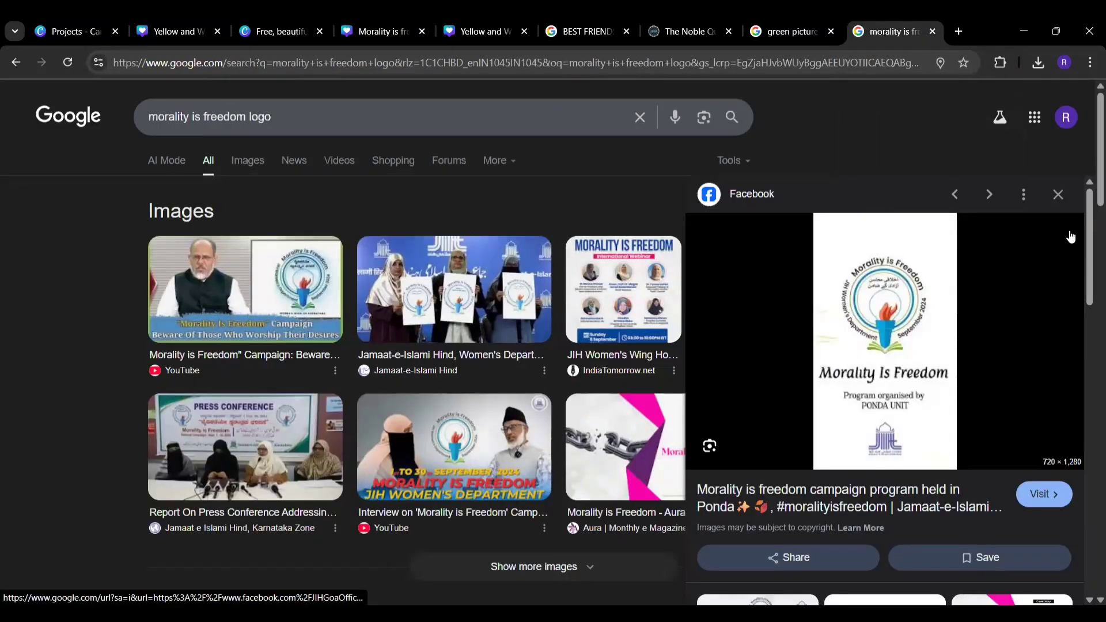
{"action": "left_click", "coordinate": [1059, 195]}
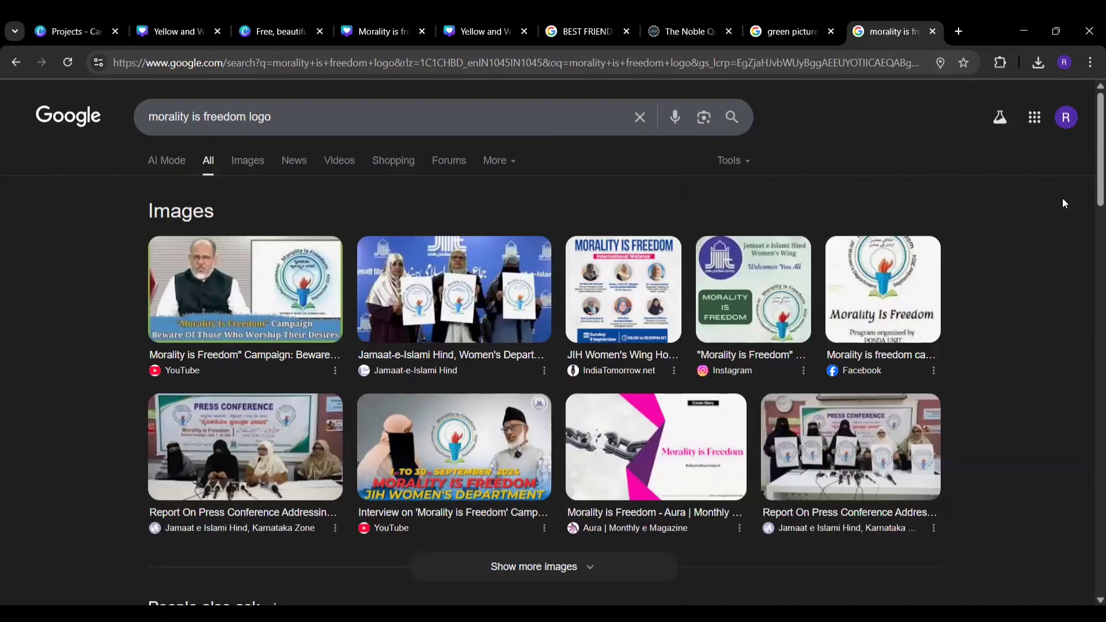
{"action": "key", "text": "ctrl+4"}
- Add the pink and green wavy-striped photo mockup, delete its duplicate and place the remaining one on the poster's right side
{"action": "scroll", "coordinate": [160, 460], "scroll_direction": "down", "scroll_amount": 2}
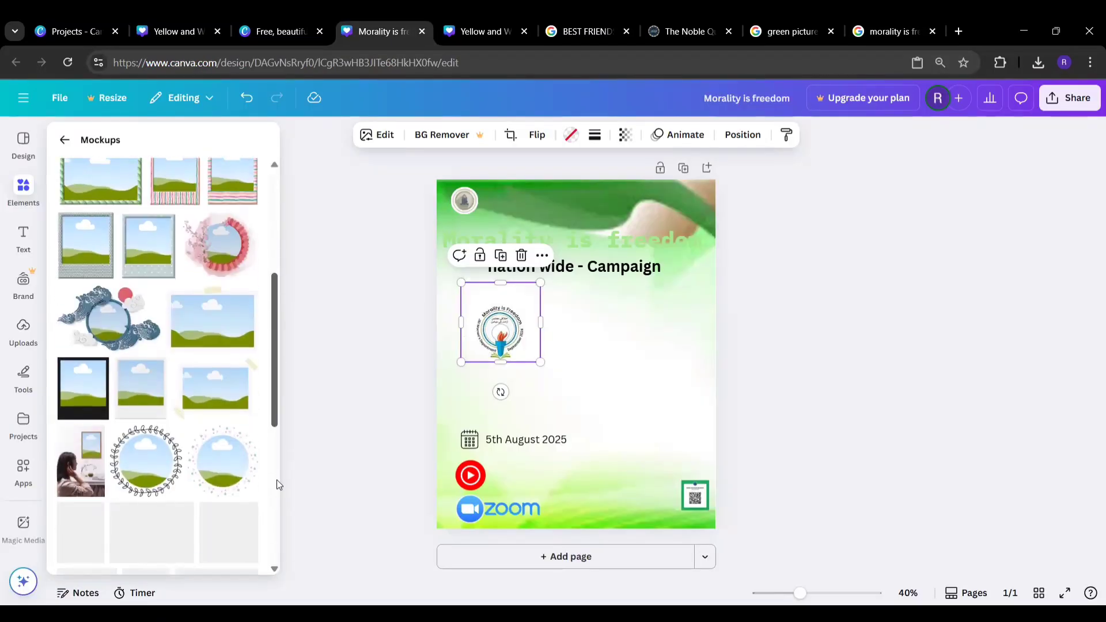
{"action": "left_click", "coordinate": [112, 534]}
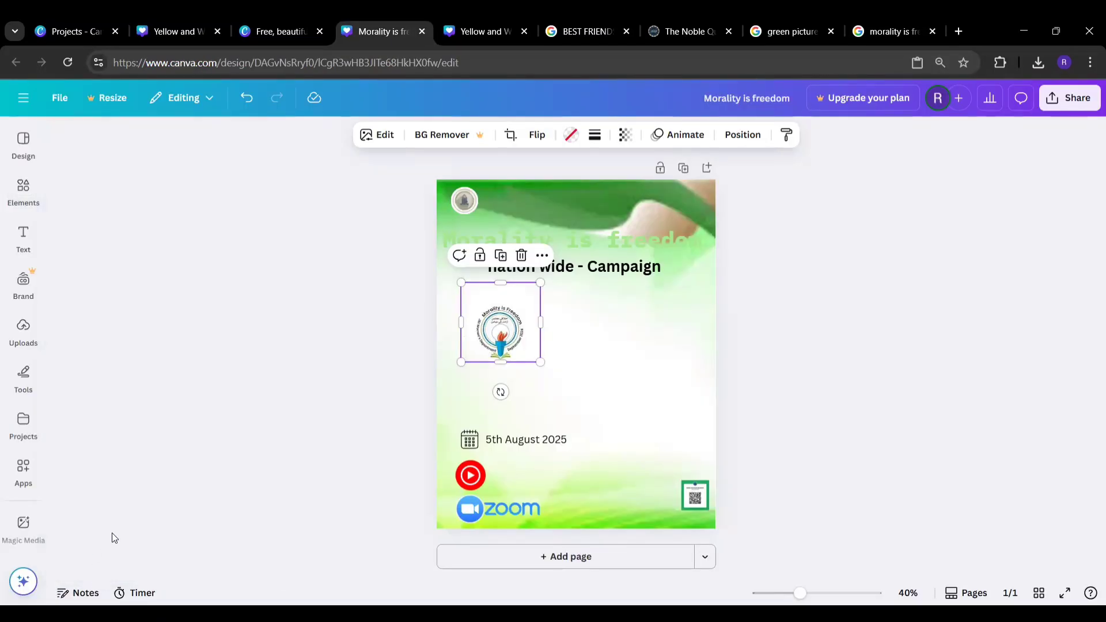
{"action": "left_click", "coordinate": [23, 191]}
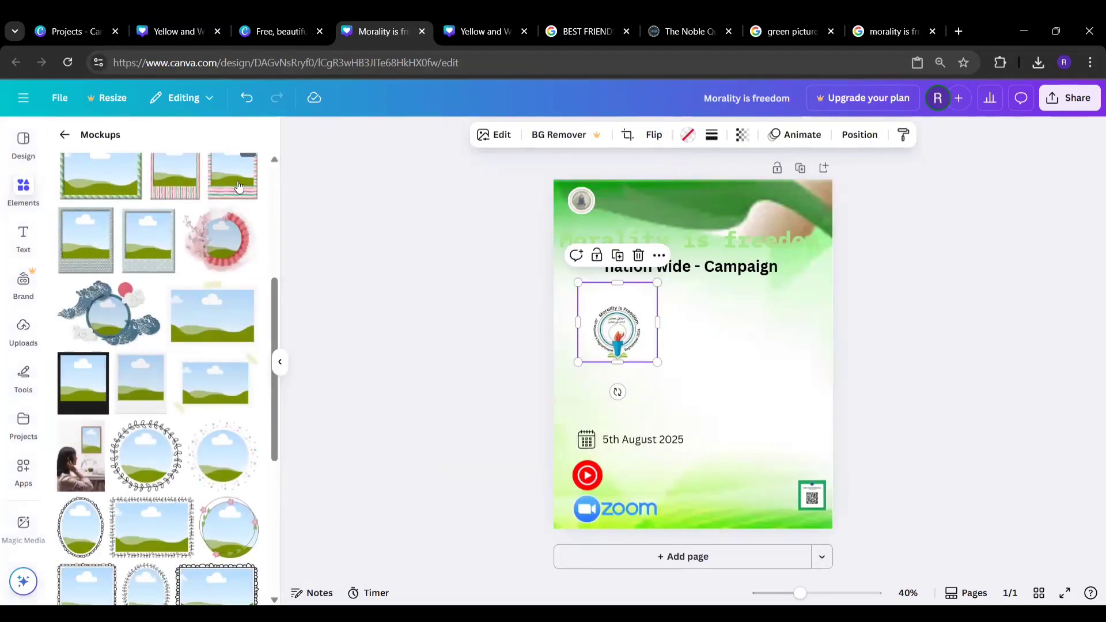
{"action": "left_click", "coordinate": [239, 185]}
{"action": "left_click", "coordinate": [238, 186]}
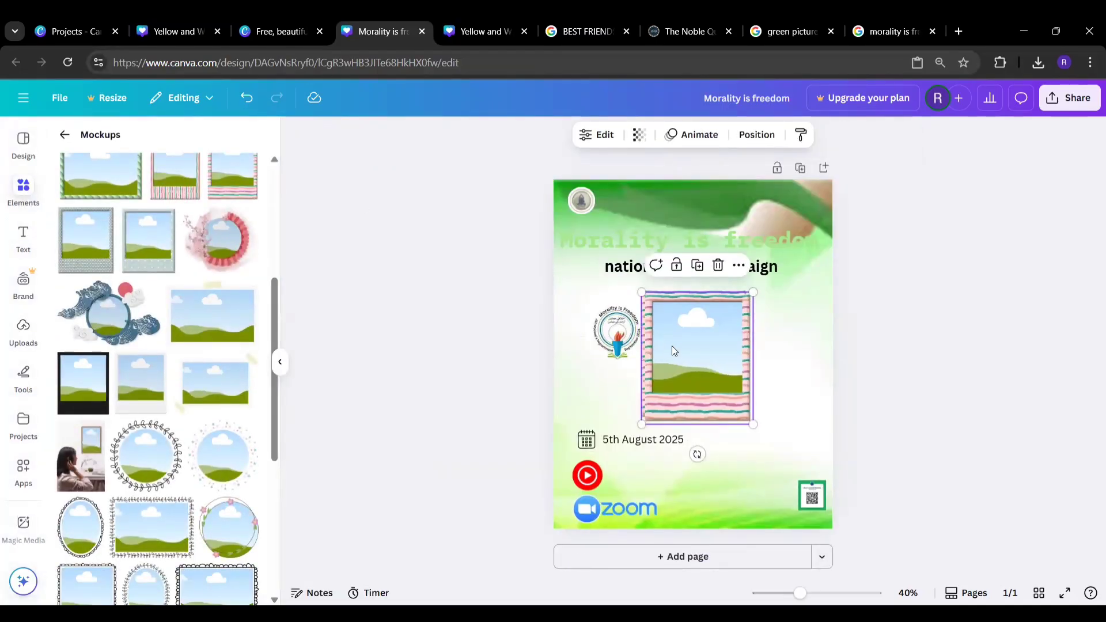
{"action": "left_click_drag", "start_coordinate": [672, 348], "coordinate": [748, 376]}
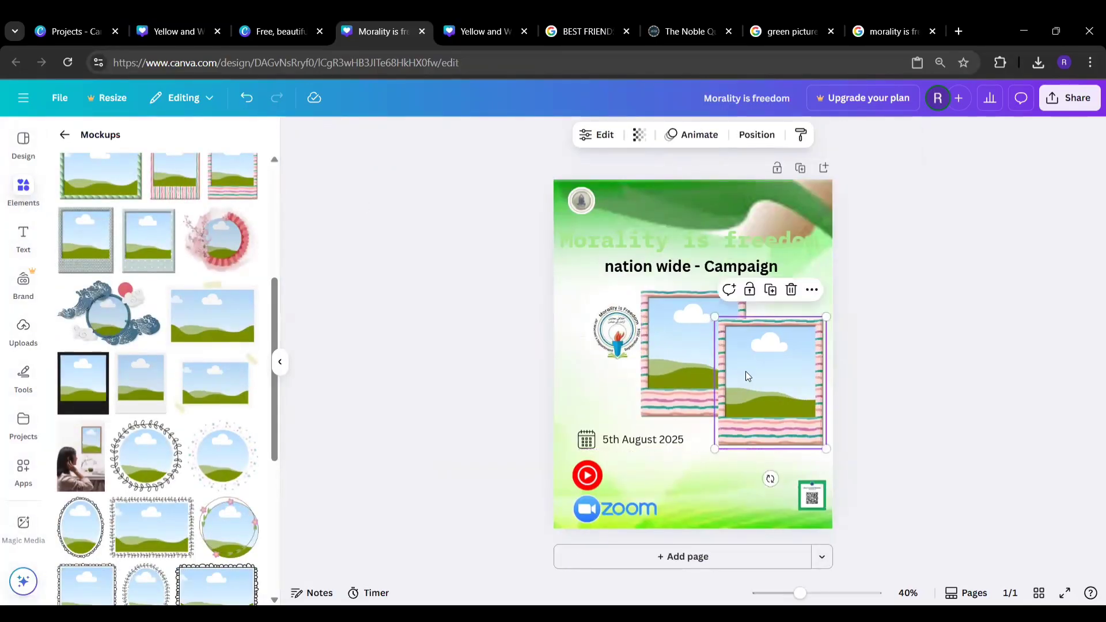
{"action": "left_click", "coordinate": [791, 289]}
{"action": "left_click", "coordinate": [731, 326]}
{"action": "left_click_drag", "start_coordinate": [732, 326], "coordinate": [795, 336]}
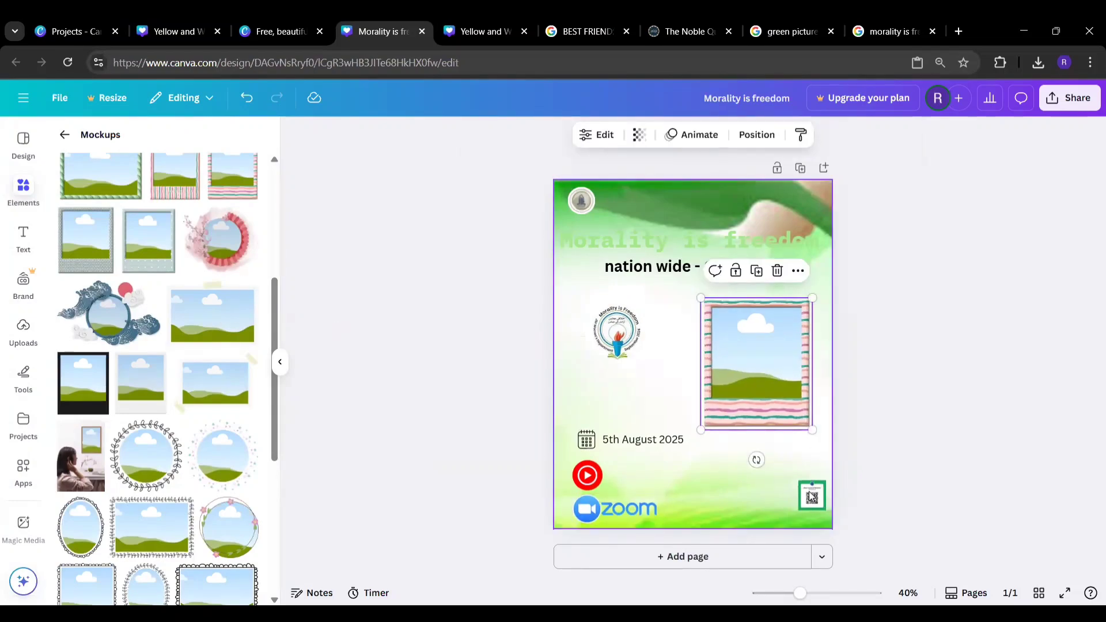
- Place the poster's QR code image inside the striped mockup frame and shift the frame slightly down
{"action": "left_click", "coordinate": [772, 366]}
{"action": "key", "text": "Escape"}
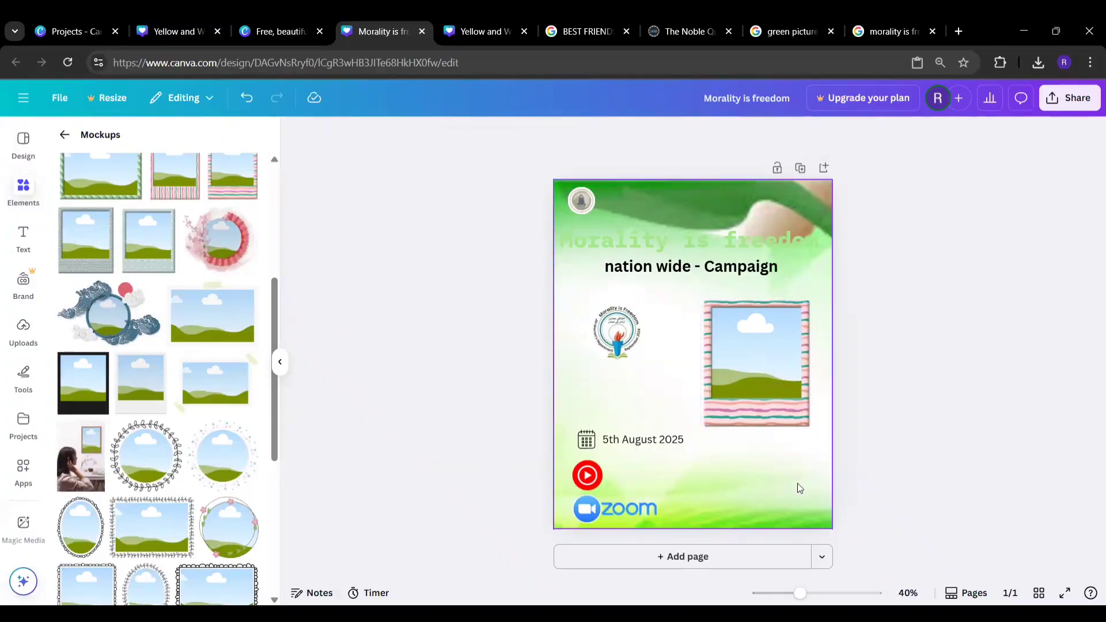
{"action": "left_click", "coordinate": [767, 359]}
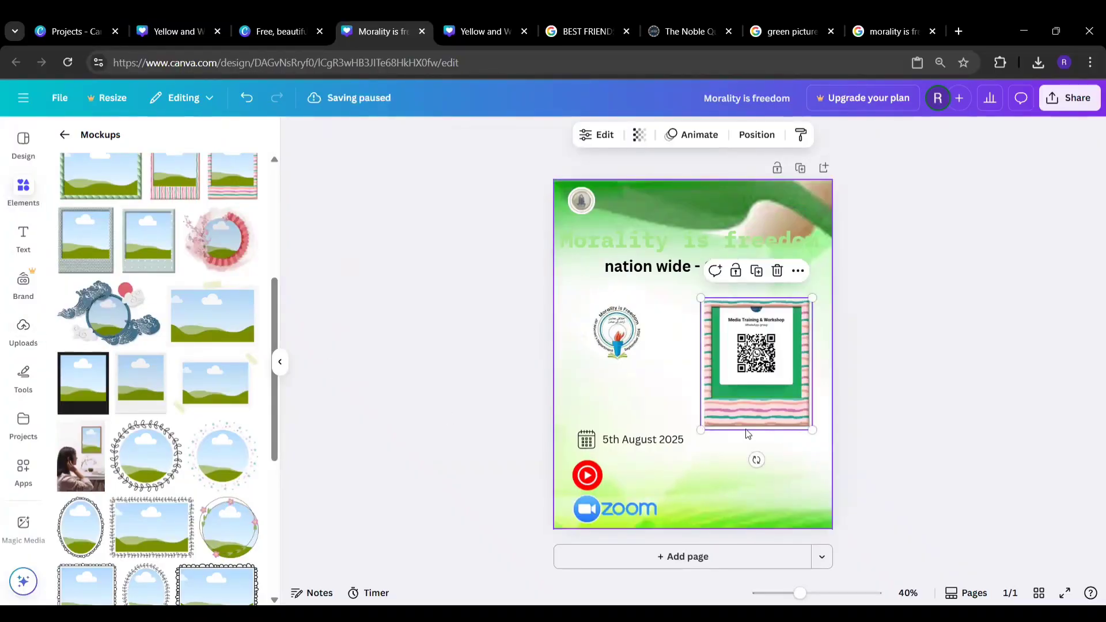
{"action": "double_click", "coordinate": [760, 364]}
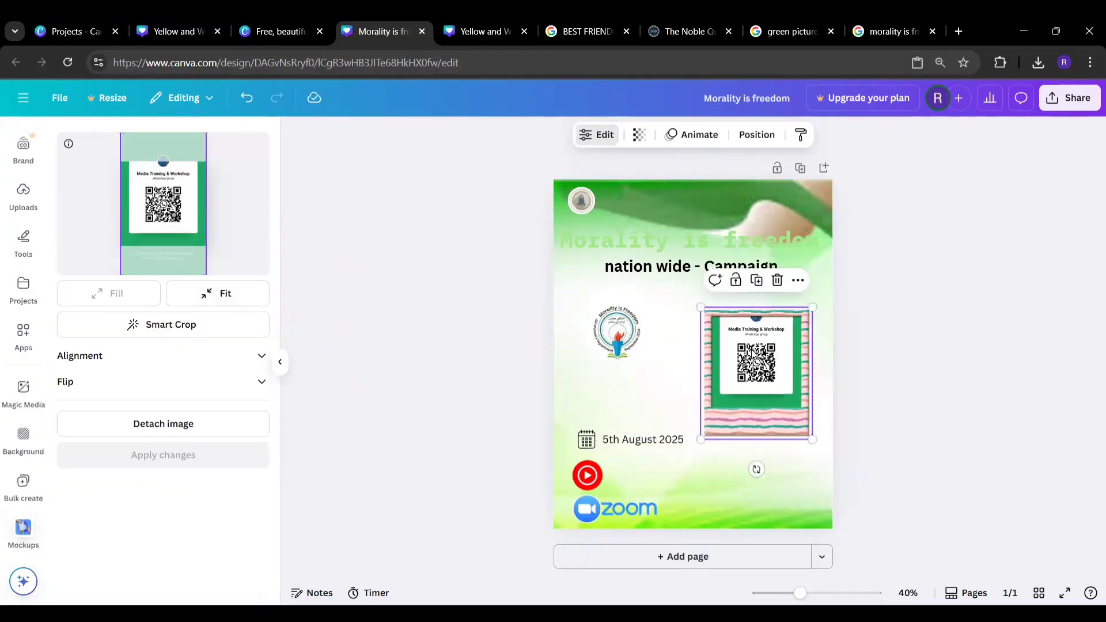
{"action": "left_click", "coordinate": [902, 369]}
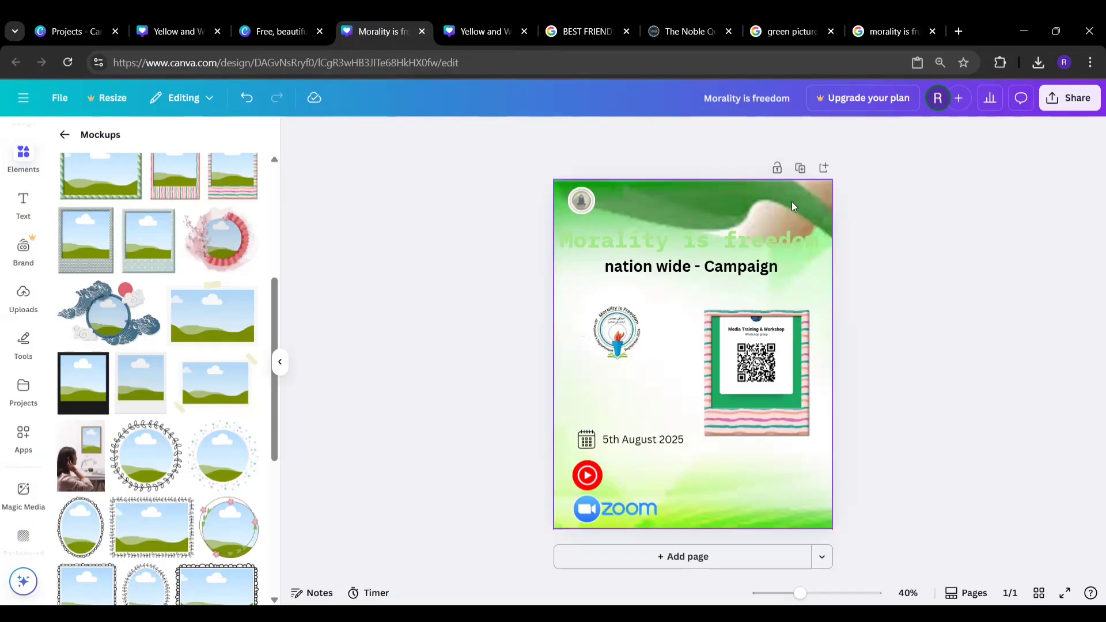
- Add a blank second page to the design and leave the mockup list
{"action": "left_click", "coordinate": [767, 182]}
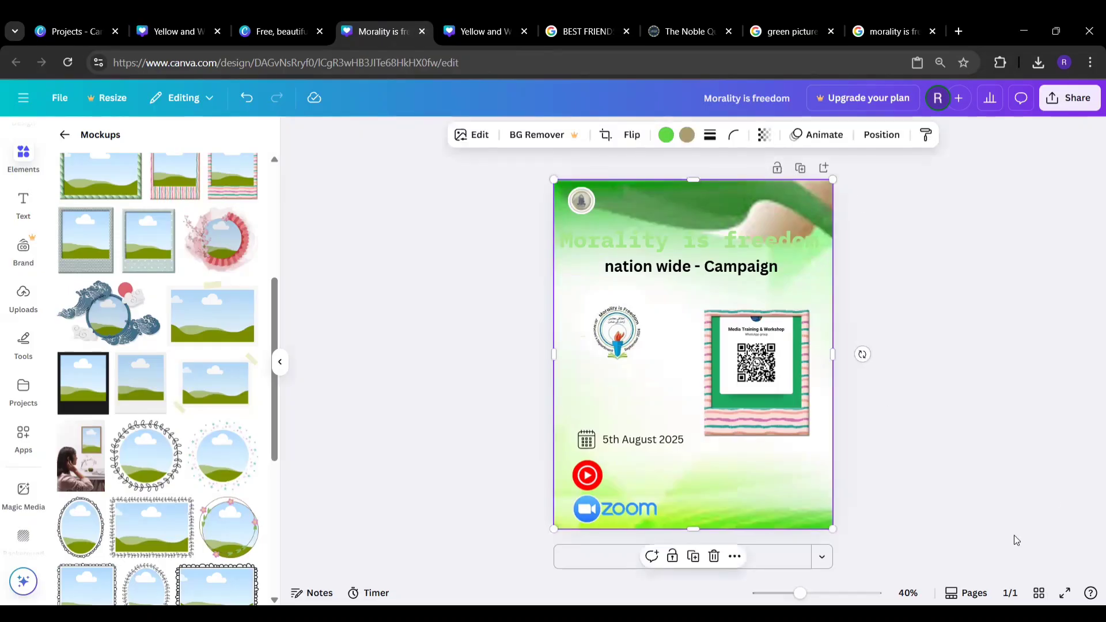
{"action": "left_click", "coordinate": [757, 564]}
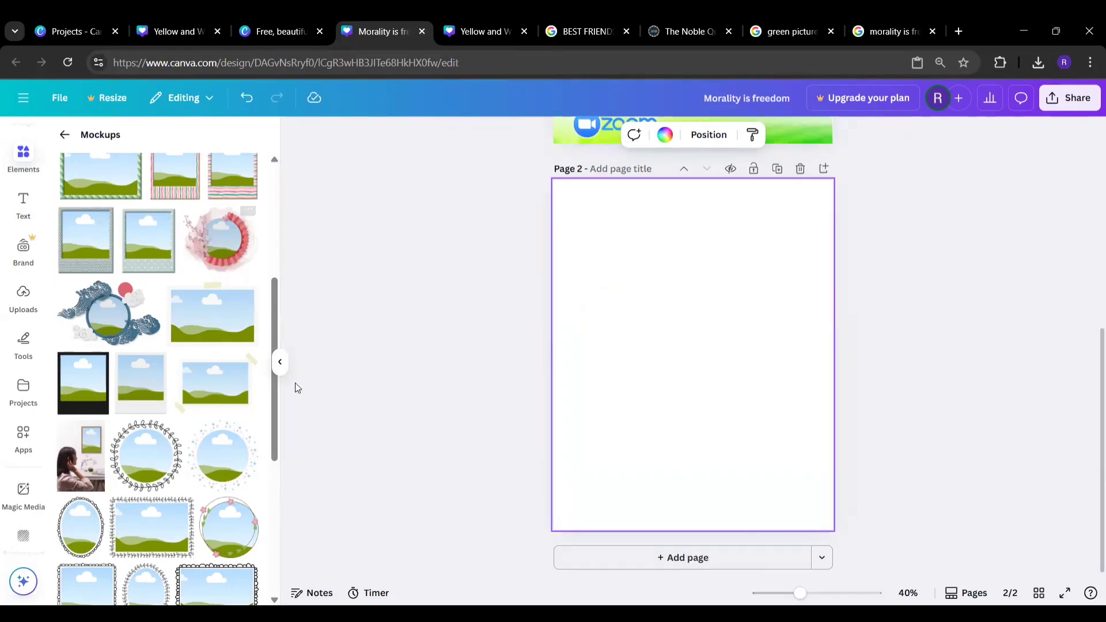
{"action": "left_click_drag", "start_coordinate": [276, 340], "coordinate": [257, 173]}
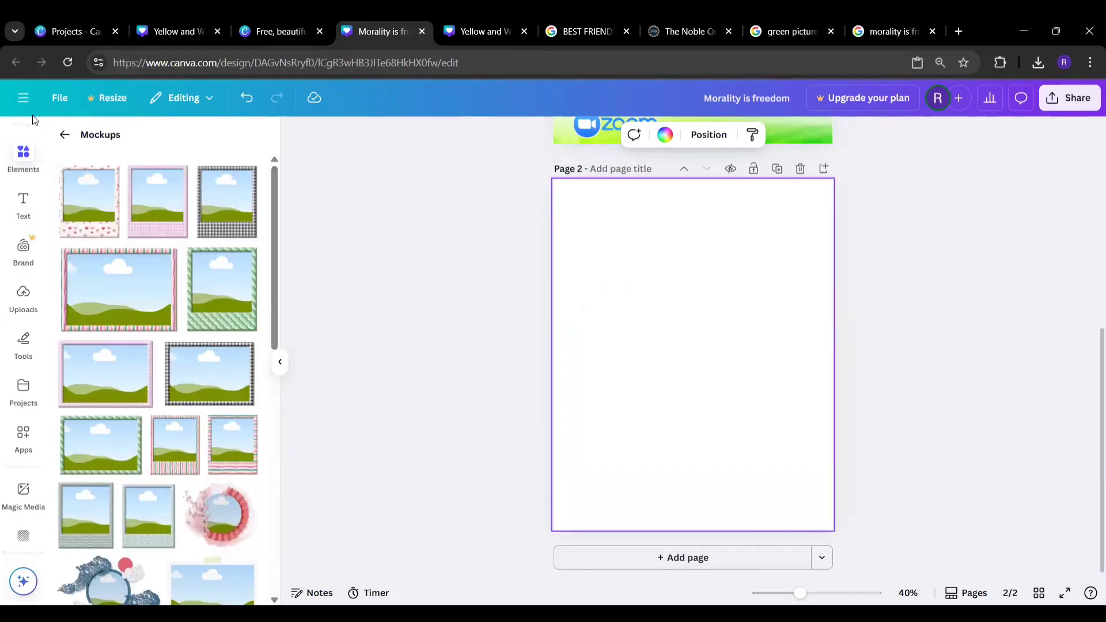
{"action": "left_click", "coordinate": [64, 135]}
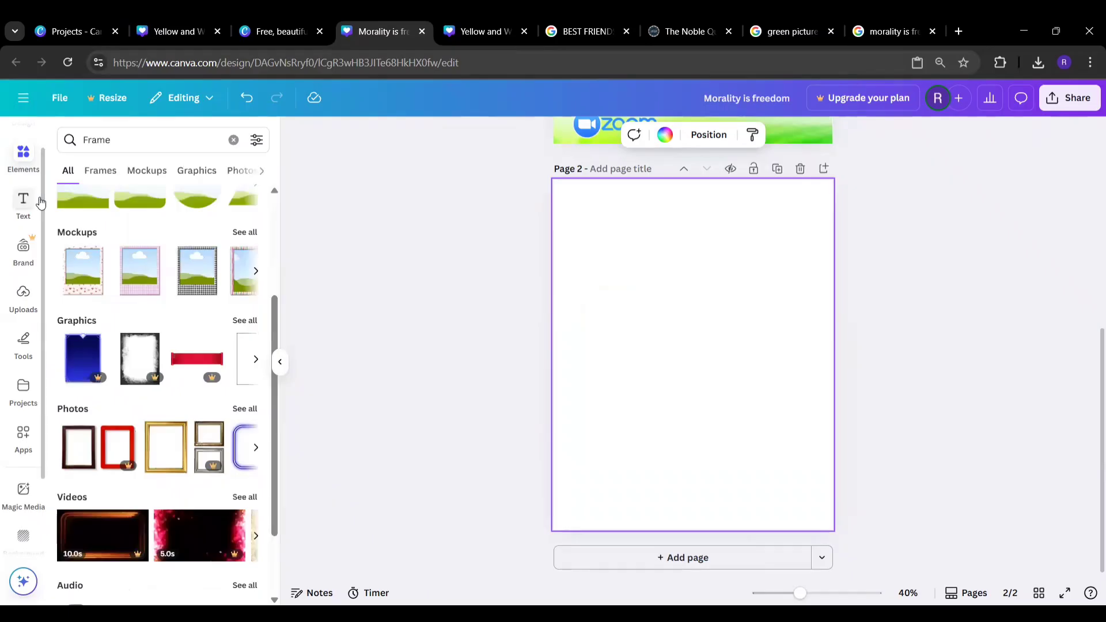
{"action": "left_click", "coordinate": [24, 154]}
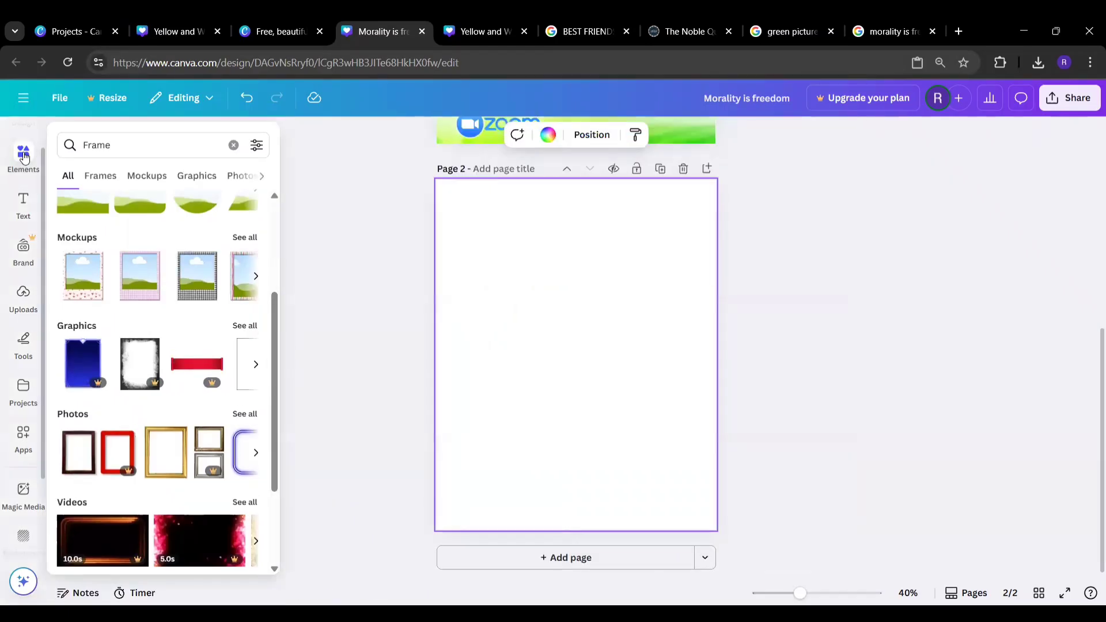
{"action": "left_click_drag", "start_coordinate": [42, 158], "coordinate": [44, 129]}
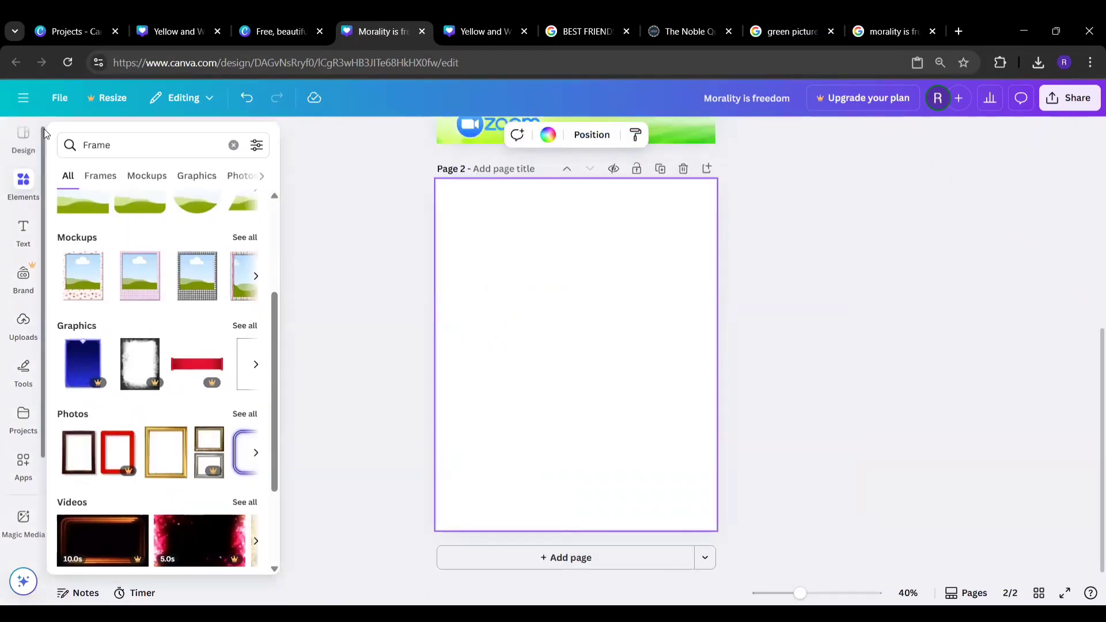
- Search the design templates for "invitation" and apply the gold and black Grand Opening template to page 2
{"action": "left_click", "coordinate": [24, 144]}
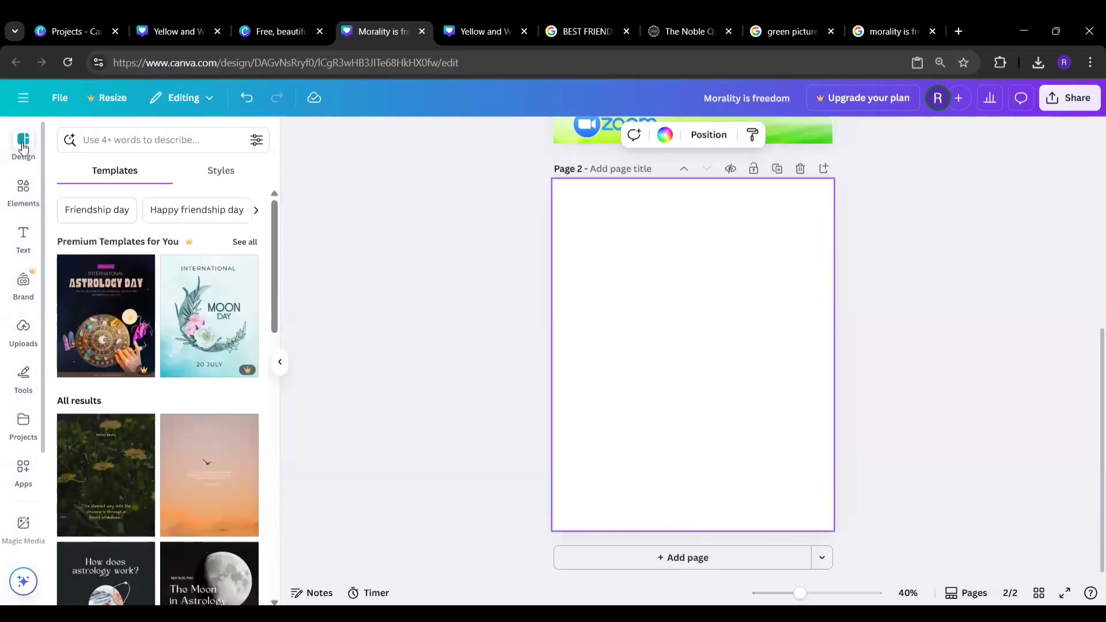
{"action": "left_click", "coordinate": [149, 140]}
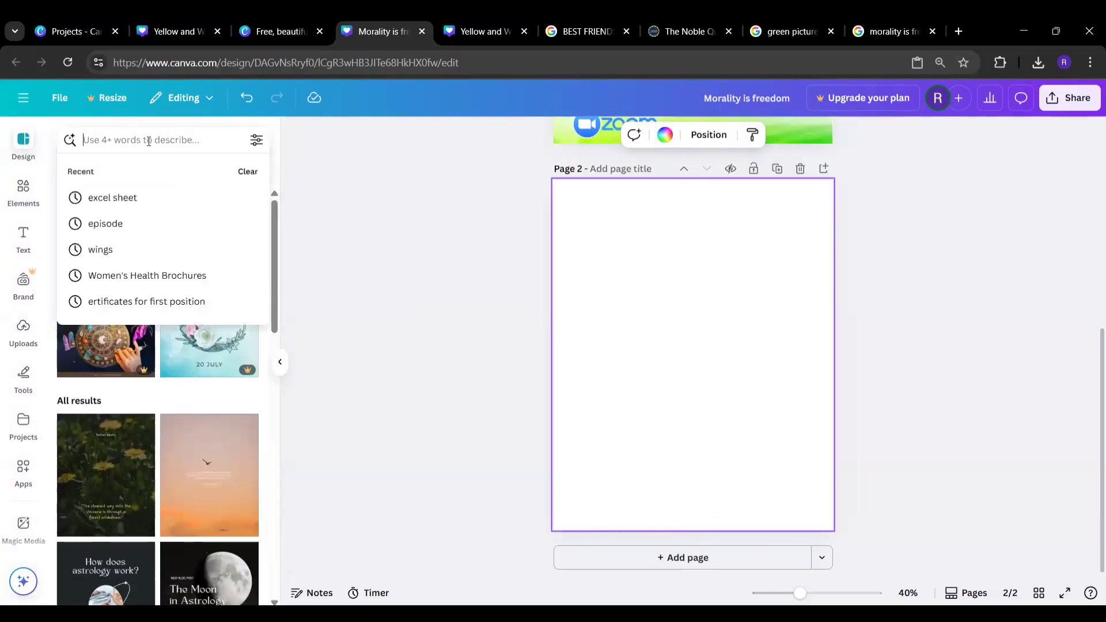
{"action": "type", "text": "invitation"}
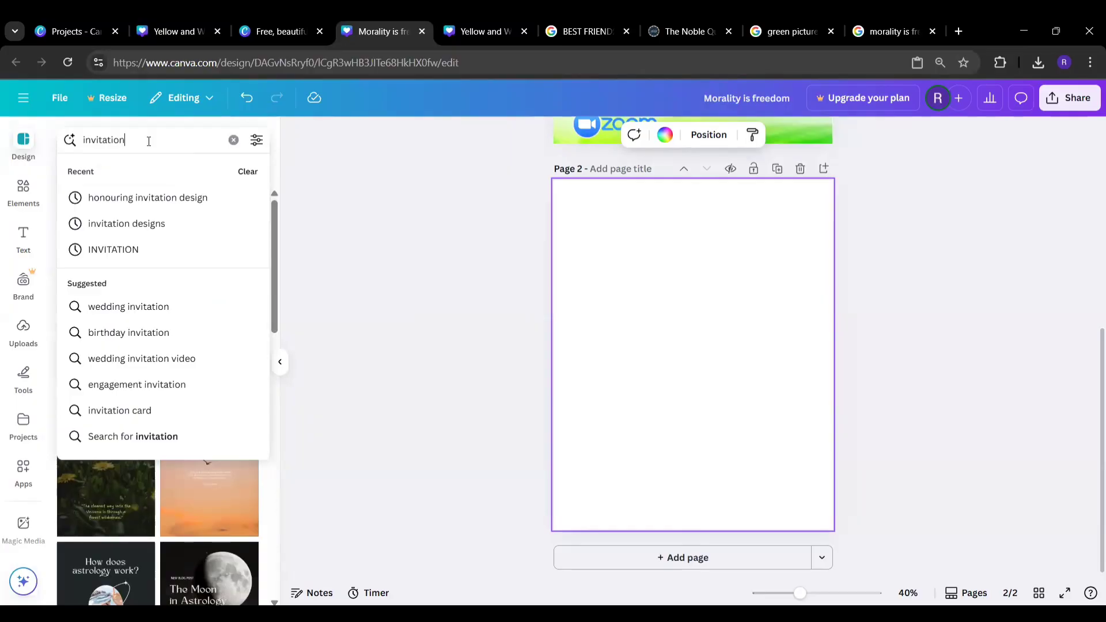
{"action": "key", "text": "Return"}
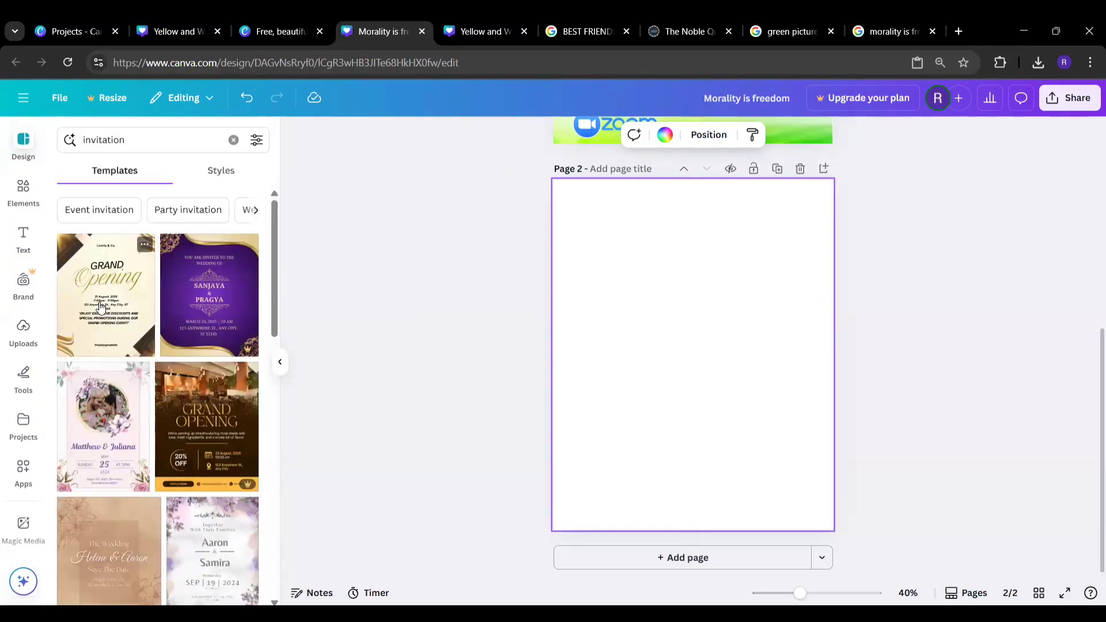
{"action": "left_click", "coordinate": [99, 304]}
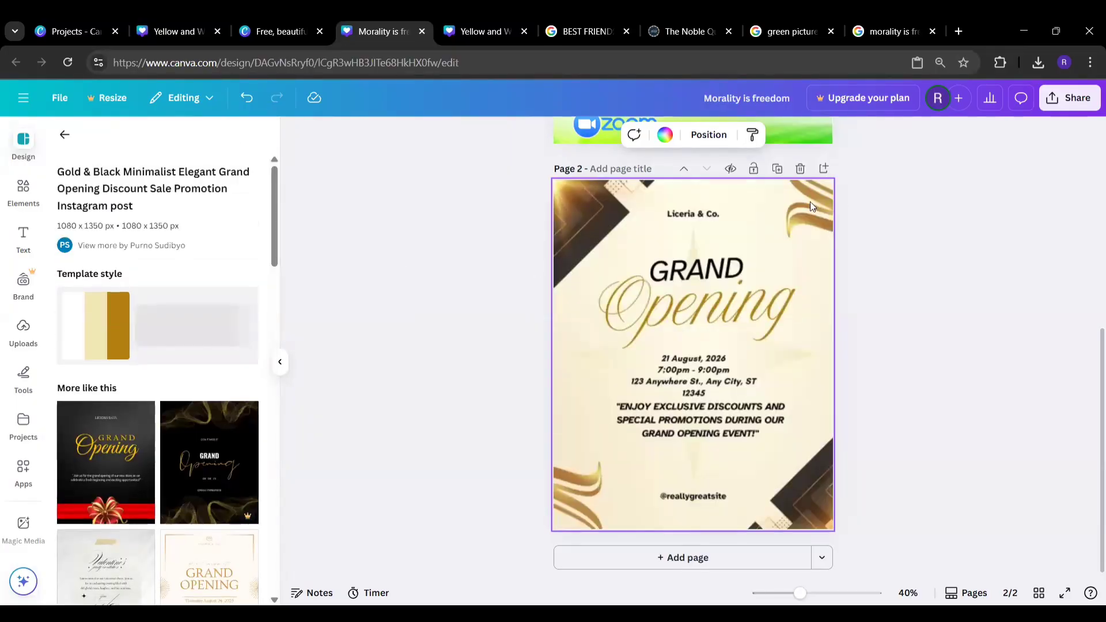
{"action": "left_click", "coordinate": [803, 220]}
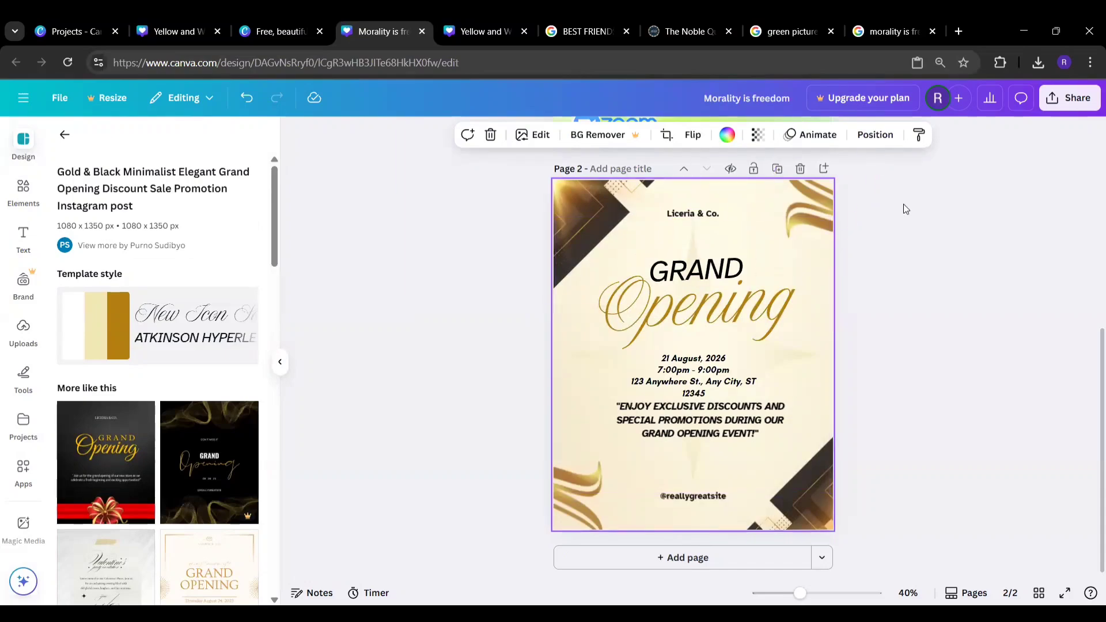
{"action": "left_click", "coordinate": [587, 215]}
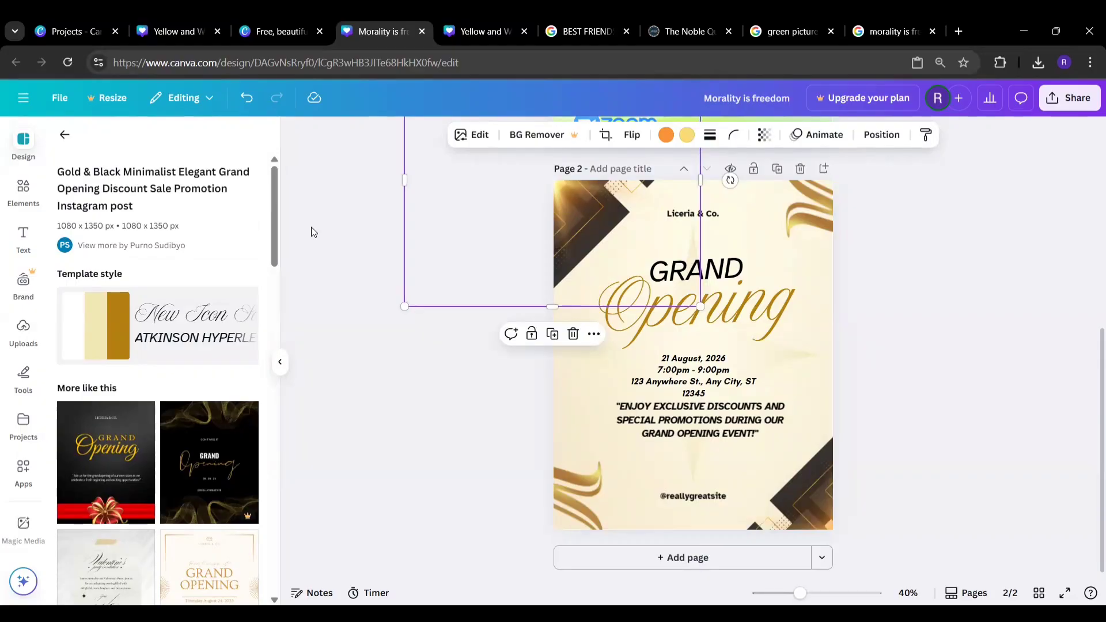
{"action": "left_click", "coordinate": [66, 134]}
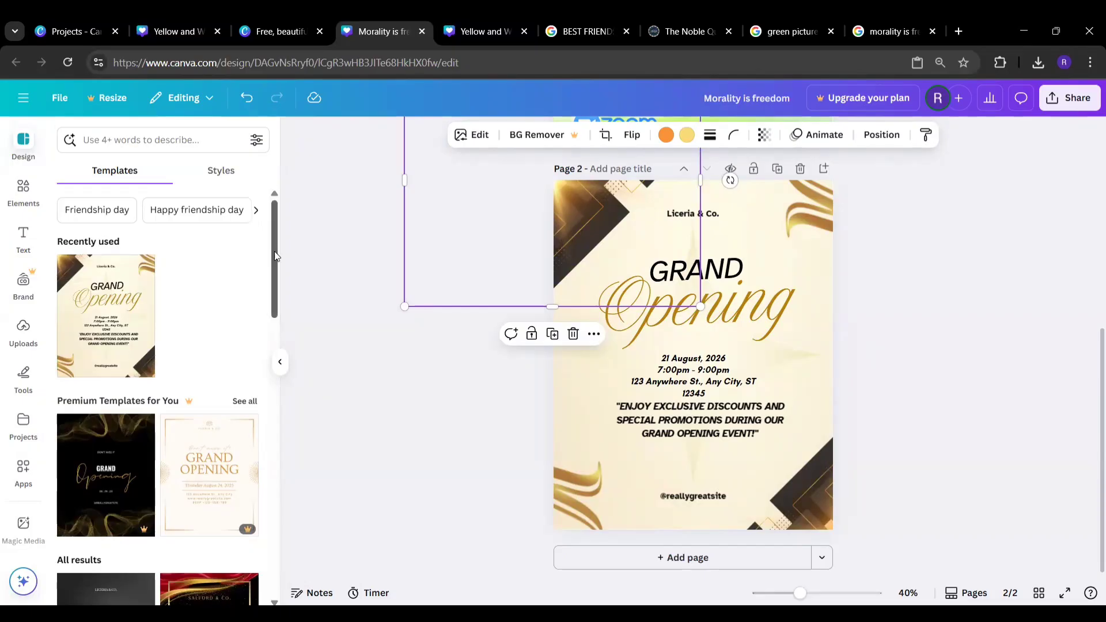
{"action": "mouse_move", "coordinate": [275, 253]}
{"action": "left_mouse_down"}
{"action": "mouse_move", "coordinate": [285, 435]}
{"action": "mouse_move", "coordinate": [283, 243]}
{"action": "left_mouse_up"}
{"action": "left_click", "coordinate": [23, 190]}
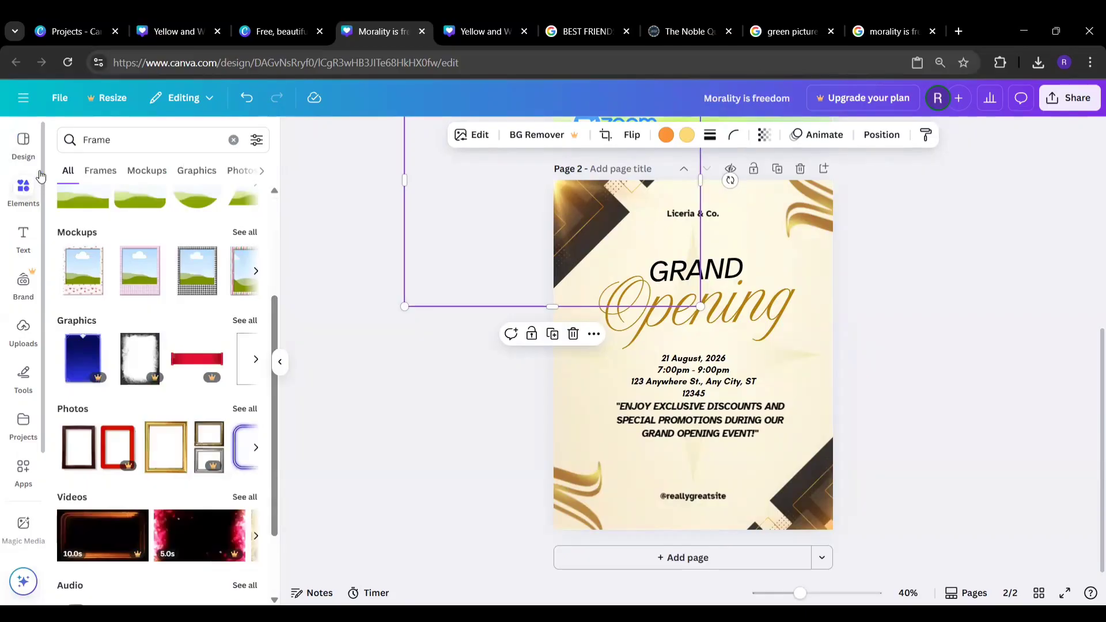
- Search Google for "invitation" in a new browser tab
{"action": "left_click", "coordinate": [958, 31]}
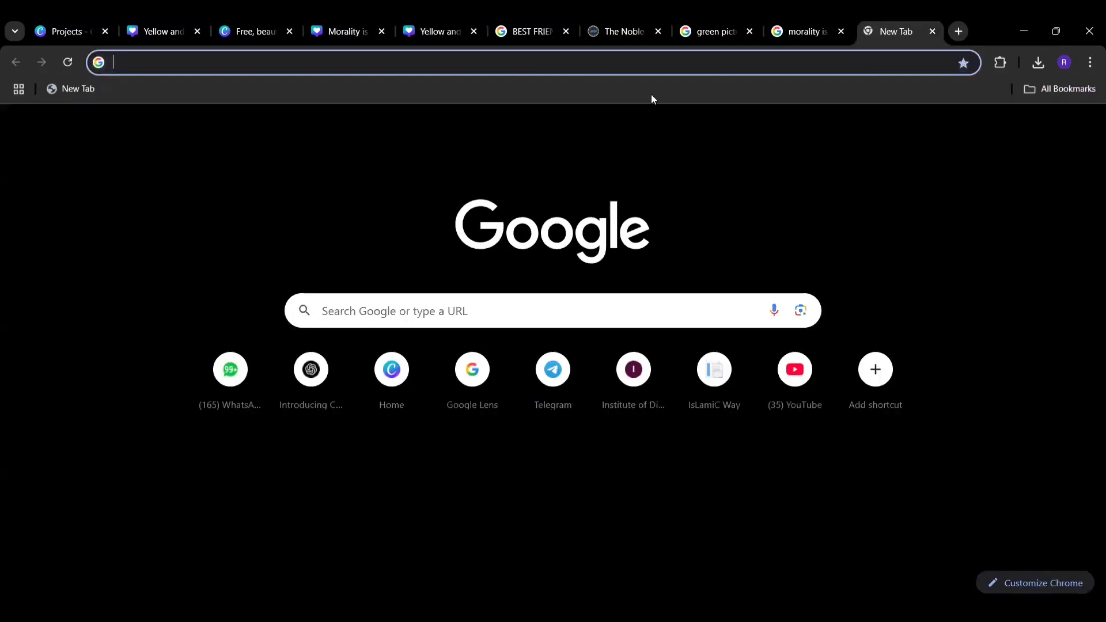
{"action": "left_click", "coordinate": [388, 313]}
{"action": "type", "text": "invitation"}
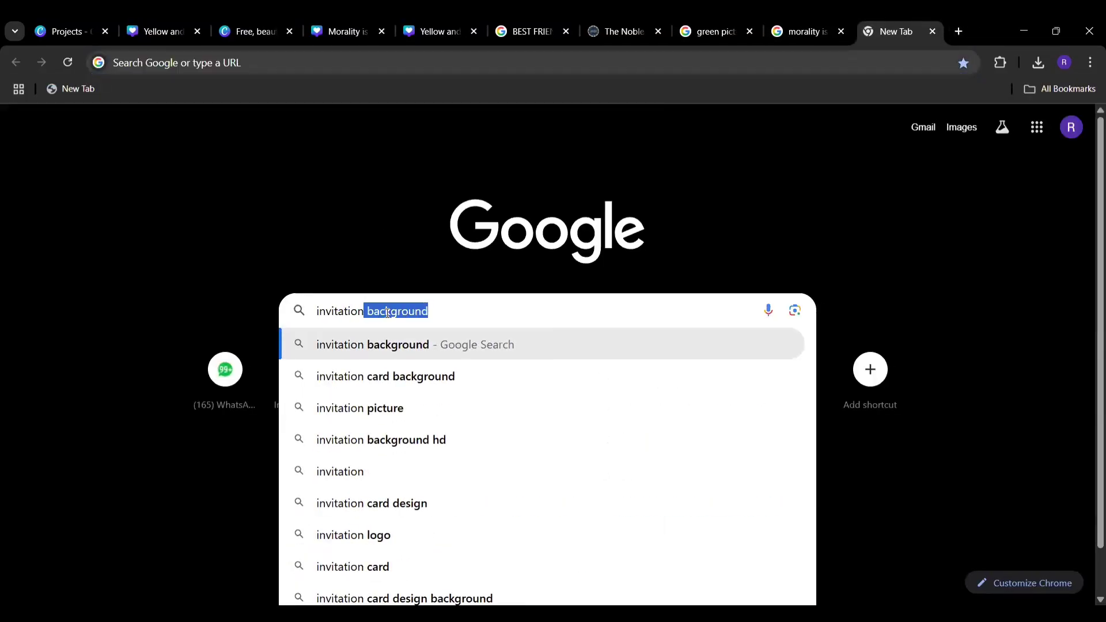
{"action": "key", "text": "BackSpace"}
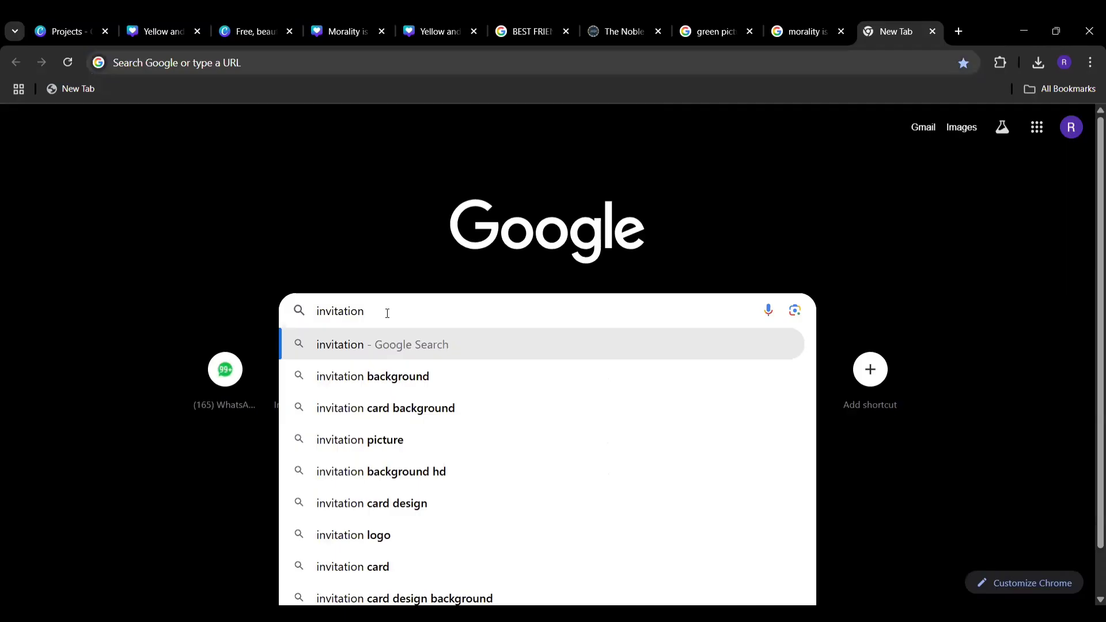
{"action": "key", "text": "Return"}
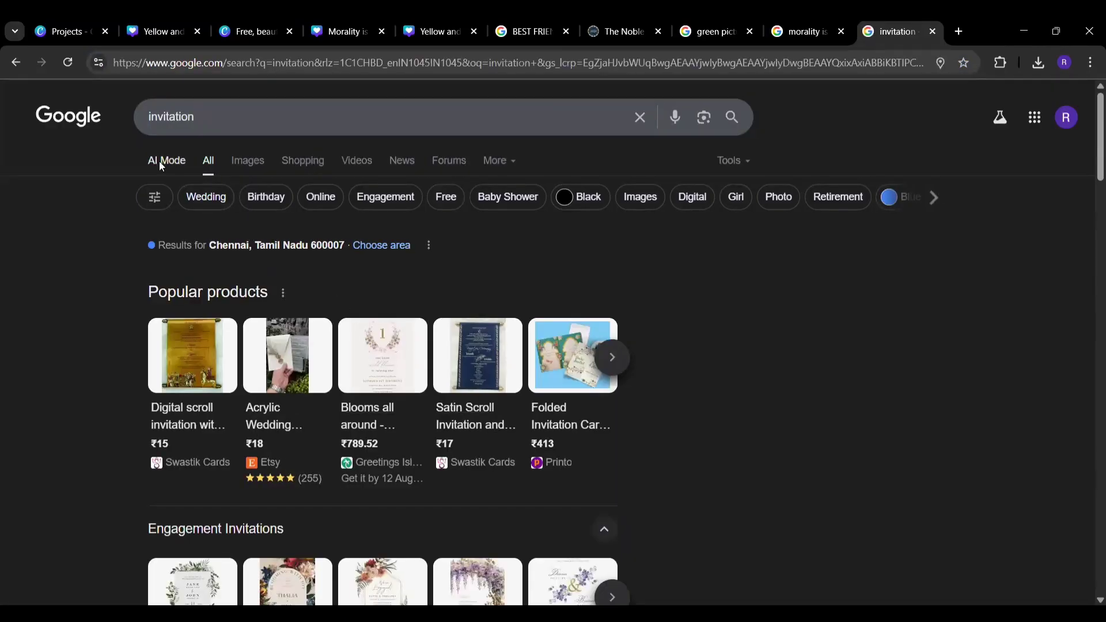
- Refine the search to "invitation design" with the Wedding filter and browse the image results
{"action": "left_click", "coordinate": [213, 115]}
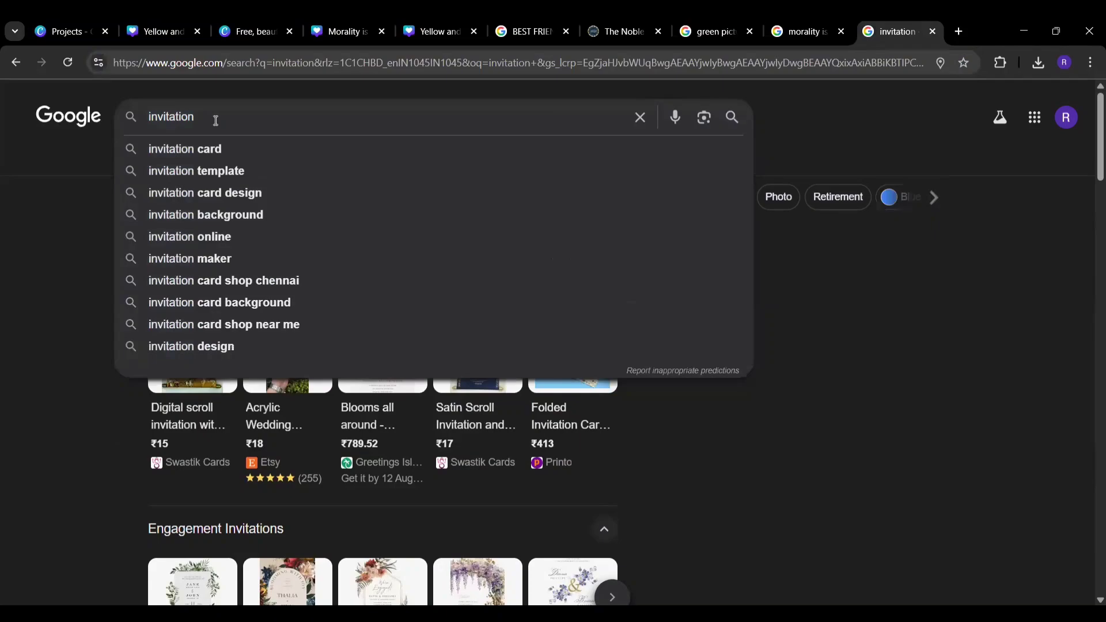
{"action": "type", "text": "design"}
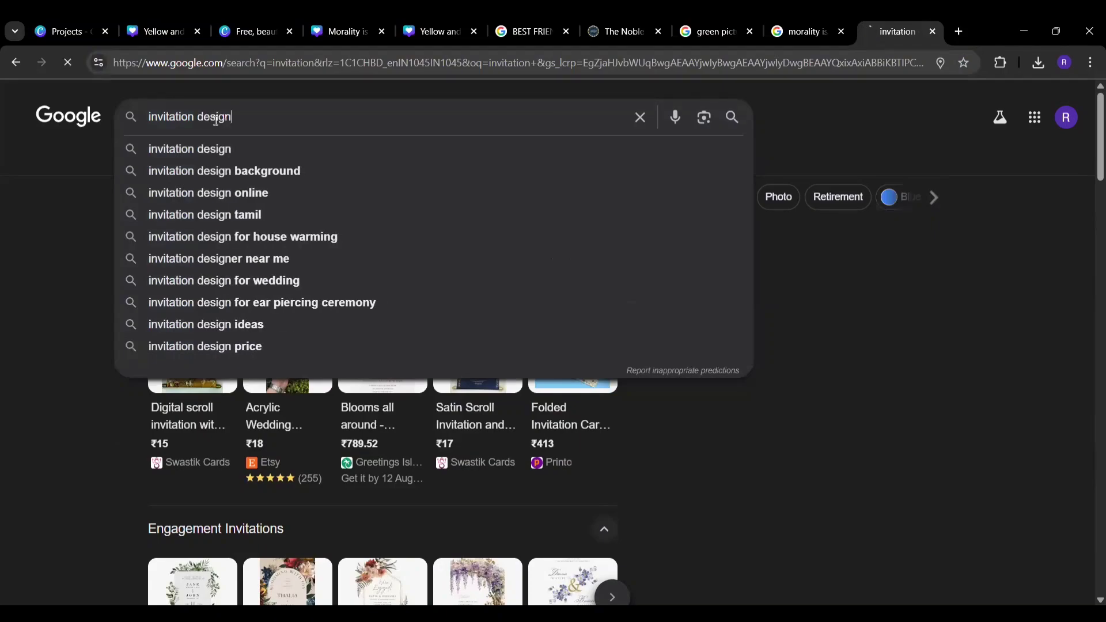
{"action": "key", "text": "Return"}
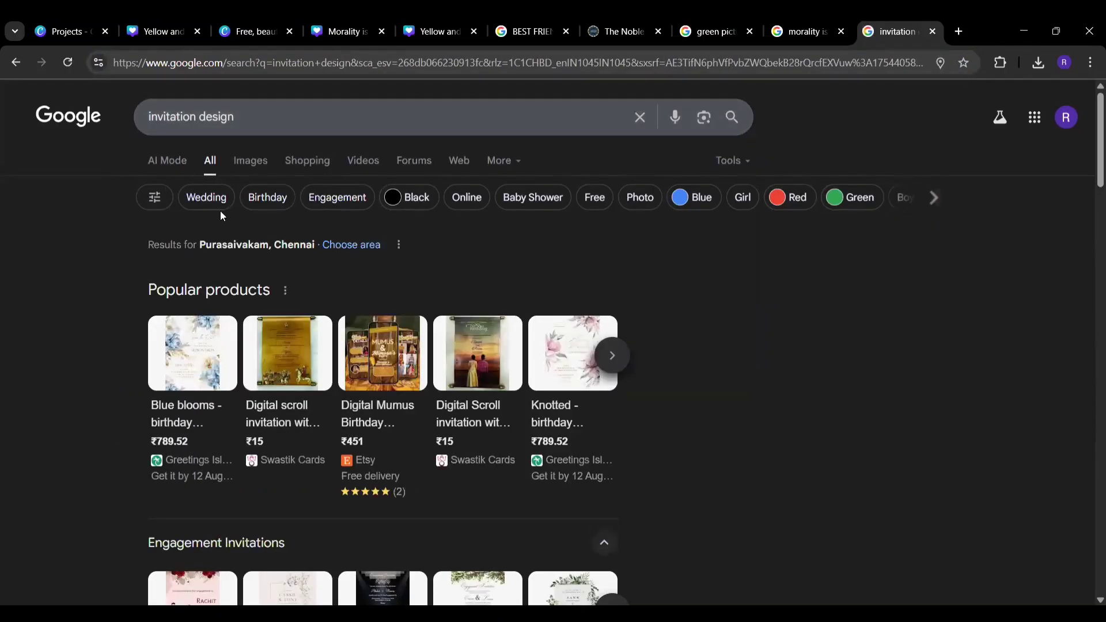
{"action": "left_click", "coordinate": [213, 199]}
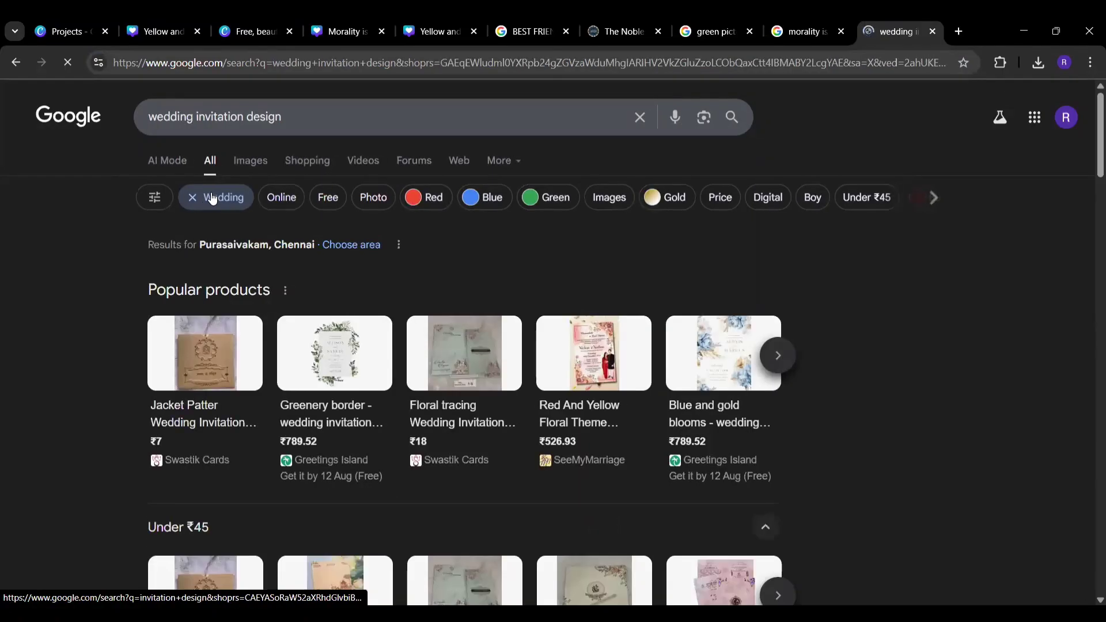
{"action": "left_click", "coordinate": [257, 162]}
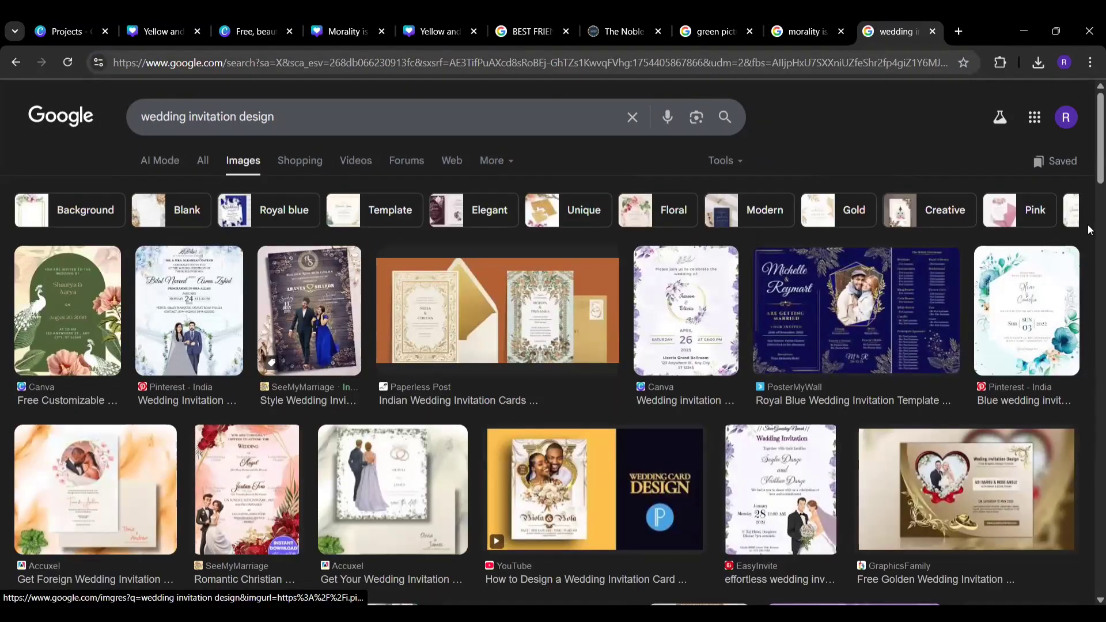
{"action": "scroll", "coordinate": [1090, 242], "scroll_direction": "down", "scroll_amount": 8}
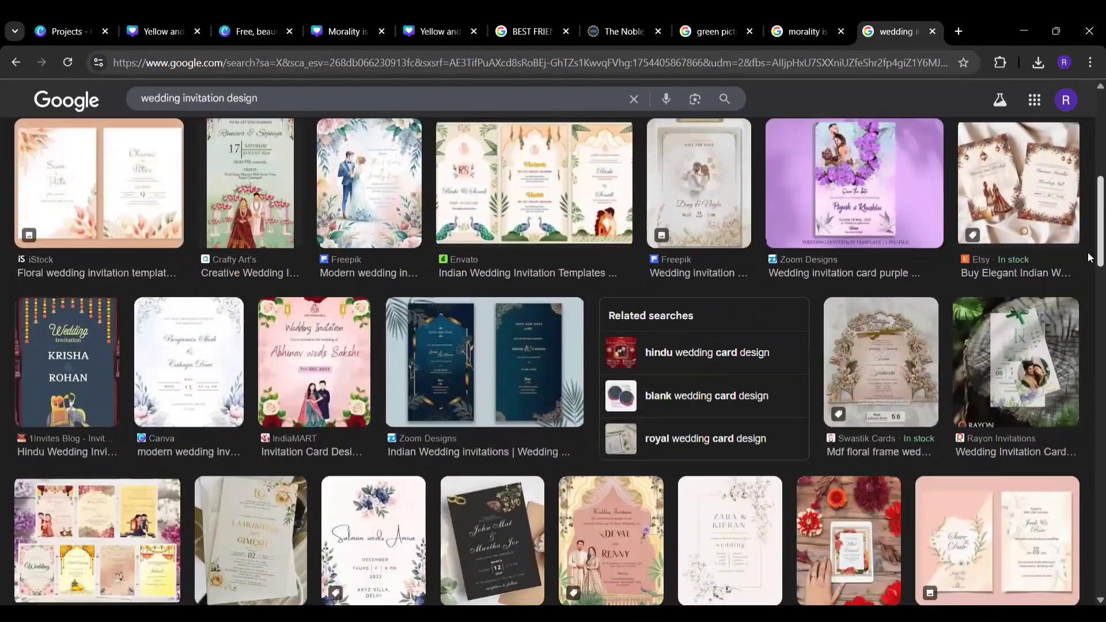
{"action": "scroll", "coordinate": [1088, 254], "scroll_direction": "down", "scroll_amount": 2}
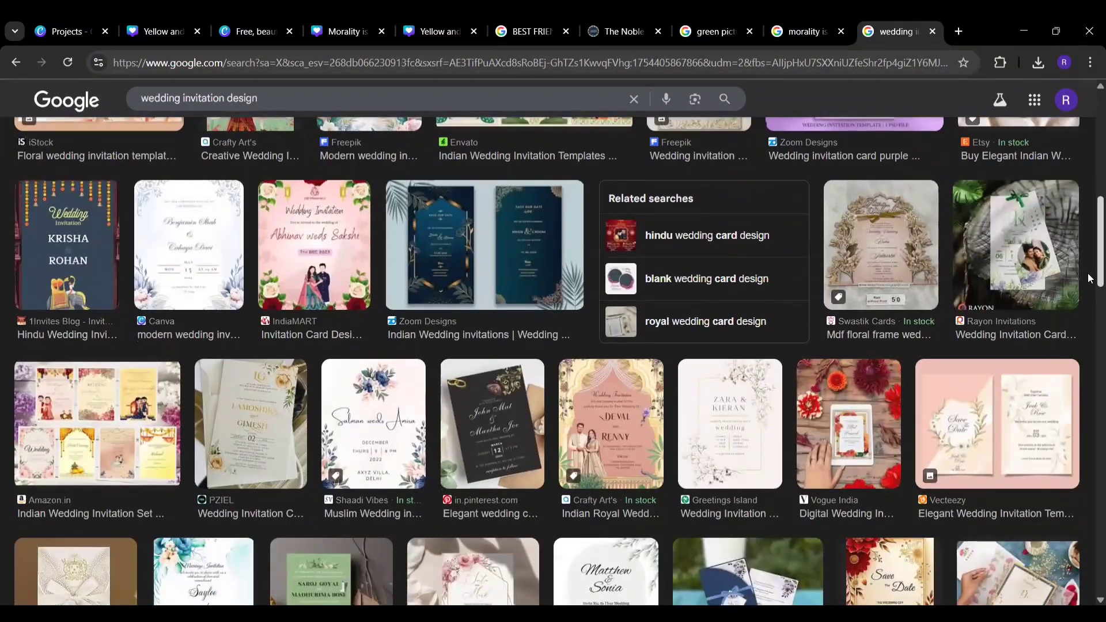
- Return to the Canva design, delete the Grand Opening page and add a blank second page
{"action": "key", "text": "ctrl+4"}
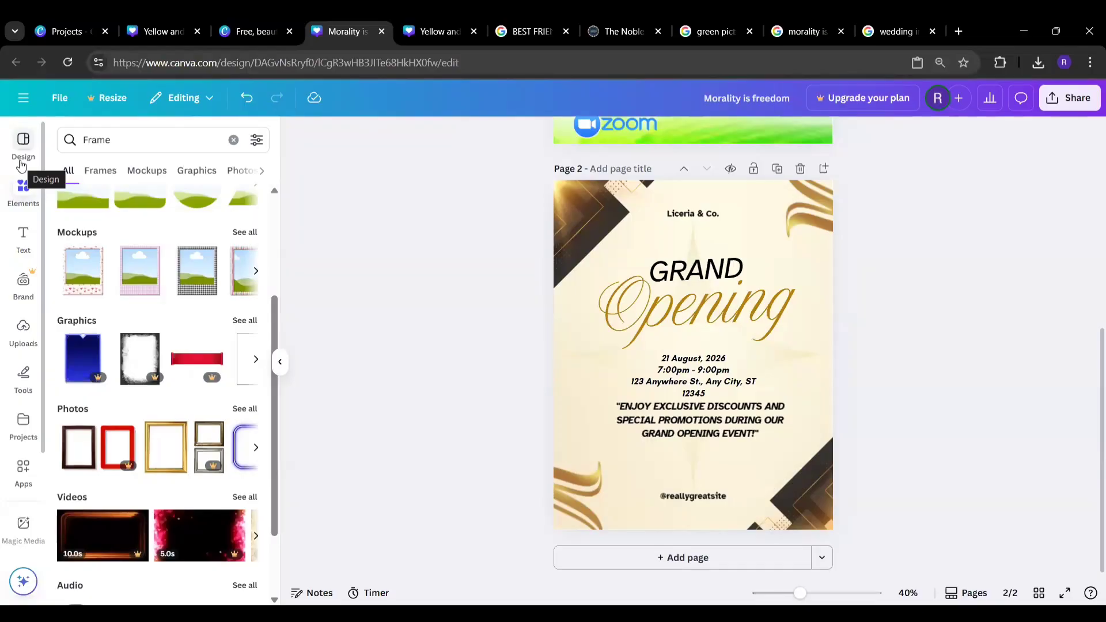
{"action": "left_click", "coordinate": [738, 327]}
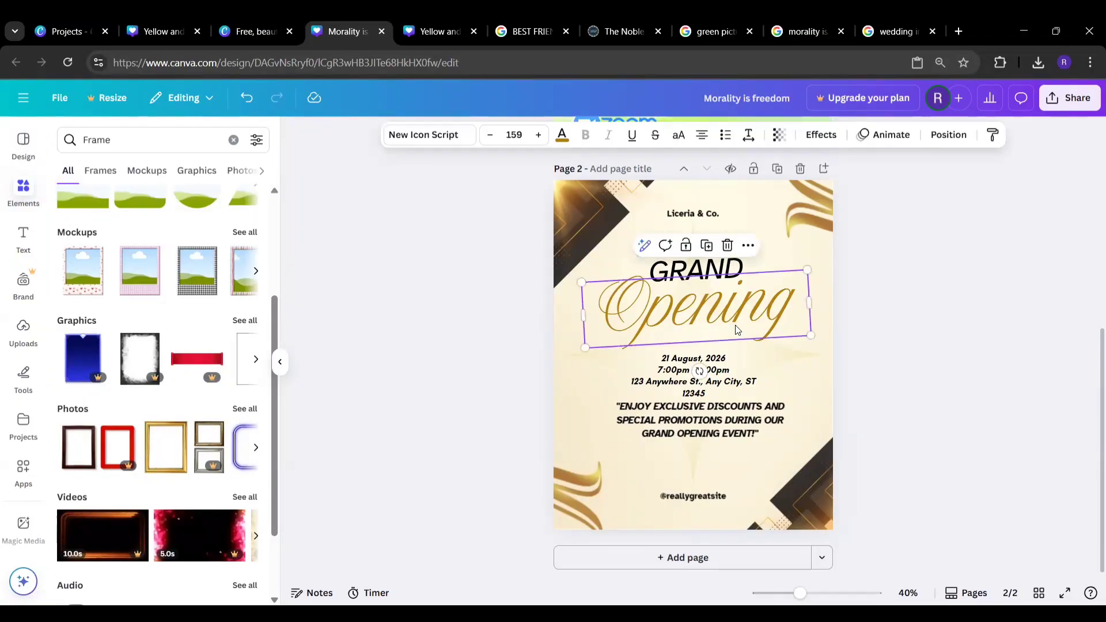
{"action": "left_click", "coordinate": [756, 230]}
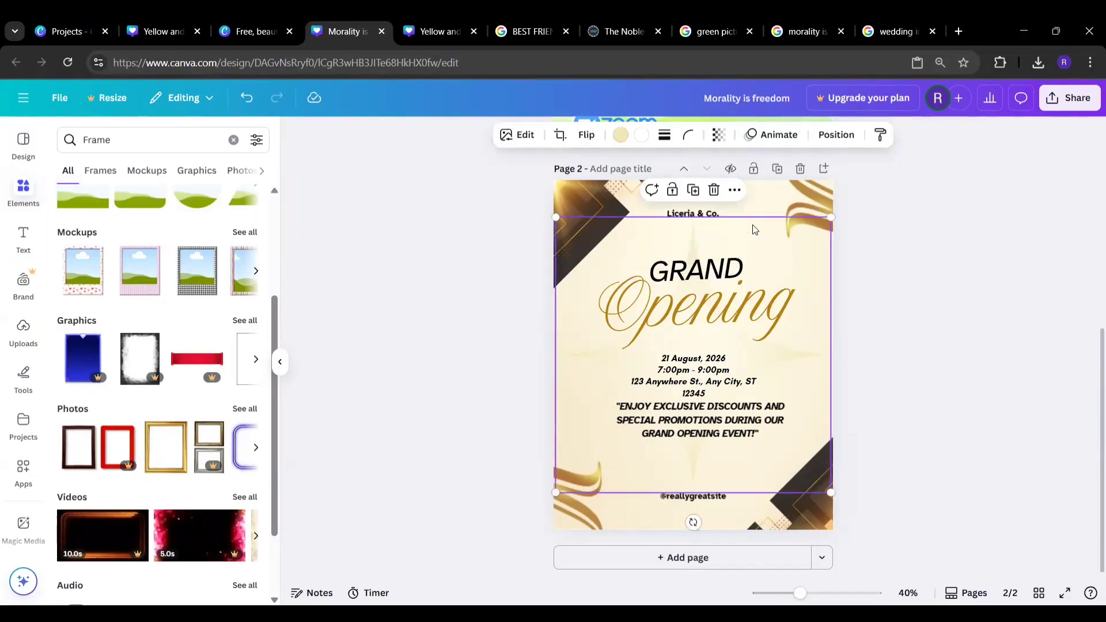
{"action": "left_click", "coordinate": [801, 168]}
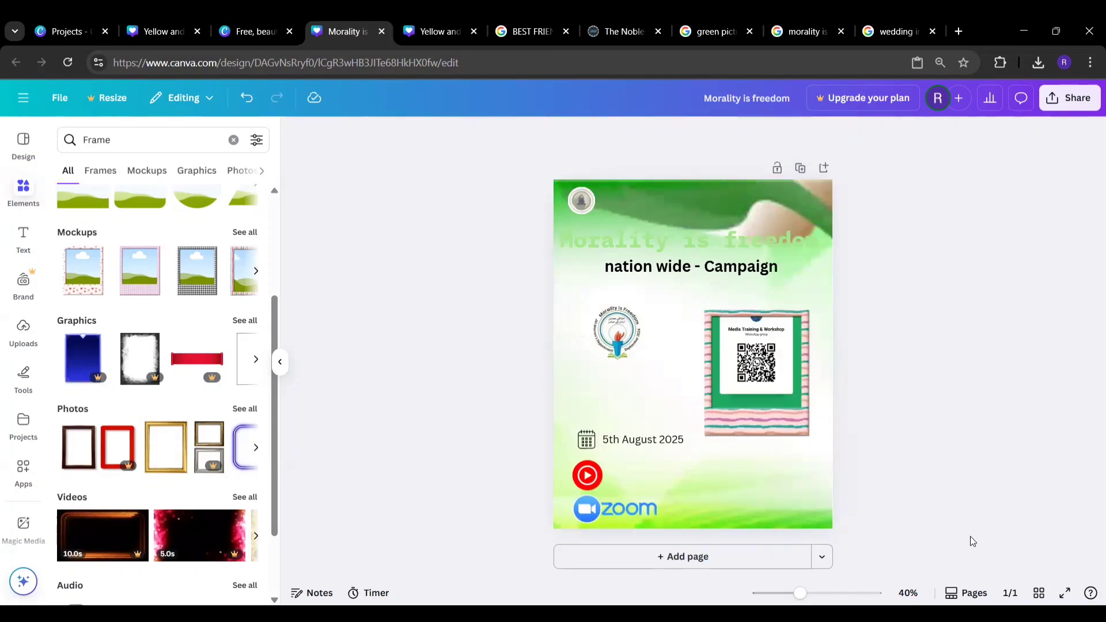
{"action": "left_click", "coordinate": [686, 556]}
- Copy the gold Save the Date invitation image with red flowers from the Google results and paste it onto Canva's blank page 2
{"action": "left_click", "coordinate": [889, 35]}
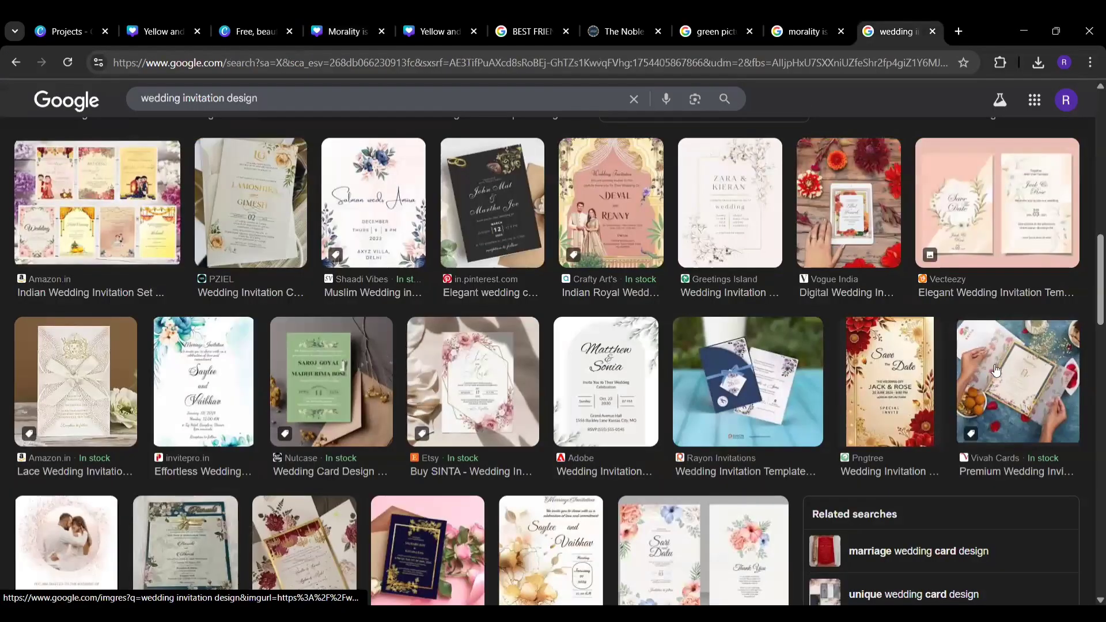
{"action": "left_click", "coordinate": [909, 366]}
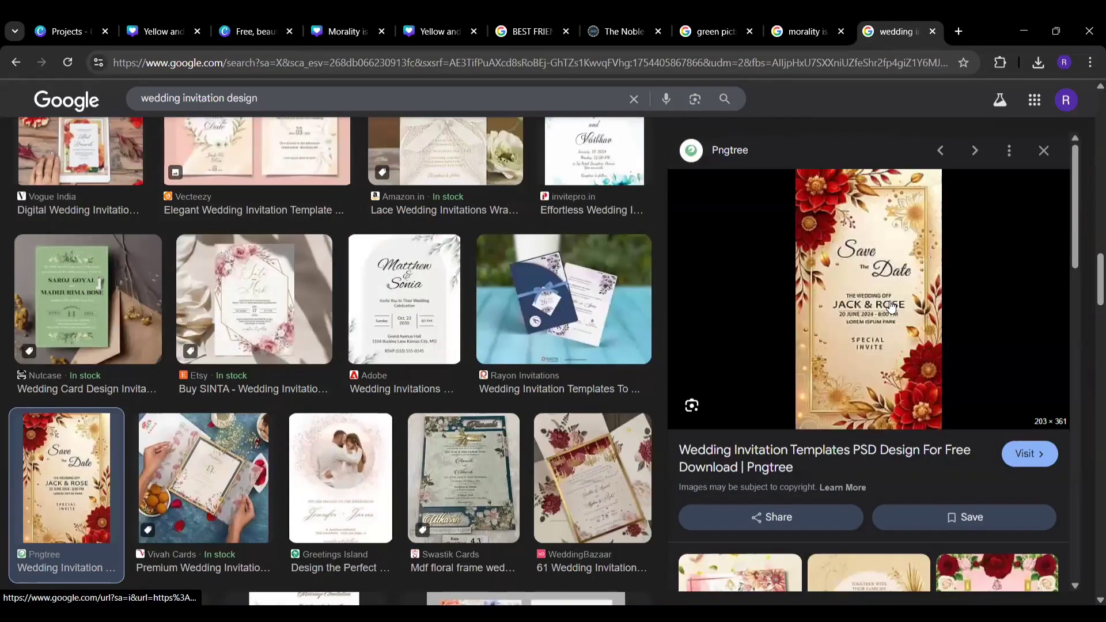
{"action": "right_click", "coordinate": [890, 301]}
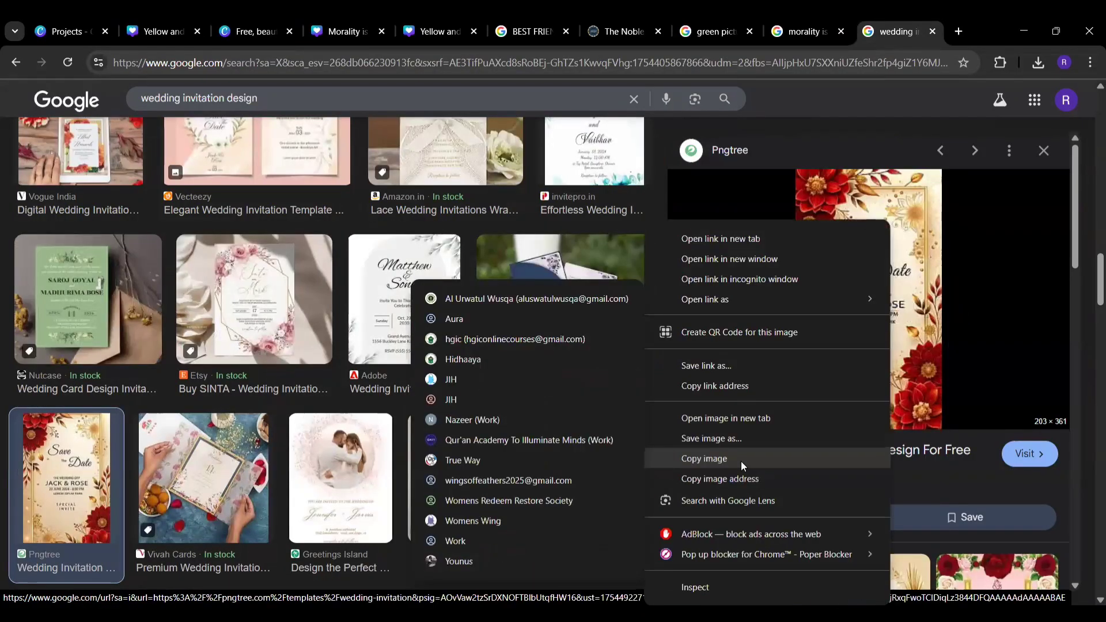
{"action": "left_click", "coordinate": [741, 461]}
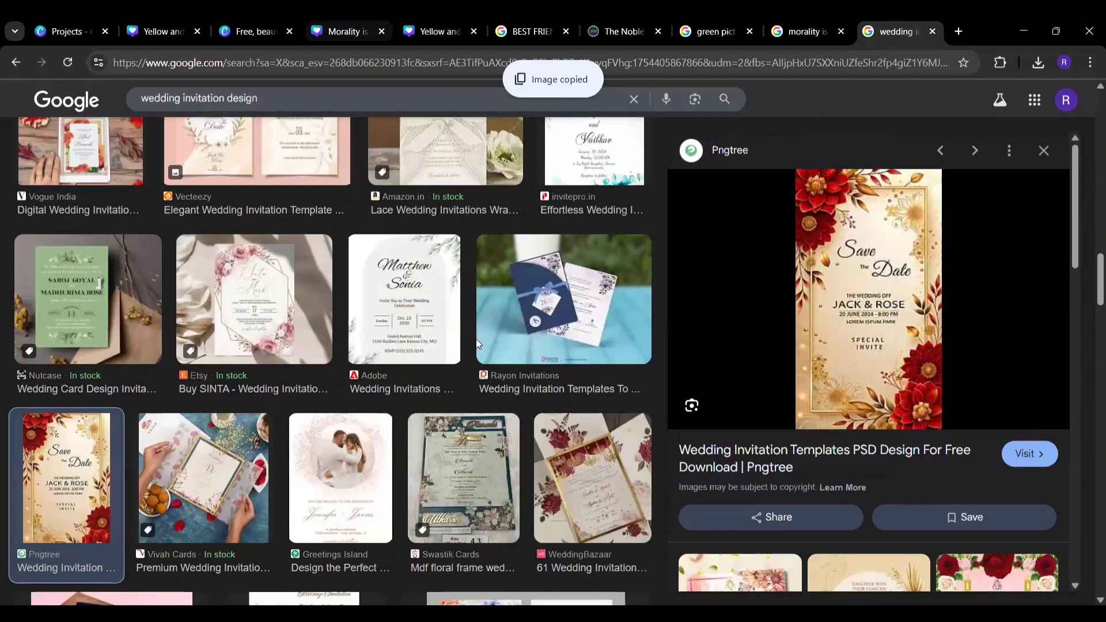
{"action": "key", "text": "ctrl+4"}
{"action": "right_click", "coordinate": [628, 321]}
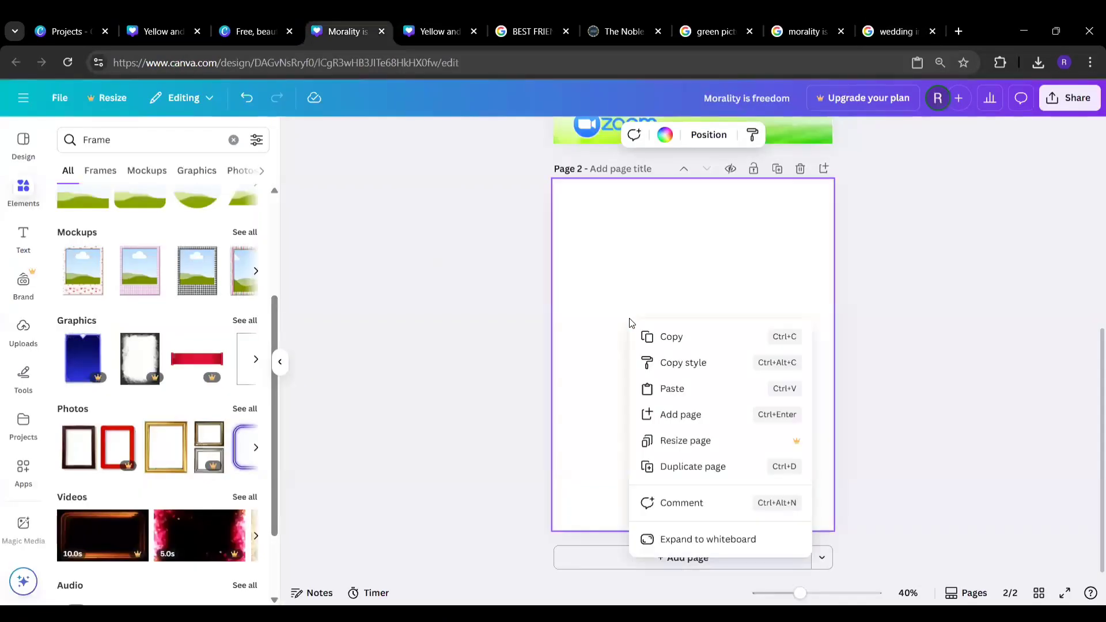
{"action": "left_click", "coordinate": [663, 391]}
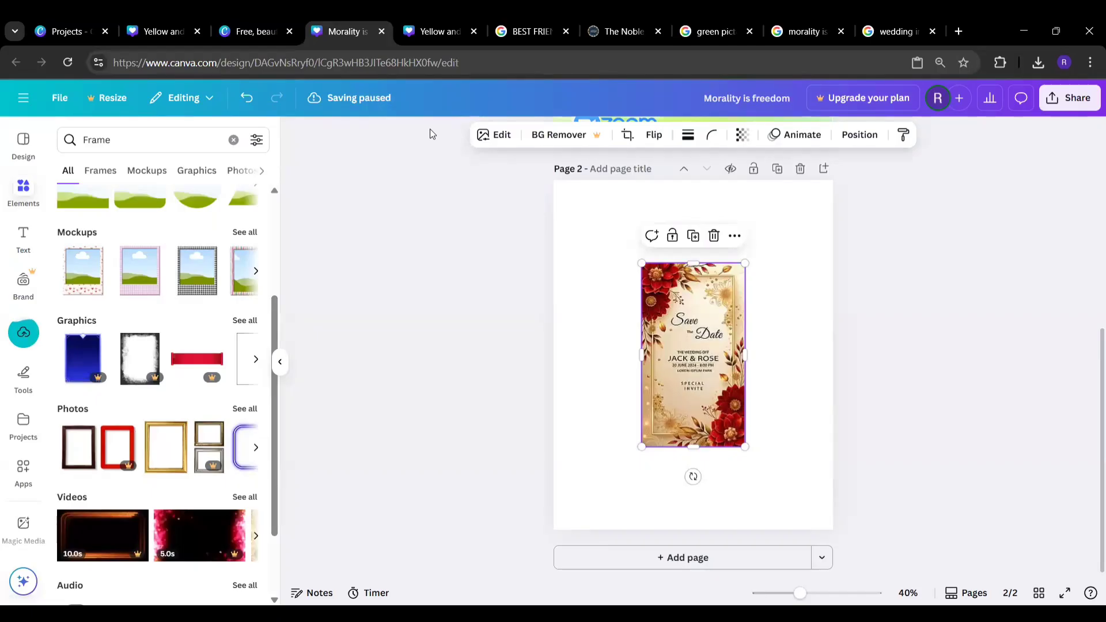
- Enlarge the pasted Save the Date image and extend its sides so it covers all of page 2
{"action": "left_click_drag", "start_coordinate": [641, 262], "coordinate": [541, 208]}
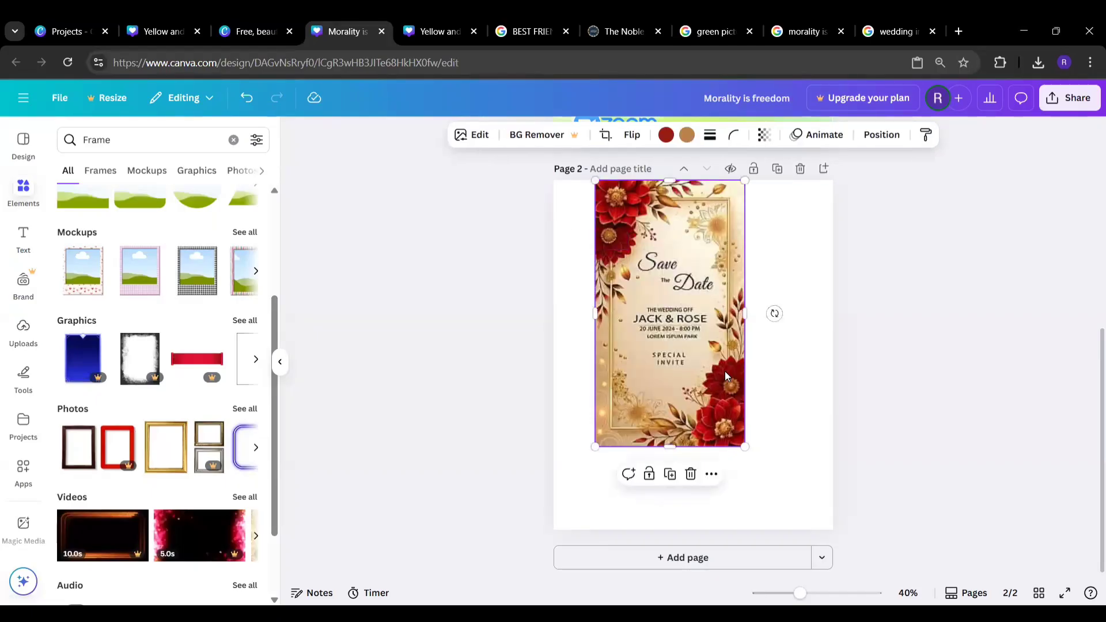
{"action": "left_click_drag", "start_coordinate": [745, 447], "coordinate": [855, 534]}
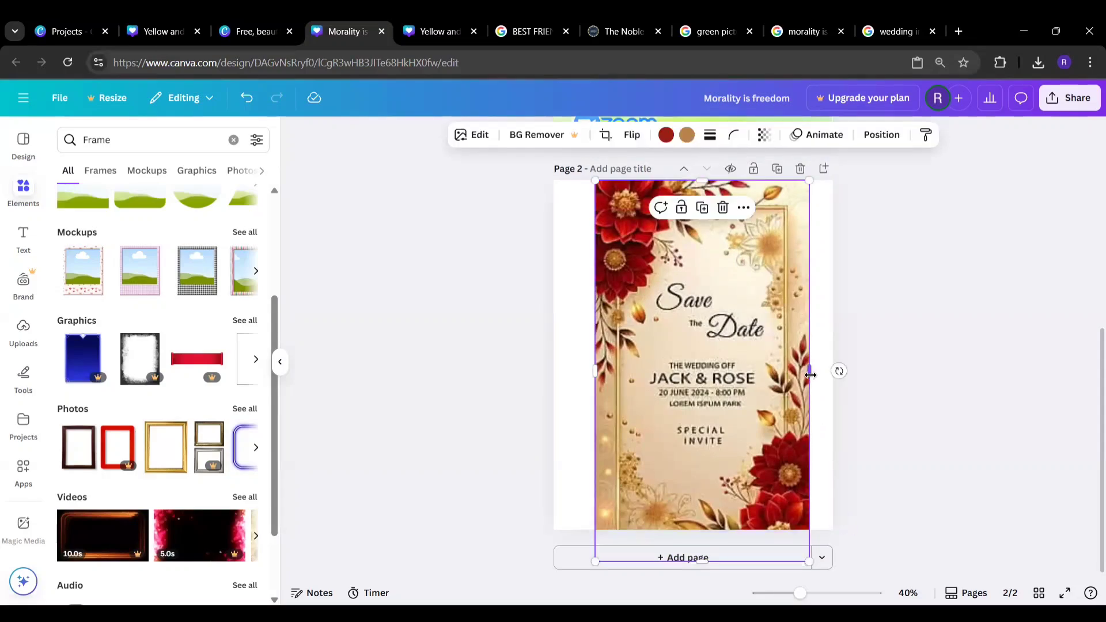
{"action": "left_click_drag", "start_coordinate": [810, 375], "coordinate": [833, 373]}
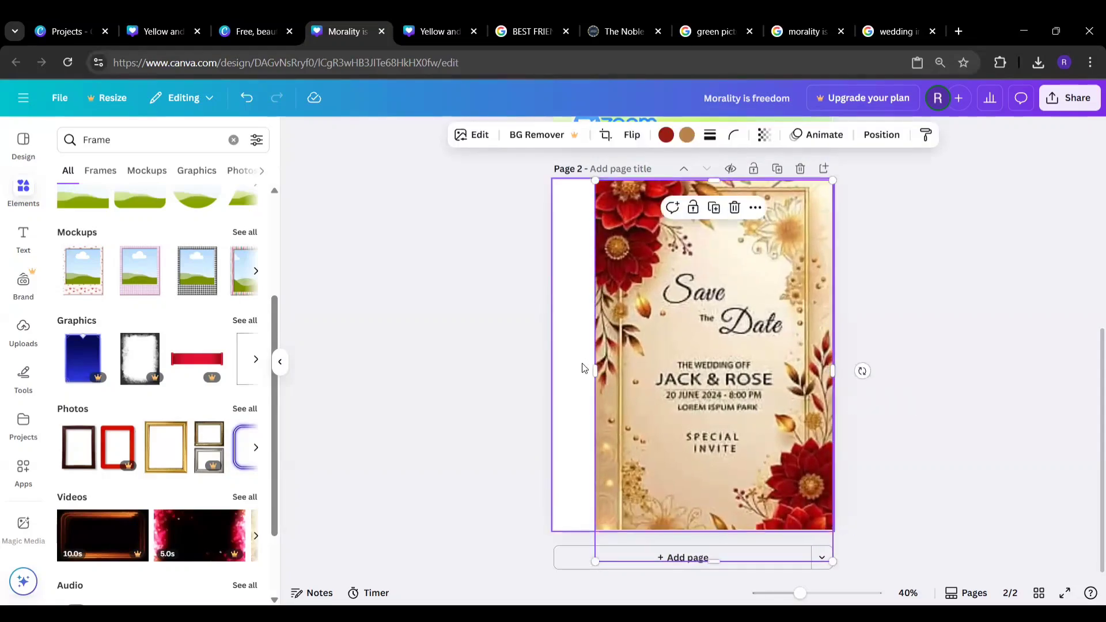
{"action": "left_click_drag", "start_coordinate": [593, 370], "coordinate": [553, 366]}
{"action": "left_click", "coordinate": [896, 366]}
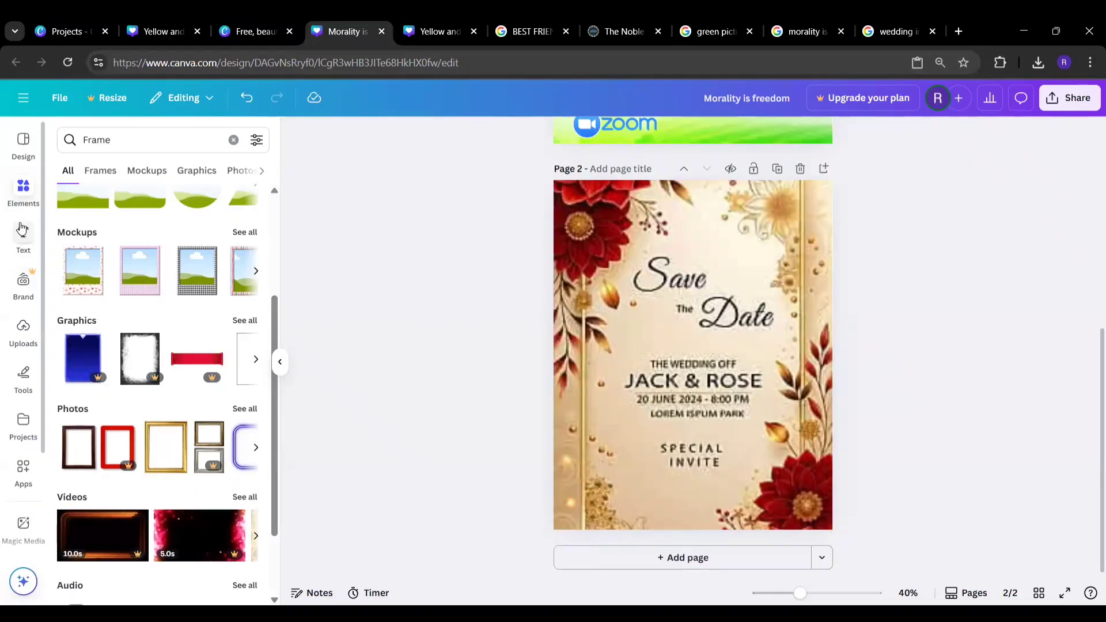
{"action": "left_click", "coordinate": [23, 189]}
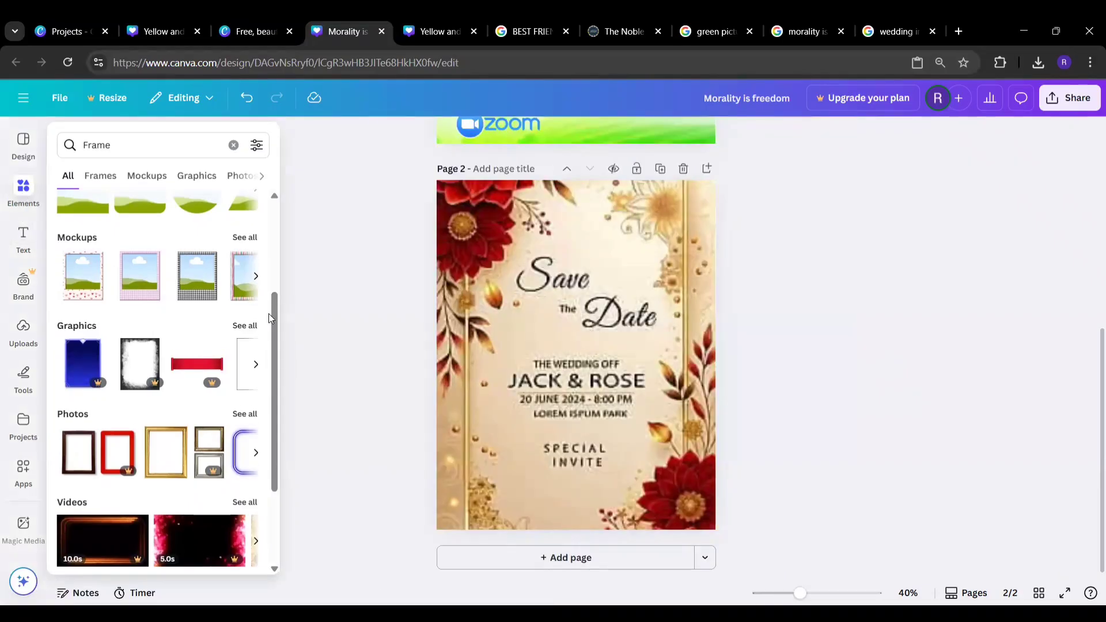
{"action": "left_click_drag", "start_coordinate": [272, 335], "coordinate": [272, 216]}
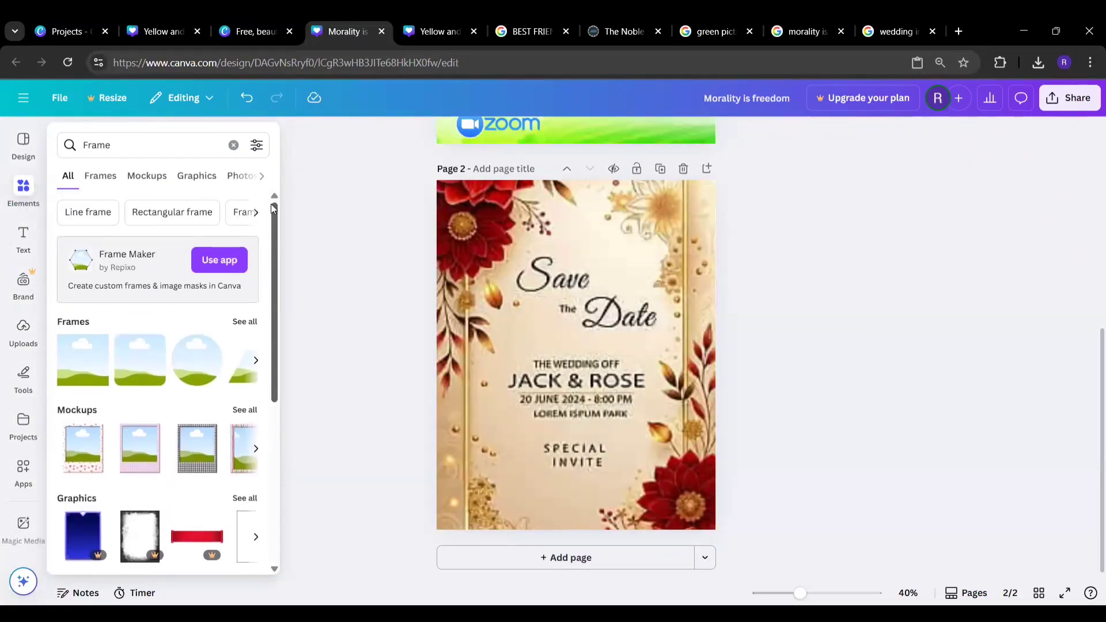
{"action": "left_click", "coordinate": [103, 190]}
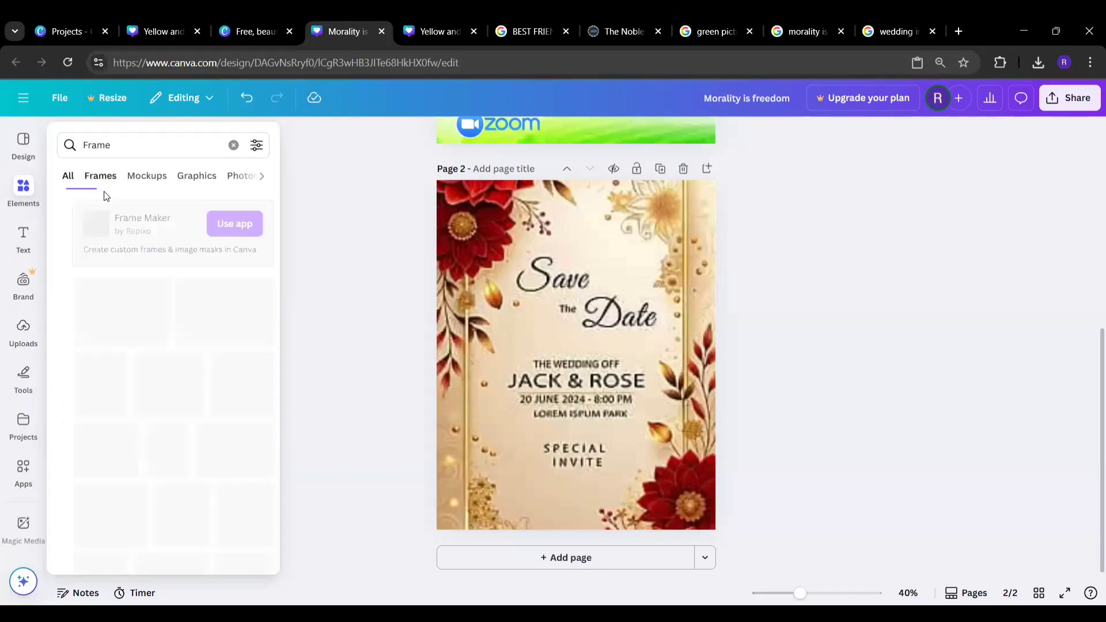
{"action": "left_click", "coordinate": [157, 198]}
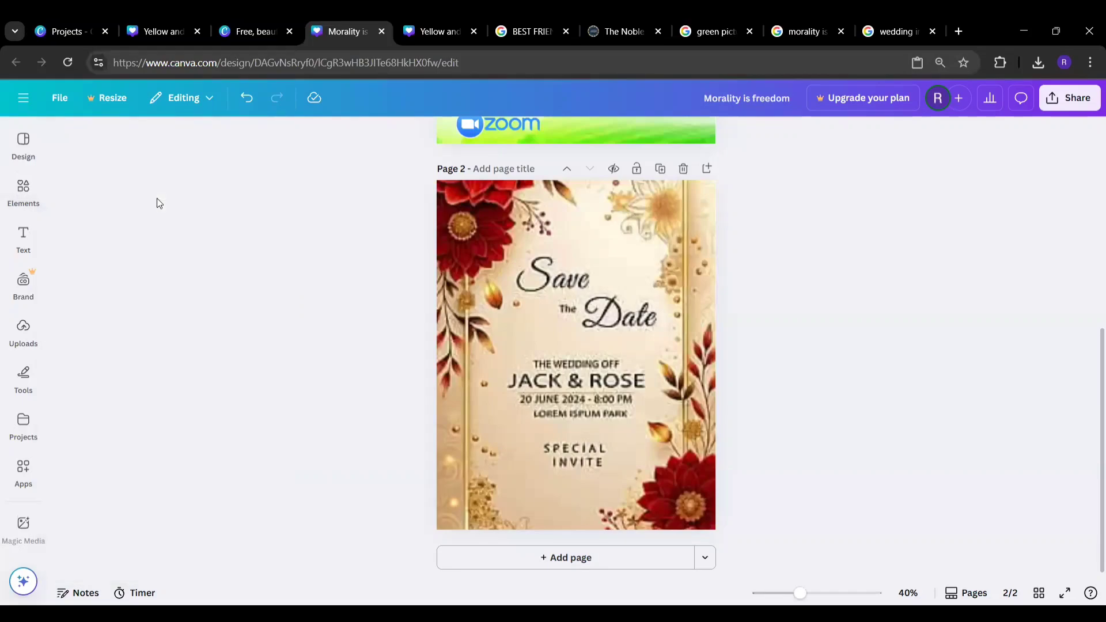
- Replace the Frame search with Shape elements, add a square to page 2 and stretch it into a rectangle over the Save the Date text
{"action": "left_click", "coordinate": [23, 186]}
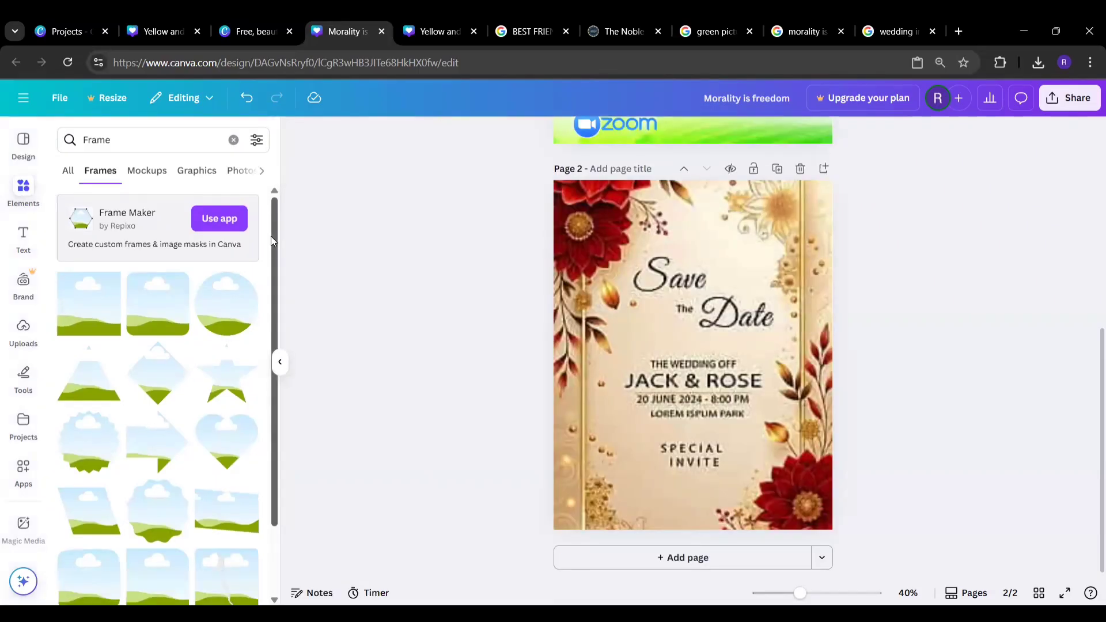
{"action": "left_click_drag", "start_coordinate": [271, 217], "coordinate": [249, 240]}
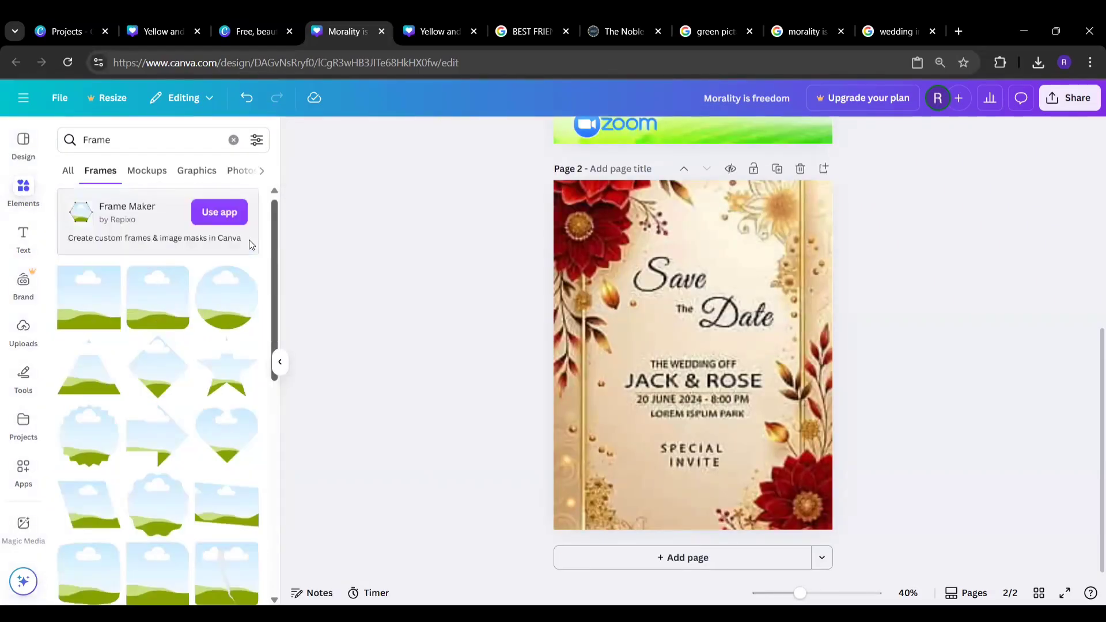
{"action": "left_click", "coordinate": [233, 140]}
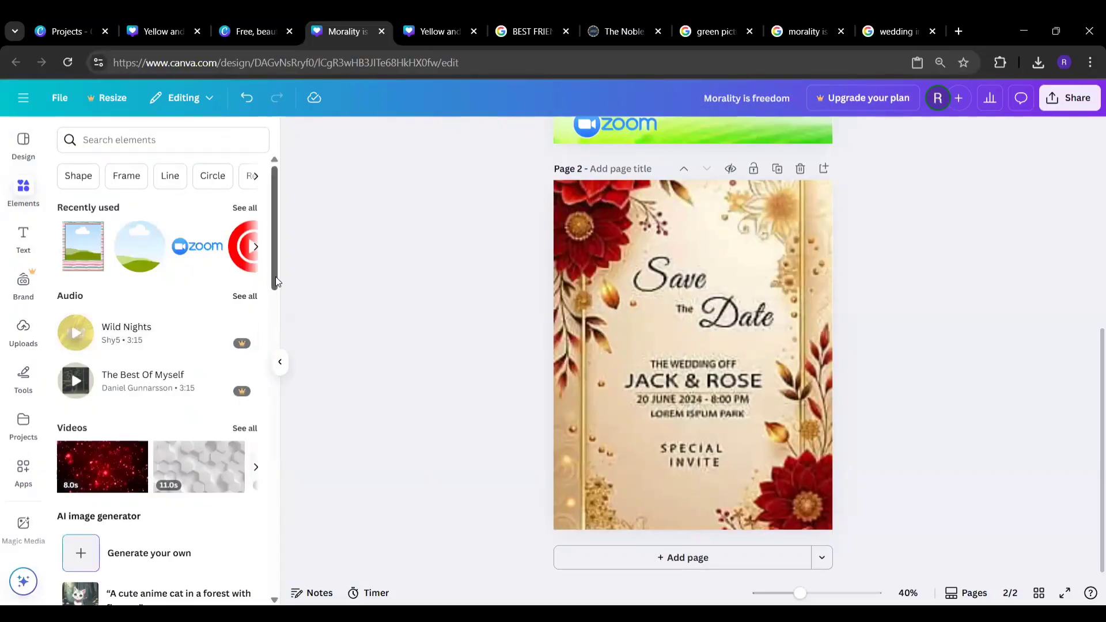
{"action": "left_click", "coordinate": [83, 178]}
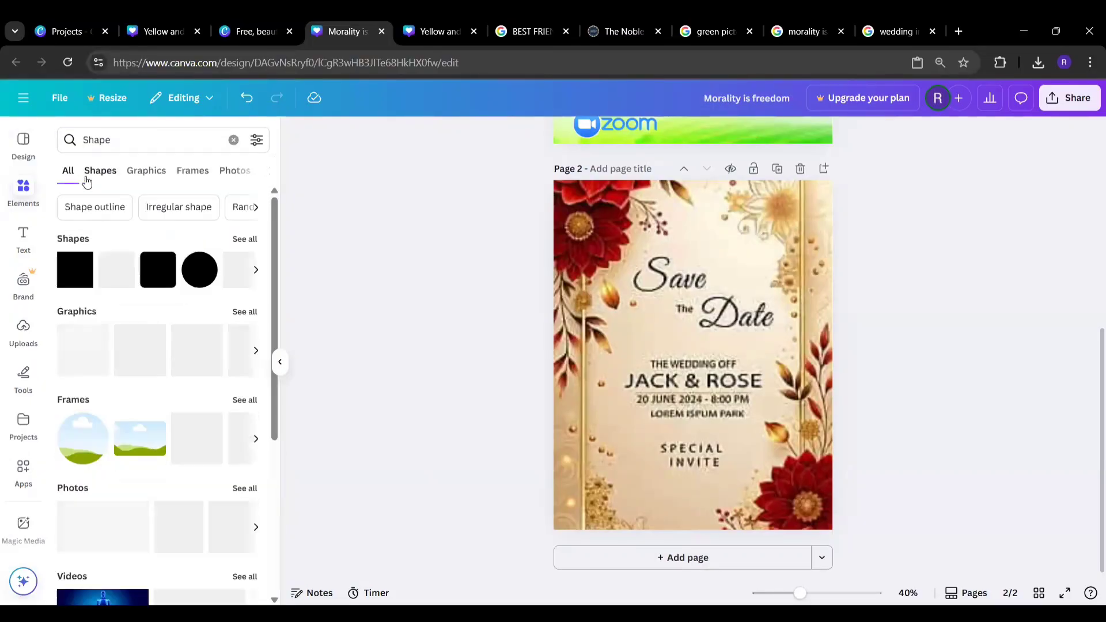
{"action": "left_click", "coordinate": [74, 269]}
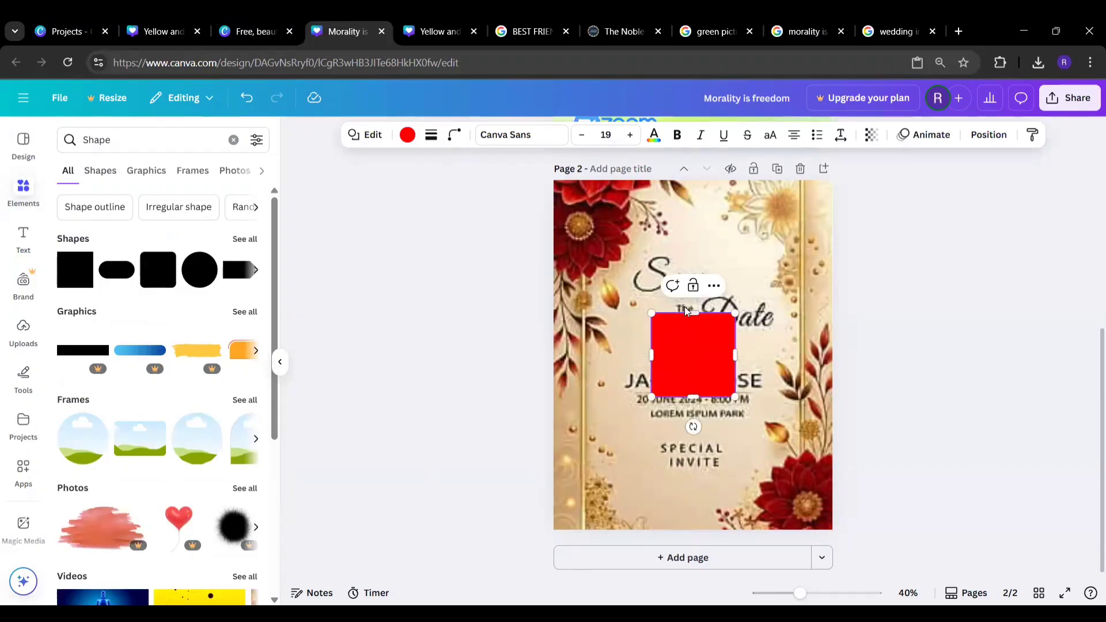
{"action": "left_click_drag", "start_coordinate": [710, 339], "coordinate": [777, 305]}
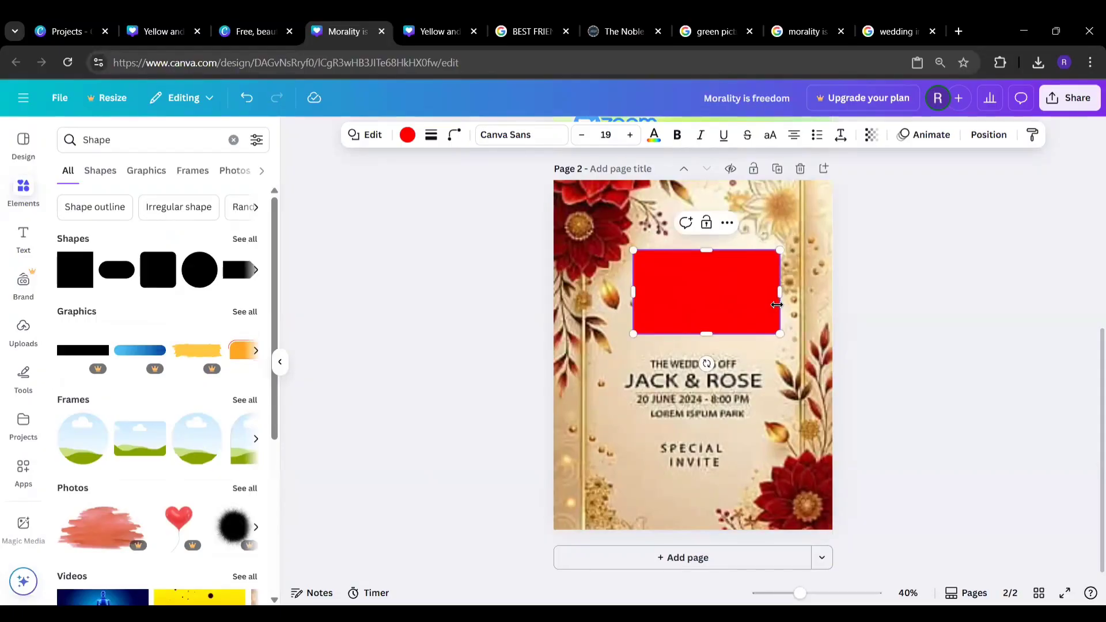
- Fill the red rectangle with a cream colour sampled from the invitation background just above it
{"action": "left_click", "coordinate": [407, 139]}
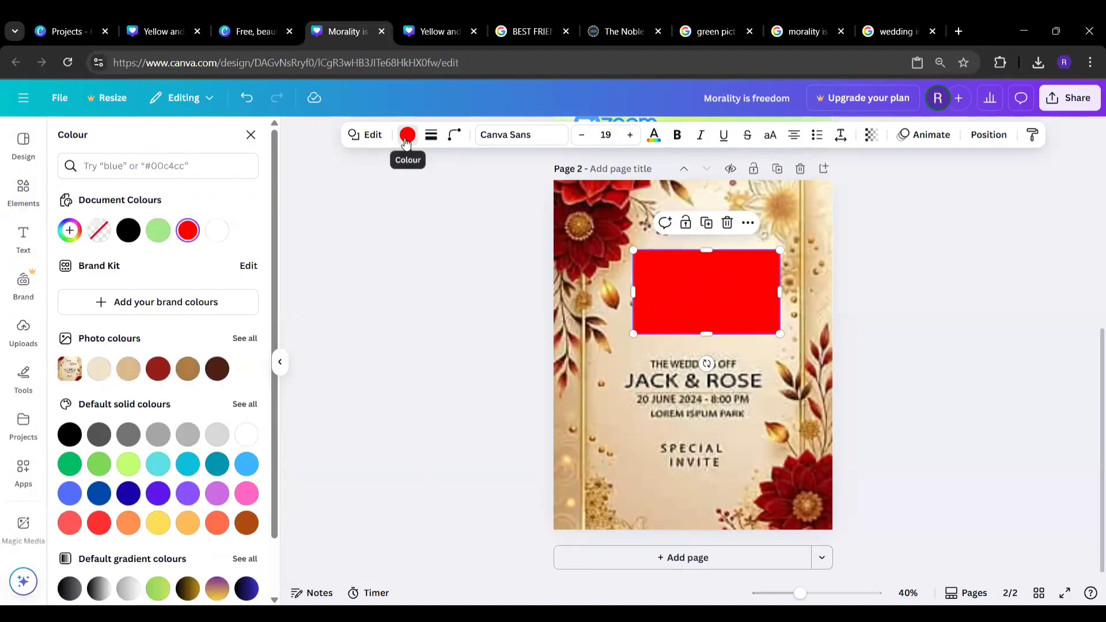
{"action": "left_click", "coordinate": [97, 376]}
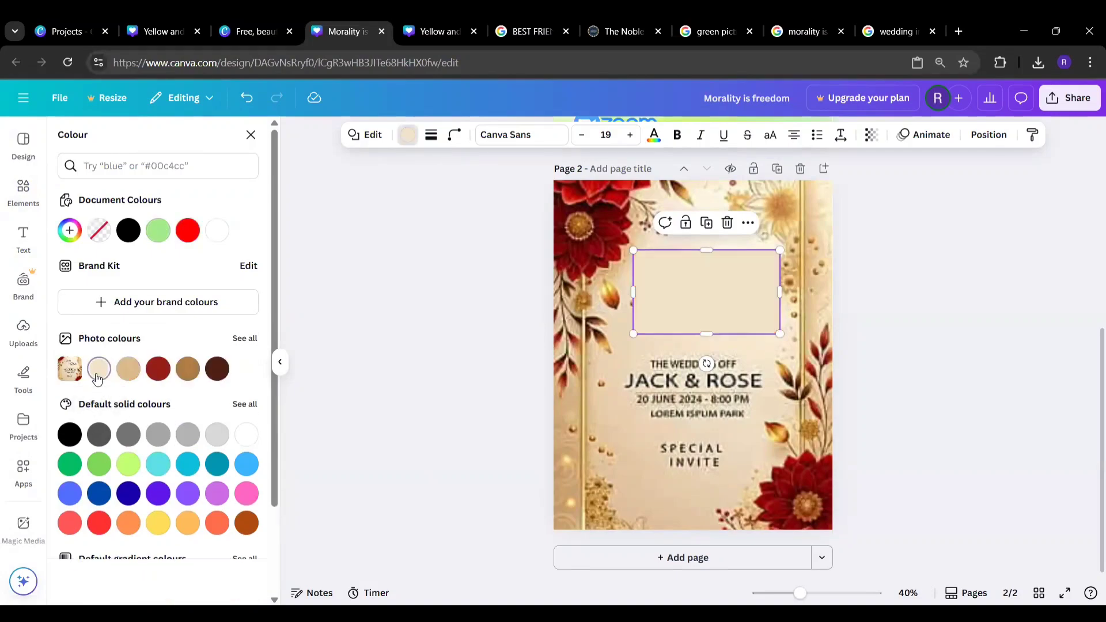
{"action": "left_click", "coordinate": [128, 371]}
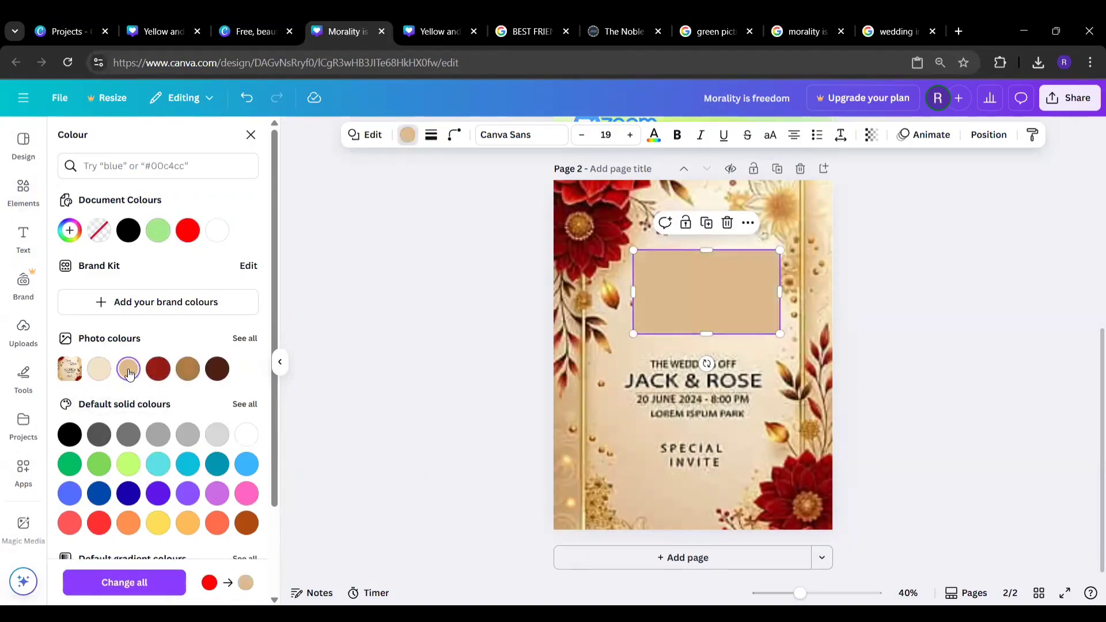
{"action": "left_click", "coordinate": [73, 235]}
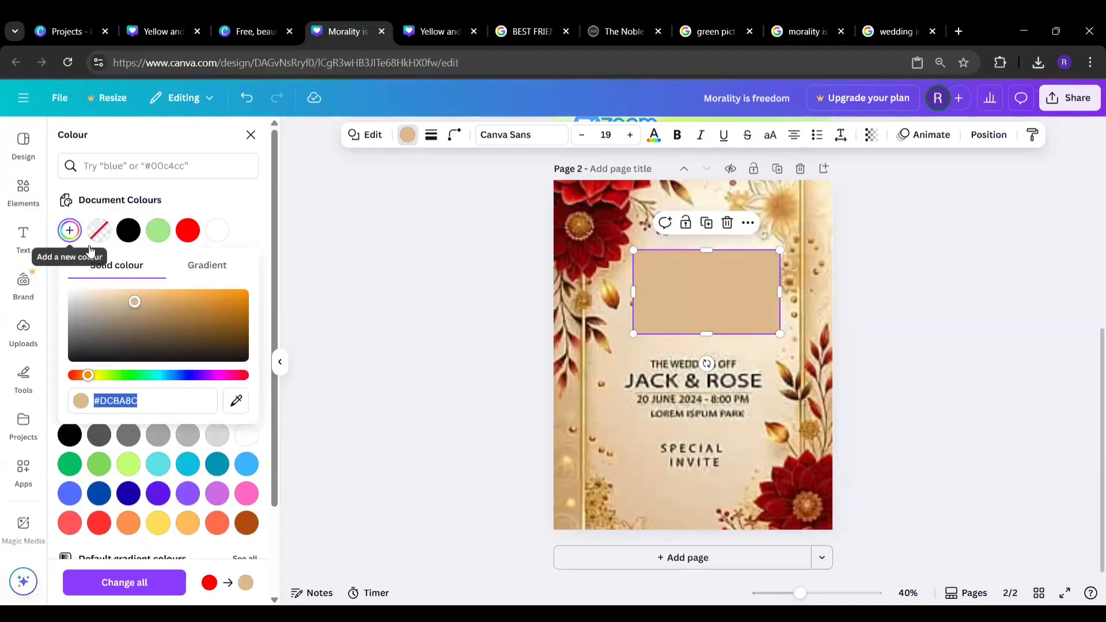
{"action": "left_click", "coordinate": [235, 402]}
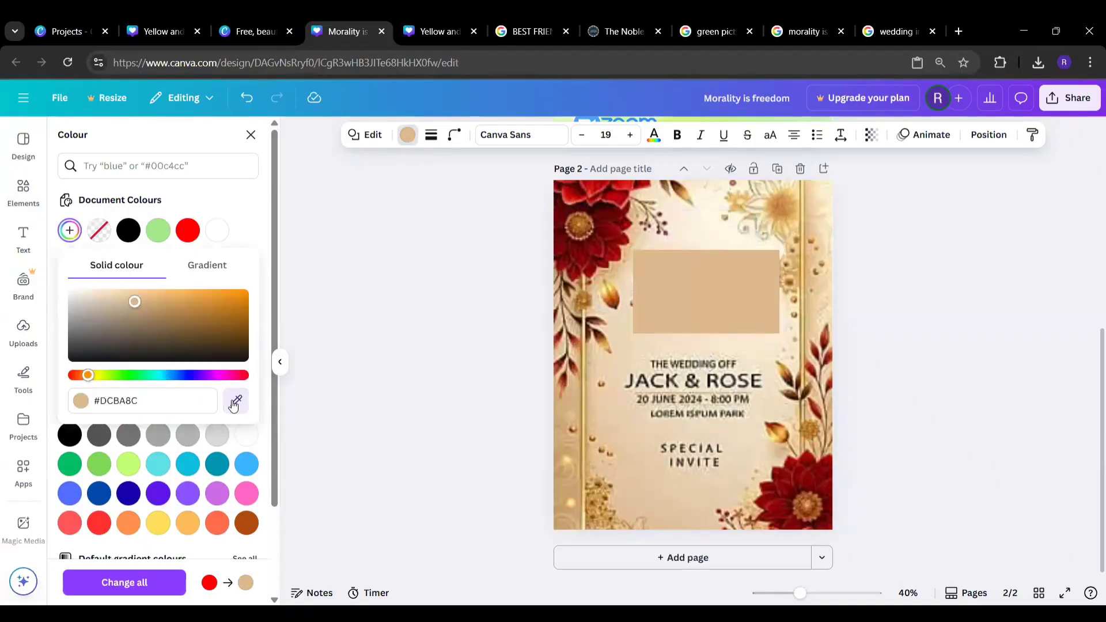
{"action": "left_click", "coordinate": [713, 238]}
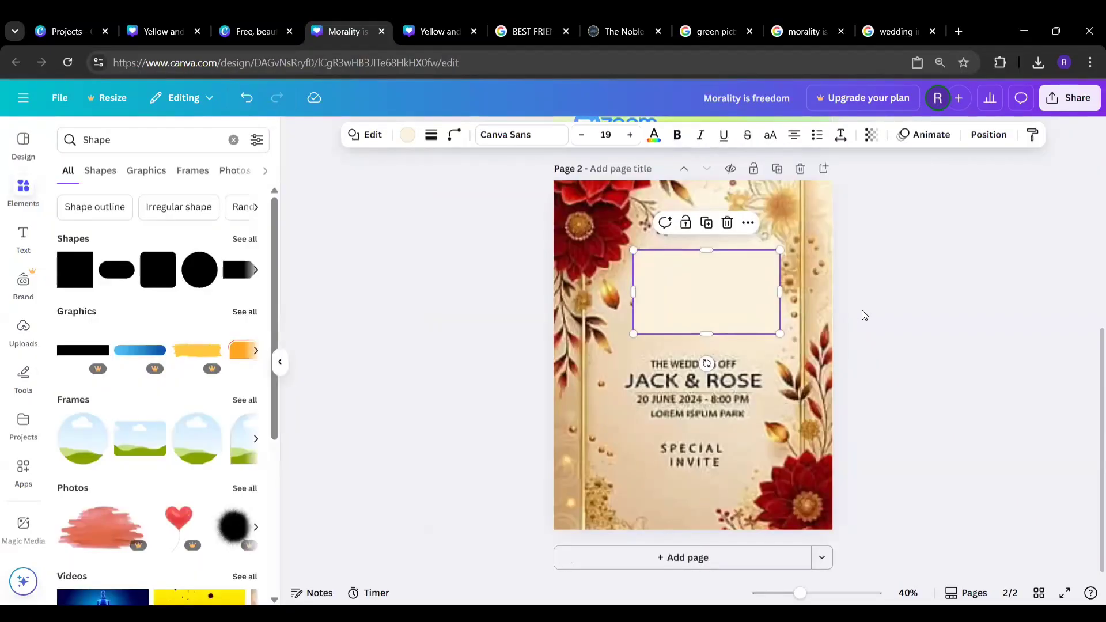
{"action": "left_click", "coordinate": [862, 315]}
- Try to blend the rectangle into the invitation by sampling cream tones from the page as its text colour
{"action": "left_click", "coordinate": [652, 258]}
{"action": "double_click", "coordinate": [652, 284]}
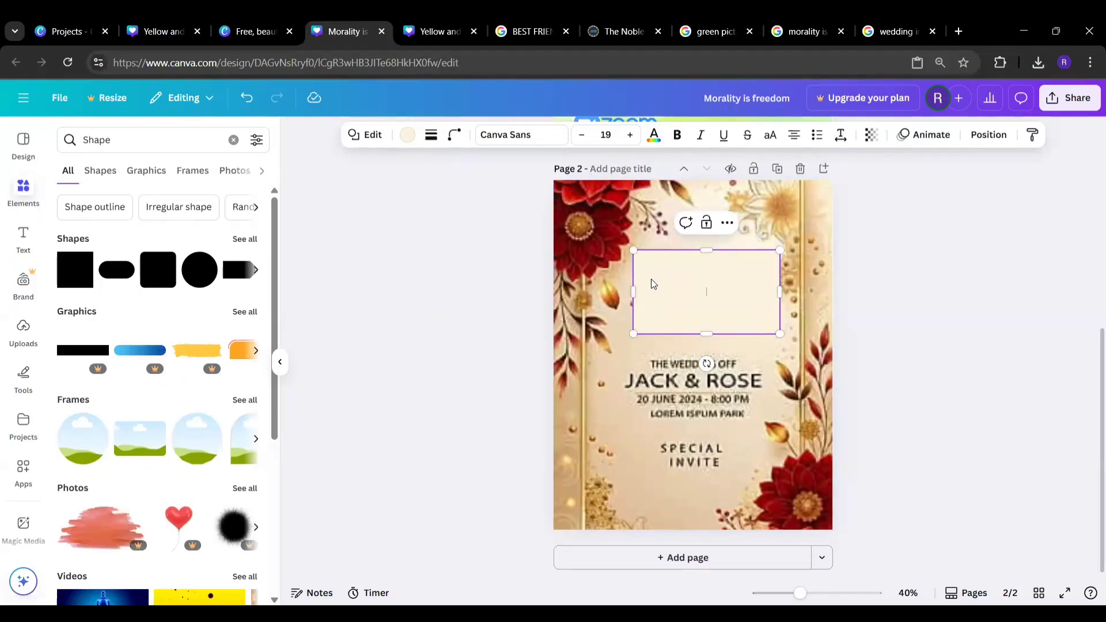
{"action": "left_click", "coordinate": [654, 134]}
{"action": "left_click", "coordinate": [70, 231]}
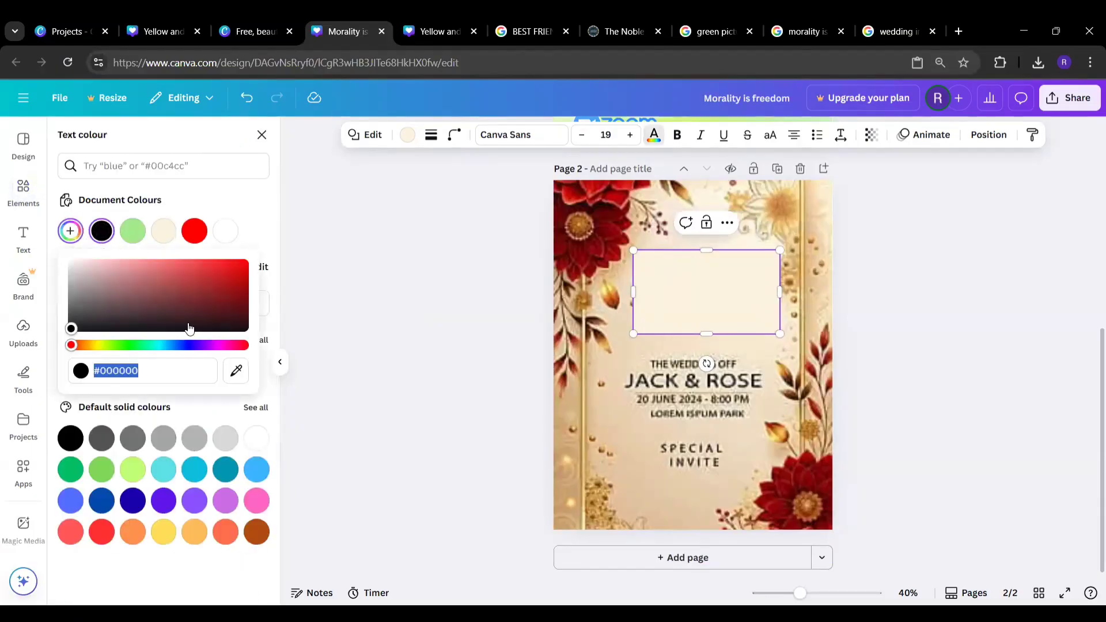
{"action": "left_click", "coordinate": [236, 371]}
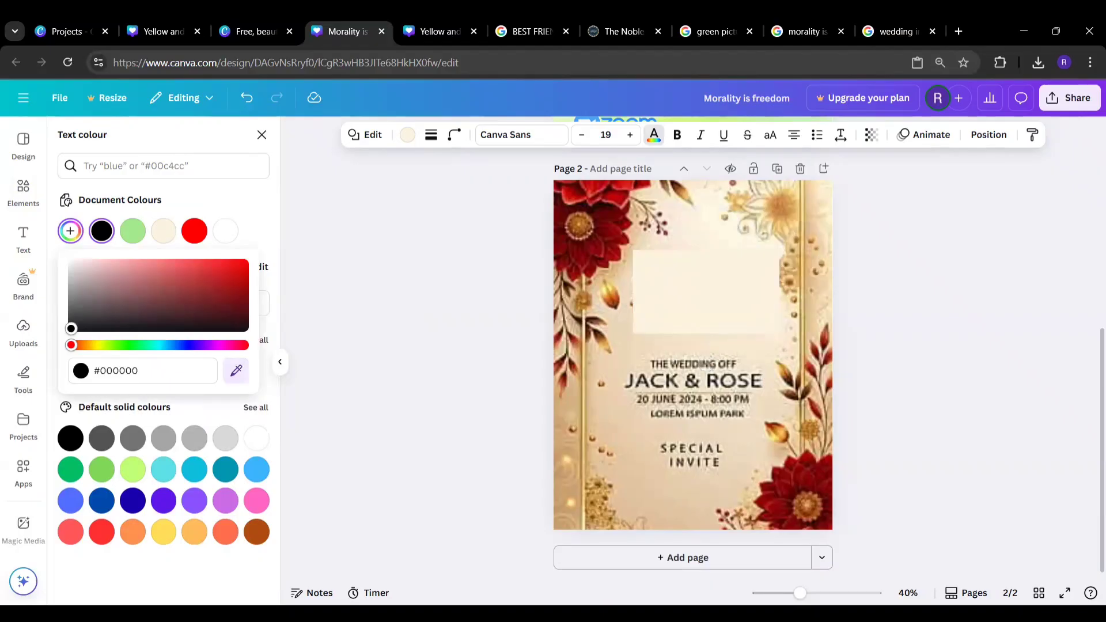
{"action": "left_click", "coordinate": [676, 297]}
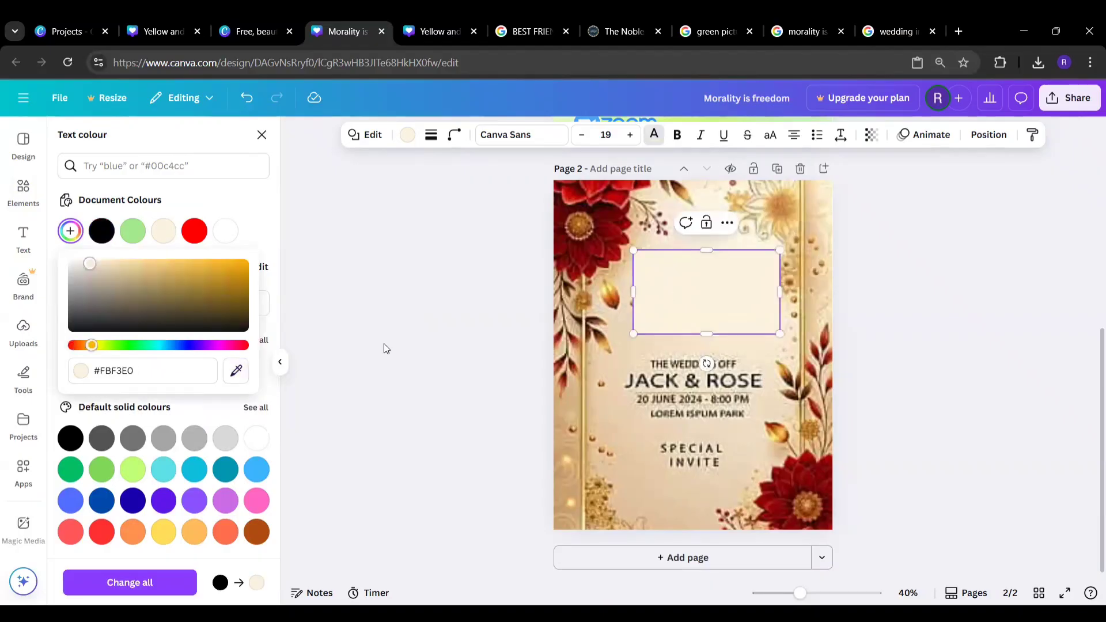
{"action": "left_click", "coordinate": [237, 372]}
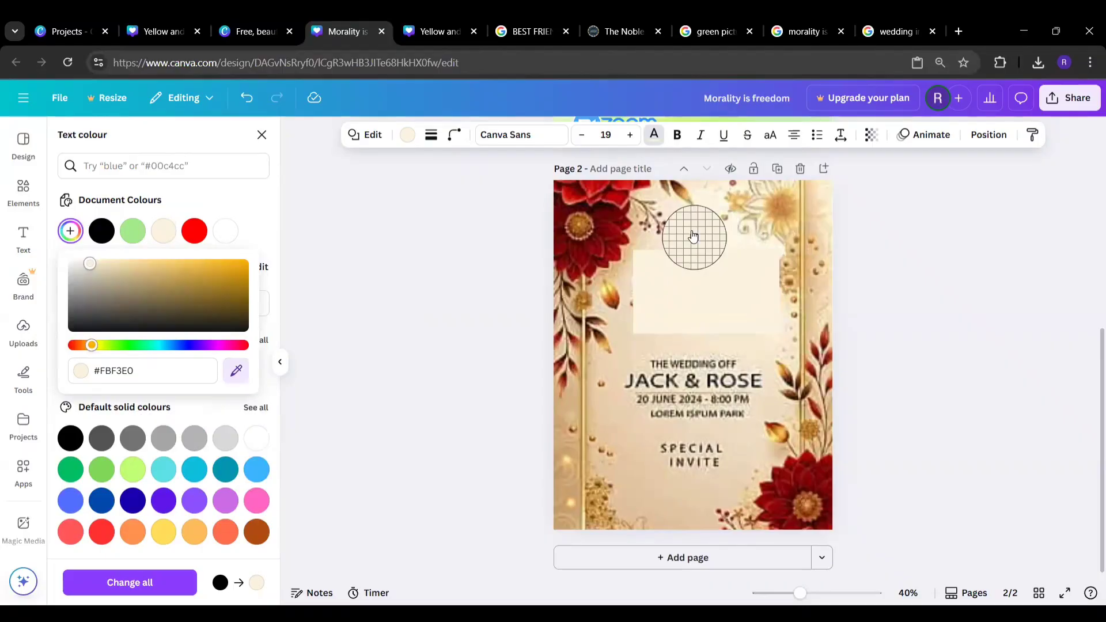
{"action": "left_click", "coordinate": [693, 237]}
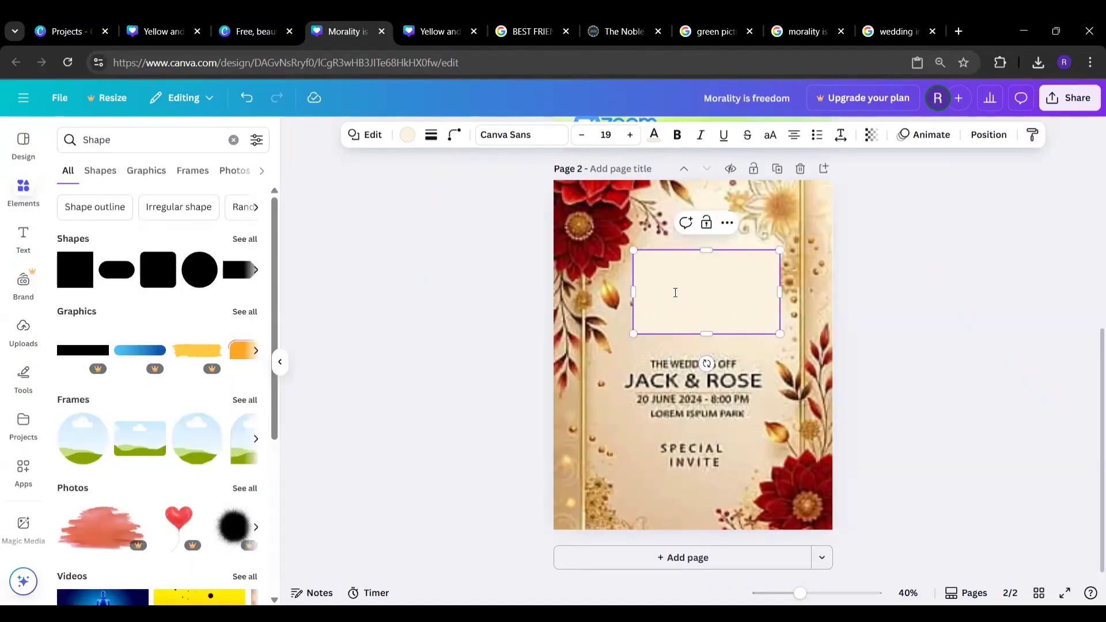
{"action": "left_click", "coordinate": [707, 292]}
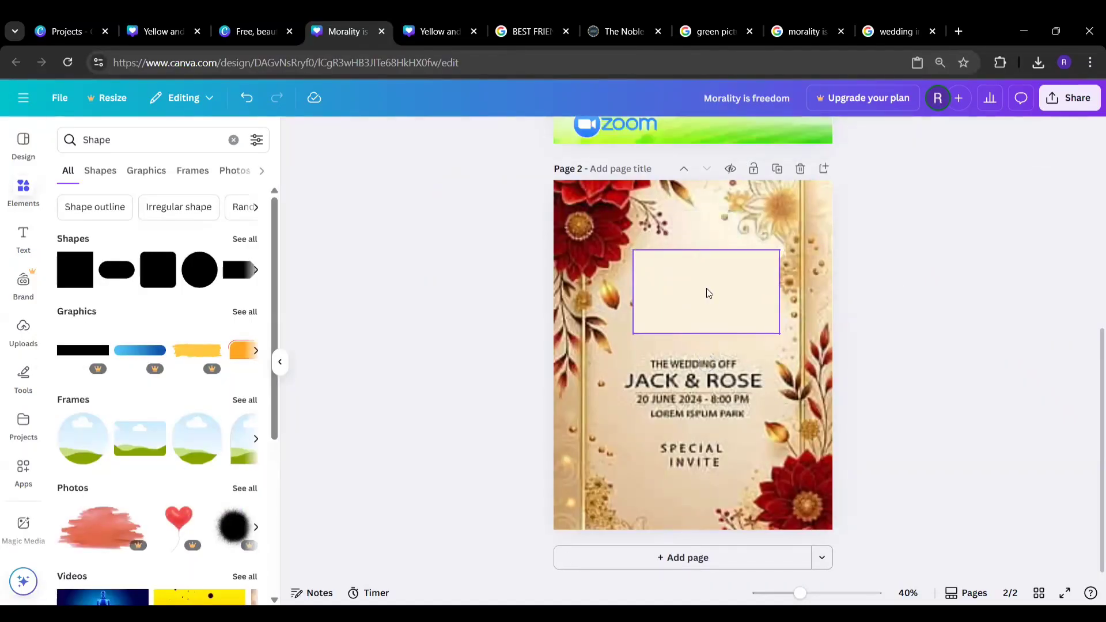
- Widen the cream rectangle to about 767 px and try it behind the invitation image, restoring it to the front
{"action": "left_click_drag", "start_coordinate": [632, 293], "coordinate": [578, 301]}
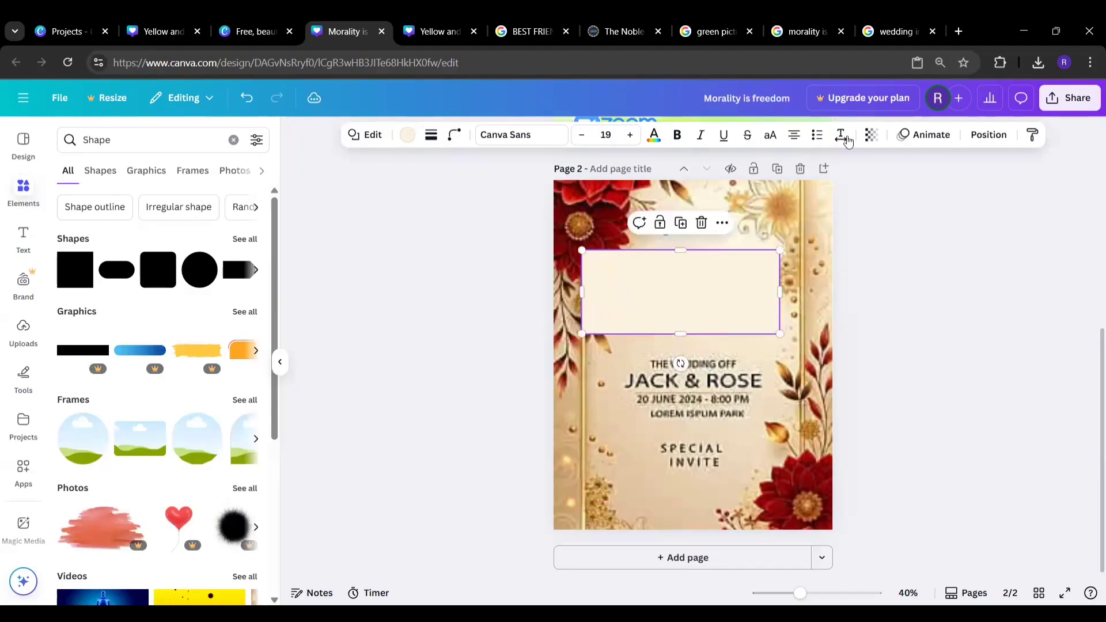
{"action": "left_click", "coordinate": [989, 135]}
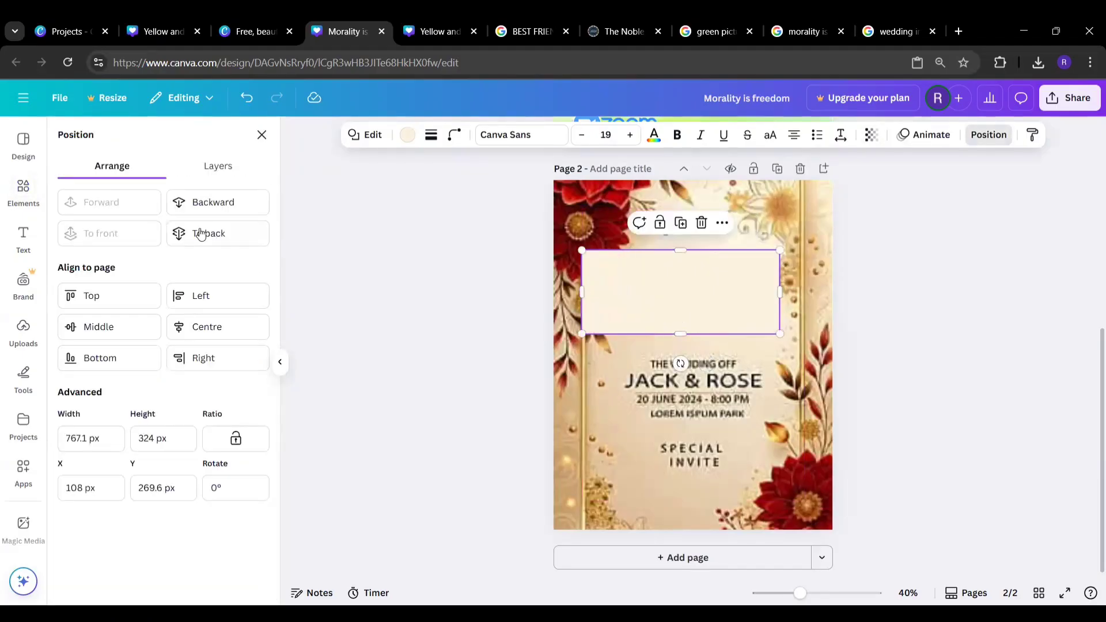
{"action": "left_click", "coordinate": [212, 201]}
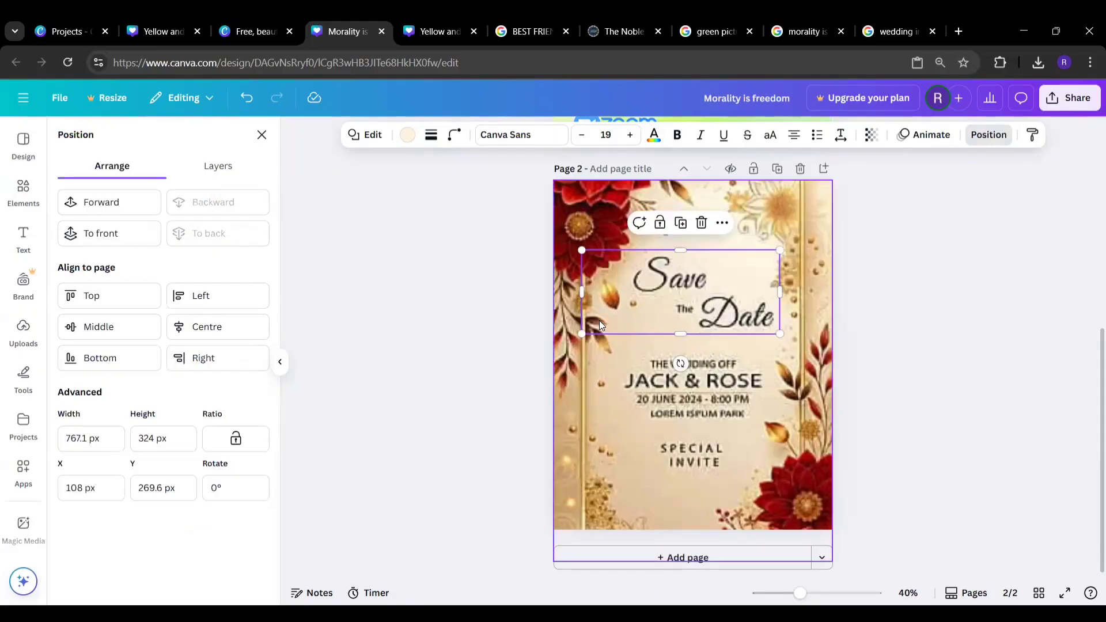
{"action": "left_click", "coordinate": [824, 357]}
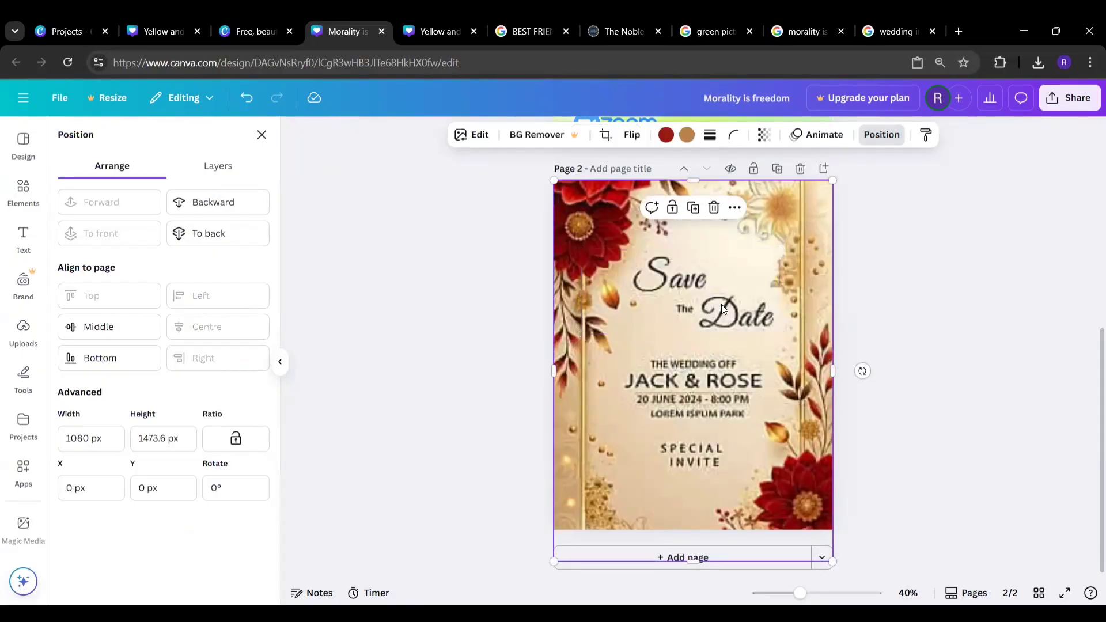
{"action": "left_click", "coordinate": [223, 196]}
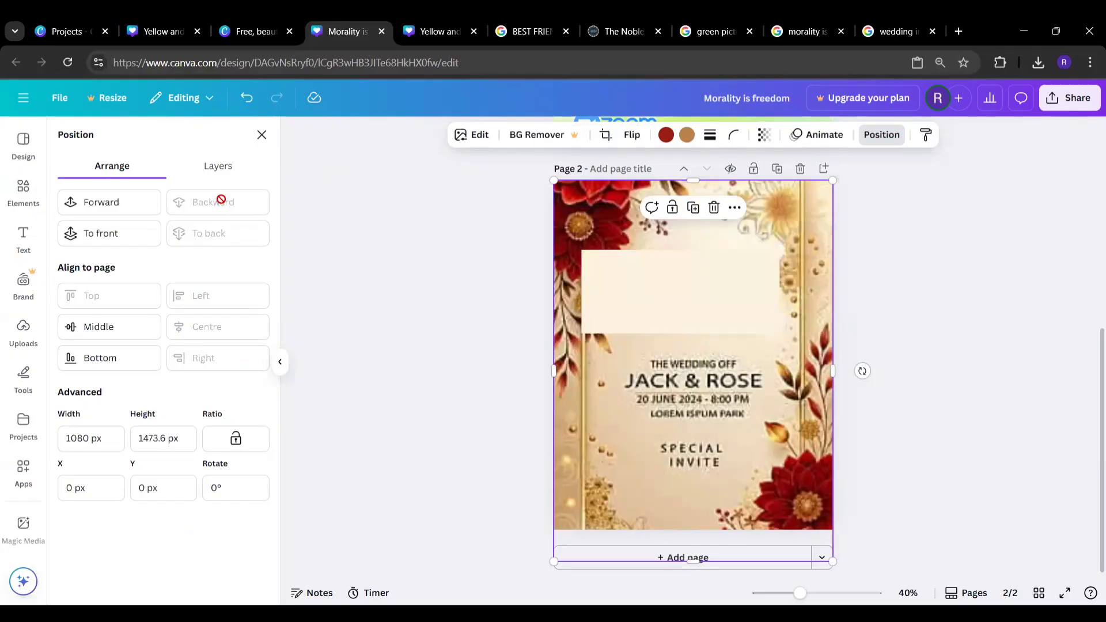
- Shift the cream rectangle to the right and narrow its right side so it masks the Save the Date text without hiding the border ornaments
{"action": "left_click", "coordinate": [664, 291]}
{"action": "left_click_drag", "start_coordinate": [664, 288], "coordinate": [703, 291]}
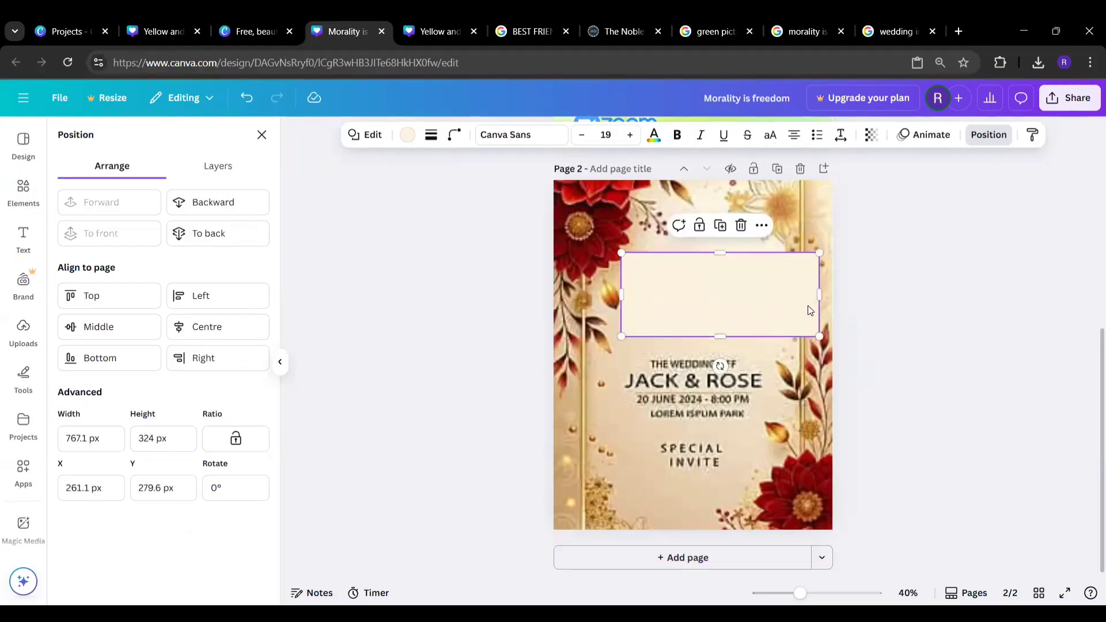
{"action": "left_click_drag", "start_coordinate": [820, 294], "coordinate": [773, 292]}
{"action": "left_click", "coordinate": [952, 279]}
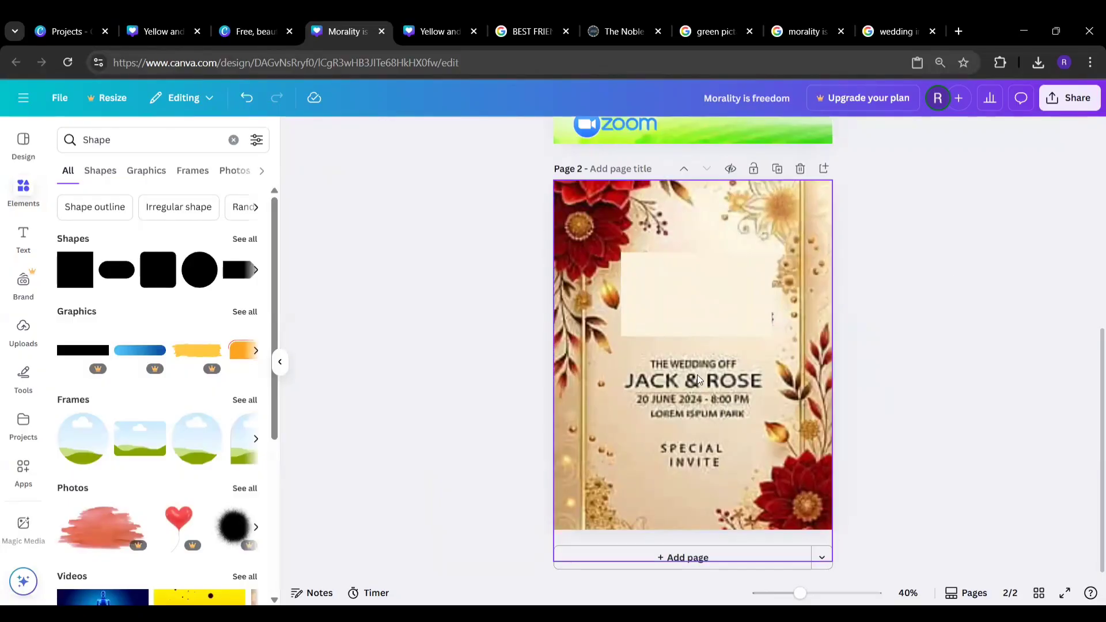
- Add a second square to page 2, move it over the wedding details and widen both sides to cover those text lines
{"action": "left_click", "coordinate": [82, 277]}
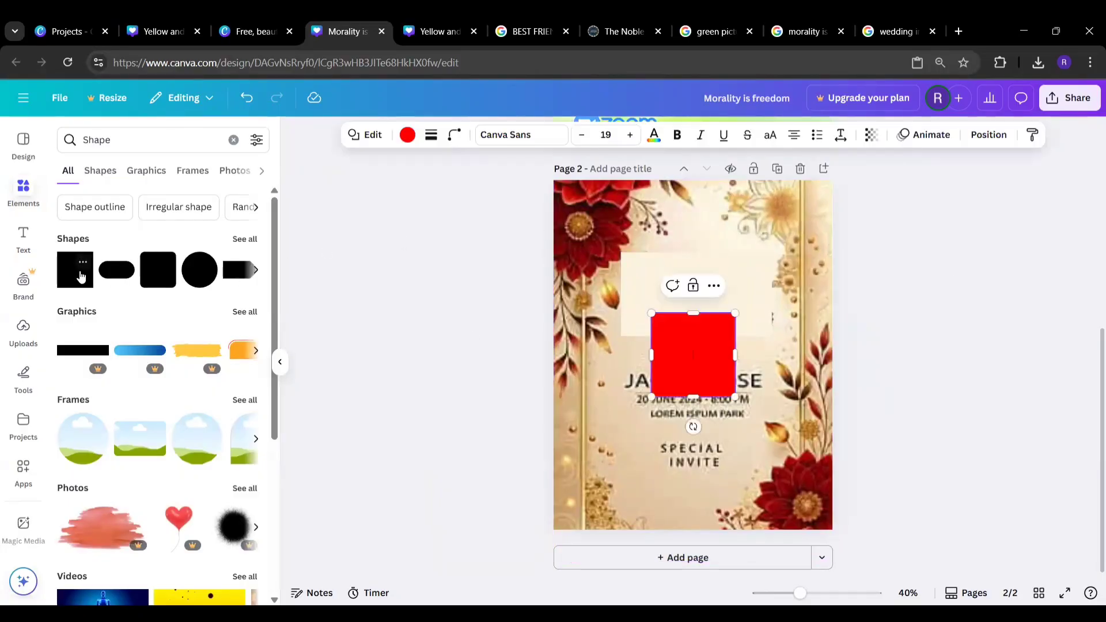
{"action": "left_click_drag", "start_coordinate": [686, 342], "coordinate": [664, 374]}
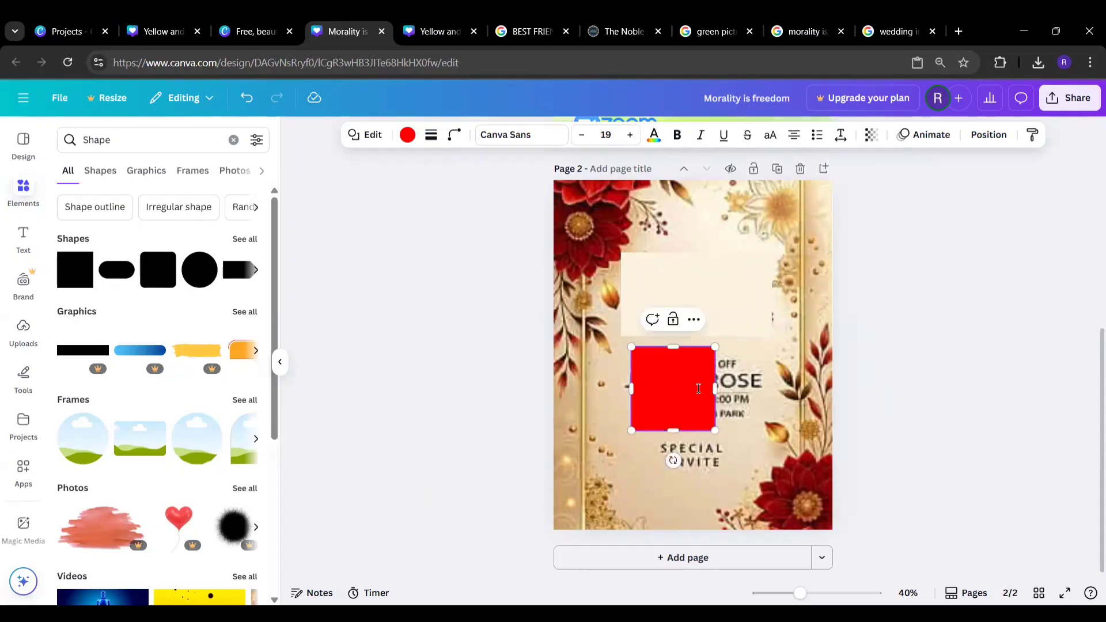
{"action": "left_click", "coordinate": [735, 499]}
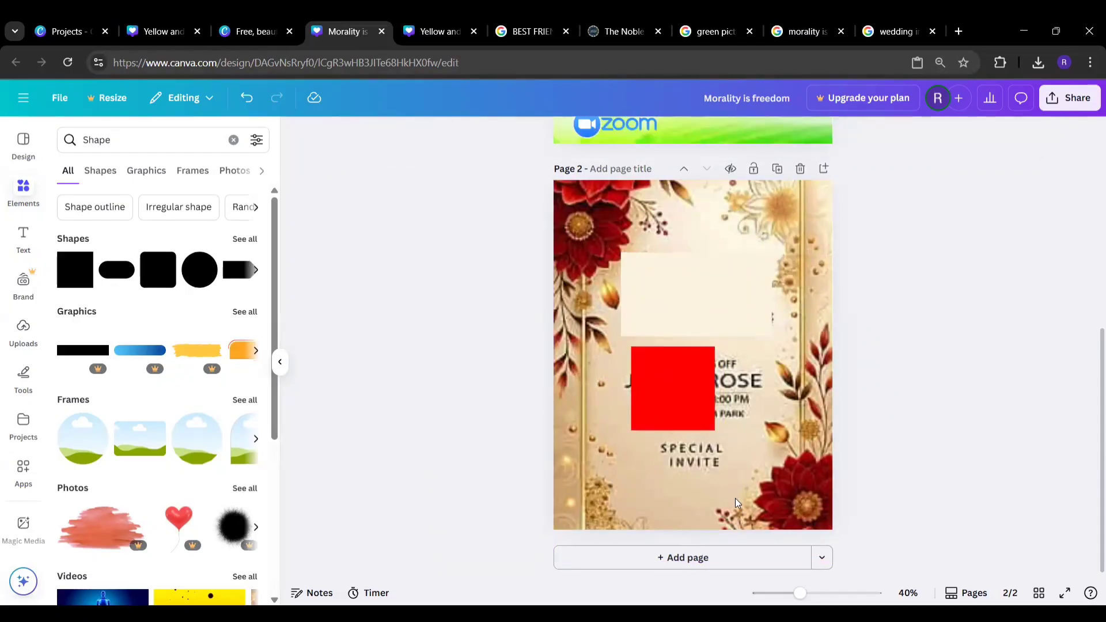
{"action": "left_click", "coordinate": [668, 359]}
{"action": "left_click_drag", "start_coordinate": [631, 387], "coordinate": [618, 386]}
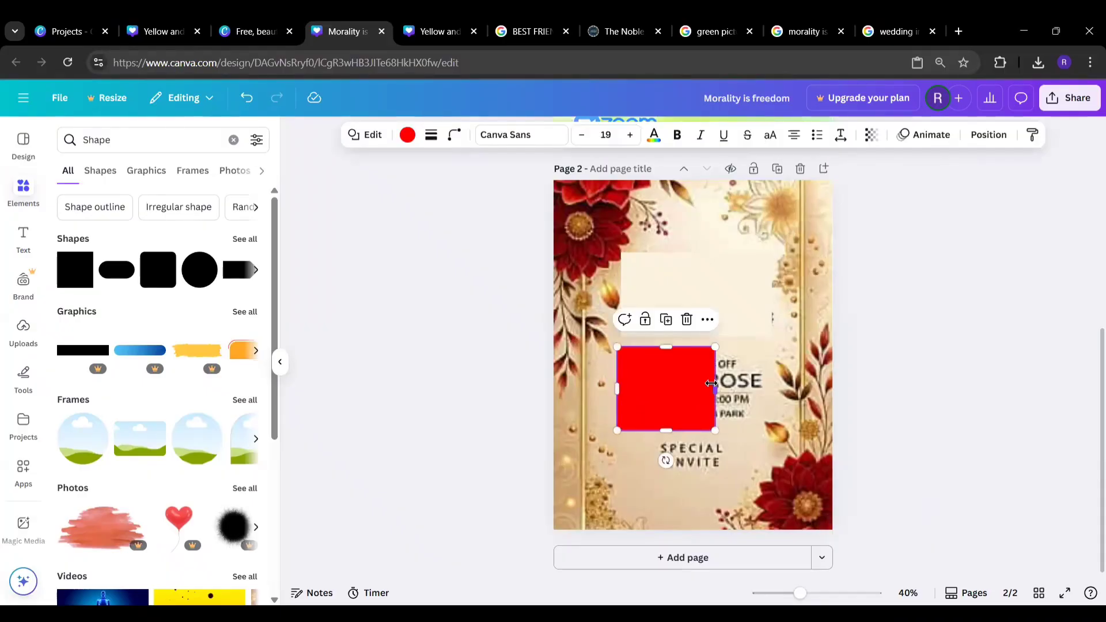
{"action": "left_click_drag", "start_coordinate": [716, 389], "coordinate": [764, 387]}
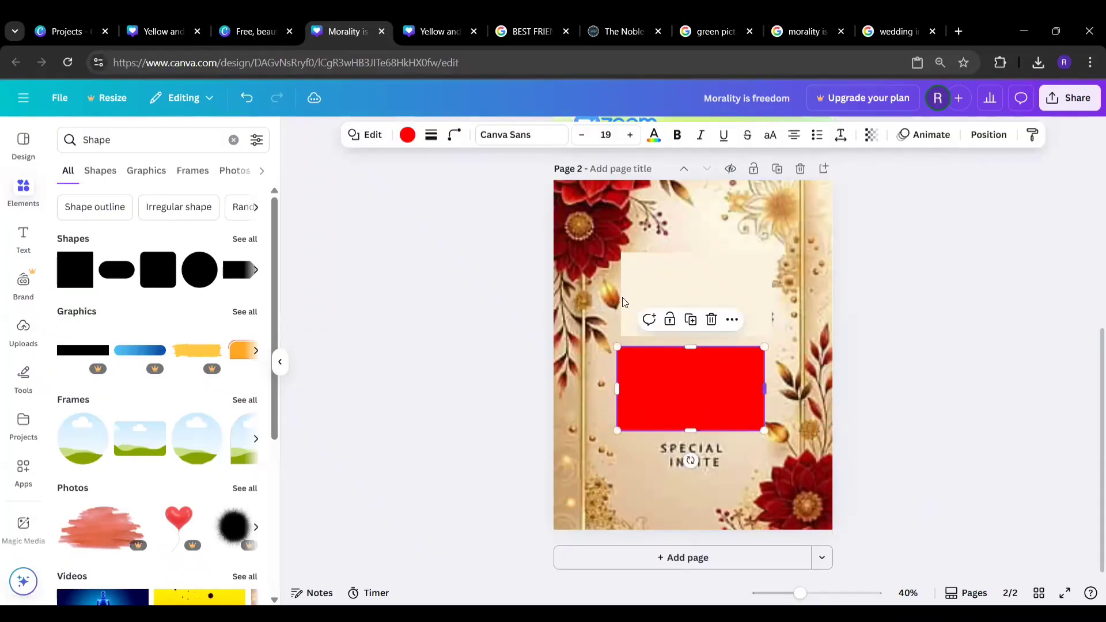
- Recolour the red rectangle on page 2 with a beige tone sampled from the invitation background just beneath it
{"action": "left_click", "coordinate": [408, 137]}
{"action": "left_click", "coordinate": [70, 230]}
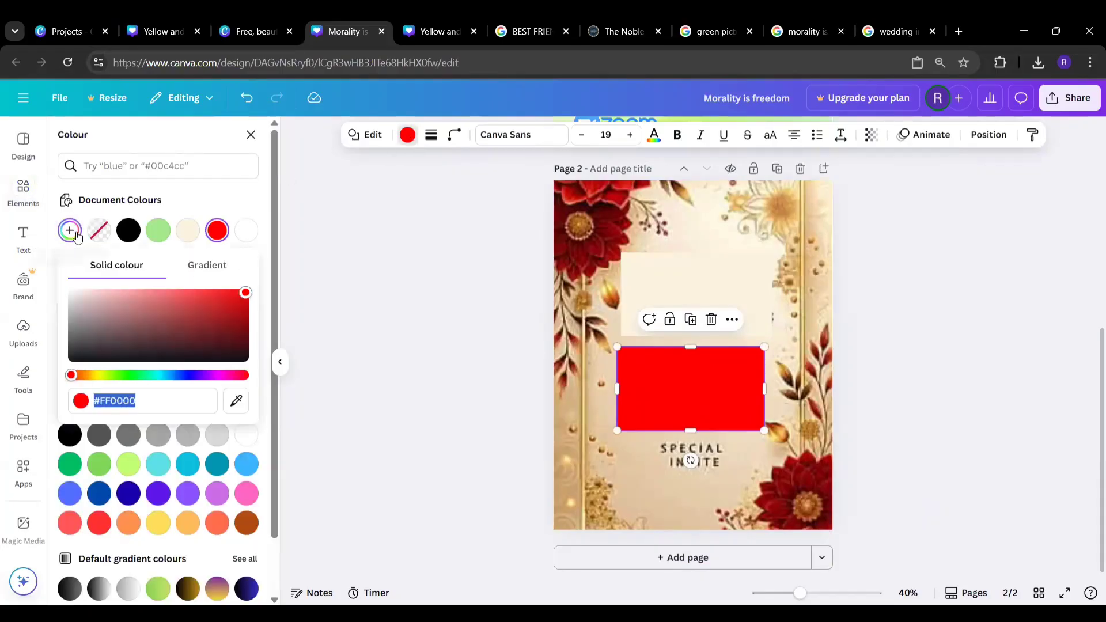
{"action": "left_click", "coordinate": [235, 402]}
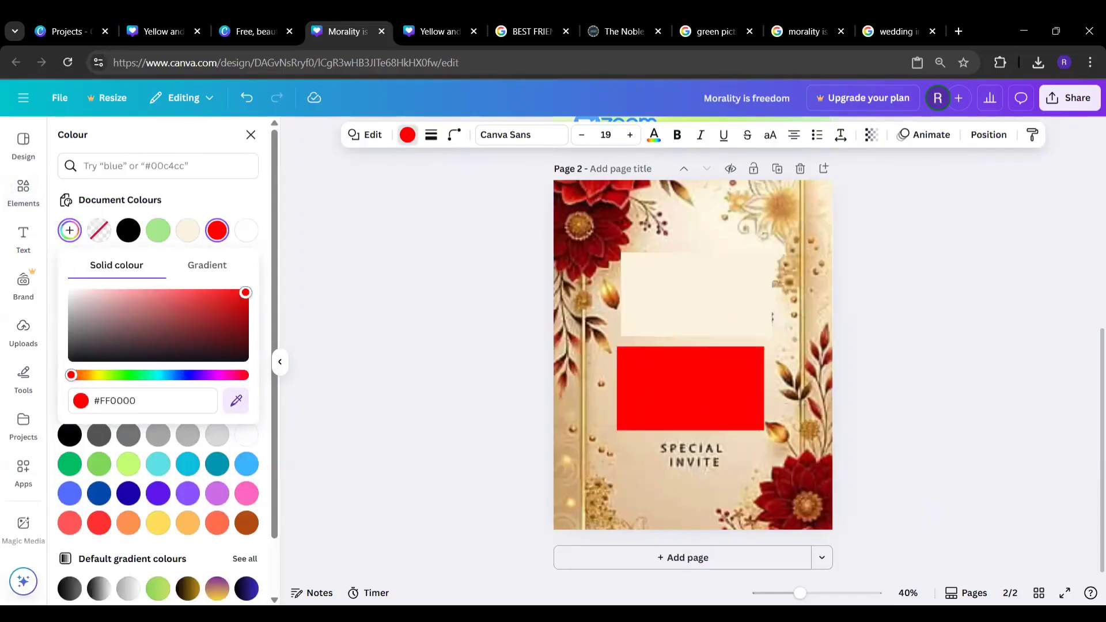
{"action": "left_click", "coordinate": [638, 448]}
{"action": "left_click", "coordinate": [917, 381]}
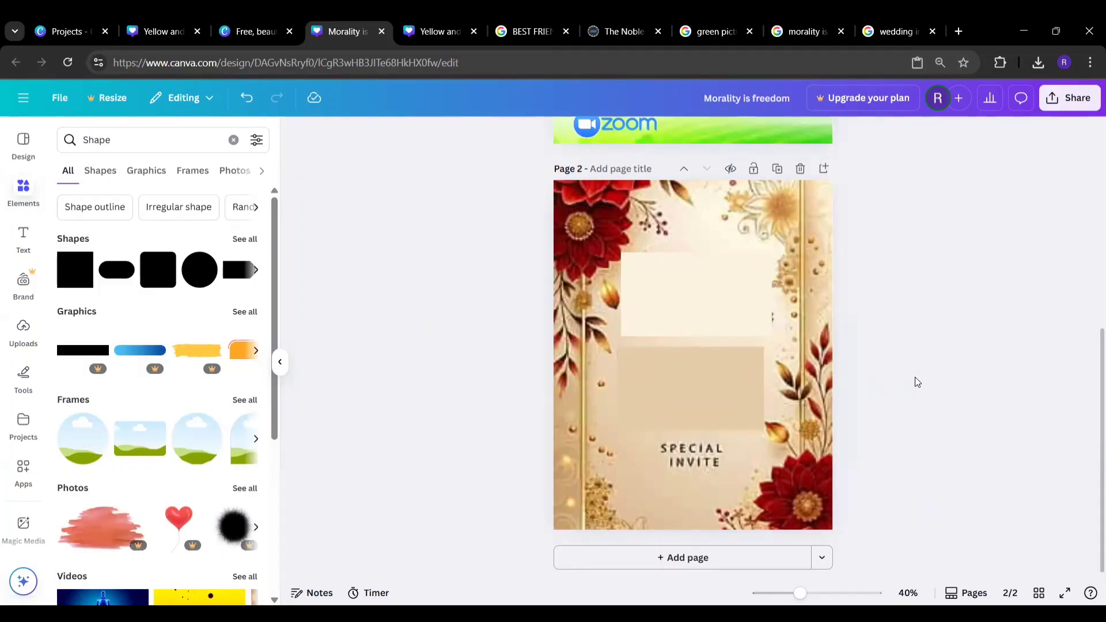
- Browse the Instagram Post templates and try to use the Blue and White Minimal Kargil Vijay Diwas template
{"action": "left_click", "coordinate": [252, 32]}
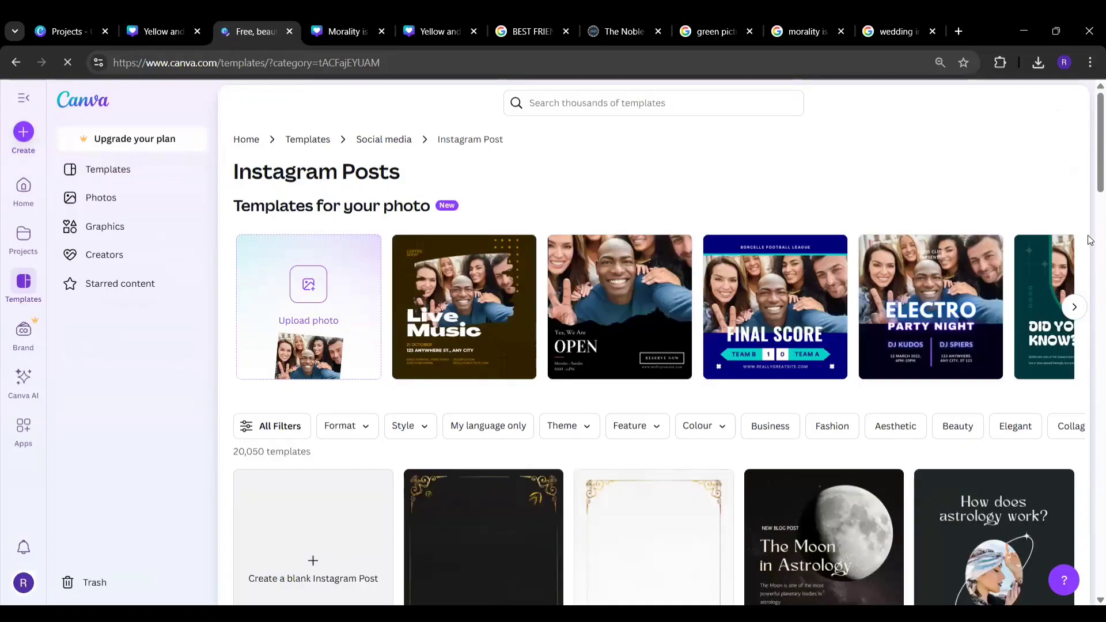
{"action": "scroll", "coordinate": [1091, 251], "scroll_direction": "down", "scroll_amount": 5}
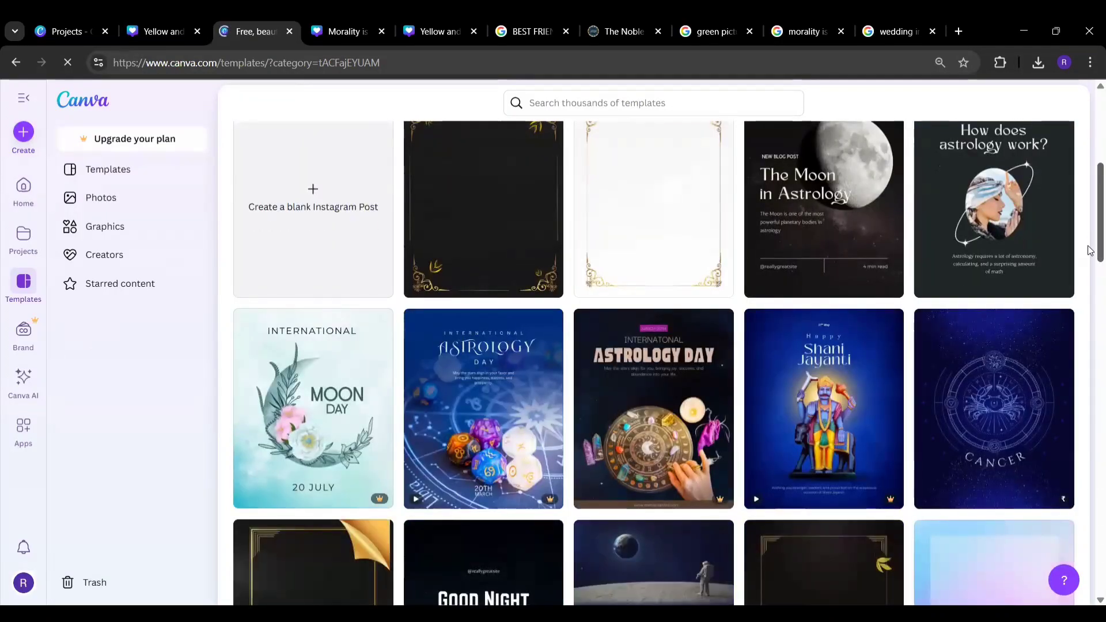
{"action": "scroll", "coordinate": [1091, 250], "scroll_direction": "down", "scroll_amount": 6}
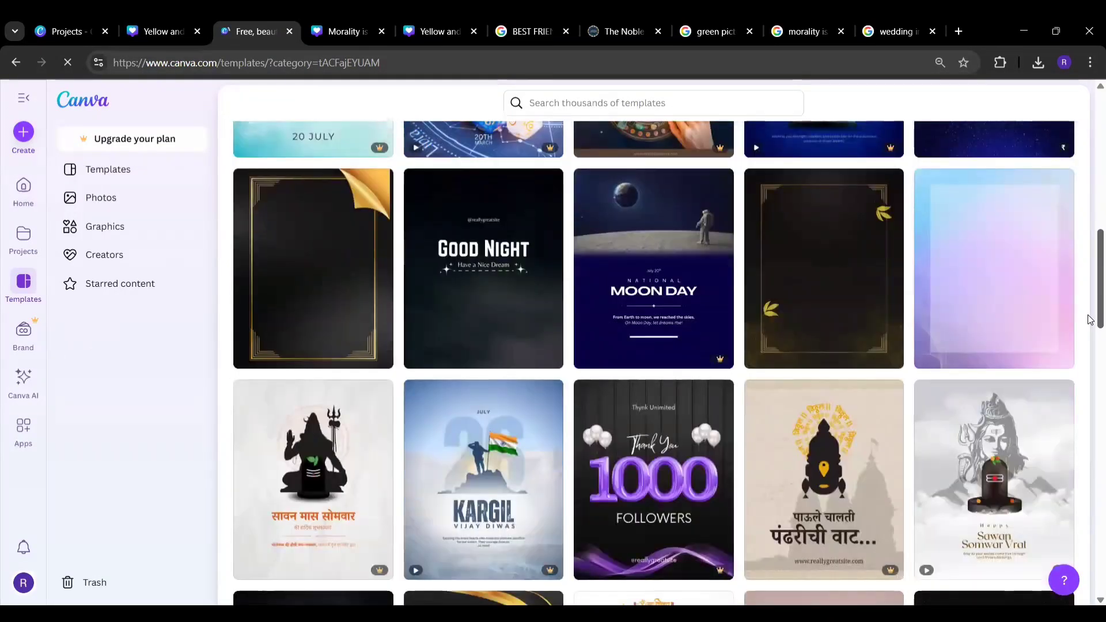
{"action": "scroll", "coordinate": [1091, 319], "scroll_direction": "down", "scroll_amount": 4}
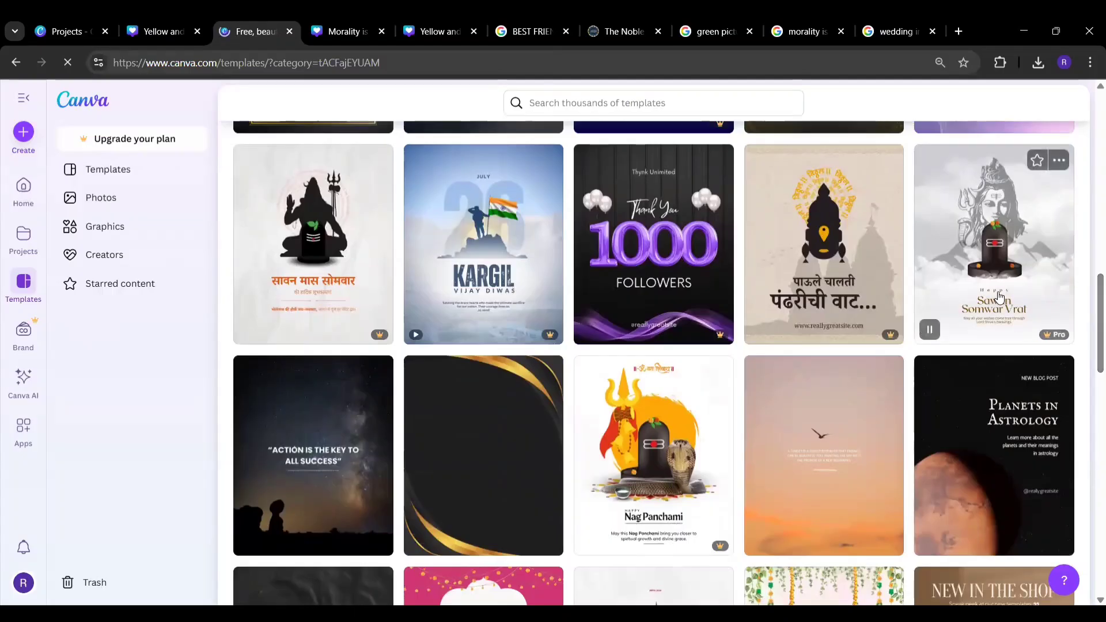
{"action": "left_click", "coordinate": [509, 246]}
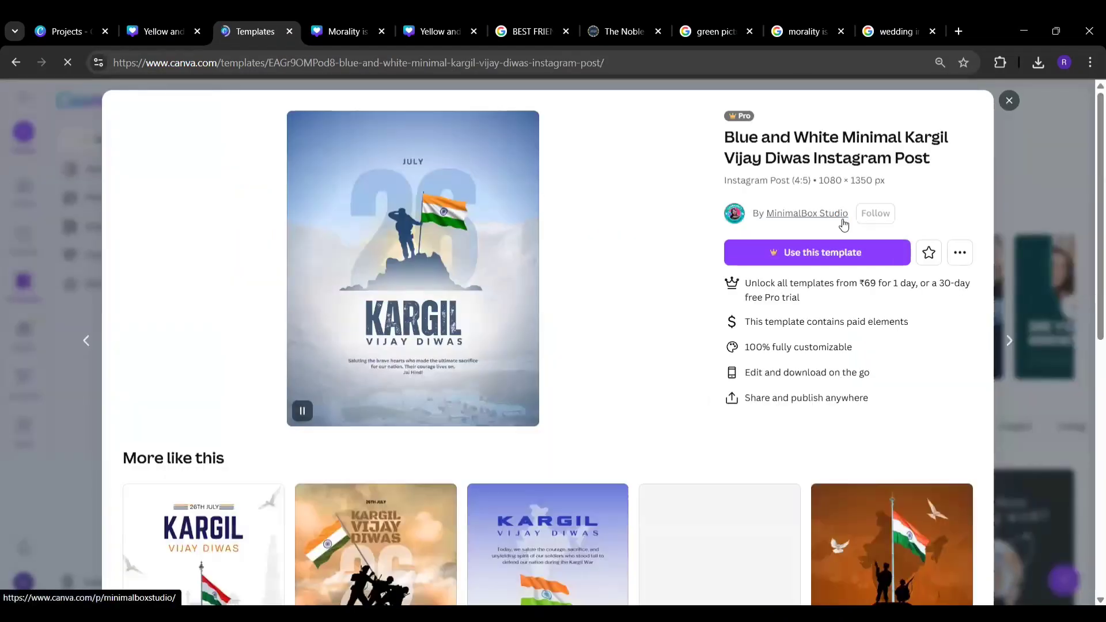
{"action": "left_click", "coordinate": [820, 250]}
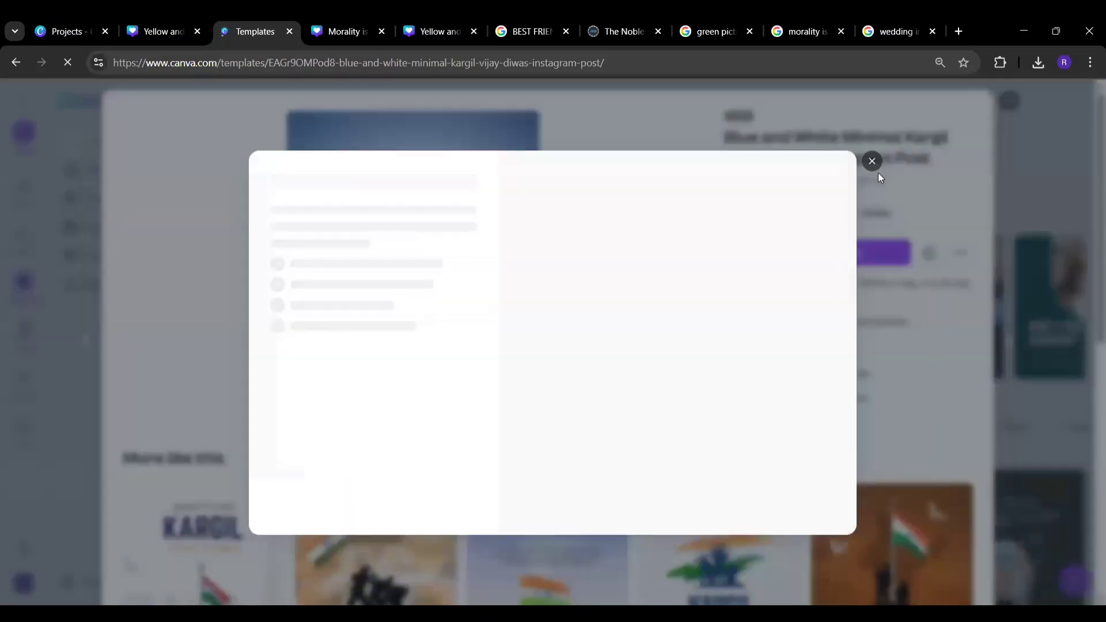
{"action": "left_click", "coordinate": [873, 164]}
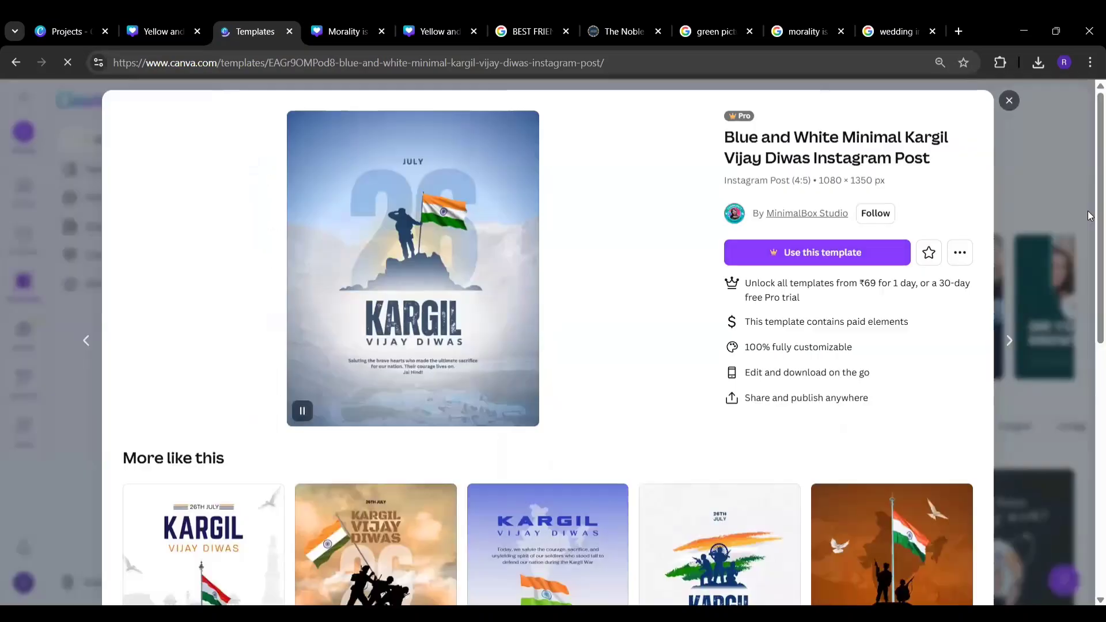
- Browse similar templates, open the Grey and Green Minimalist Global Energy Independence Day template for customising, and close that design again
{"action": "scroll", "coordinate": [1090, 281], "scroll_direction": "down", "scroll_amount": 5}
{"action": "scroll", "coordinate": [1091, 281], "scroll_direction": "down", "scroll_amount": 1}
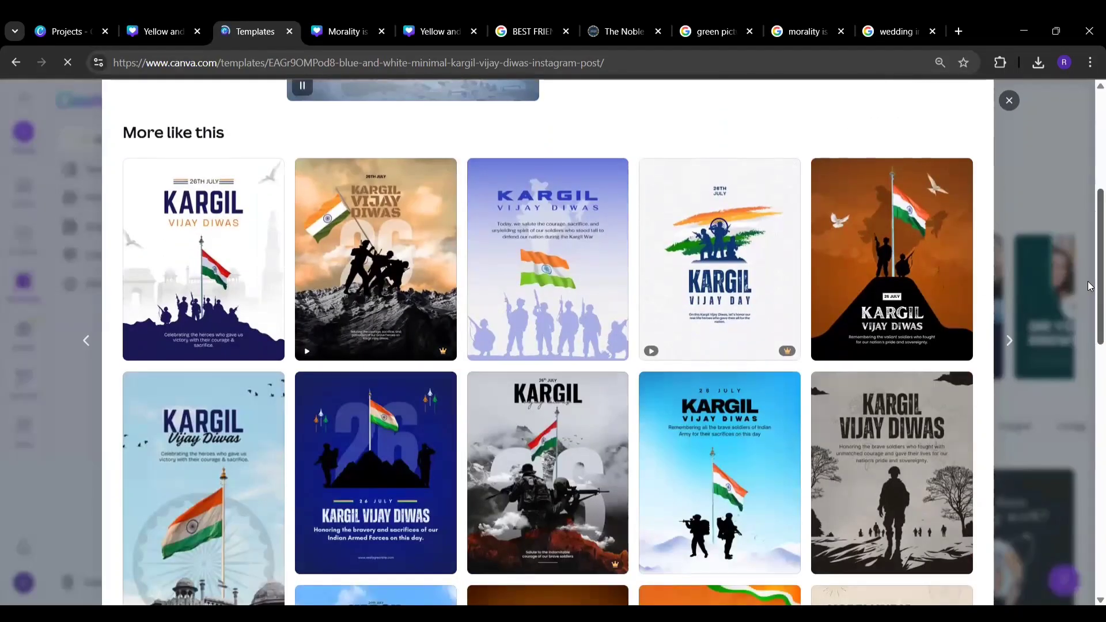
{"action": "scroll", "coordinate": [1090, 286], "scroll_direction": "down", "scroll_amount": 6}
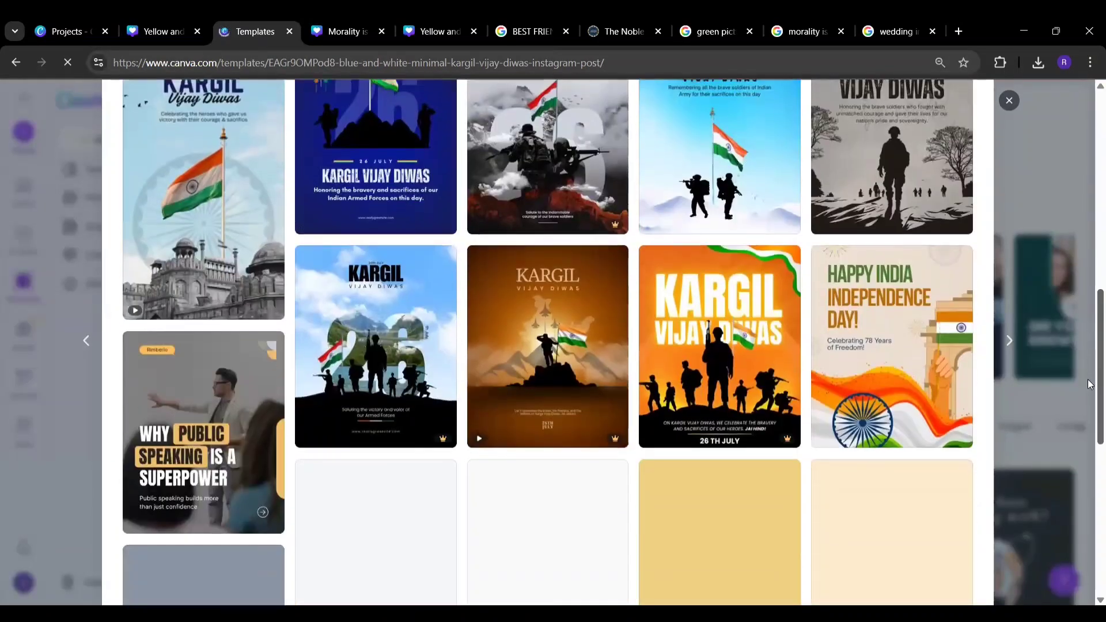
{"action": "scroll", "coordinate": [1091, 403], "scroll_direction": "down", "scroll_amount": 3}
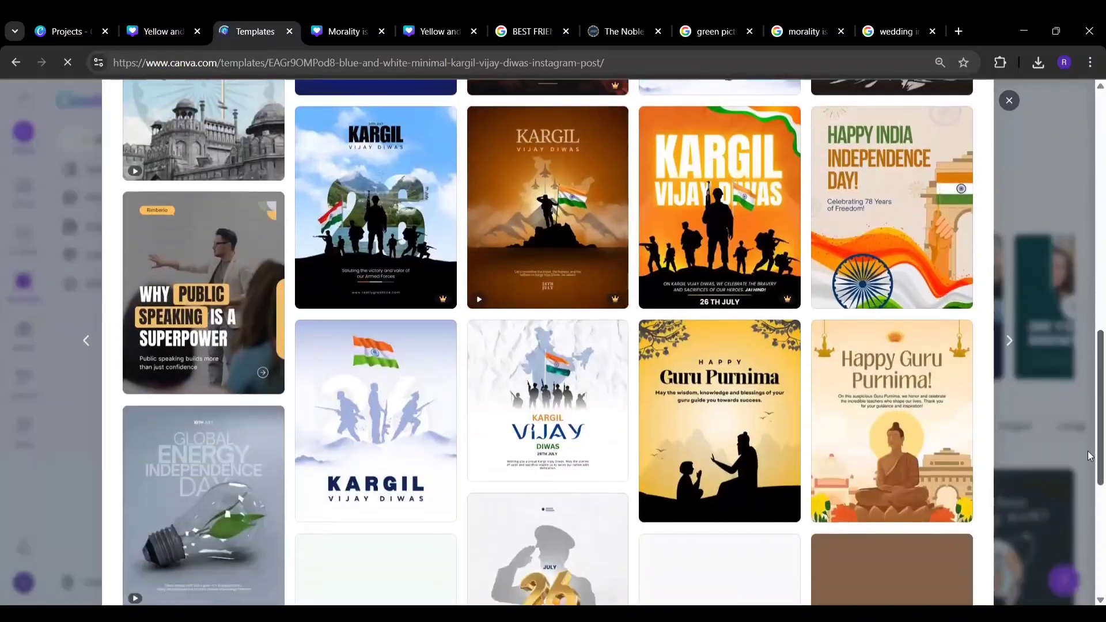
{"action": "scroll", "coordinate": [1090, 456], "scroll_direction": "down", "scroll_amount": 2}
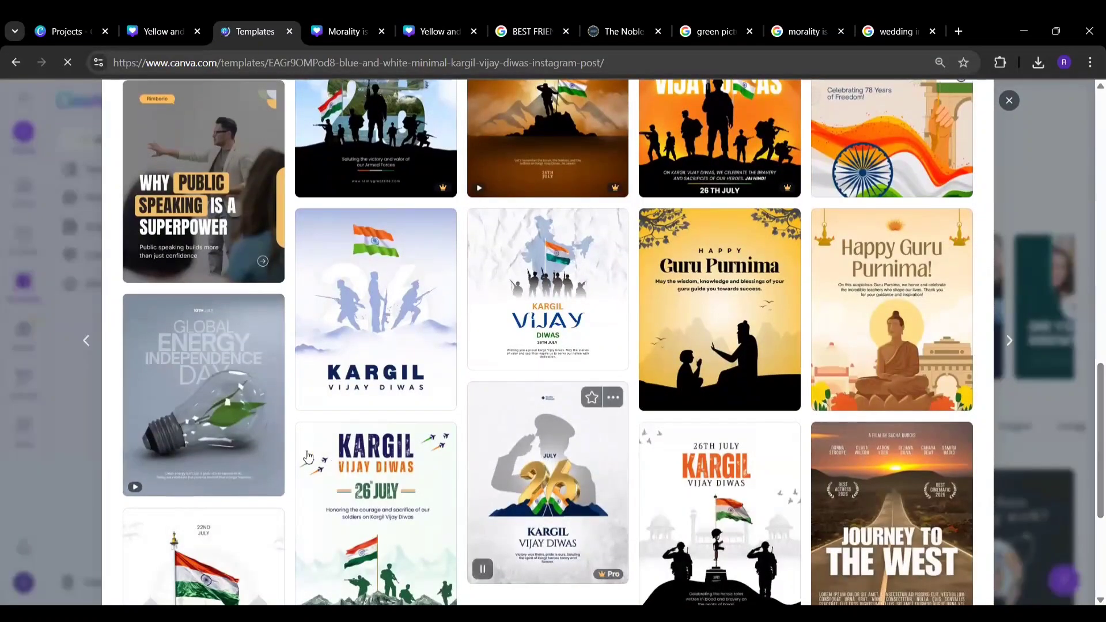
{"action": "left_click", "coordinate": [217, 370]}
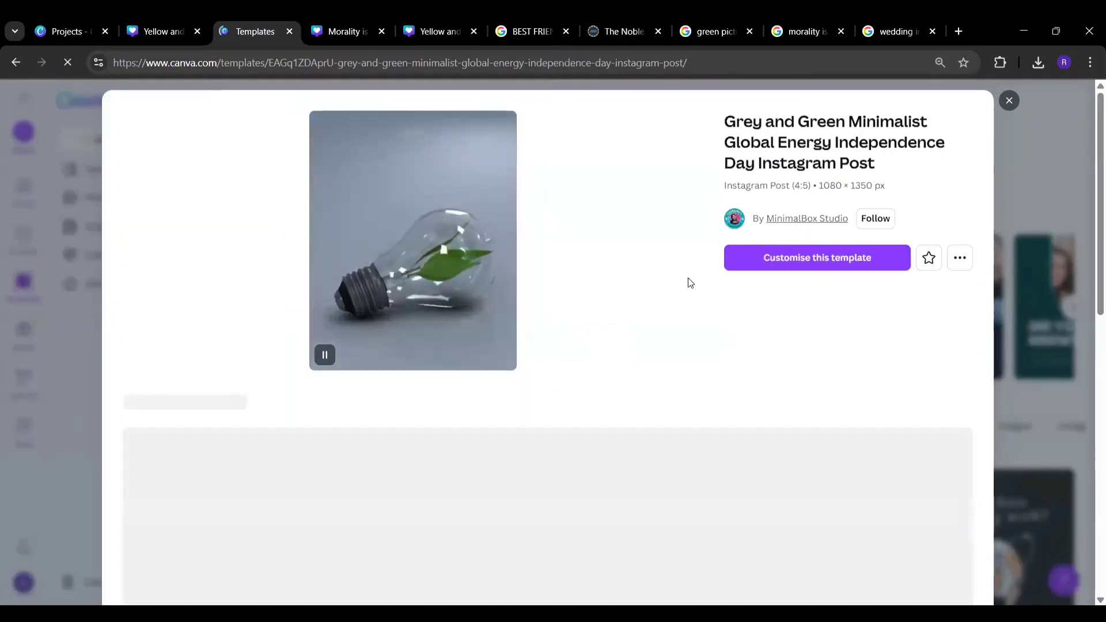
{"action": "left_click", "coordinate": [788, 255]}
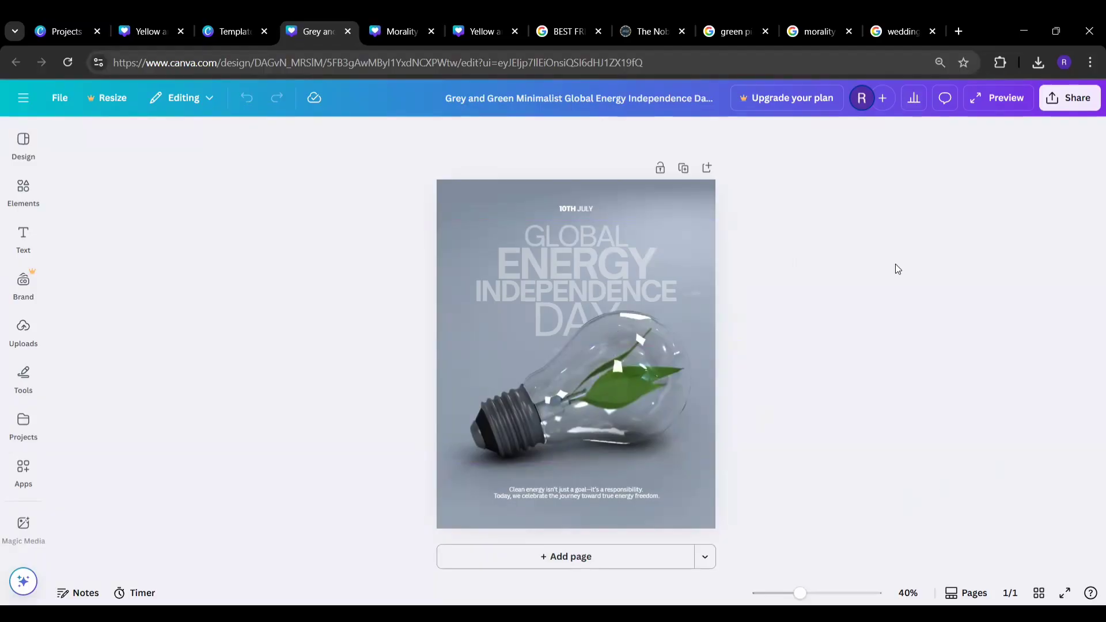
{"action": "left_click", "coordinate": [348, 32]}
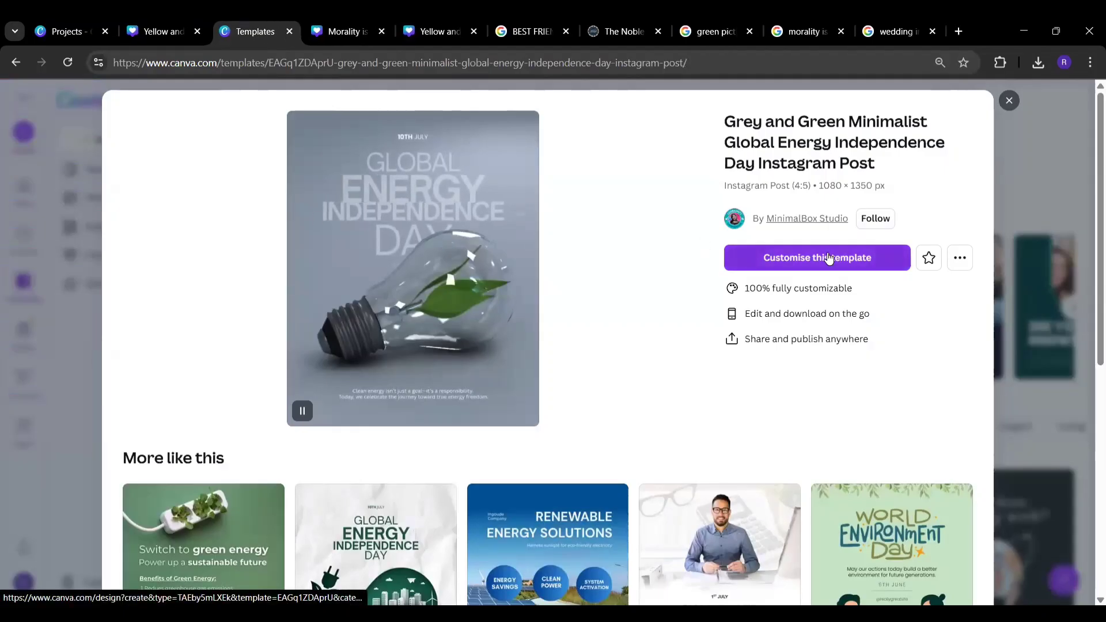
- Find the Green and Blue Illustrated World Environment Day template among the related ones and open it for customising
{"action": "scroll", "coordinate": [1090, 248], "scroll_direction": "down", "scroll_amount": 6}
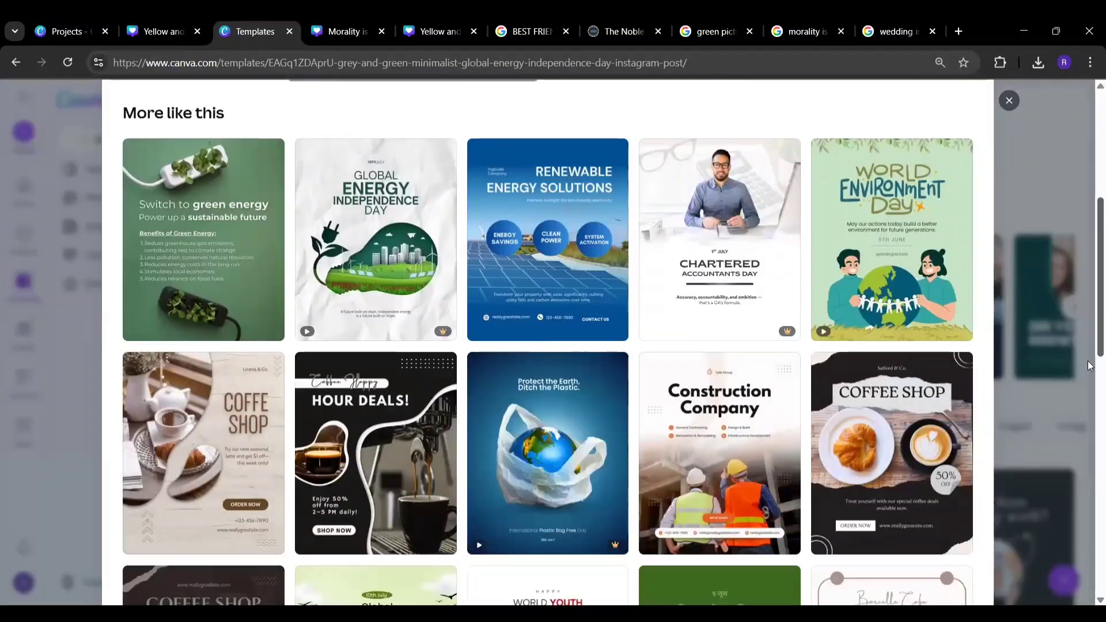
{"action": "scroll", "coordinate": [1090, 374], "scroll_direction": "down", "scroll_amount": 1}
{"action": "scroll", "coordinate": [1090, 385], "scroll_direction": "up", "scroll_amount": 1}
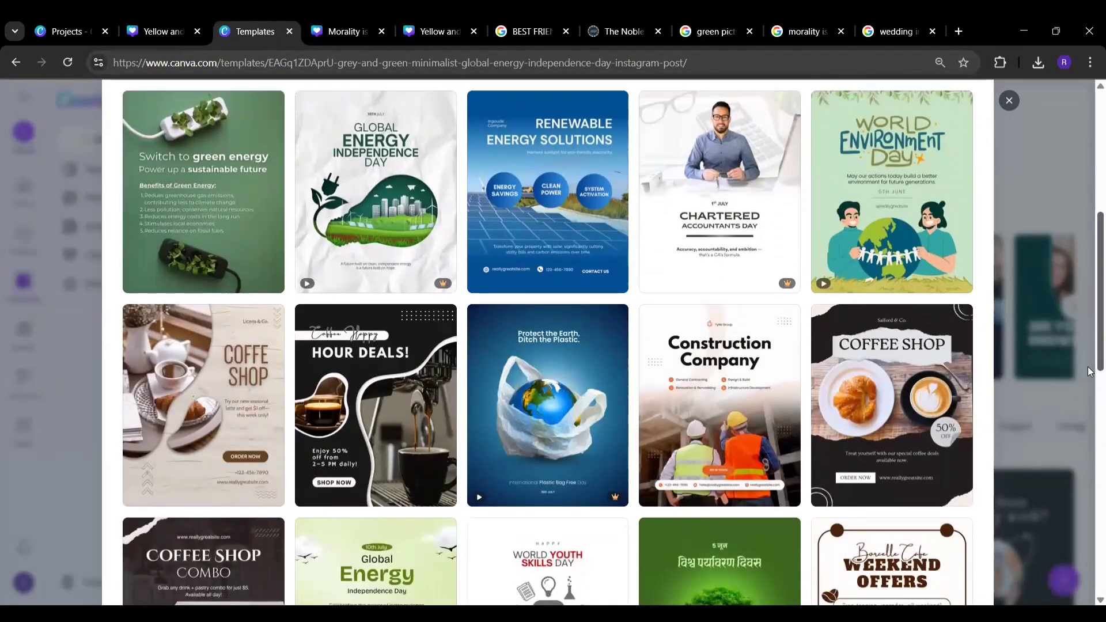
{"action": "left_click", "coordinate": [903, 250]}
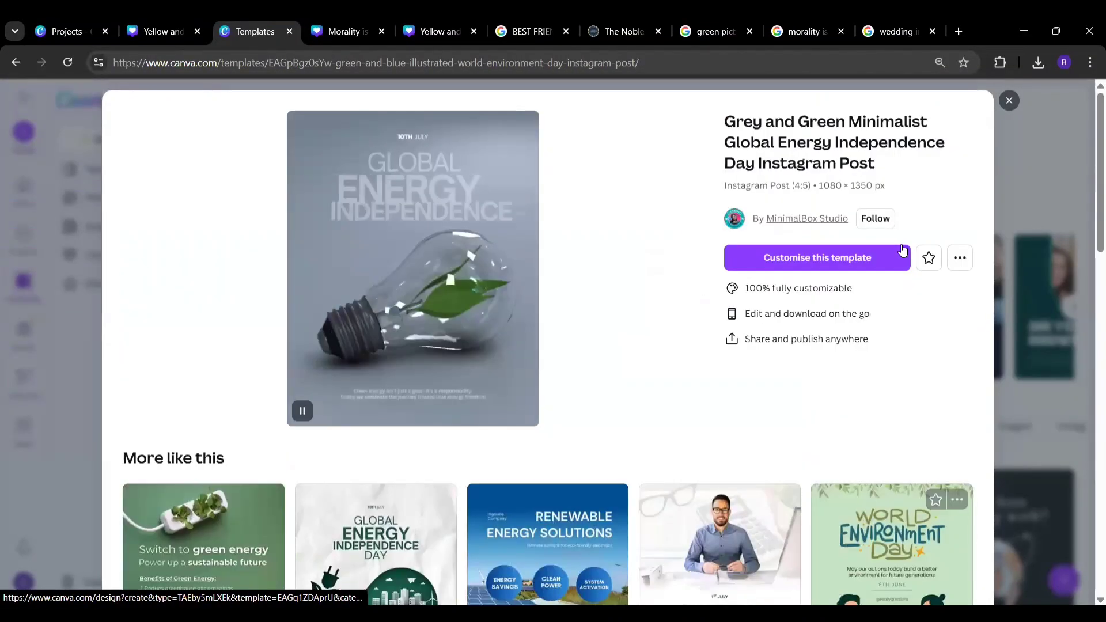
{"action": "left_click", "coordinate": [843, 243]}
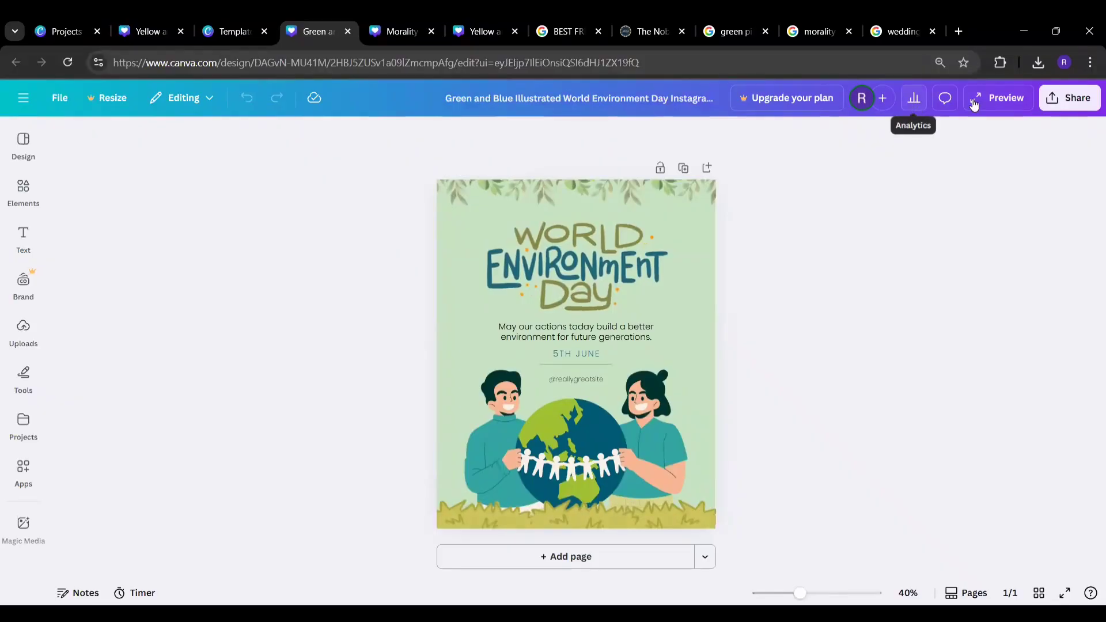
- Check the sharing options of the World Environment Day design, play its animation full screen and close the preview
{"action": "left_click", "coordinate": [1064, 99]}
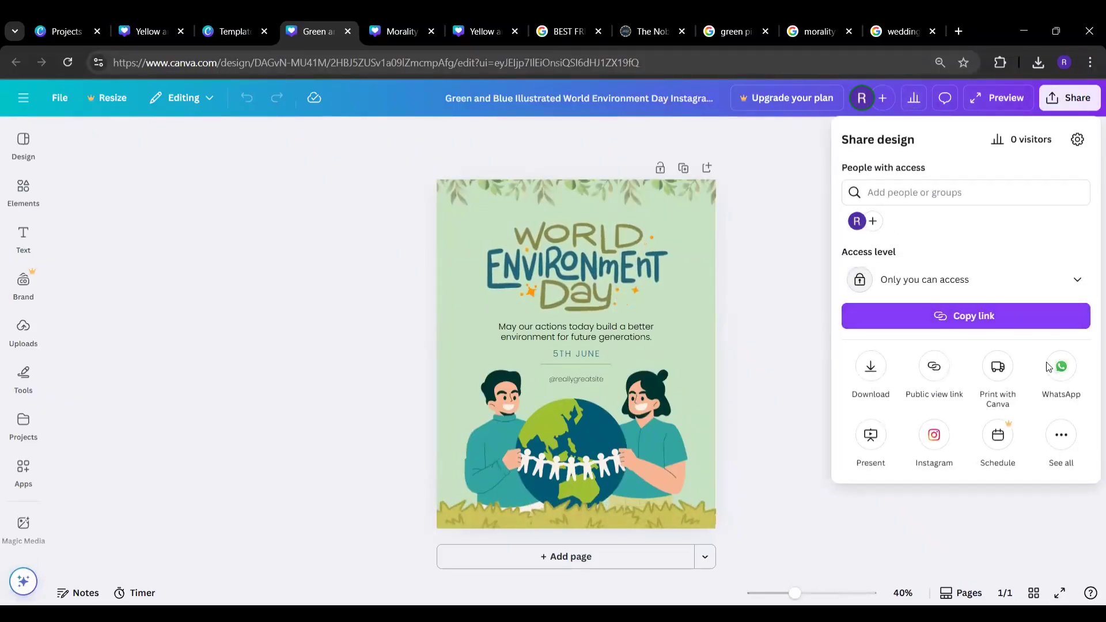
{"action": "left_click", "coordinate": [711, 375]}
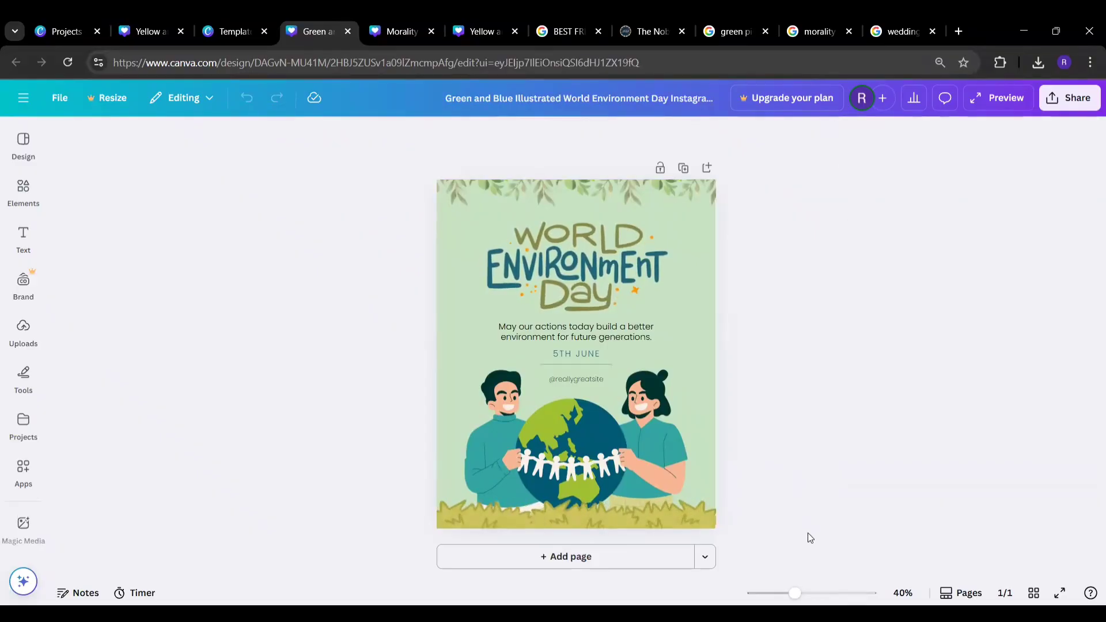
{"action": "left_click", "coordinate": [694, 317]}
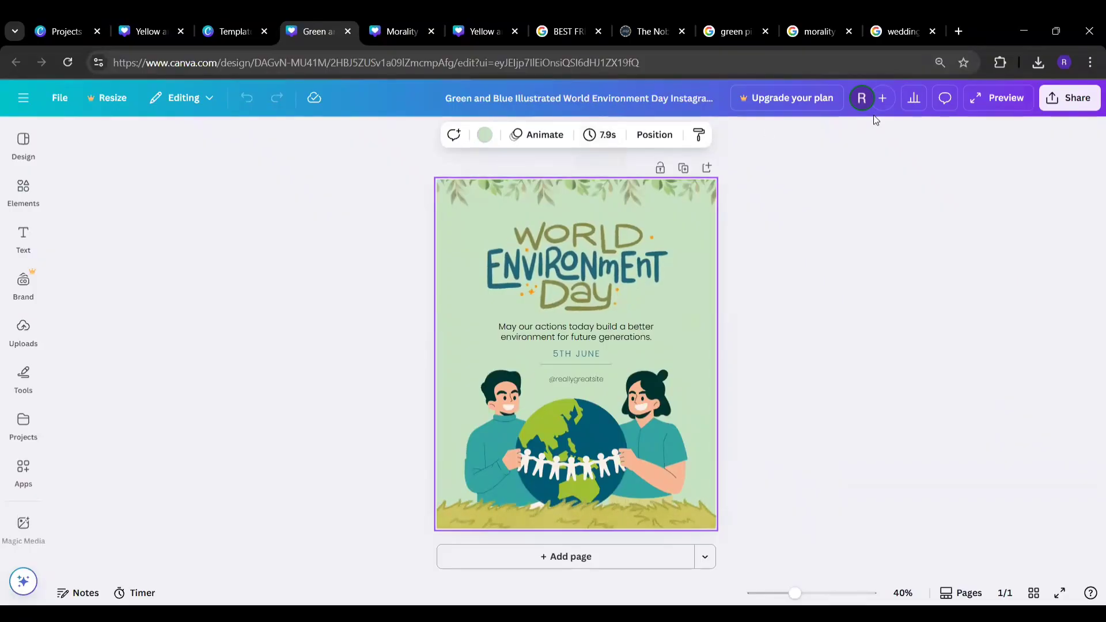
{"action": "left_click", "coordinate": [1061, 595]}
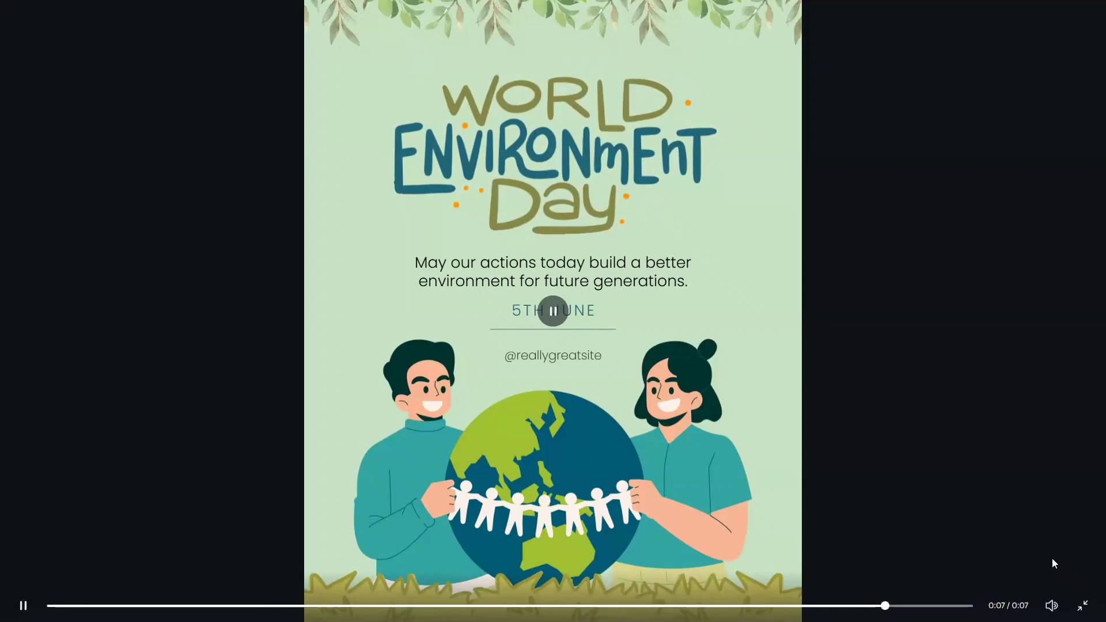
{"action": "key", "text": "Escape"}
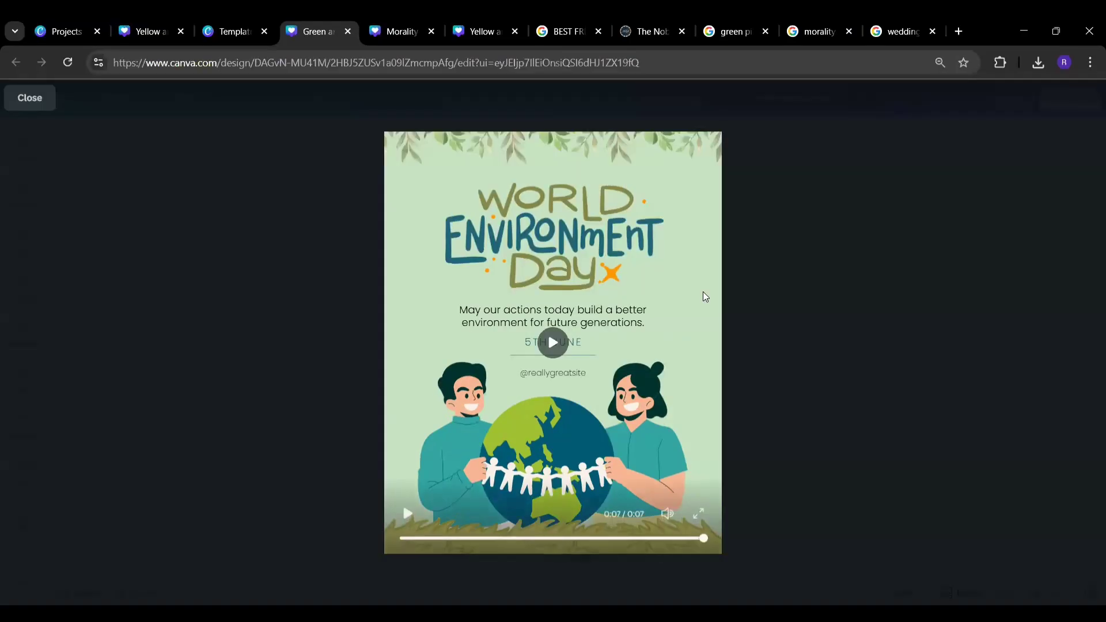
{"action": "left_click", "coordinate": [34, 100]}
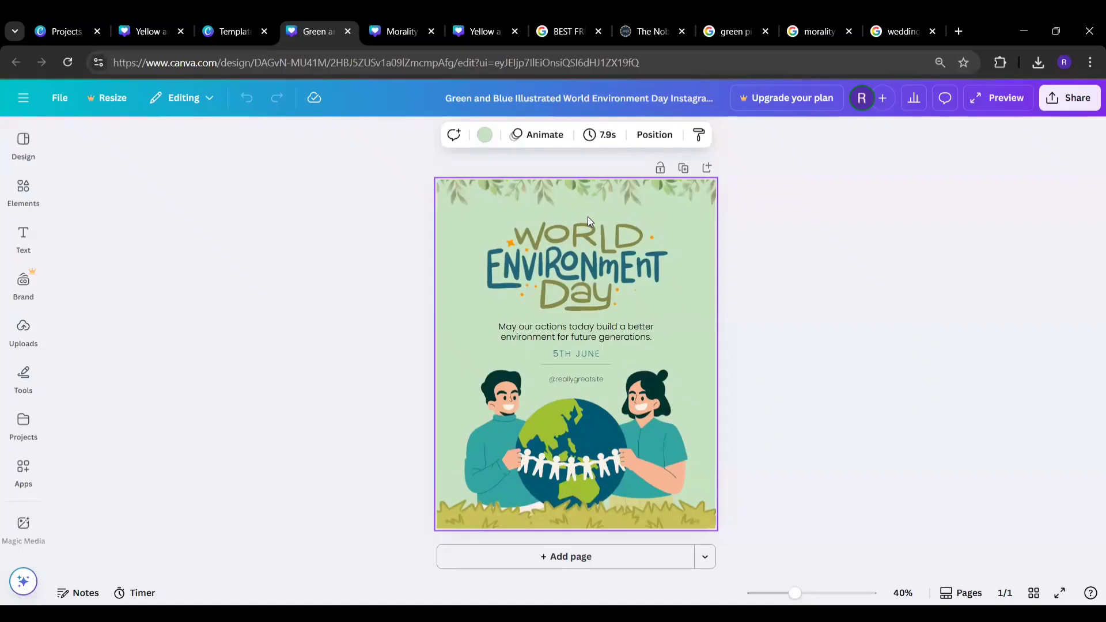
- Change the date line on the World Environment Day design to "5TH AUG"
{"action": "left_click", "coordinate": [572, 252]}
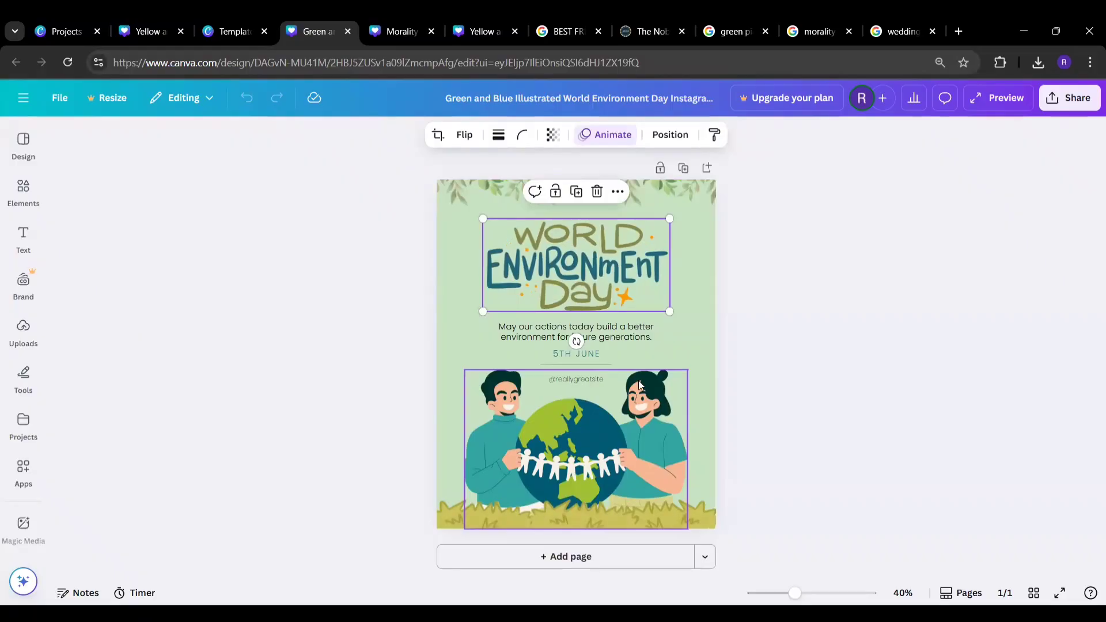
{"action": "left_click", "coordinate": [587, 354]}
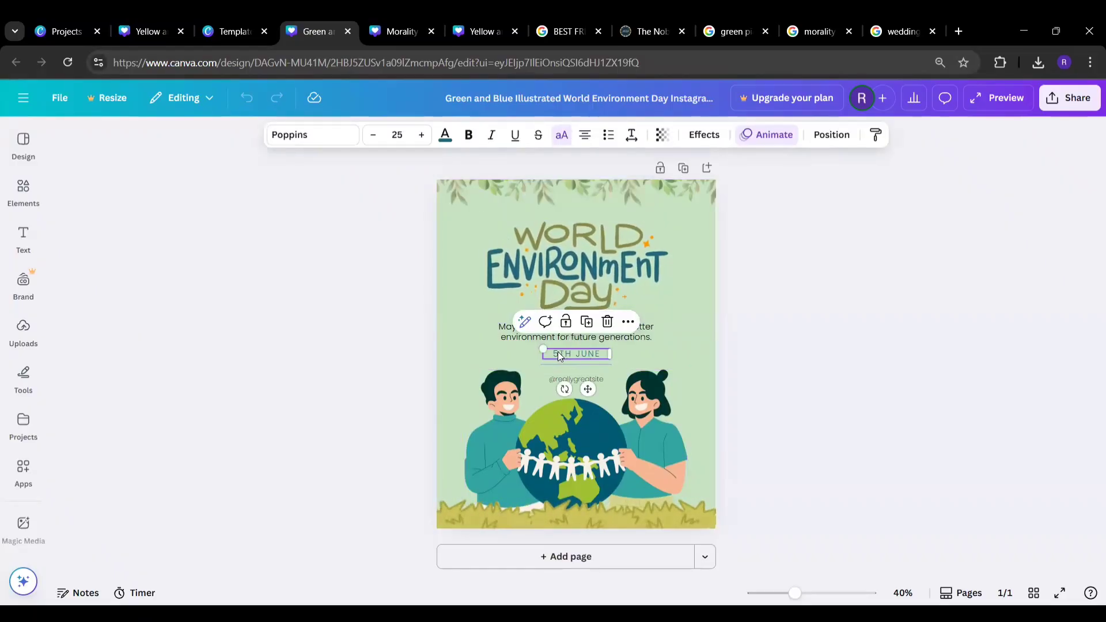
{"action": "double_click", "coordinate": [558, 355]}
{"action": "left_click", "coordinate": [604, 351]}
{"action": "key", "text": "BackSpace"}
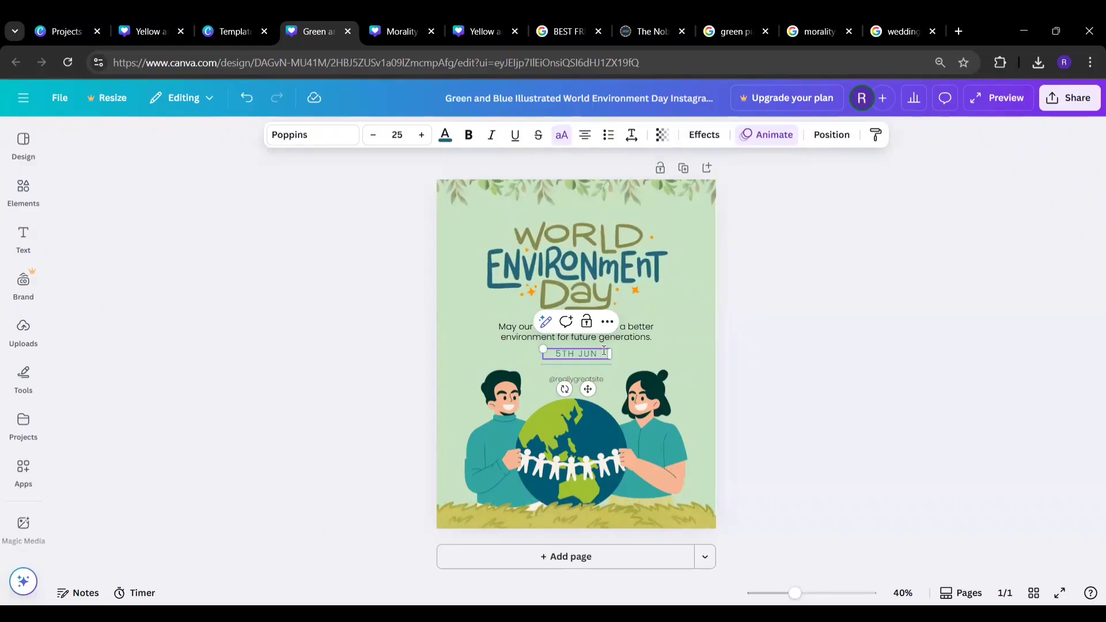
{"action": "key", "text": "BackSpace"}
{"action": "key", "text": "BackSpace"}
{"action": "key", "text": "BackSpace"}
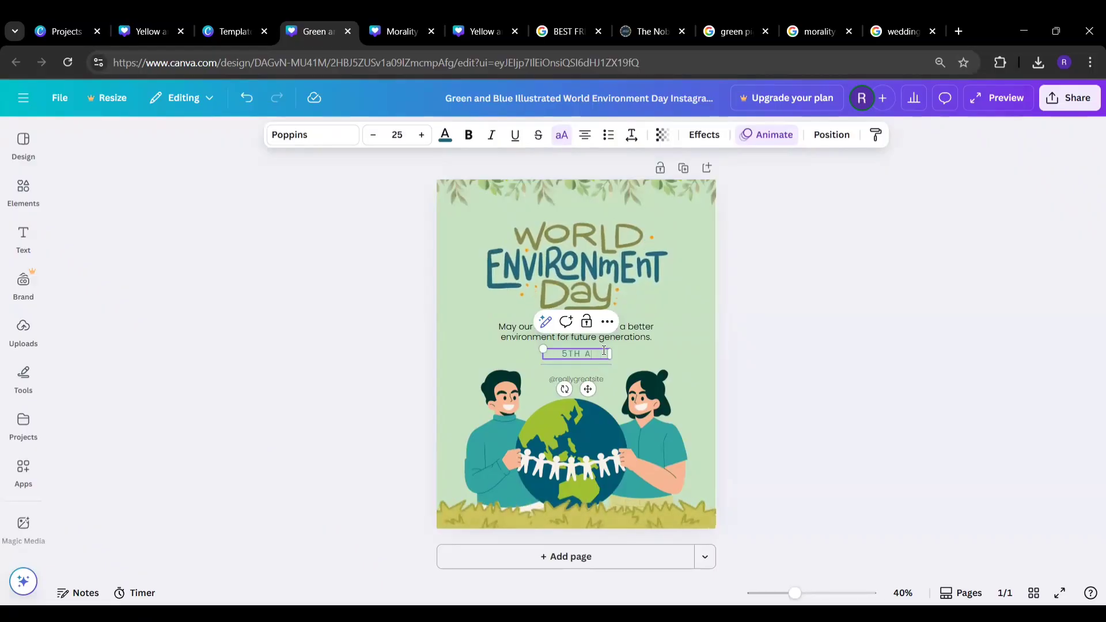
{"action": "left_click", "coordinate": [949, 372]}
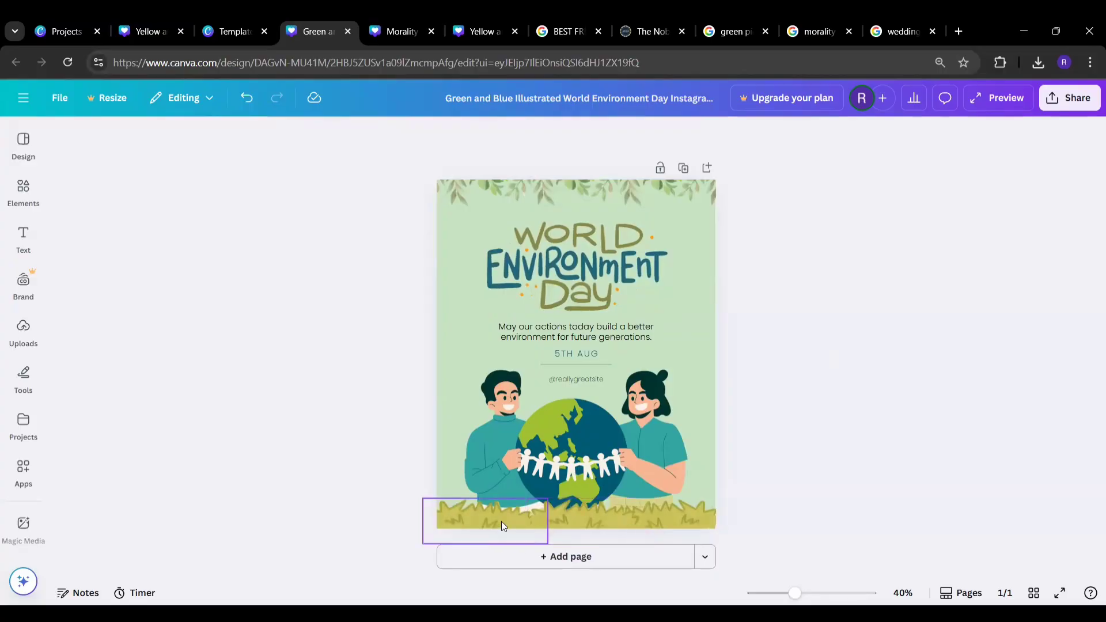
- Set the page timing of the World Environment Day design to 30.0 seconds
{"action": "left_click", "coordinate": [712, 324]}
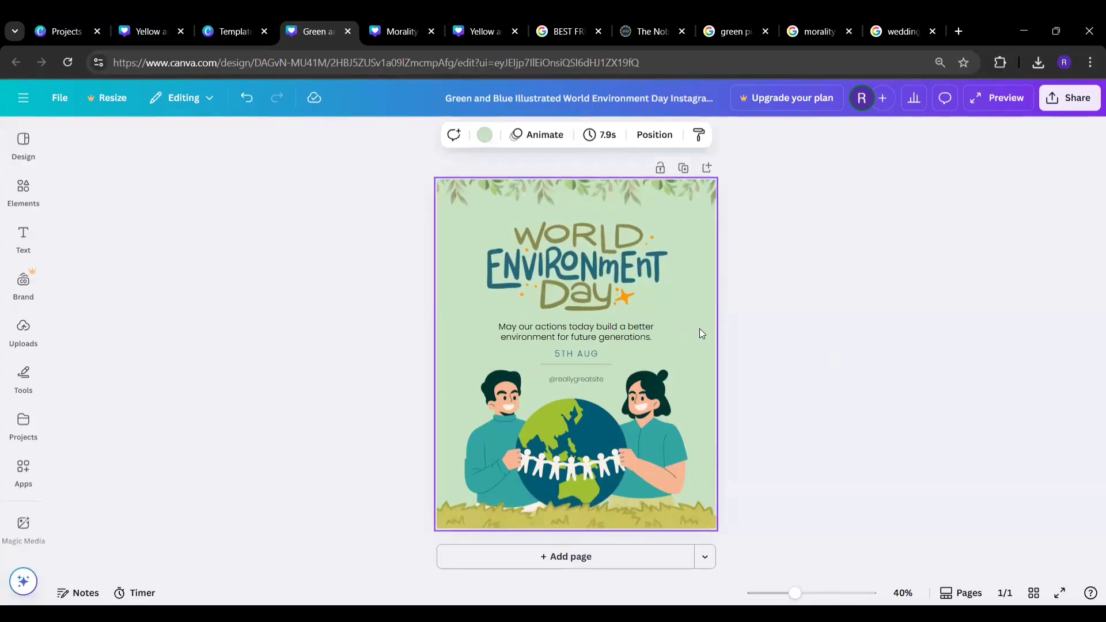
{"action": "left_click", "coordinate": [613, 137]}
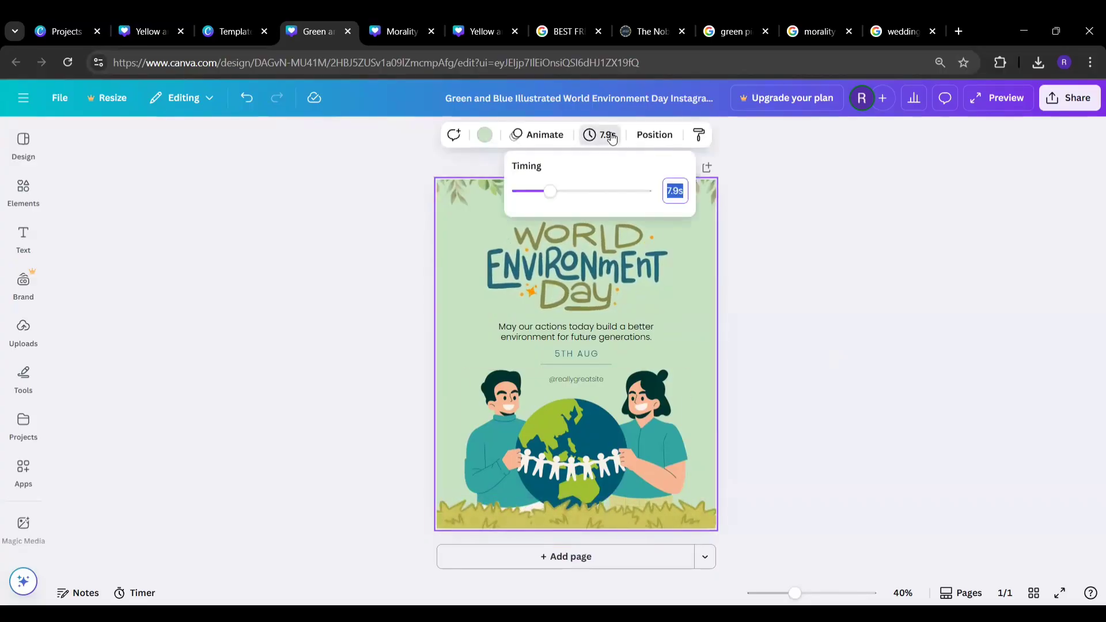
{"action": "left_click_drag", "start_coordinate": [564, 196], "coordinate": [614, 193]}
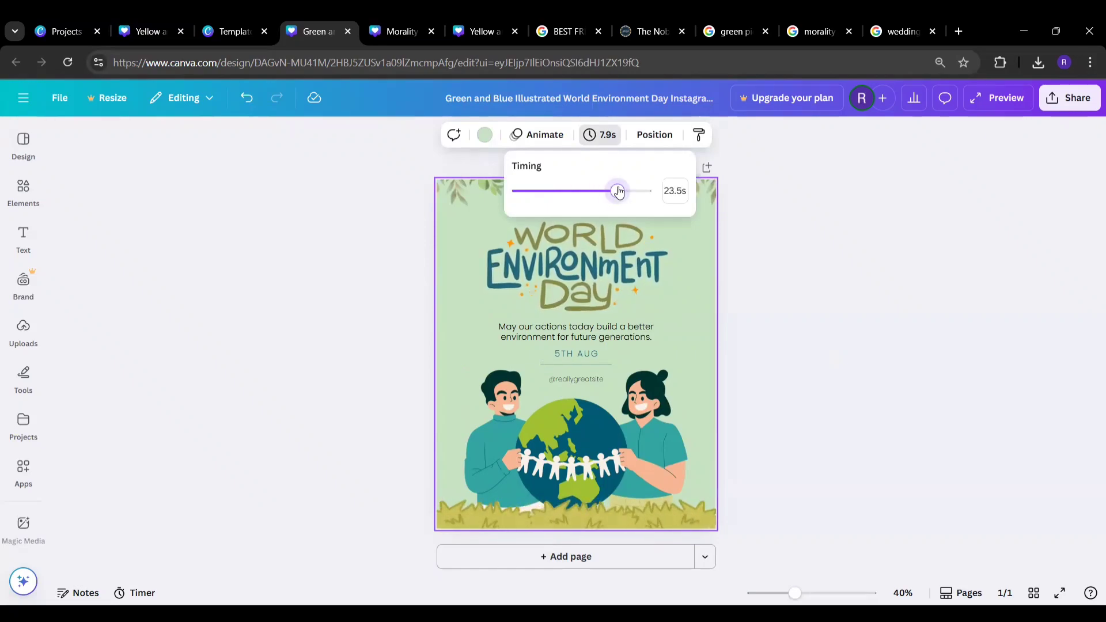
{"action": "mouse_move", "coordinate": [620, 192]}
{"action": "left_mouse_down"}
{"action": "mouse_move", "coordinate": [584, 202]}
{"action": "mouse_move", "coordinate": [615, 200]}
{"action": "mouse_move", "coordinate": [394, 198]}
{"action": "mouse_move", "coordinate": [615, 199]}
{"action": "left_mouse_up"}
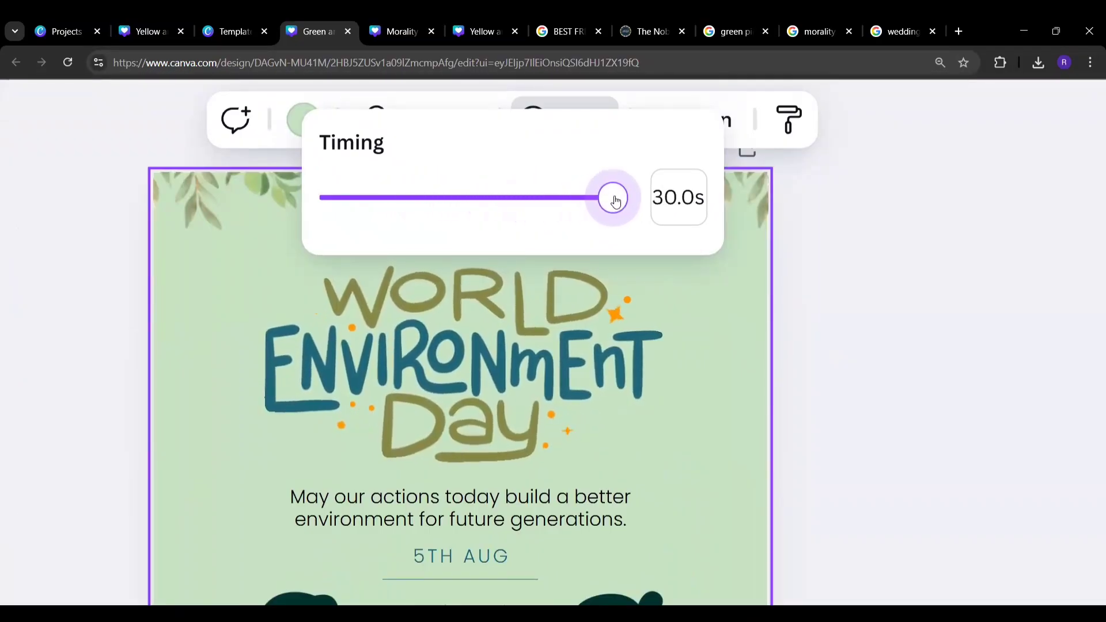
{"action": "left_click", "coordinate": [991, 281]}
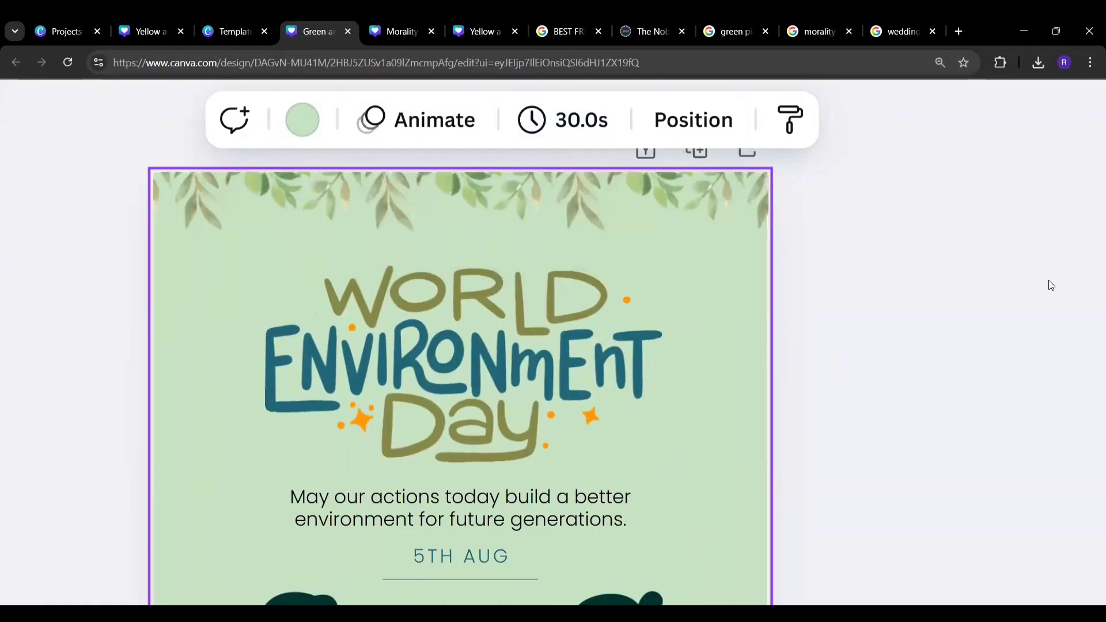
- Play the lengthened World Environment Day animation full screen and close the preview
{"action": "scroll", "coordinate": [938, 279], "scroll_direction": "down", "scroll_amount": 5}
{"action": "scroll", "coordinate": [939, 281], "scroll_direction": "down", "scroll_amount": 2}
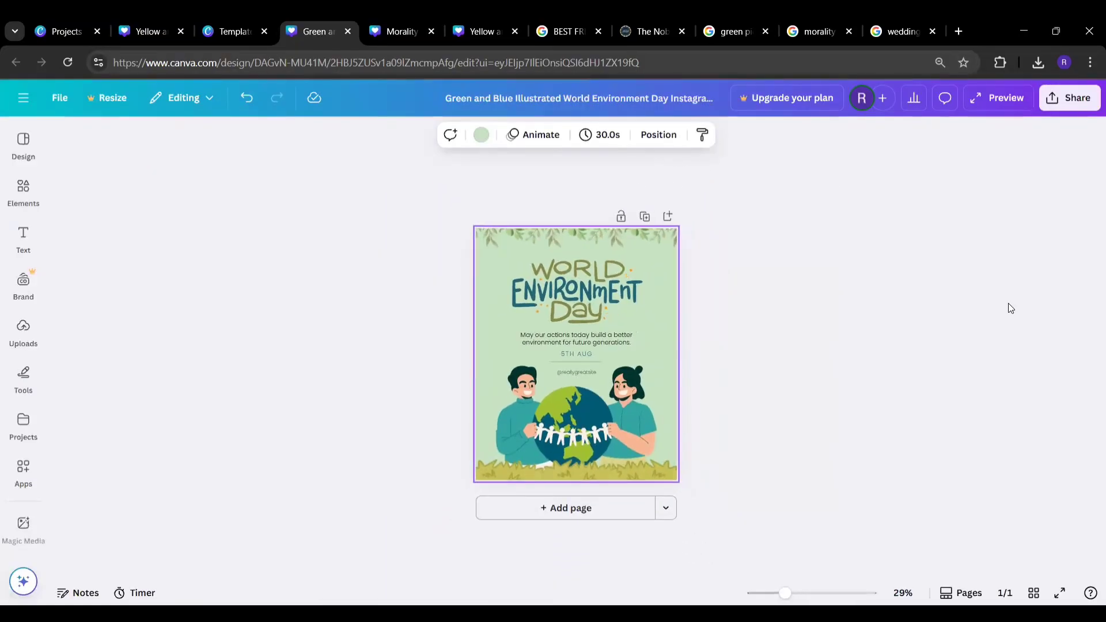
{"action": "left_click", "coordinate": [1062, 594]}
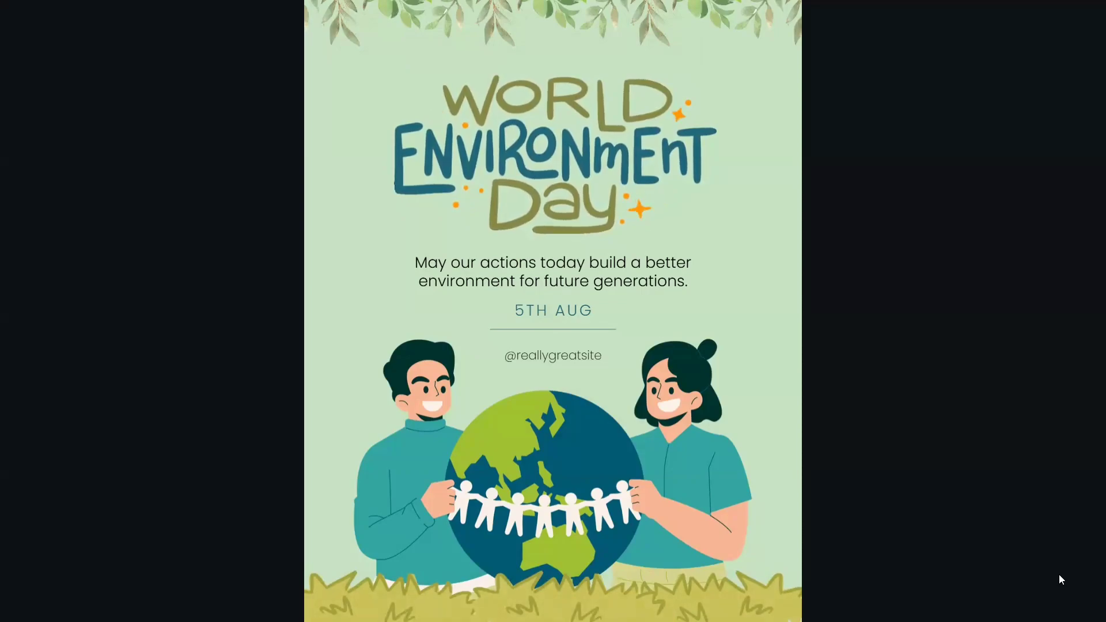
{"action": "key", "text": "Escape"}
- Look through the suggested element categories available for the design
{"action": "left_click", "coordinate": [29, 99]}
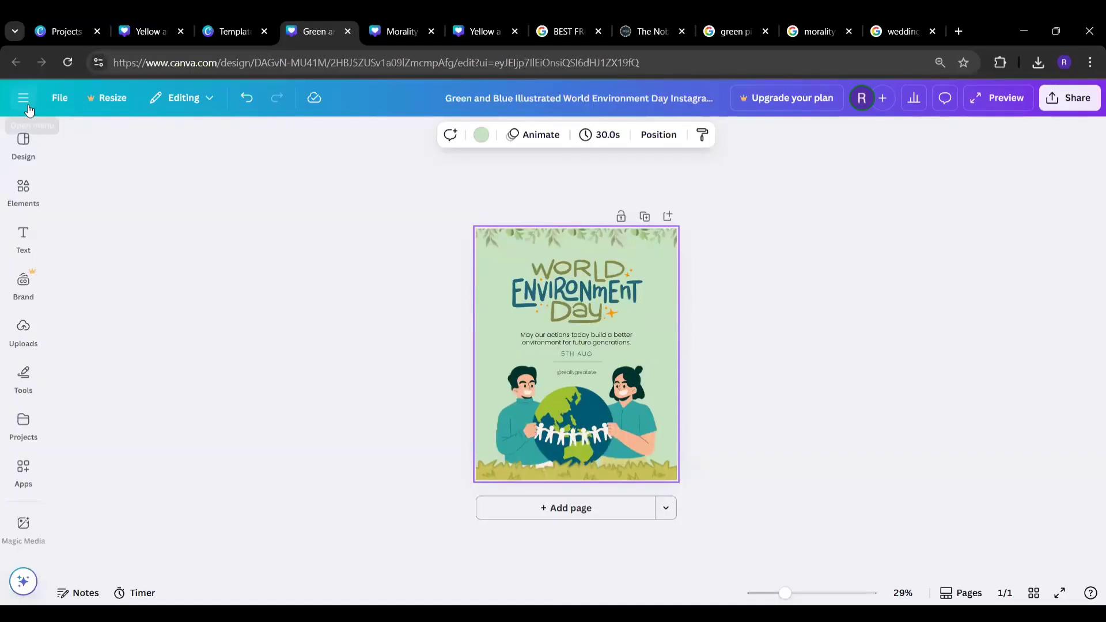
{"action": "left_click", "coordinate": [24, 193]}
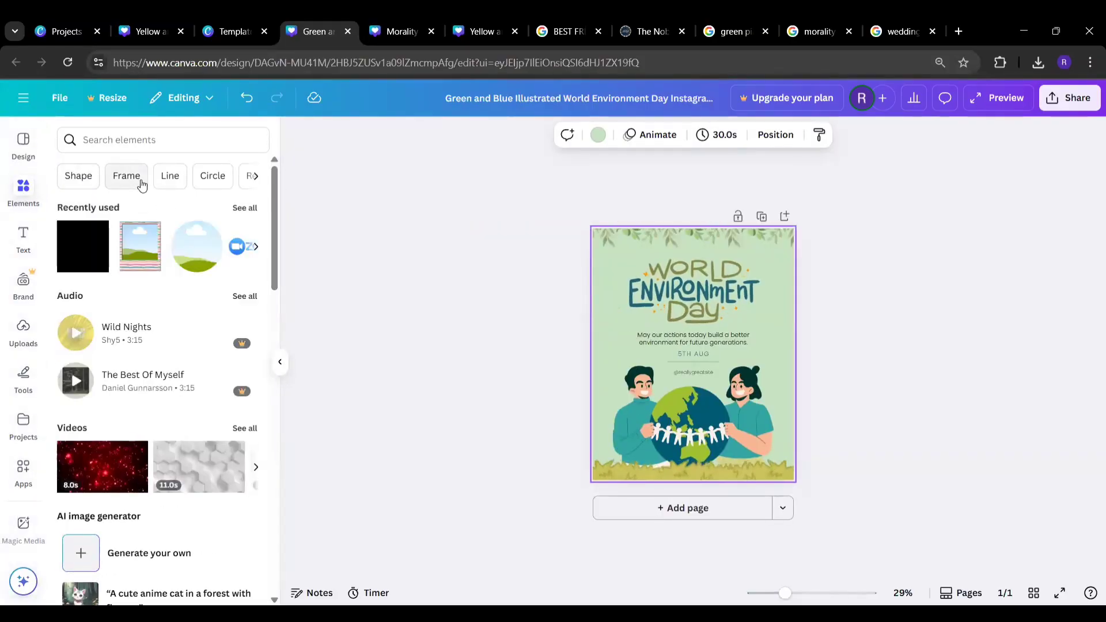
{"action": "left_click", "coordinate": [259, 182]}
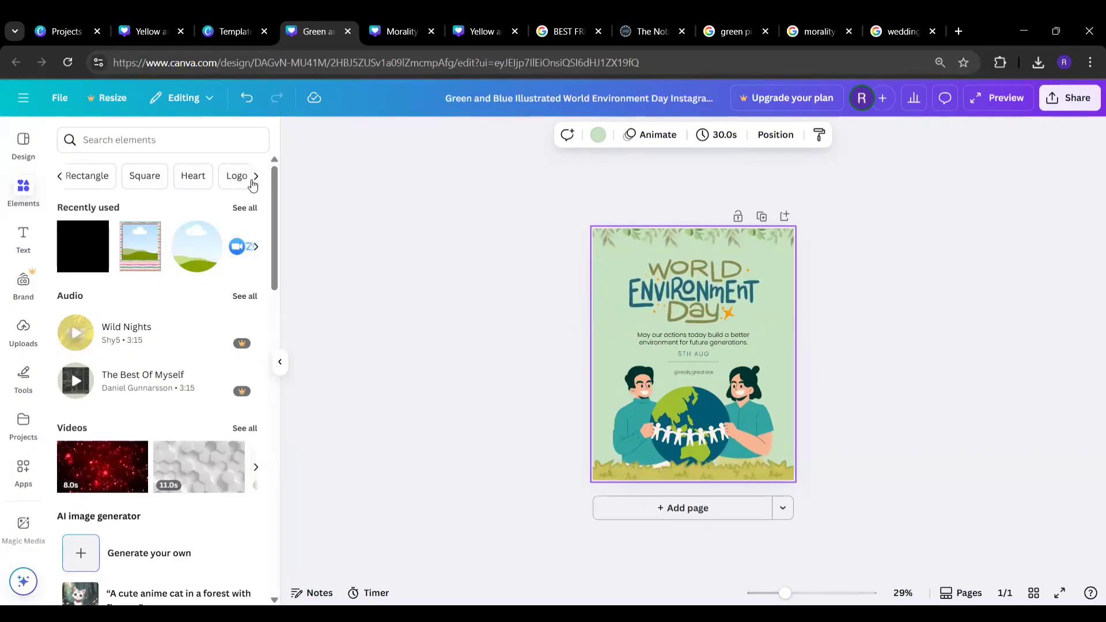
{"action": "left_click", "coordinate": [253, 184]}
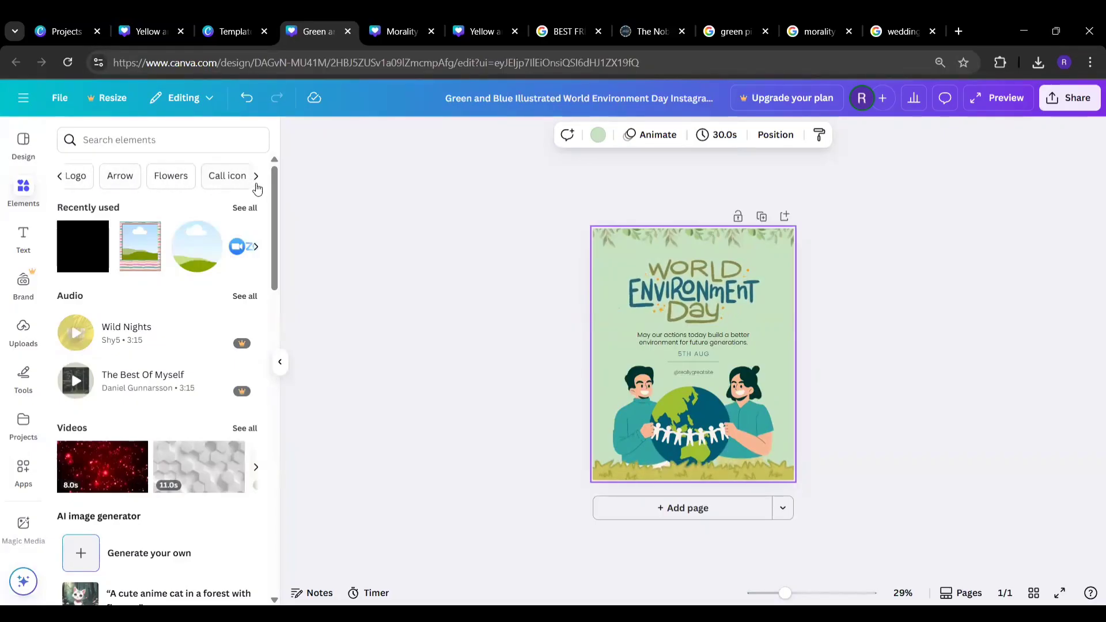
{"action": "left_click", "coordinate": [257, 185]}
{"action": "left_click", "coordinate": [258, 184]}
{"action": "left_click", "coordinate": [258, 184]}
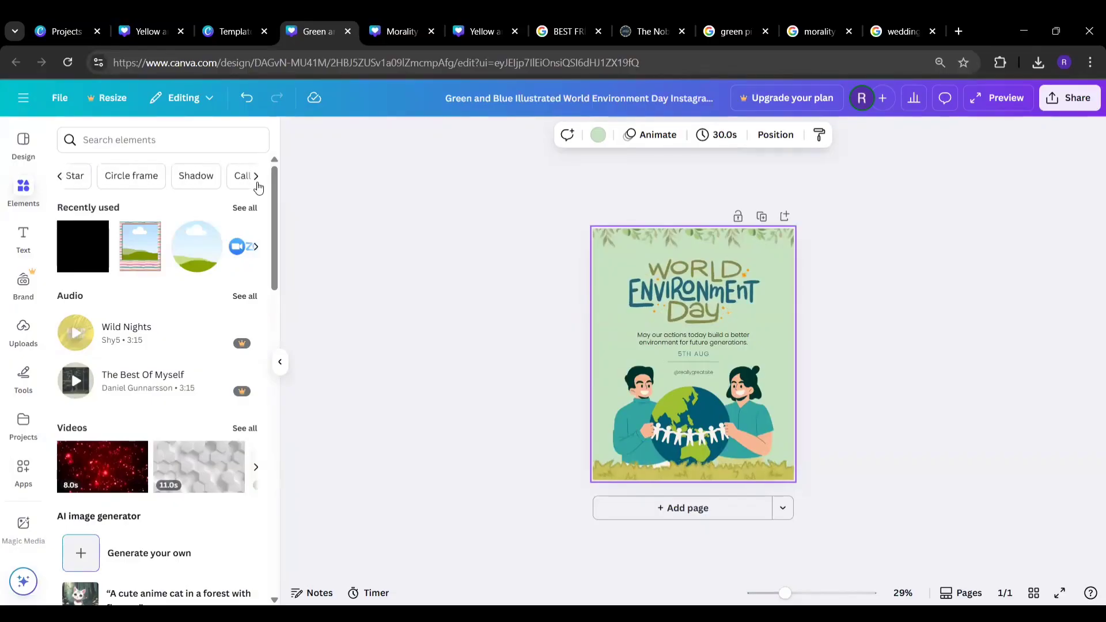
{"action": "left_click", "coordinate": [257, 184]}
{"action": "left_click", "coordinate": [258, 185]}
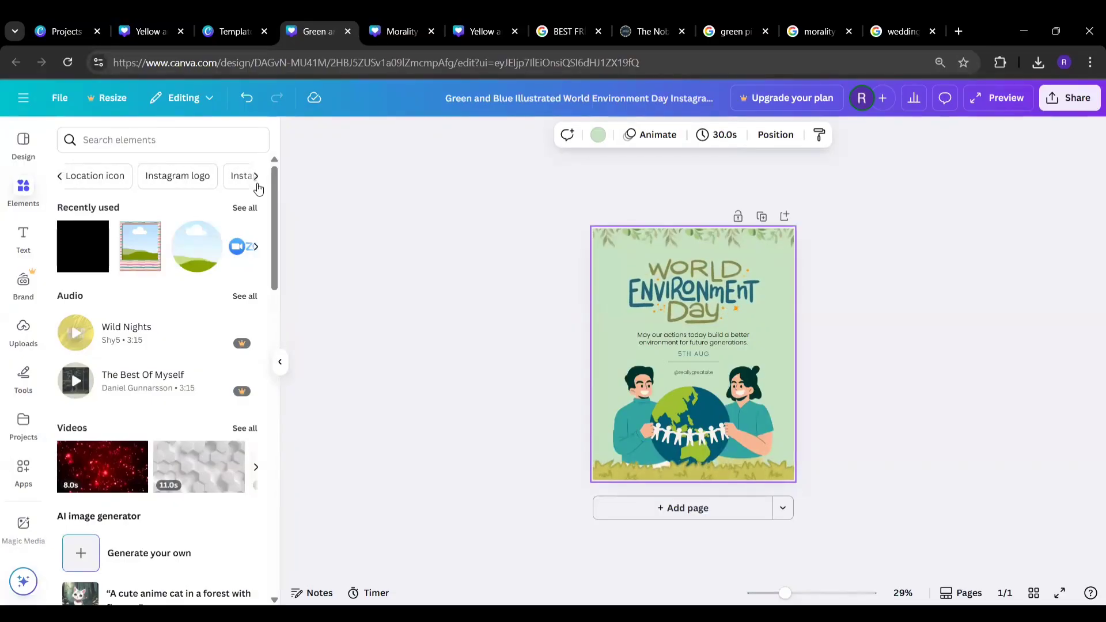
{"action": "left_click", "coordinate": [258, 184]}
- Search the elements for "audio" and narrow the search to "Free audio happy"
{"action": "left_click", "coordinate": [175, 140]}
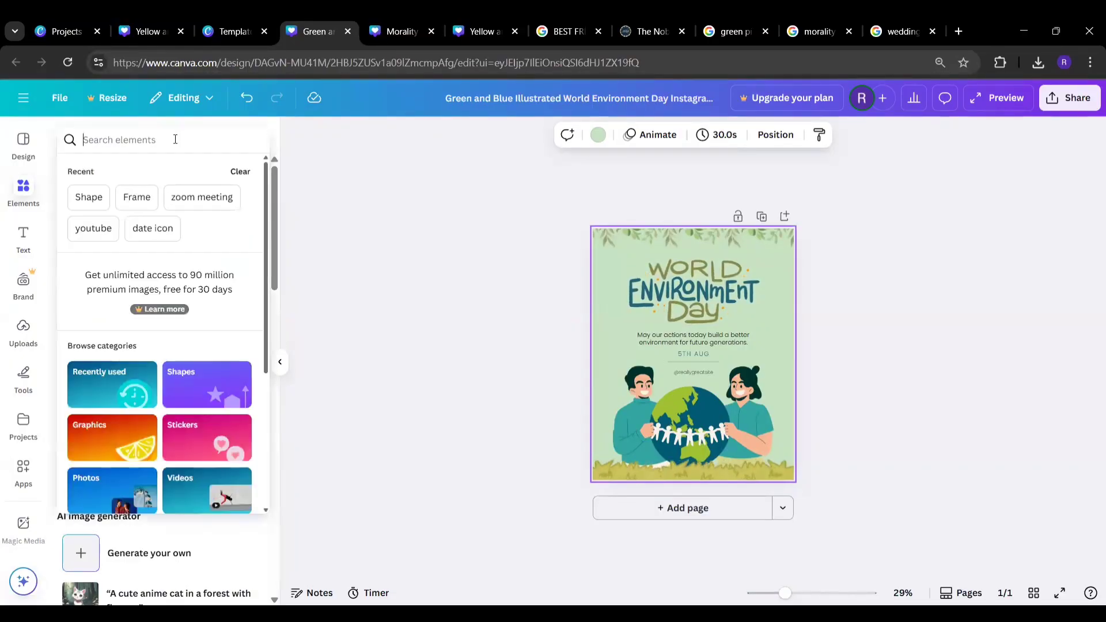
{"action": "type", "text": "audio"}
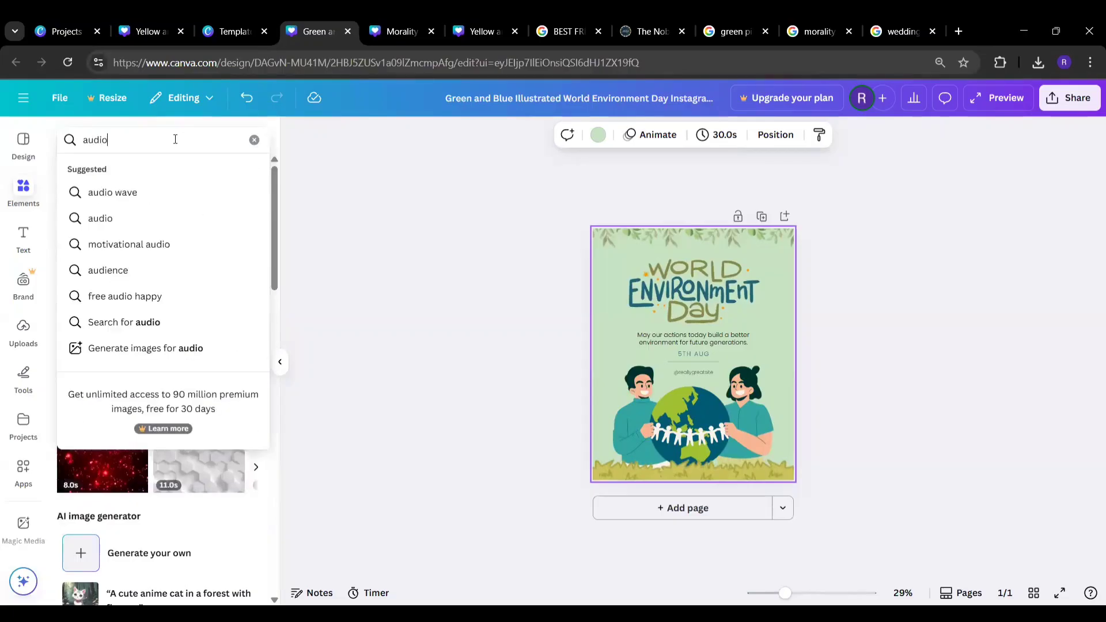
{"action": "key", "text": "Return"}
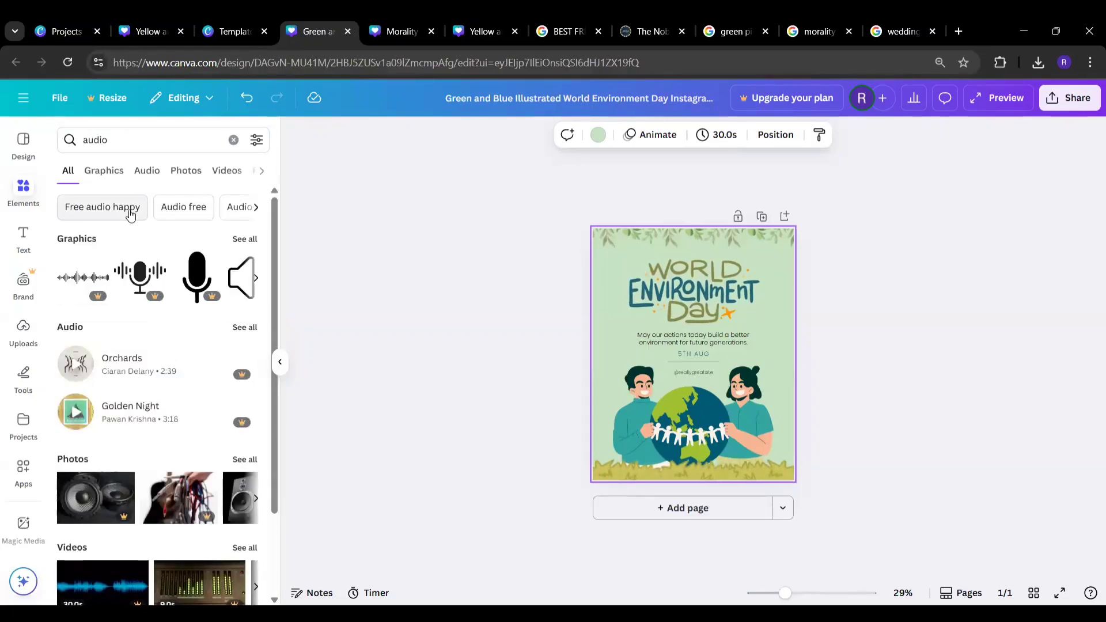
{"action": "left_click", "coordinate": [130, 209]}
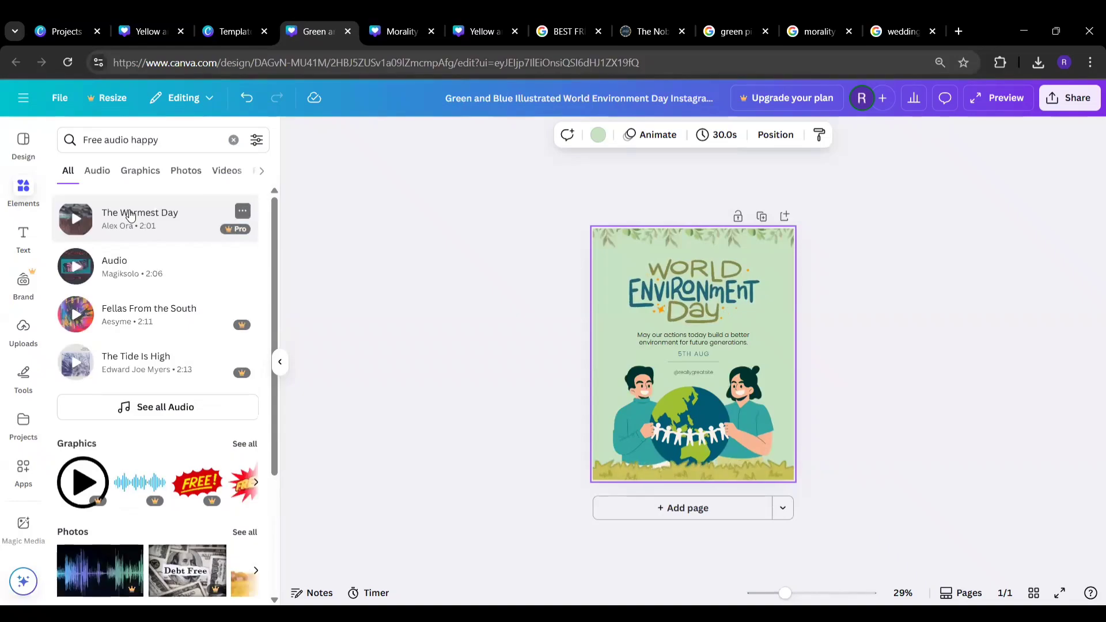
- Listen to the track "The Warmest Day", add it to the design and stop its playback
{"action": "left_click", "coordinate": [81, 226]}
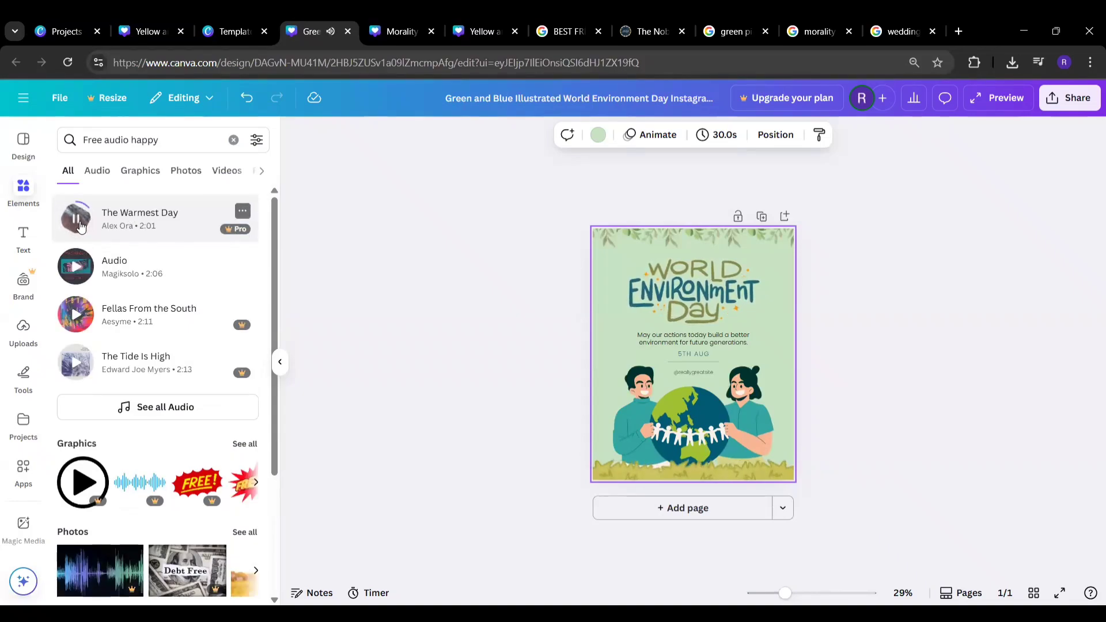
{"action": "left_click_drag", "start_coordinate": [84, 222], "coordinate": [280, 279]}
{"action": "left_click_drag", "start_coordinate": [627, 455], "coordinate": [627, 457]}
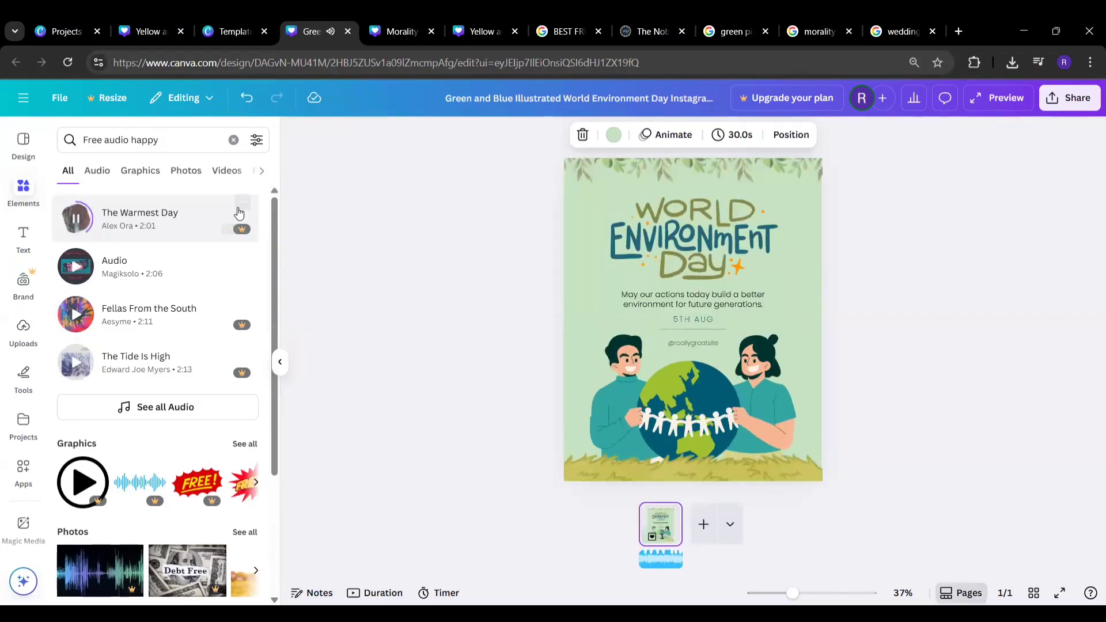
{"action": "left_click", "coordinate": [67, 219]}
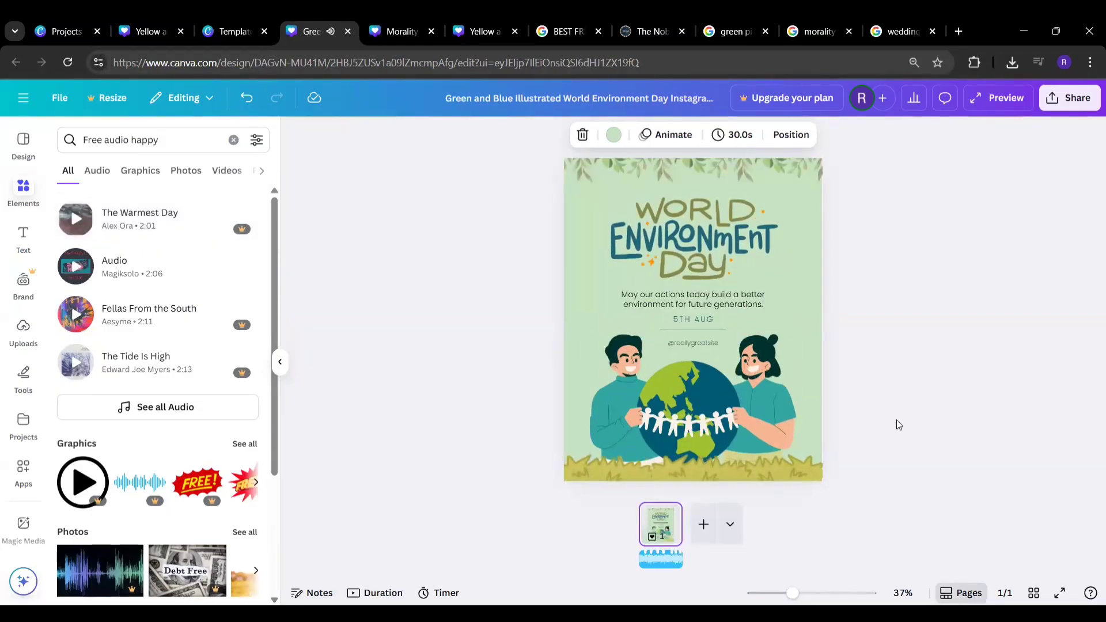
- Check the design with its music full screen, and add the free track "Audio" to page 1 as a second soundtrack
{"action": "left_click", "coordinate": [1059, 593]}
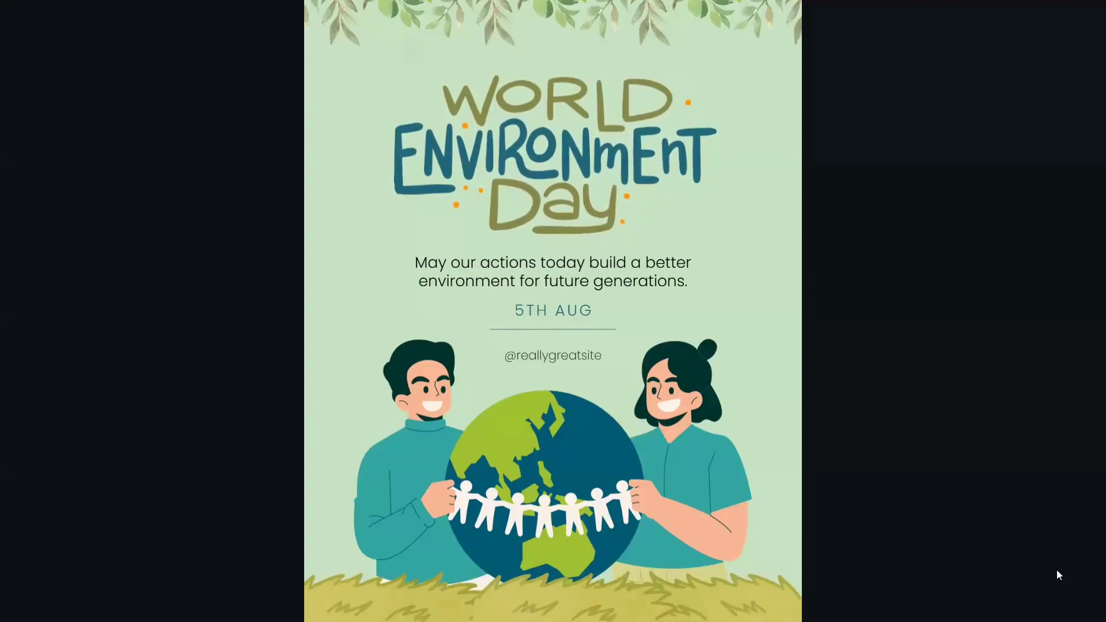
{"action": "left_click", "coordinate": [542, 315]}
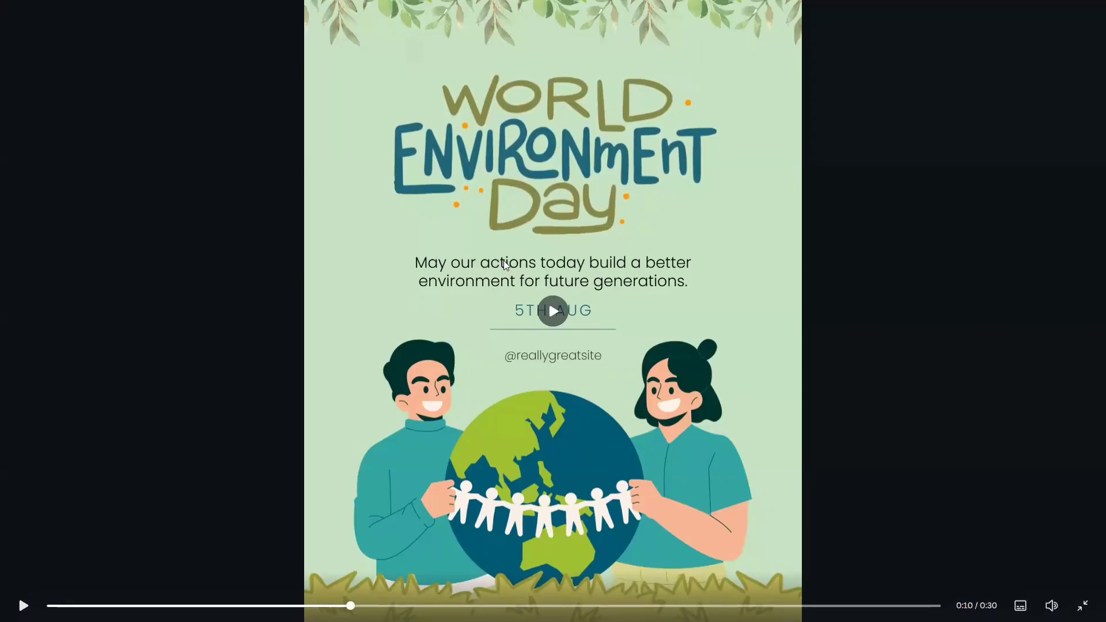
{"action": "key", "text": "Escape"}
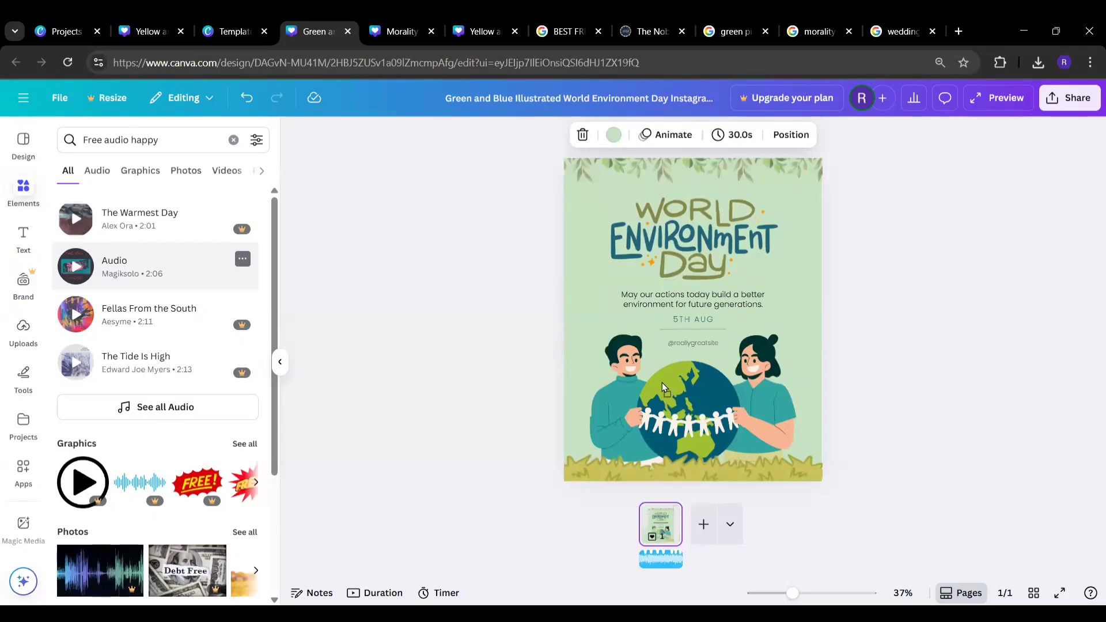
{"action": "left_click_drag", "start_coordinate": [662, 382], "coordinate": [662, 381]}
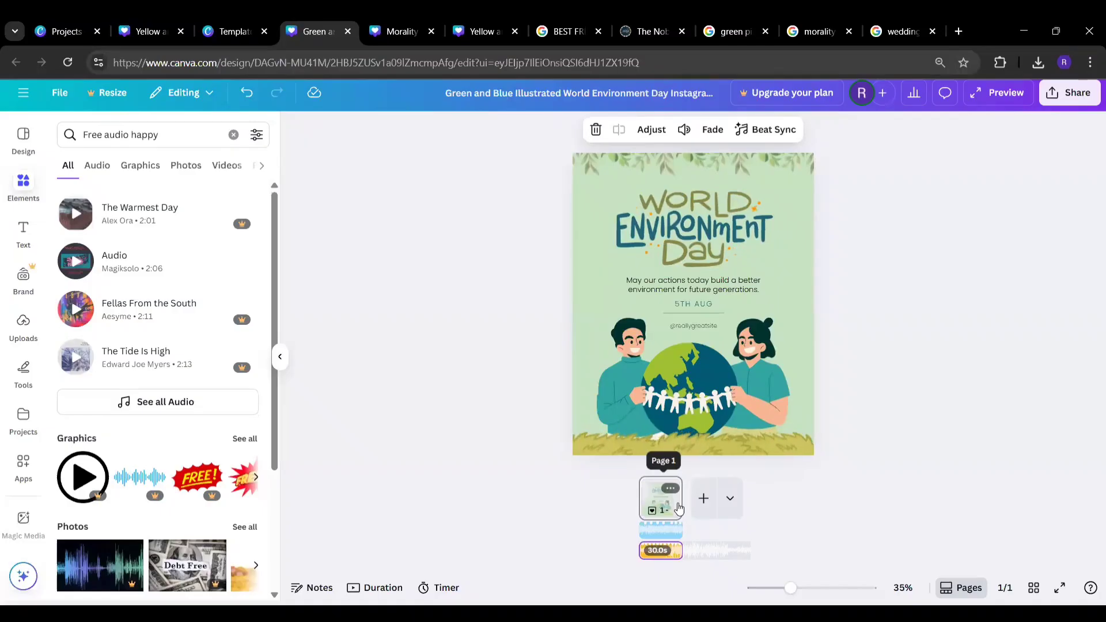
- Delete page 1 of the design and undo the deletion
{"action": "scroll", "coordinate": [680, 510], "scroll_direction": "up", "scroll_amount": 5}
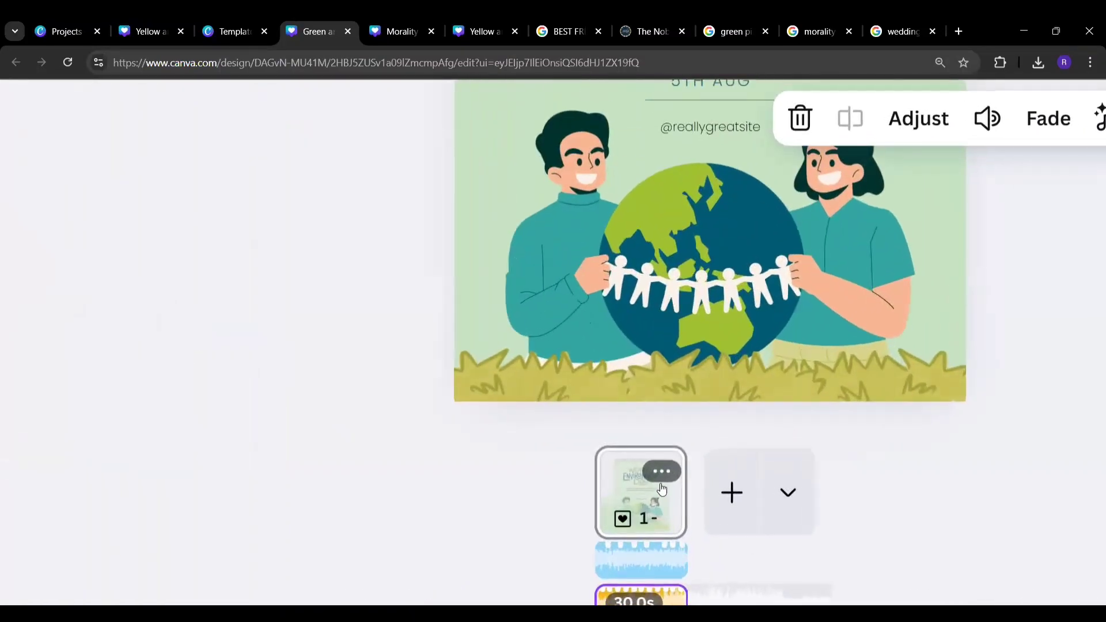
{"action": "left_click", "coordinate": [662, 471]}
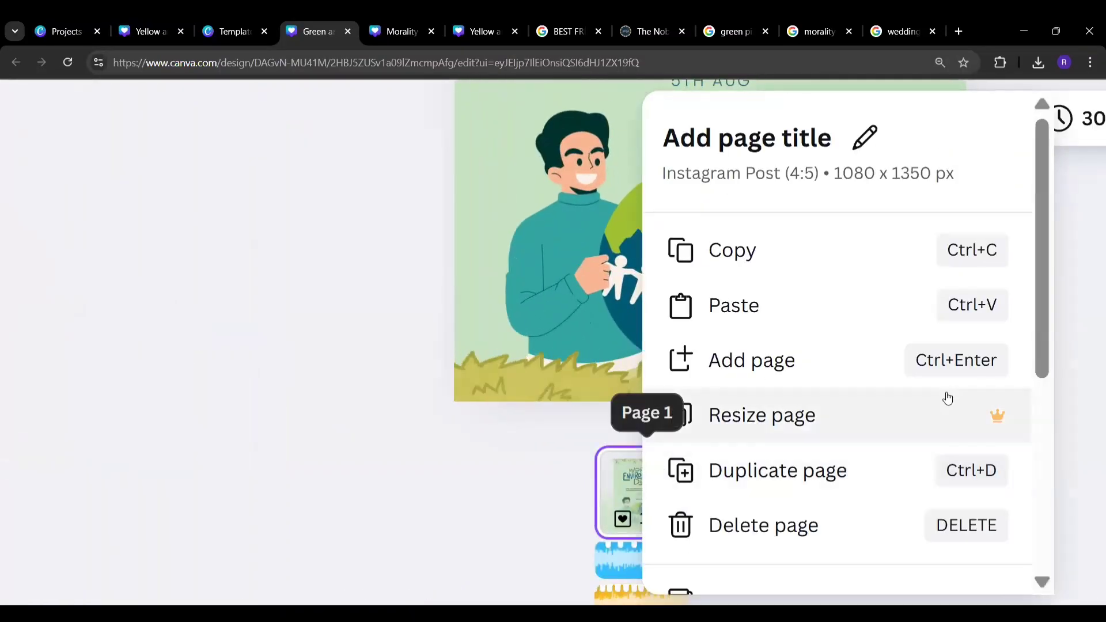
{"action": "left_click", "coordinate": [921, 527]}
{"action": "key", "text": "ctrl+minus"}
{"action": "key", "text": "ctrl+minus"}
{"action": "key", "text": "ctrl+minus"}
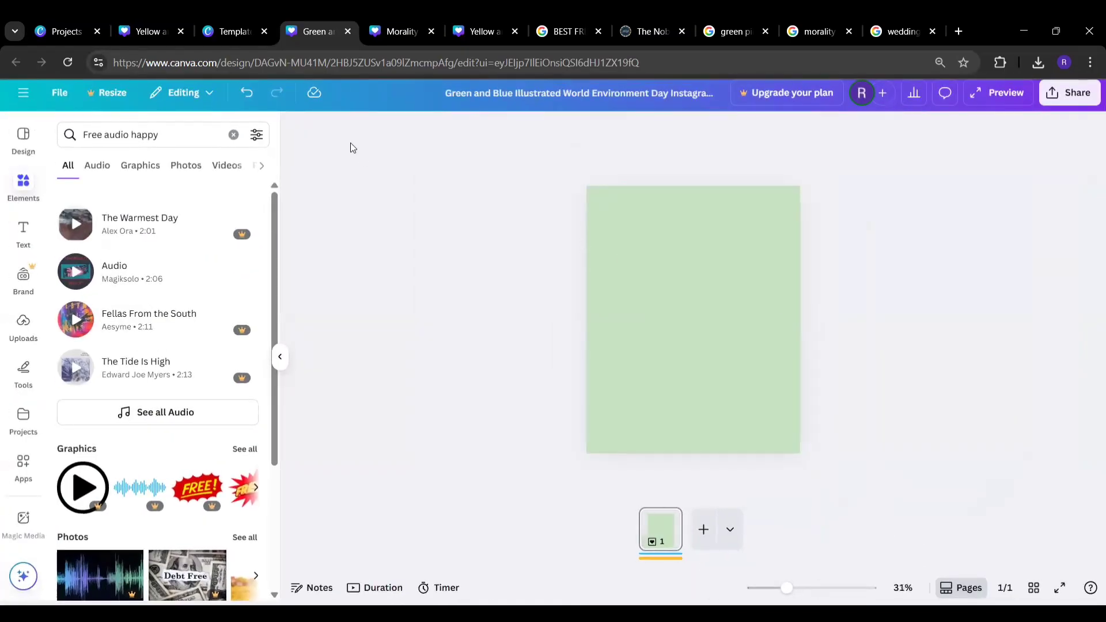
{"action": "left_click", "coordinate": [245, 97]}
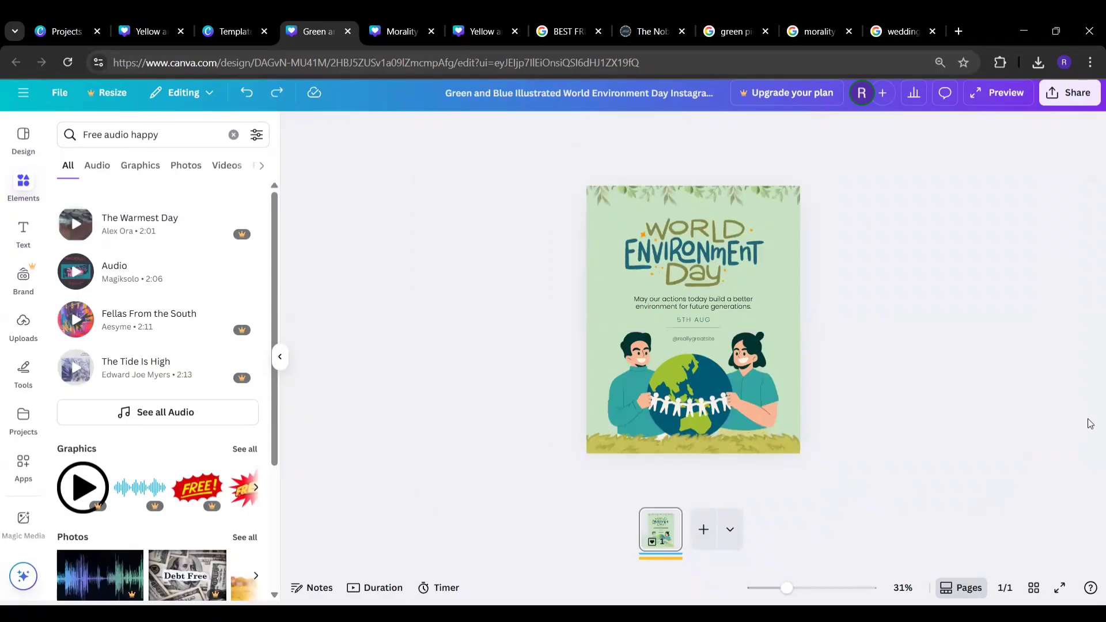
- Insert the 12-second video of the suited man by the sea, shrink it and place it at the poster's lower edge over the globe
{"action": "key", "text": "ctrl+minus"}
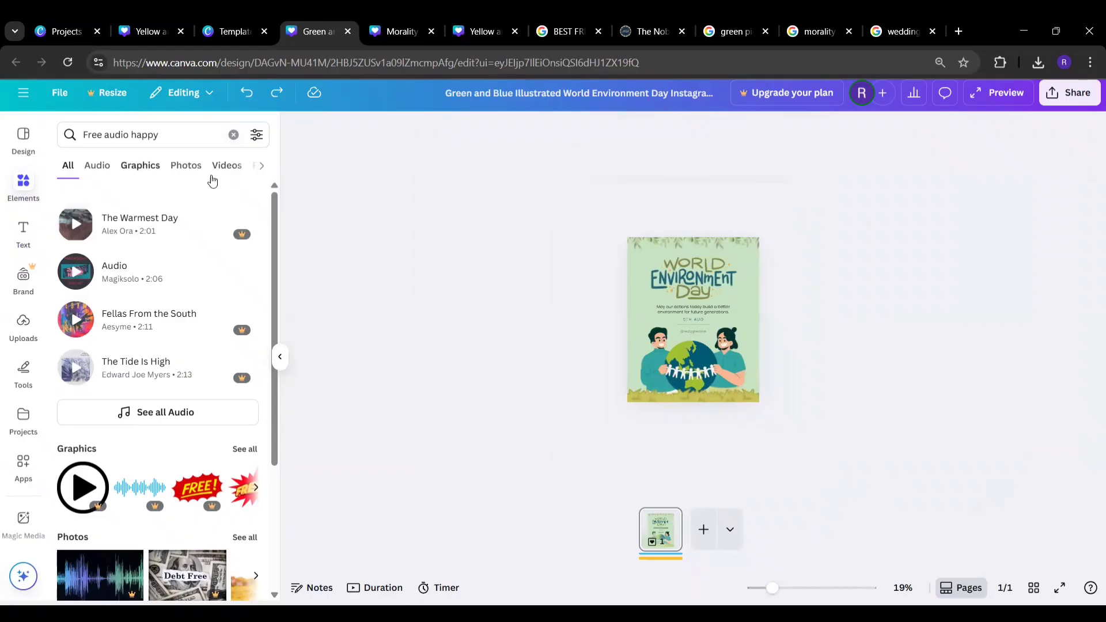
{"action": "left_click", "coordinate": [226, 166]}
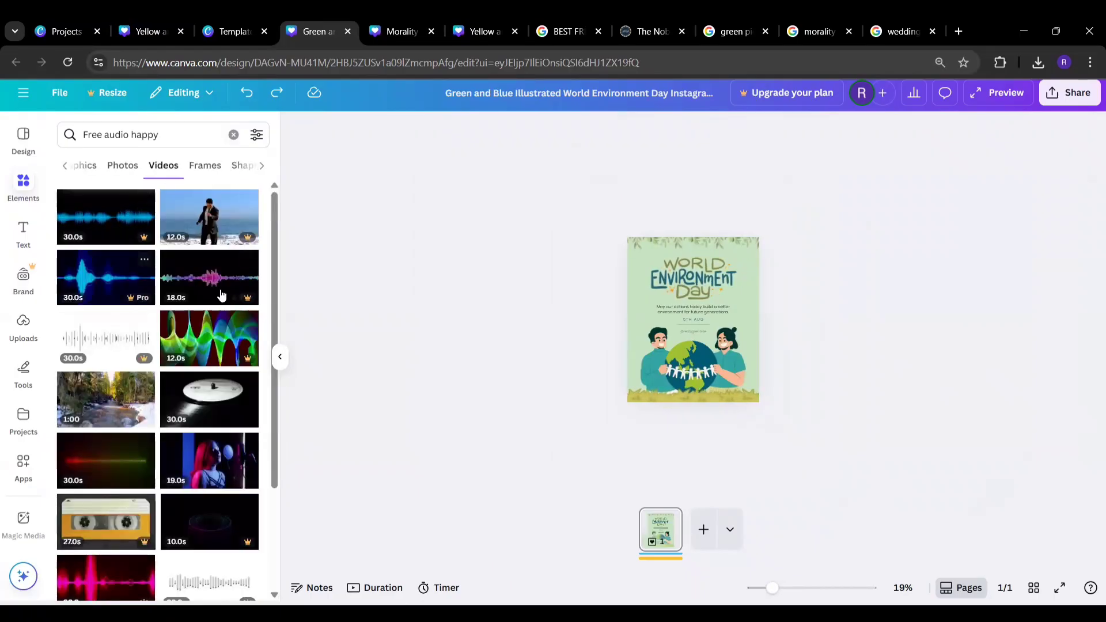
{"action": "left_click", "coordinate": [209, 219]}
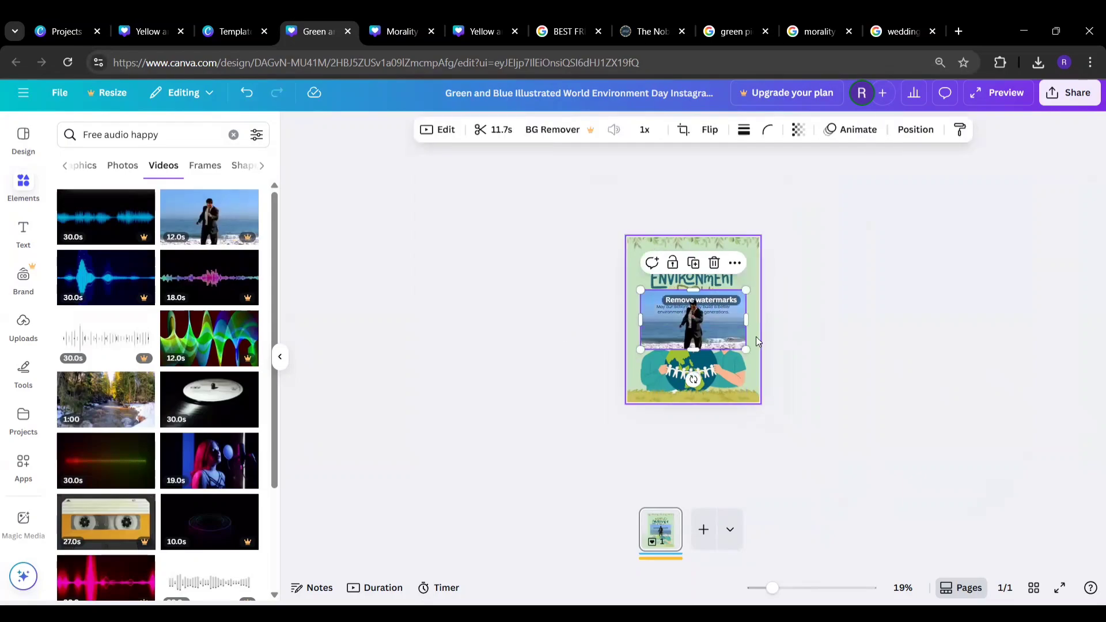
{"action": "left_click_drag", "start_coordinate": [694, 323], "coordinate": [696, 382]}
{"action": "left_click_drag", "start_coordinate": [747, 349], "coordinate": [716, 369]}
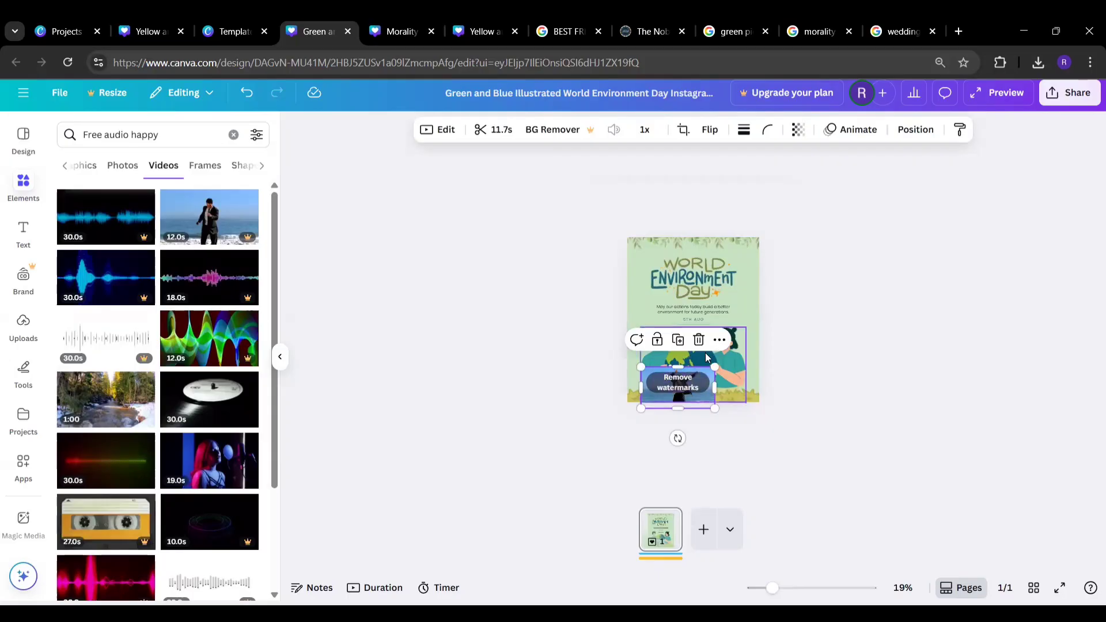
{"action": "left_click", "coordinate": [696, 384]}
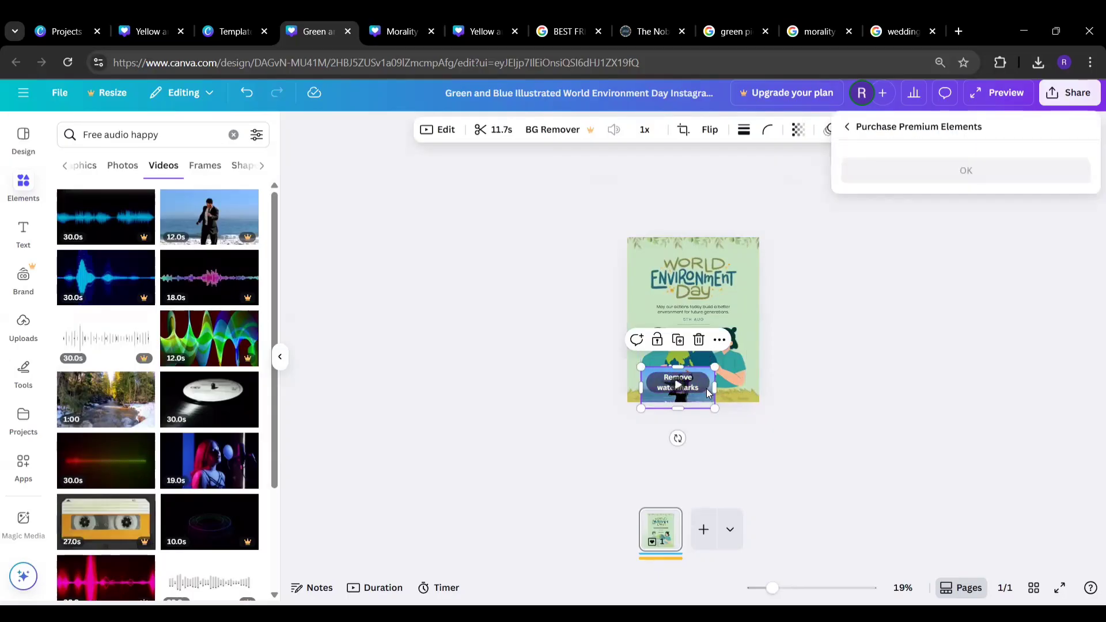
{"action": "left_click", "coordinate": [907, 429]}
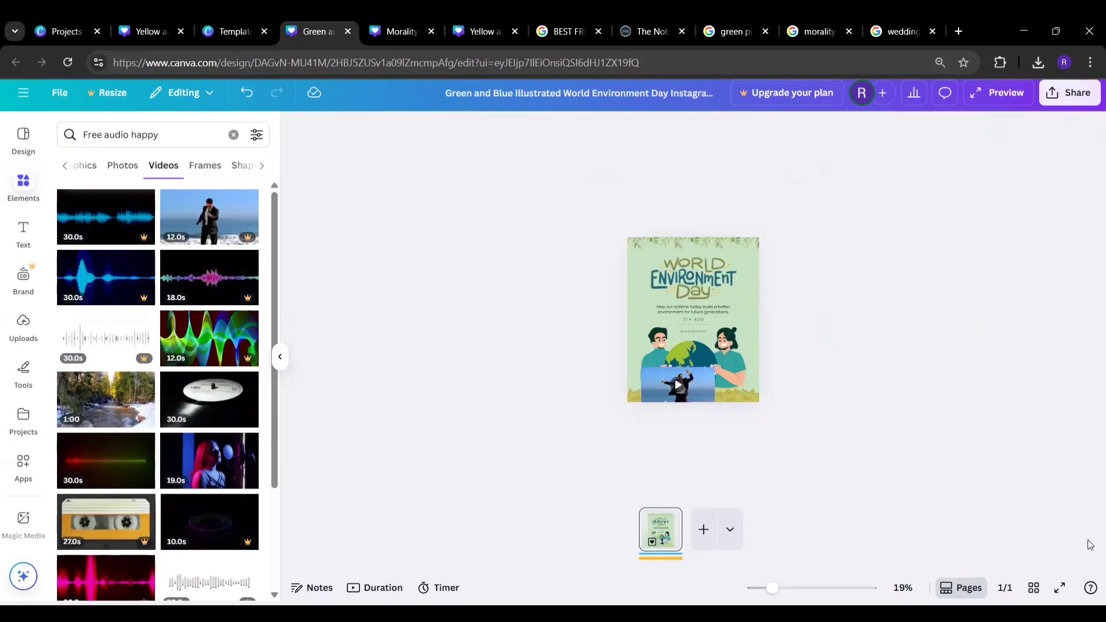
{"action": "left_click", "coordinate": [1066, 589]}
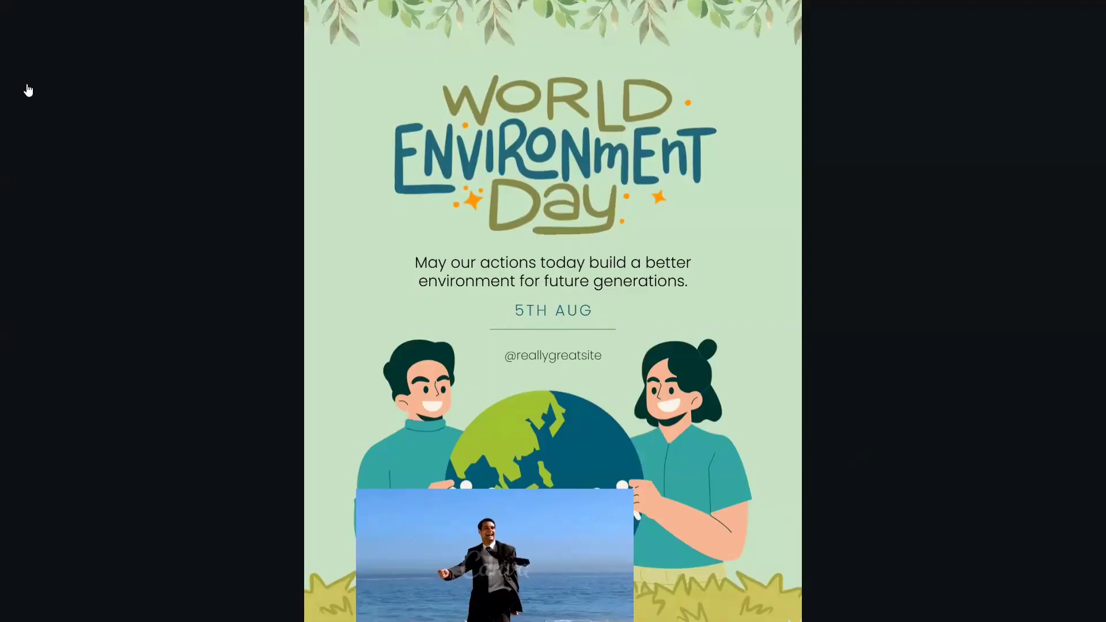
{"action": "key", "text": "Escape"}
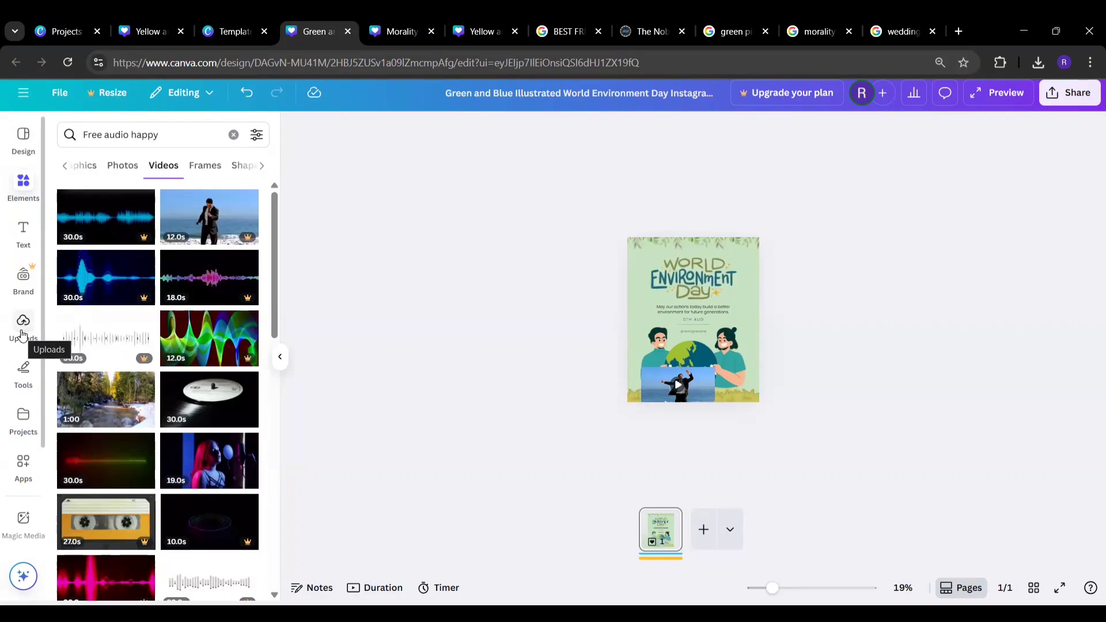
{"action": "left_click", "coordinate": [23, 333]}
{"action": "left_click", "coordinate": [128, 164]}
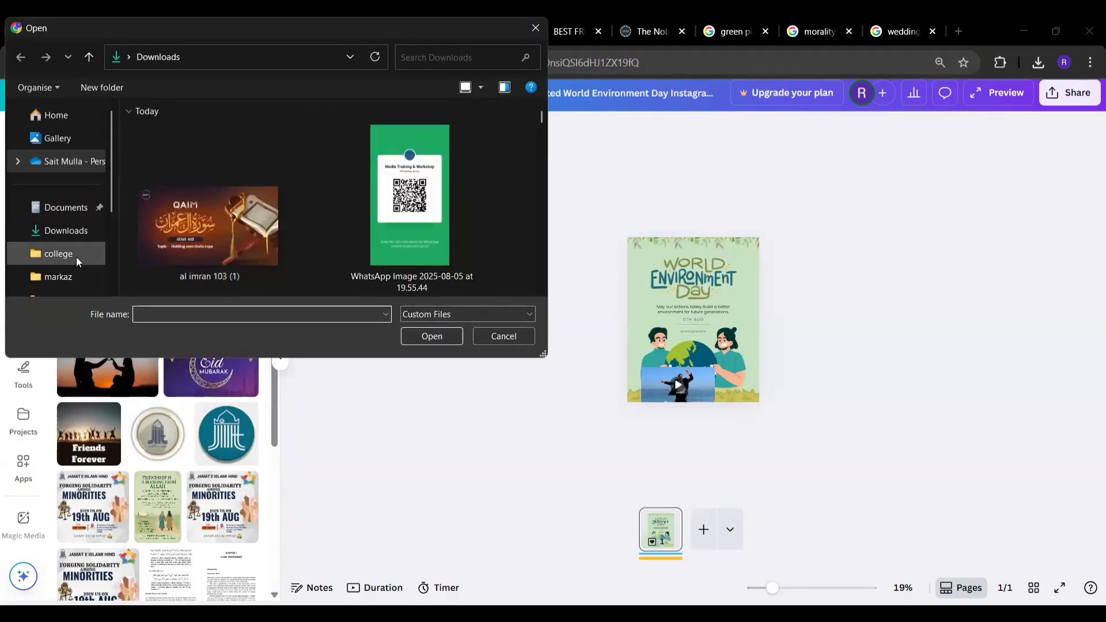
{"action": "left_click", "coordinate": [72, 237]}
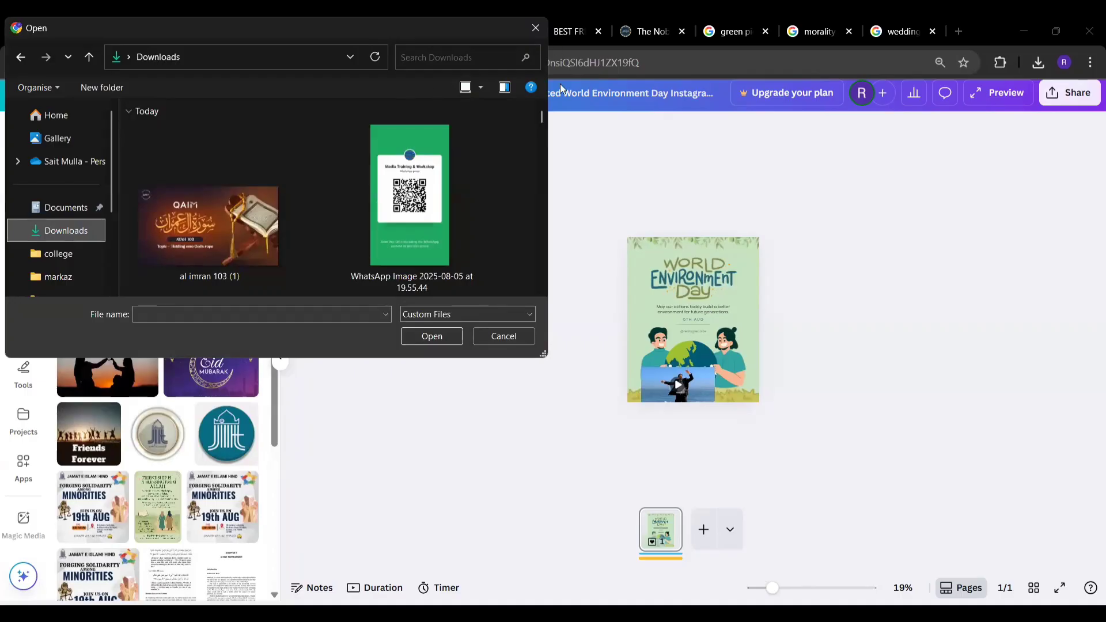
{"action": "left_click_drag", "start_coordinate": [543, 121], "coordinate": [542, 137]}
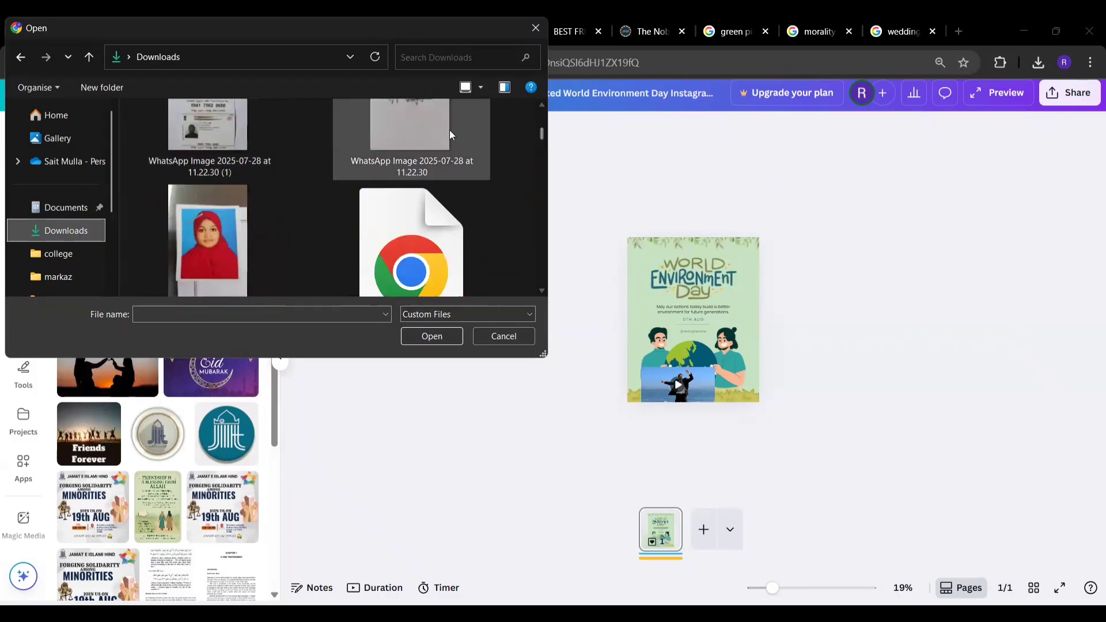
{"action": "left_click", "coordinate": [434, 55]}
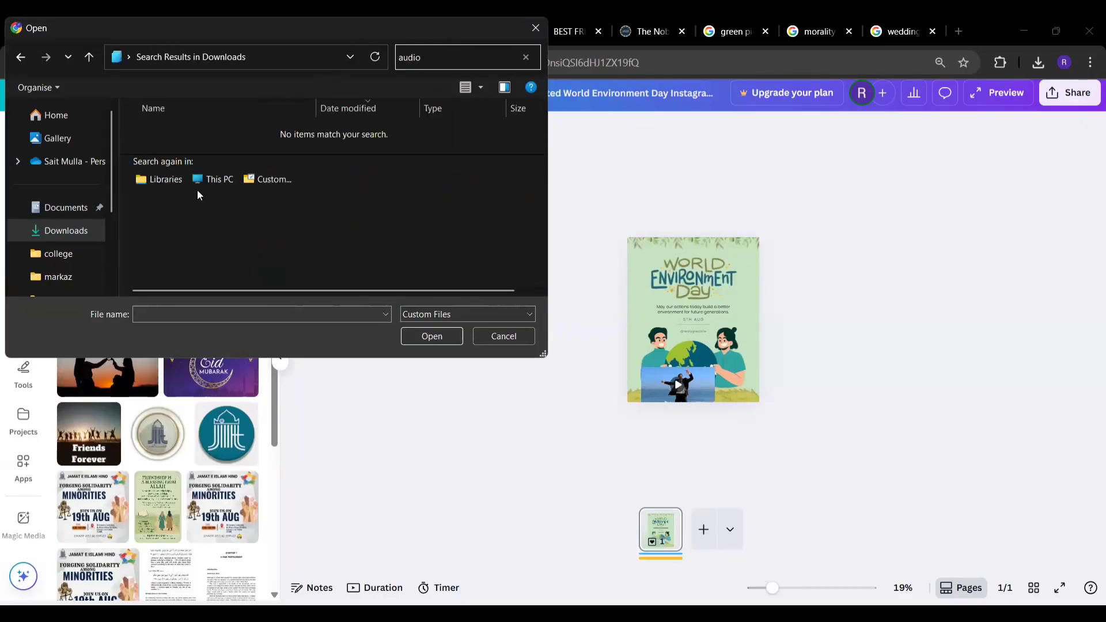
{"action": "left_click", "coordinate": [159, 178]}
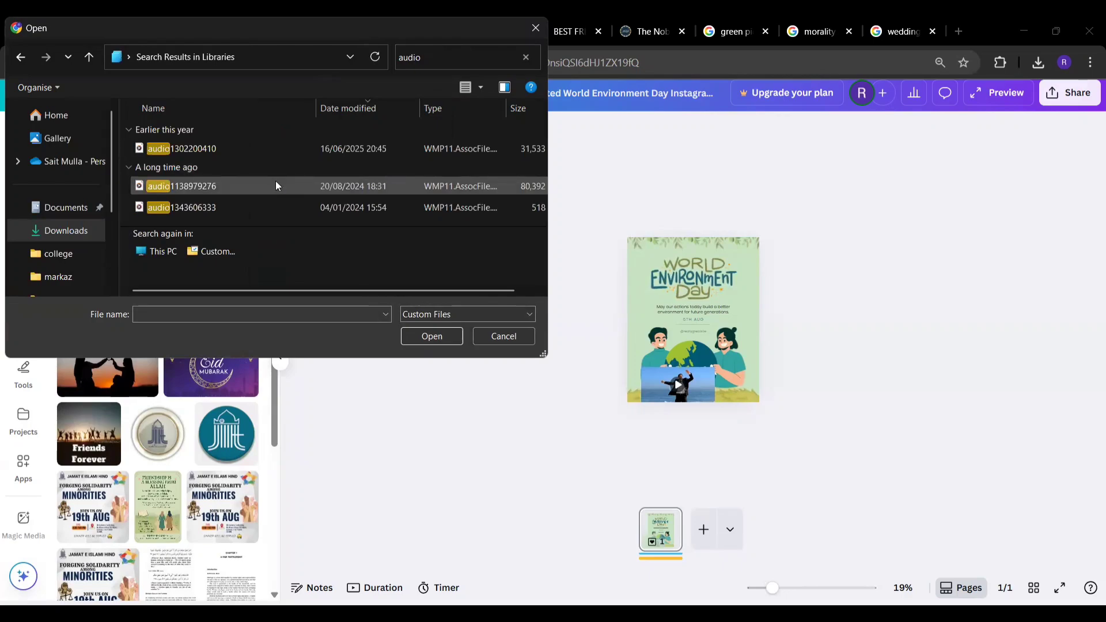
{"action": "left_click", "coordinate": [189, 151]}
{"action": "left_click", "coordinate": [425, 338]}
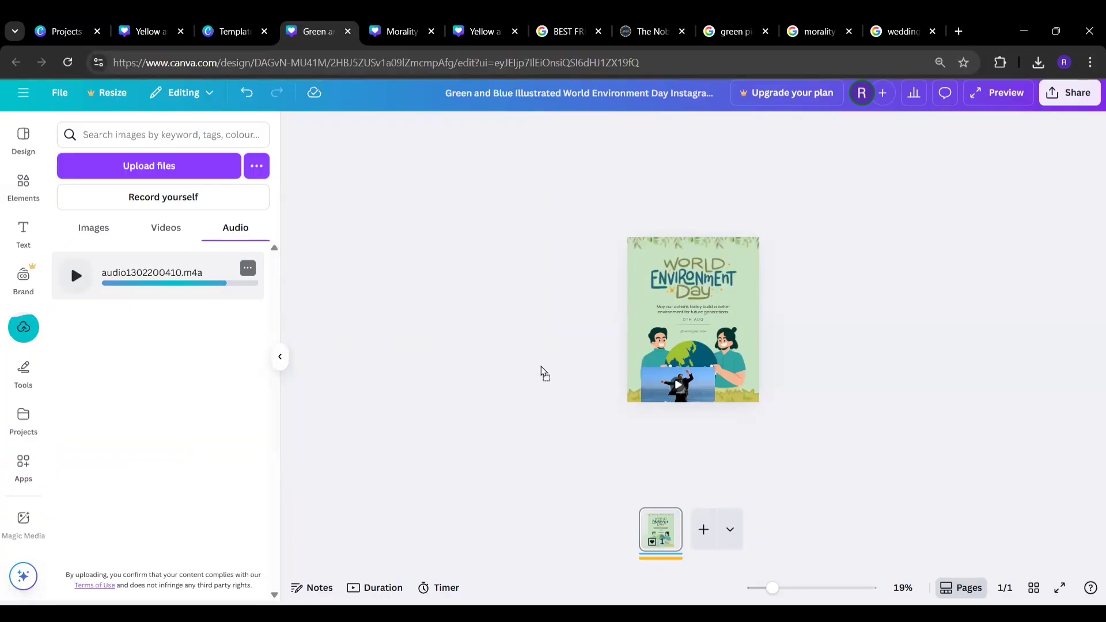
- Add the uploaded audio1302200410.m4a to the design as a third soundtrack and play the design full screen
{"action": "left_click_drag", "start_coordinate": [542, 372], "coordinate": [543, 373]}
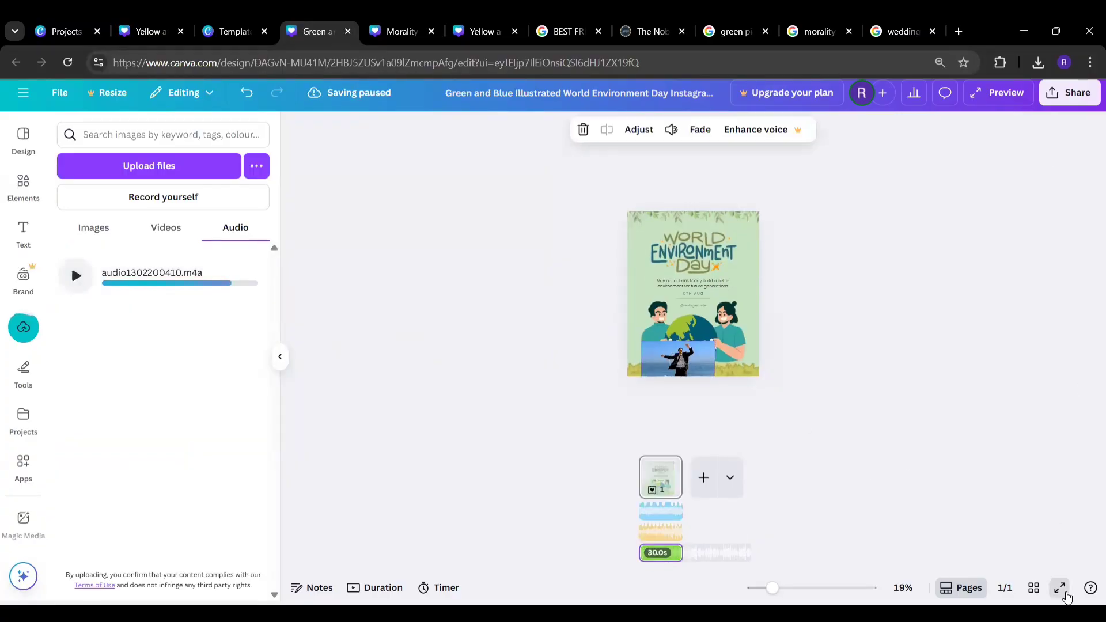
{"action": "left_click", "coordinate": [1066, 593]}
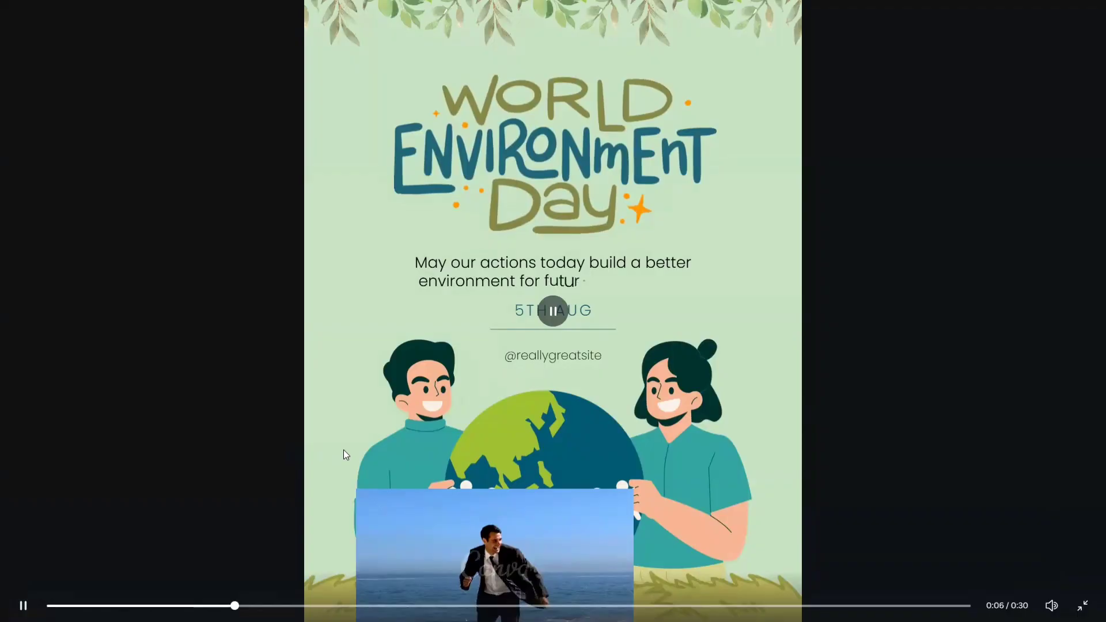
{"action": "key", "text": "Escape"}
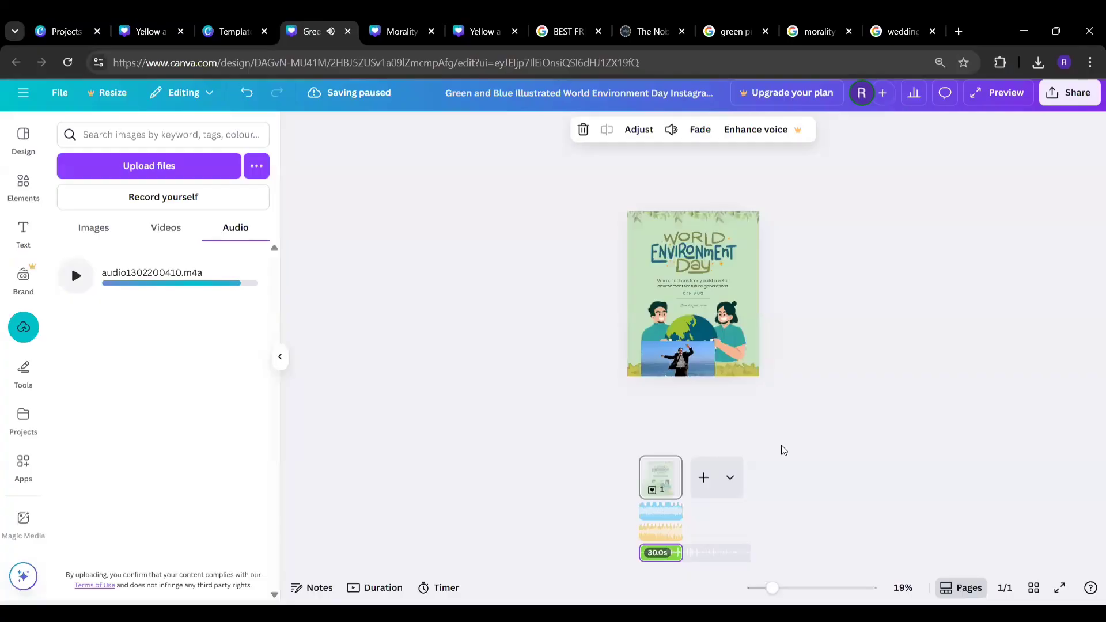
- Delete the video of the suited man from the poster and check the design full screen
{"action": "left_click", "coordinate": [715, 371]}
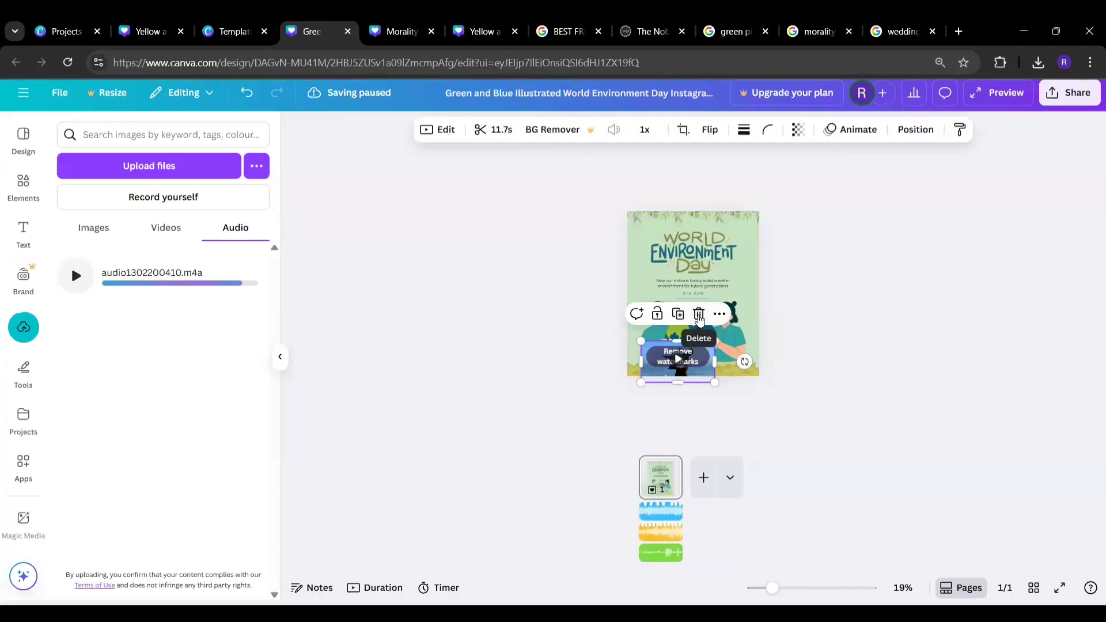
{"action": "left_click", "coordinate": [699, 314]}
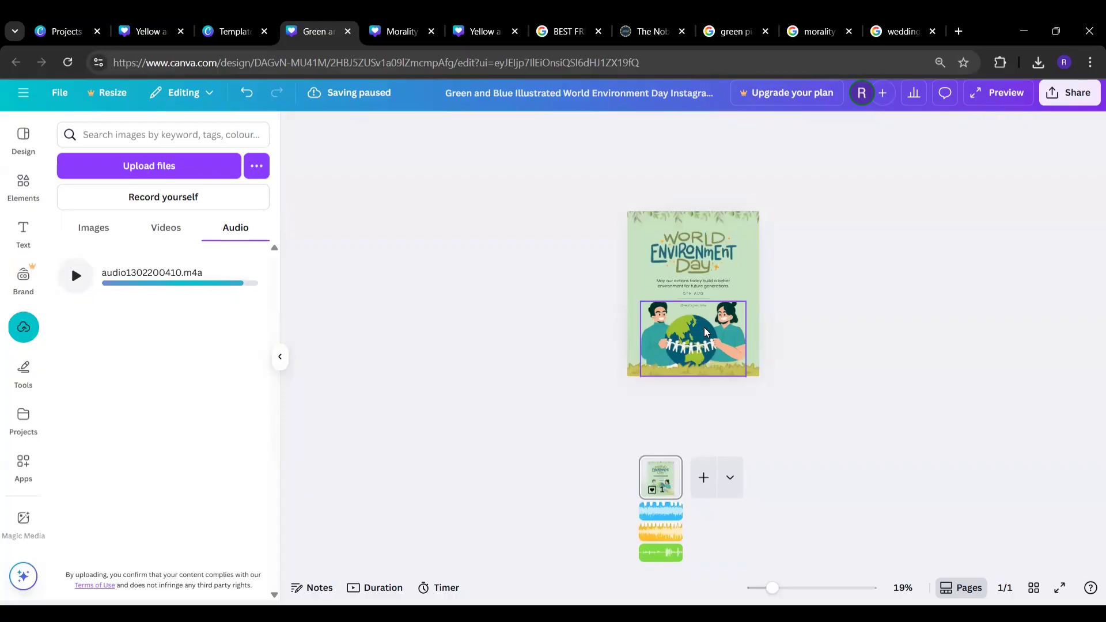
{"action": "left_click", "coordinate": [705, 333]}
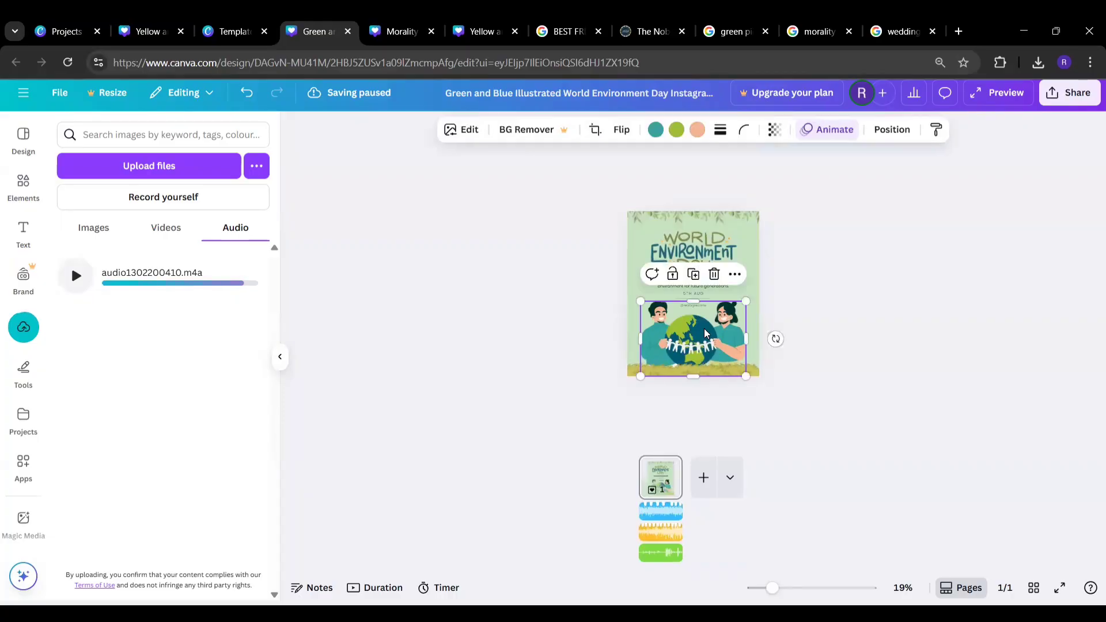
{"action": "left_click", "coordinate": [934, 353]}
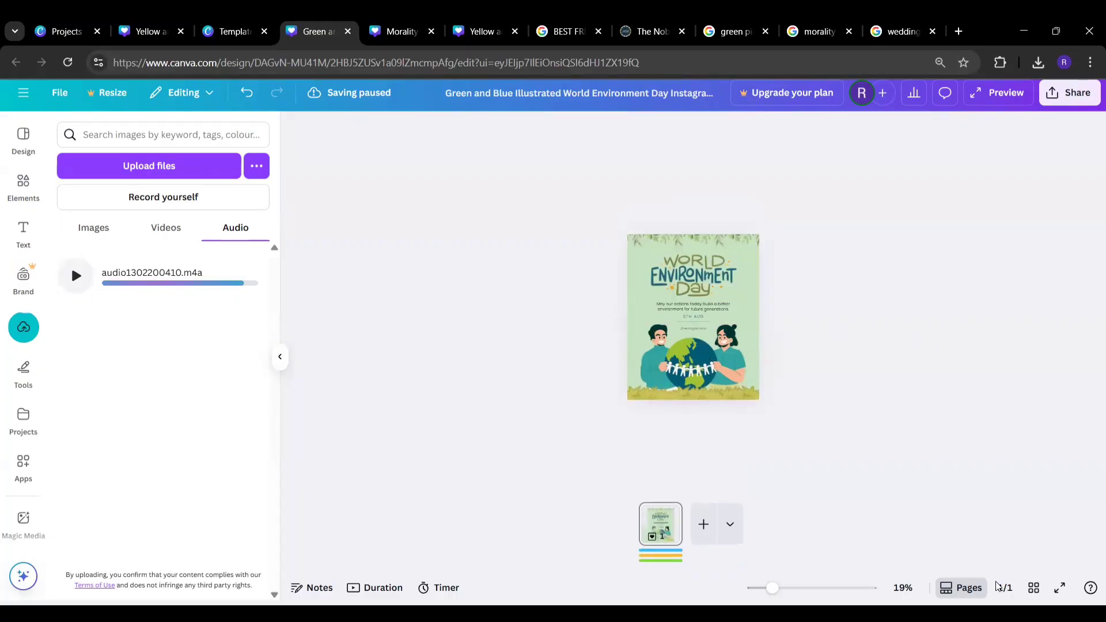
{"action": "left_click", "coordinate": [1061, 588]}
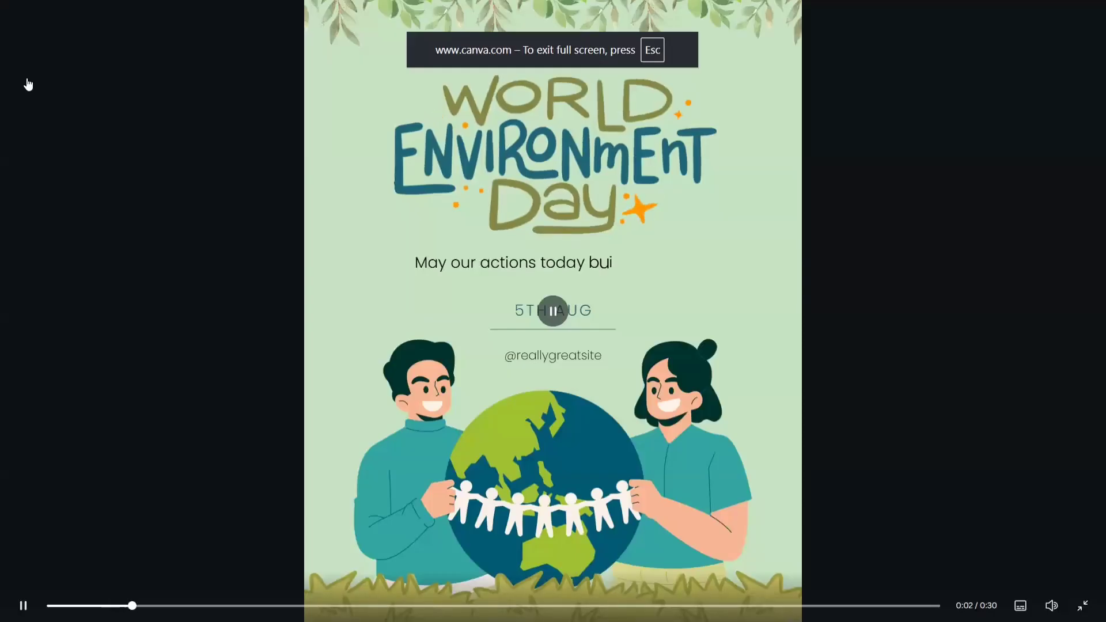
{"action": "key", "text": "Escape"}
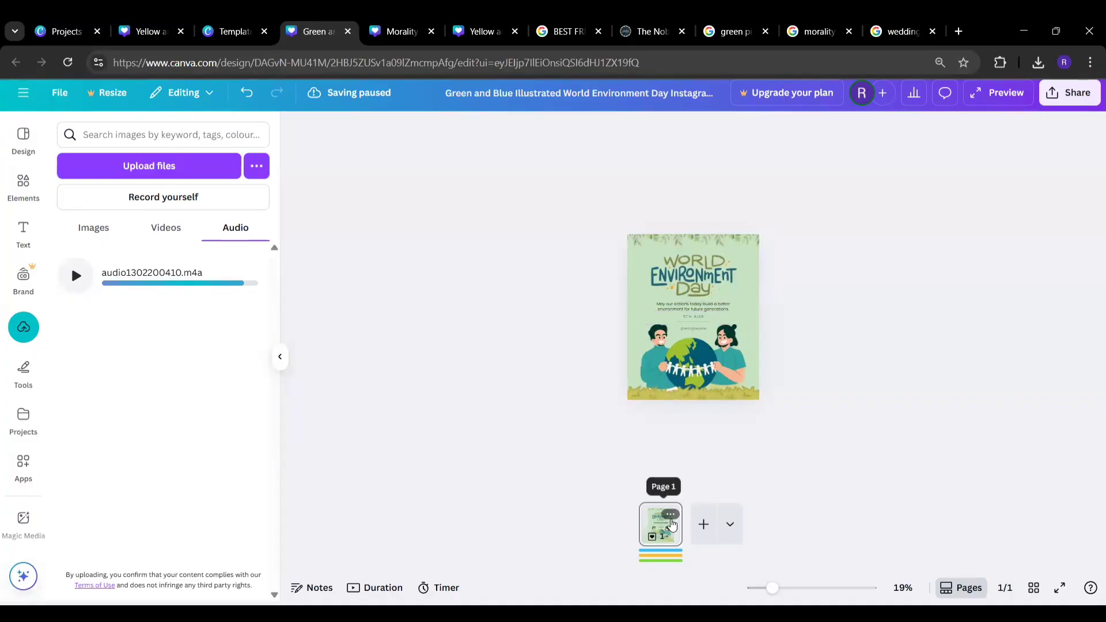
- Delete the blue audio track directly beneath the page 1 thumbnail
{"action": "left_click", "coordinate": [669, 517]}
{"action": "mouse_move", "coordinate": [655, 540]}
{"action": "left_mouse_down"}
{"action": "mouse_move", "coordinate": [657, 512]}
{"action": "mouse_move", "coordinate": [661, 540]}
{"action": "left_mouse_up"}
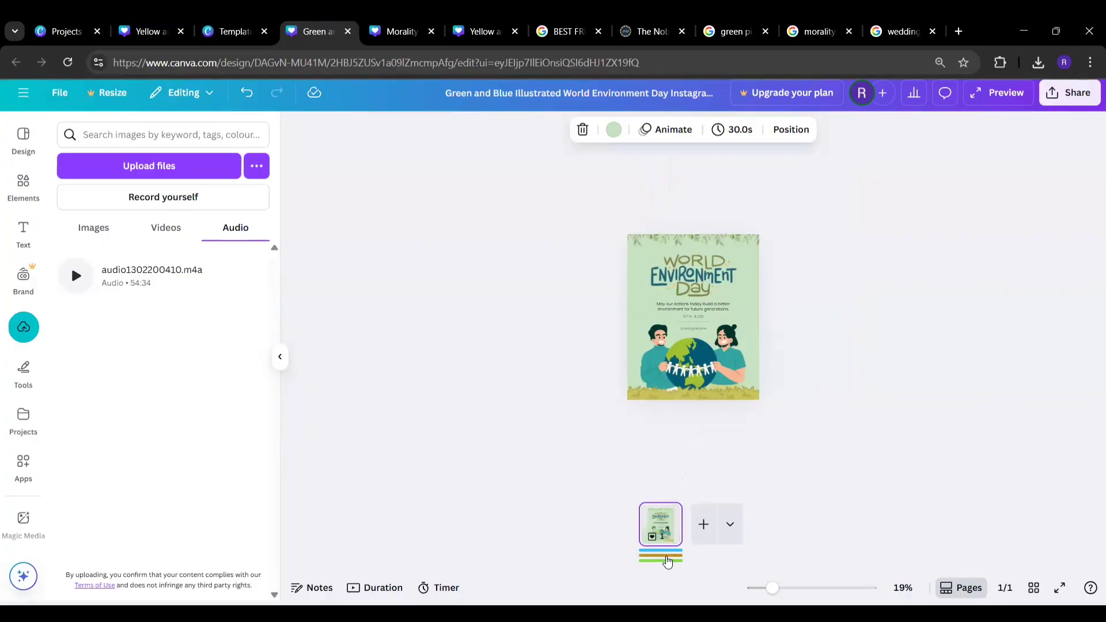
{"action": "right_click", "coordinate": [667, 561]}
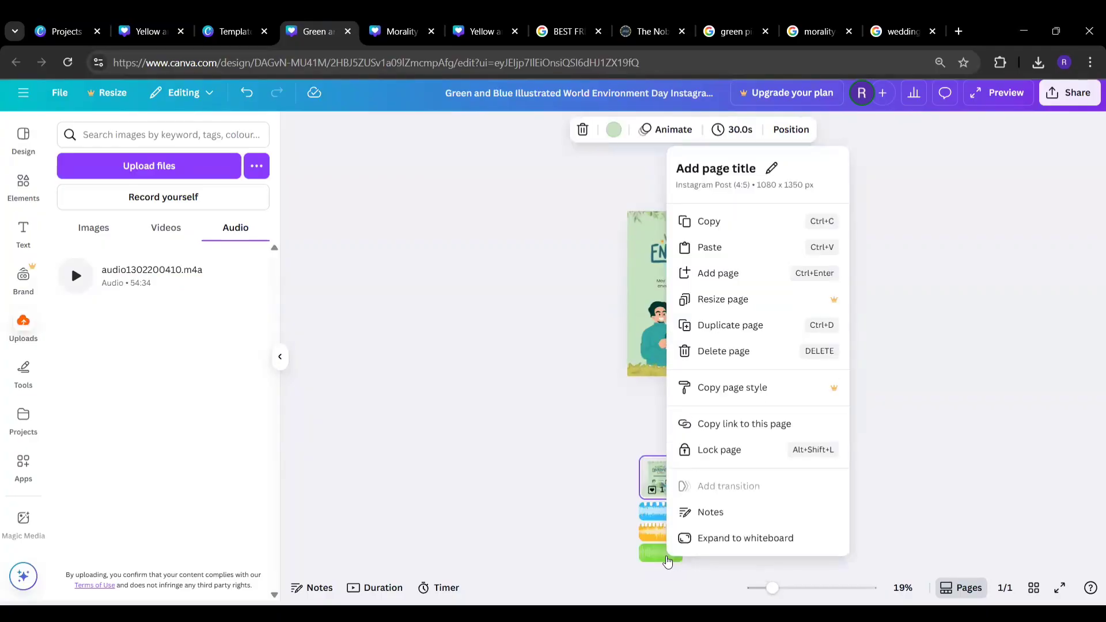
{"action": "left_click", "coordinate": [666, 561]}
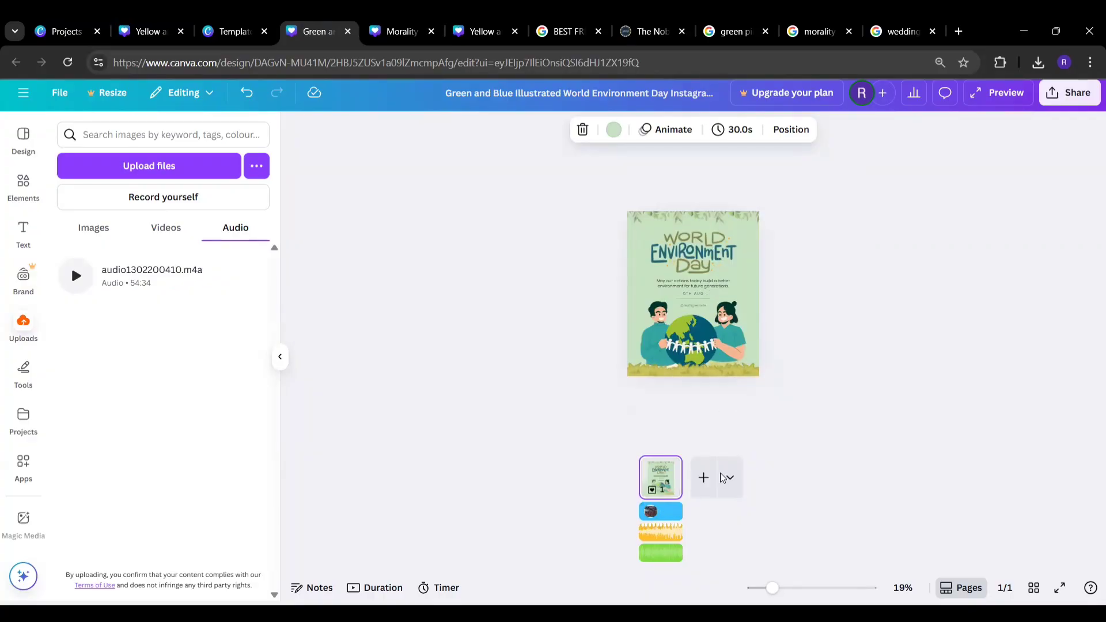
{"action": "left_click", "coordinate": [671, 512]}
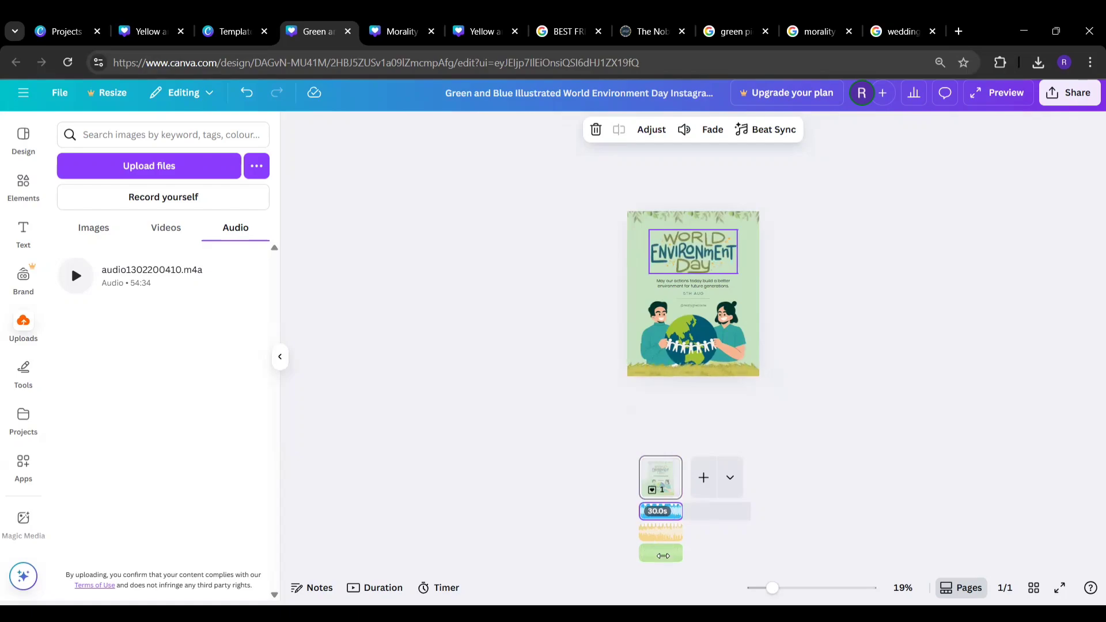
{"action": "key", "text": "Delete"}
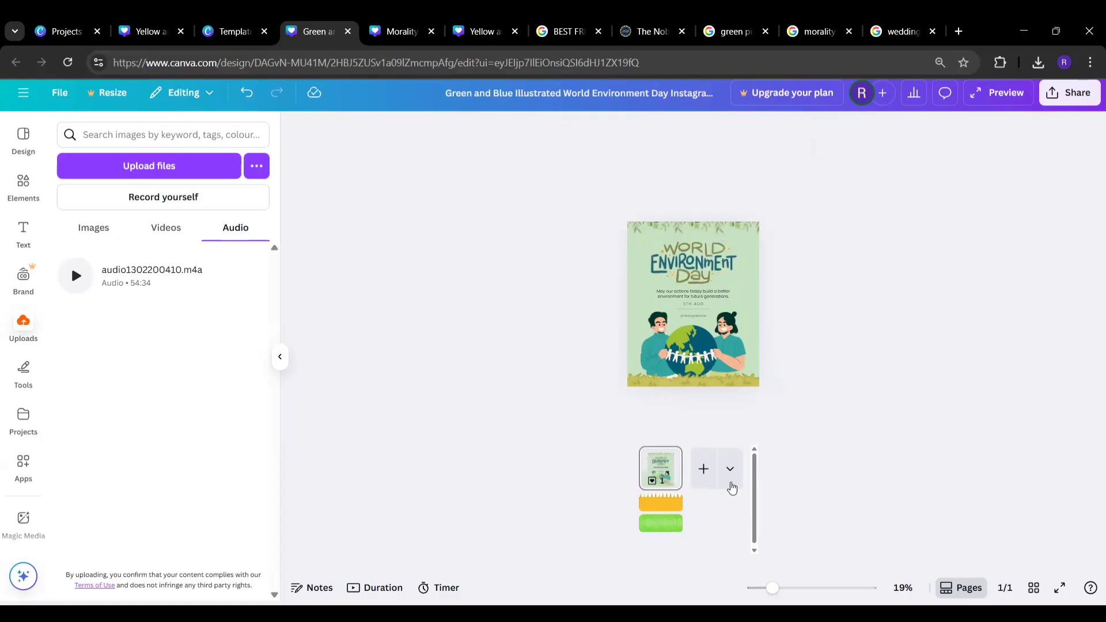
- Add a blank second page and delete the orange audio track, leaving the green uploaded track in the design
{"action": "right_click", "coordinate": [670, 502]}
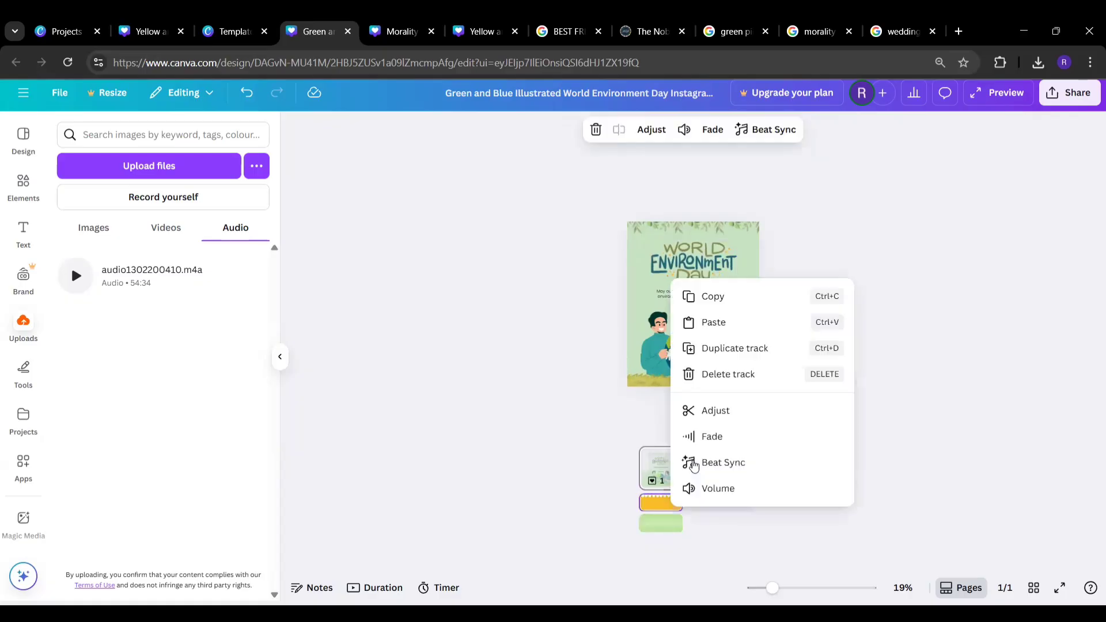
{"action": "left_click", "coordinate": [707, 491]}
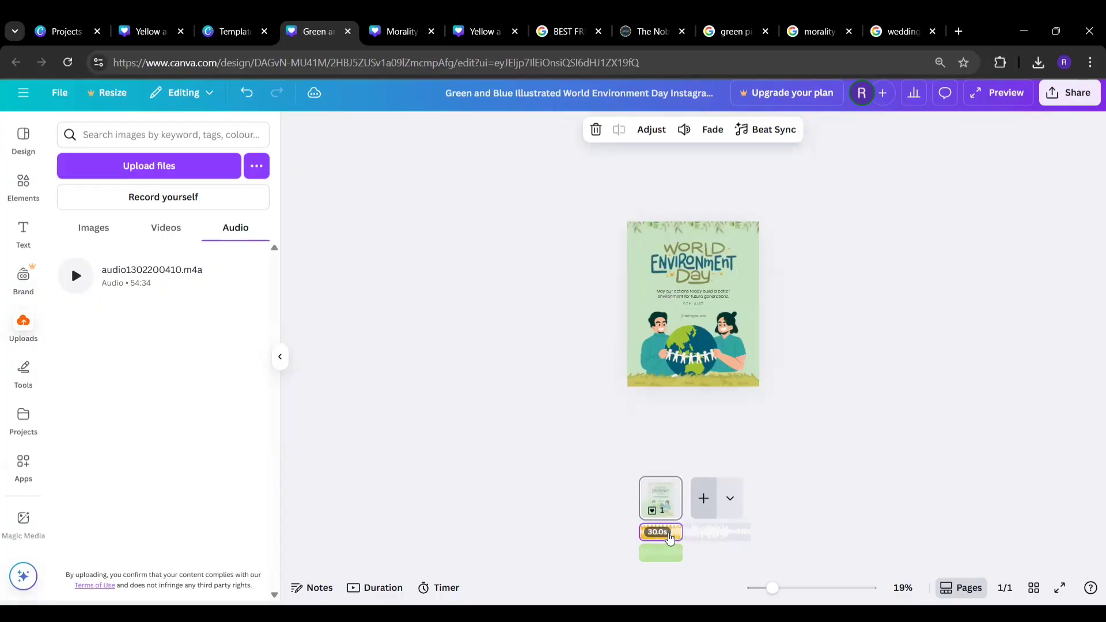
{"action": "left_click", "coordinate": [700, 503]}
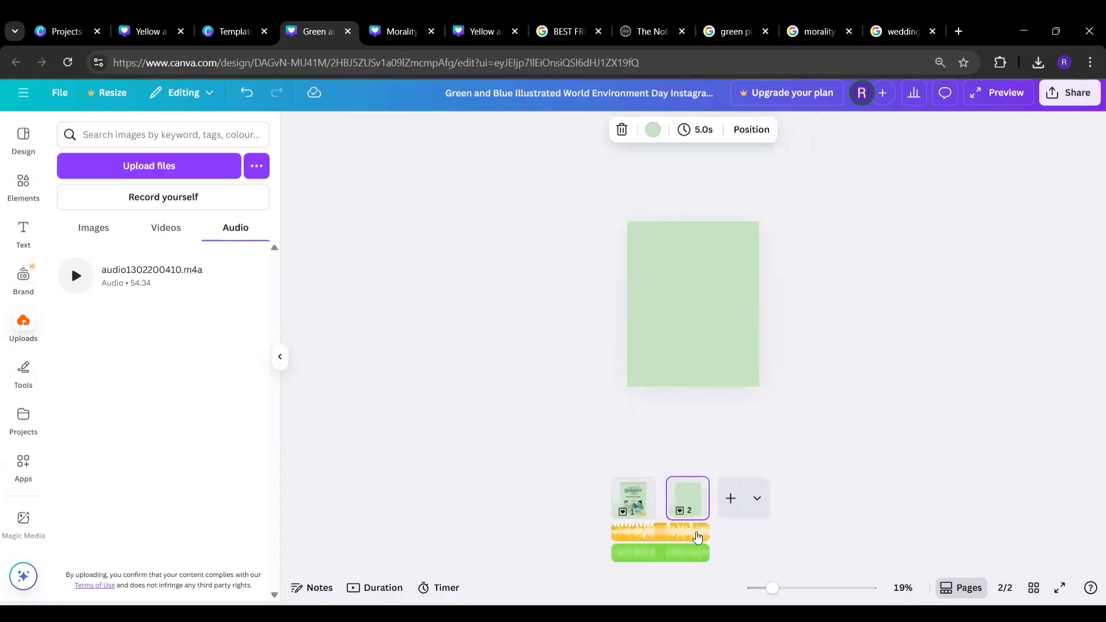
{"action": "left_click", "coordinate": [697, 537]}
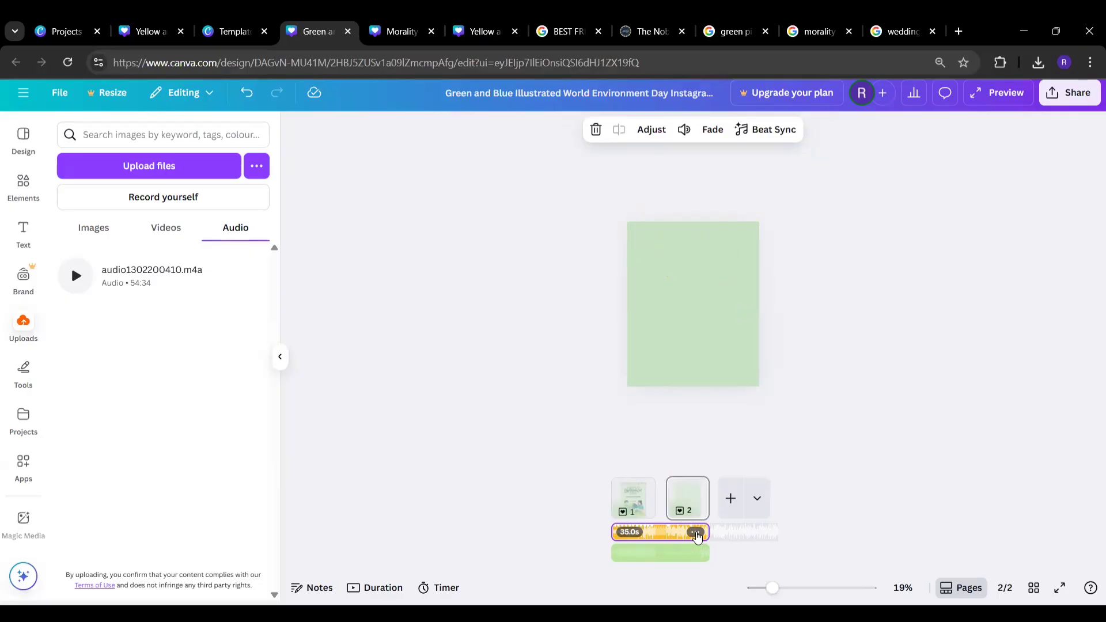
{"action": "left_click", "coordinate": [696, 533]}
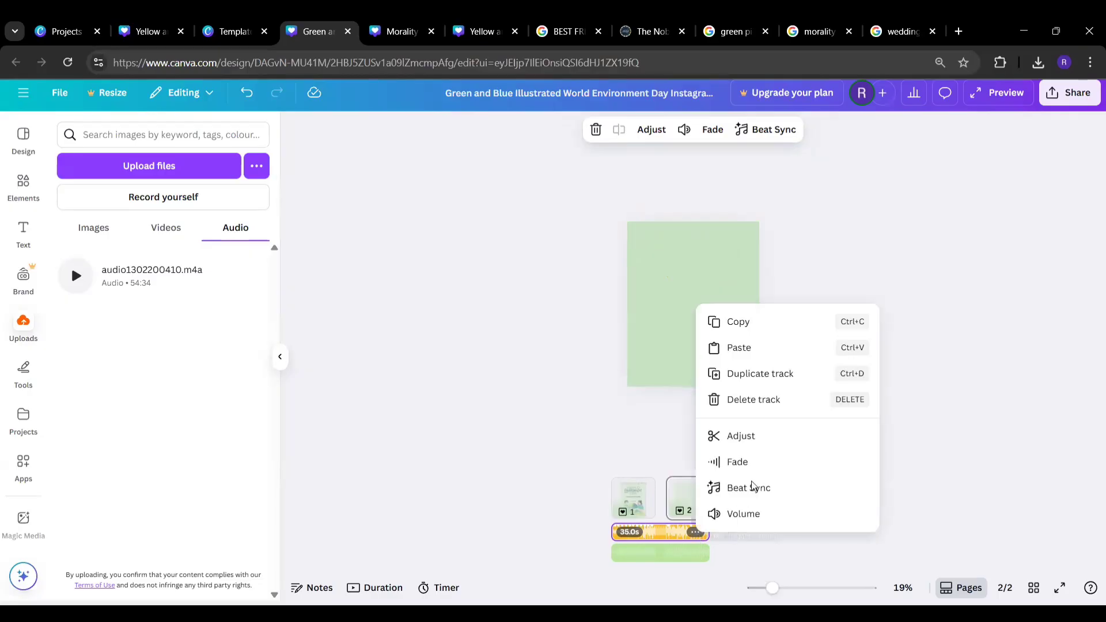
{"action": "left_click", "coordinate": [758, 402]}
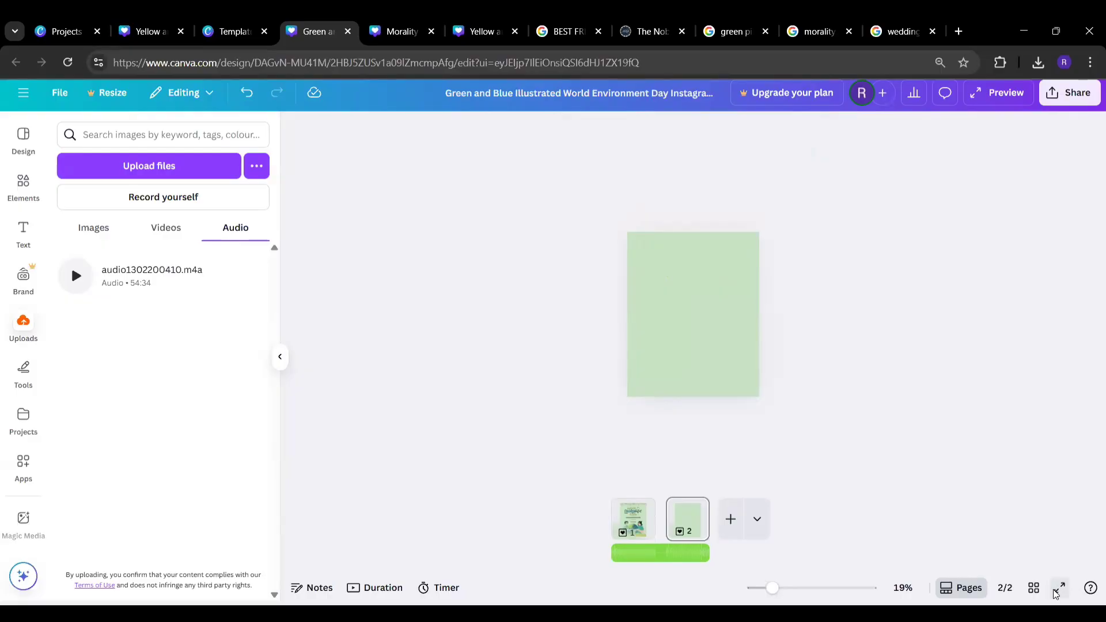
- Play the two-page design full screen with its uploaded audio and return to the editor
{"action": "left_click", "coordinate": [1059, 588]}
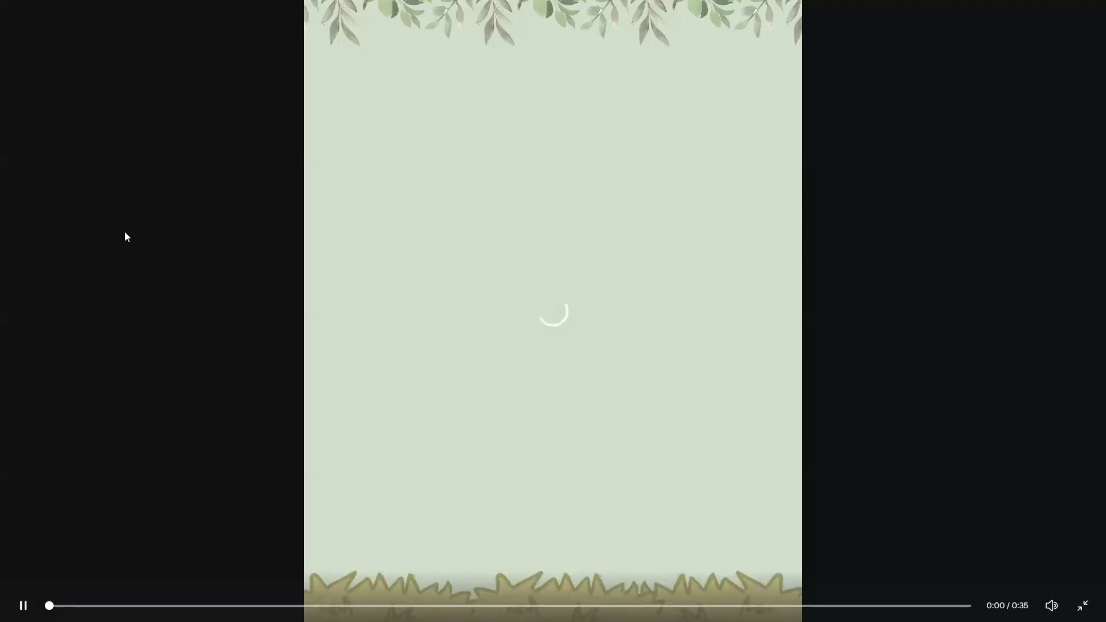
{"action": "key", "text": "Escape"}
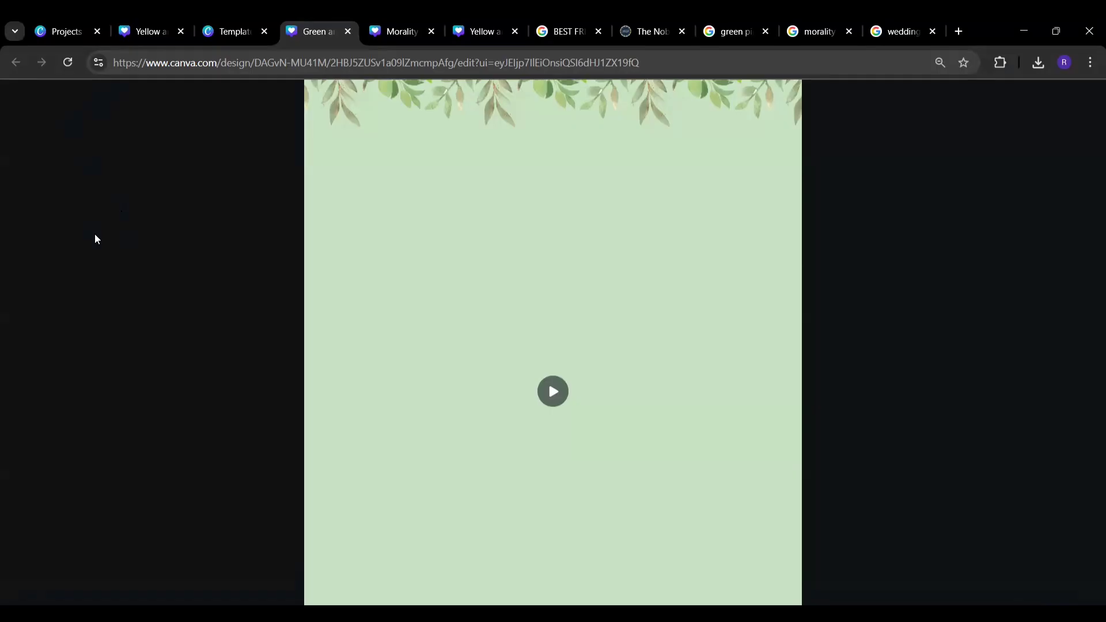
{"action": "key", "text": "Escape"}
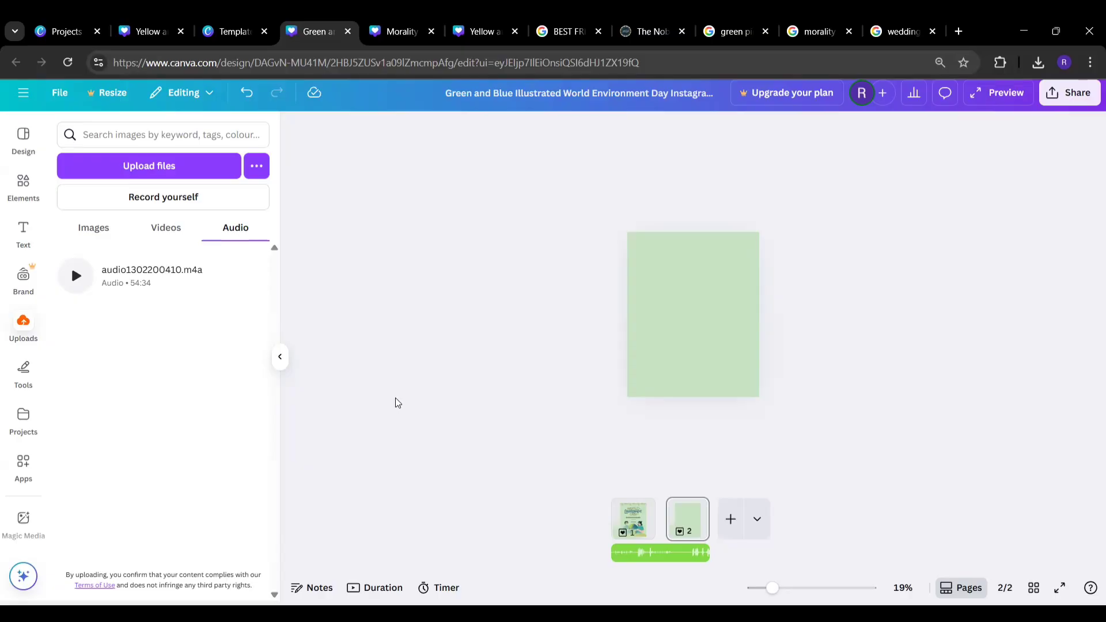
- Switch to the Projects browser tab, go to the Canva home page and look through the recent designs
{"action": "left_click", "coordinate": [67, 31]}
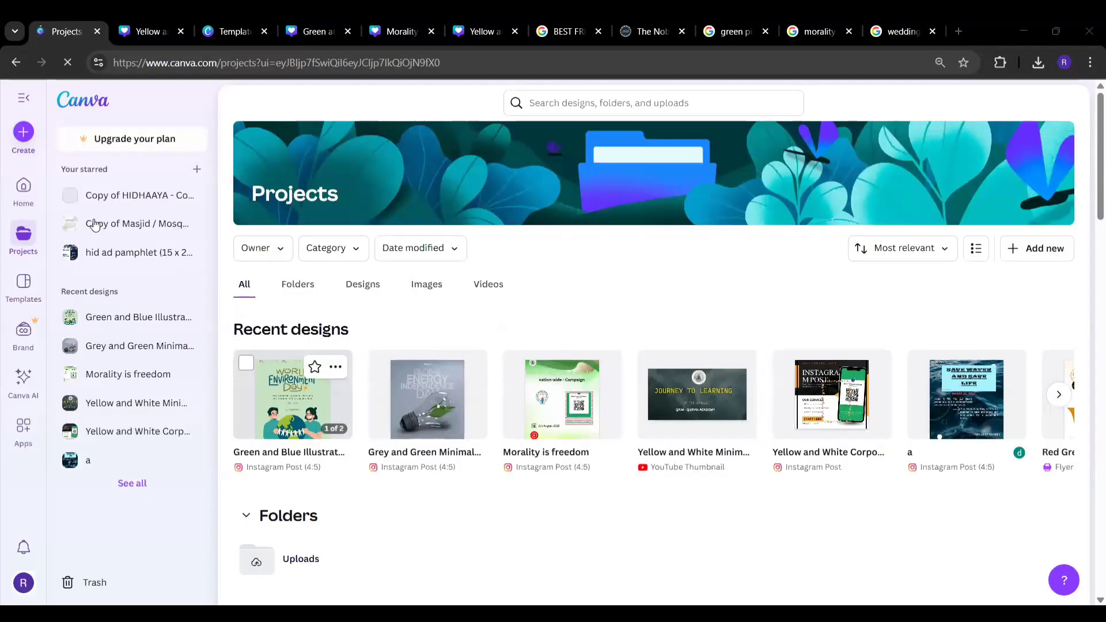
{"action": "left_click", "coordinate": [23, 185]}
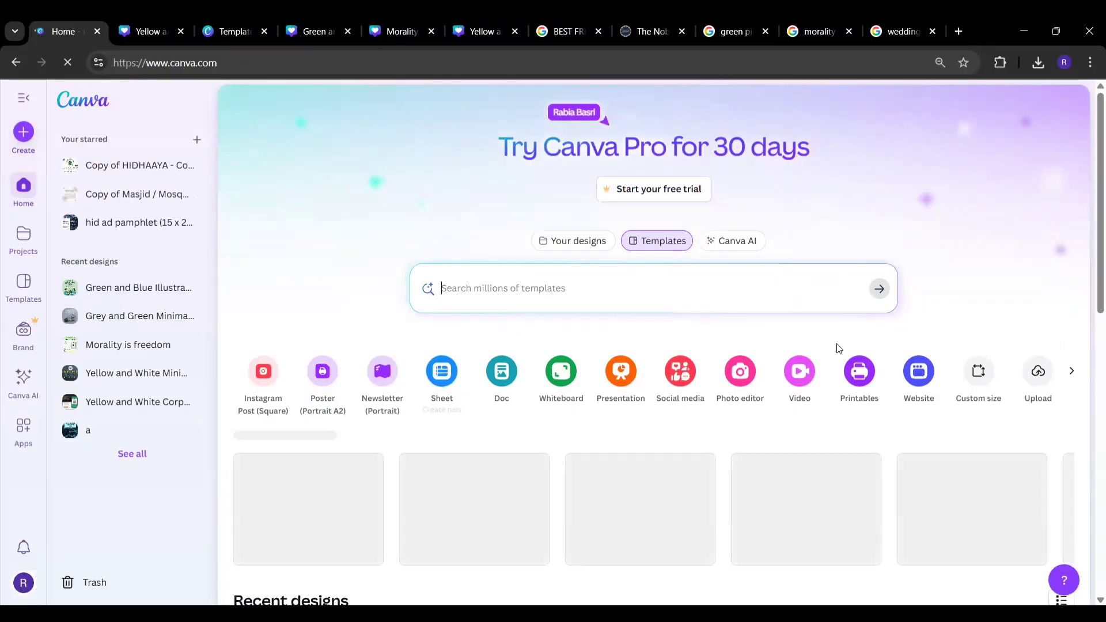
{"action": "scroll", "coordinate": [1091, 294], "scroll_direction": "down", "scroll_amount": 5}
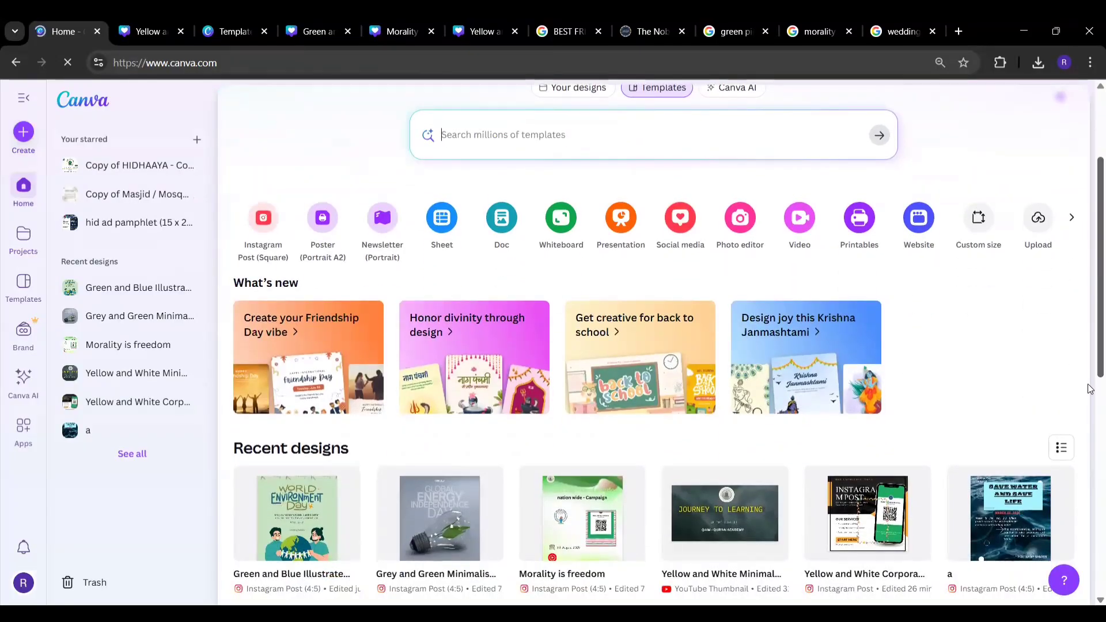
{"action": "scroll", "coordinate": [1091, 410], "scroll_direction": "down", "scroll_amount": 3}
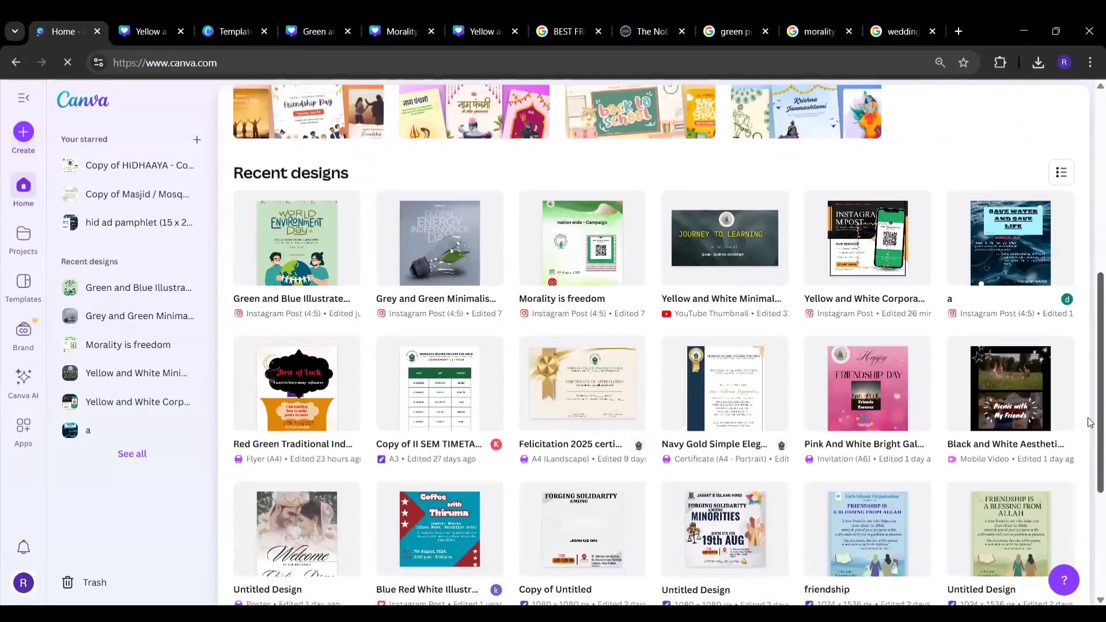
- Create a new blank Sheet design from the Canva home page
{"action": "scroll", "coordinate": [1091, 404], "scroll_direction": "up", "scroll_amount": 3}
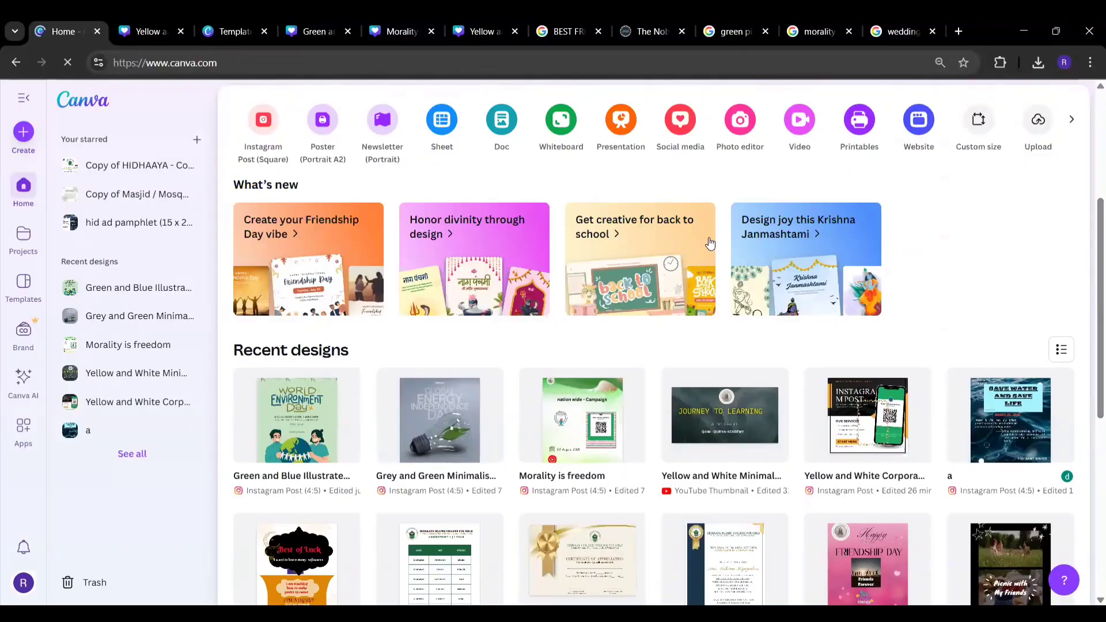
{"action": "left_click", "coordinate": [442, 121]}
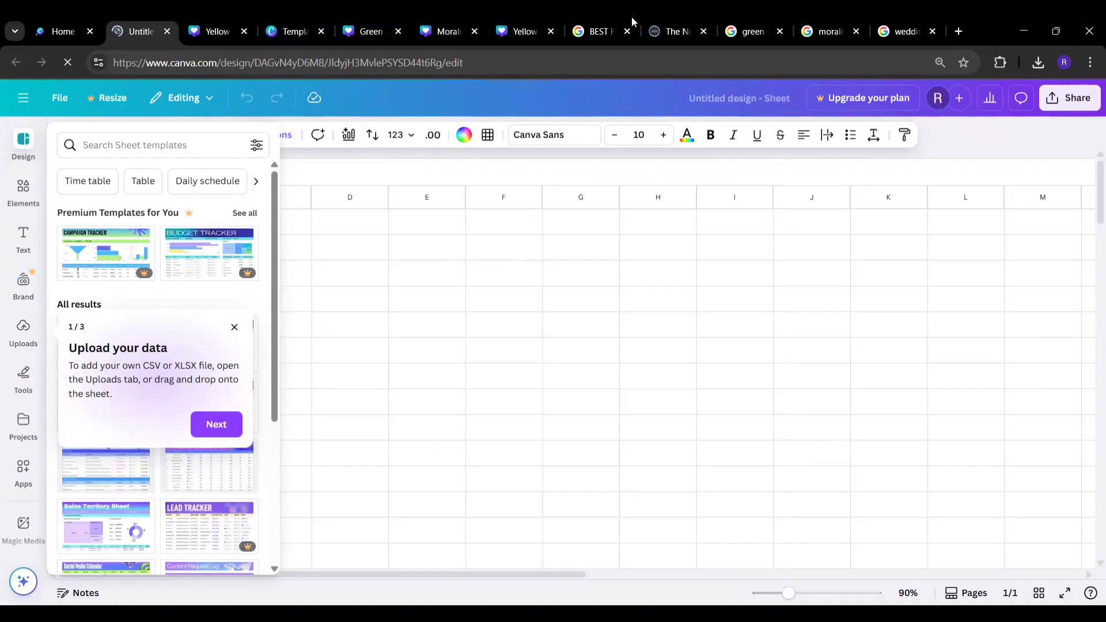
- Open a new browser tab and search Google for "free reels"
{"action": "left_click", "coordinate": [960, 31]}
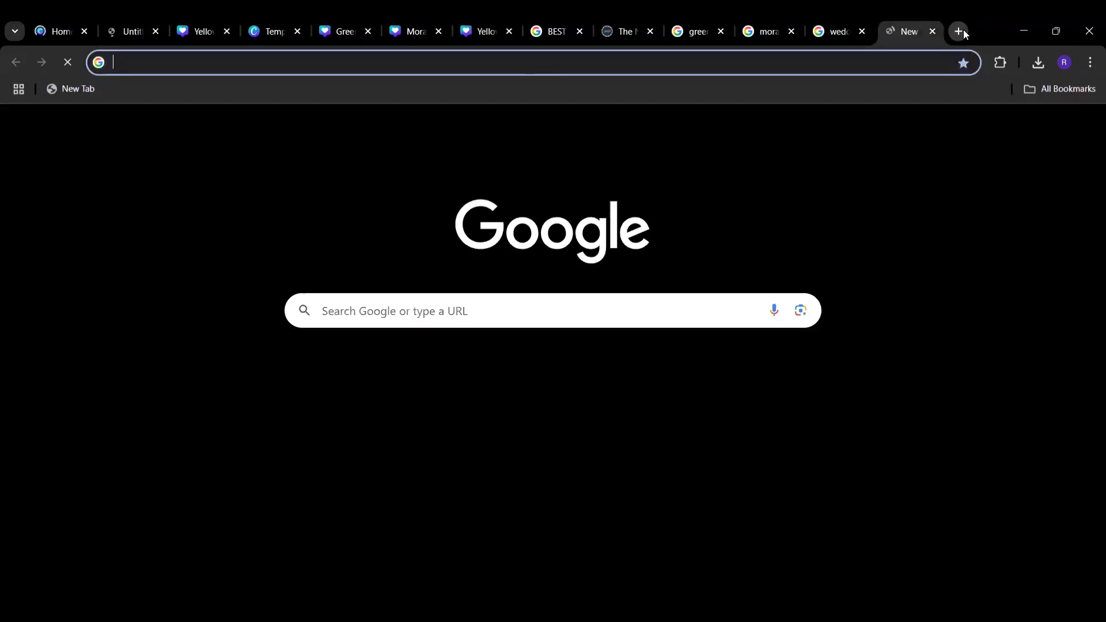
{"action": "left_click", "coordinate": [562, 308]}
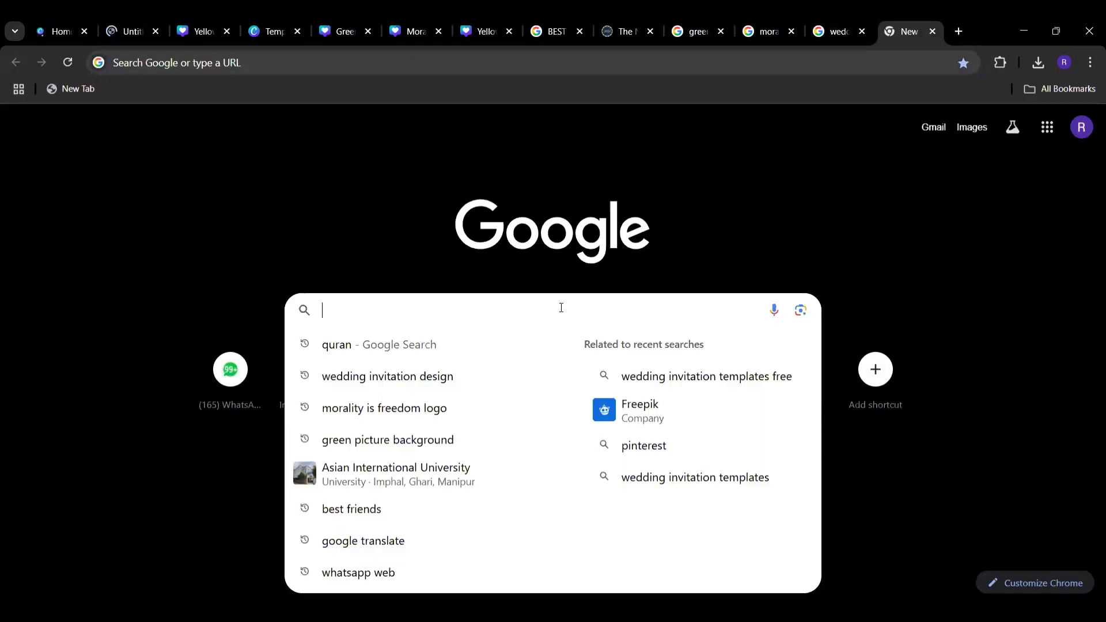
{"action": "type", "text": "reel"}
{"action": "key", "text": "BackSpace"}
{"action": "key", "text": "BackSpace"}
{"action": "key", "text": "BackSpace"}
{"action": "key", "text": "BackSpace"}
{"action": "key", "text": "BackSpace"}
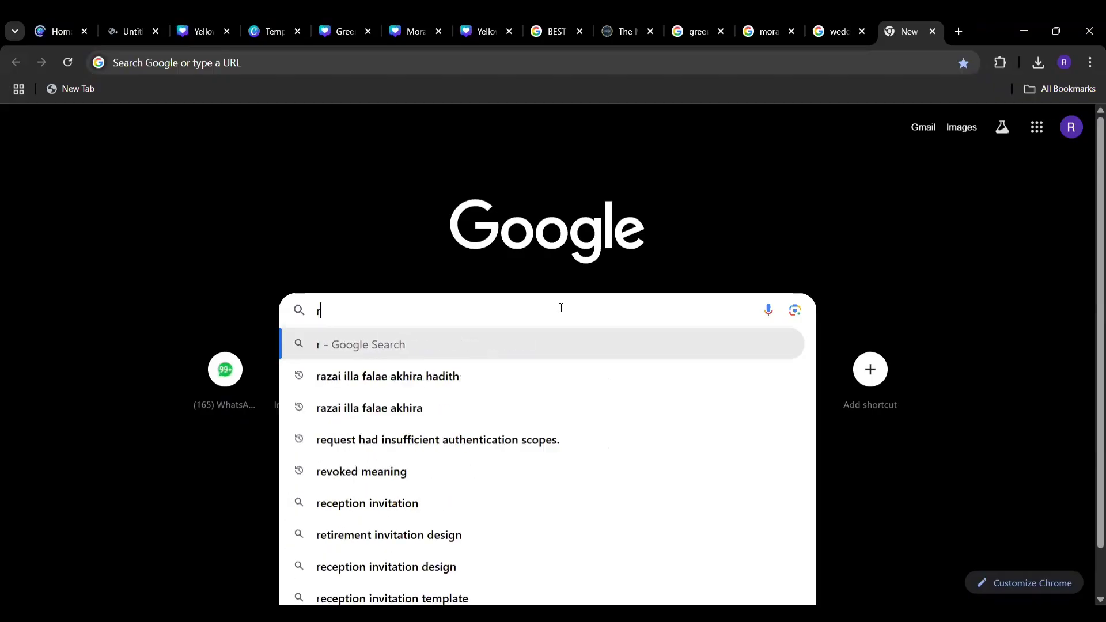
{"action": "type", "text": "free reels"}
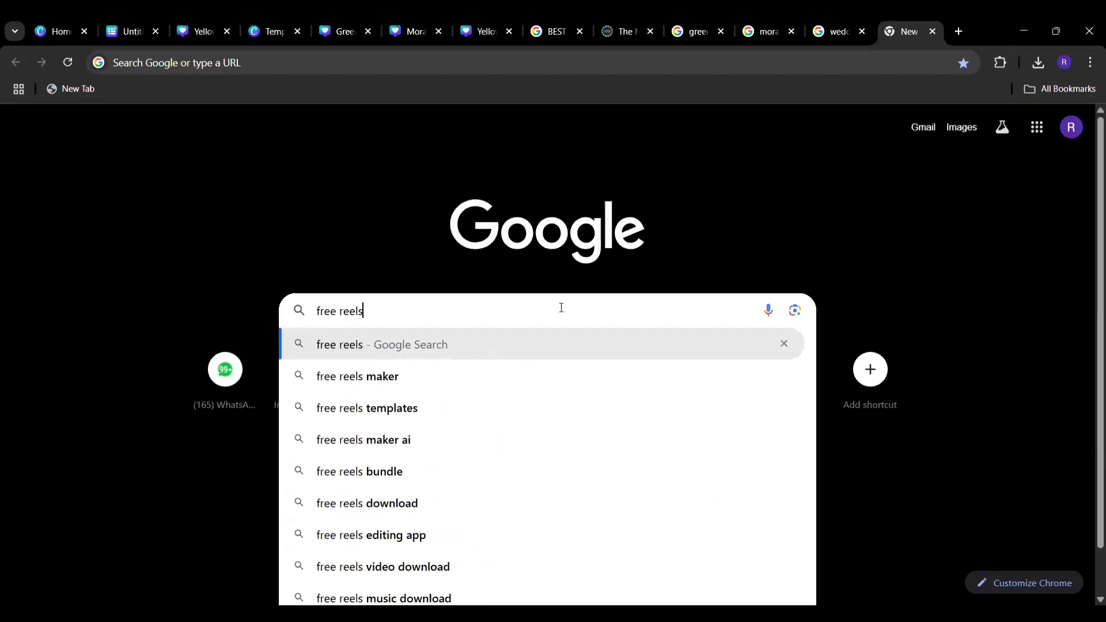
{"action": "key", "text": "Return"}
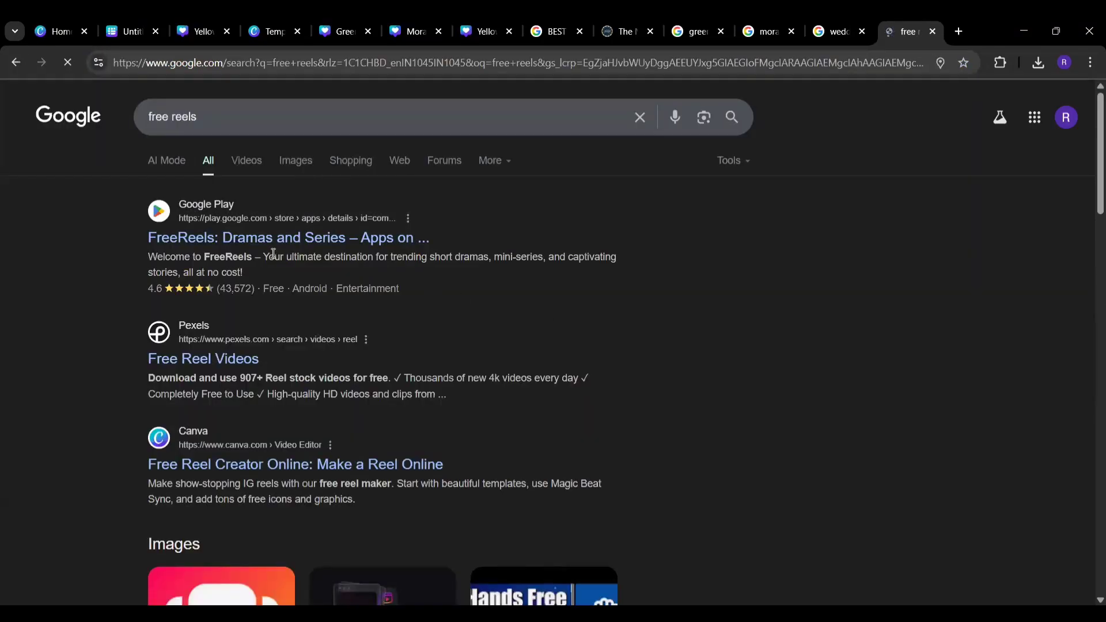
- Open the Pexels "Free Reel Videos" search result and look through the stock reel videos, dismissing the Google sign-in prompt
{"action": "left_click", "coordinate": [206, 361]}
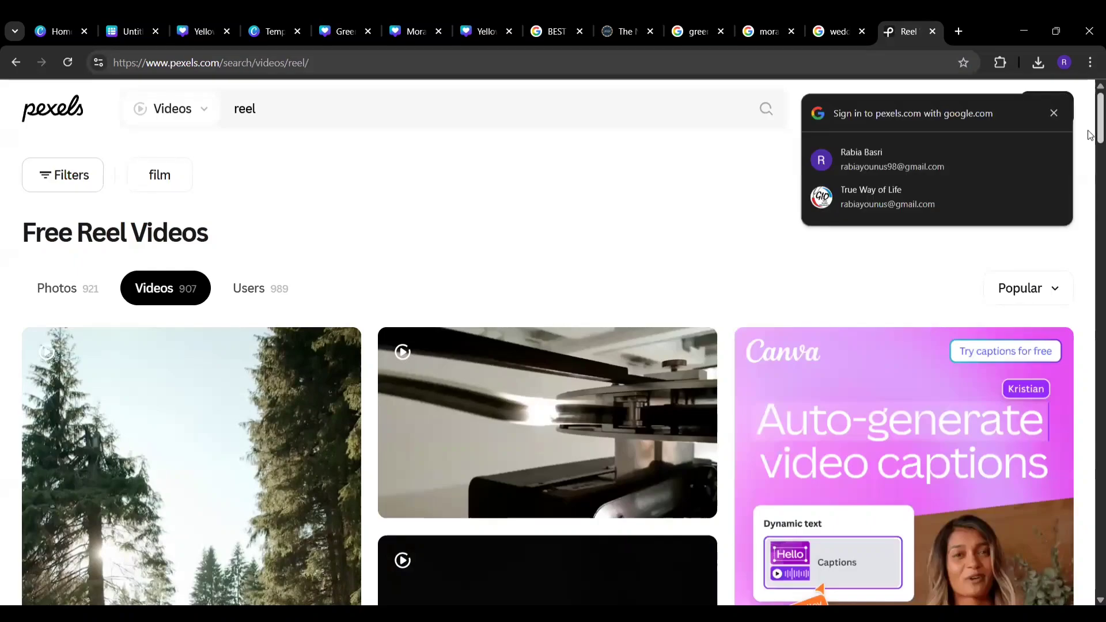
{"action": "scroll", "coordinate": [1091, 173], "scroll_direction": "down", "scroll_amount": 5}
{"action": "scroll", "coordinate": [1016, 185], "scroll_direction": "down", "scroll_amount": 8}
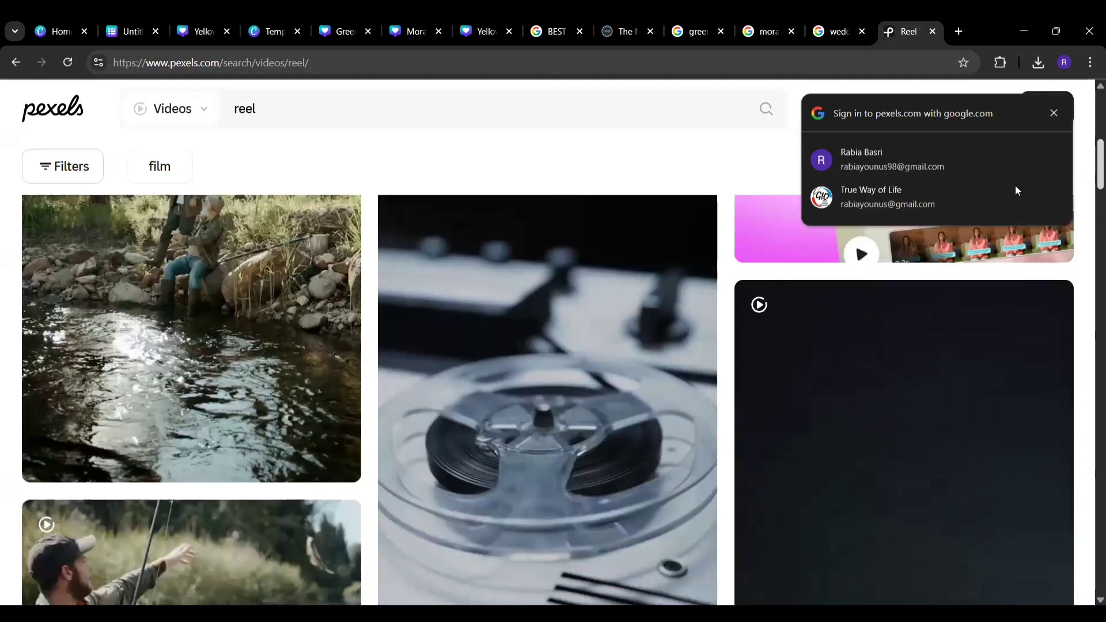
{"action": "scroll", "coordinate": [1024, 242], "scroll_direction": "down", "scroll_amount": 4}
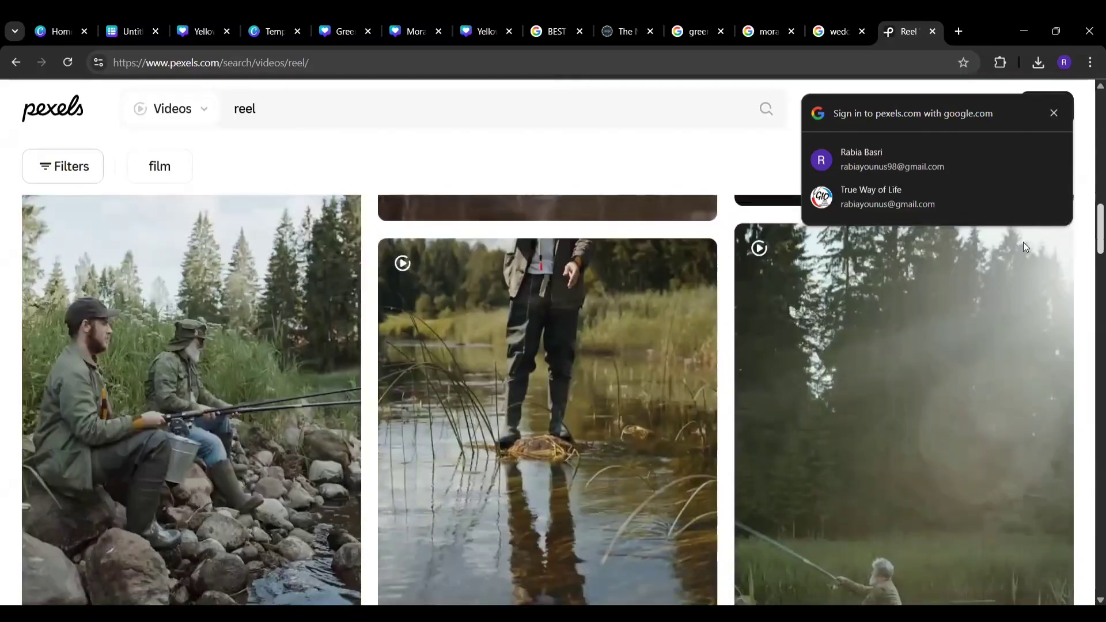
{"action": "scroll", "coordinate": [1024, 260], "scroll_direction": "down", "scroll_amount": 3}
{"action": "scroll", "coordinate": [1023, 276], "scroll_direction": "down", "scroll_amount": 8}
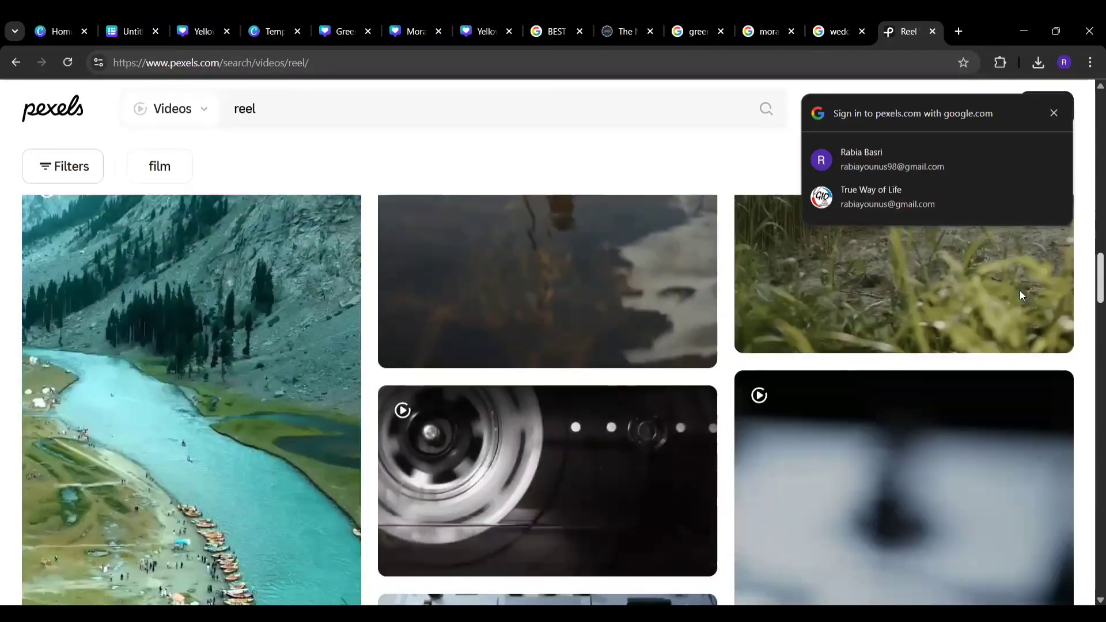
{"action": "scroll", "coordinate": [1013, 328], "scroll_direction": "down", "scroll_amount": 2}
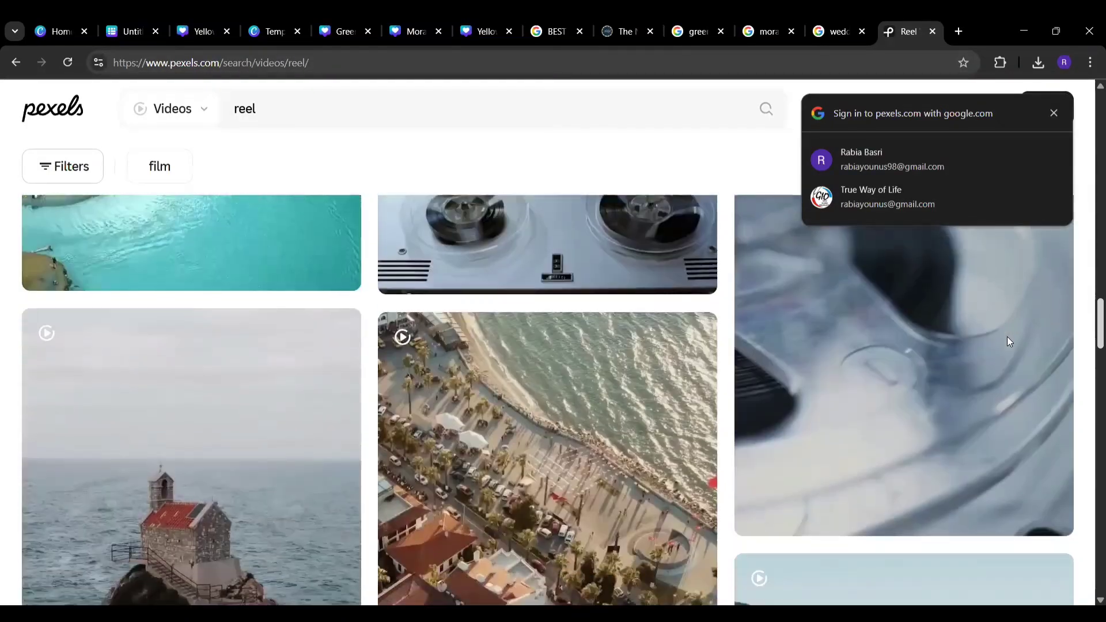
{"action": "scroll", "coordinate": [1009, 340], "scroll_direction": "up", "scroll_amount": 20}
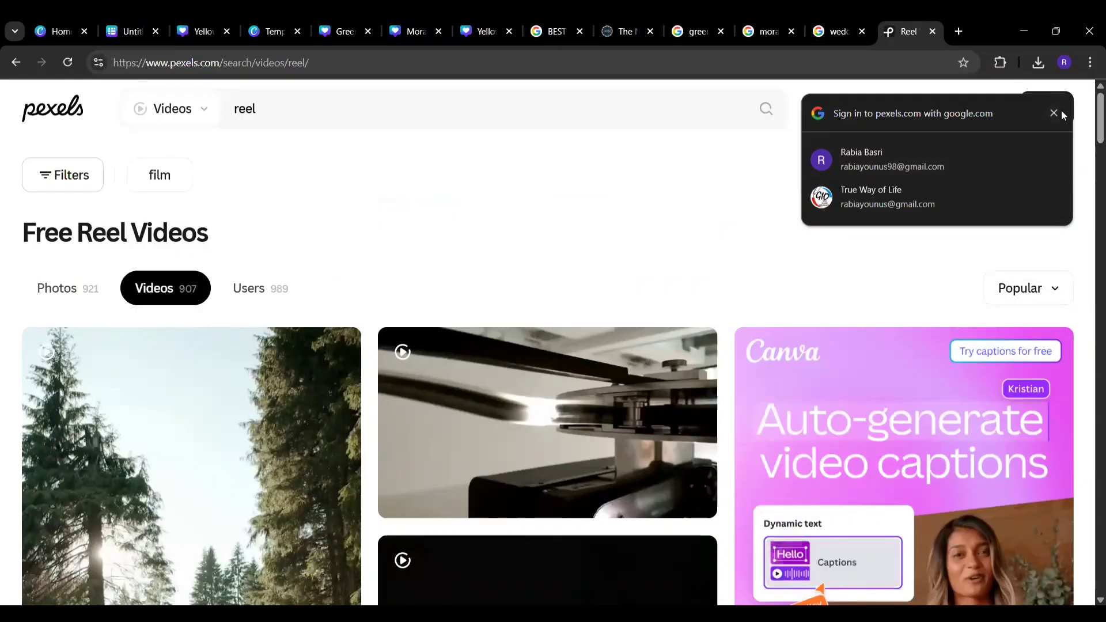
{"action": "scroll", "coordinate": [1090, 172], "scroll_direction": "down", "scroll_amount": 15}
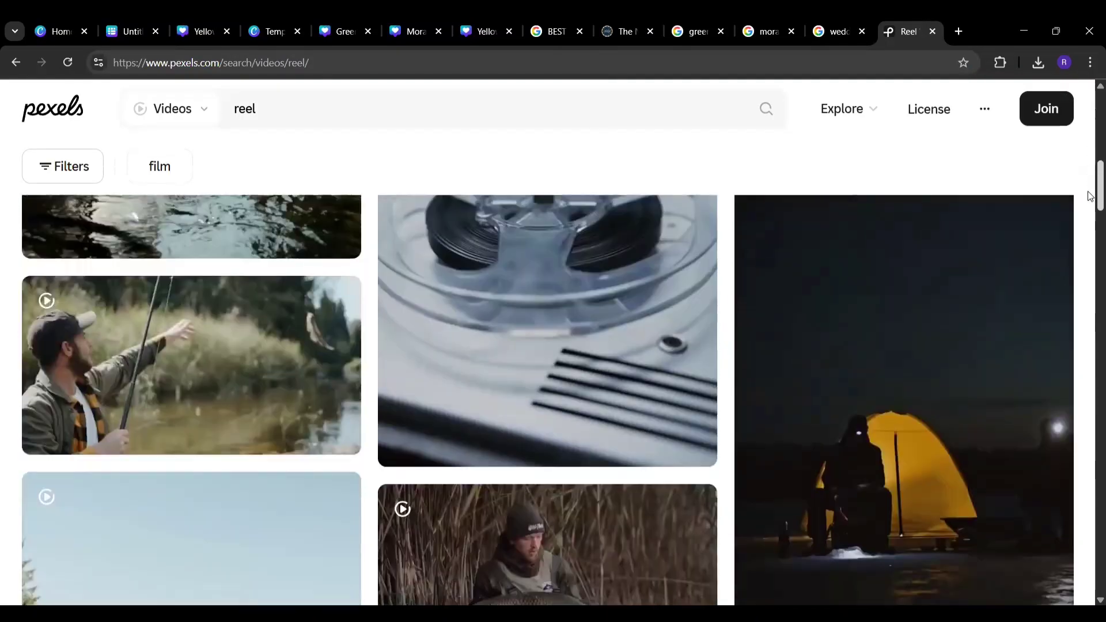
{"action": "scroll", "coordinate": [1090, 242], "scroll_direction": "down", "scroll_amount": 5}
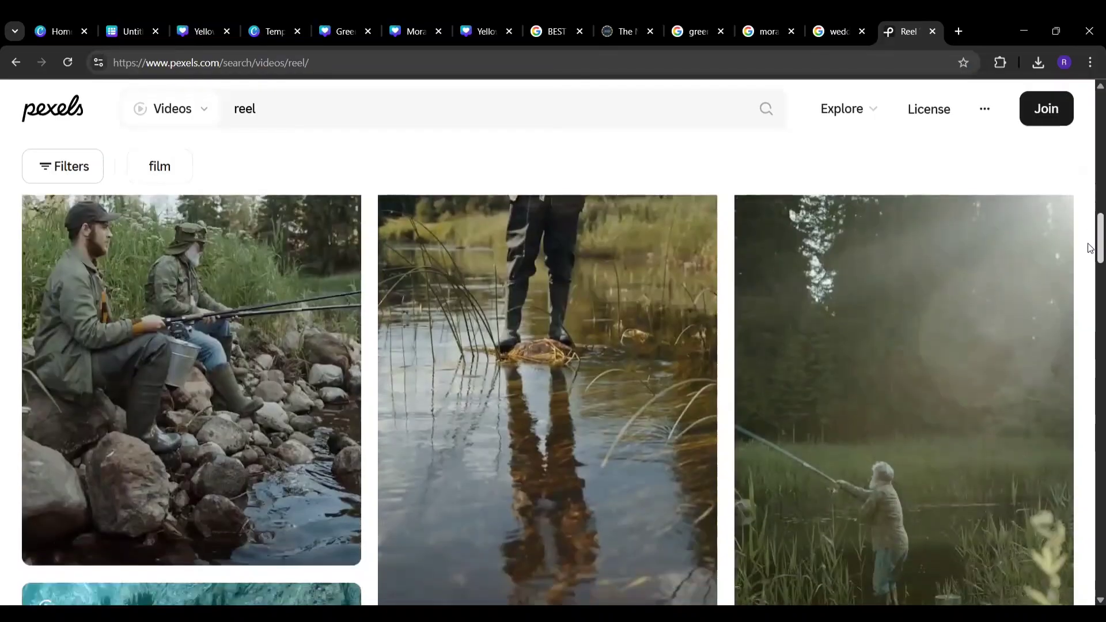
{"action": "scroll", "coordinate": [1091, 262], "scroll_direction": "down", "scroll_amount": 1}
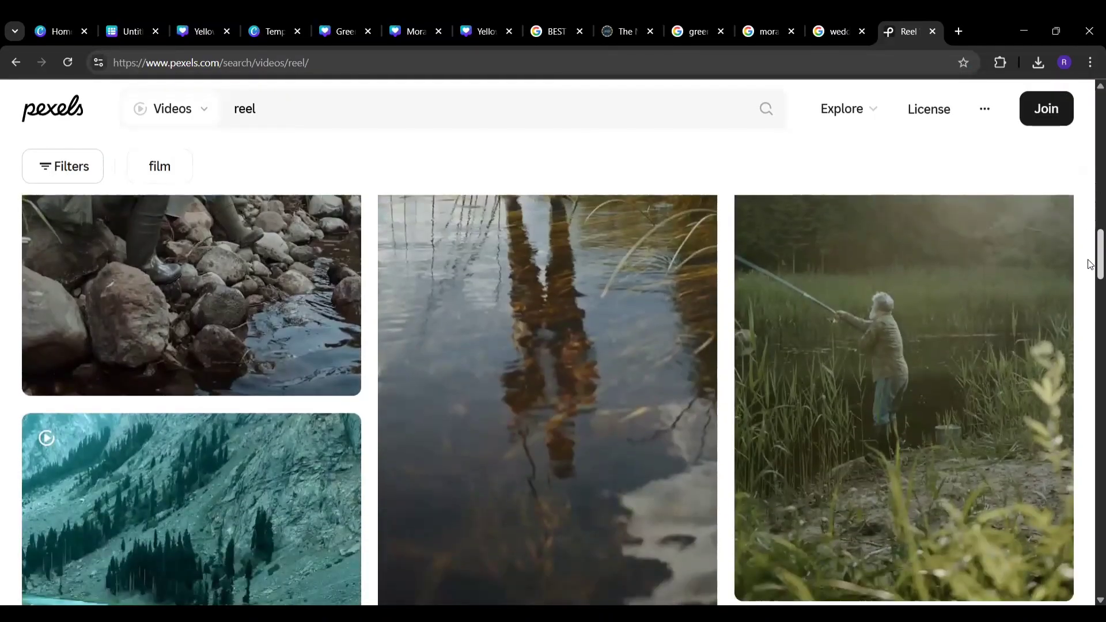
{"action": "mouse_move", "coordinate": [850, 135]}
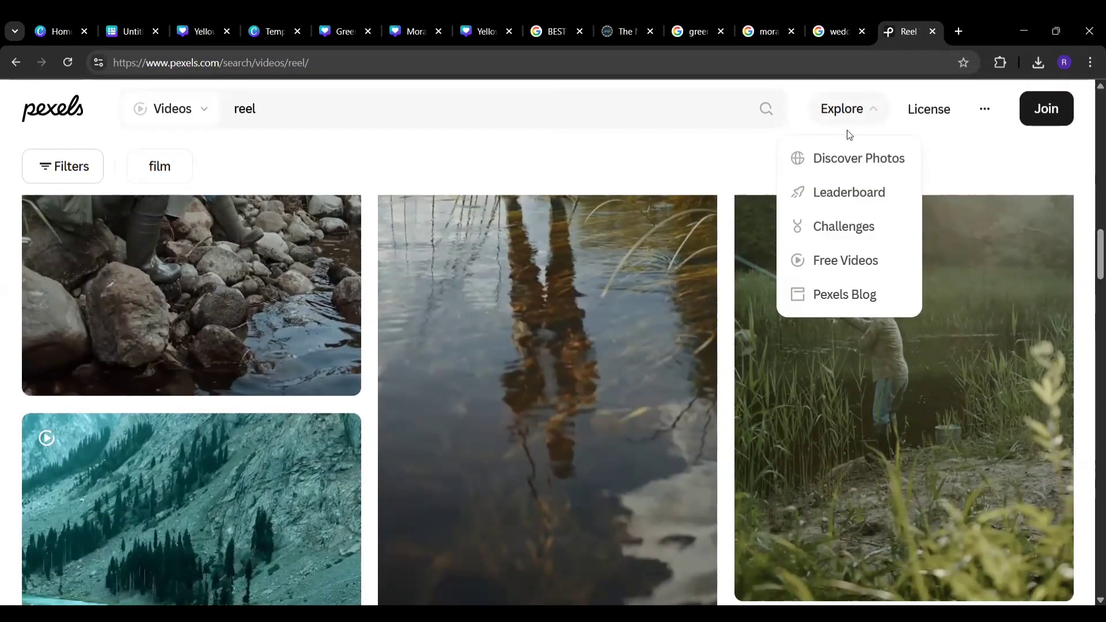